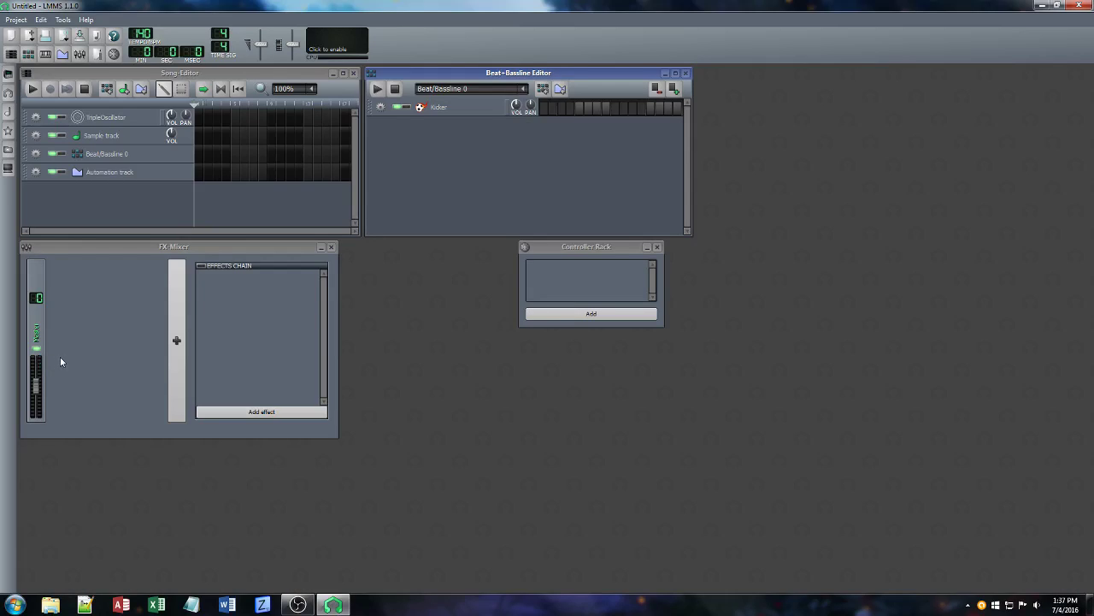
Remove the Kicker, TripleOscillator, Sample and Automation tracks, keeping only the Beat/Bassline 0 track in the song
left_click(381, 107)
left_click(389, 136)
left_click(36, 117)
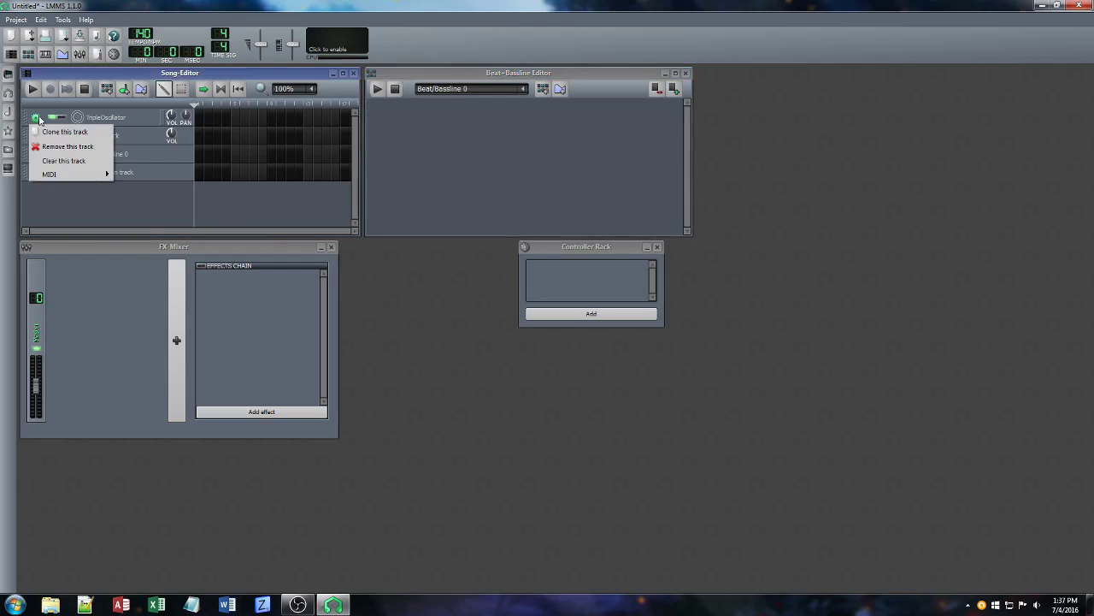
left_click(51, 147)
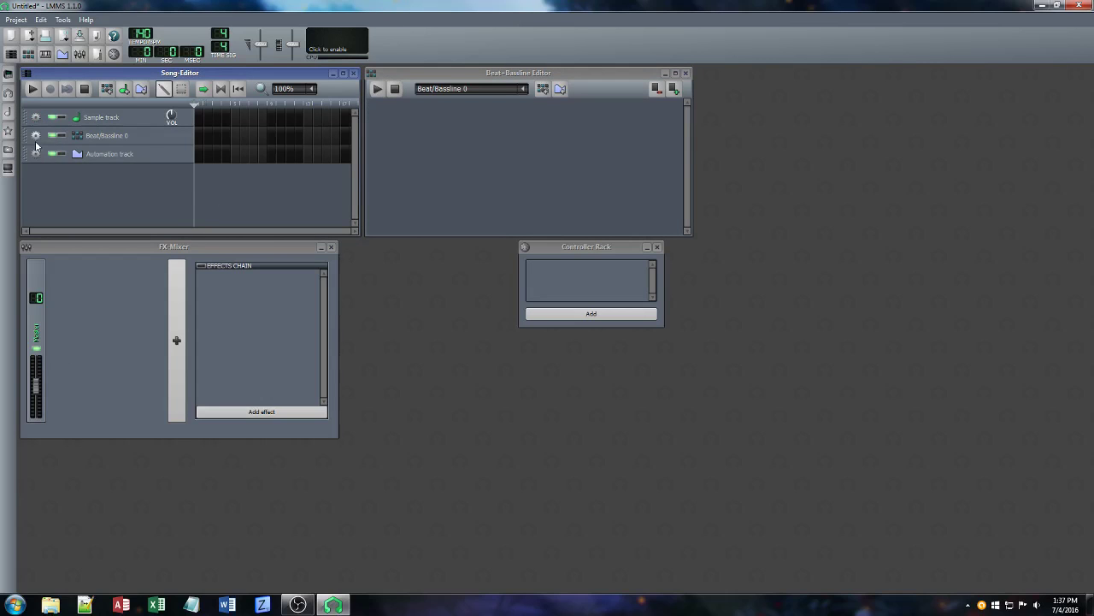
left_click(35, 117)
left_click(49, 149)
left_click(35, 135)
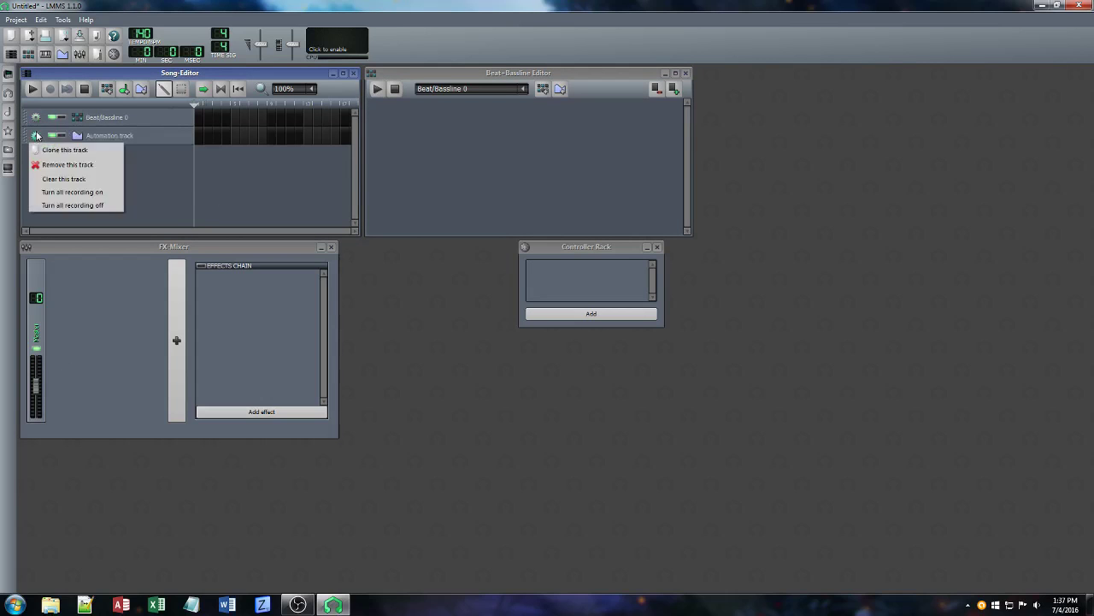
left_click(51, 164)
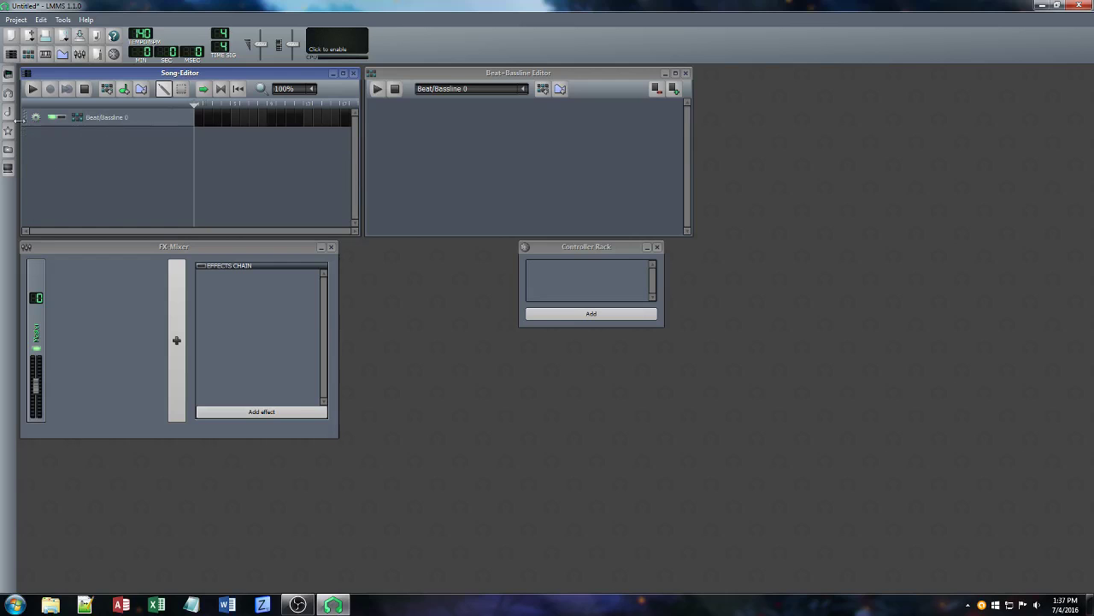
Add a VeSTige instrument track to the Beat+Bassline Editor and hide the instrument plugin list
left_click(8, 75)
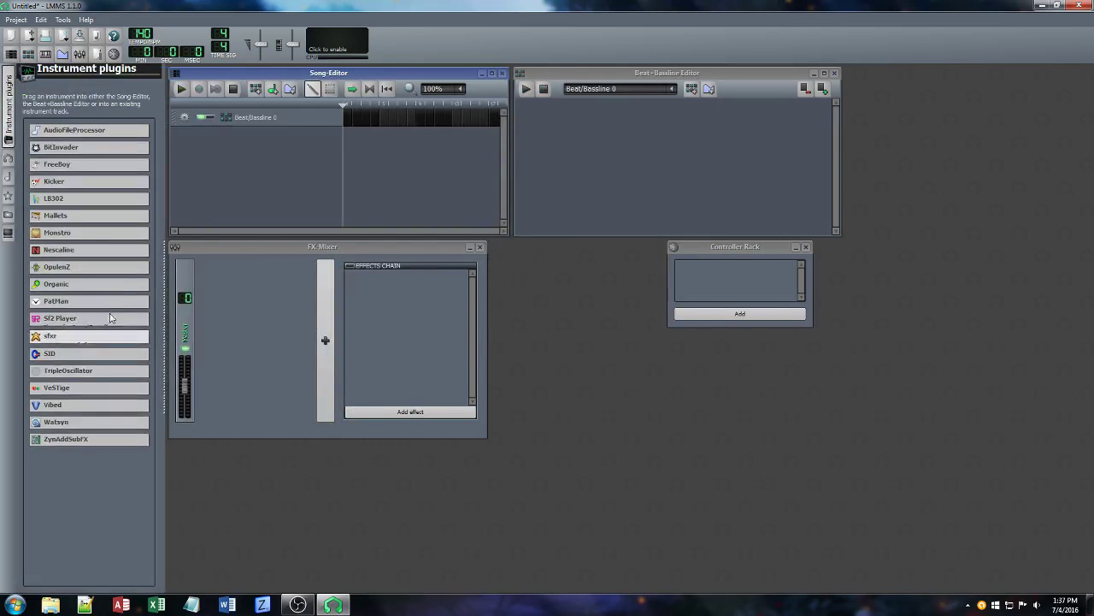
left_click_drag(72, 408, 690, 146)
left_click(9, 103)
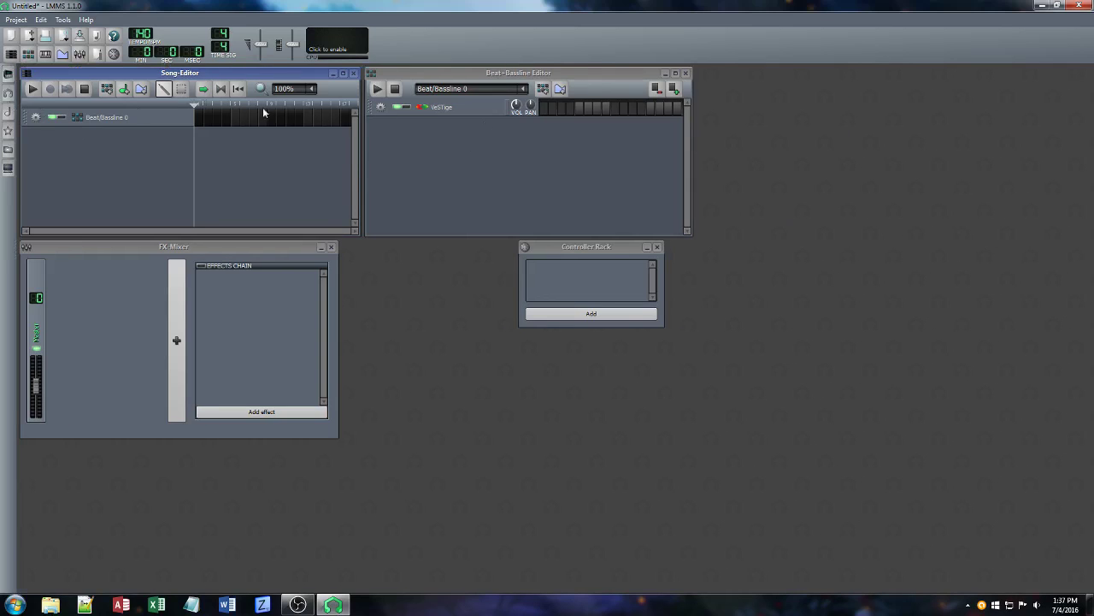
left_click(506, 145)
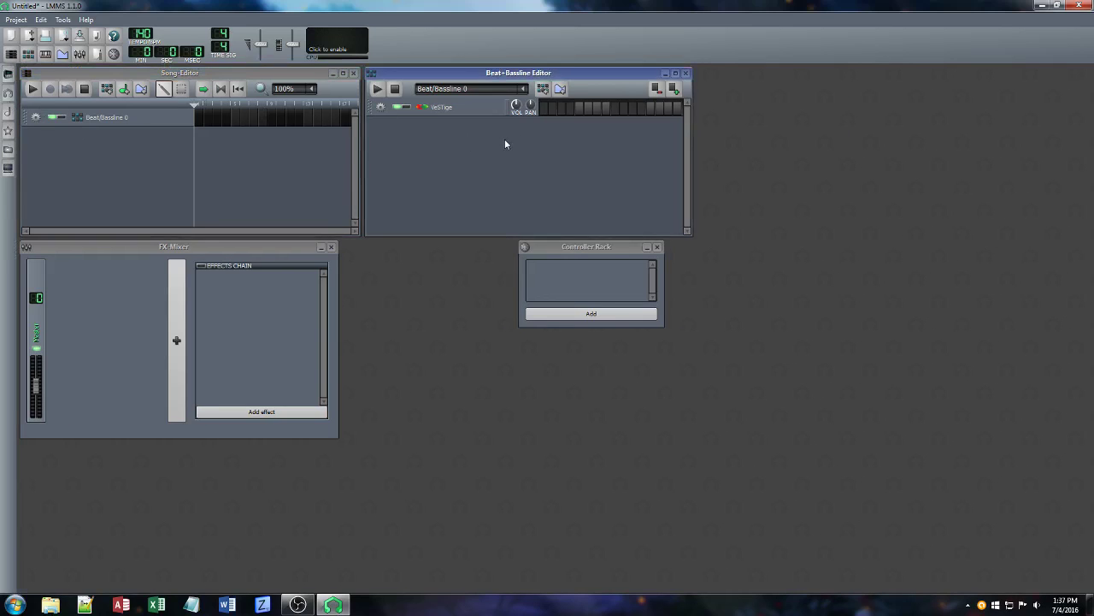
Load Synth1 VST64.dll from the VST Instruments/Synths/Synth1 folder into the VeSTige instrument
left_click(453, 118)
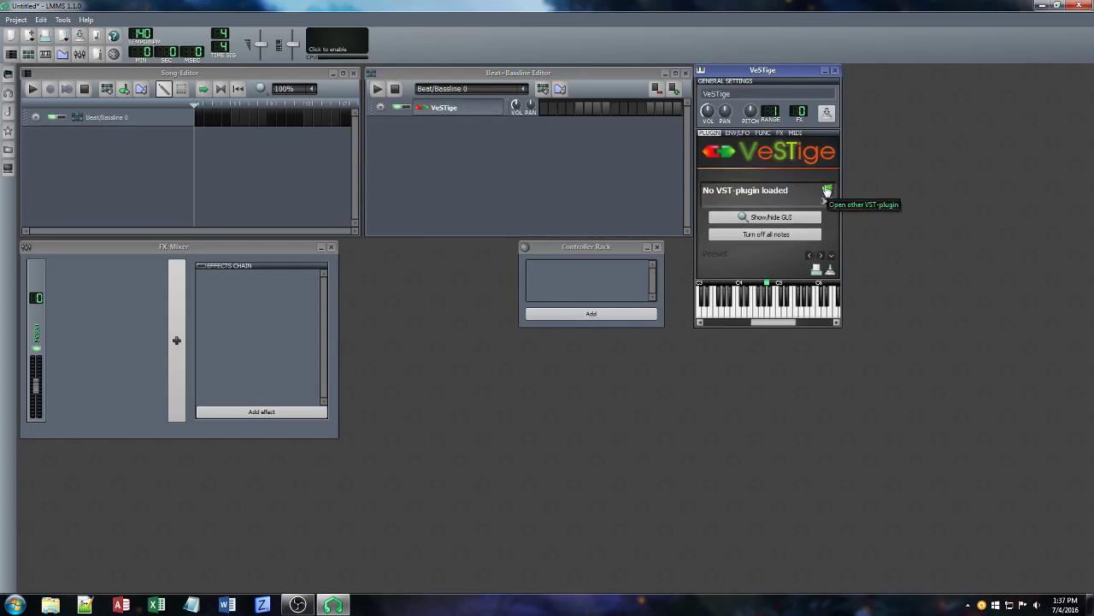
left_click(827, 189)
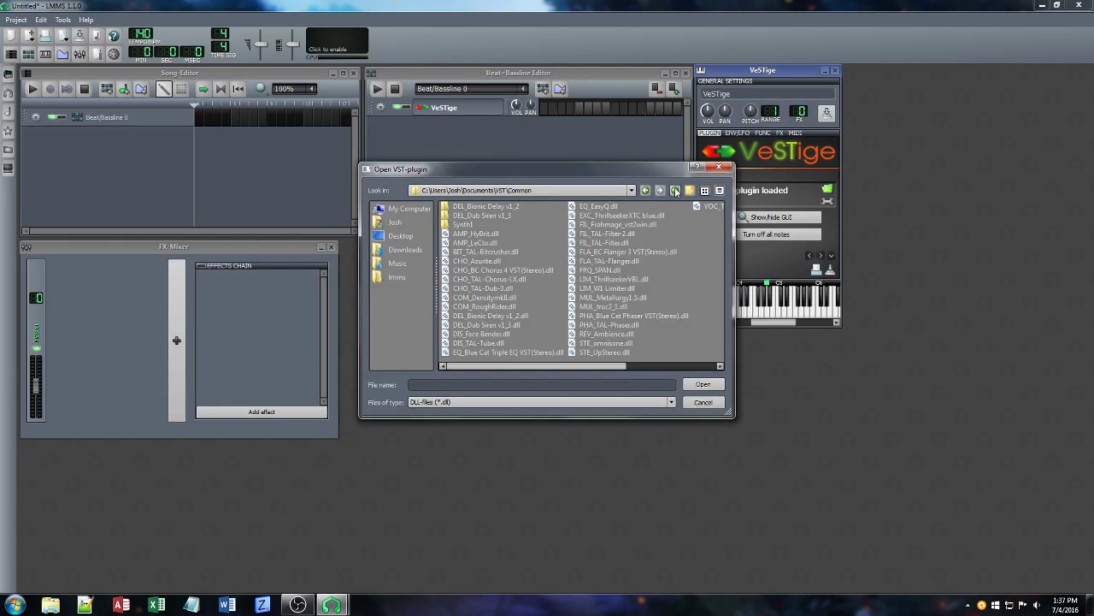
left_click(675, 190)
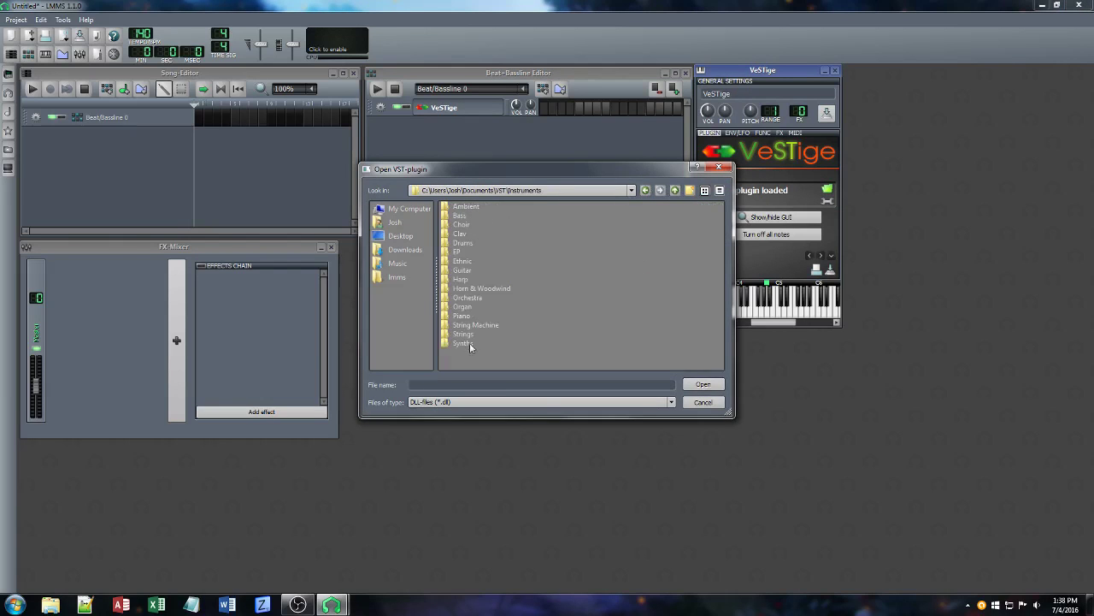
double_click(469, 344)
double_click(462, 345)
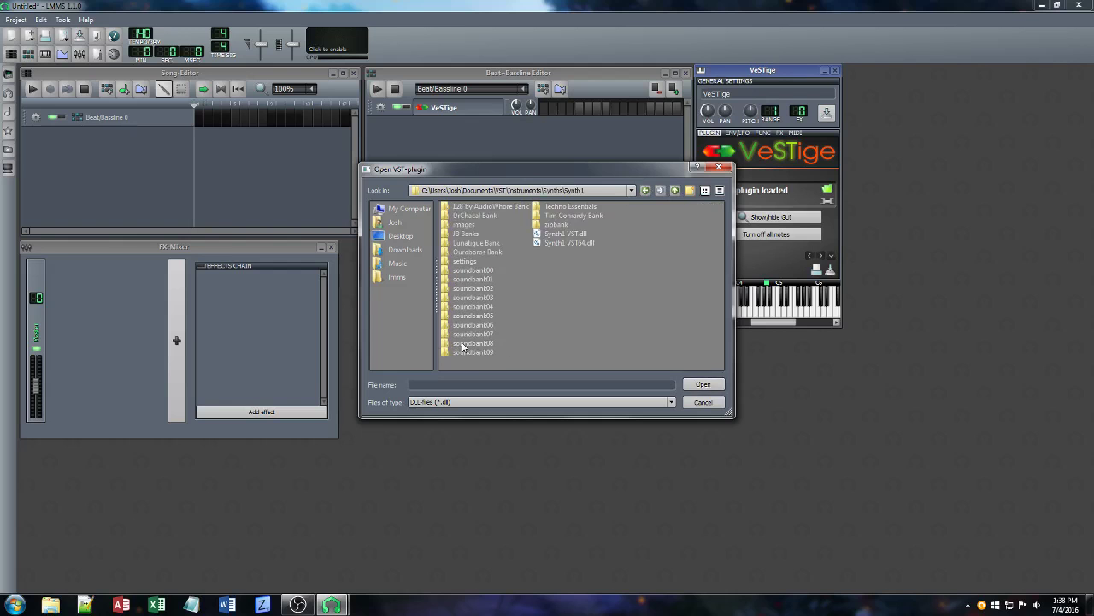
double_click(557, 244)
Arrange the Synth1 interface and the VeSTige instrument window so neither covers the Beat+Bassline Editor
left_click_drag(803, 301, 379, 232)
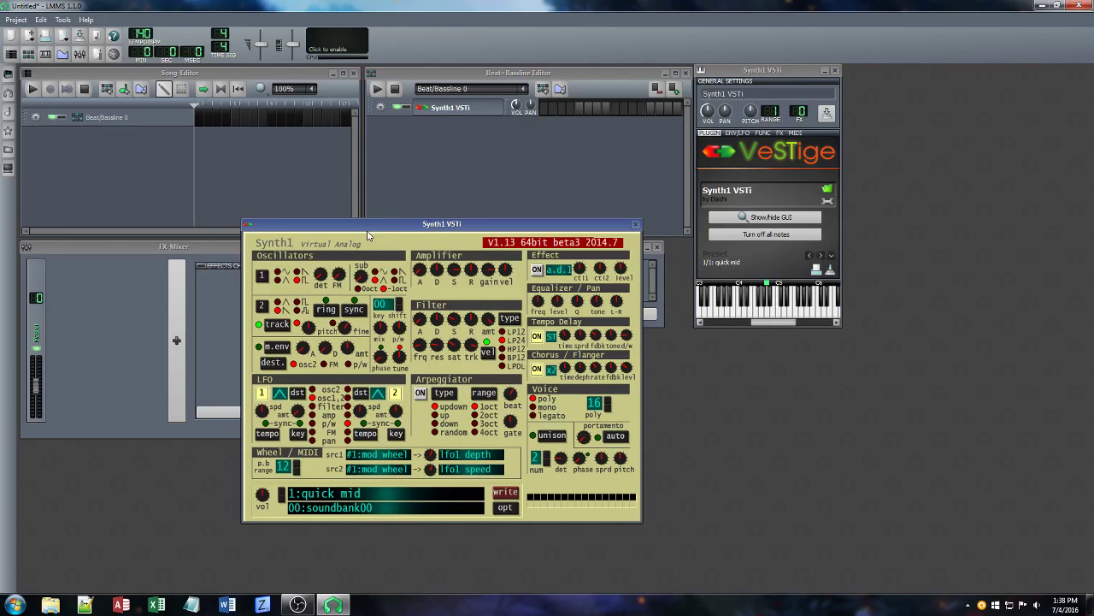
left_click_drag(742, 78, 784, 91)
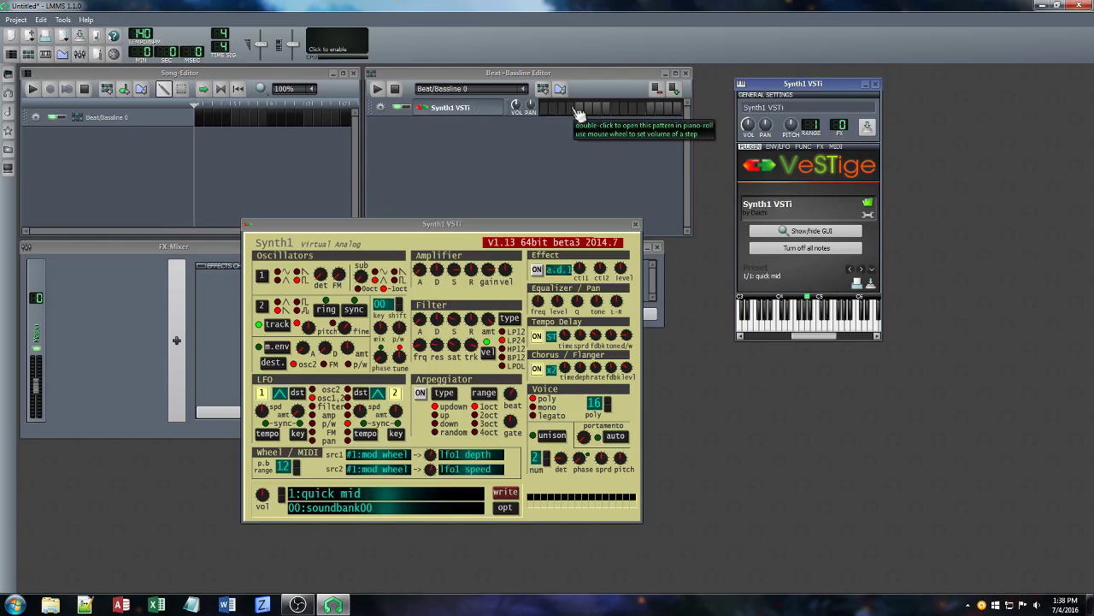
left_click_drag(523, 226, 443, 258)
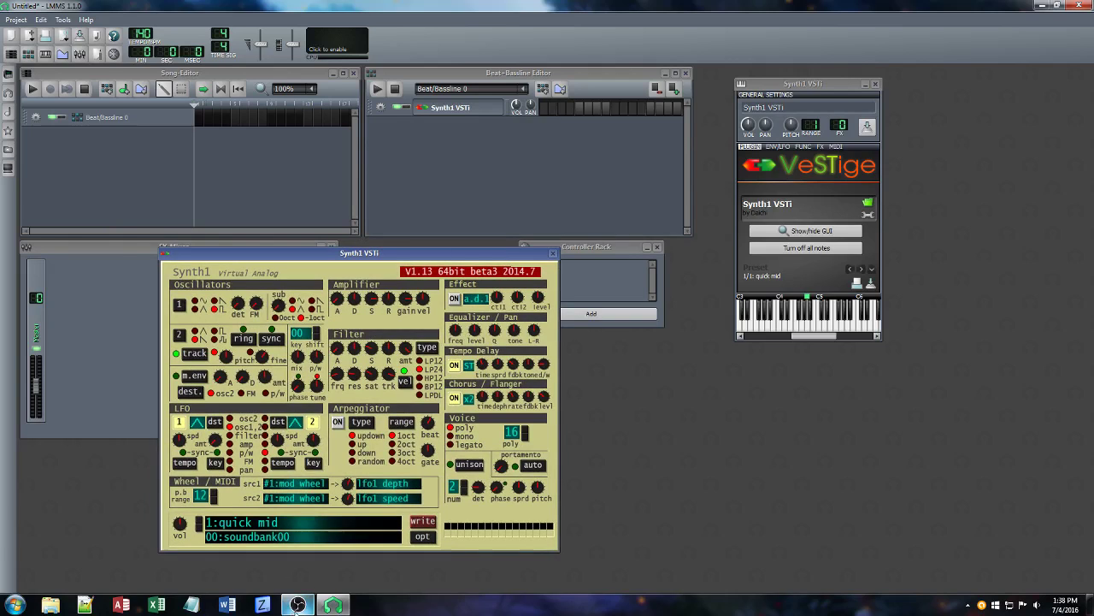
mouse_move(297, 606)
Save the project as 7-4-16 - 1.mmpz, replacing the existing file of that name
left_click(433, 154)
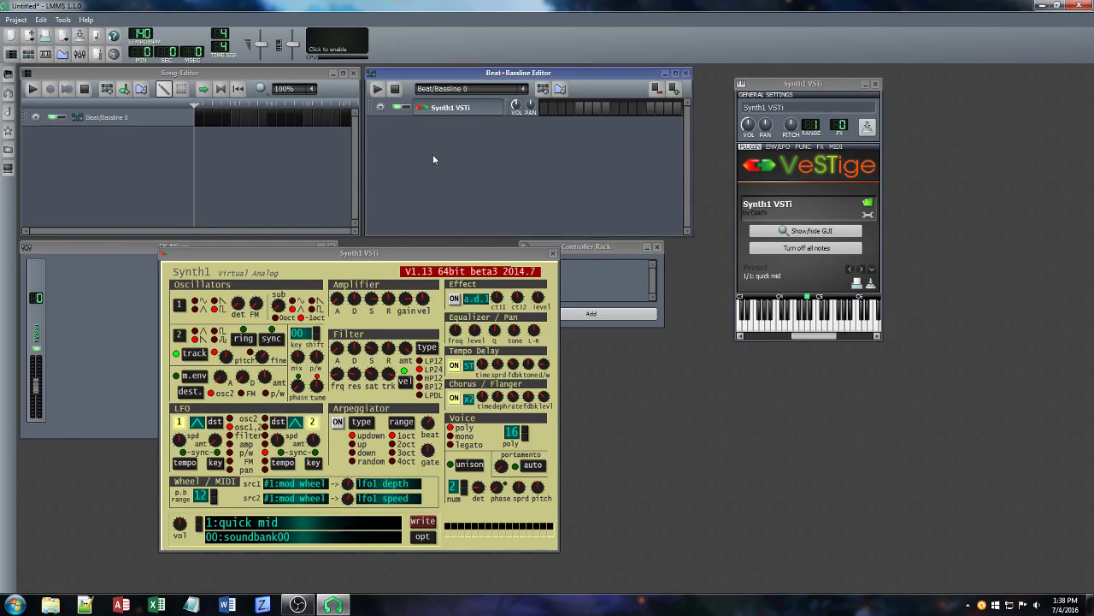
key("ctrl+s")
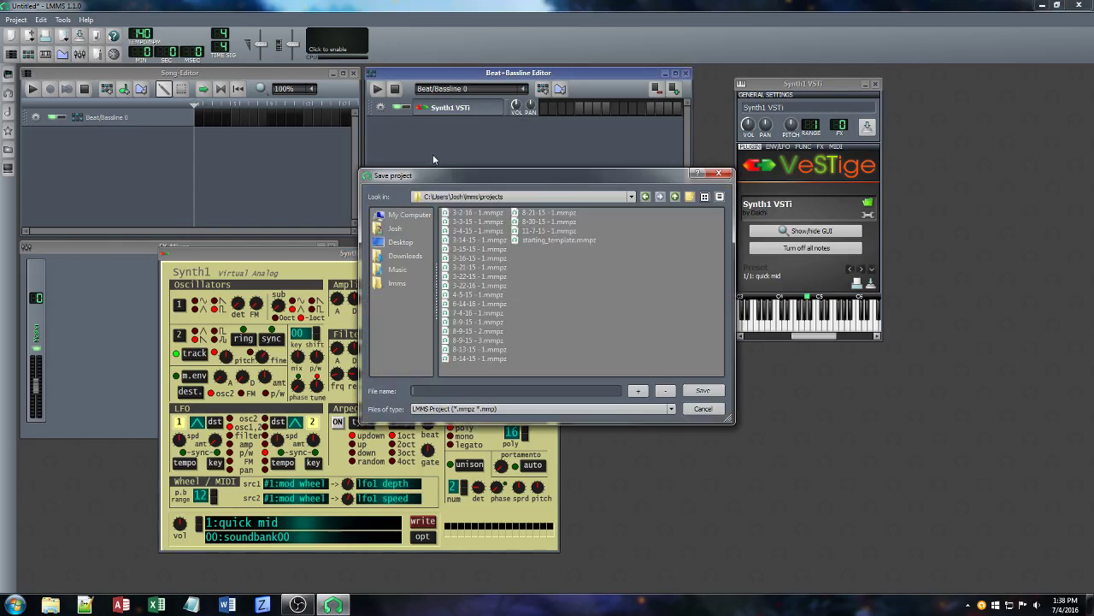
left_click(485, 314)
left_click(692, 390)
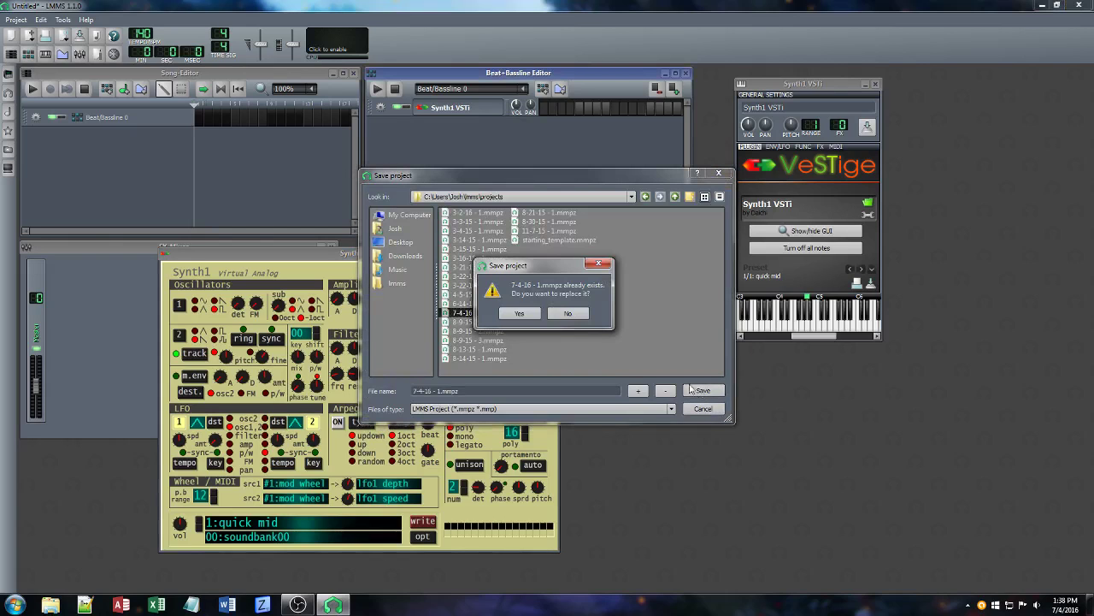
left_click(517, 313)
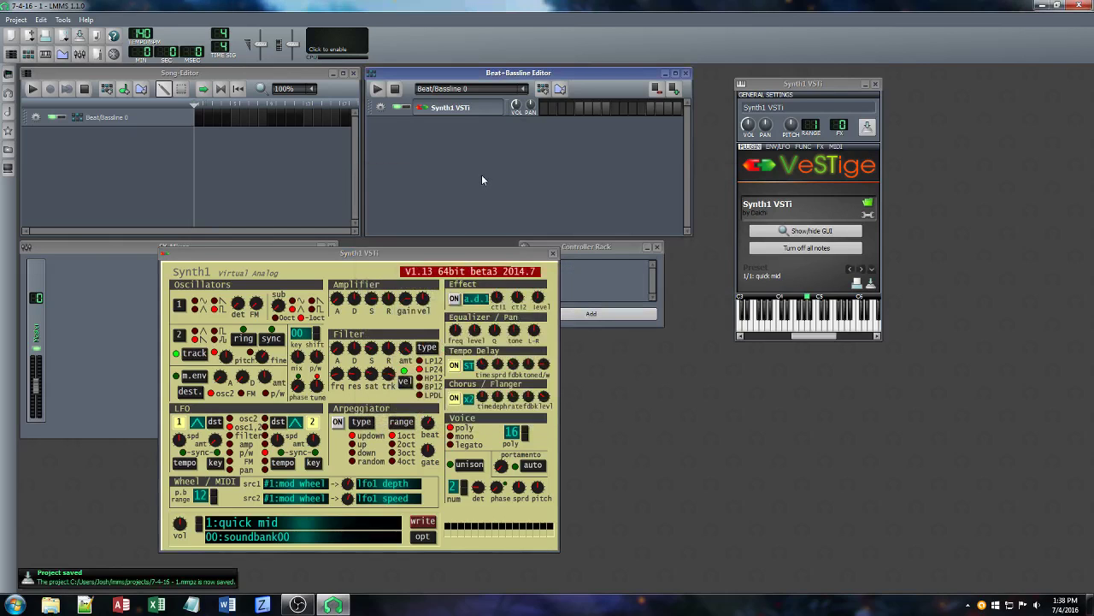
Open the Synth1 track's pattern in the Piano-Roll and place its window below the Beat+Bassline Editor's track row
left_click_drag(439, 256, 454, 258)
left_click(530, 126)
right_click(588, 116)
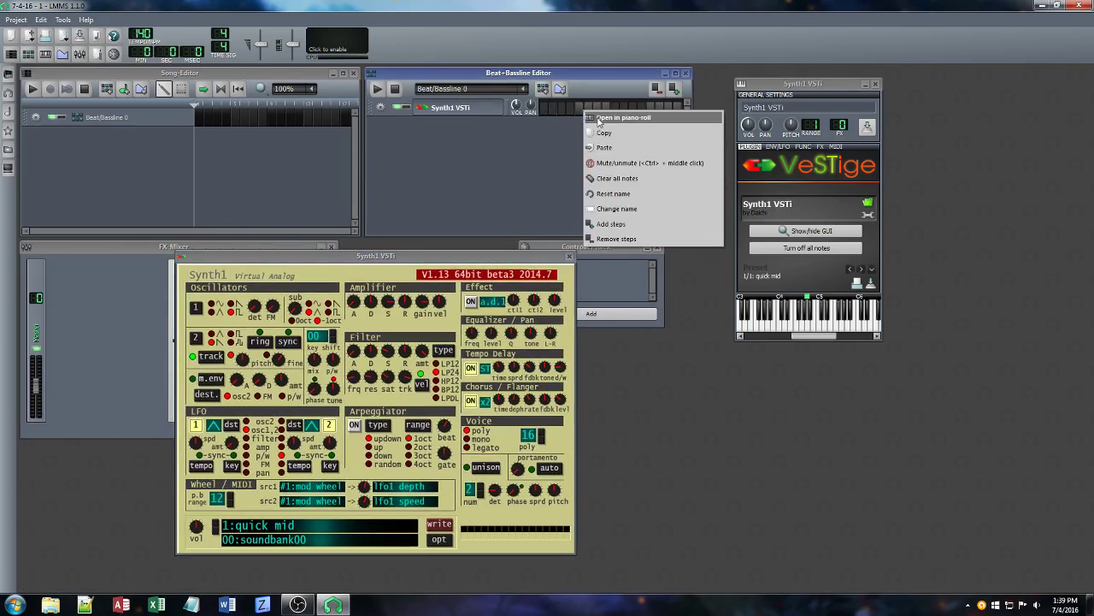
left_click(622, 125)
left_click_drag(410, 100, 528, 188)
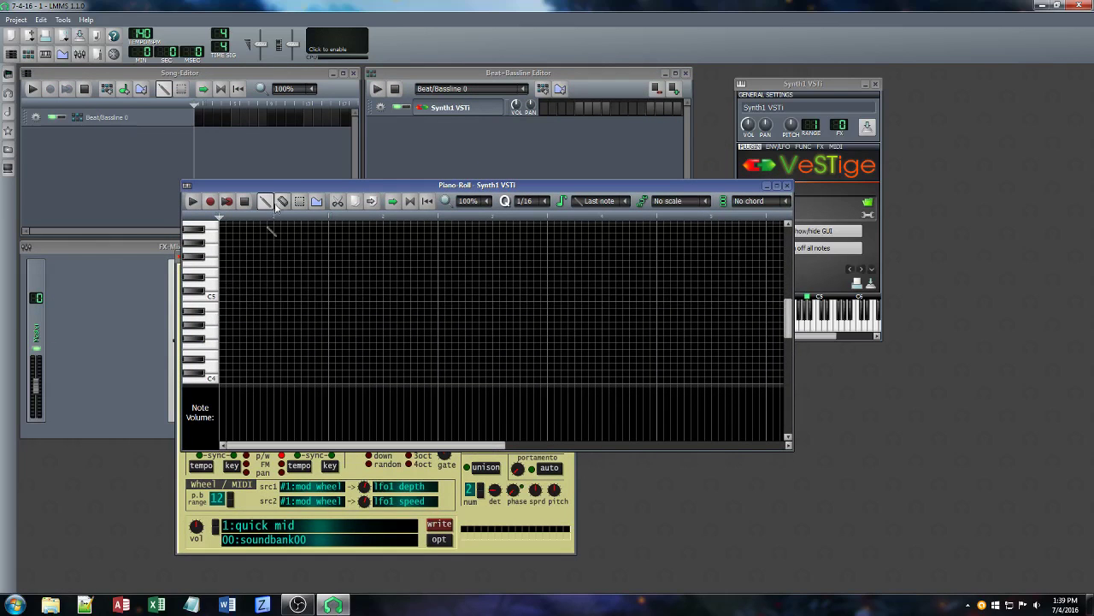
left_click_drag(291, 181, 325, 219)
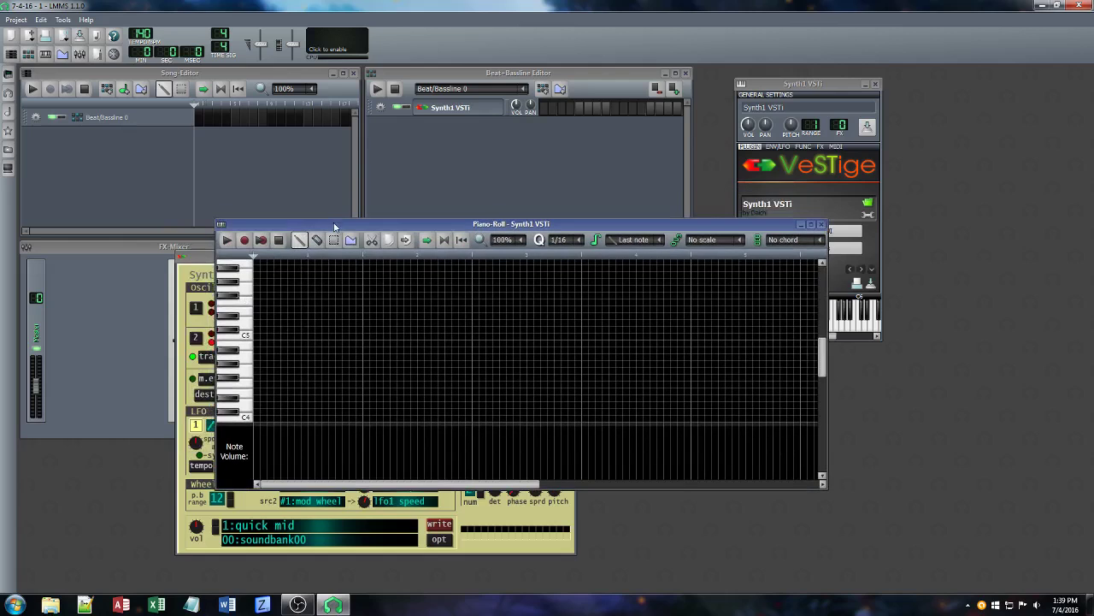
Draw the rising figure C5, D5, F5, G5 twice in succession from the start of the pattern
left_click(256, 336)
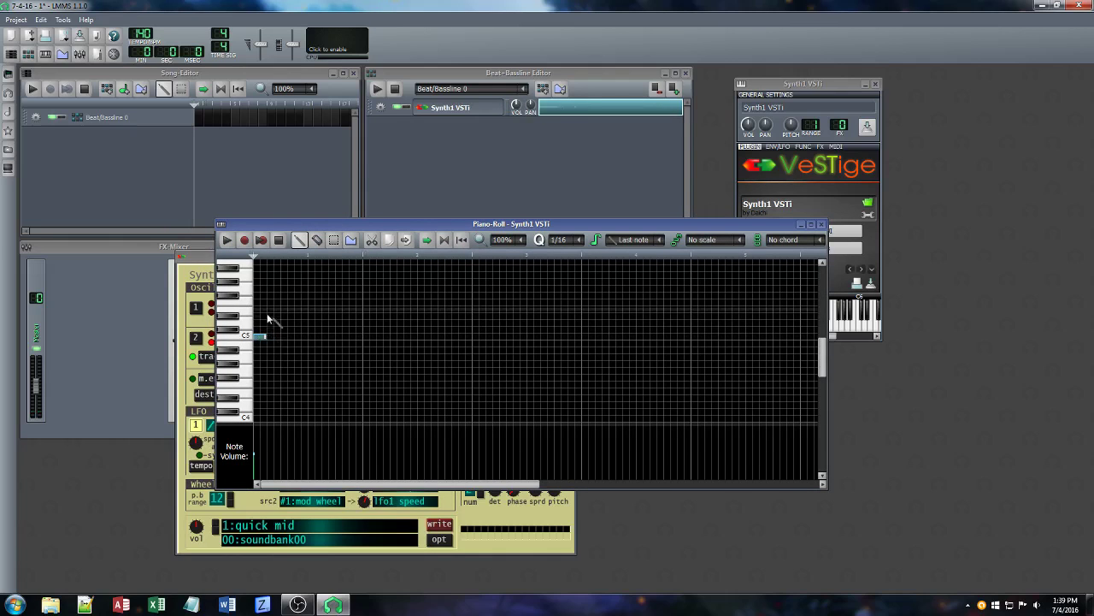
left_click(272, 324)
scroll(280, 329, "up", 1)
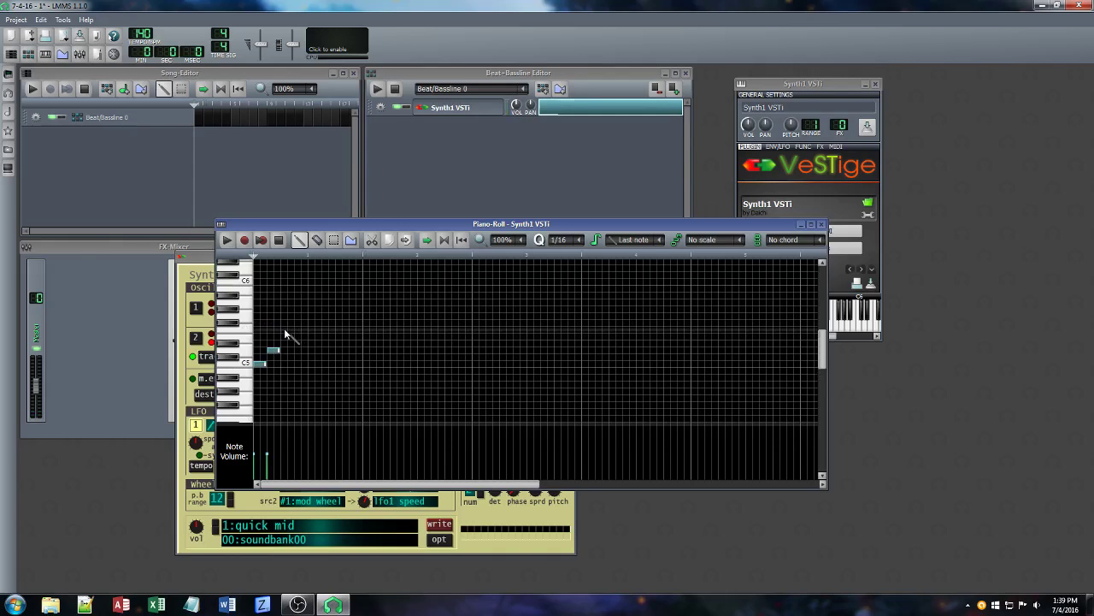
left_click(285, 330)
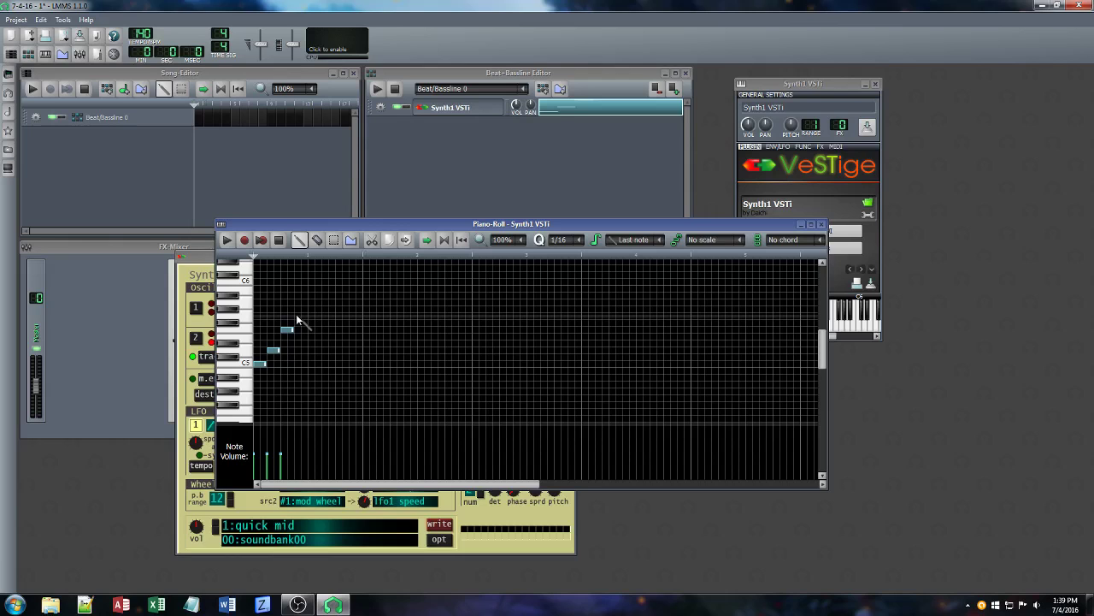
left_click(298, 317)
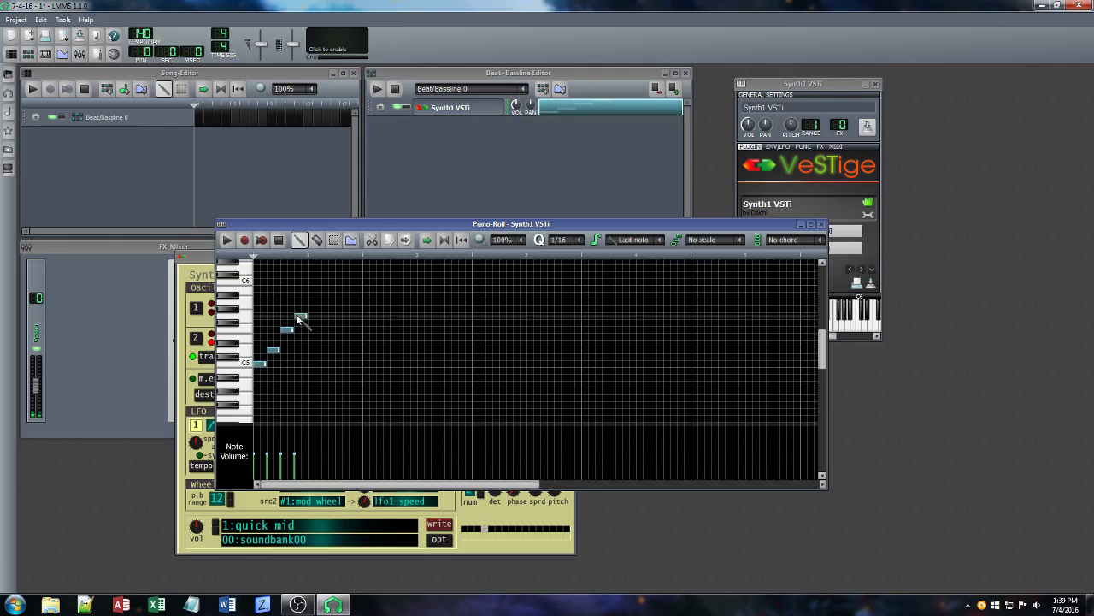
left_click(313, 366)
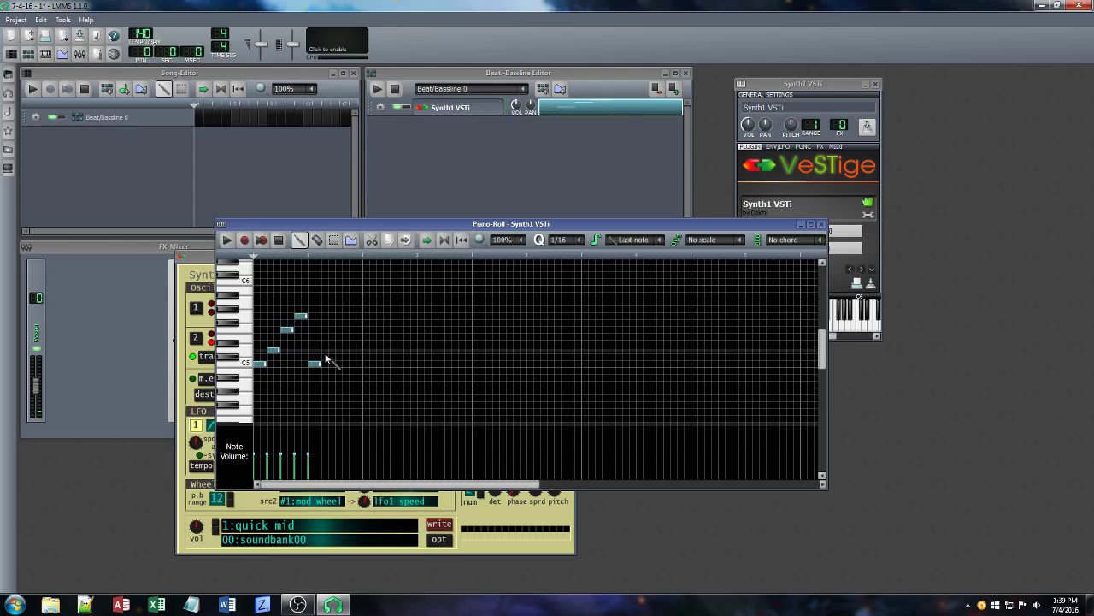
left_click(327, 351)
left_click(340, 330)
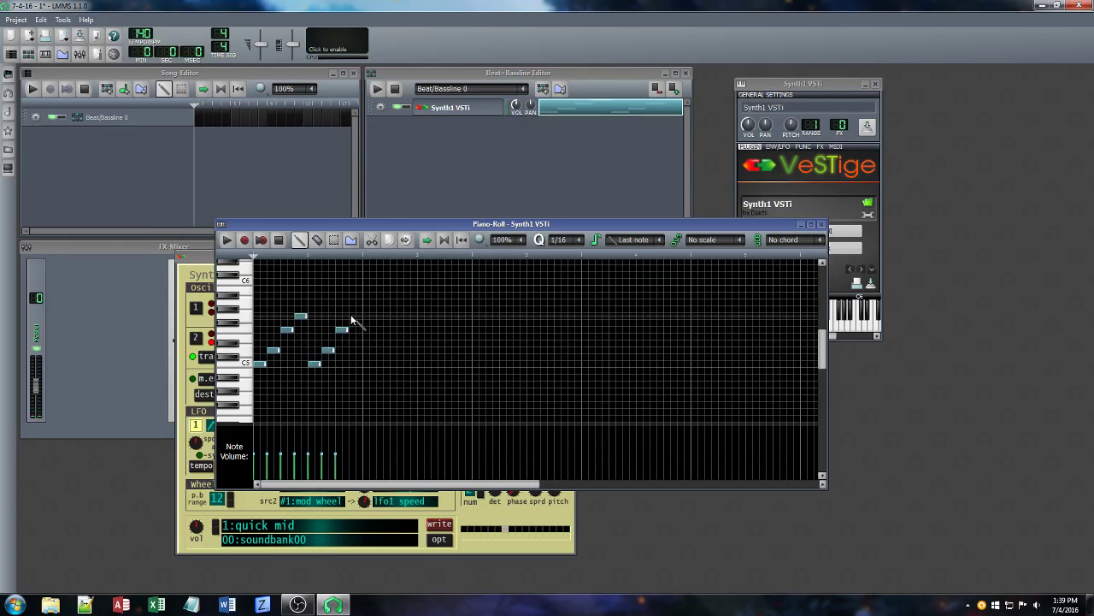
left_click(352, 318)
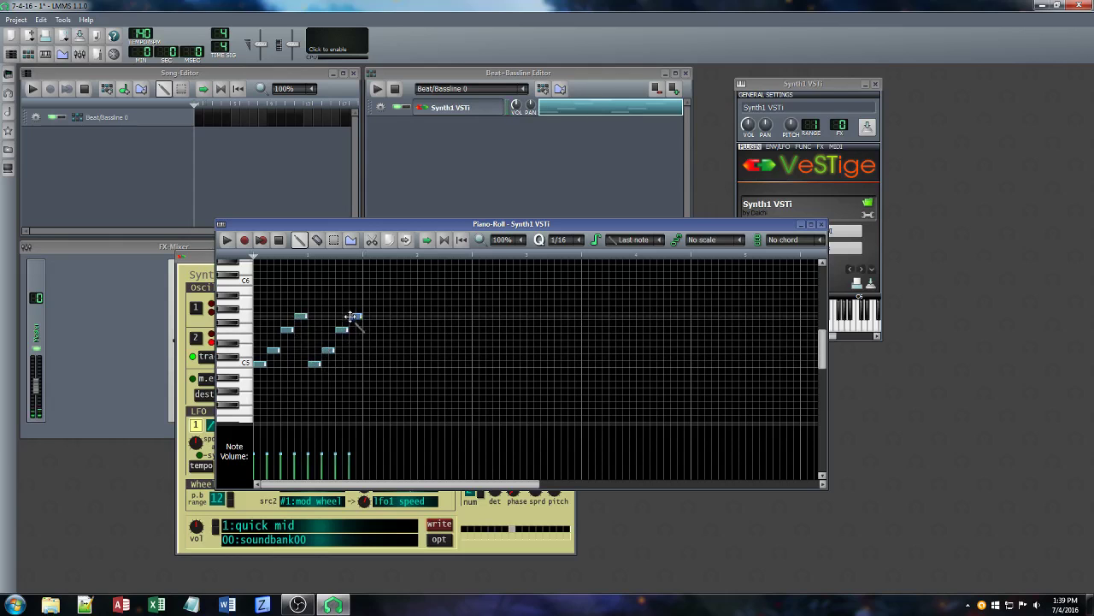
Continue the melody with the consecutive notes D5, C5, F5, G5, C5, F5, G5 and C5
left_click(382, 363)
left_click(395, 331)
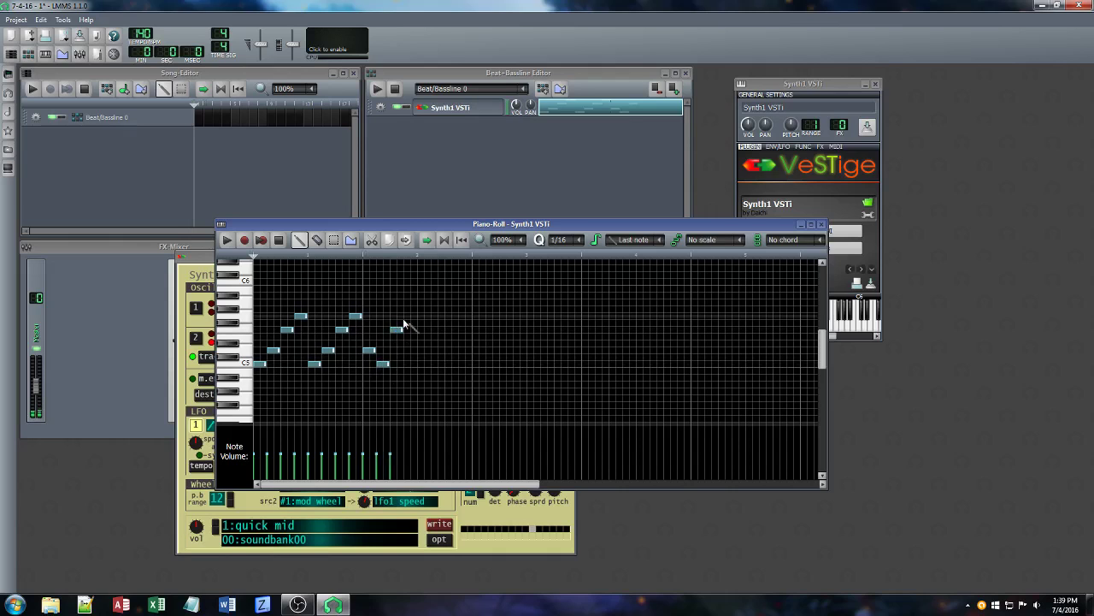
left_click(409, 317)
left_click(422, 364)
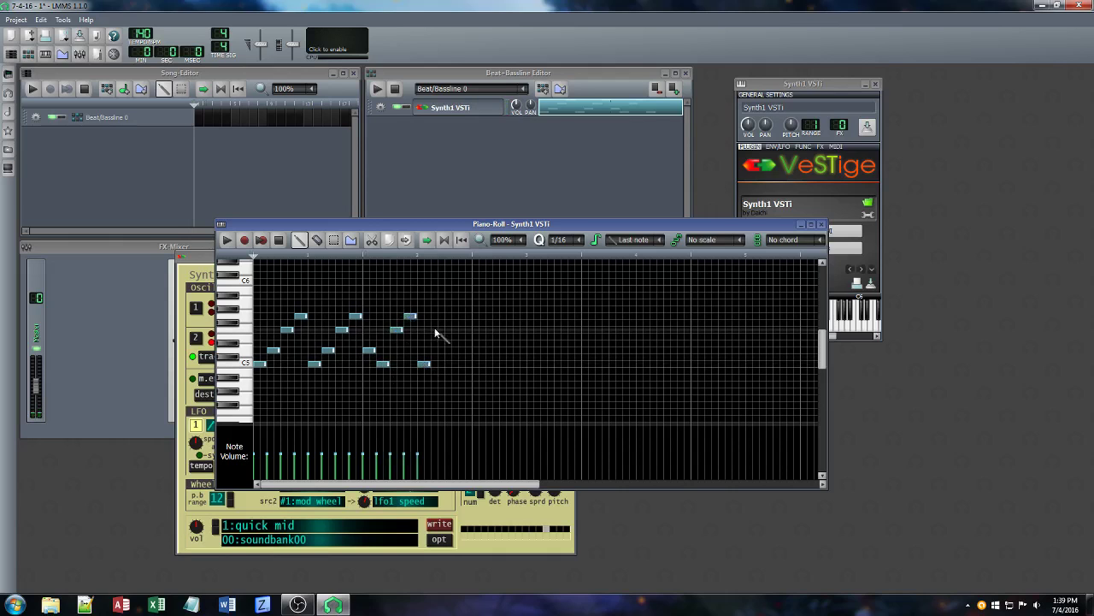
left_click(436, 330)
left_click(450, 317)
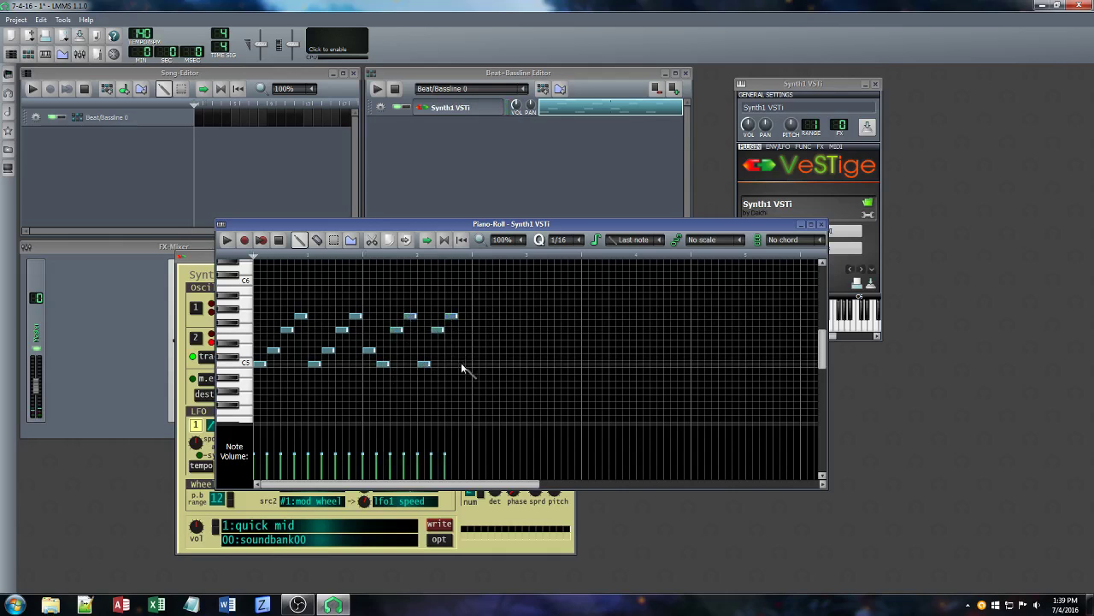
left_click(462, 363)
Play the pattern, bring the Synth1 interface to the front and raise the project tempo to 190 BPM
left_click(226, 240)
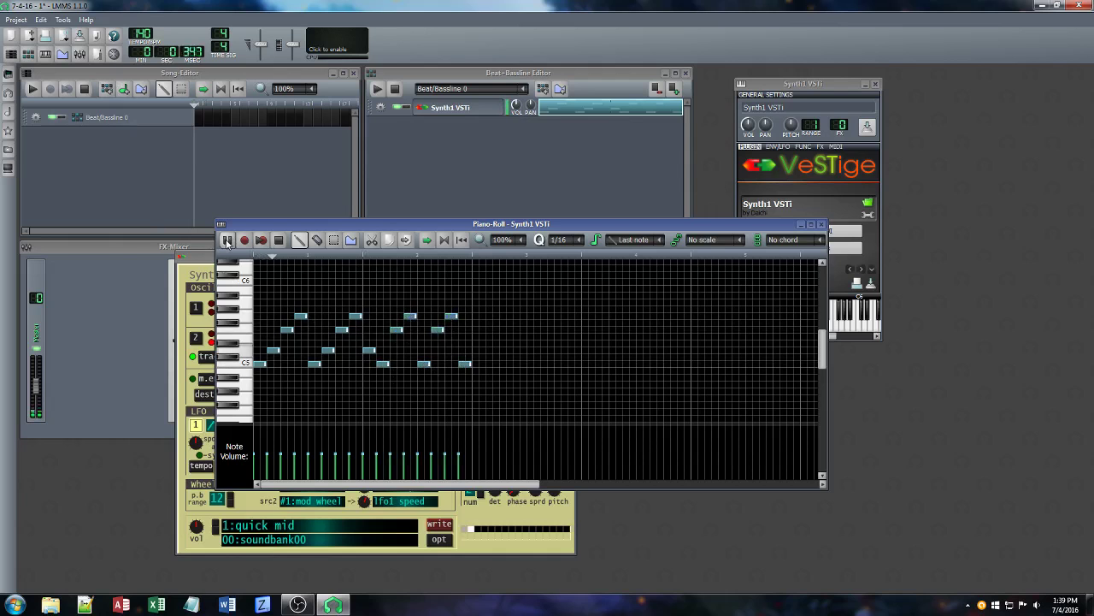
left_click(196, 266)
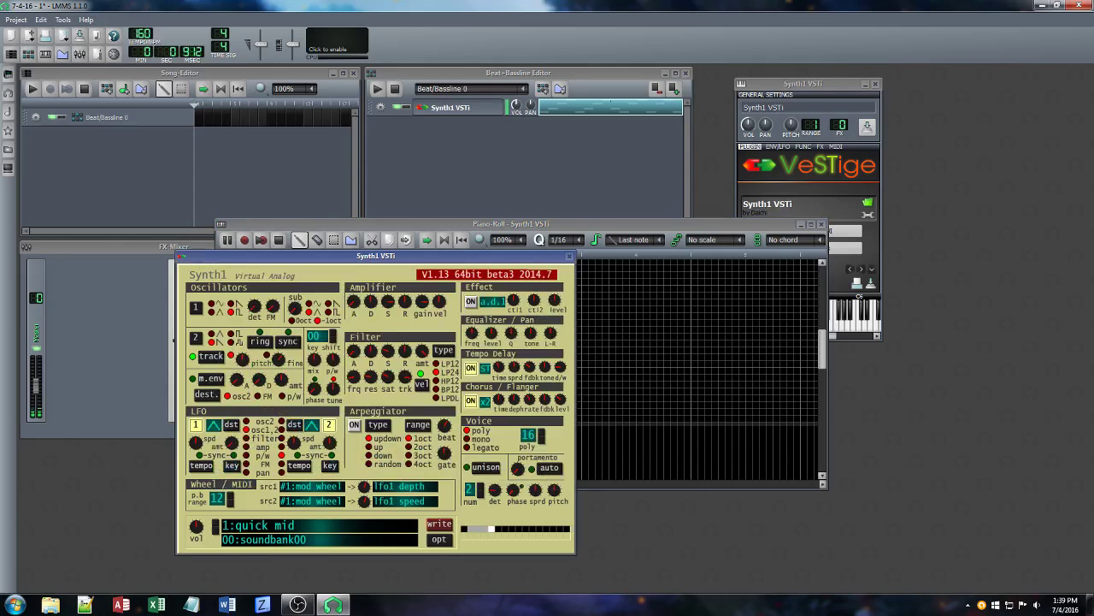
mouse_move(151, 37)
left_mouse_down()
mouse_move(152, 2)
mouse_move(152, 33)
mouse_move(141, 35)
left_mouse_up()
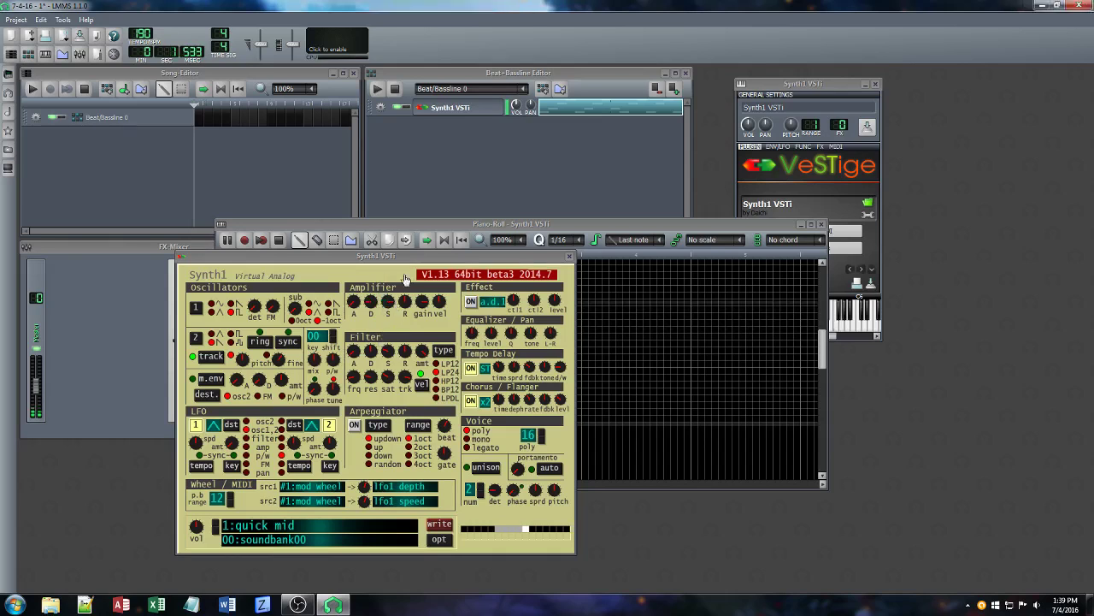
Adjust Synth1's amplifier sustain and release together with the filter frequency and the filter envelope sustain
left_click_drag(402, 297, 383, 329)
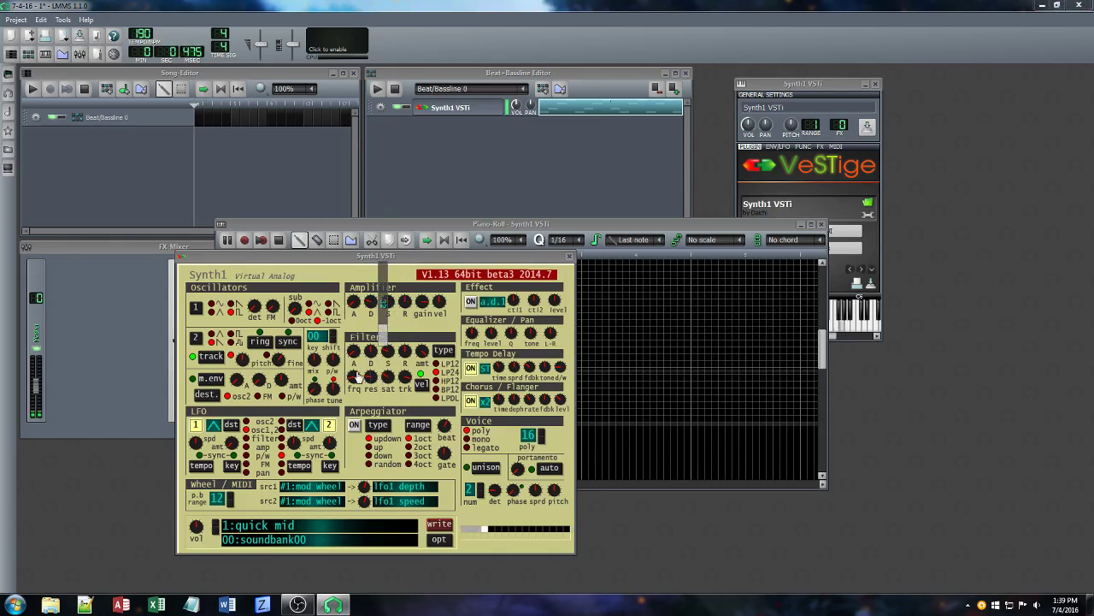
left_click_drag(358, 377, 377, 397)
mouse_move(390, 352)
left_mouse_down()
mouse_move(408, 396)
mouse_move(387, 362)
mouse_move(388, 376)
mouse_move(390, 357)
mouse_move(382, 363)
left_mouse_up()
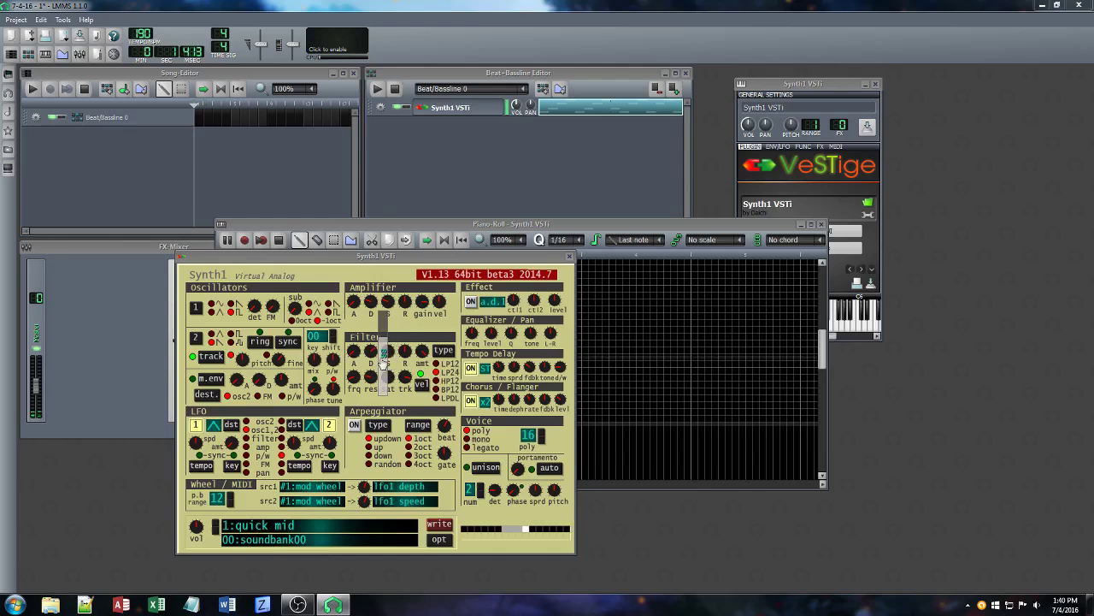
left_click_drag(388, 304, 404, 331)
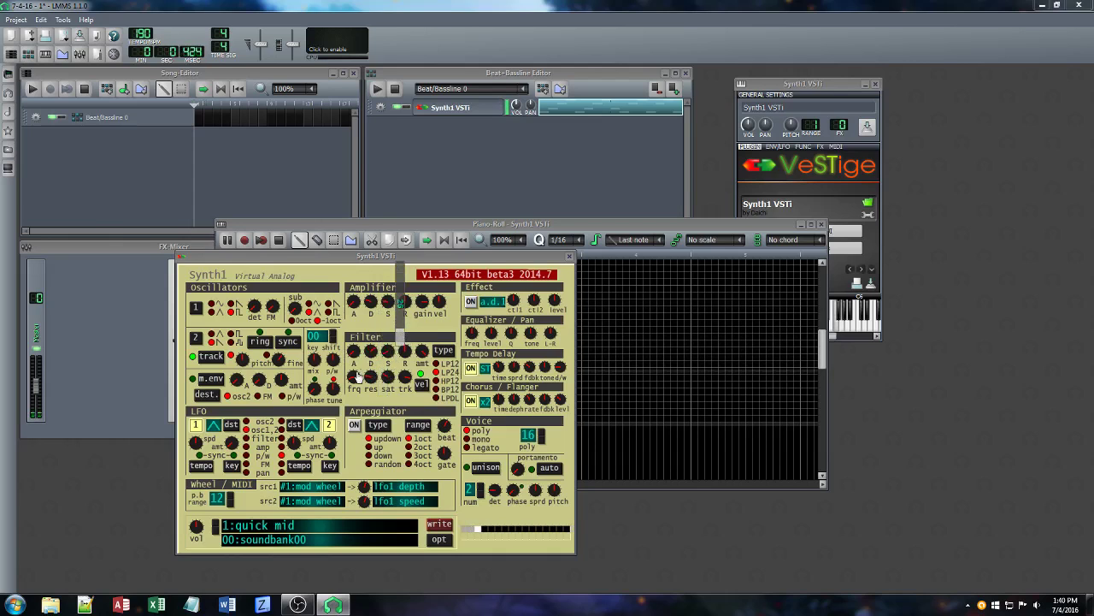
mouse_move(386, 377)
left_mouse_down()
mouse_move(406, 413)
mouse_move(386, 391)
mouse_move(386, 402)
mouse_move(386, 342)
left_mouse_up()
Add the C* Eq effect to the Synth1 track's effects chain and adjust its 500 Hz, 4 kHz and 8 kHz bands
left_click(805, 89)
left_click(819, 147)
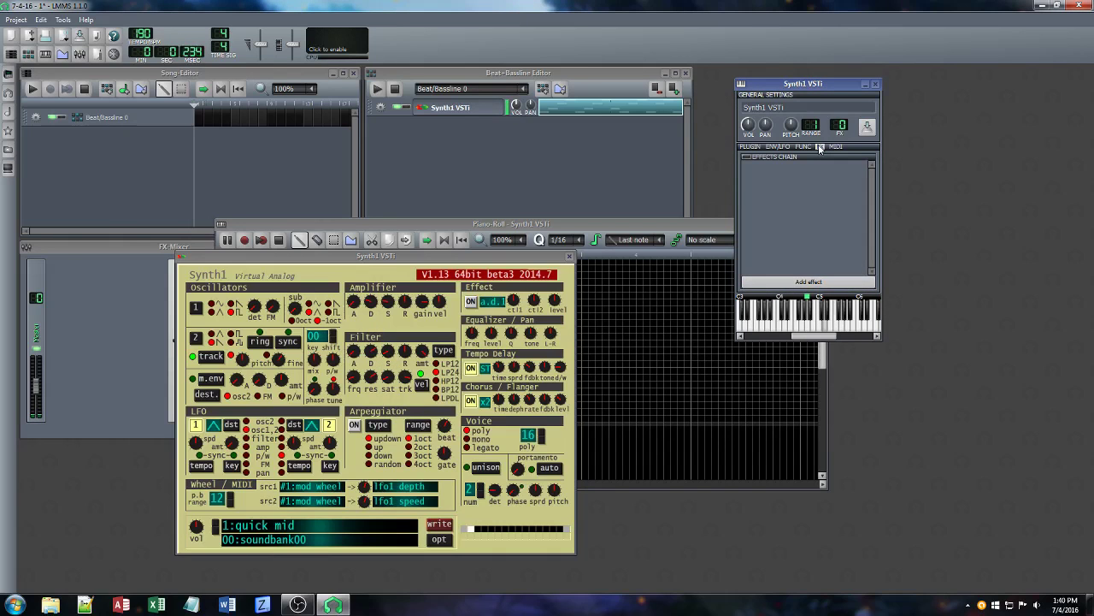
left_click(789, 283)
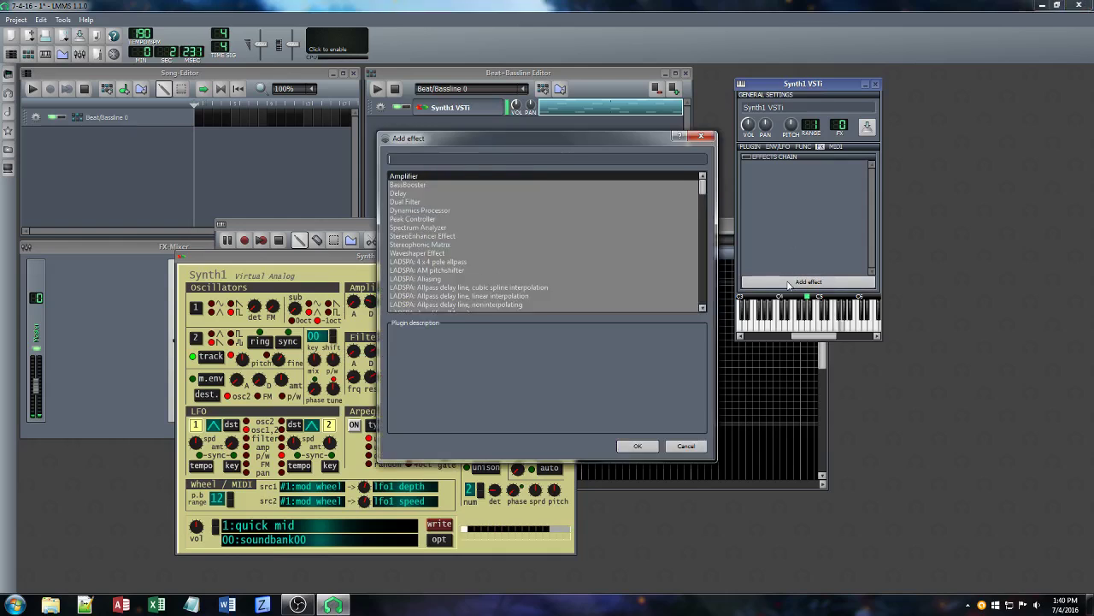
type("eq")
key("Return")
left_click_drag(948, 152, 980, 193)
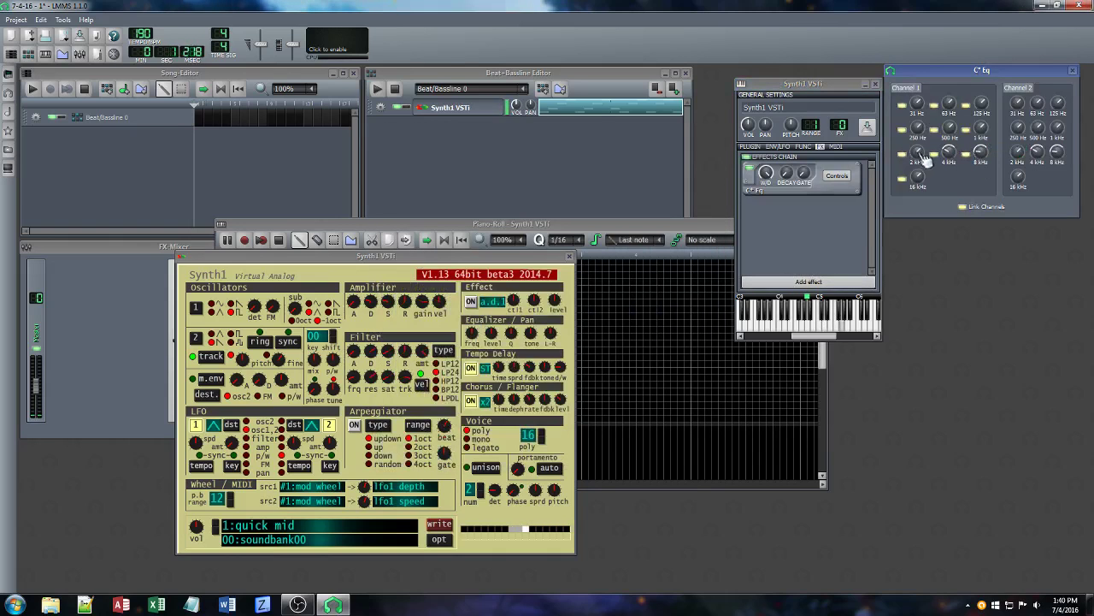
left_click_drag(951, 128, 951, 113)
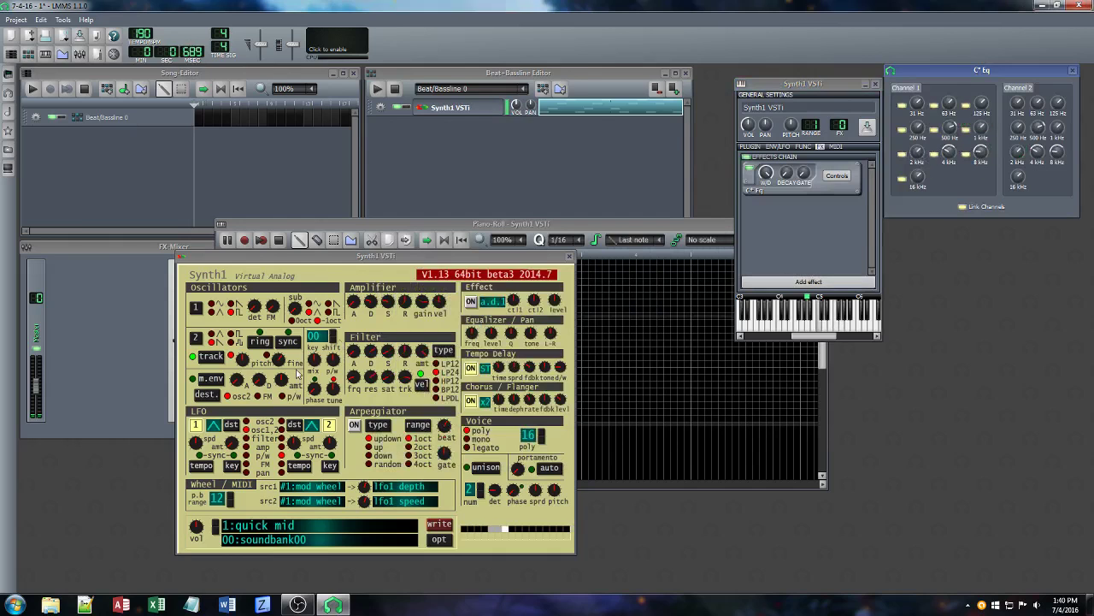
Adjust Synth1's filter resonance, filter envelope release and sub-oscillator level, and change oscillator 1's waveform
left_click_drag(369, 377, 369, 418)
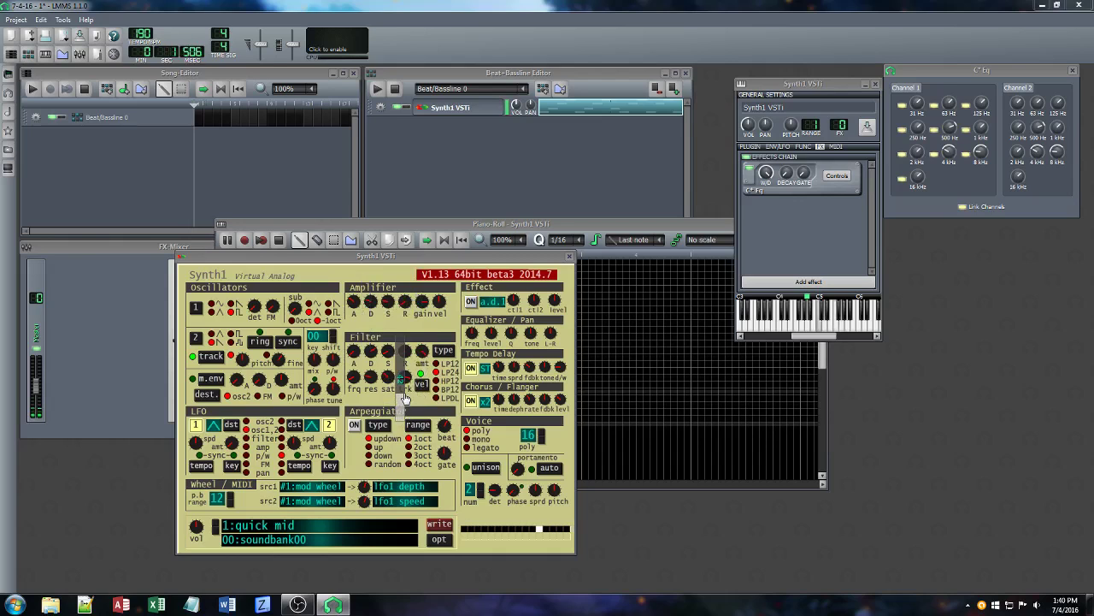
mouse_move(406, 351)
left_mouse_down()
mouse_move(419, 383)
mouse_move(415, 365)
mouse_move(402, 382)
mouse_move(406, 340)
mouse_move(386, 353)
mouse_move(388, 375)
mouse_move(406, 356)
mouse_move(405, 376)
mouse_move(405, 336)
left_mouse_up()
left_click_drag(280, 307, 281, 305)
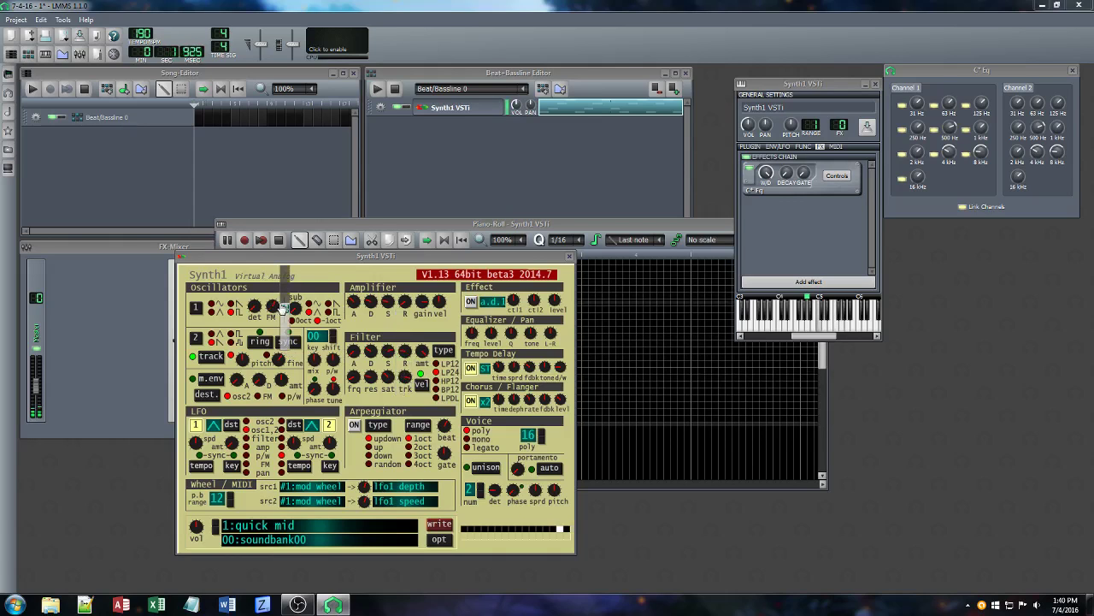
left_click(232, 304)
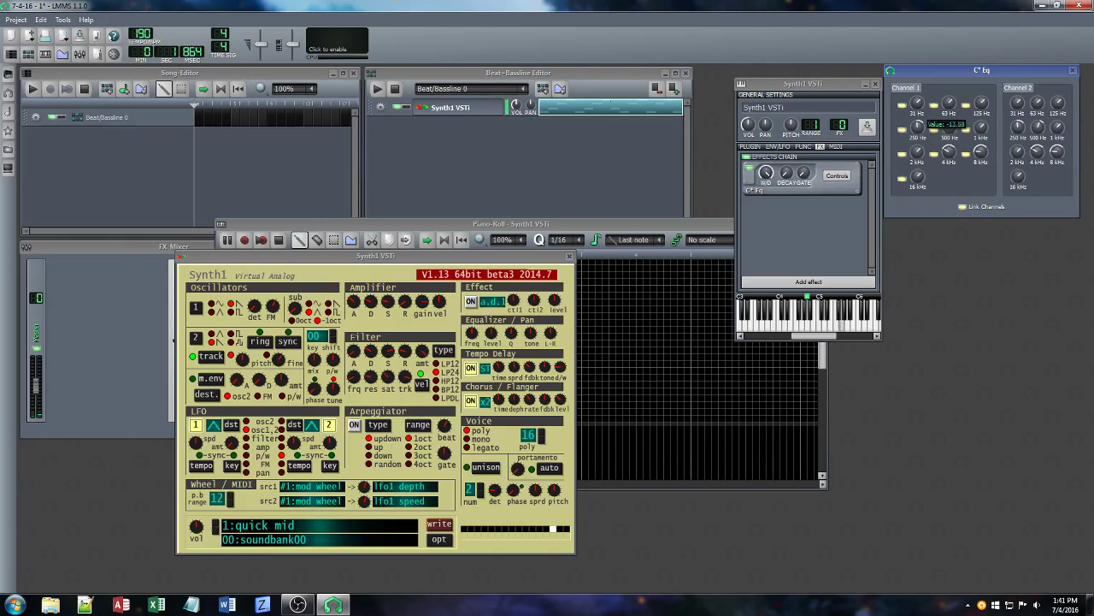
Add the DEL_Bionic Delay VST to the effects chain, place its window beside the synth and set its feedback to 52.50
left_click(838, 282)
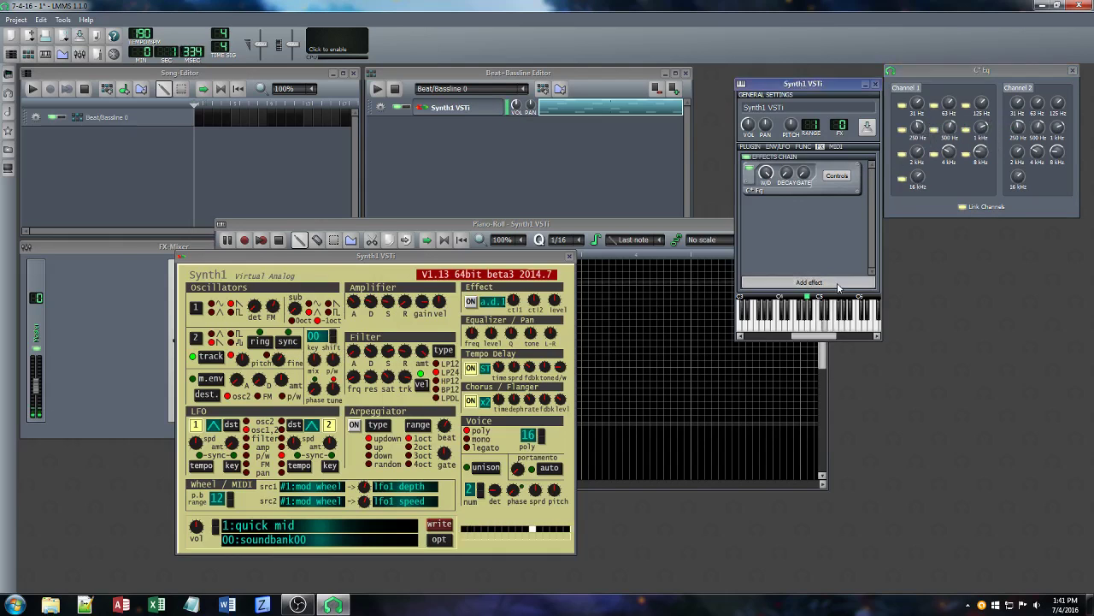
type("del")
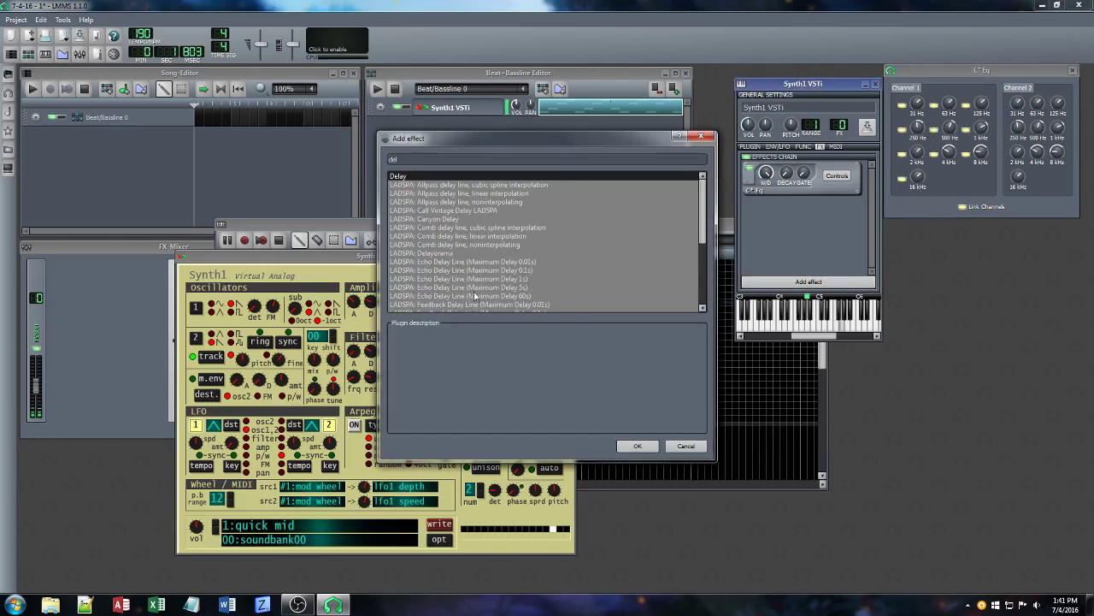
scroll(459, 298, "down", 5)
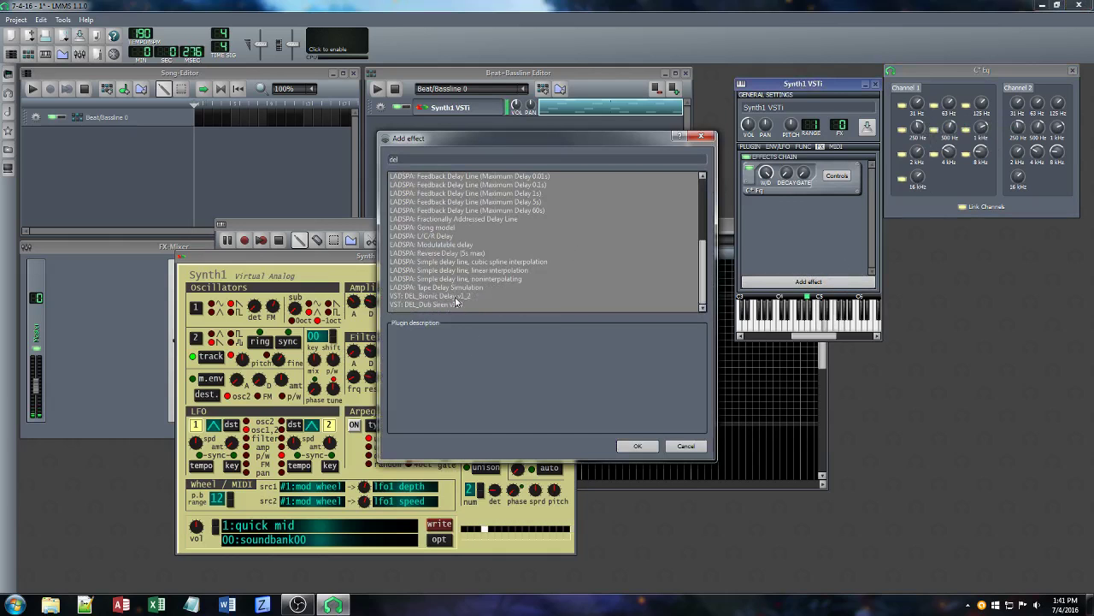
left_click(458, 296)
left_click(637, 445)
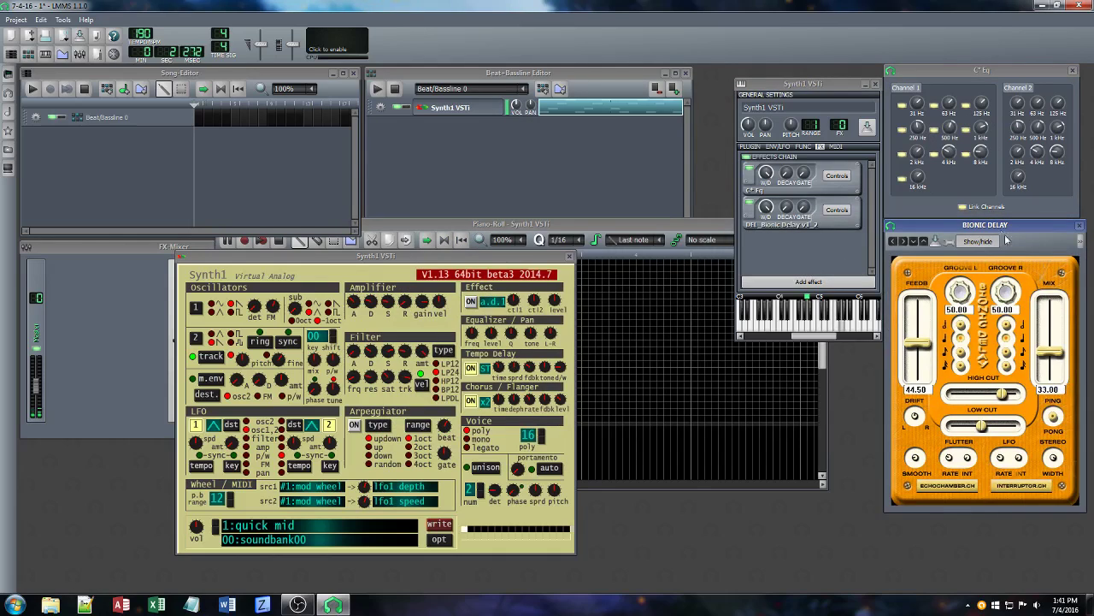
left_click_drag(1002, 226, 612, 236)
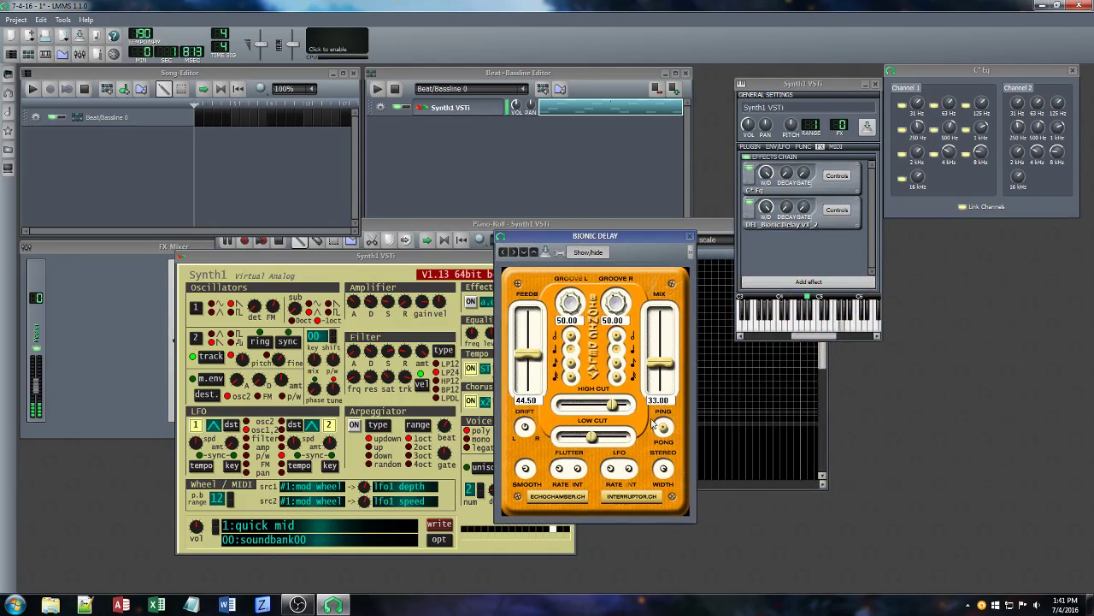
left_click_drag(534, 358, 534, 350)
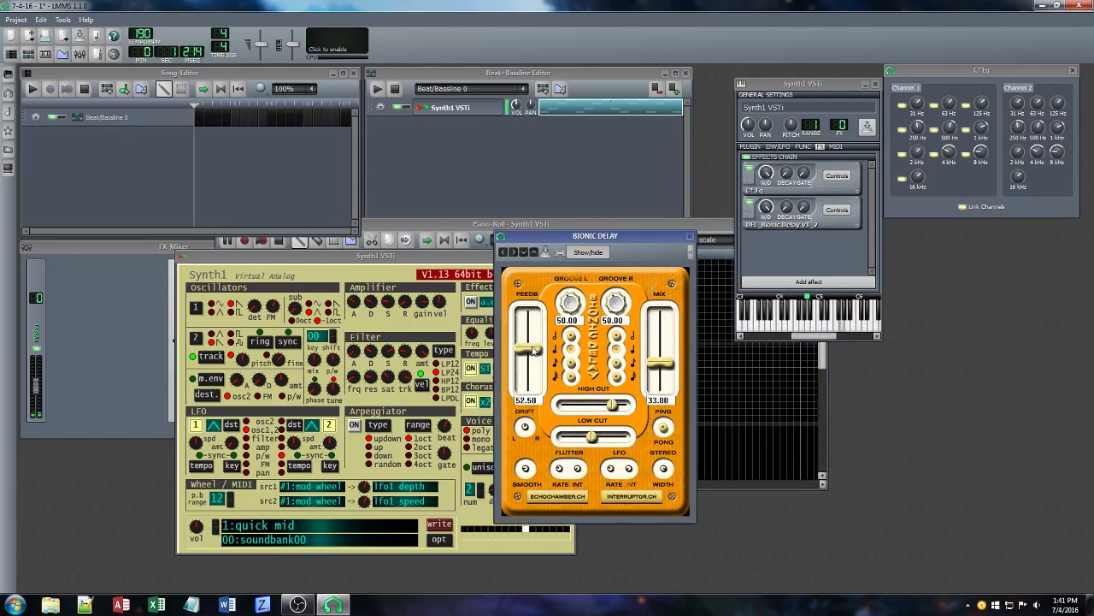
Add the Calf Reverb LADSPA effect to the chain and adjust its decay time
left_click(808, 281)
type("verb")
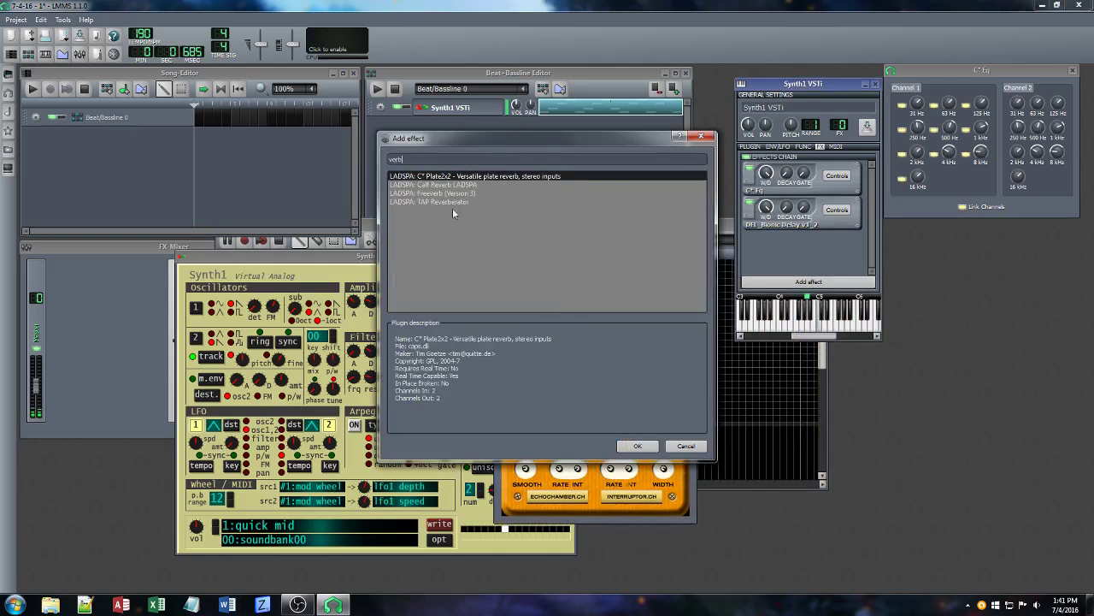
left_click(440, 185)
left_click(639, 445)
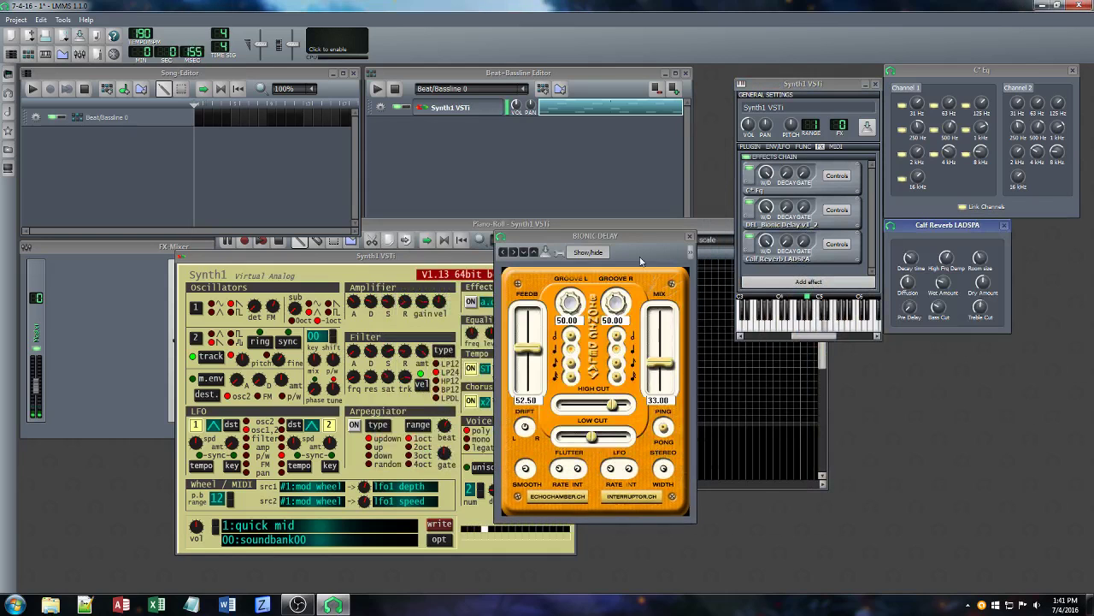
left_click(915, 255)
left_click_drag(915, 255, 918, 256)
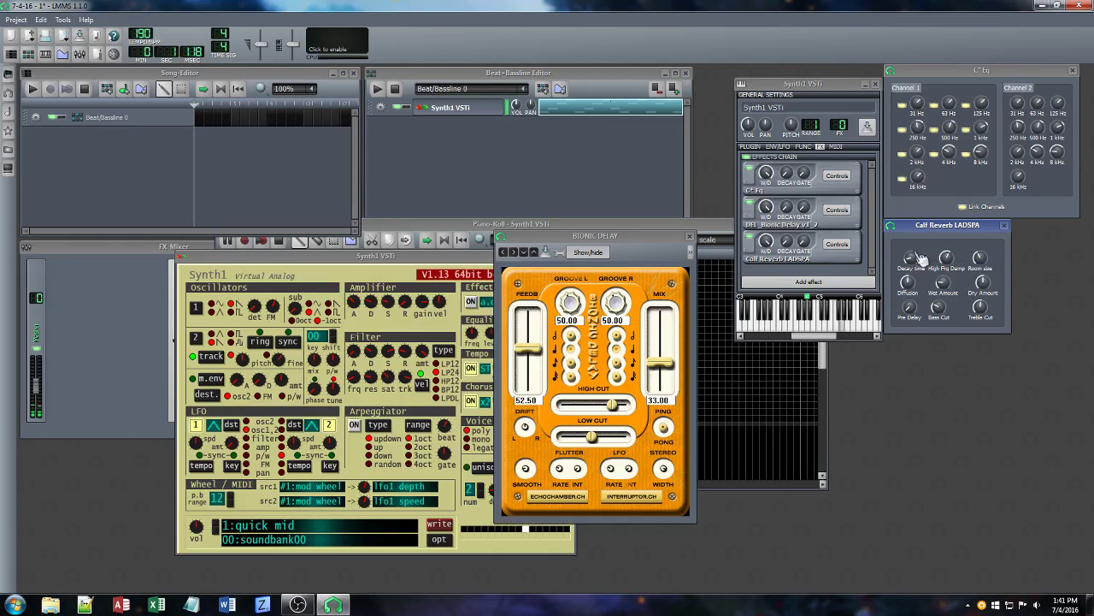
Readjust the 2 kHz and 8 kHz bands of the C* Eq on the Synth1 track
left_click(923, 154)
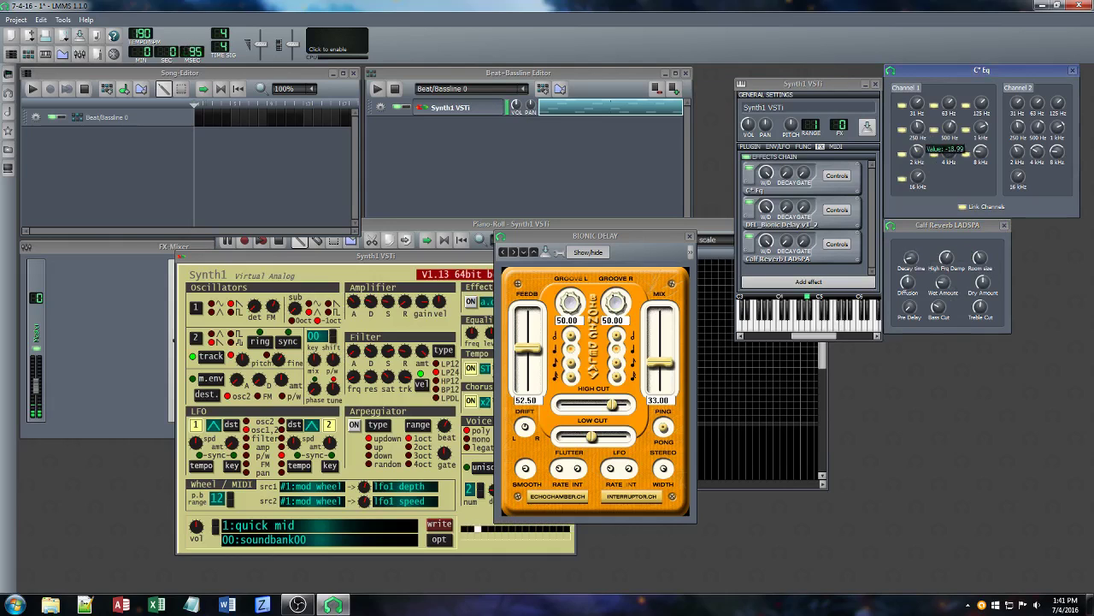
left_click(980, 152)
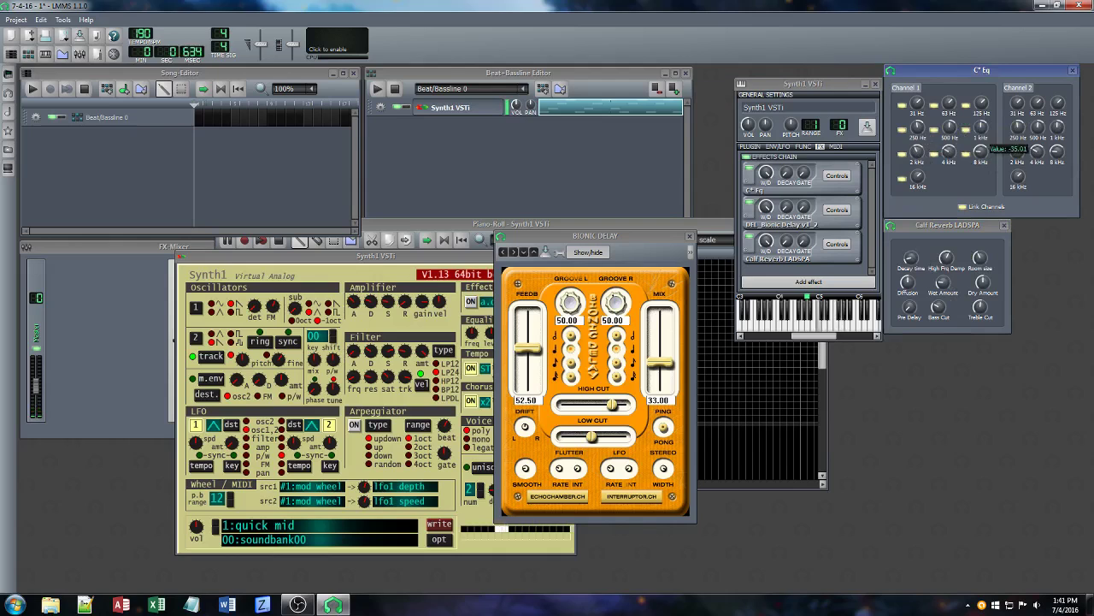
left_click_drag(980, 152, 918, 154)
left_click(918, 152)
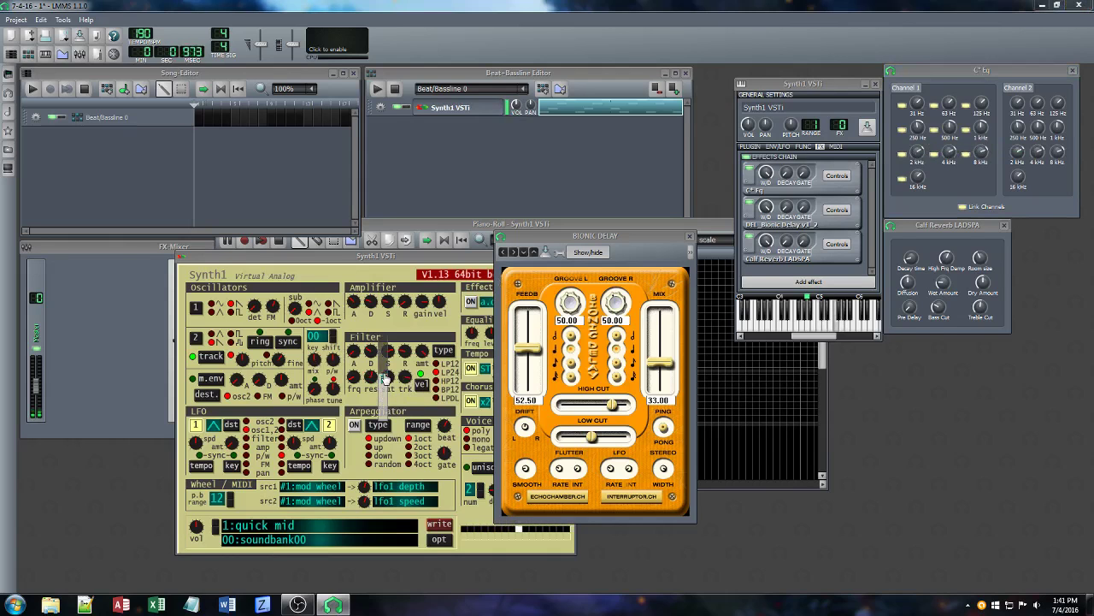
Save the project and fine-tune the filter envelope and resonance in Synth1
left_click(416, 257)
key("ctrl+s")
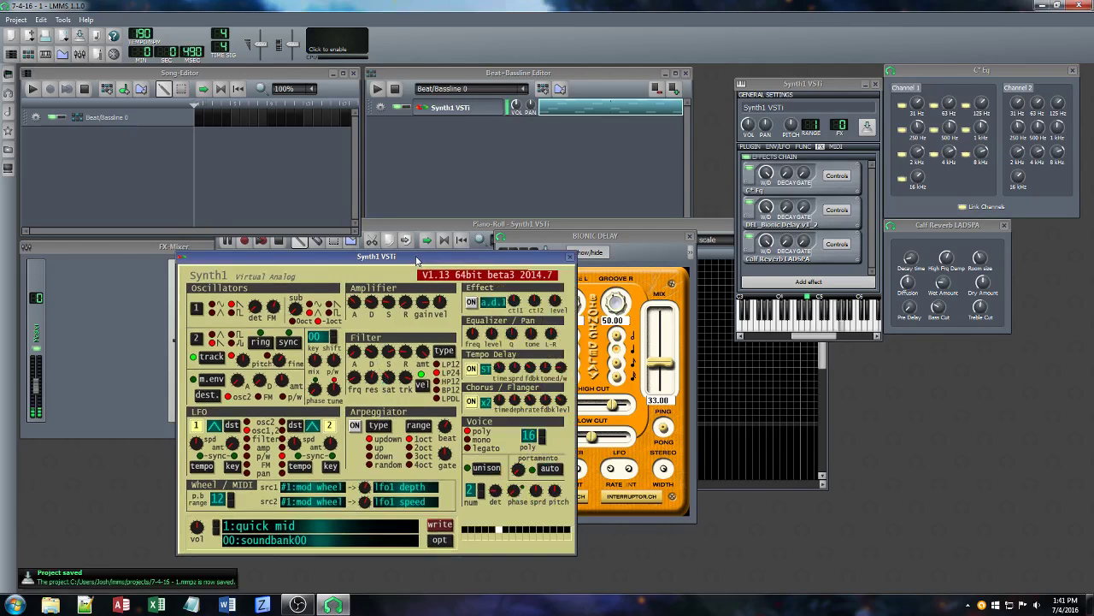
left_click_drag(405, 352, 385, 368)
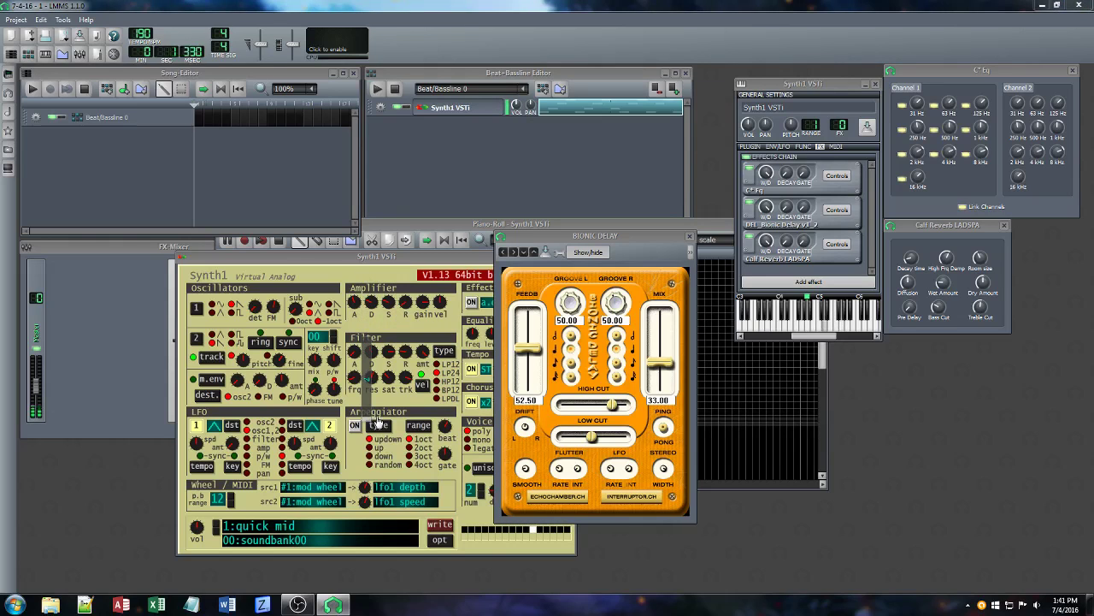
left_click(808, 281)
type("a")
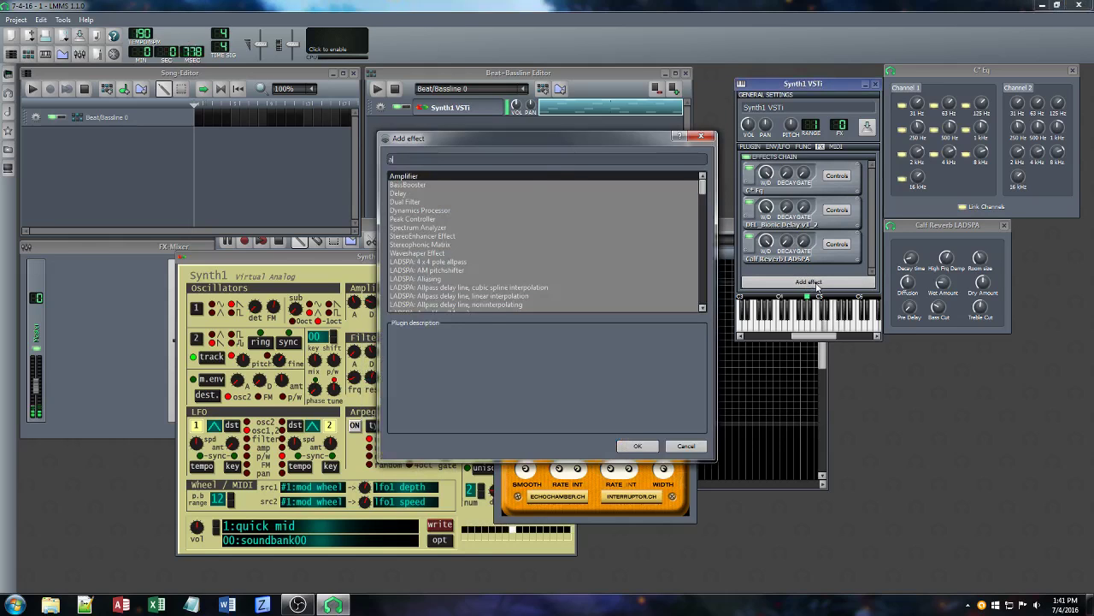
type("zu")
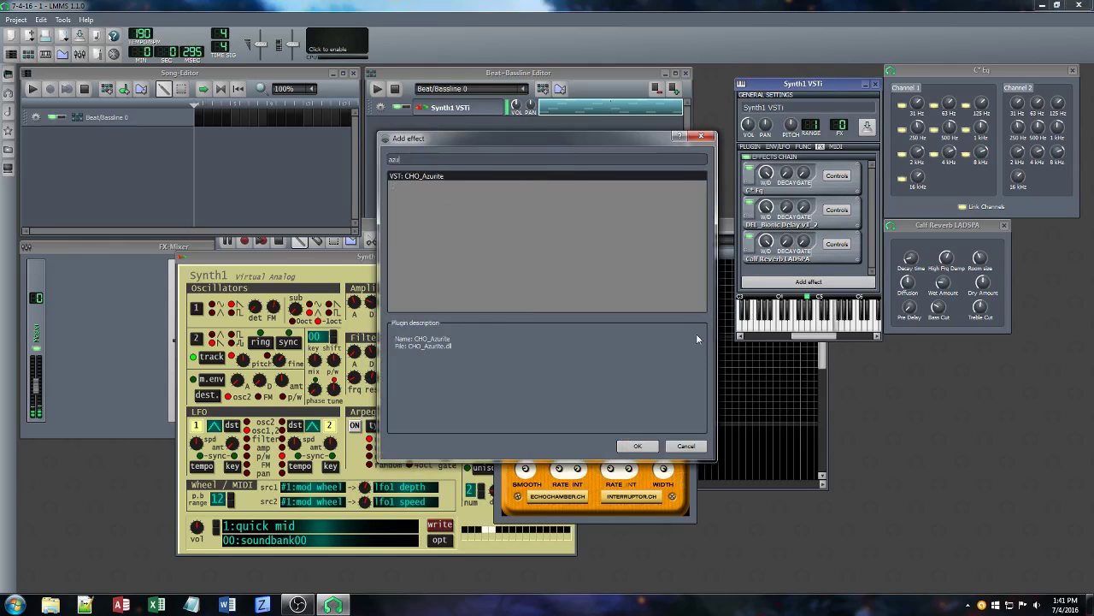
left_click(686, 446)
Save the project, then add the CHO_Azurite chorus VST to the effects chain and place its window over the synth
key("ctrl+s")
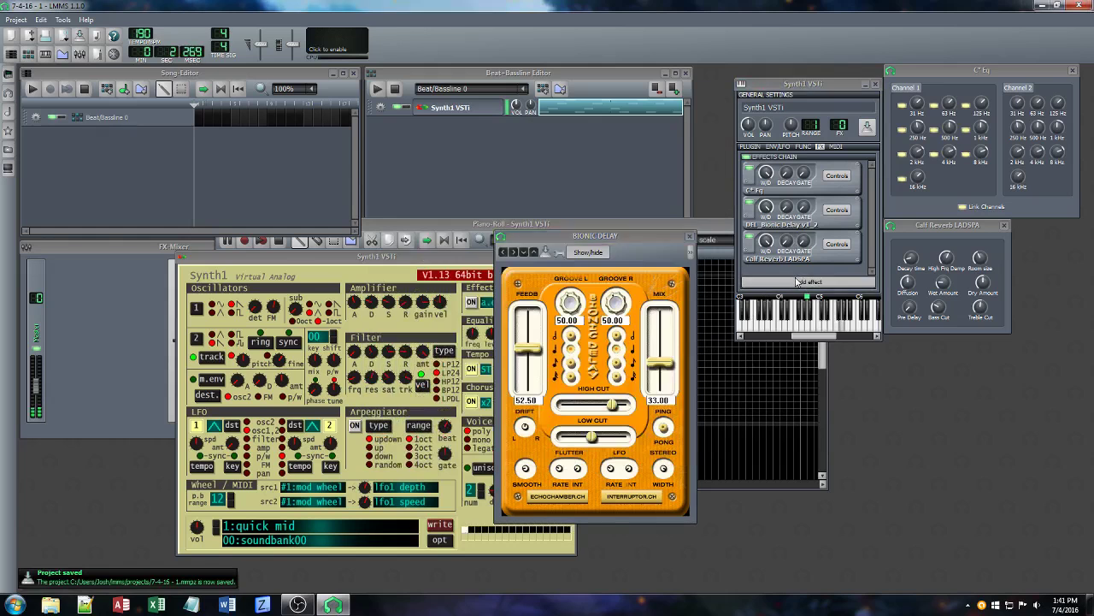
left_click(798, 281)
type("u")
left_click(637, 445)
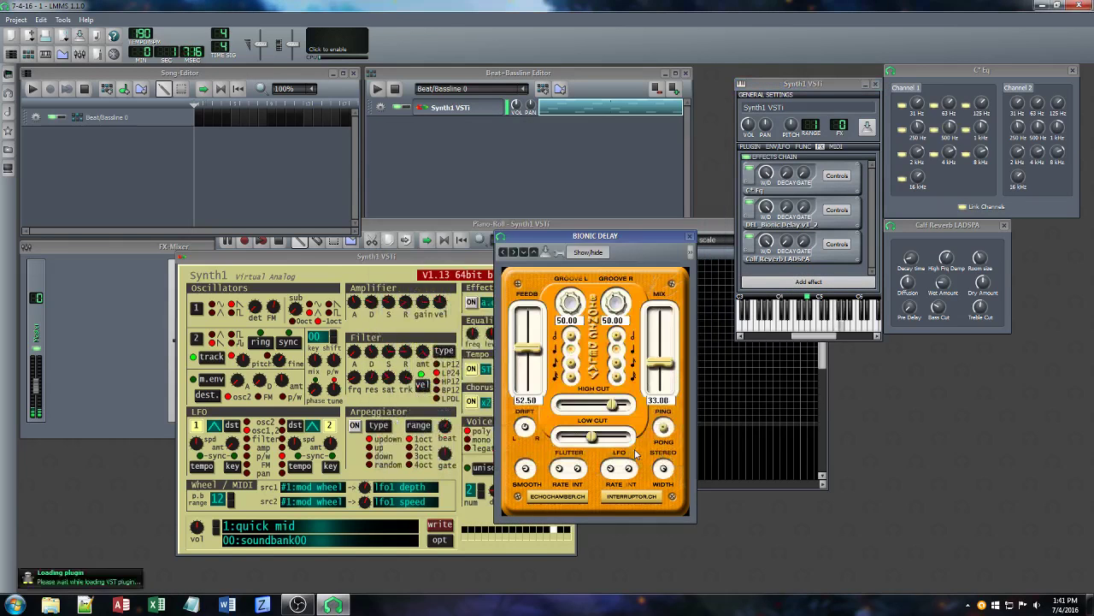
left_click_drag(824, 420, 456, 282)
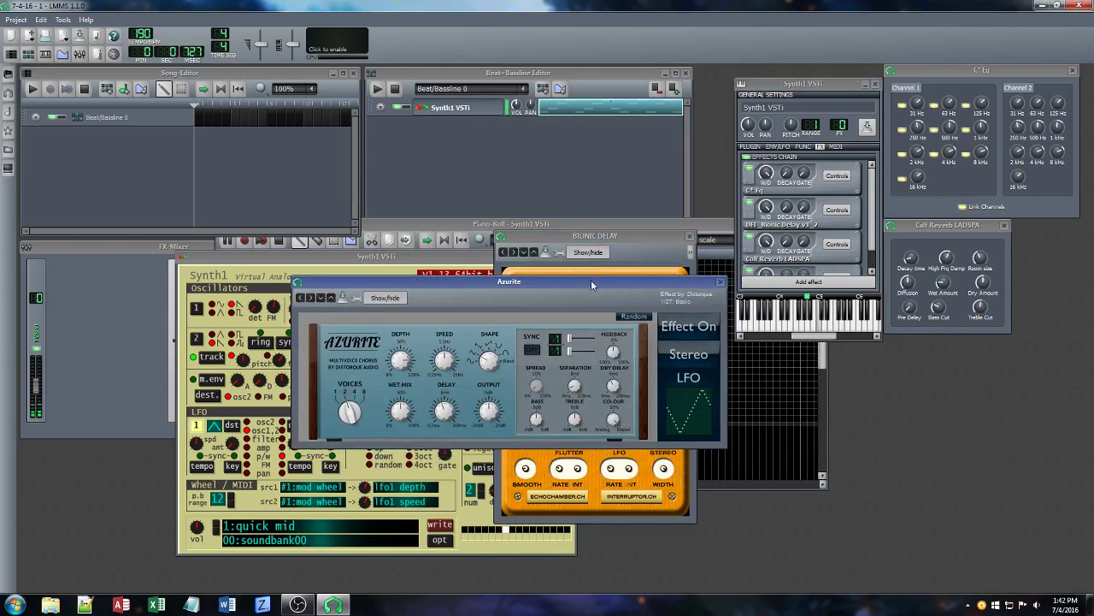
left_click_drag(590, 280, 433, 311)
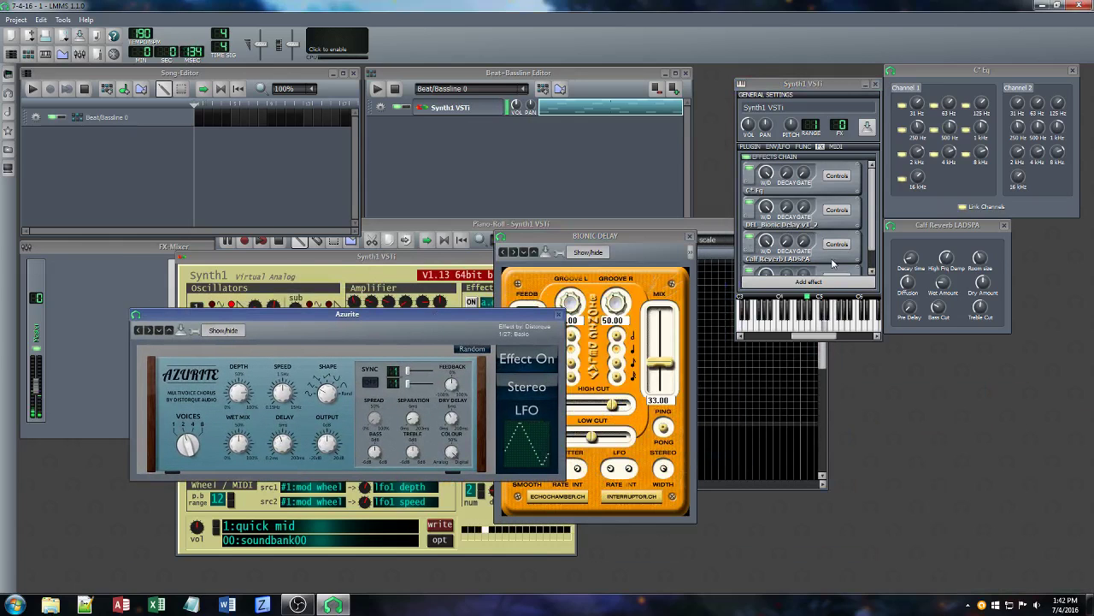
Move the Calf Reverb below Azurite in the Synth1 track's effects chain
right_click(829, 257)
left_click(863, 286)
scroll(861, 201, "down", 2)
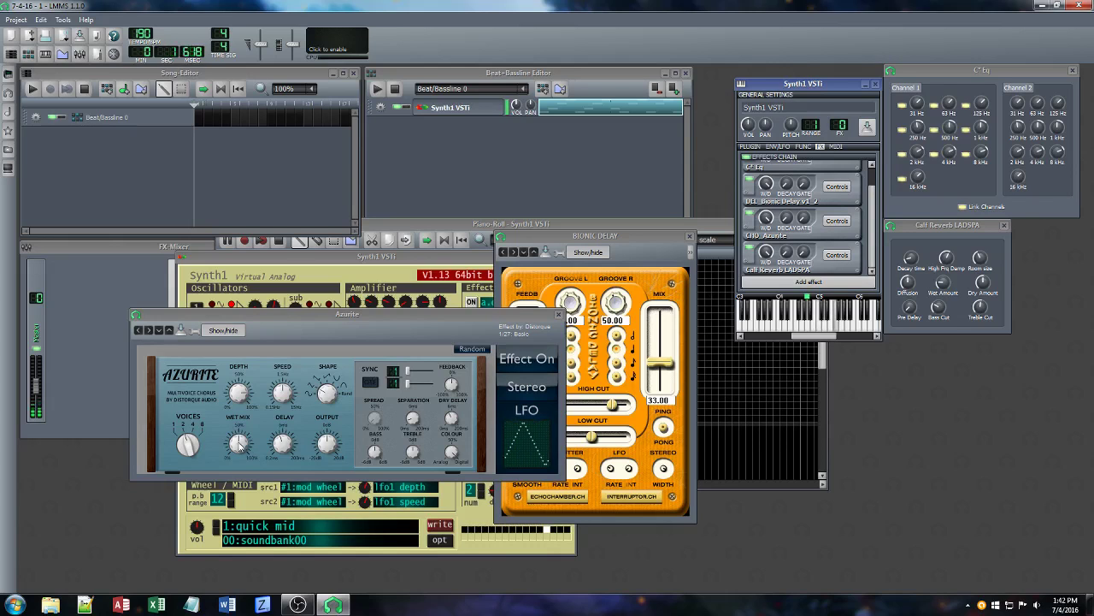
Add a second C* Eq at the end of the effects chain and adjust its 4 kHz band
left_click(809, 282)
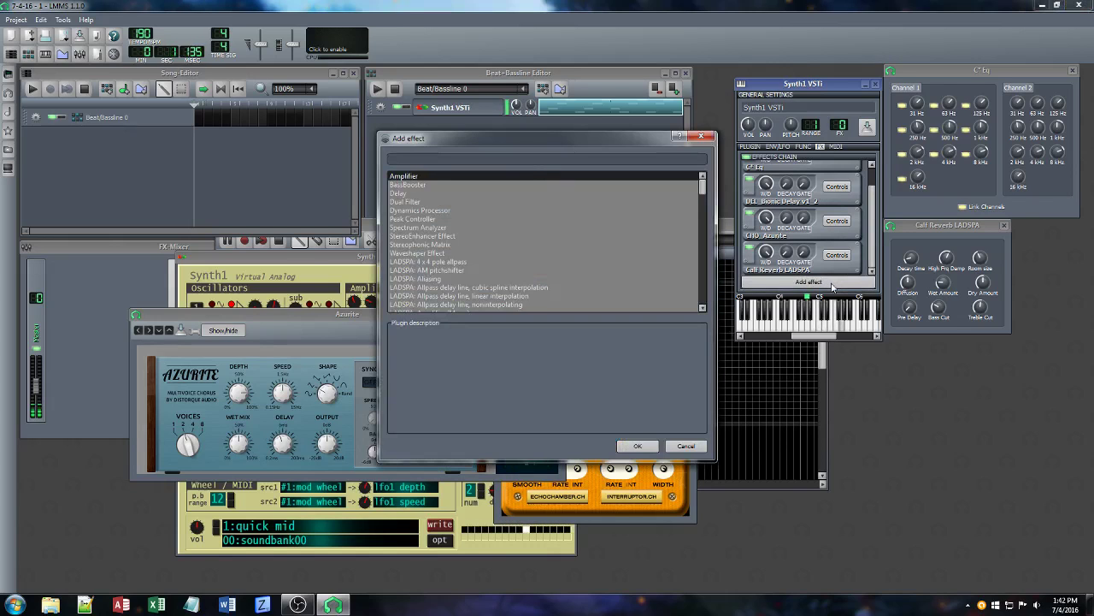
type("eq")
key("Return")
left_click_drag(955, 424, 955, 417)
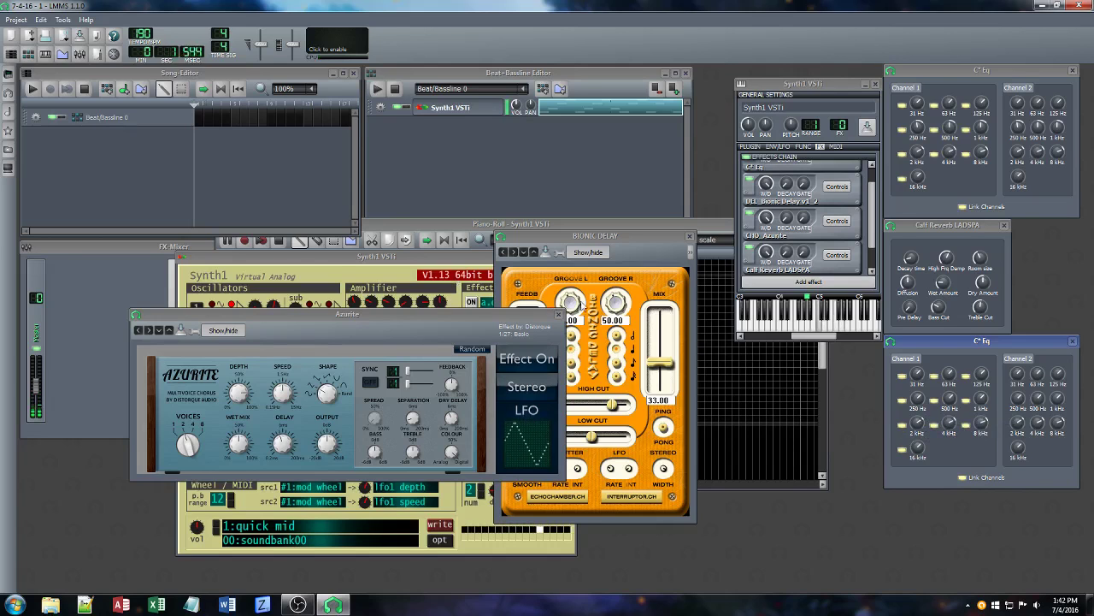
Close the control windows of Azurite, Bionic Delay, Calf Reverb and both equalizers
left_click(558, 314)
left_click(691, 236)
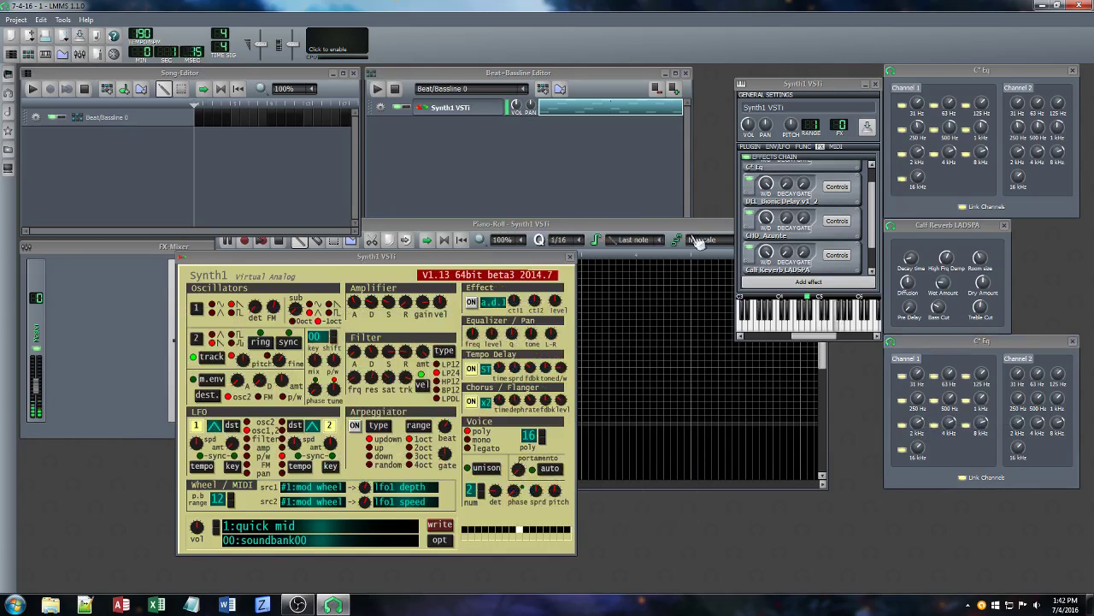
left_click(1072, 340)
left_click(1006, 226)
left_click(1073, 71)
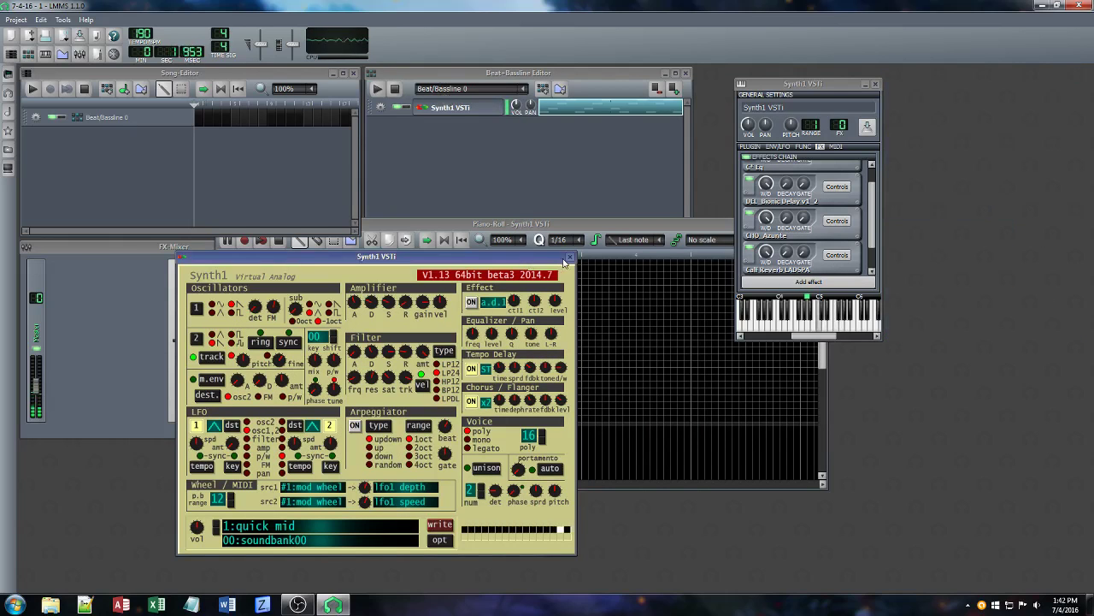
Stop playback, close the Synth1 and Controller Rack windows, and move the piano roll slightly down
left_click(570, 256)
left_click_drag(603, 232, 609, 268)
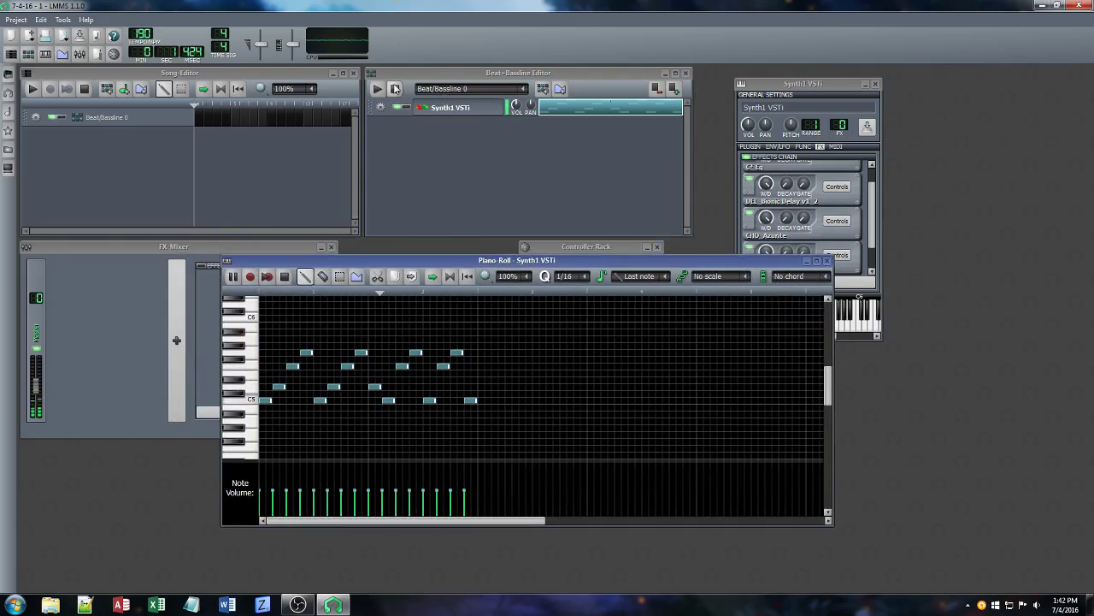
key("space")
left_click(616, 246)
left_click(658, 247)
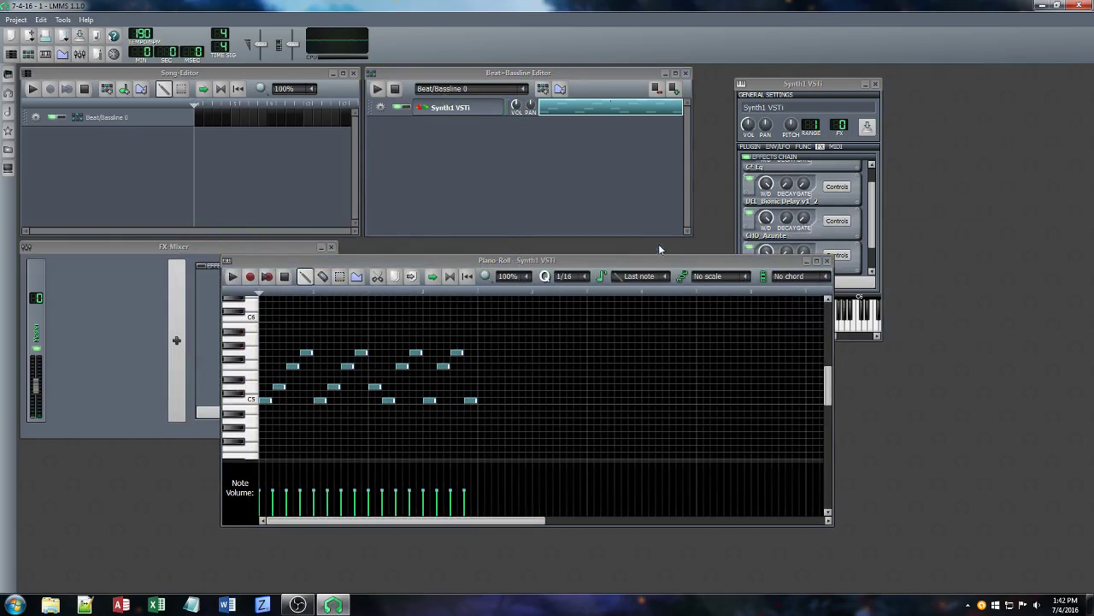
Place a Beat/Bassline 0 block at the start of the song, extend it along the timeline, and add a second beat/bassline track
left_click(560, 211)
left_click(202, 117)
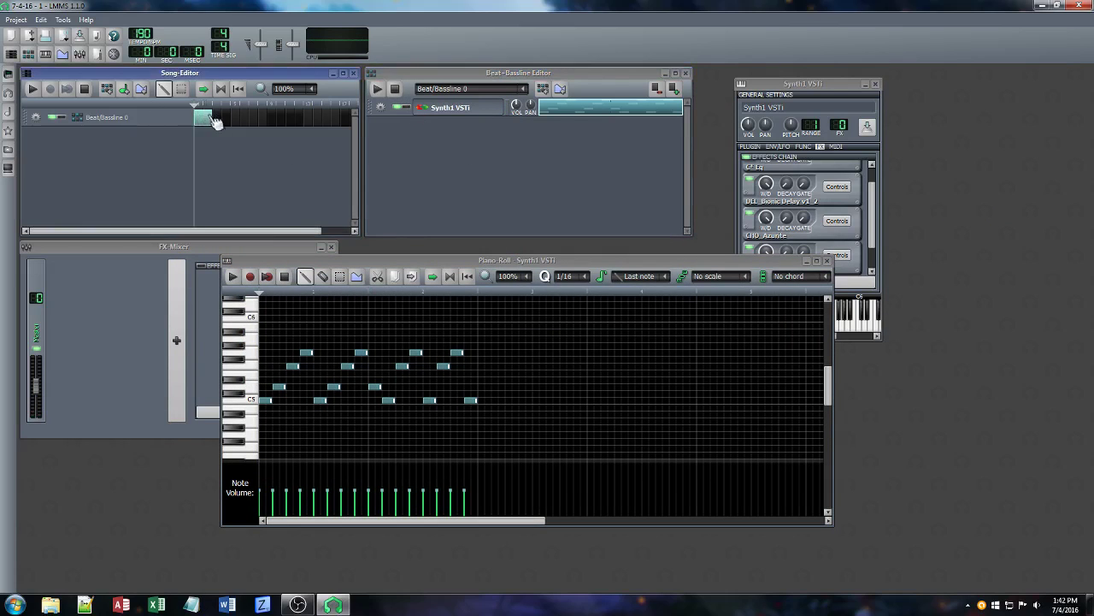
left_click_drag(214, 117, 303, 120)
left_click(108, 90)
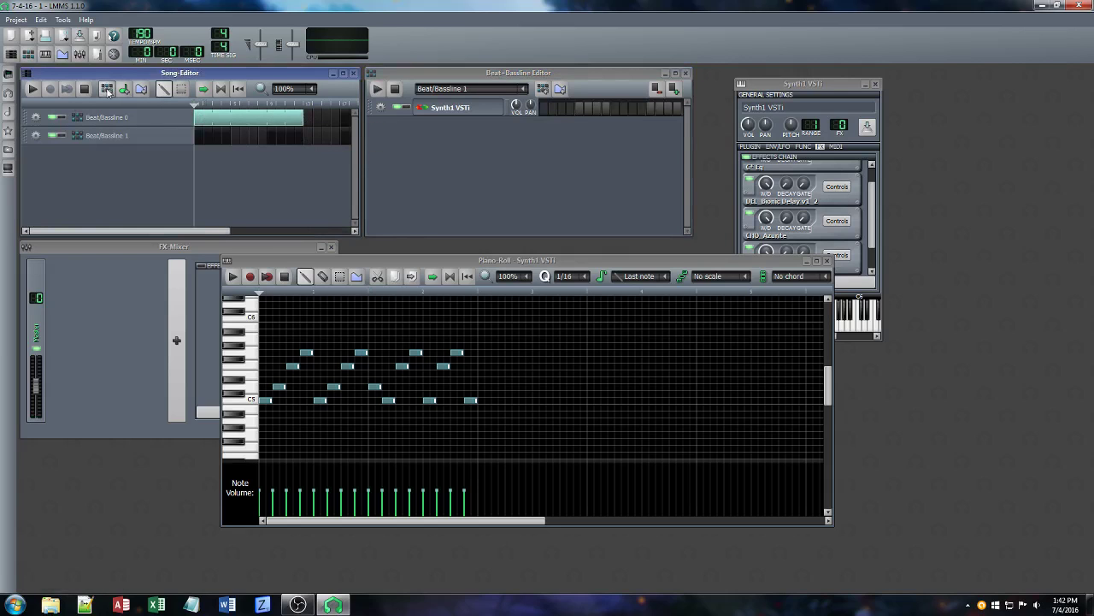
Add a VeSTige instrument to Beat/Bassline 1, close the piano roll, and show the new instrument's settings
left_click(7, 77)
left_click_drag(57, 386, 612, 136)
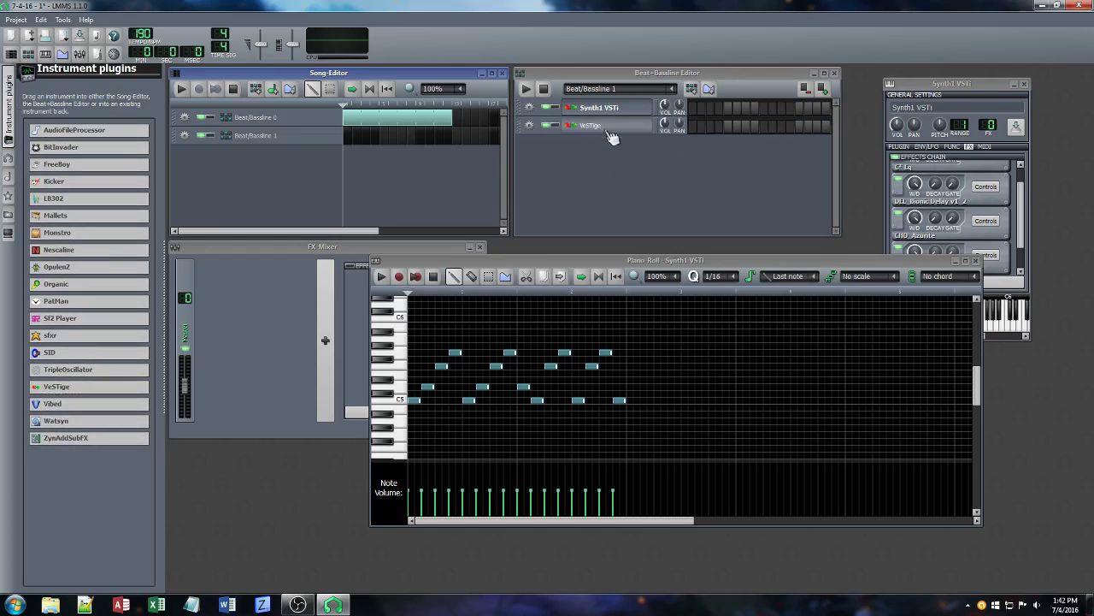
left_click(976, 261)
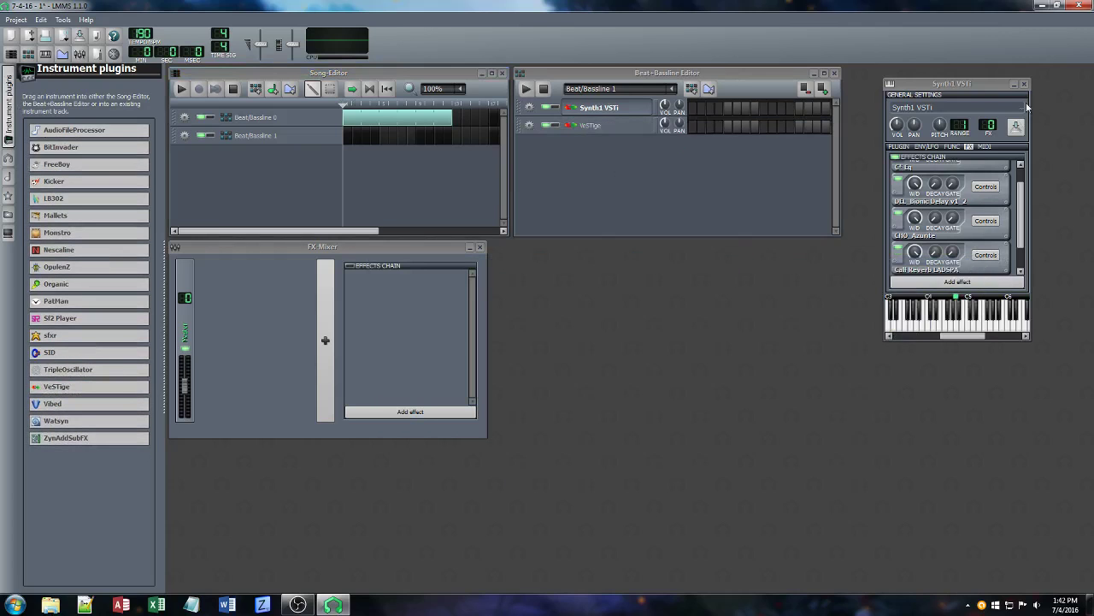
left_click(590, 128)
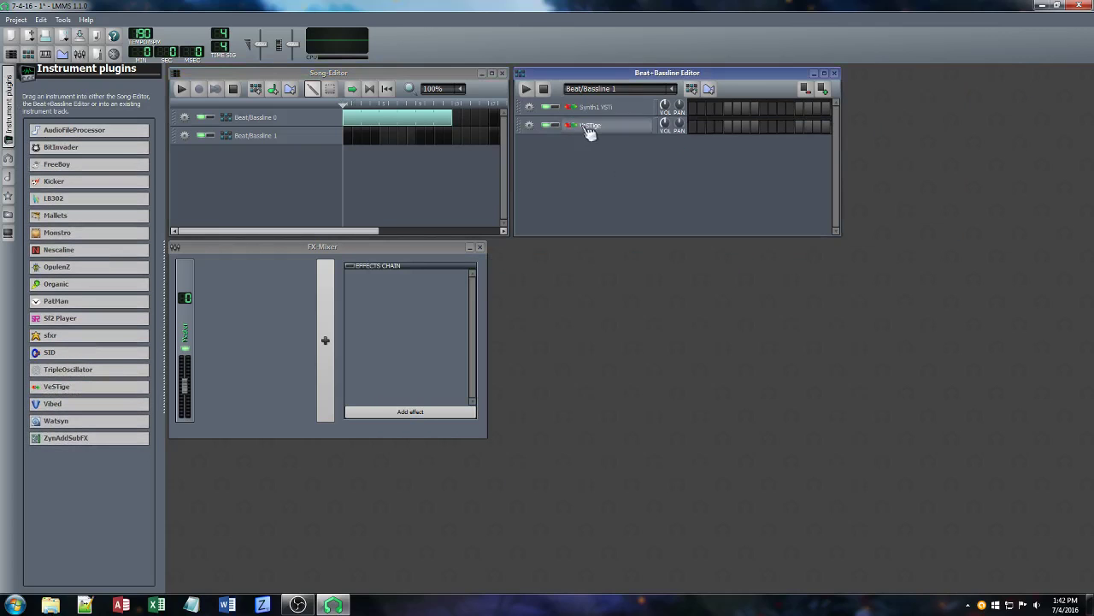
Open the VeSTige track's pattern in the piano roll and place a D4 note at its start
right_click(723, 135)
left_click(740, 138)
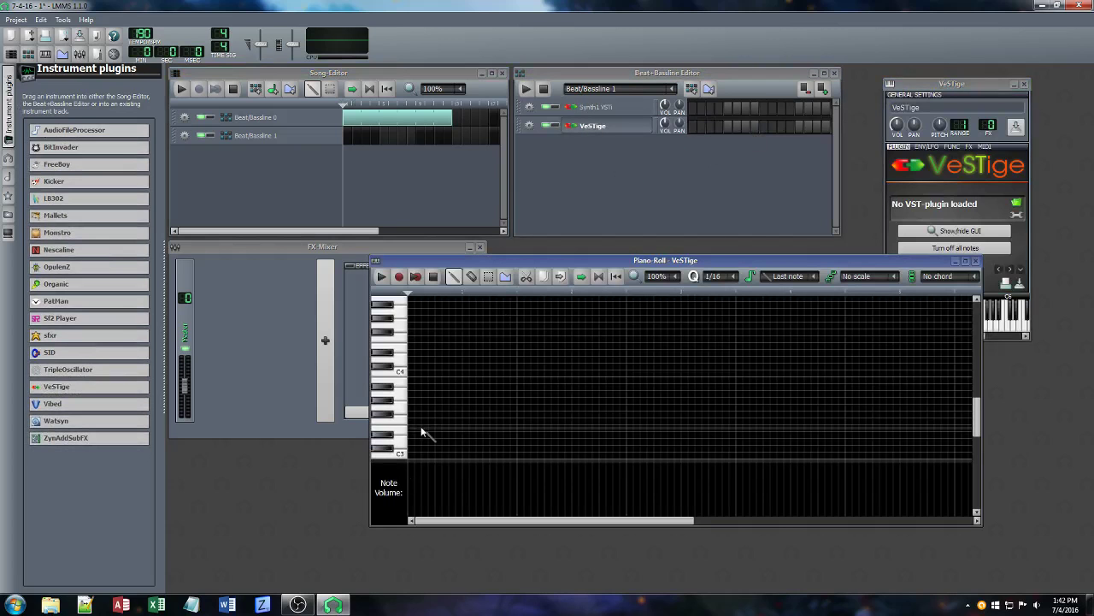
left_click(414, 359)
Load the Synth1 VST into the new VeSTige instrument from the VST Instruments\Synths folder
left_click(1017, 204)
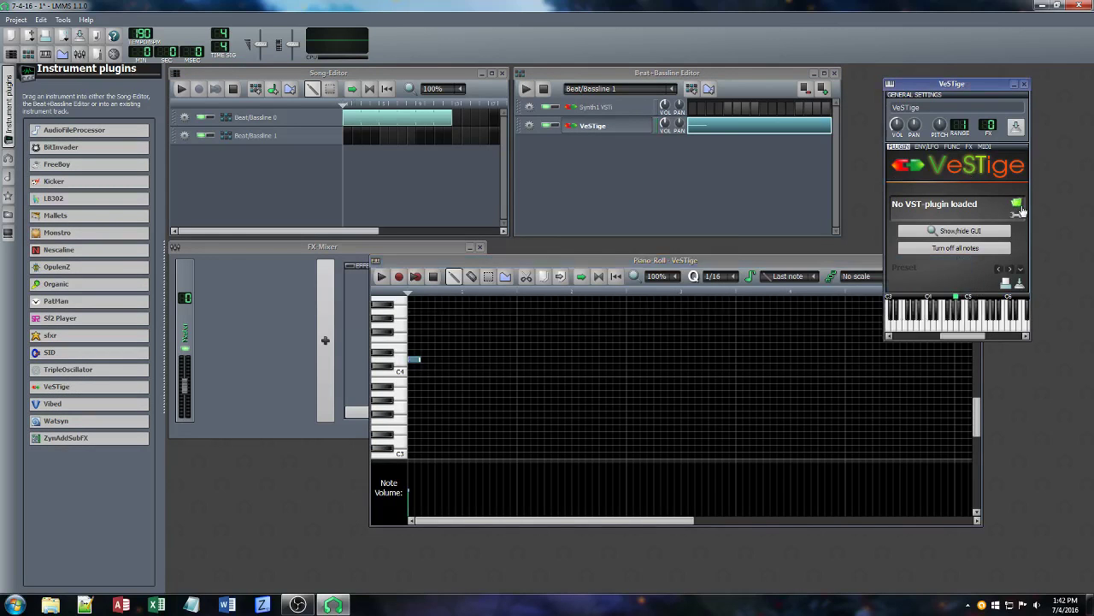
left_click(675, 191)
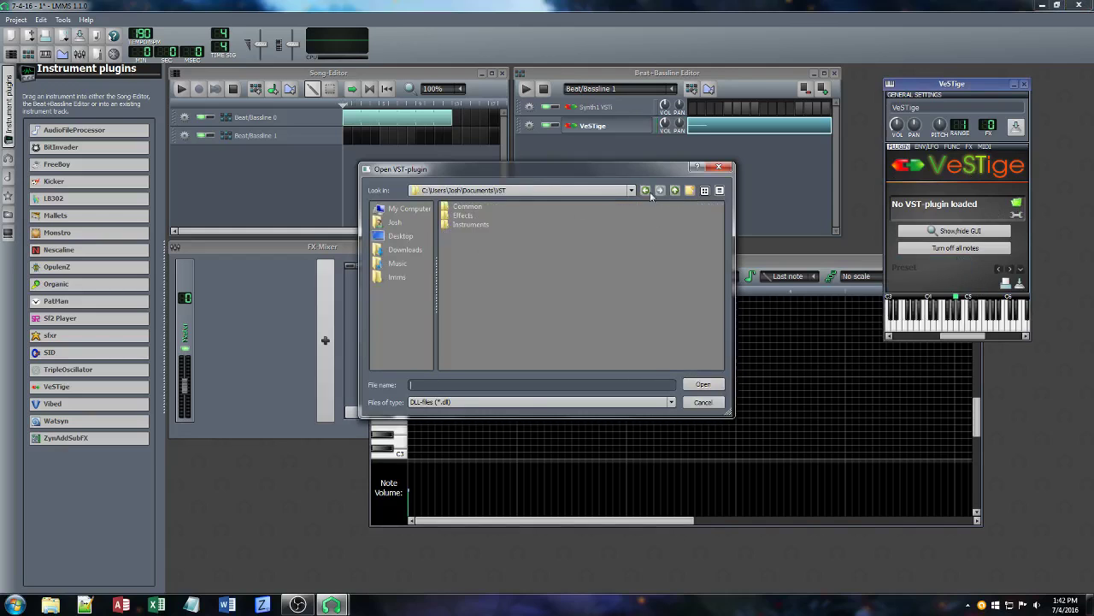
double_click(476, 225)
left_click(466, 336)
double_click(466, 337)
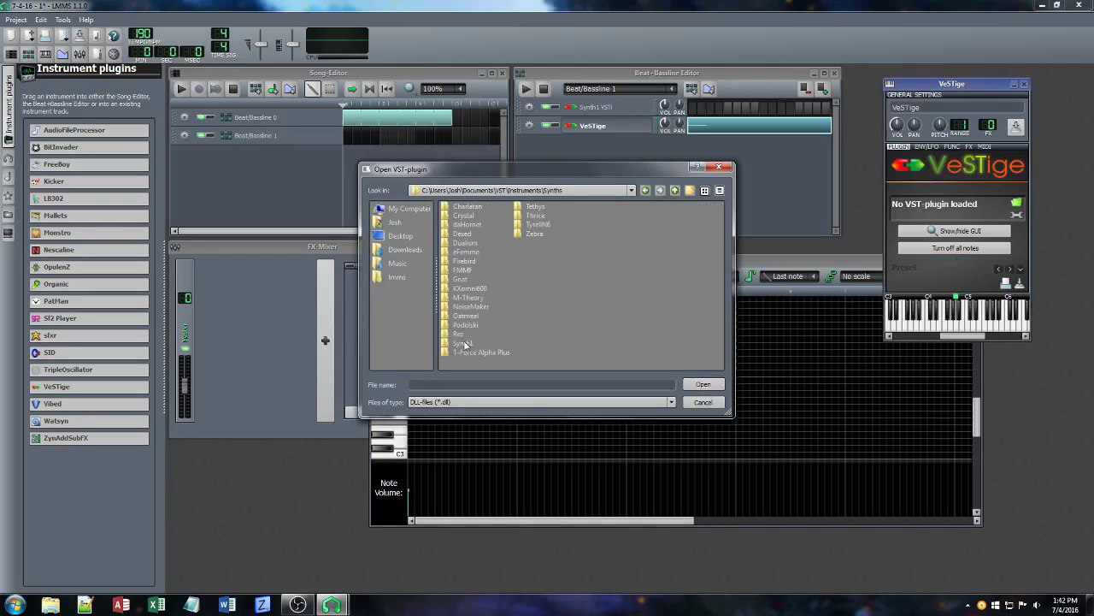
double_click(465, 343)
double_click(581, 243)
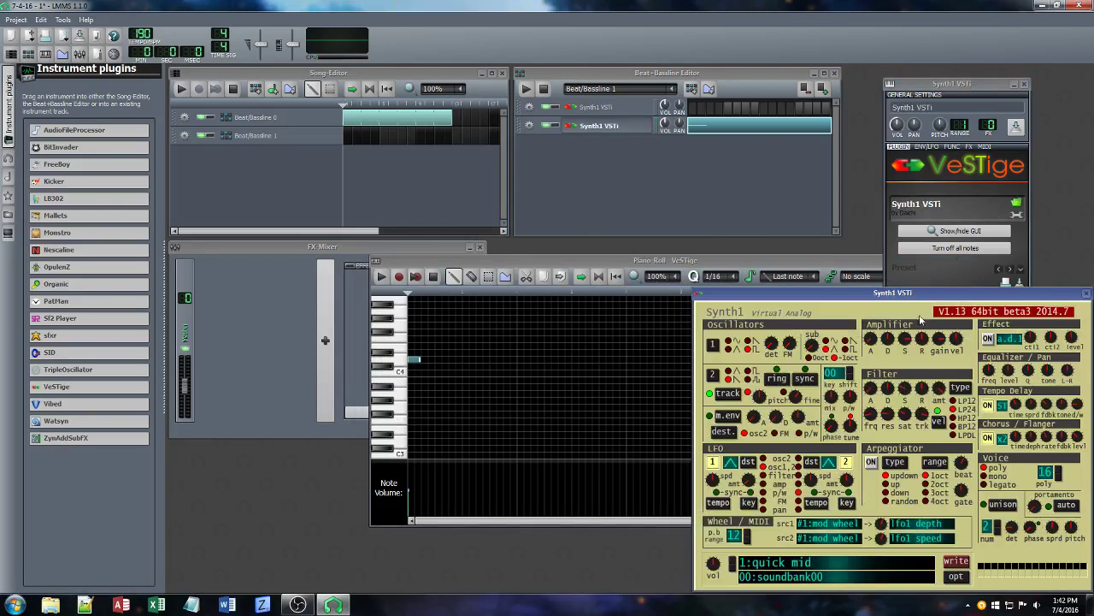
Move the opening note down an octave to D3 and follow it with notes at D3, G3 and A3
left_click(417, 360)
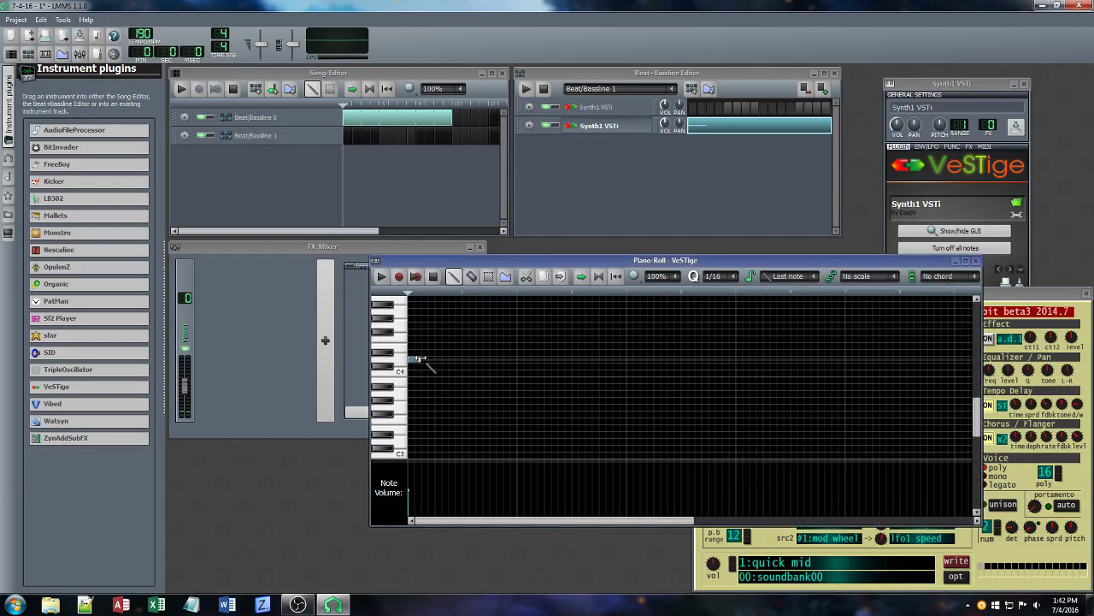
scroll(419, 351, "down", 3)
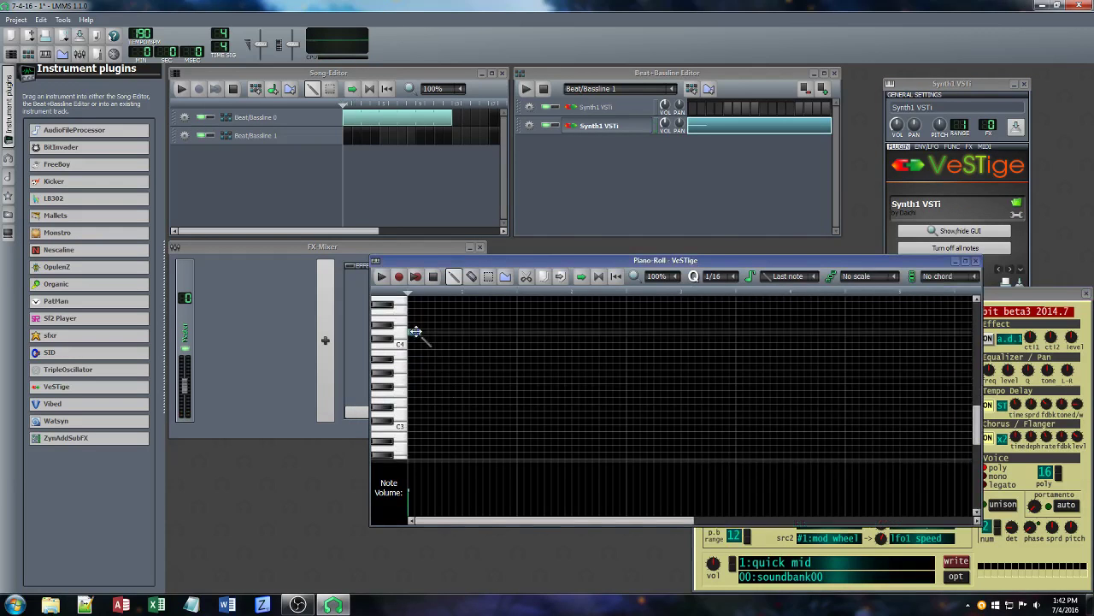
left_click(416, 416)
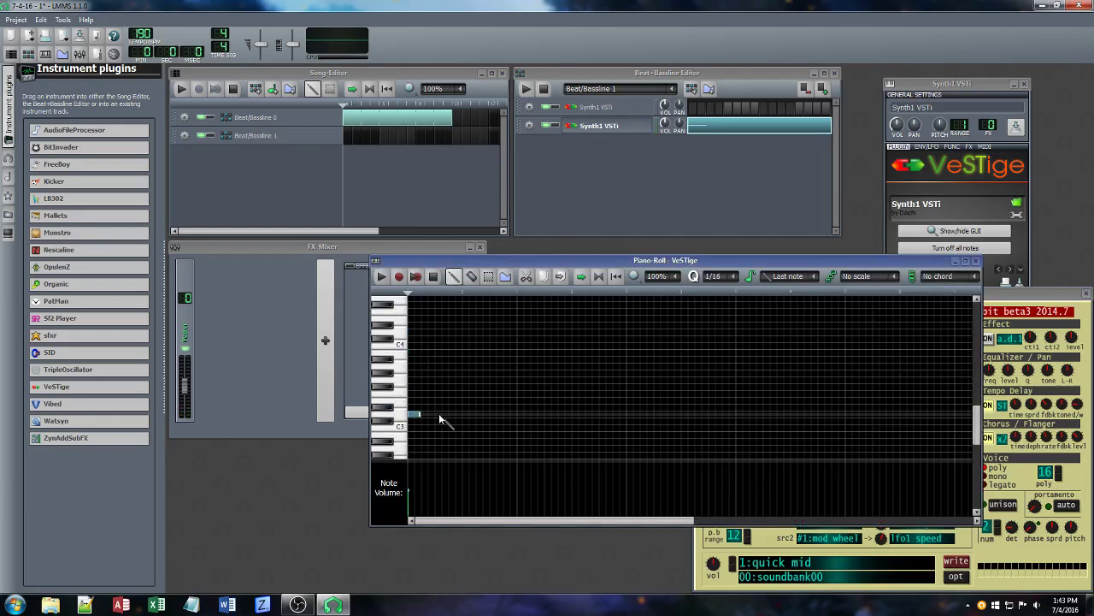
left_click(440, 416)
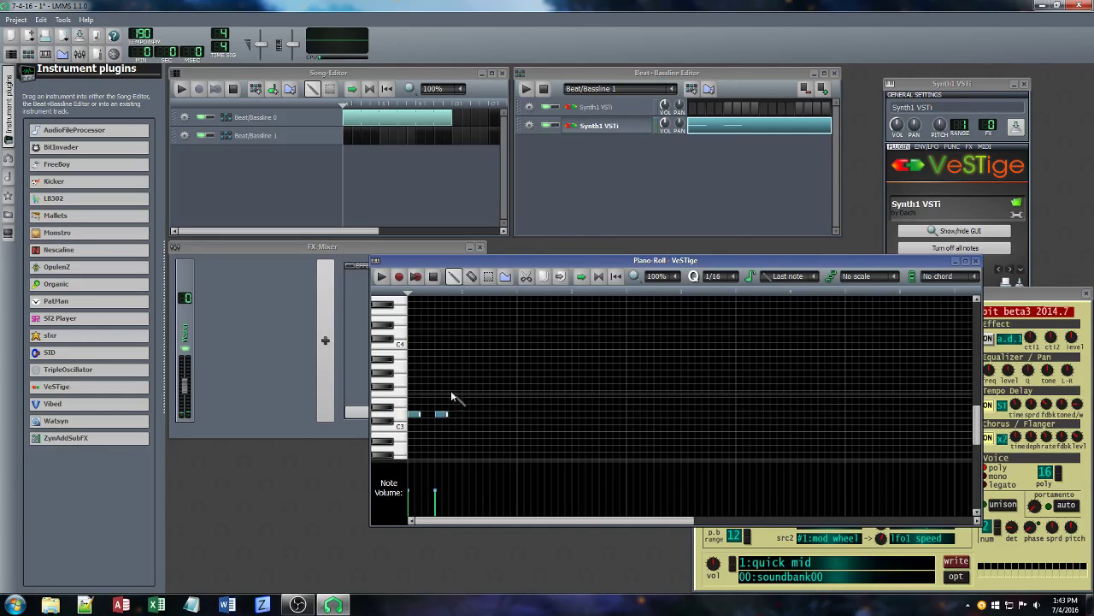
left_click(453, 382)
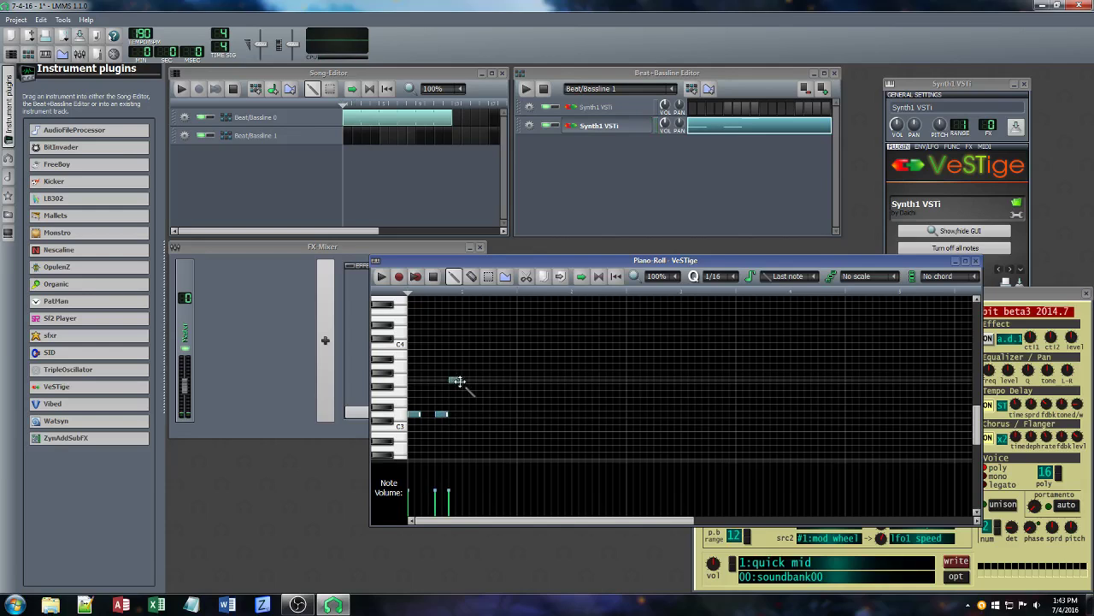
left_click(466, 366)
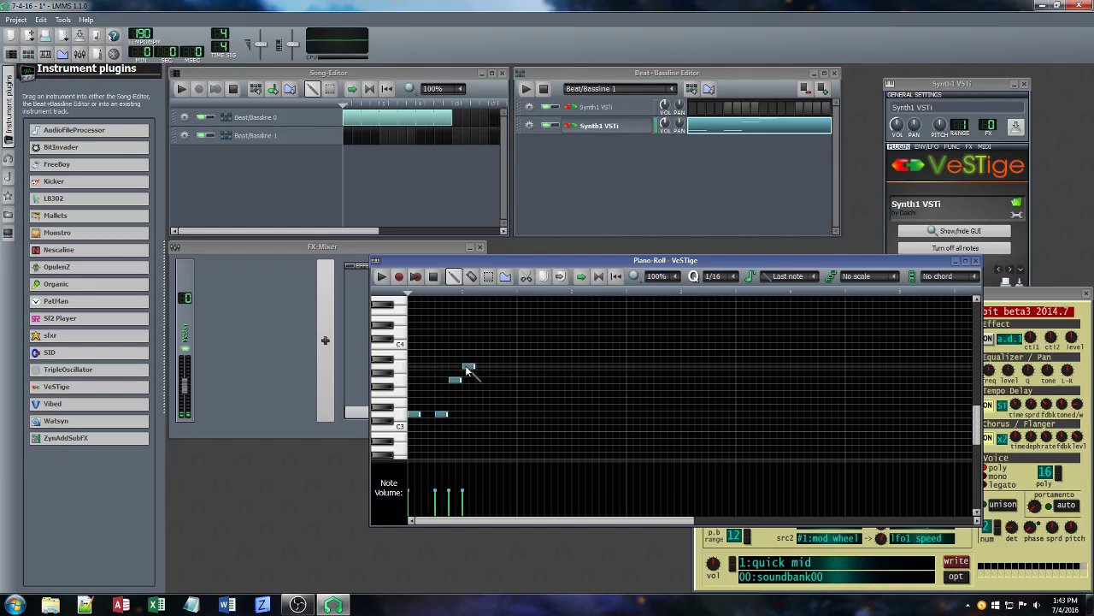
Continue the melody with spaced notes at D3, C4, D3, G3 and C4
left_click(508, 415)
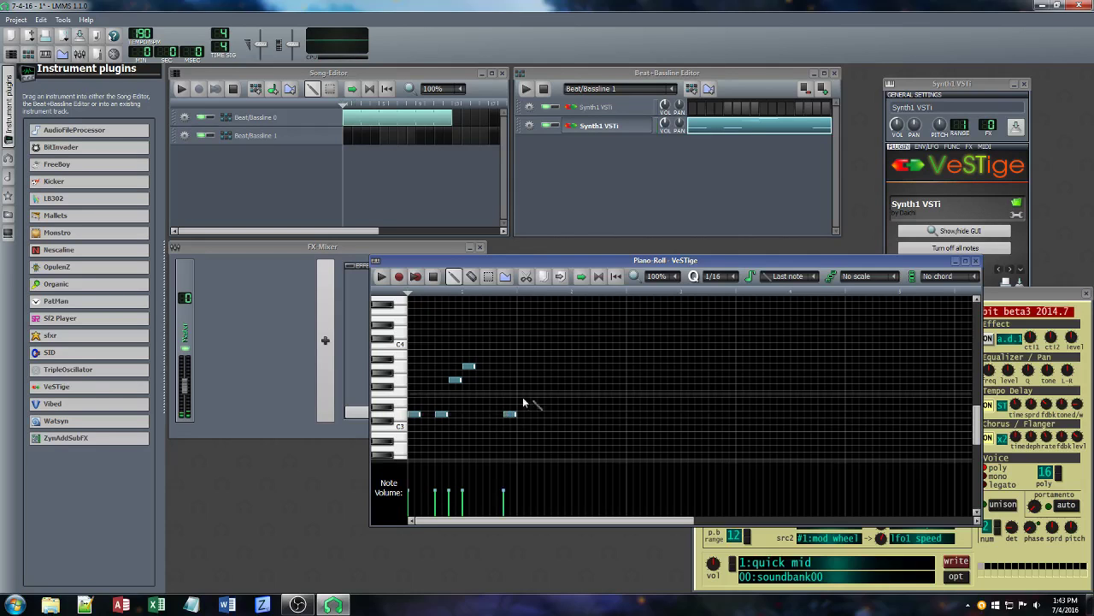
left_click(533, 346)
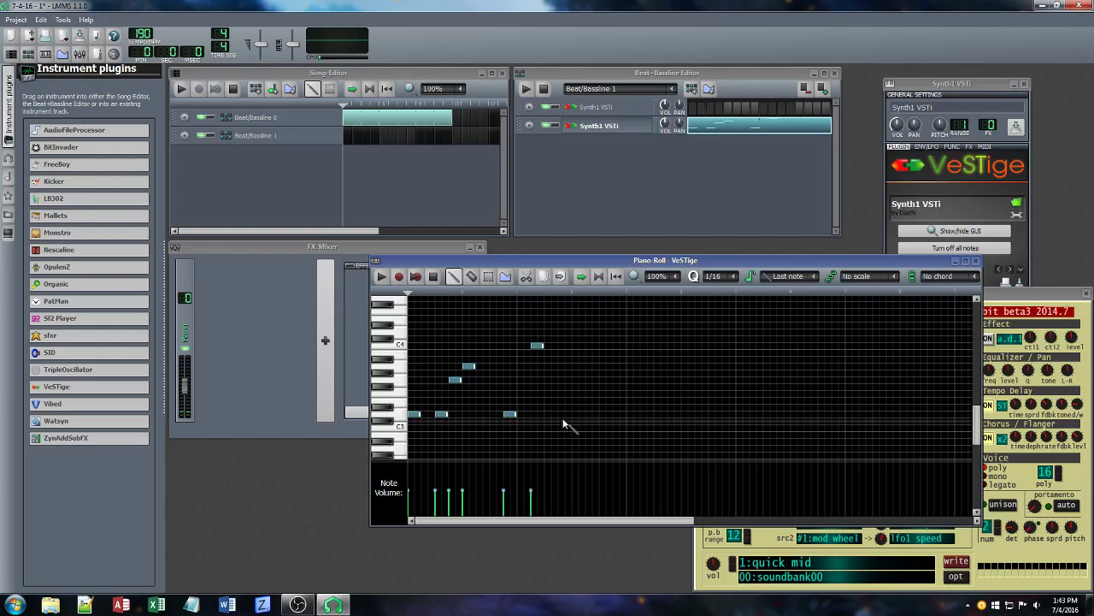
left_click(562, 414)
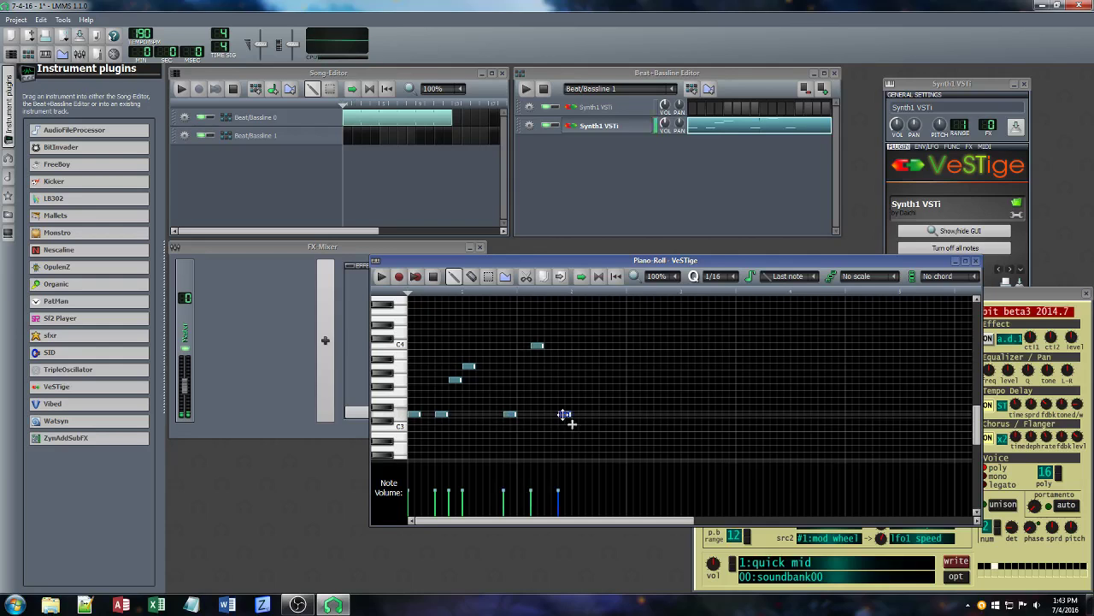
left_click(577, 381)
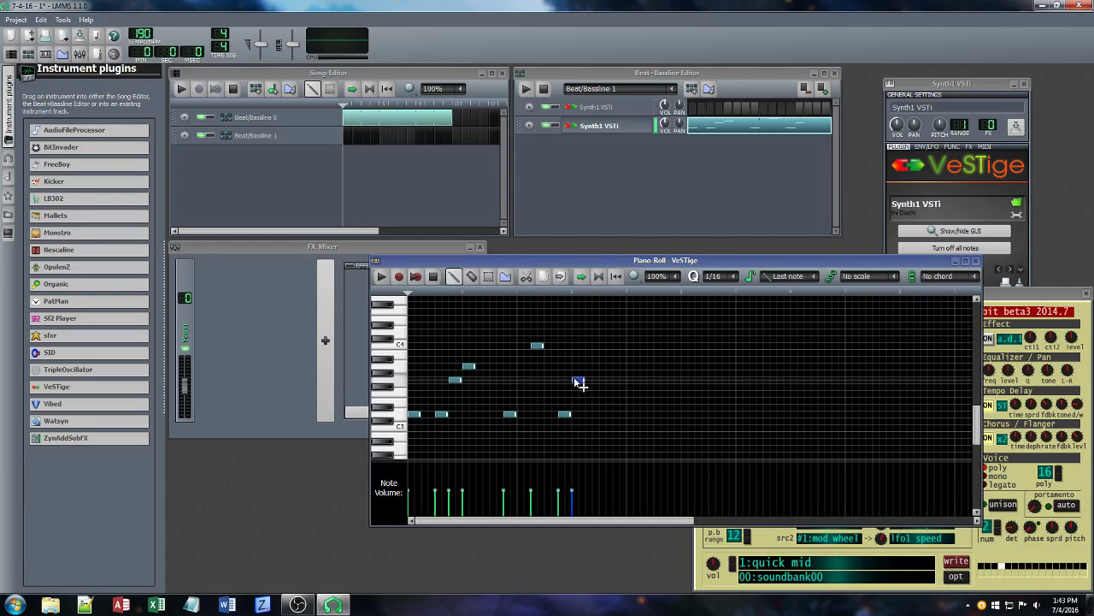
left_click(616, 346)
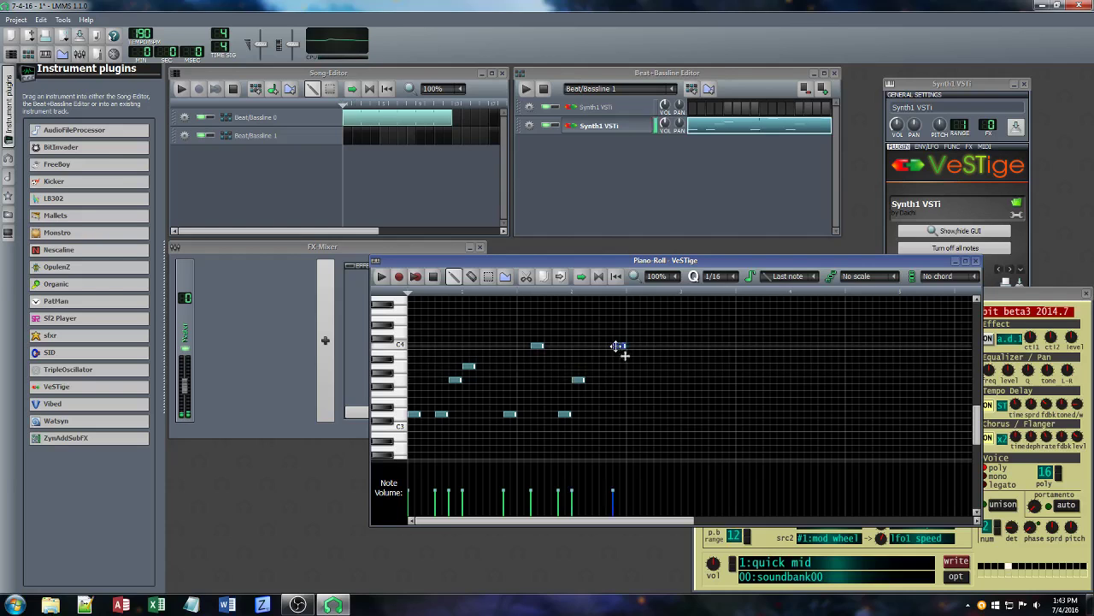
Paste a copy of the melody after the original and vary it by removing, shifting and adding notes, raising the last note to D4
left_click(626, 296)
key("ctrl+v")
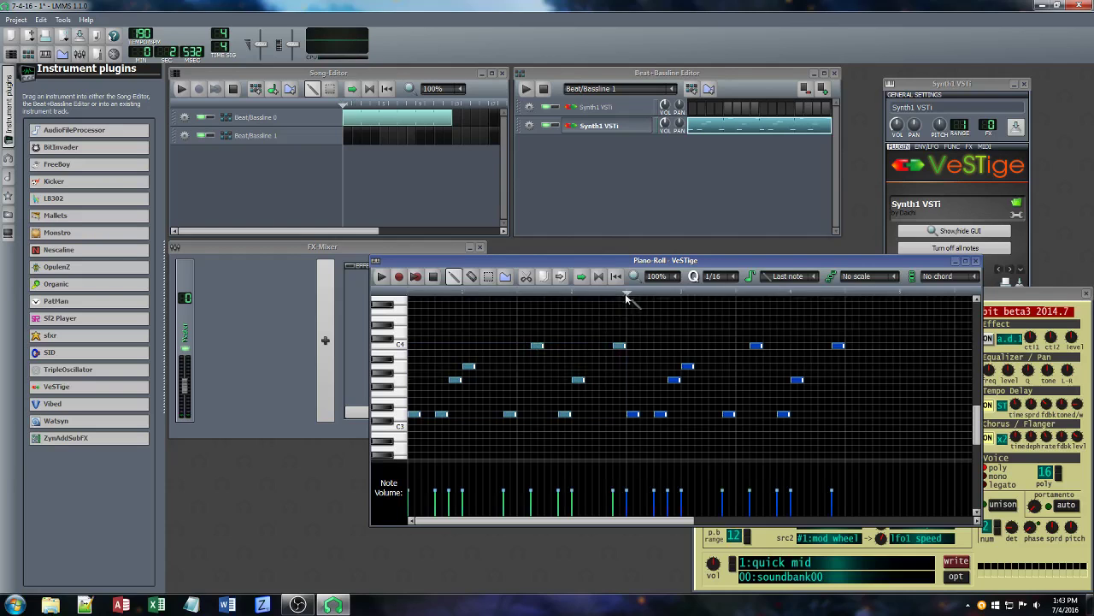
left_click(677, 393)
left_click_drag(680, 395, 674, 365)
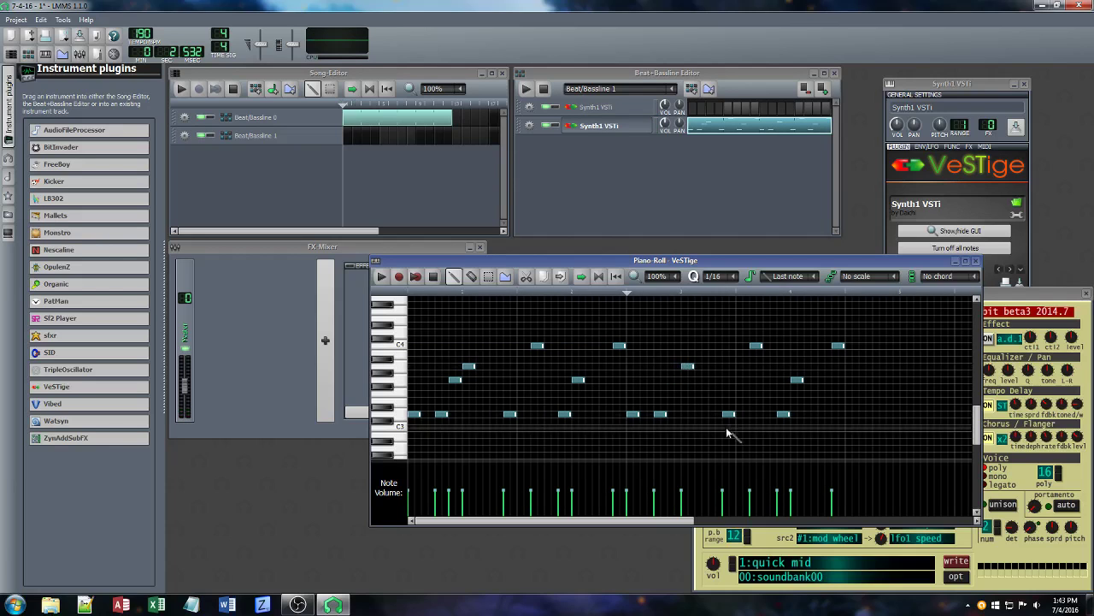
left_click_drag(728, 416, 701, 415)
left_click(727, 380)
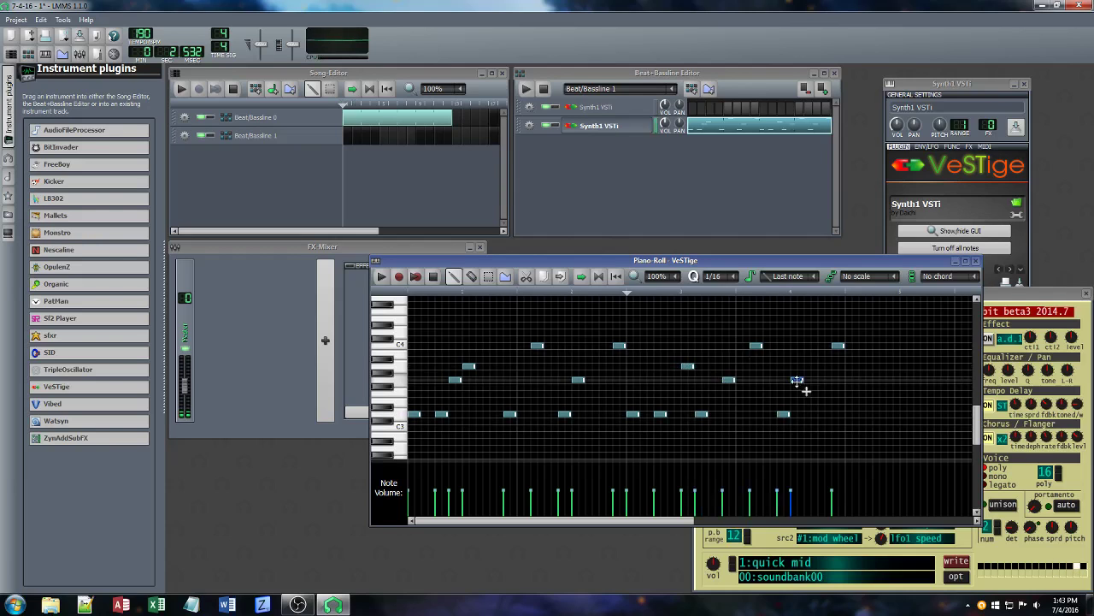
left_click(820, 359)
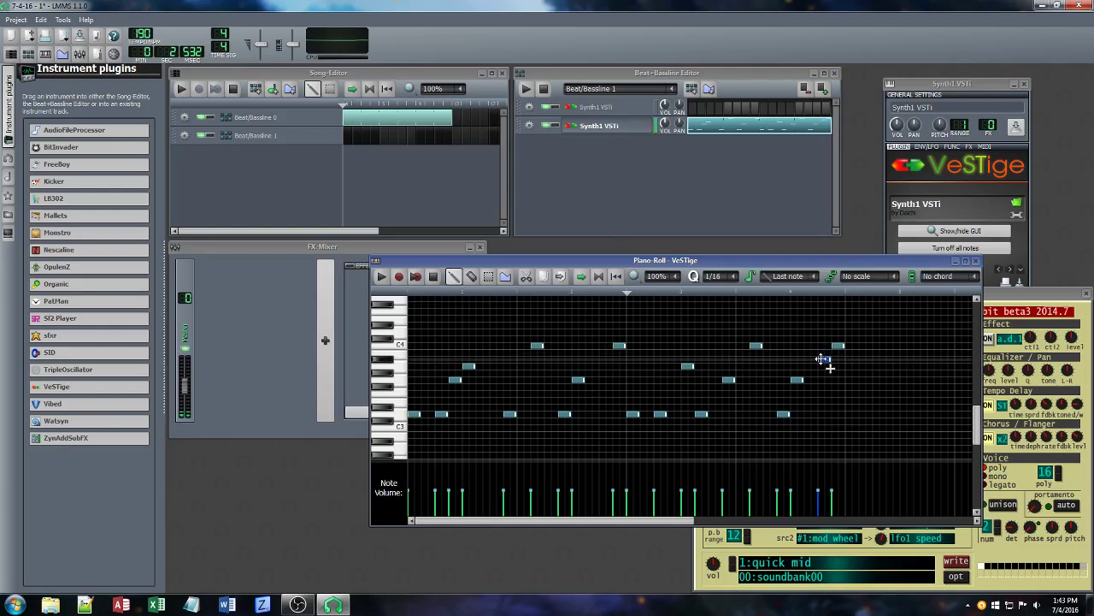
left_click_drag(821, 359, 834, 332)
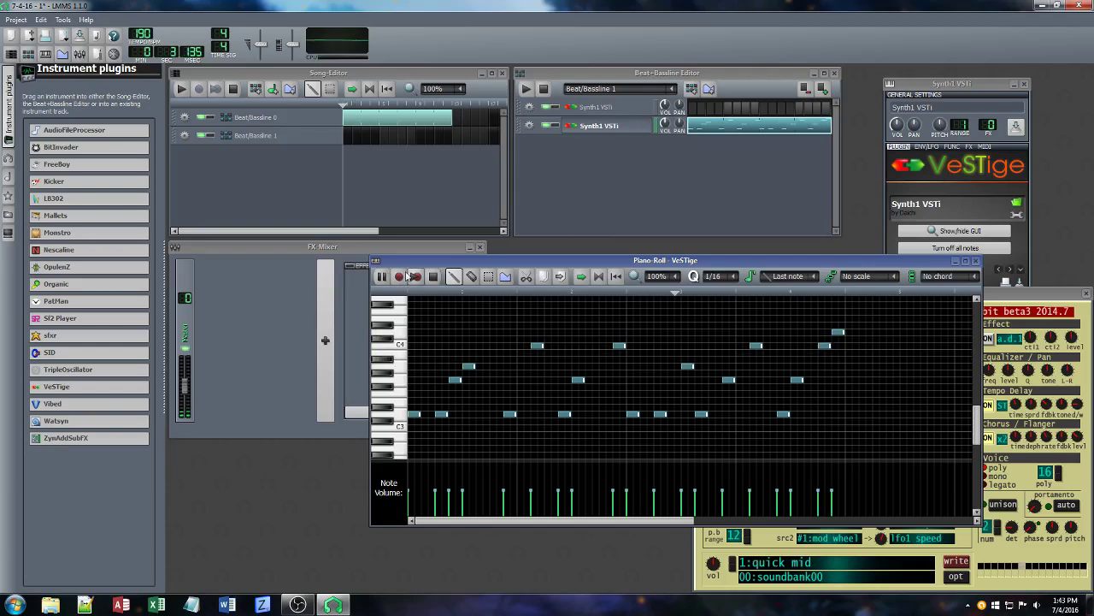
Move the Synth1 window clear and adjust its amplifier and filter envelopes, filter resonance and saturation while auditioning the melody
left_click(433, 278)
left_click_drag(1022, 295, 544, 239)
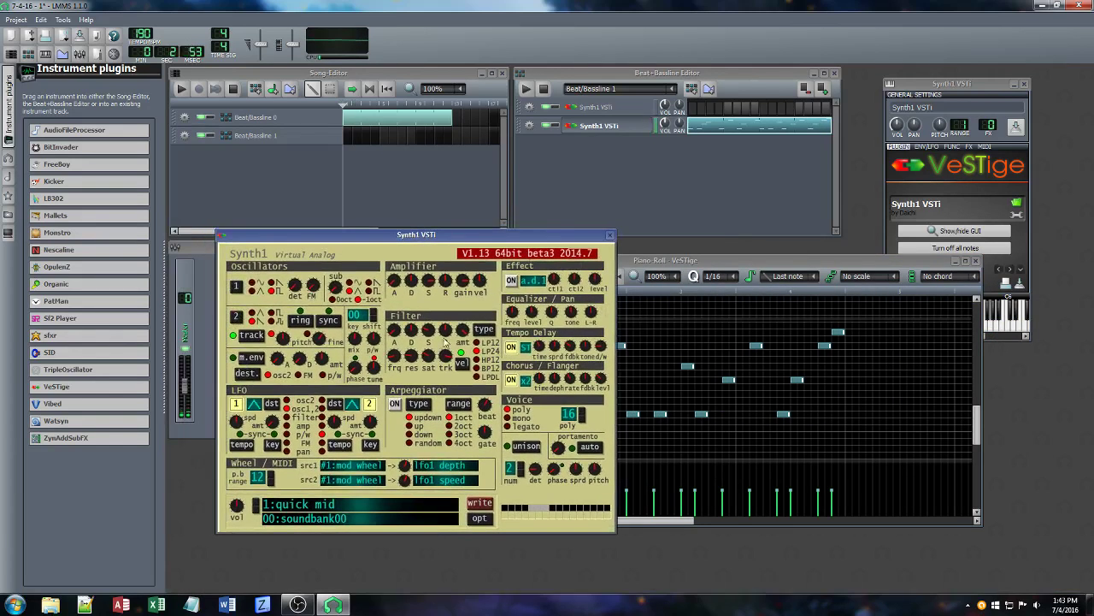
left_click_drag(411, 279, 441, 281)
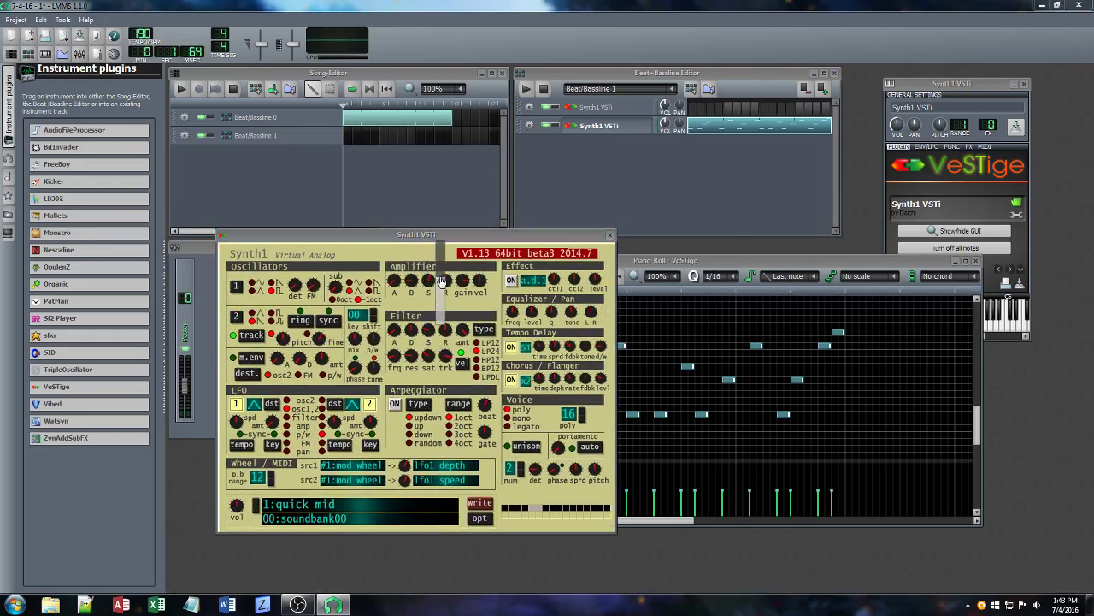
left_click_drag(444, 330, 442, 328)
mouse_move(411, 356)
left_mouse_down()
mouse_move(410, 386)
mouse_move(429, 359)
left_mouse_up()
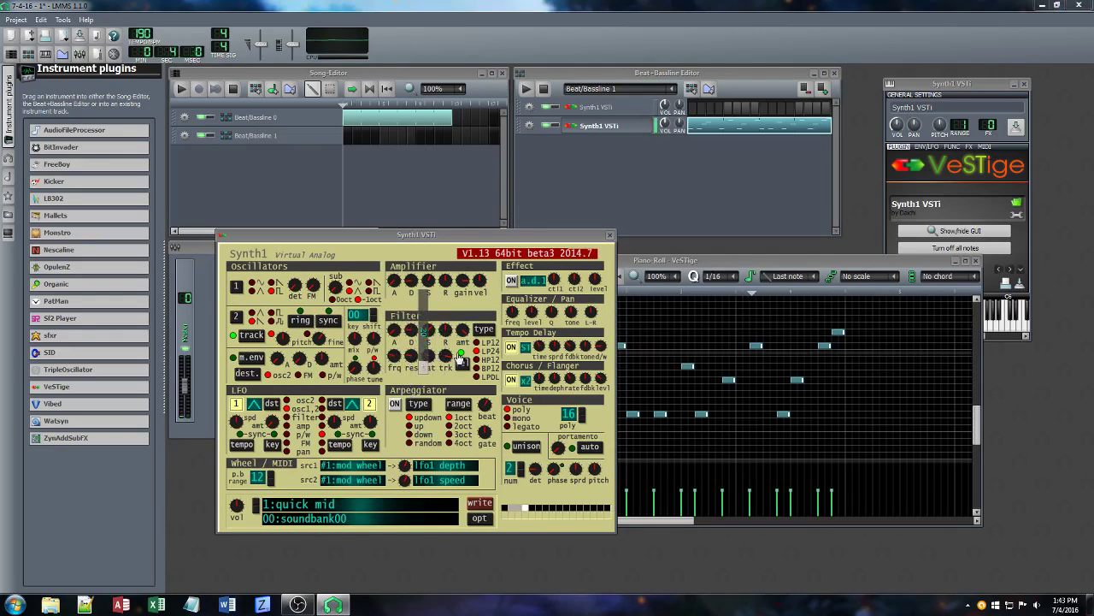
left_click(513, 347)
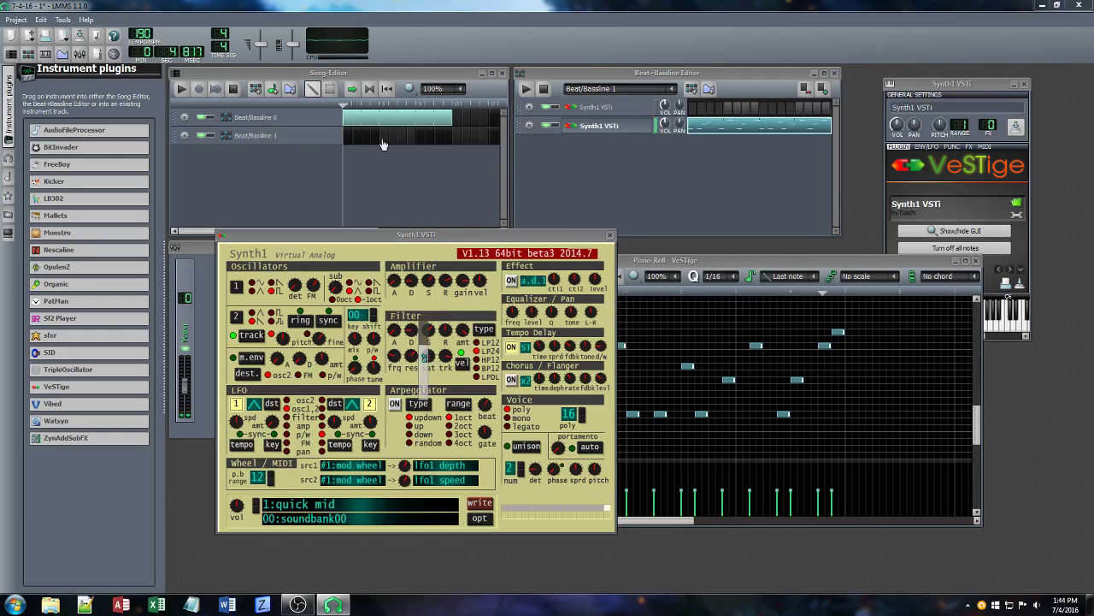
Place a Beat/Bassline 1 block in the song, match both blocks' lengths, and close the Synth1 and piano roll windows
left_click(347, 140)
left_click_drag(378, 135, 415, 115)
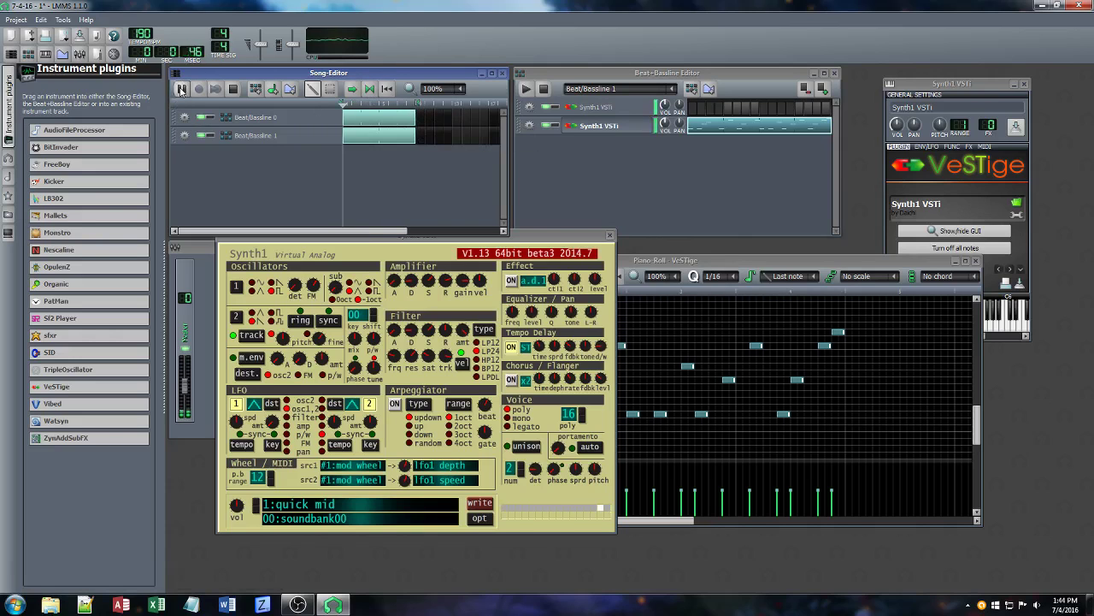
left_click(610, 233)
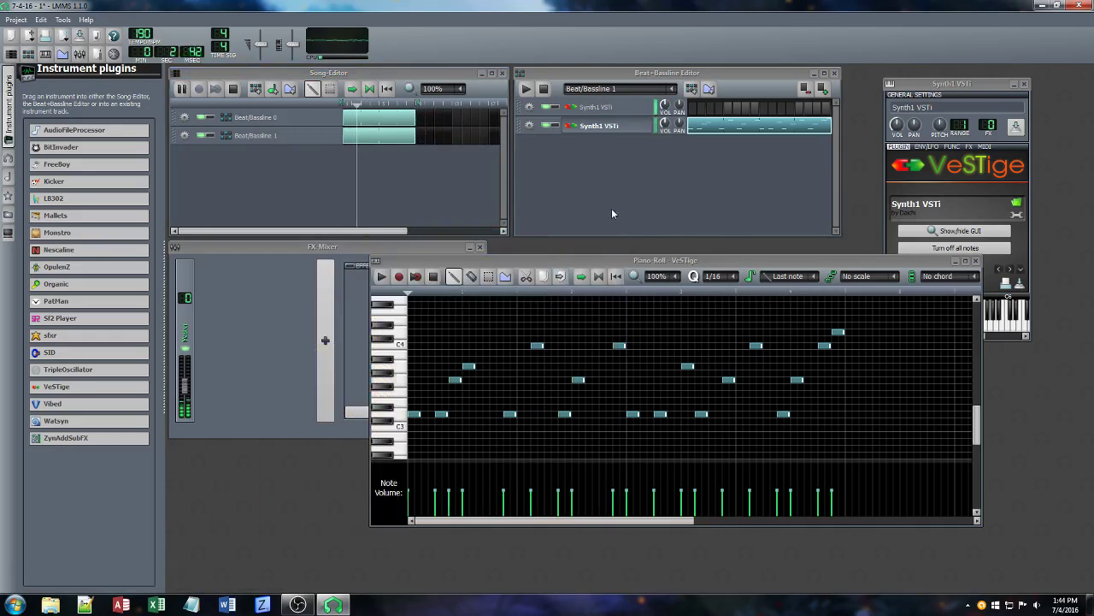
left_click(976, 260)
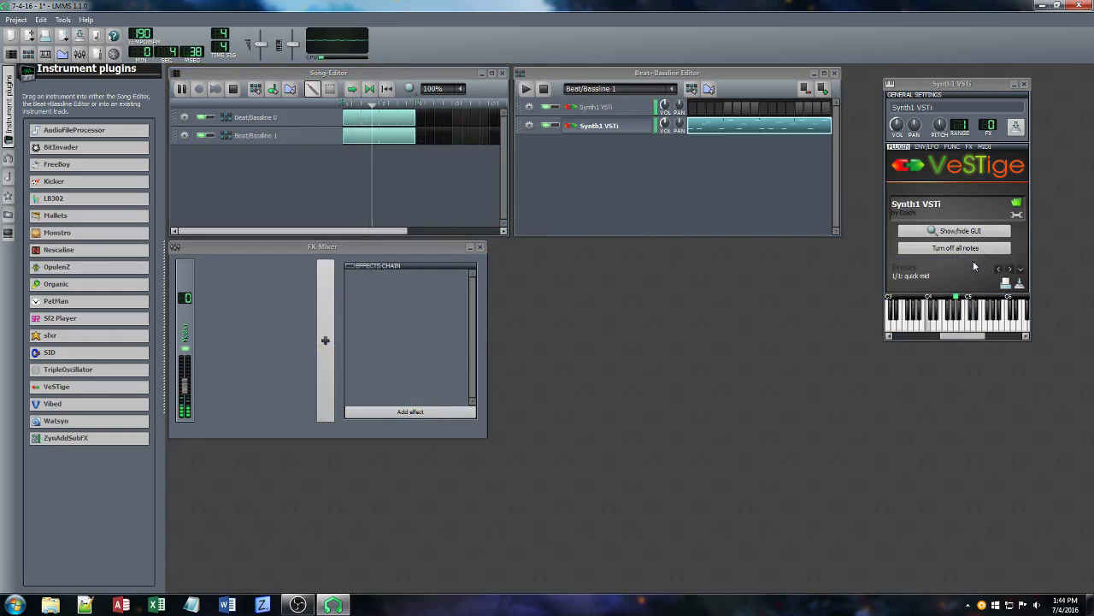
Save the project and switch the Beat+Bassline Editor to Beat/Bassline 0
left_click(588, 126)
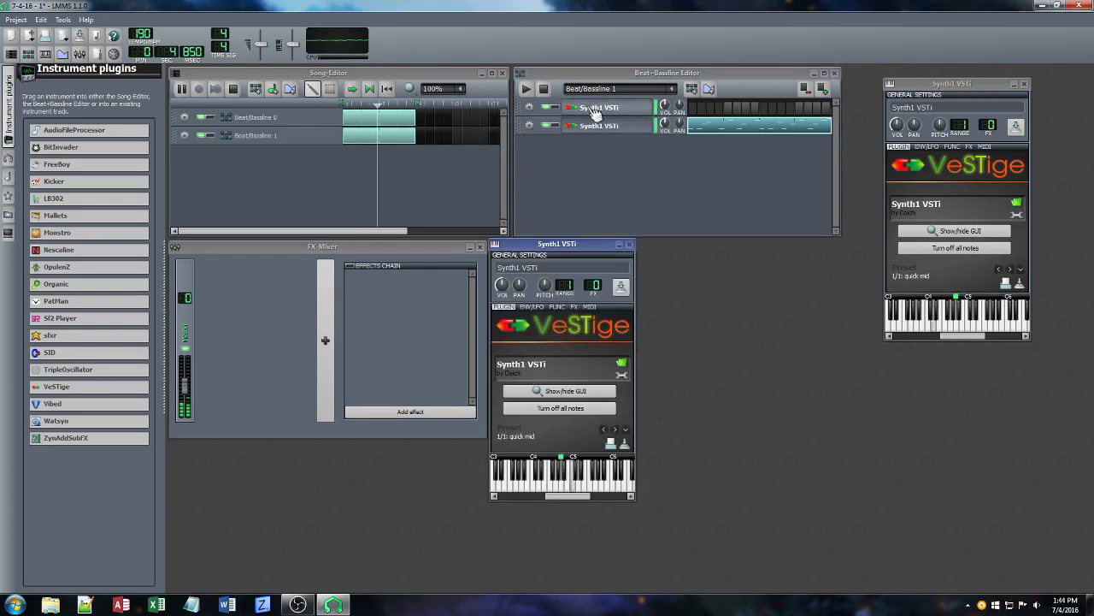
left_click(633, 243)
key("ctrl+s")
left_click(671, 89)
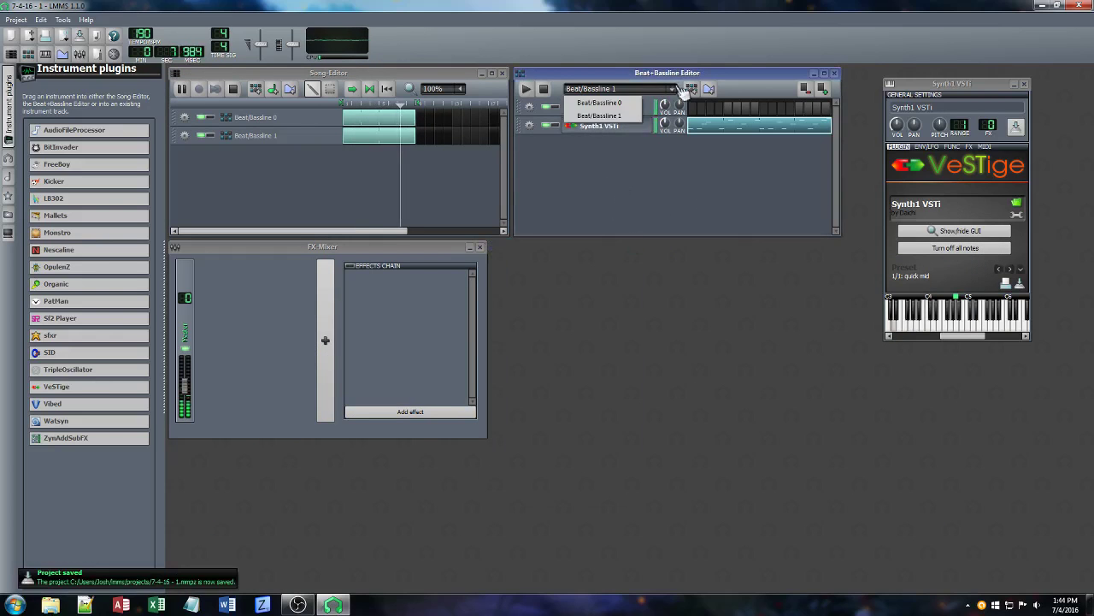
left_click(635, 106)
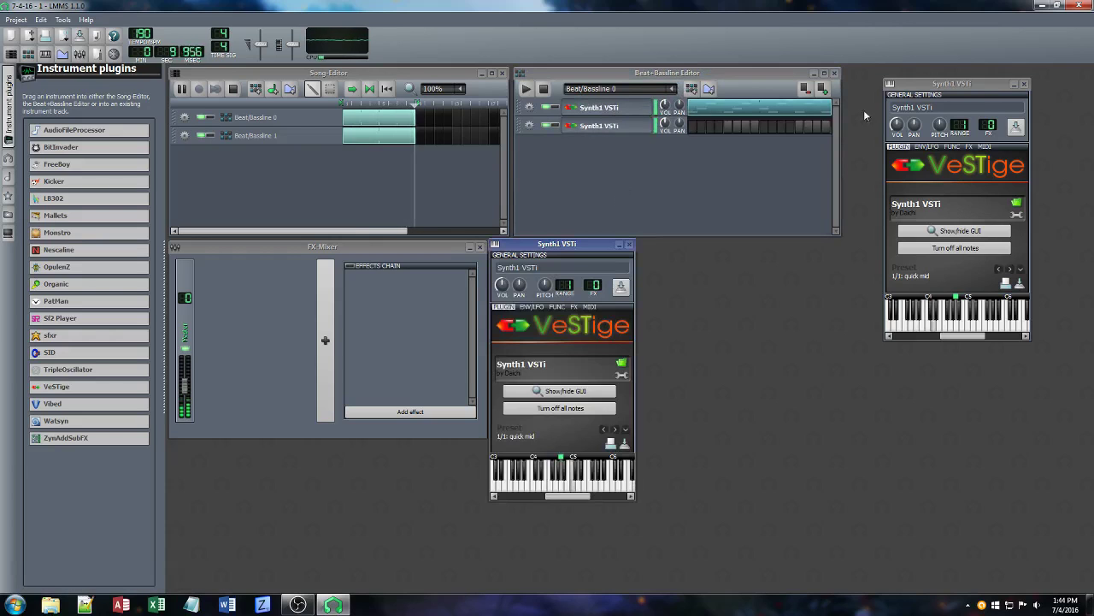
Look over the effects chain of Beat/Bassline 0's Synth1 and adjust the filter envelope amount in its synth interface
left_click(598, 107)
left_click(1025, 84)
left_click(574, 306)
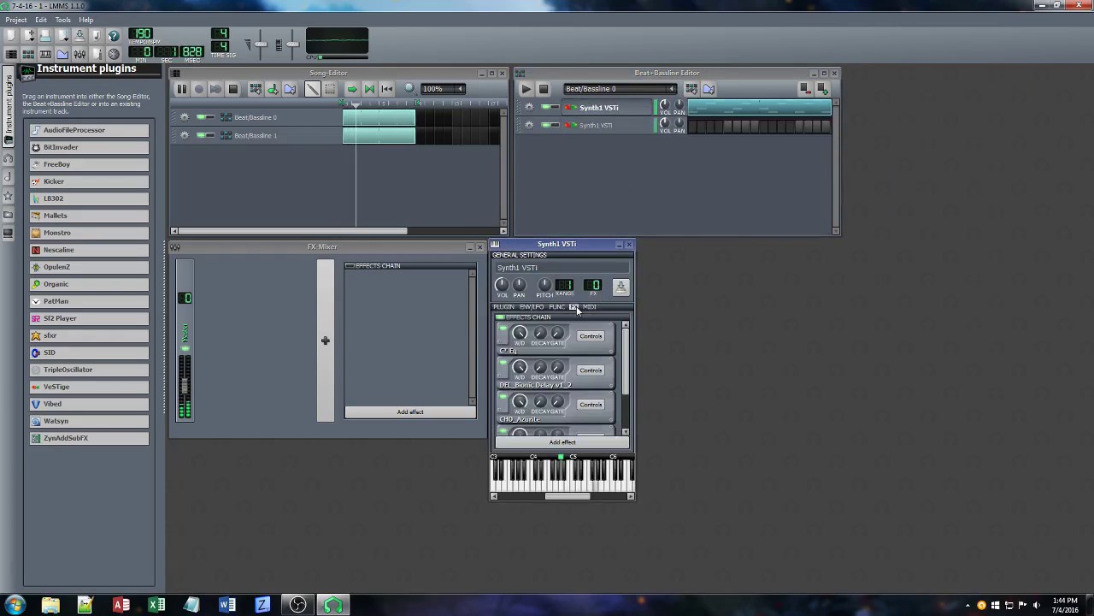
left_click_drag(624, 355, 625, 385)
left_click(503, 307)
left_click(562, 390)
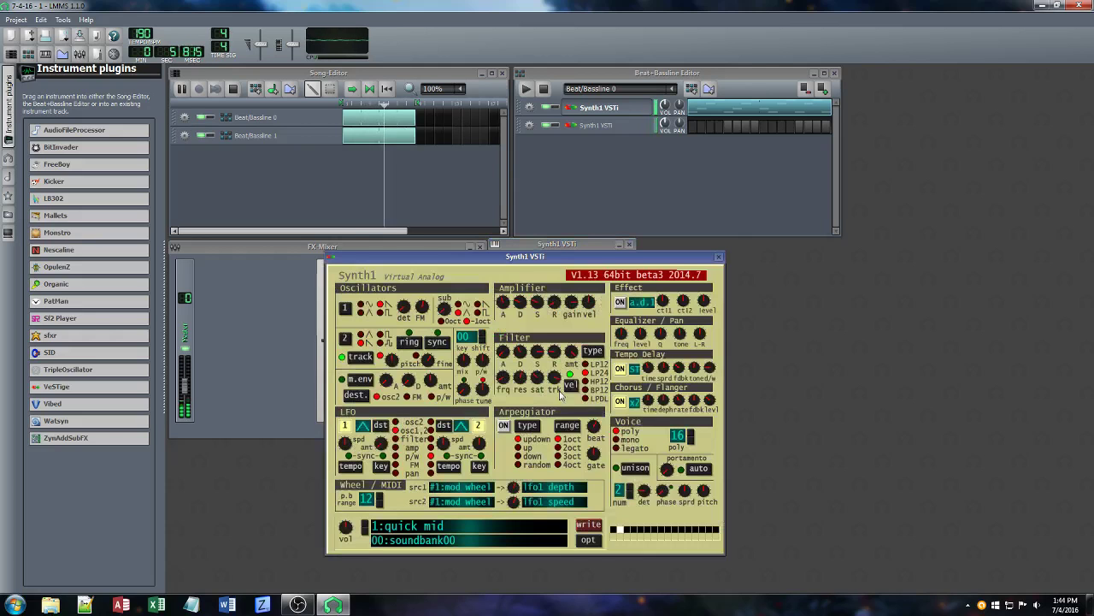
left_click_drag(523, 380, 567, 405)
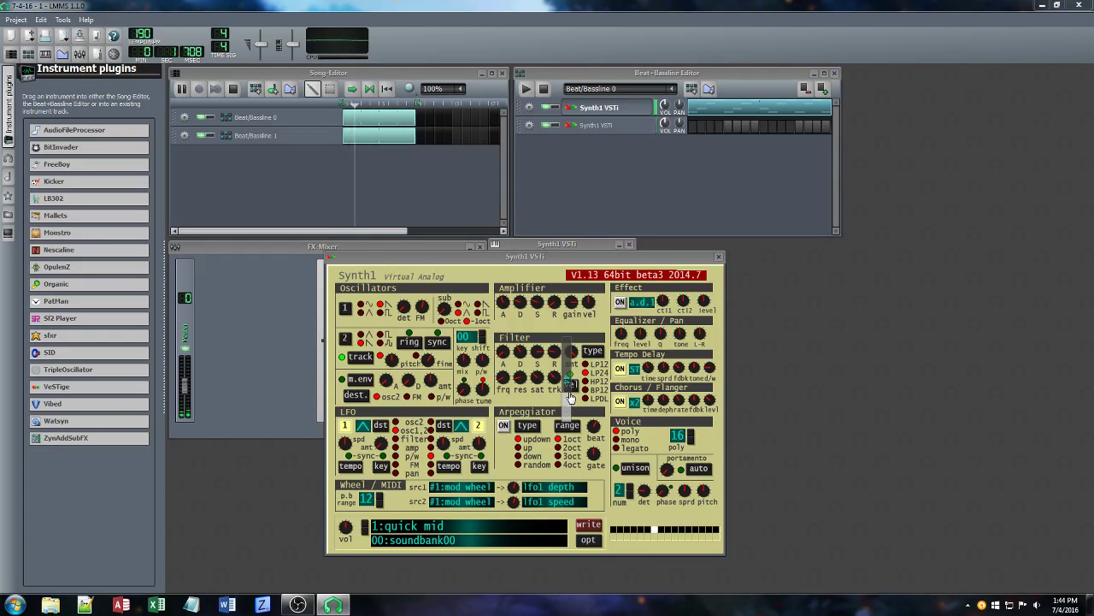
Close the first synth's windows, open the second Synth1's interface and adjust its amplifier gain
left_click(719, 257)
left_click(599, 125)
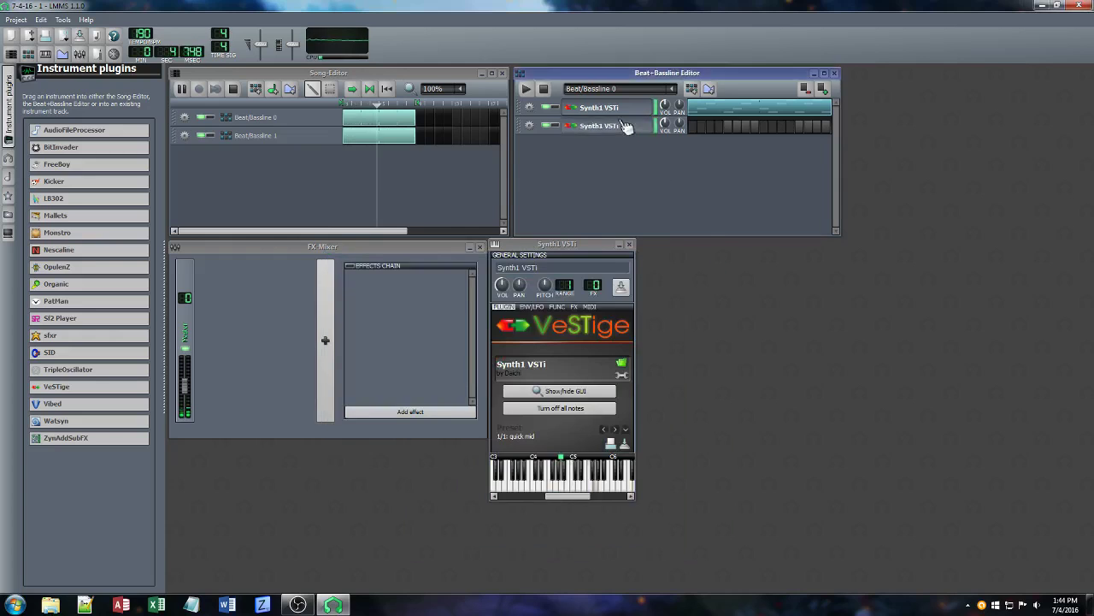
left_click(630, 244)
left_click(955, 231)
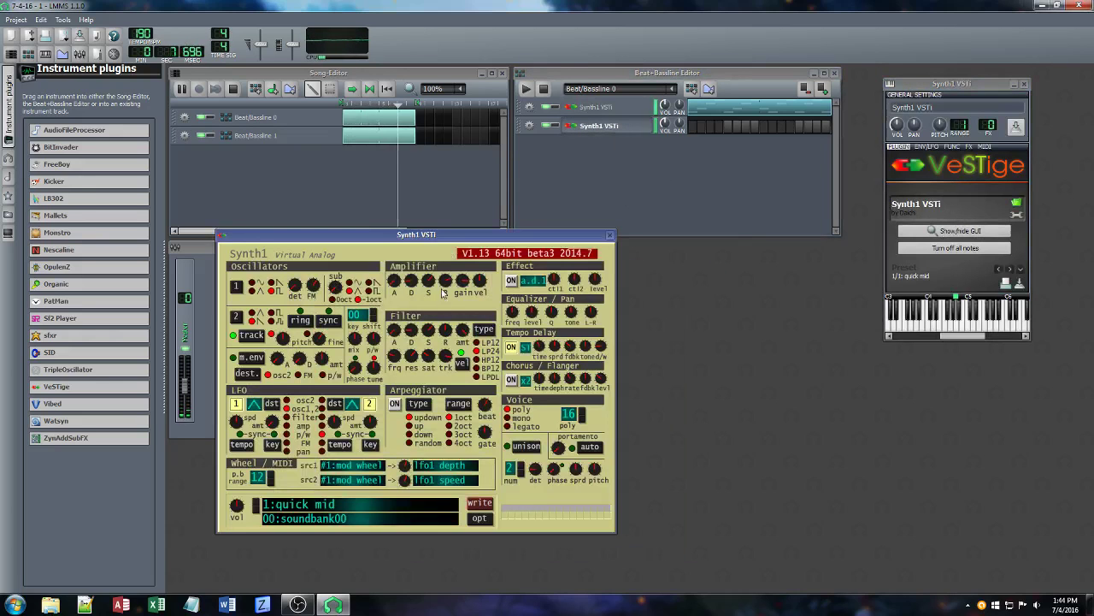
mouse_move(459, 281)
left_mouse_down()
mouse_move(467, 314)
mouse_move(460, 289)
mouse_move(445, 292)
mouse_move(460, 264)
left_mouse_up()
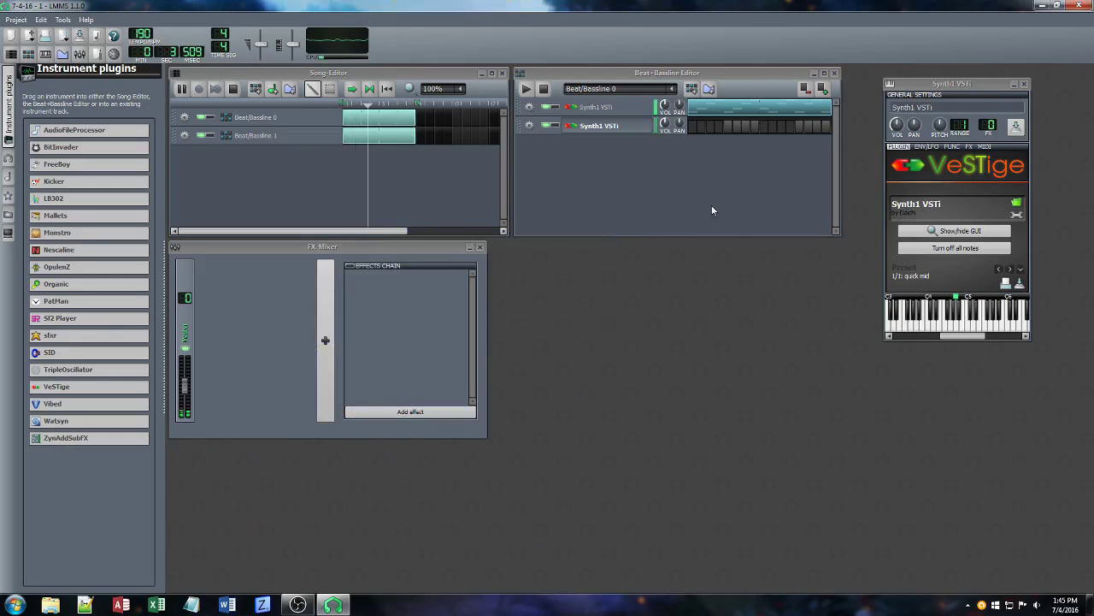
Add the COM_DensitymkII VST compressor to the second Synth1's effects chain
left_click(610, 235)
left_click(969, 146)
left_click(959, 283)
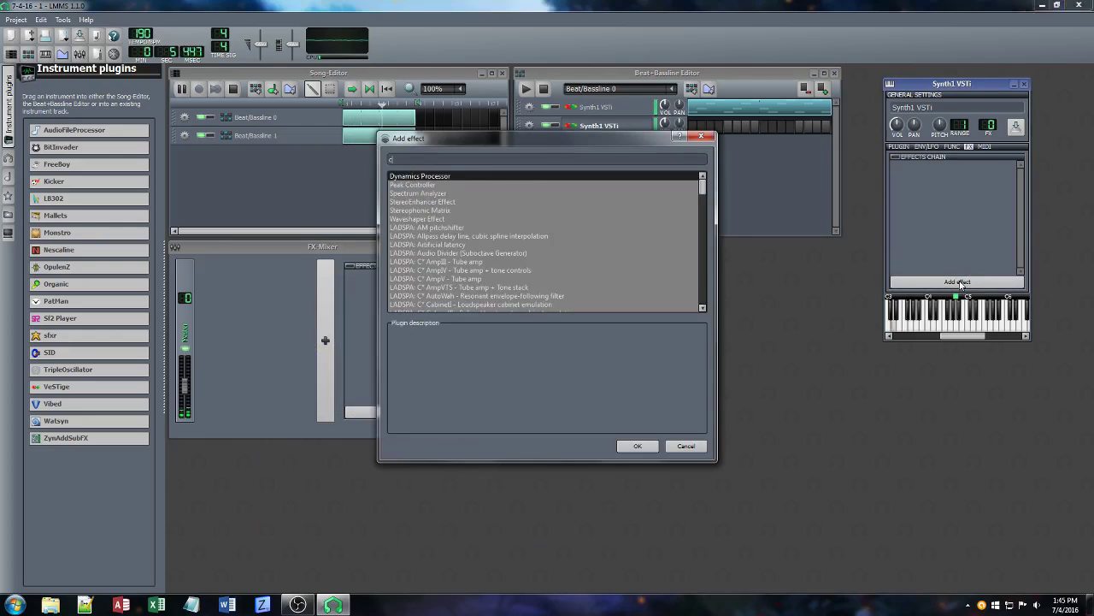
type("com")
left_click(451, 271)
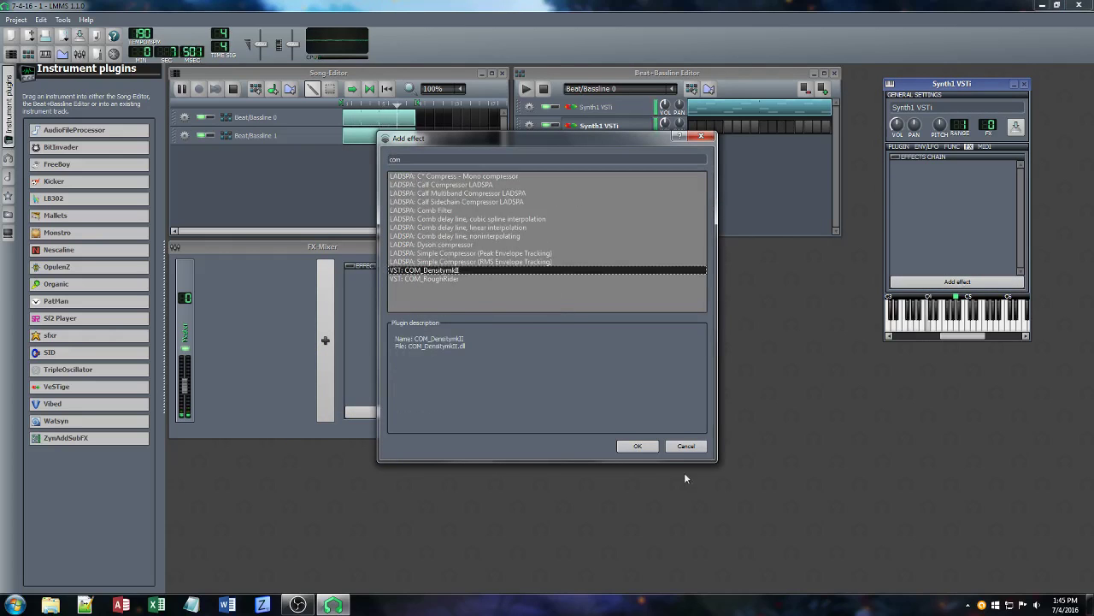
left_click(651, 447)
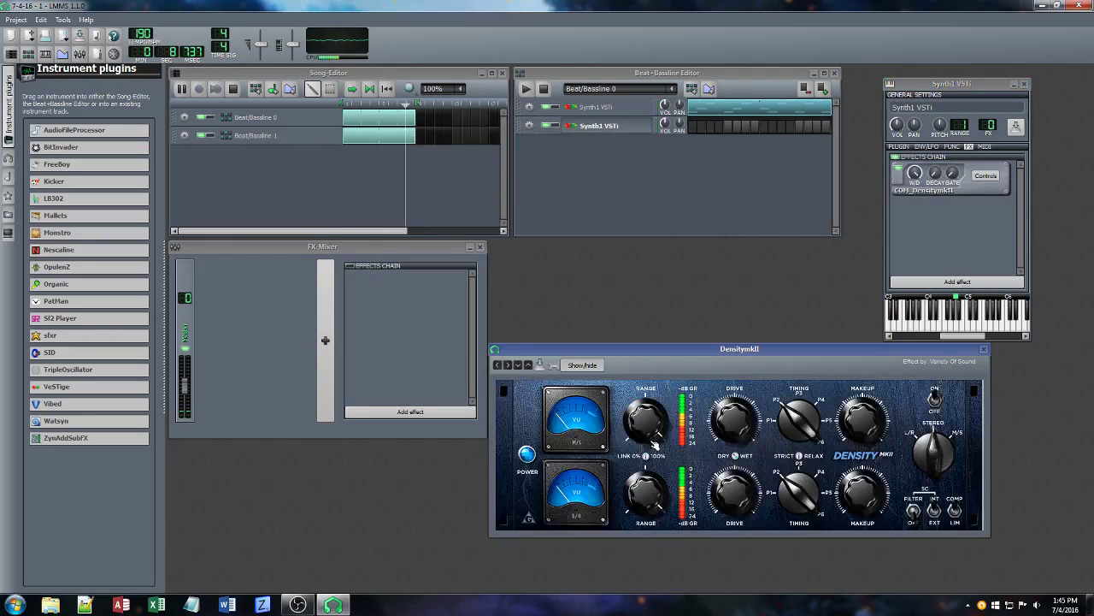
Dismiss the RemoteVstPlugin32.exe crash report without sending information
left_click(297, 604)
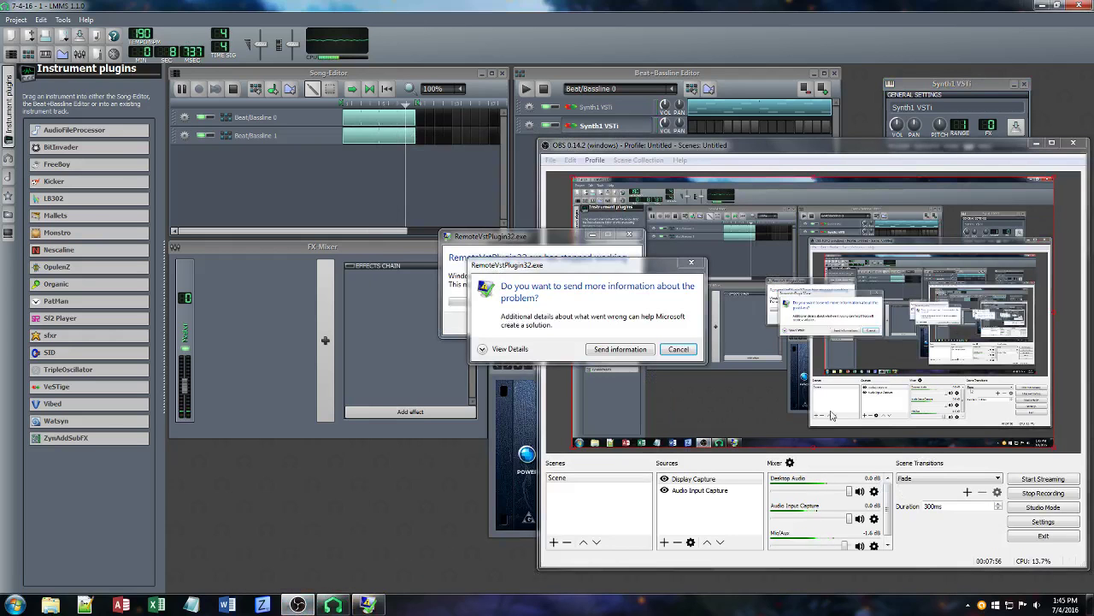
left_click(682, 350)
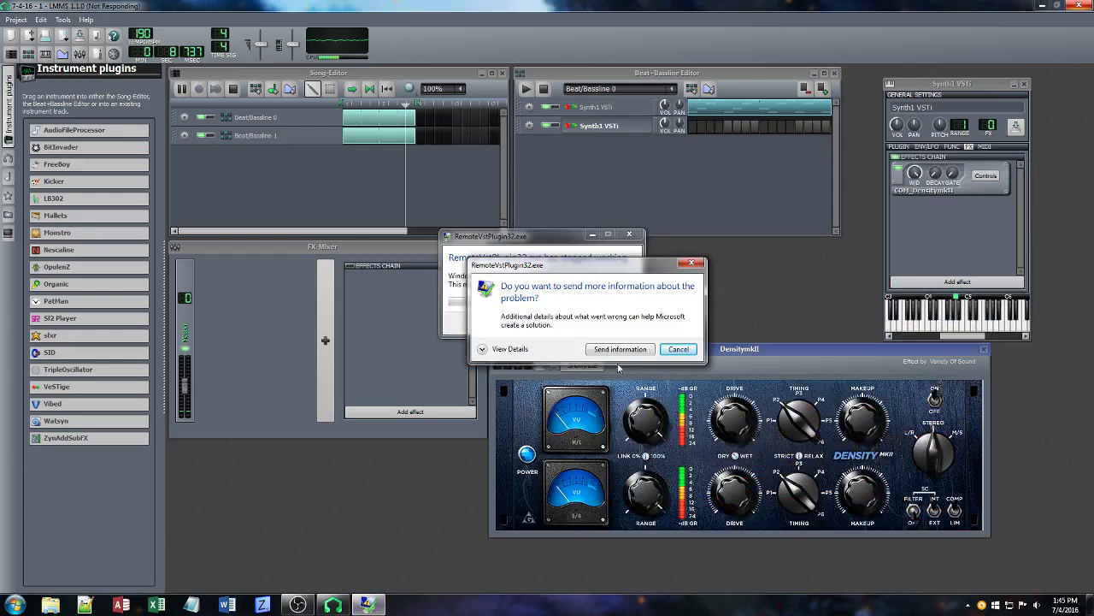
left_click_drag(626, 268, 667, 302)
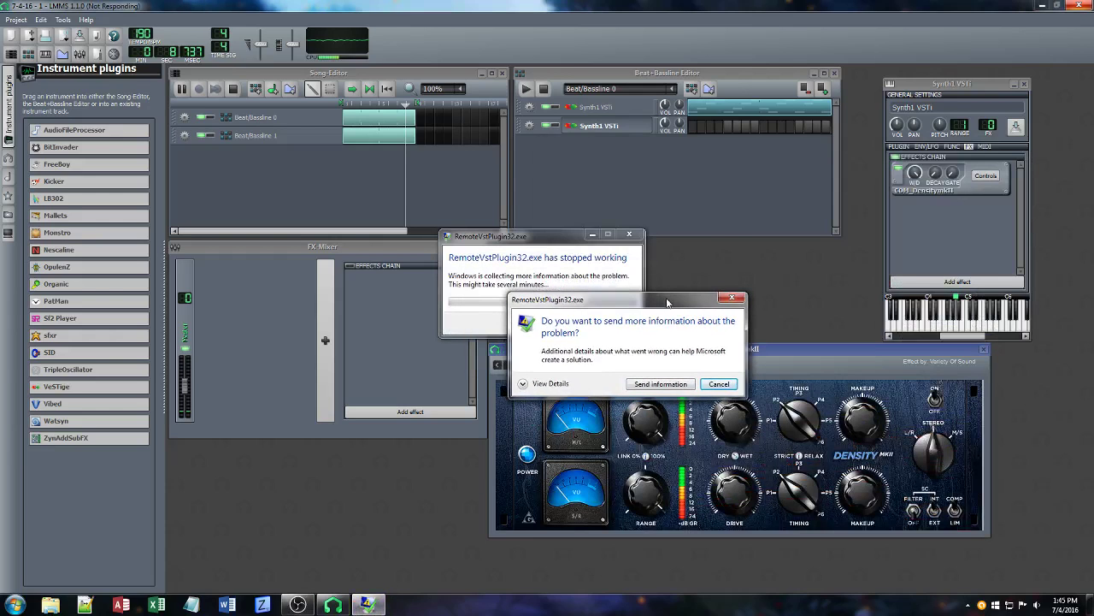
left_click(719, 384)
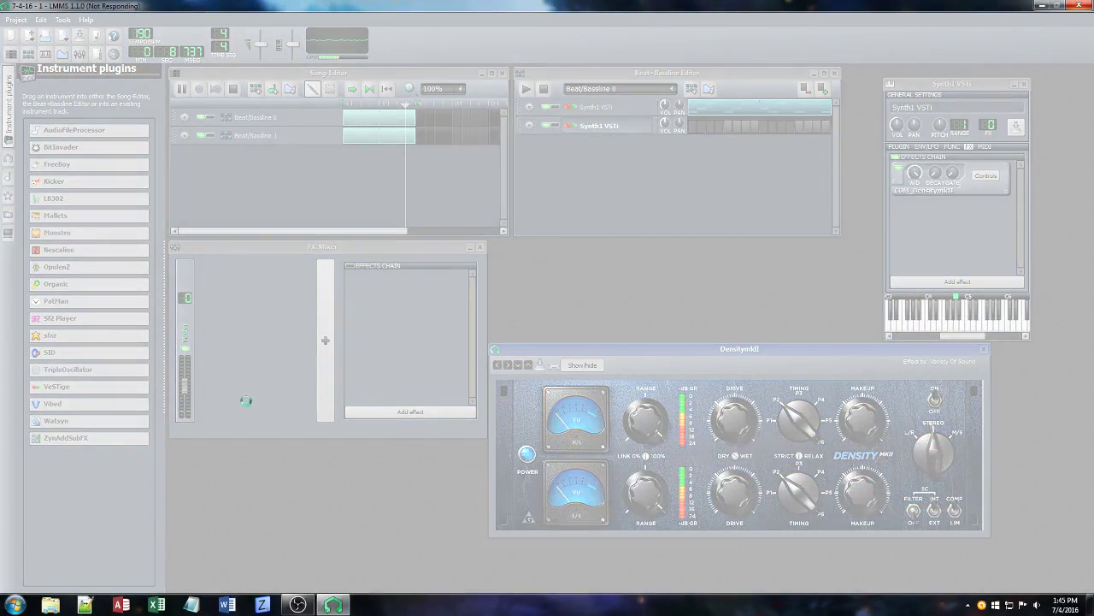
Open Windows Task Manager and end the RemoteVstPlugin32.exe process that uses the most memory
key("ctrl+shift+Escape")
left_click(82, 217)
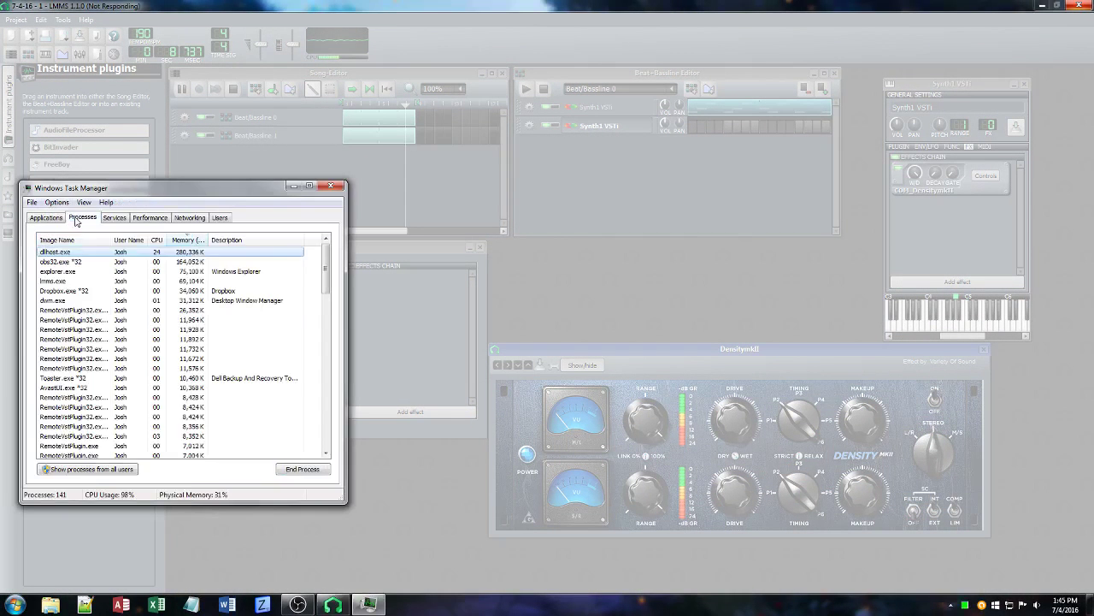
scroll(105, 325, "down", 3)
scroll(100, 321, "up", 3)
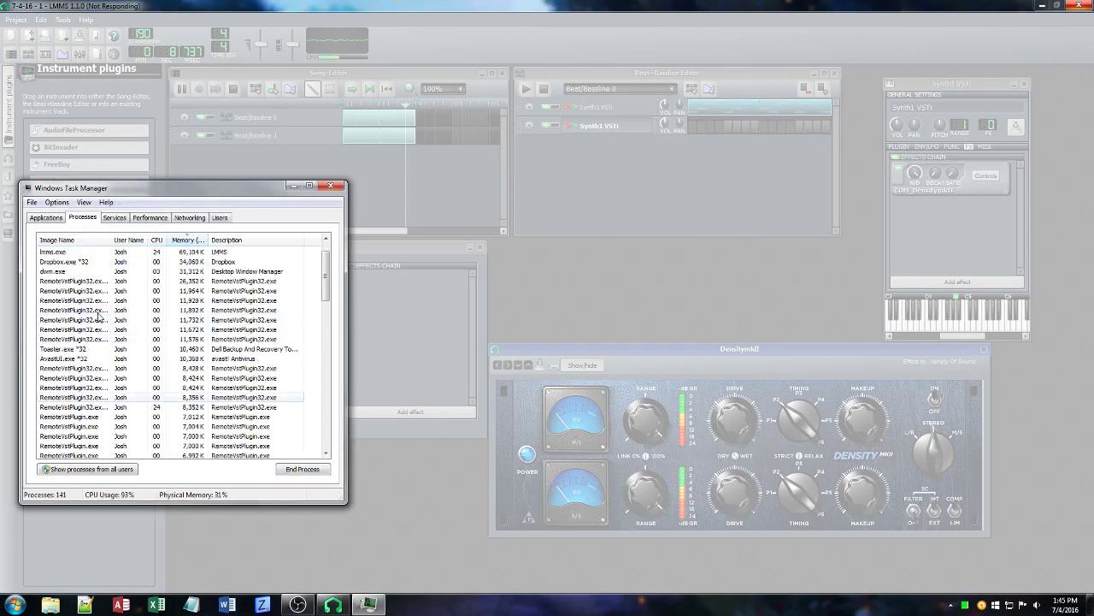
left_click(96, 281)
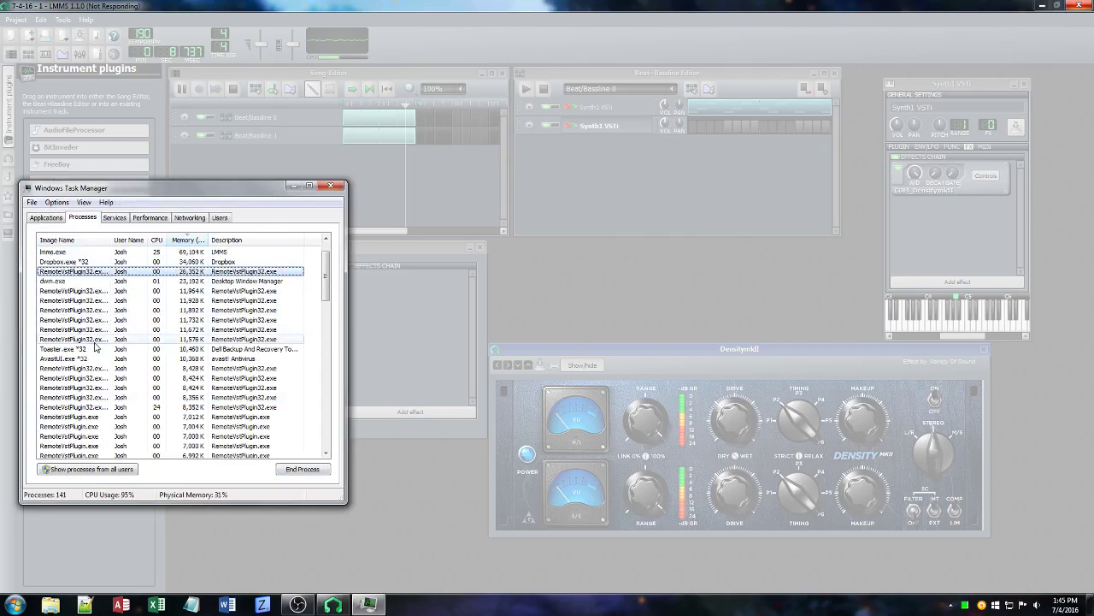
left_click(300, 469)
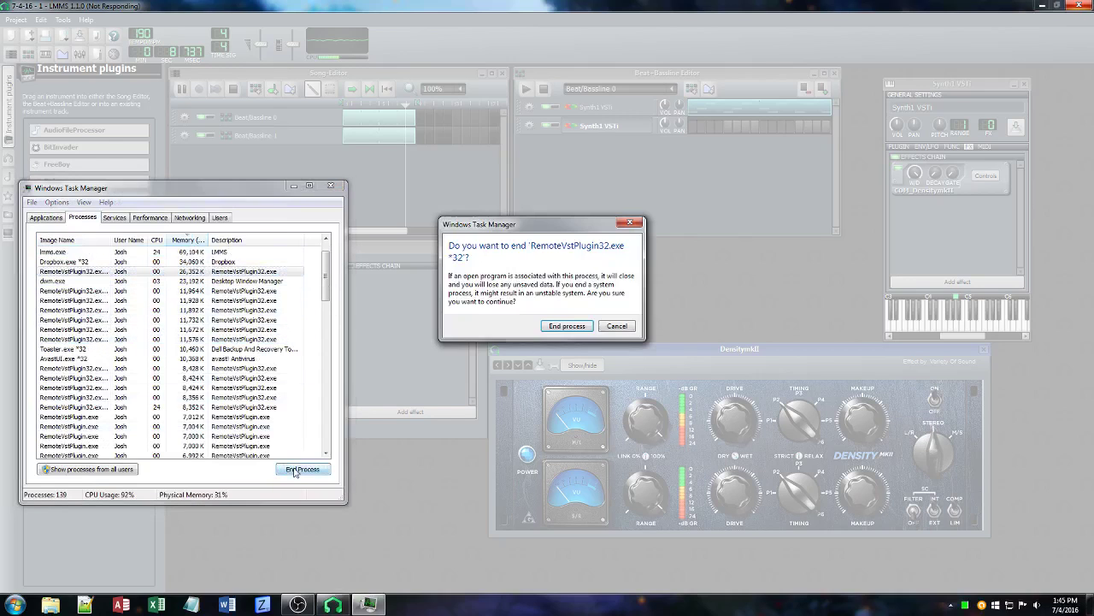
left_click(557, 325)
End the unresponsive LMMS task in Task Manager and force the program to close
left_click(45, 218)
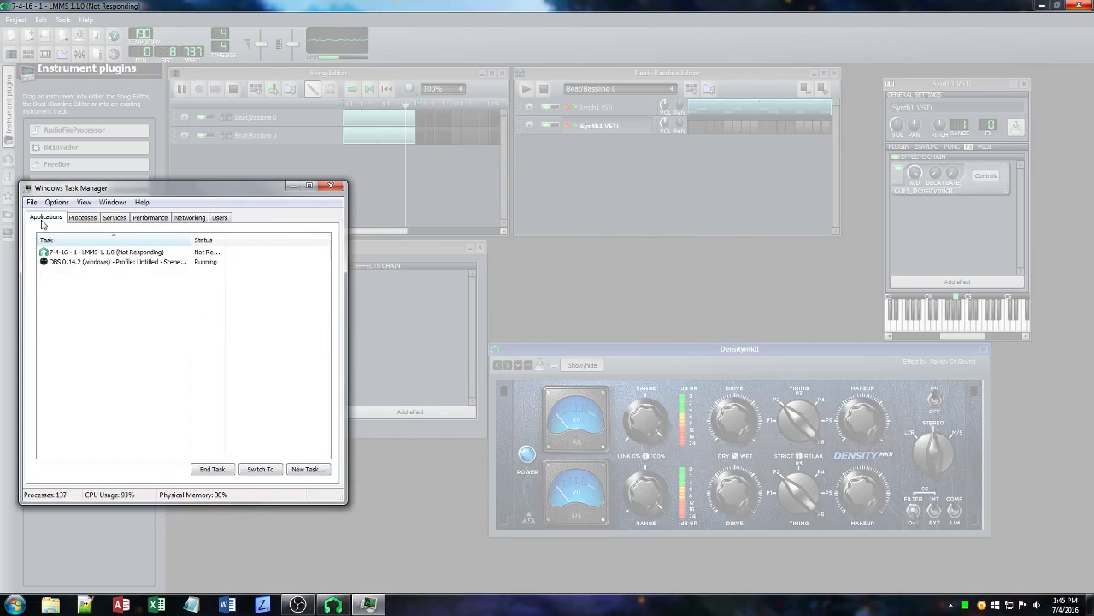
left_click(104, 253)
left_click(212, 468)
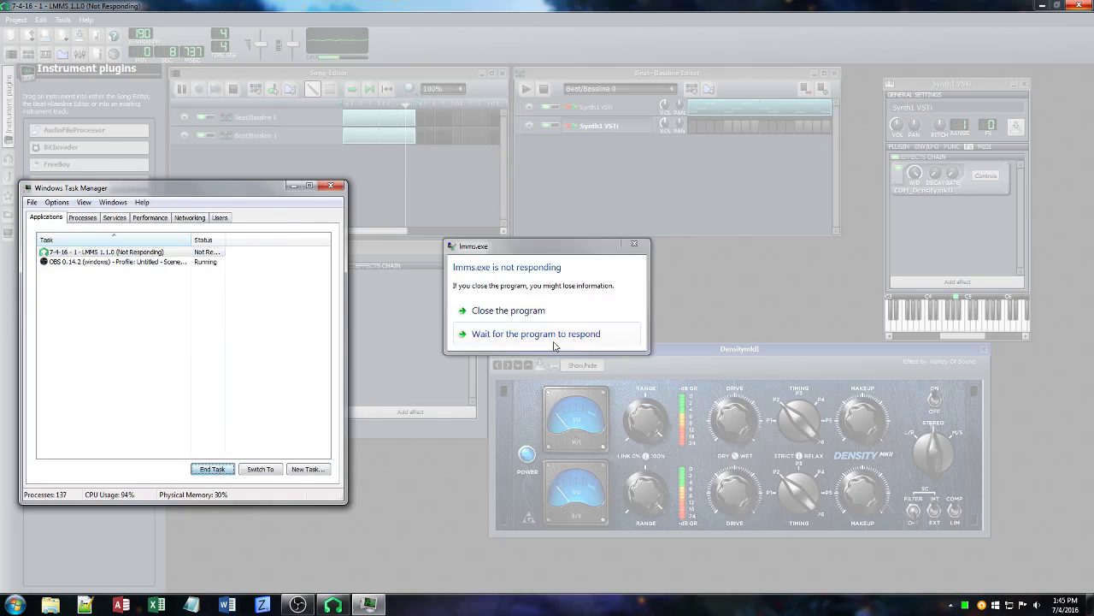
left_click(528, 319)
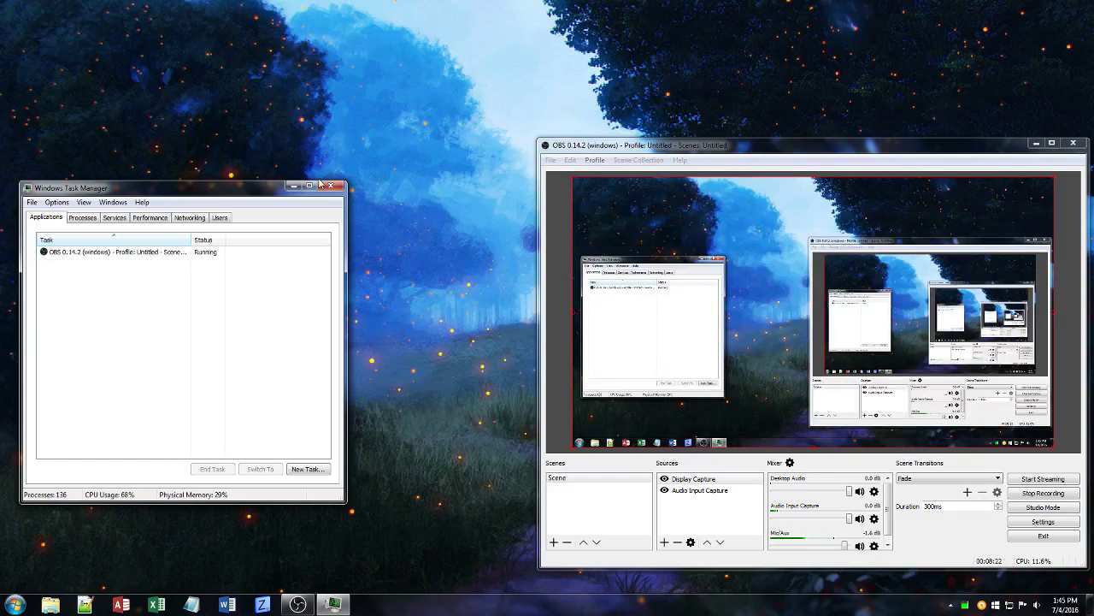
Relaunch LMMS, reopen the recent 7-4-16 - 1 project and save it
key("super")
type("lmms")
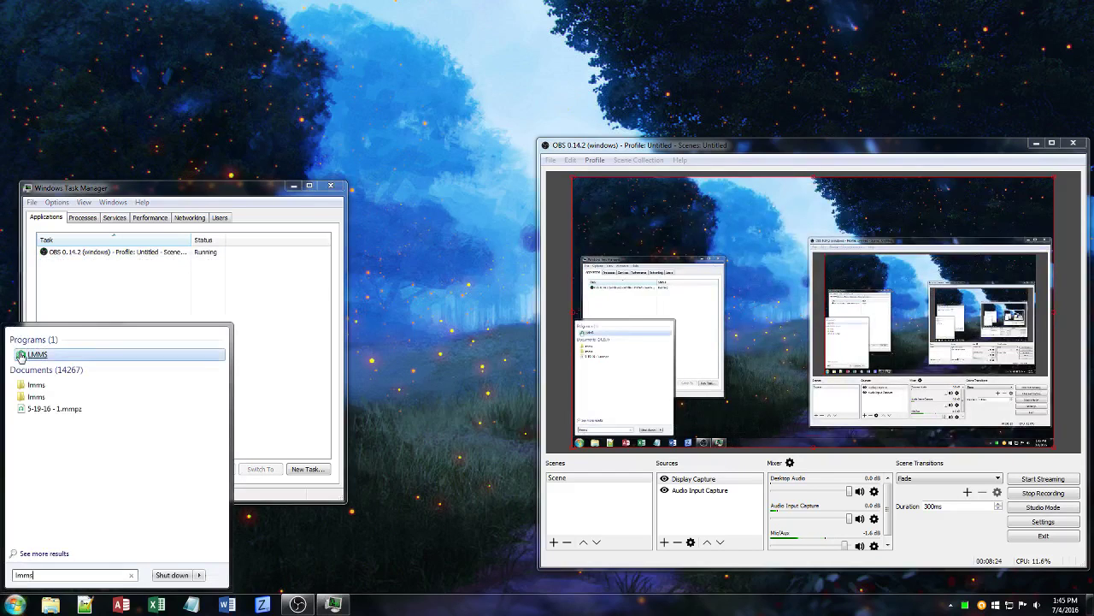
left_click(21, 355)
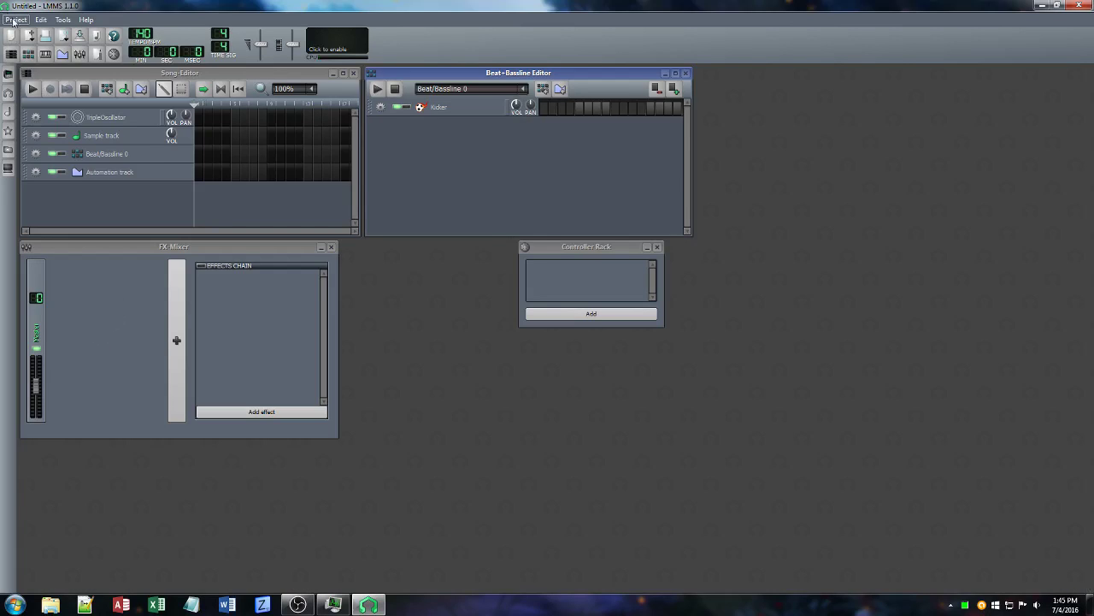
left_click(15, 19)
mouse_move(142, 66)
left_click(226, 68)
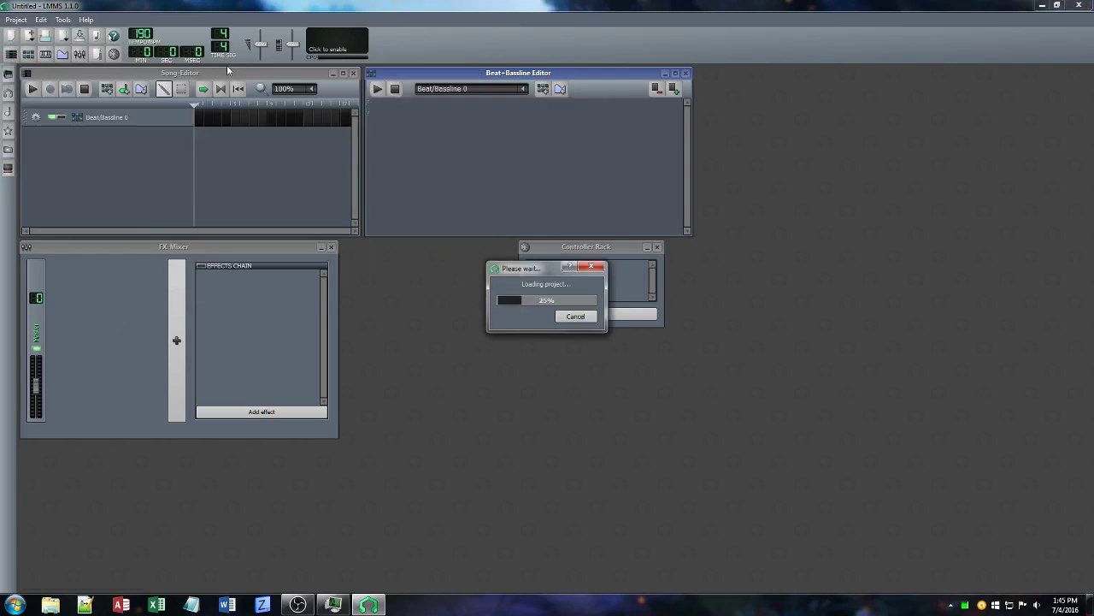
left_click(505, 186)
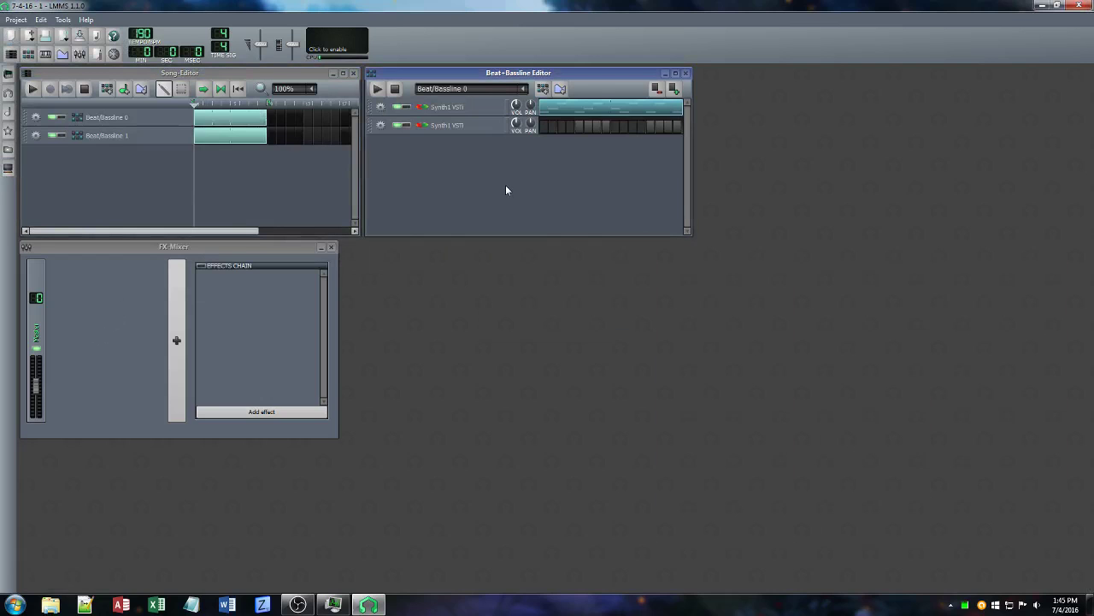
key("ctrl+s")
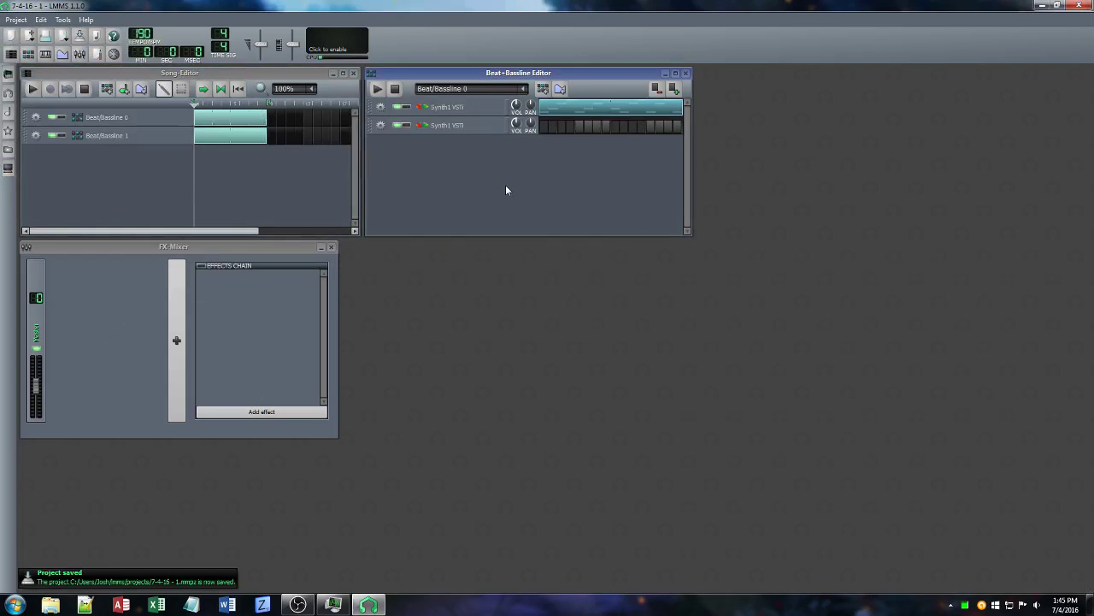
Start song playback, open the first Synth1's interface clear of its instrument window, and enable the output oscilloscope
left_click(35, 91)
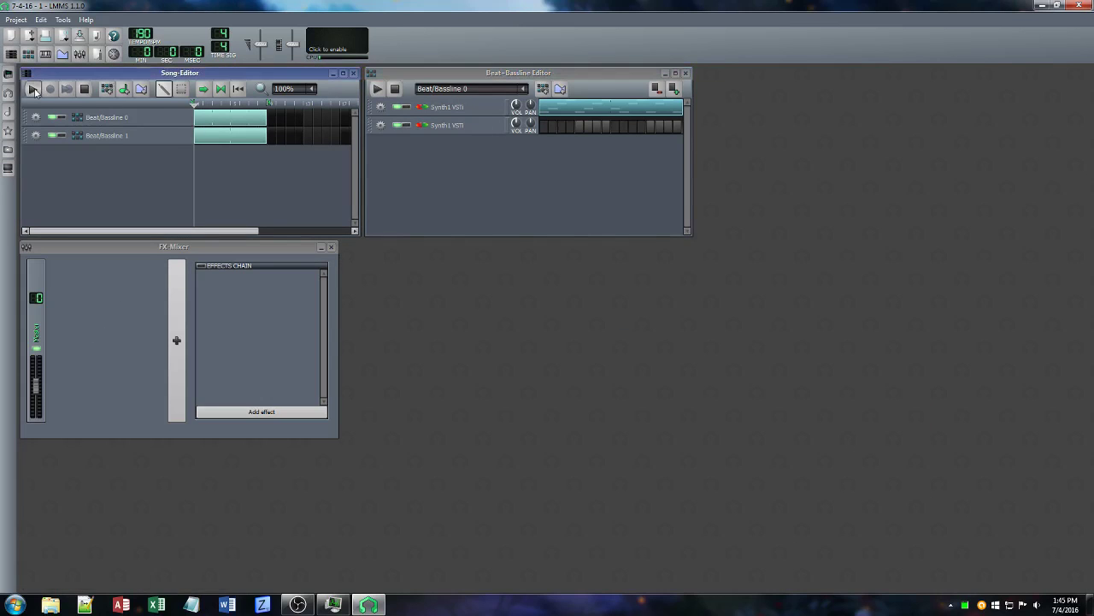
left_click(500, 109)
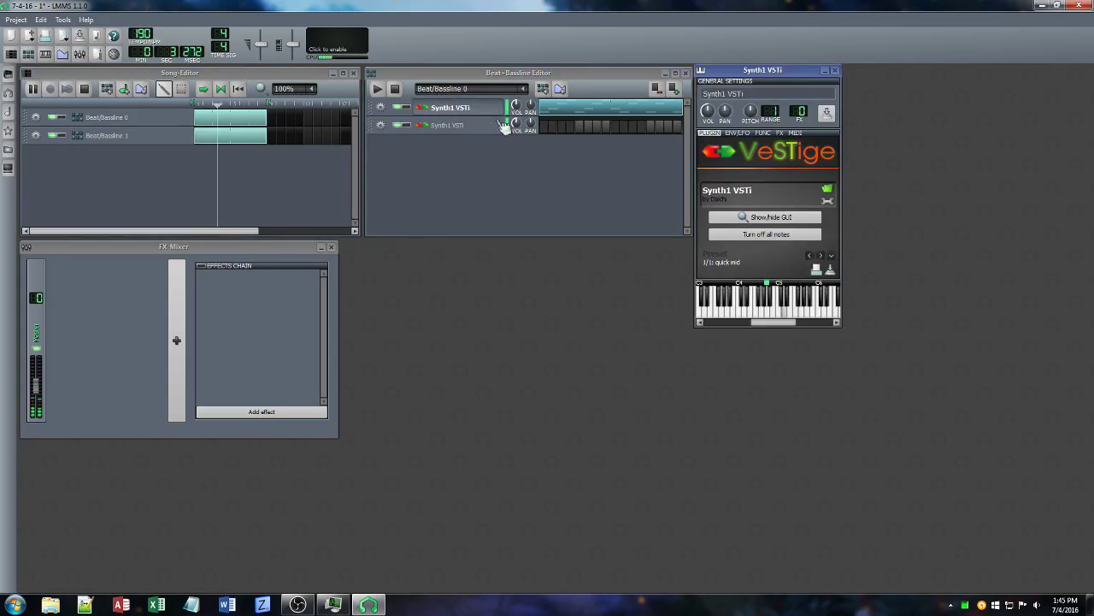
left_click(767, 217)
left_click_drag(817, 244, 438, 255)
left_click(325, 44)
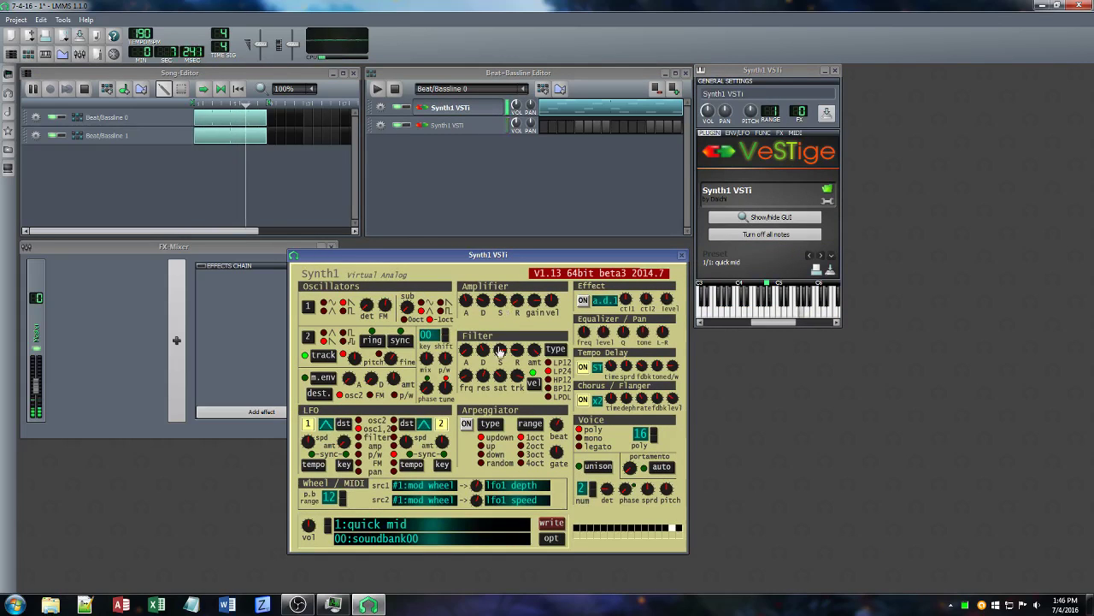
Adjust the first Synth1's filter saturation, amplifier decay, filter key tracking and sub-oscillator level while the song plays
left_click_drag(498, 377, 499, 398)
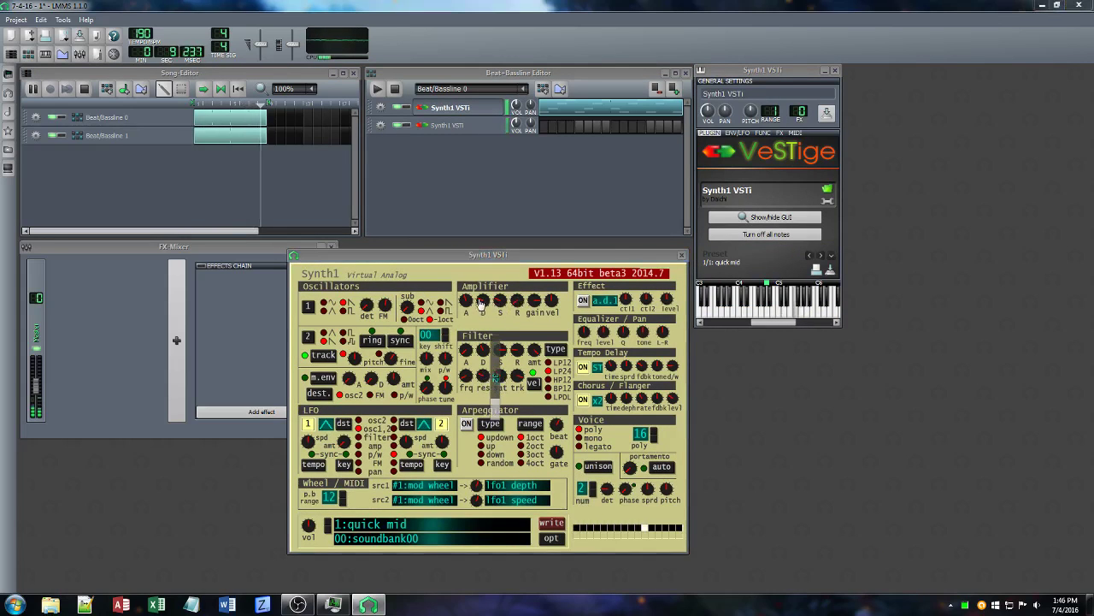
left_click_drag(481, 300, 483, 322)
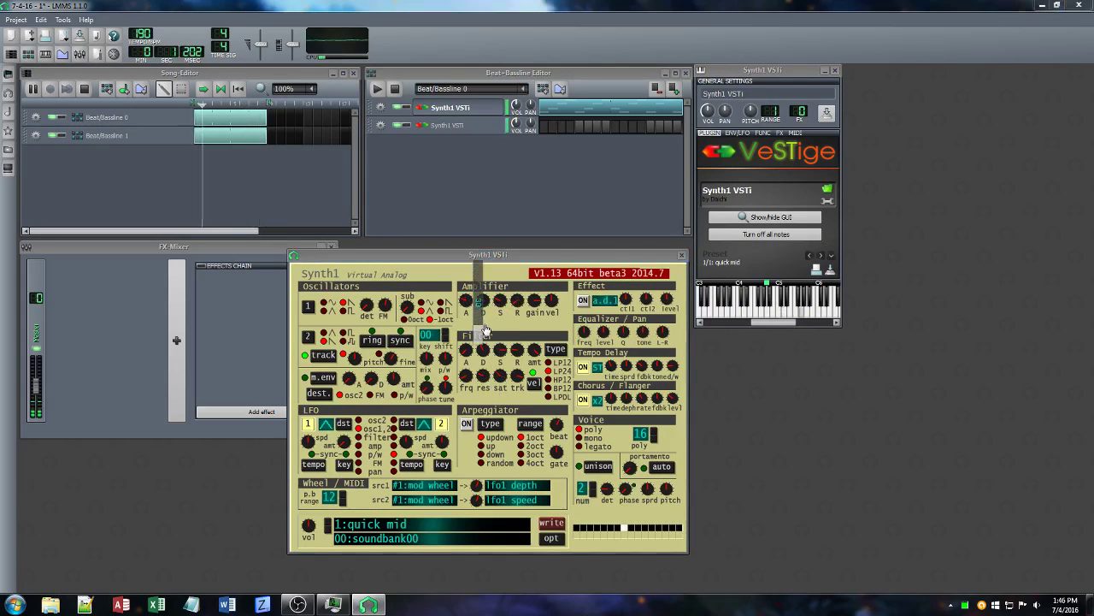
left_click_drag(517, 376, 517, 402)
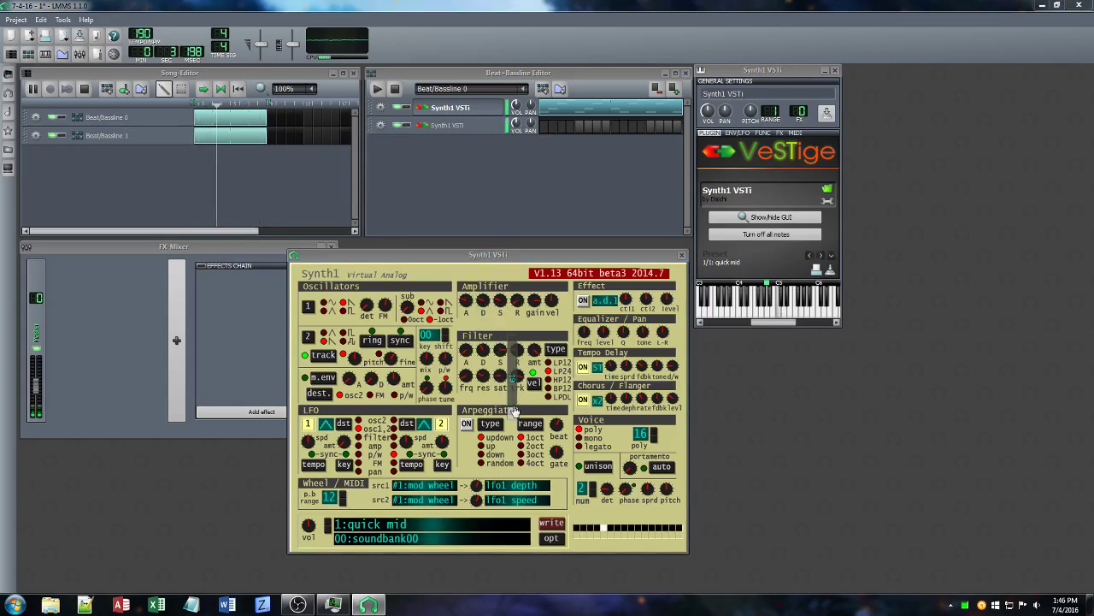
left_click_drag(400, 305, 401, 336)
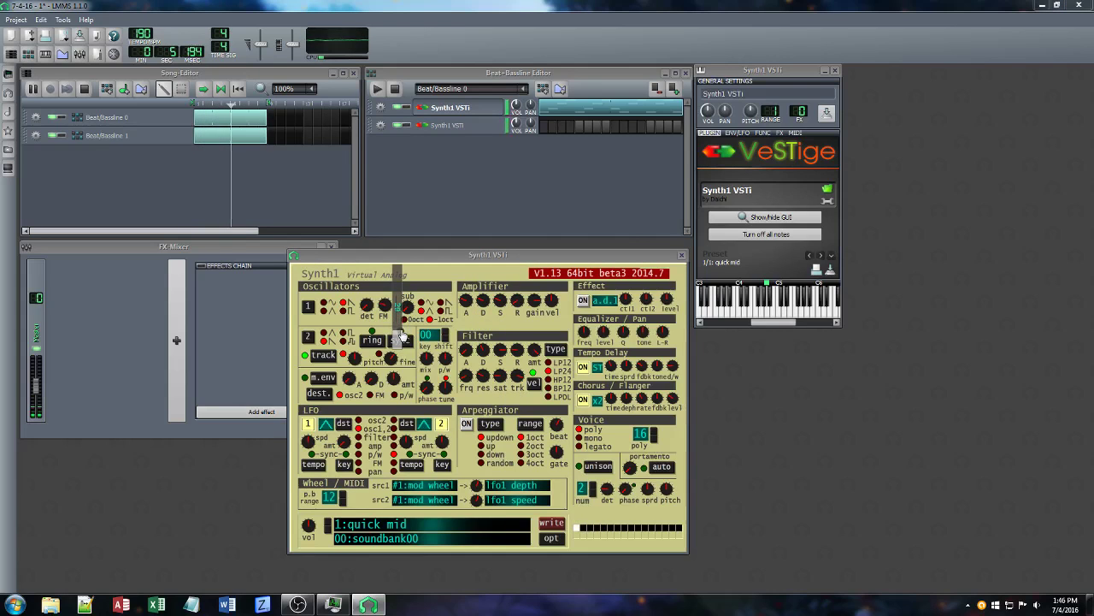
Adjust the first Synth1's filter frequency and key tracking while the song plays and close its interface
left_click_drag(470, 382, 480, 417)
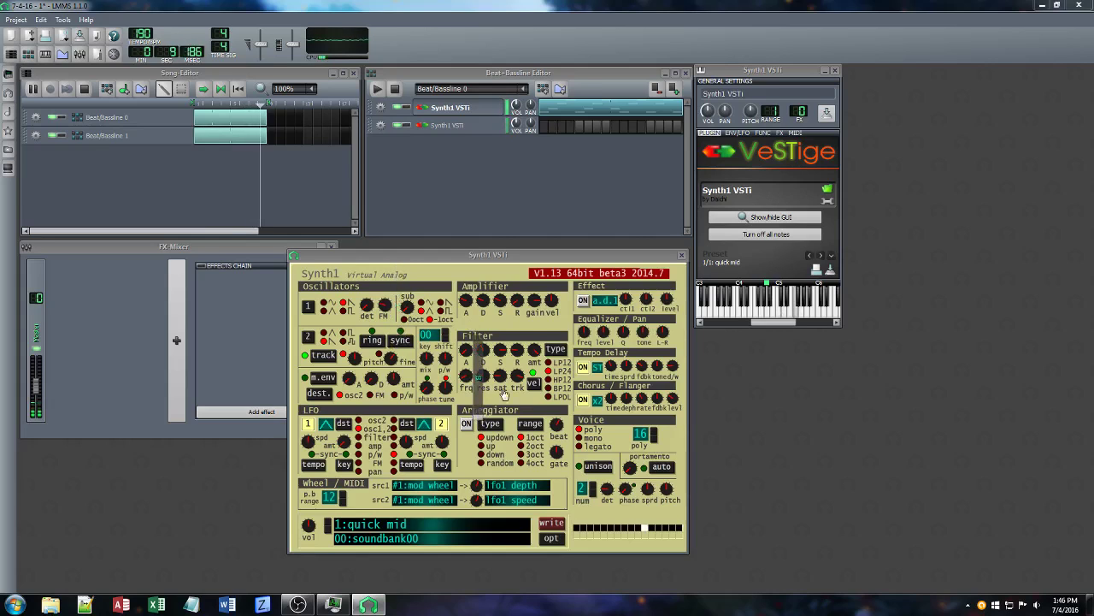
mouse_move(519, 376)
left_mouse_down()
mouse_move(532, 366)
mouse_move(535, 389)
left_mouse_up()
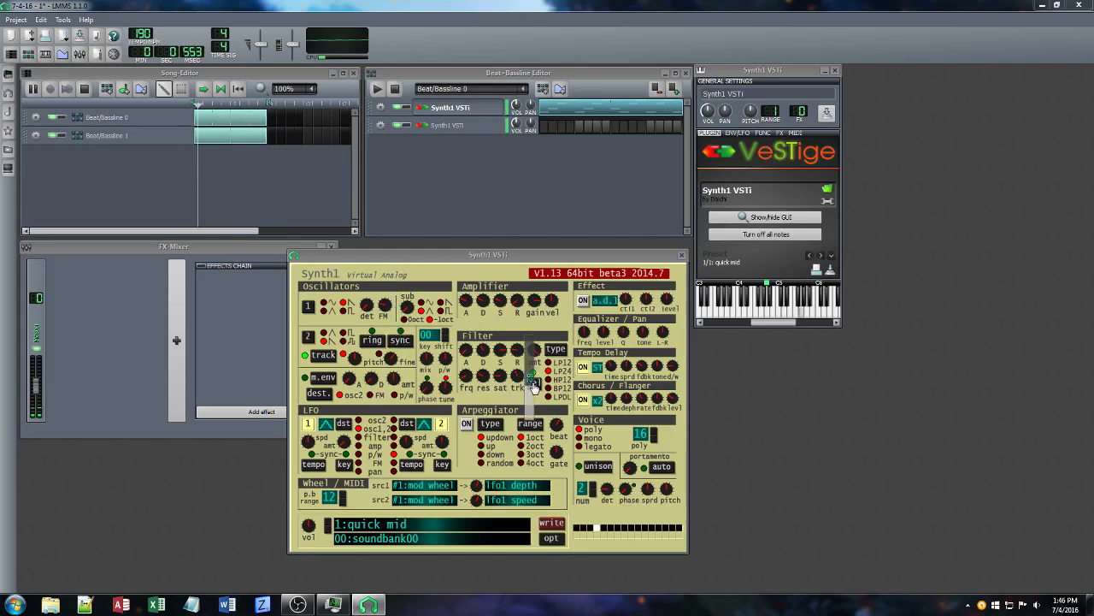
left_click(681, 254)
Open the second Synth1's interface, position it clear of the instrument controls, and save the project
left_click(469, 129)
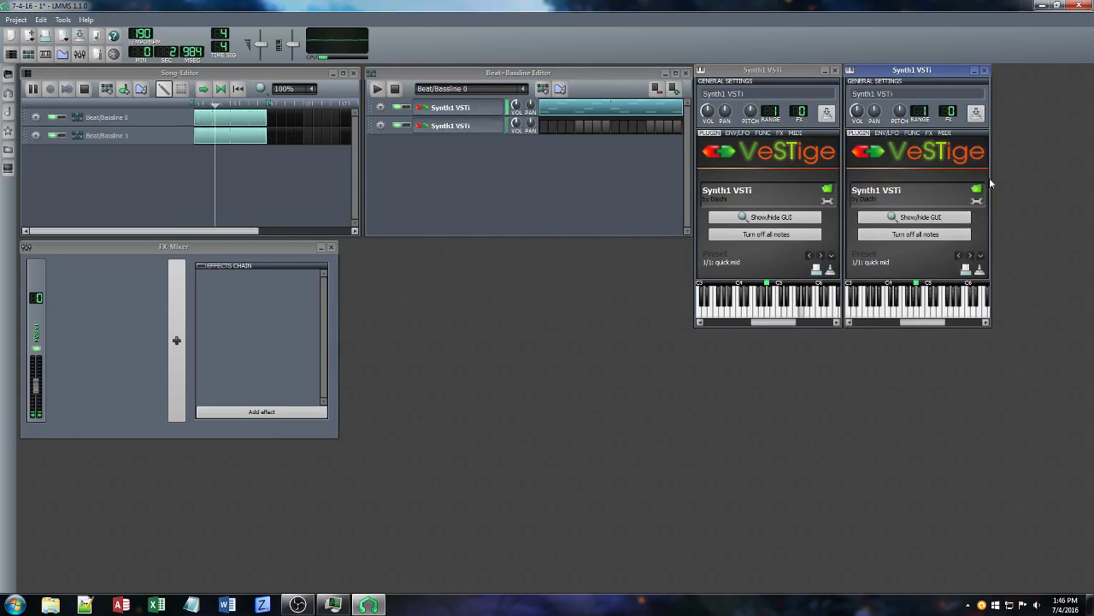
left_click(912, 217)
left_click_drag(998, 245, 681, 239)
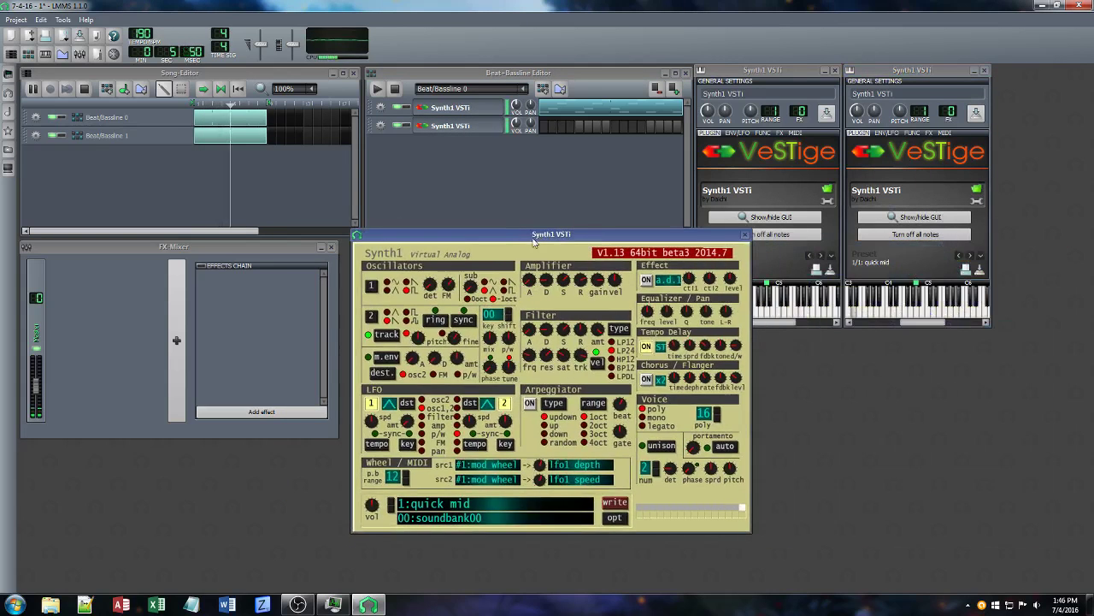
key("ctrl+s")
Shape the second Synth1's sound with its oscillator FM, filter and amplifier knobs while the song plays
left_click_drag(562, 355, 565, 384)
mouse_move(581, 329)
left_mouse_down()
mouse_move(581, 350)
mouse_move(582, 340)
left_mouse_up()
left_click_drag(462, 291, 463, 272)
mouse_move(598, 279)
left_mouse_down()
mouse_move(601, 323)
mouse_move(579, 267)
left_mouse_up()
left_click_drag(461, 287, 462, 263)
left_click_drag(542, 355, 542, 376)
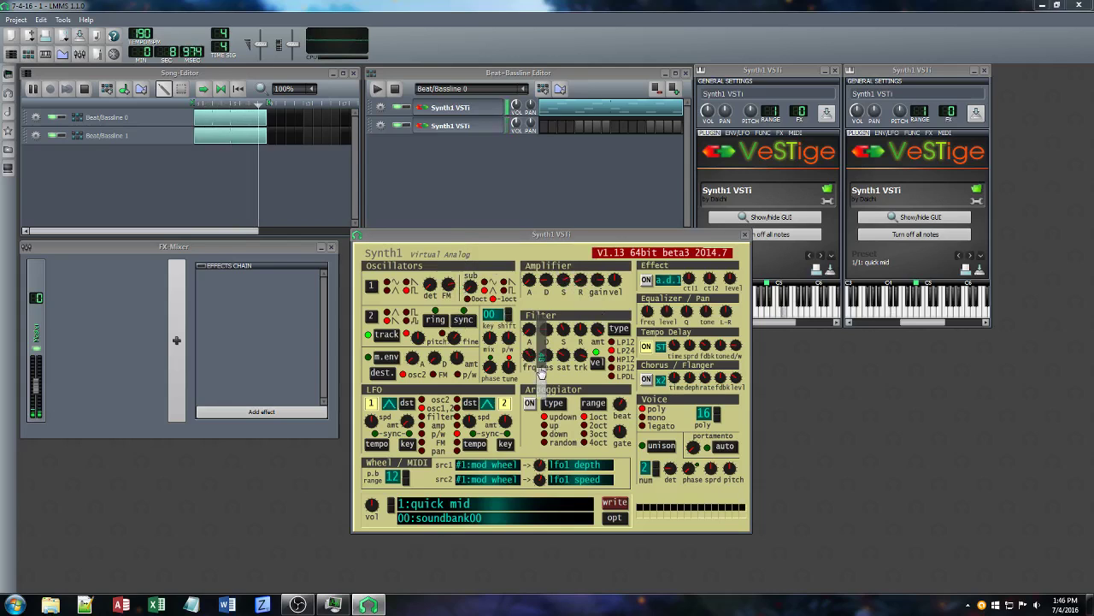
left_click_drag(581, 280, 579, 305)
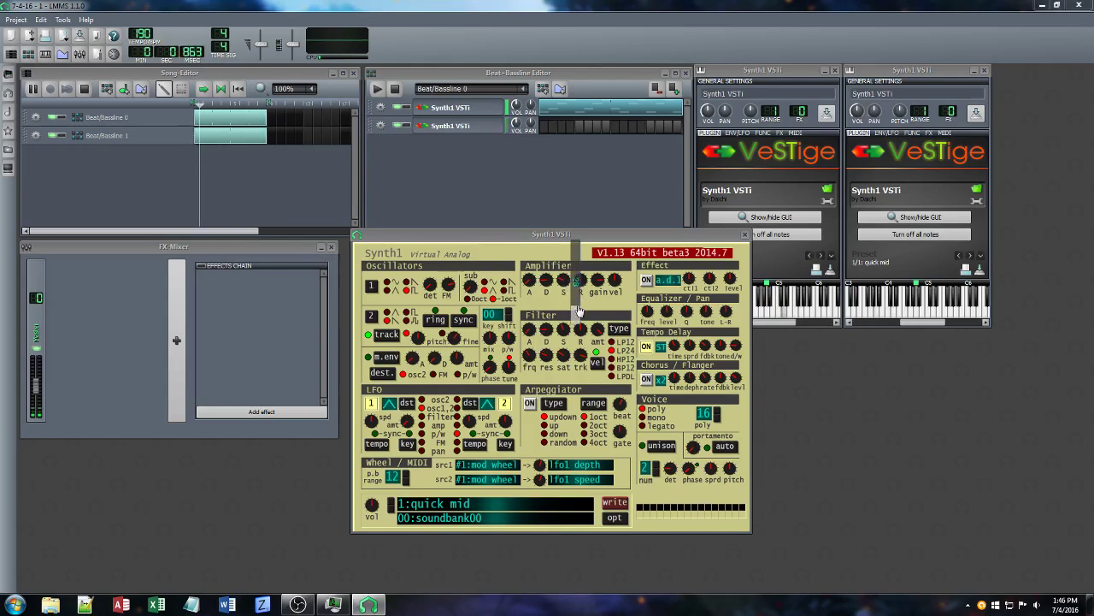
left_click(547, 354)
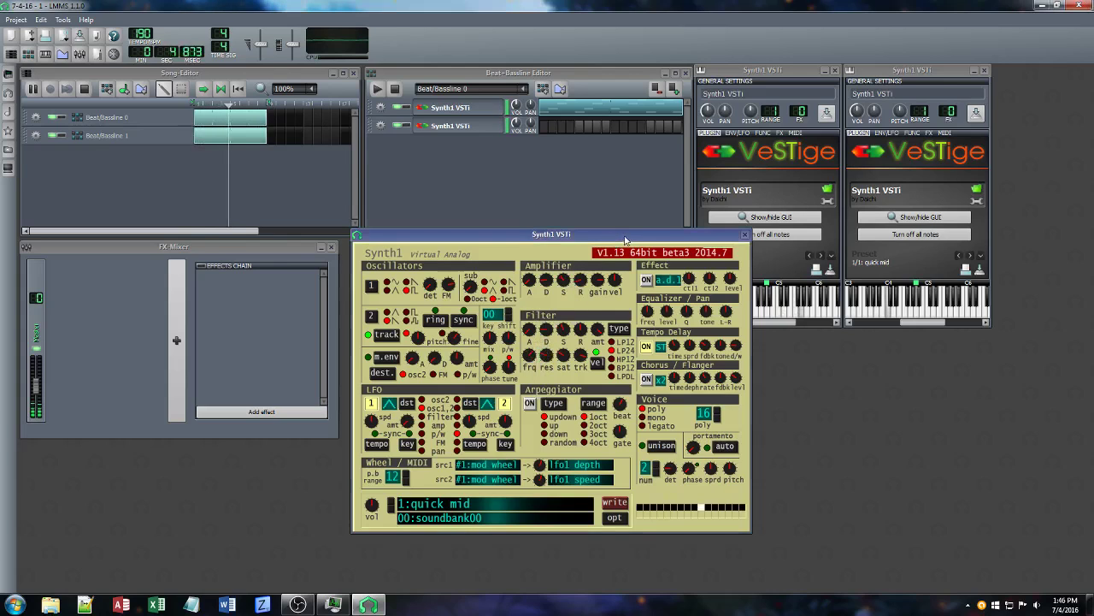
Stop playback, save the project and close both Synth1 instrument windows along with the open synth interface
left_click(745, 234)
left_click(539, 178)
key("ctrl+s")
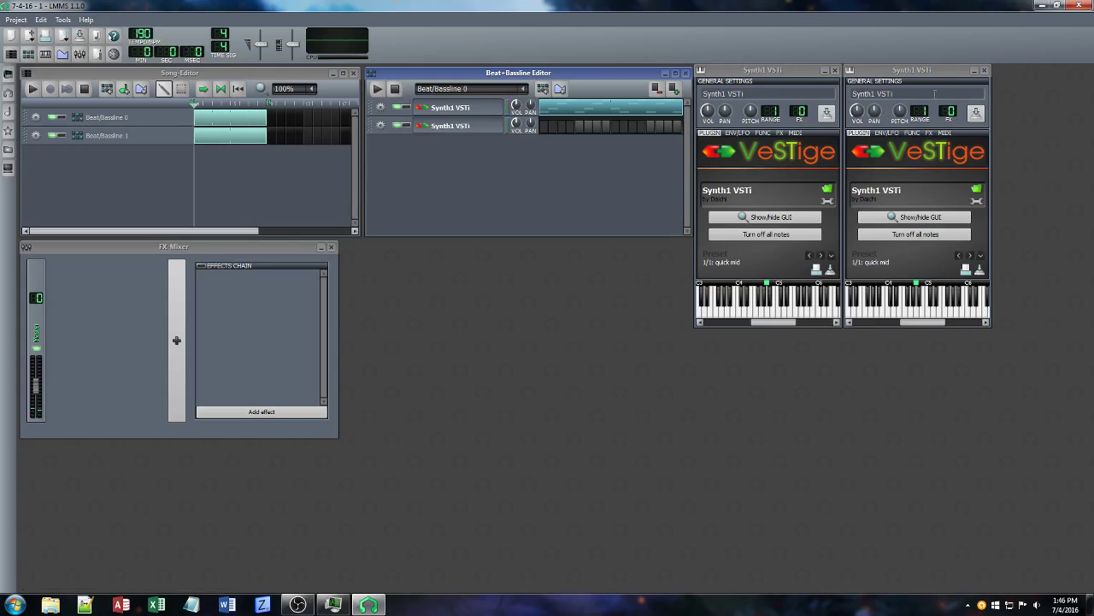
left_click(835, 70)
left_click_drag(964, 71, 693, 157)
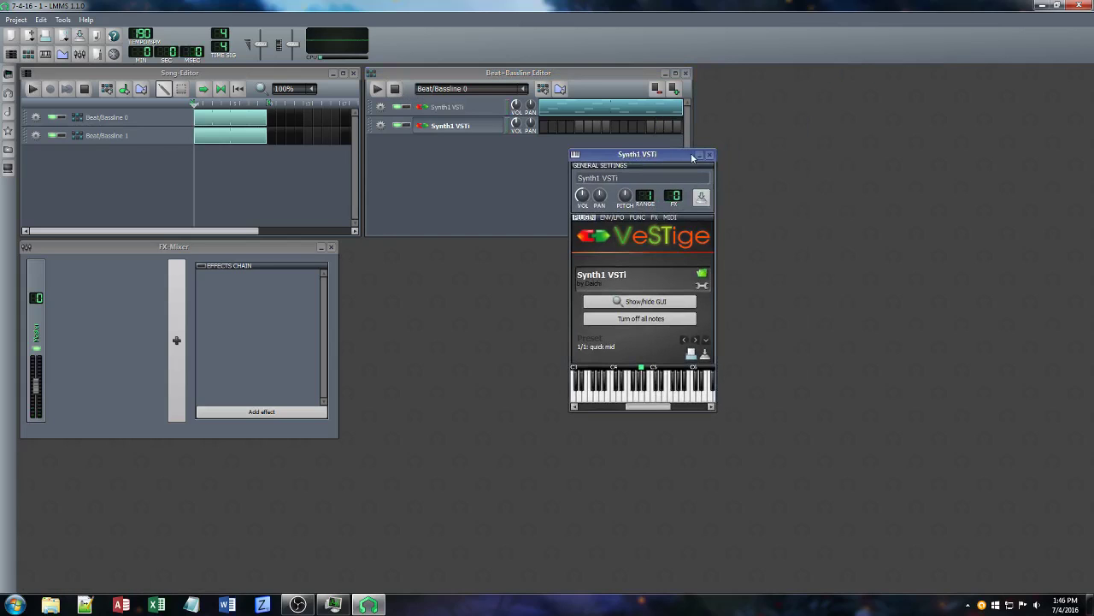
left_click(710, 156)
Switch to Beat/Bassline 1 and add the CHO_Azurite effect to the second Synth1's effects chain
left_click(525, 89)
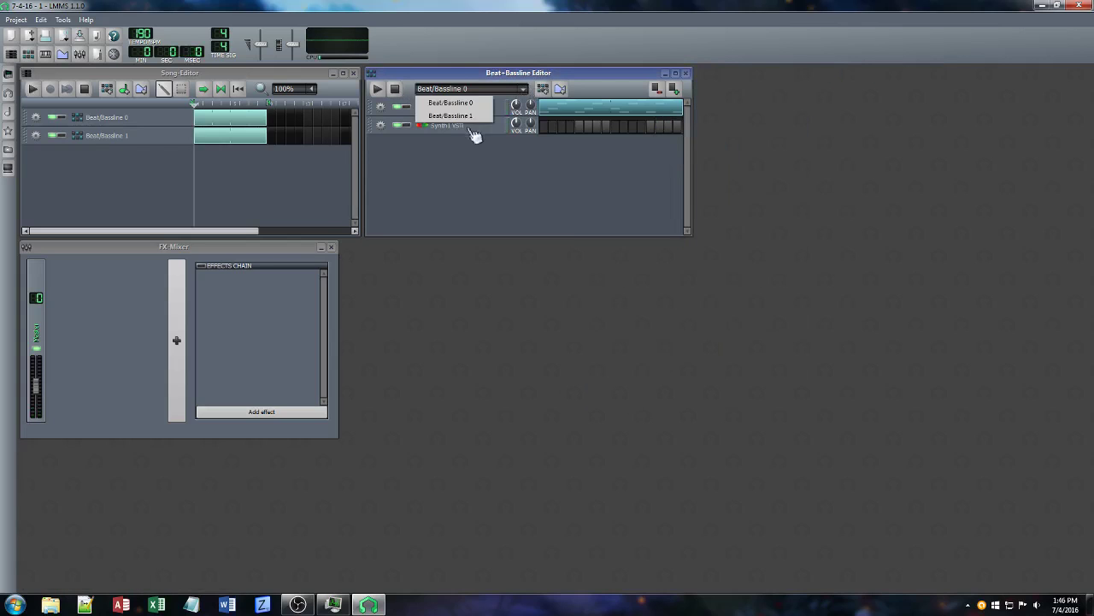
left_click(472, 116)
left_click(472, 125)
left_click(654, 217)
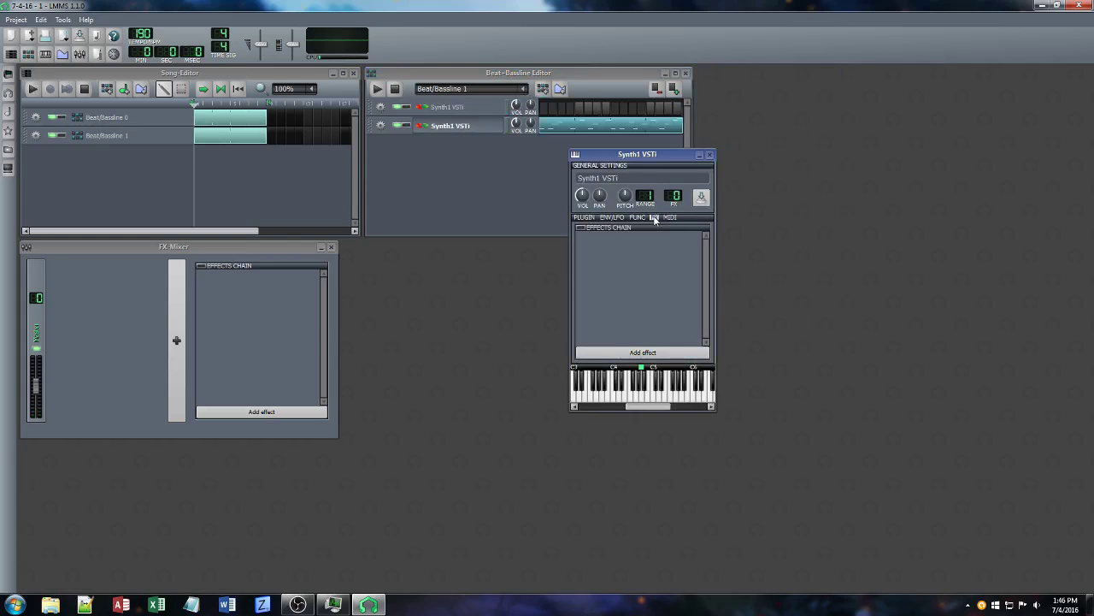
left_click(643, 351)
type("azu")
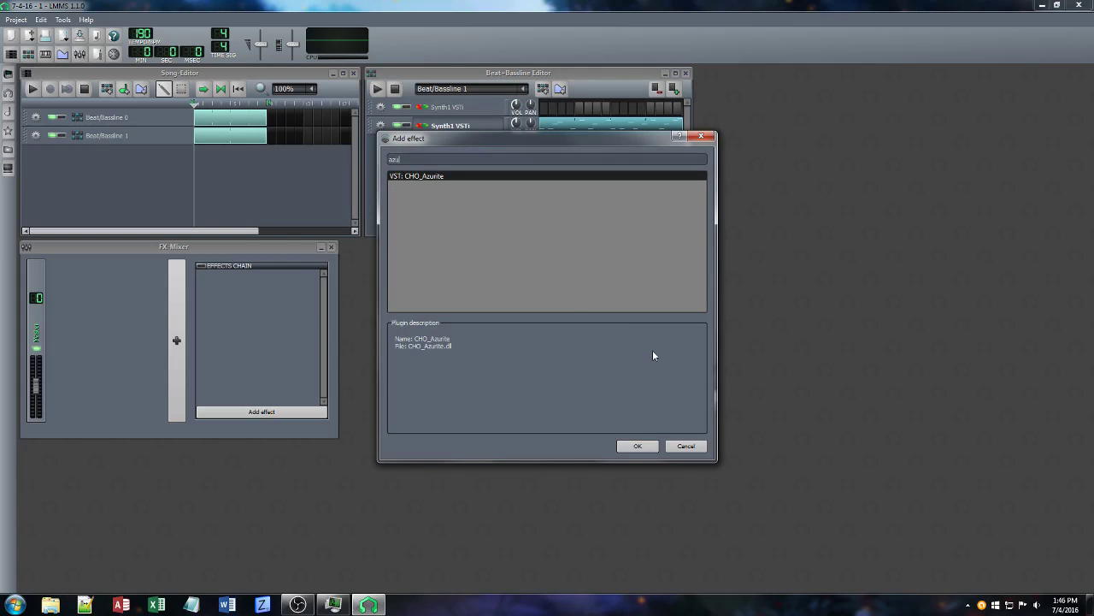
key("Return")
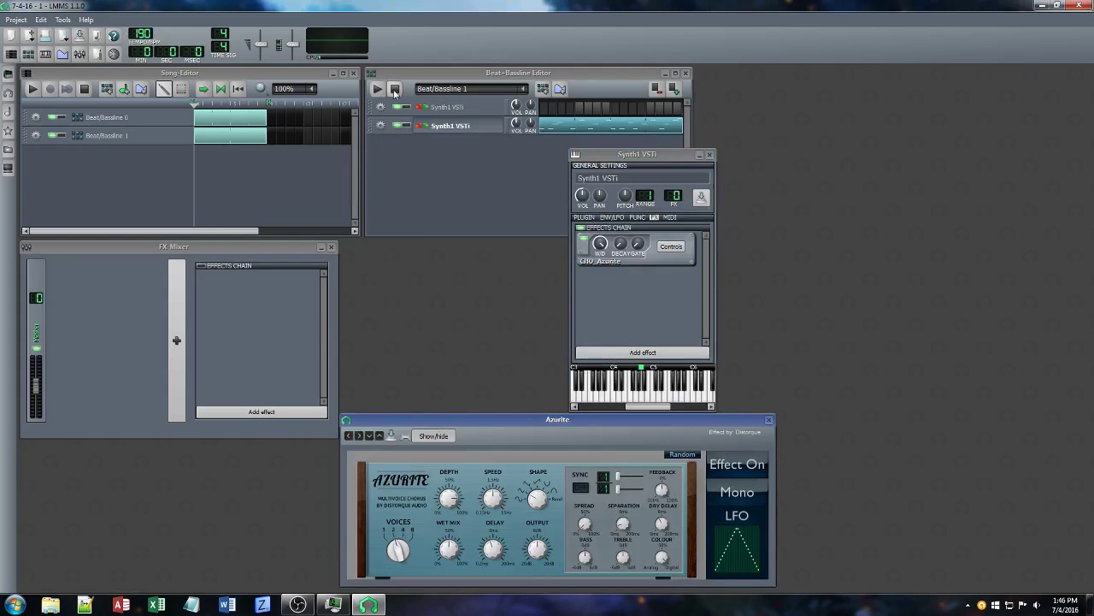
Play the song while advancing Azurite to its third preset, and stop playback
left_click(33, 89)
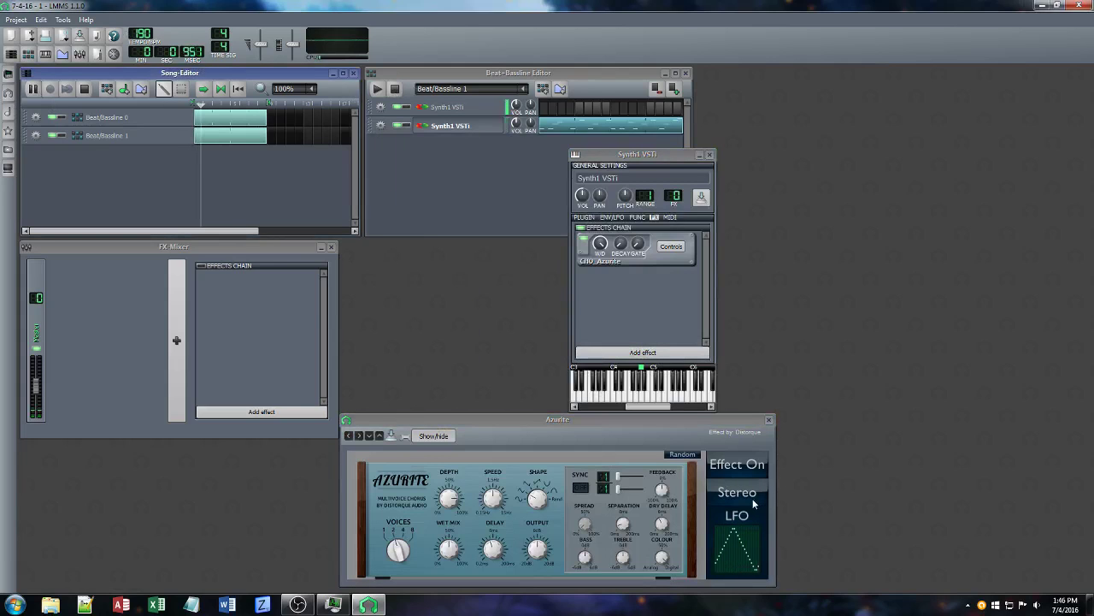
left_click(359, 436)
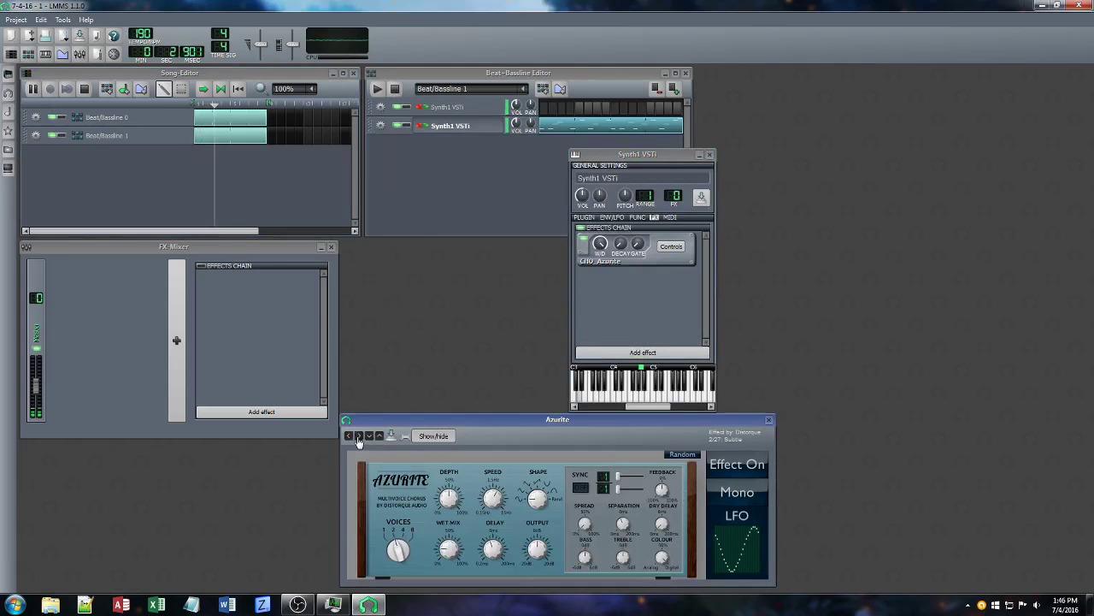
left_click(359, 436)
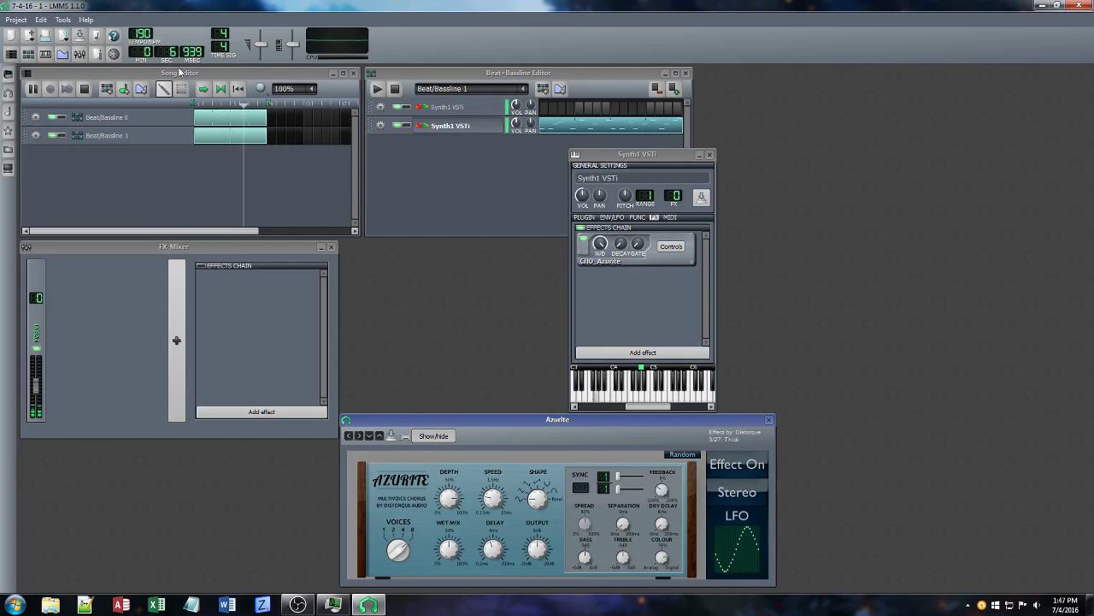
left_click(83, 89)
Add the Calf Reverb LADSPA effect to the second Synth1's effects chain and save the project
left_click(667, 356)
type("verb")
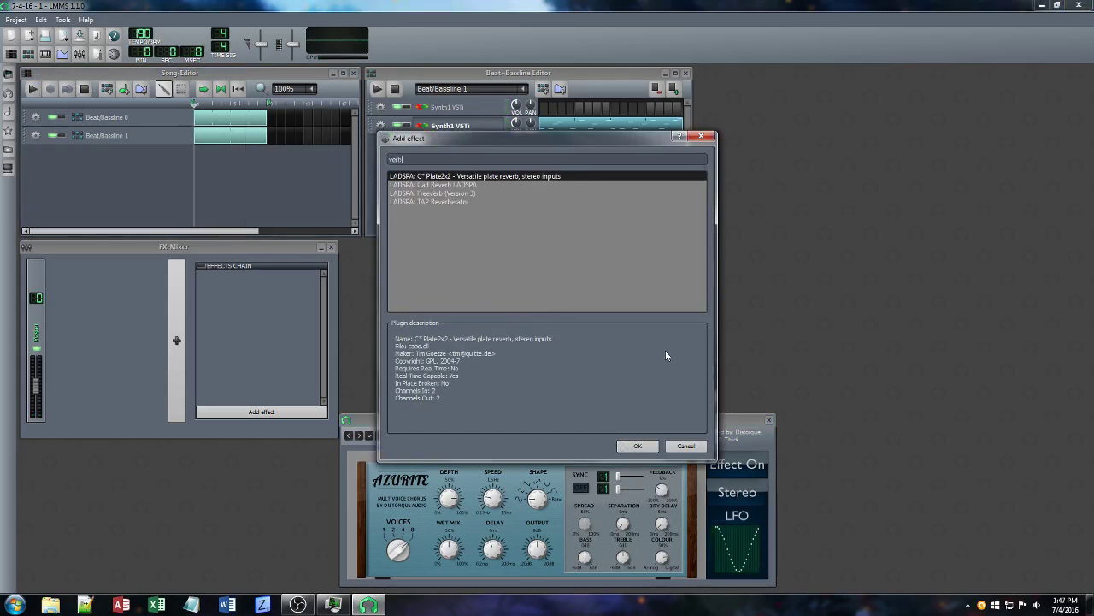
left_click(448, 186)
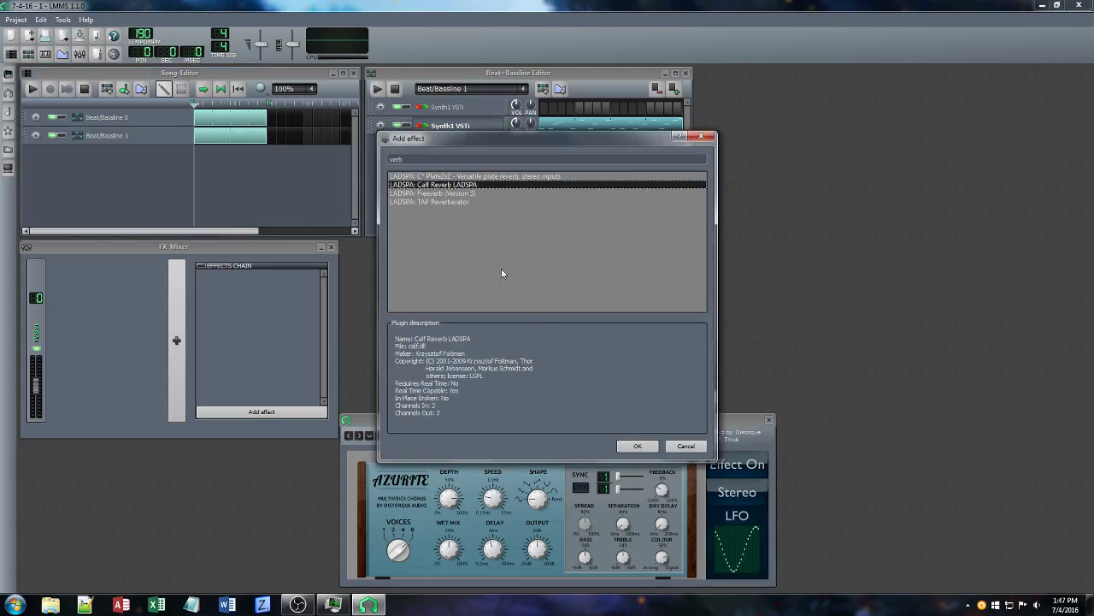
left_click(638, 446)
key("ctrl+s")
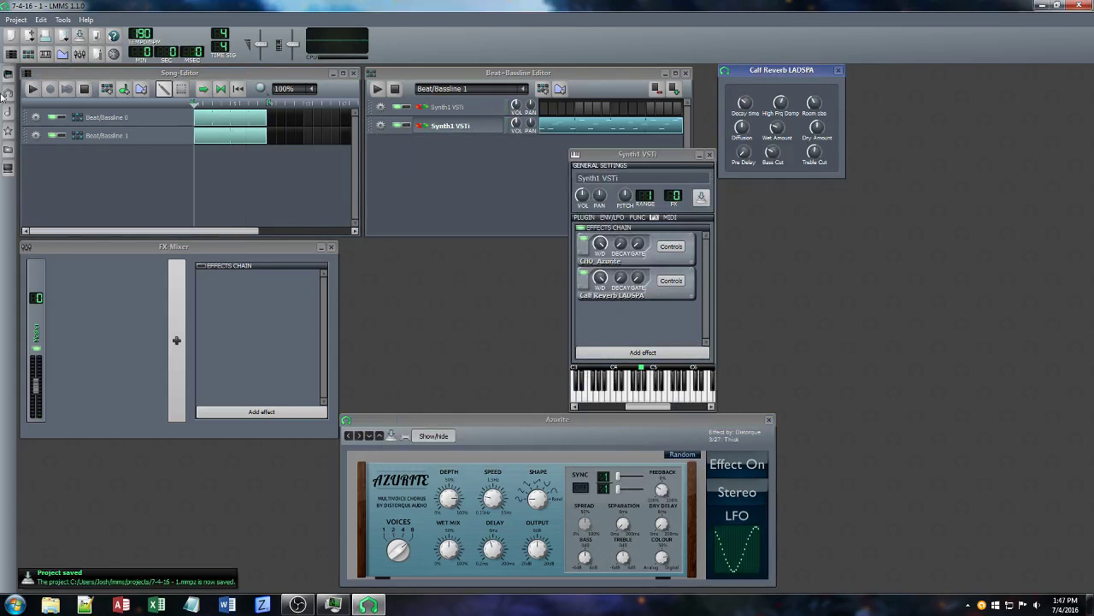
Play the song and adjust Calf Reverb's high-frequency damping, wet and dry amounts, and treble cut
left_click(33, 89)
left_click_drag(759, 70, 355, 266)
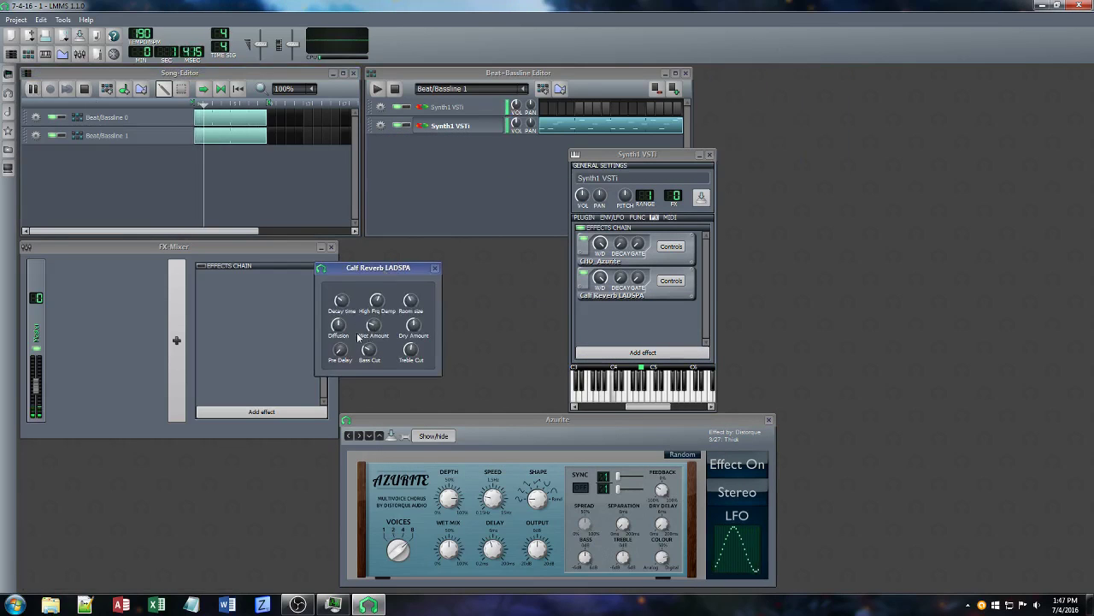
mouse_move(409, 326)
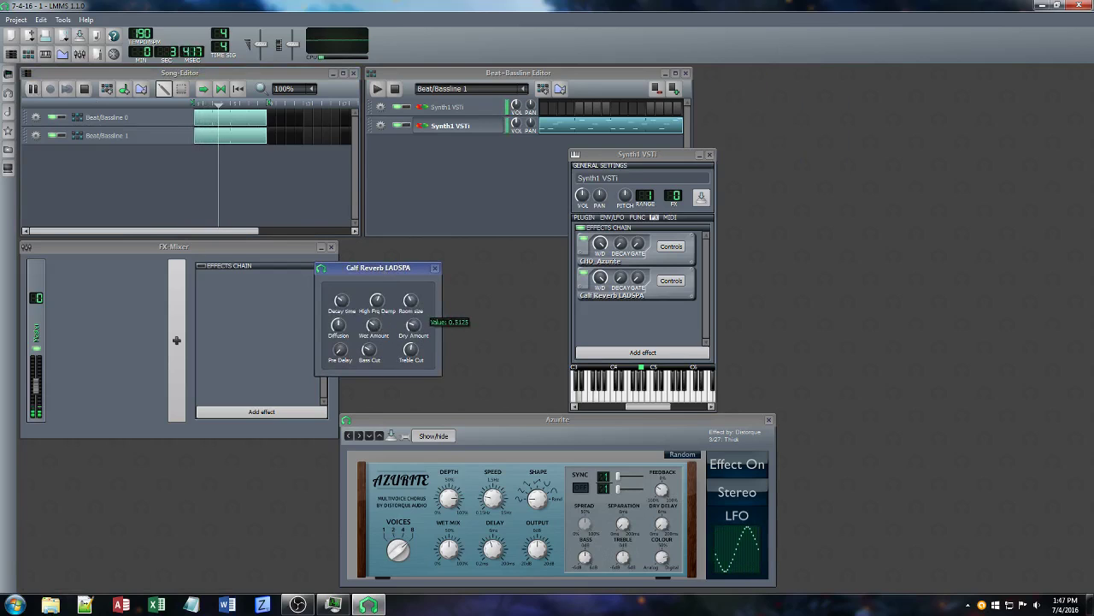
mouse_move(414, 347)
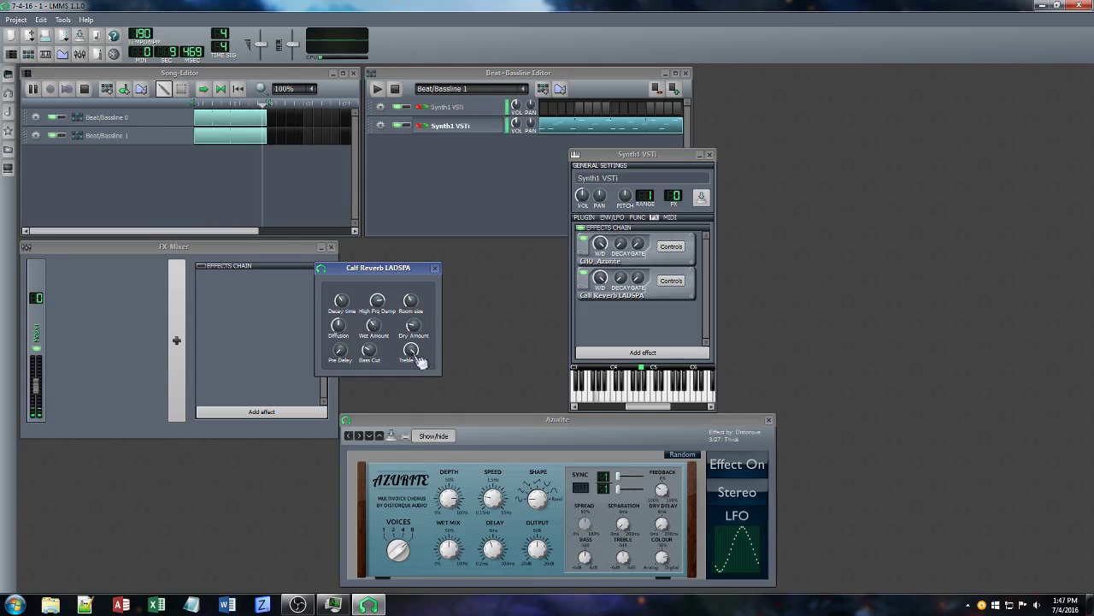
mouse_move(373, 325)
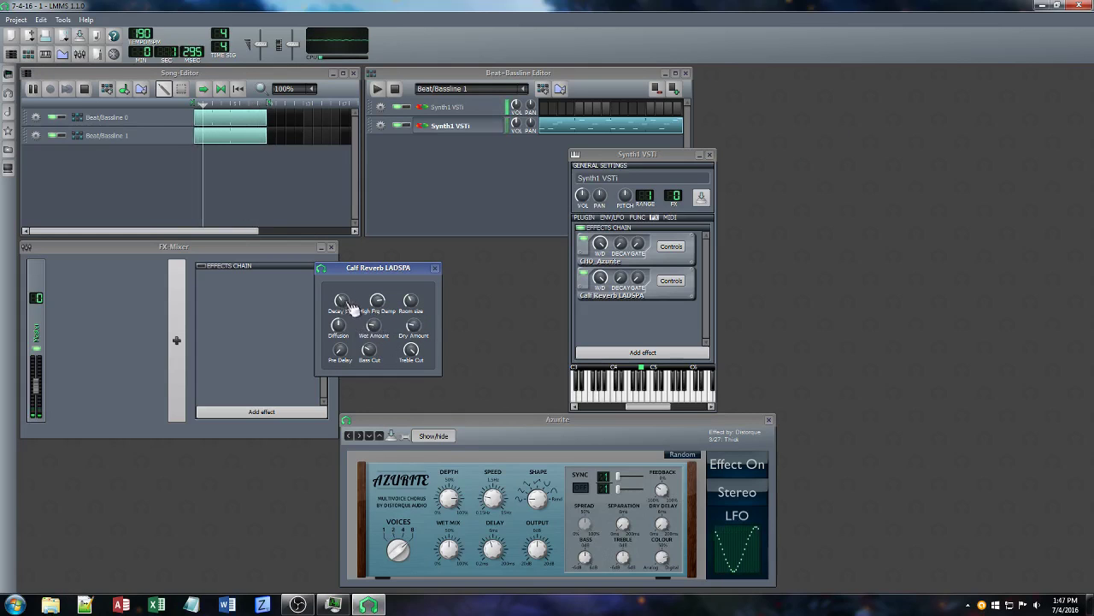
left_click_drag(413, 326, 413, 342)
Readjust the second Synth1's filter, amplifier and FM knobs, try another oscillator 1 waveform, and close its interface
left_click(608, 245)
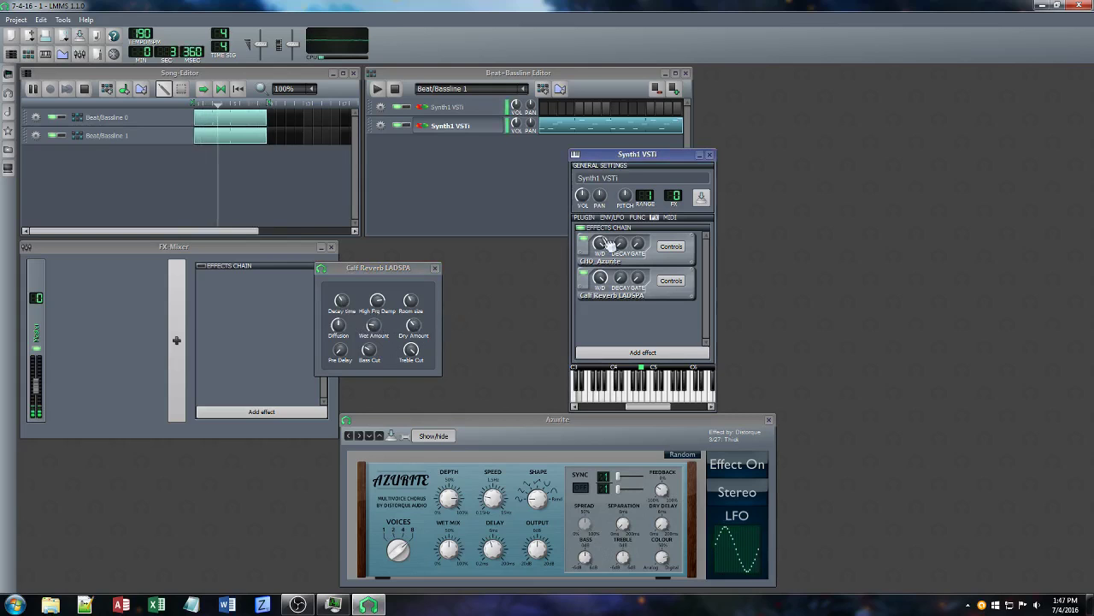
left_click(645, 301)
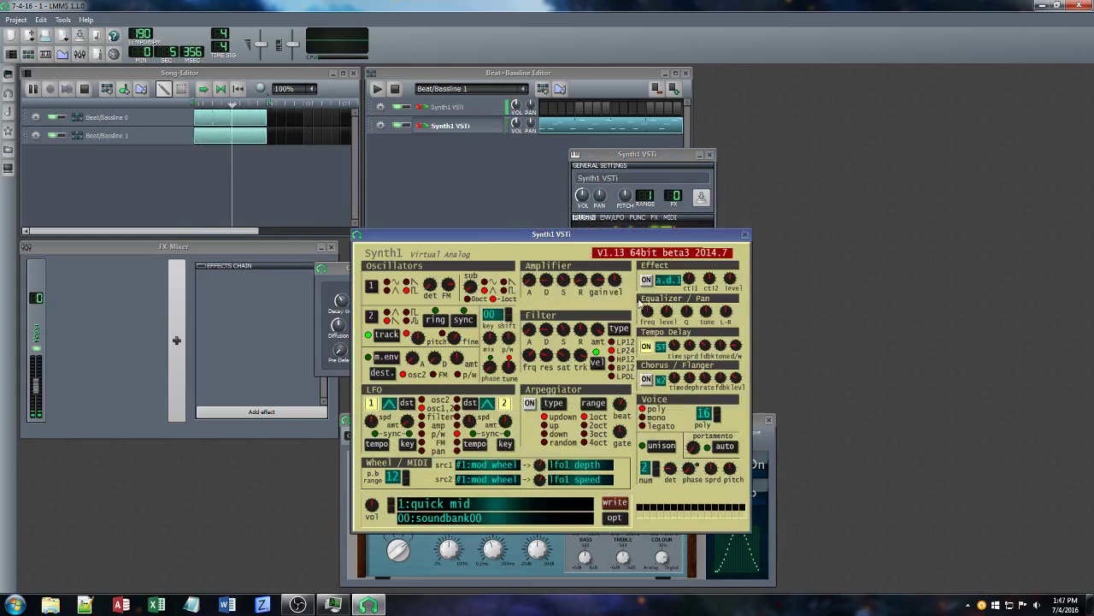
left_click_drag(576, 356, 576, 364)
left_click_drag(579, 281, 579, 300)
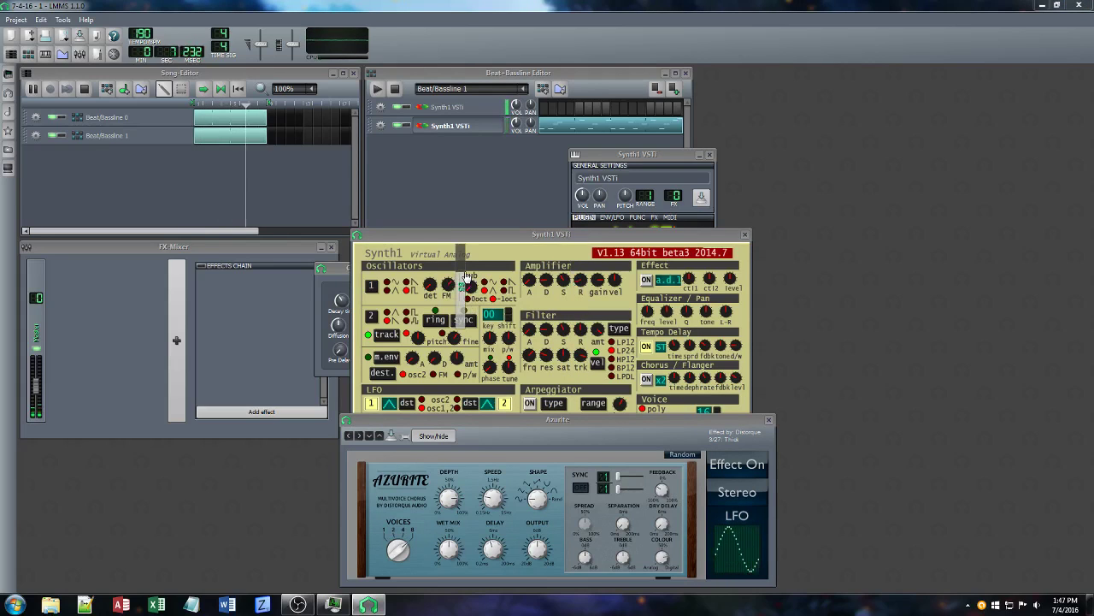
left_click(388, 283)
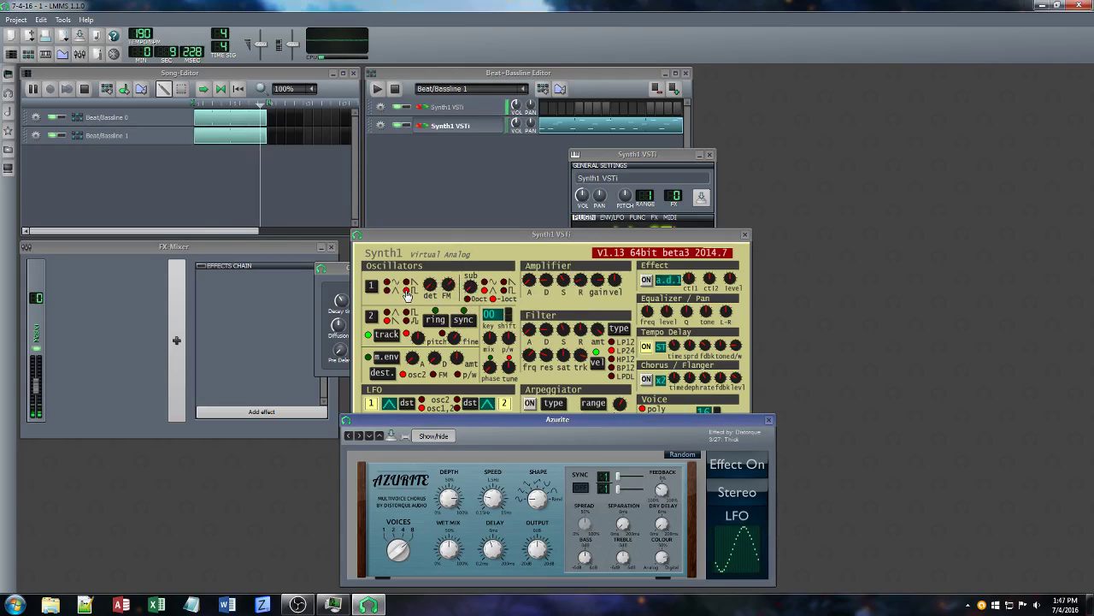
left_click(744, 233)
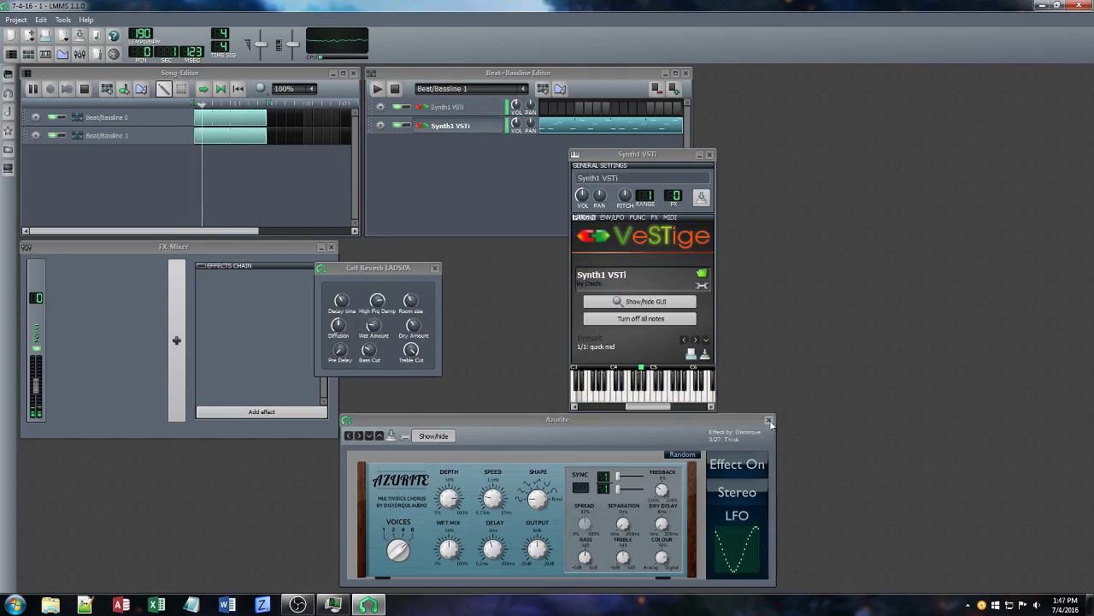
Close the Azurite window, lower Calf Reverb's treble cut and close the reverb controls
left_click(769, 420)
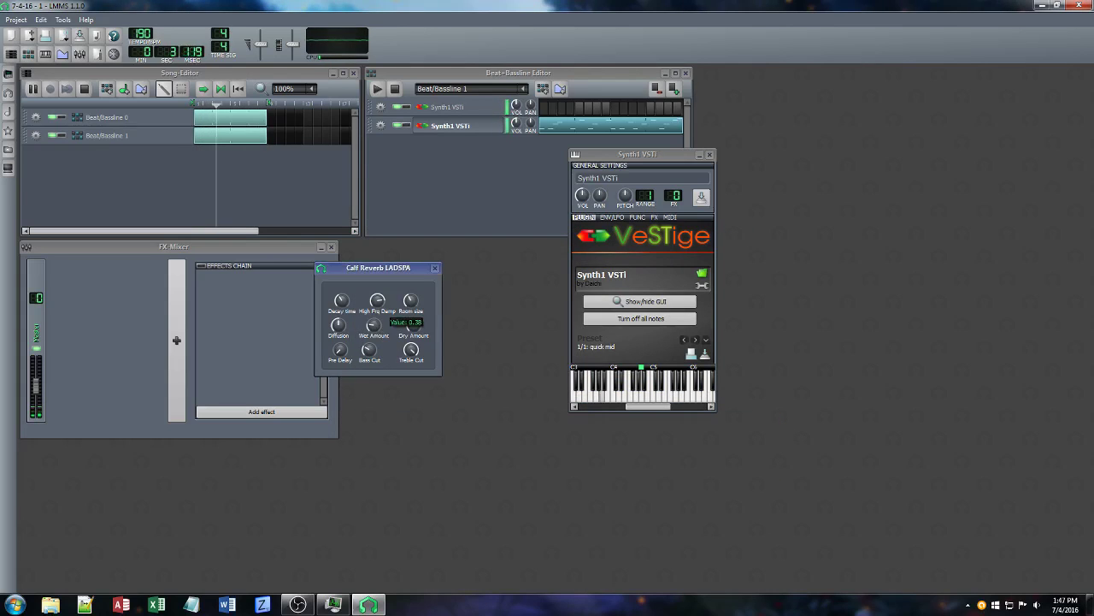
left_click(411, 349)
left_click_drag(411, 349, 411, 385)
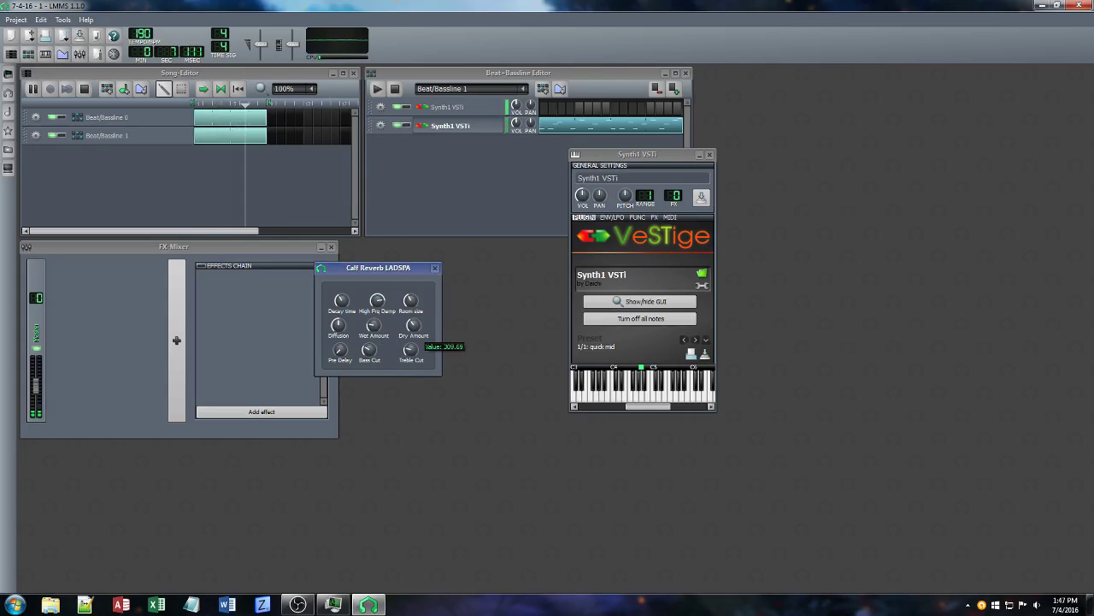
left_click(436, 269)
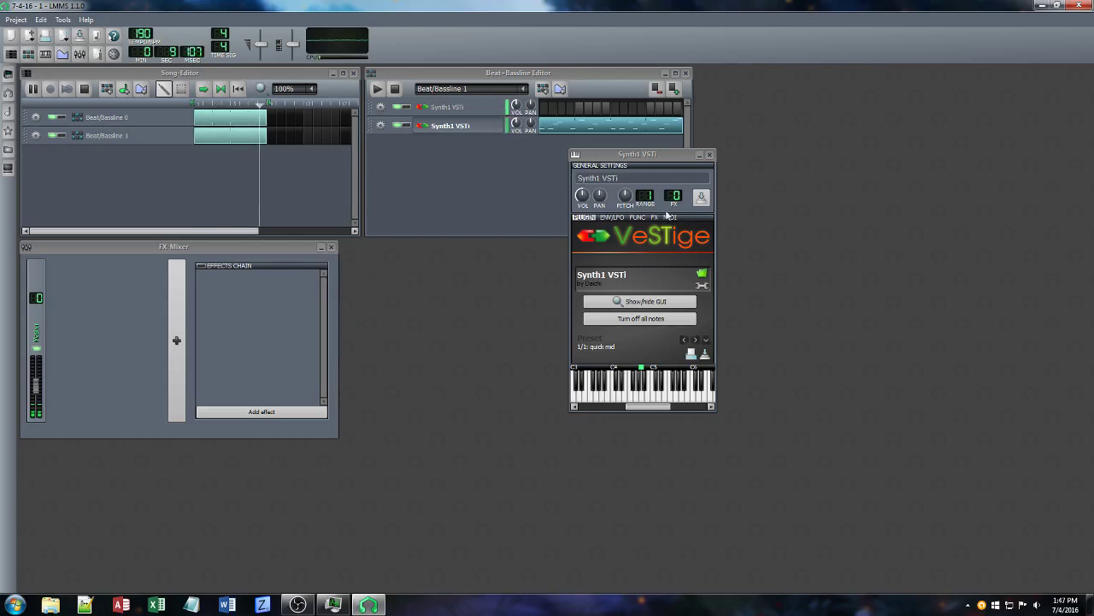
Stop playback, close the second Synth1's instrument window and save the project
left_click(84, 91)
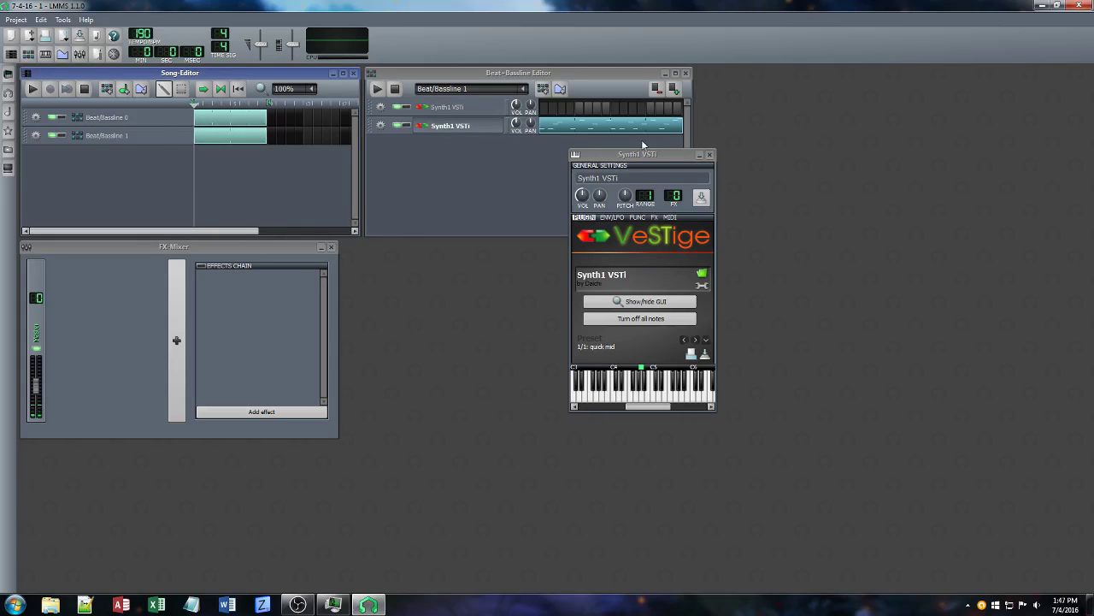
left_click(708, 156)
key("ctrl+s")
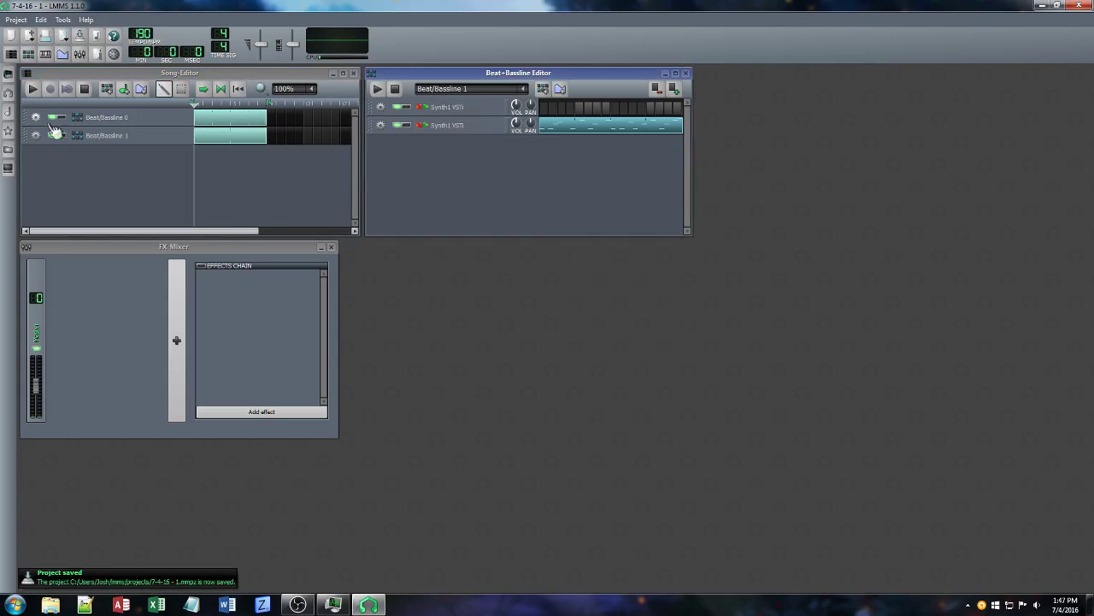
Browse the drums sample folder and audition bassdrum_acoustic01.ogg and bassdrum_acoustic02.ogg against each other
left_click(9, 91)
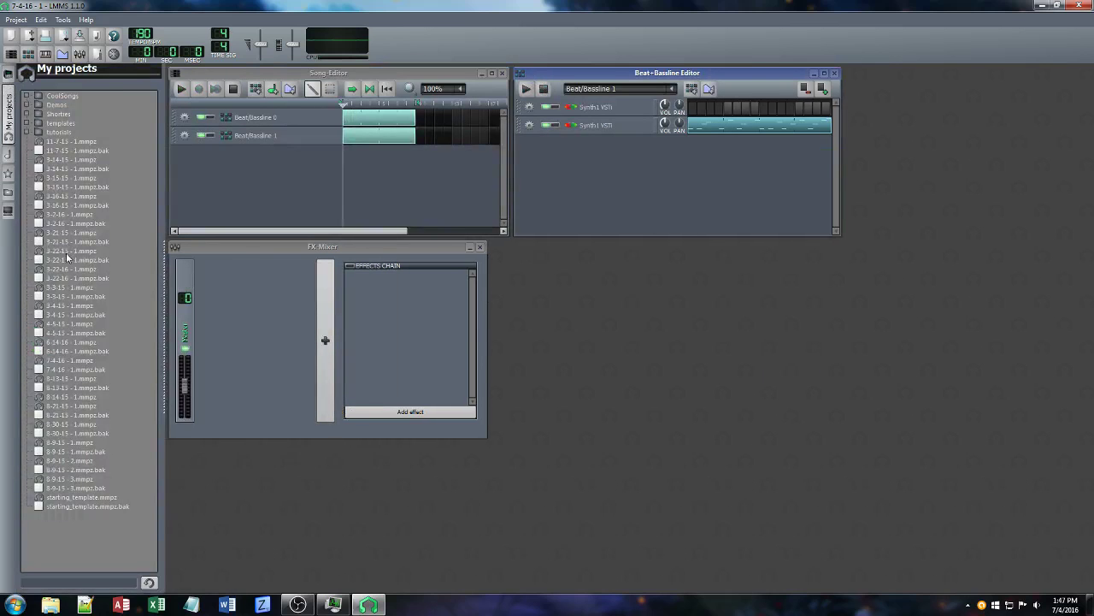
left_click(8, 154)
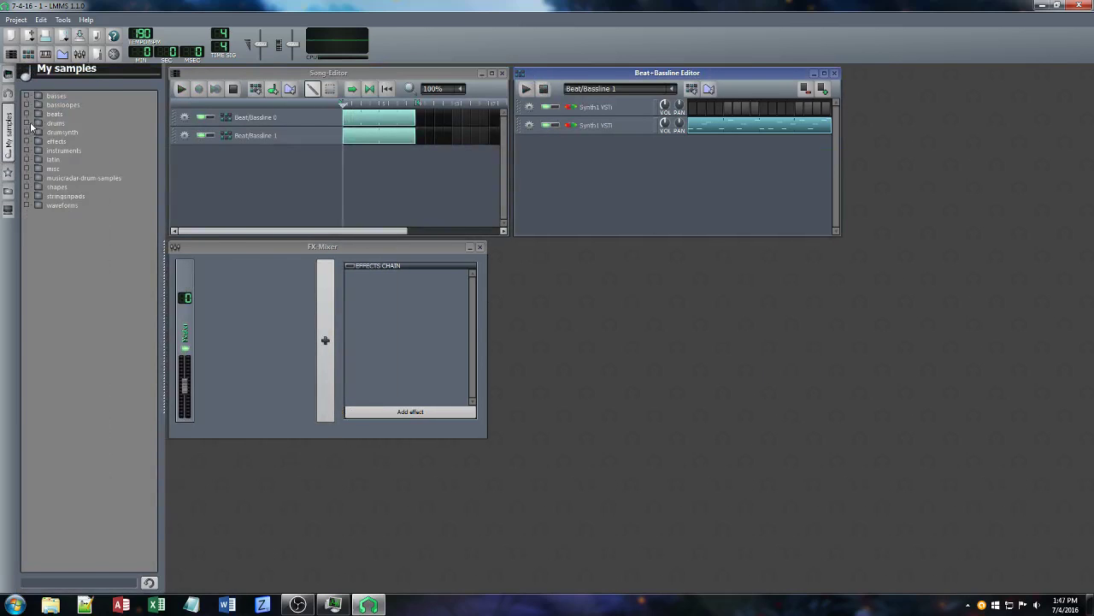
left_click(28, 124)
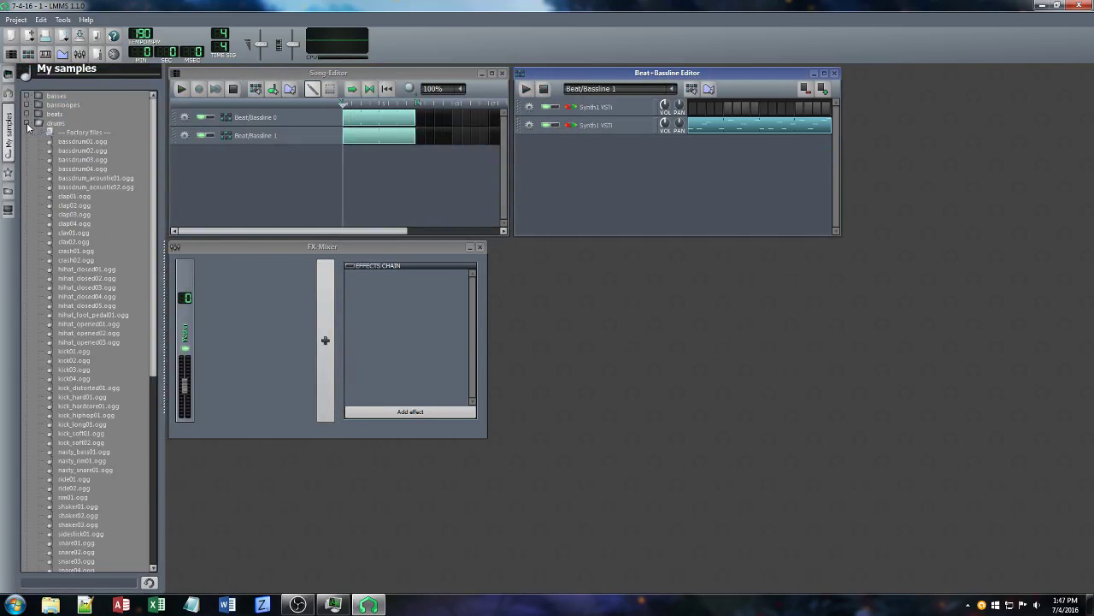
left_click(96, 179)
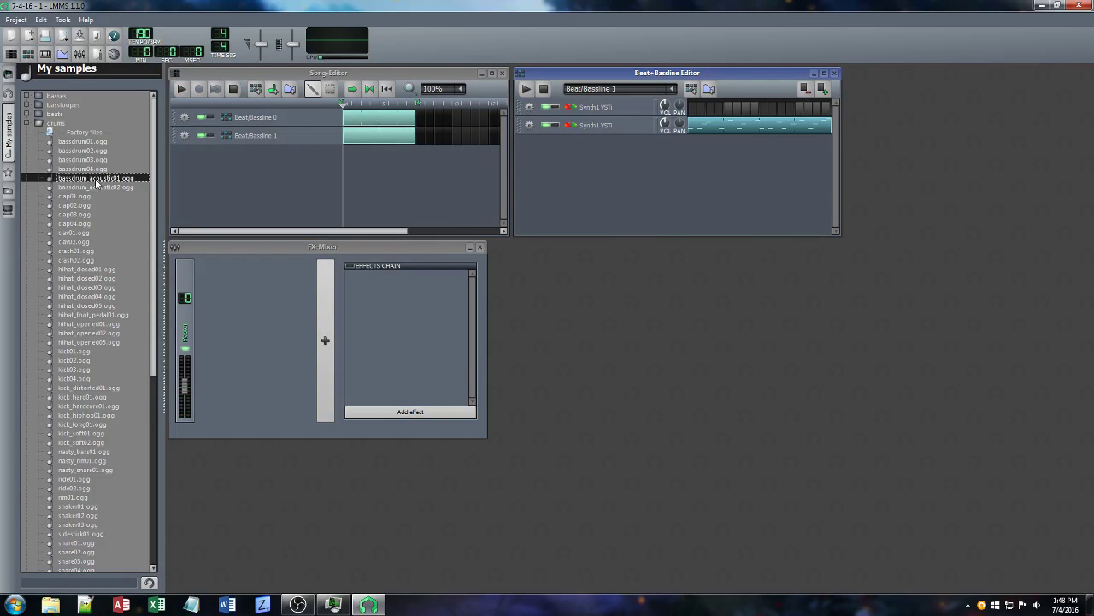
left_click(104, 188)
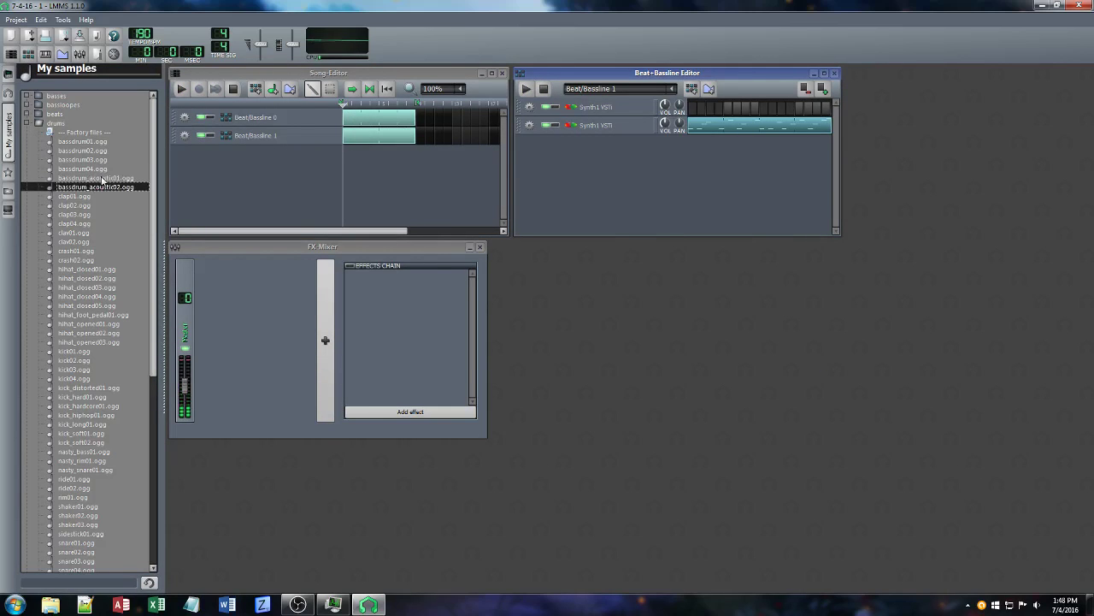
left_click(102, 178)
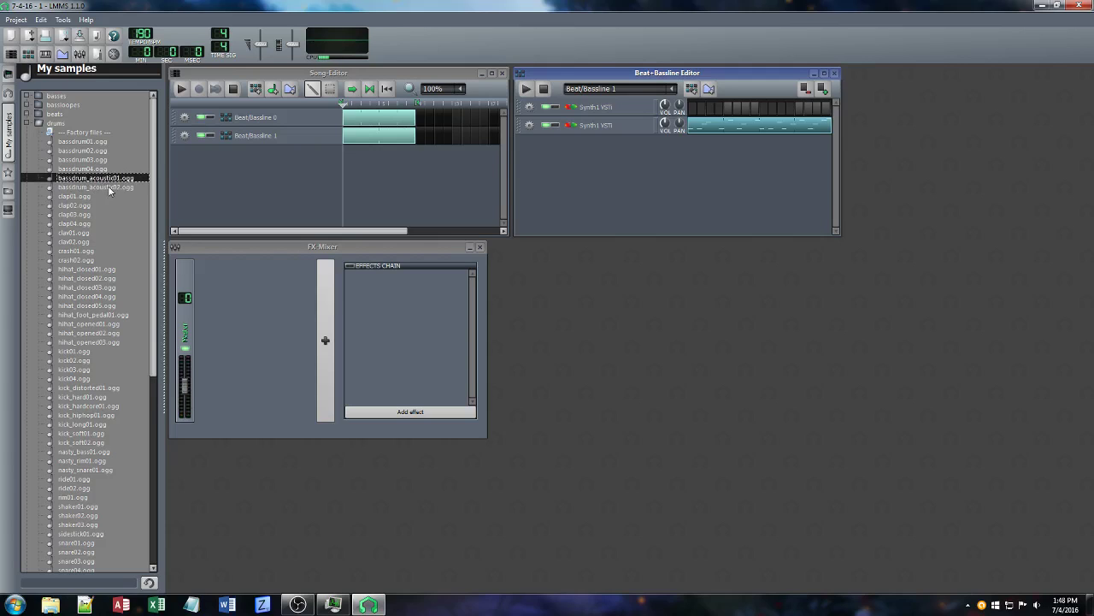
left_click(108, 187)
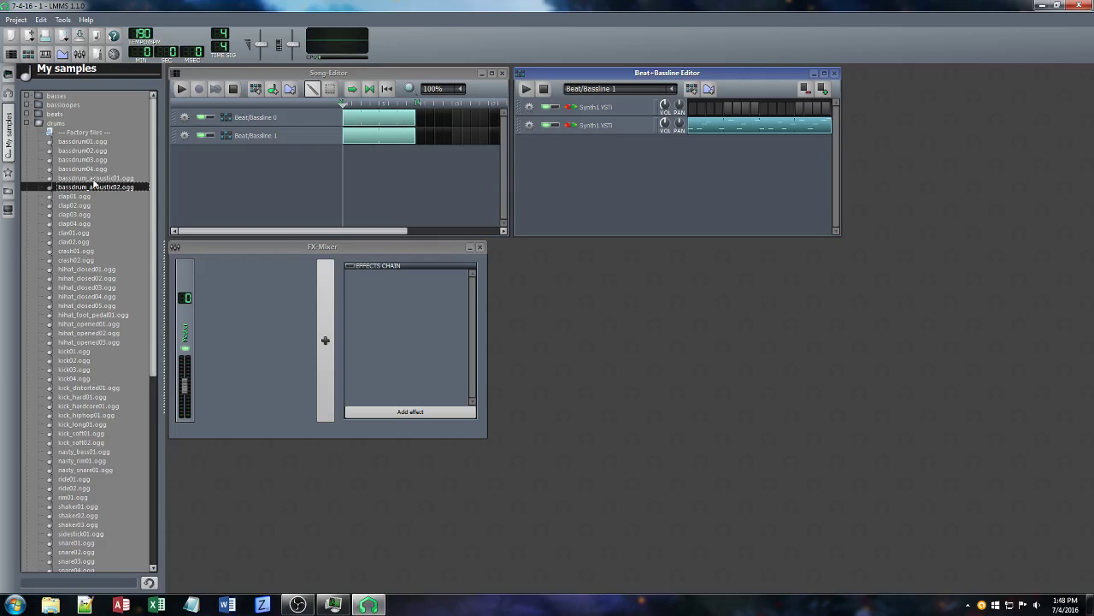
left_click(94, 179)
Add a new beat/bassline and load bassdrum_acoustic01.ogg and hihat_closed01.ogg into it as sample tracks
left_click(691, 89)
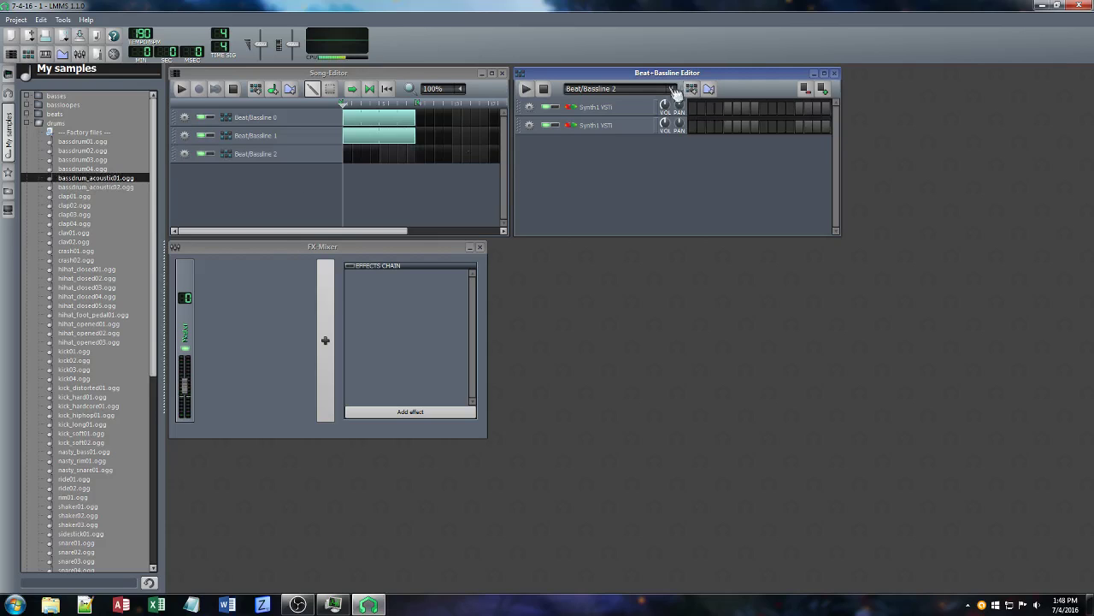
left_click_drag(101, 181, 687, 183)
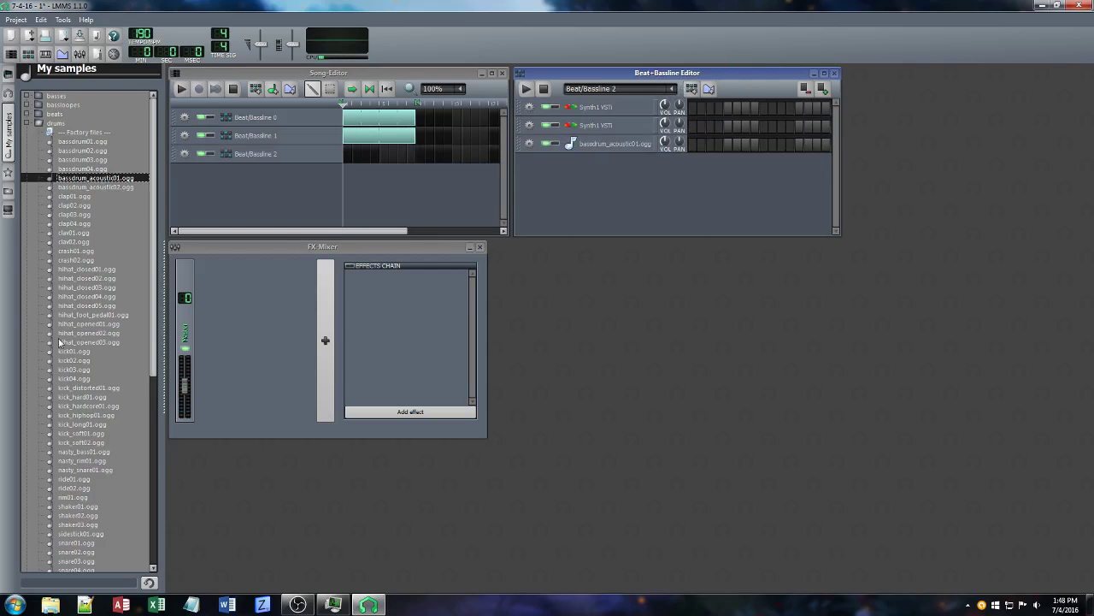
left_click(94, 332)
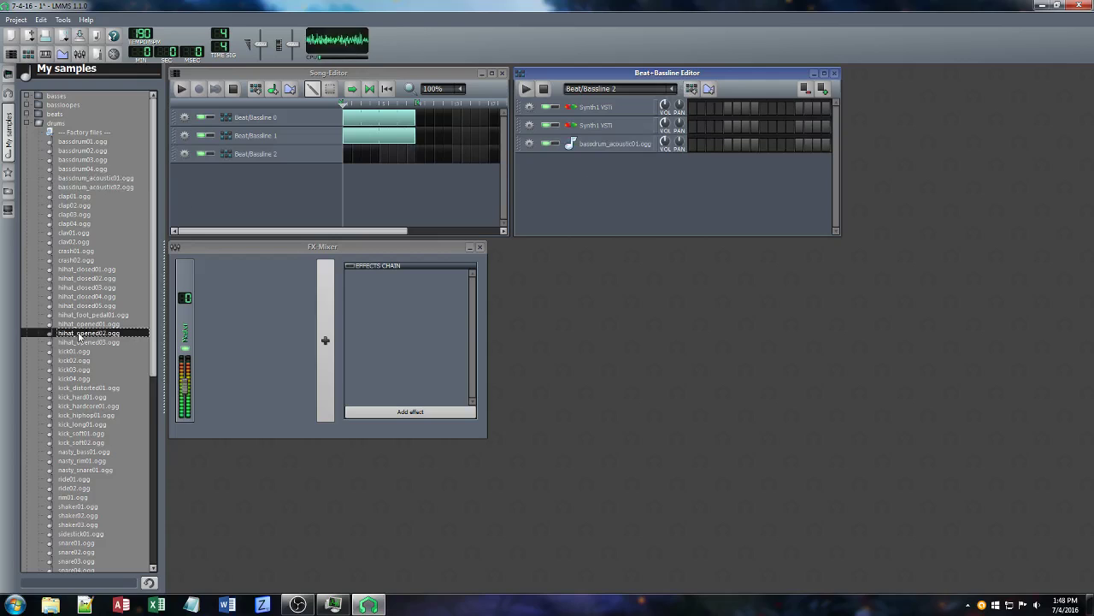
left_click(90, 270)
left_click_drag(87, 274, 620, 206)
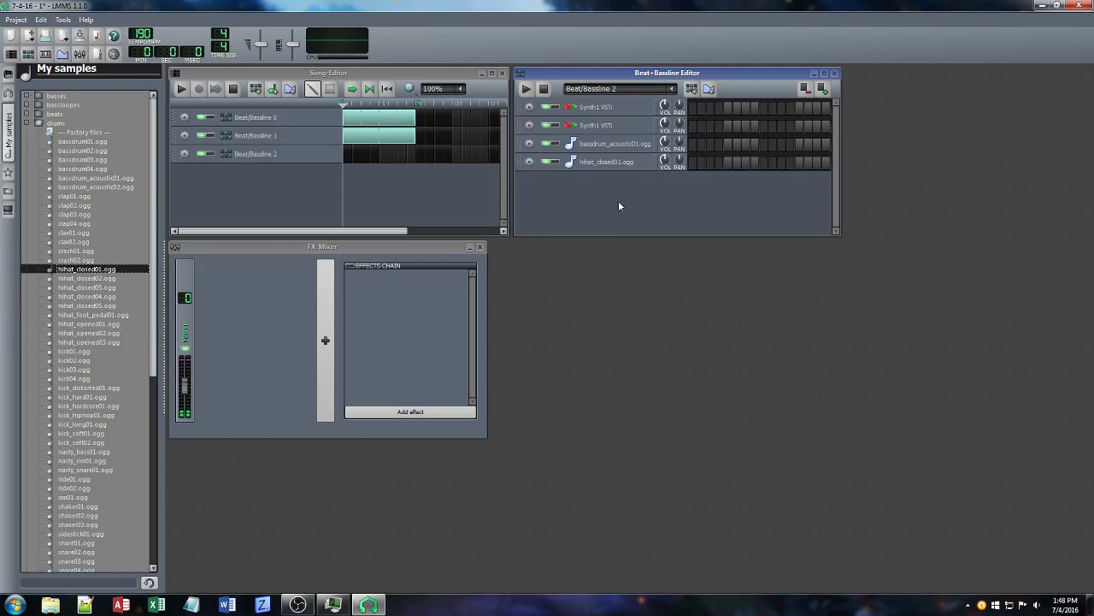
Audition nasty_snare01.ogg and several numbered snare samples, and add snare03.ogg as a track in the beat/bassline
scroll(83, 351, "down", 3)
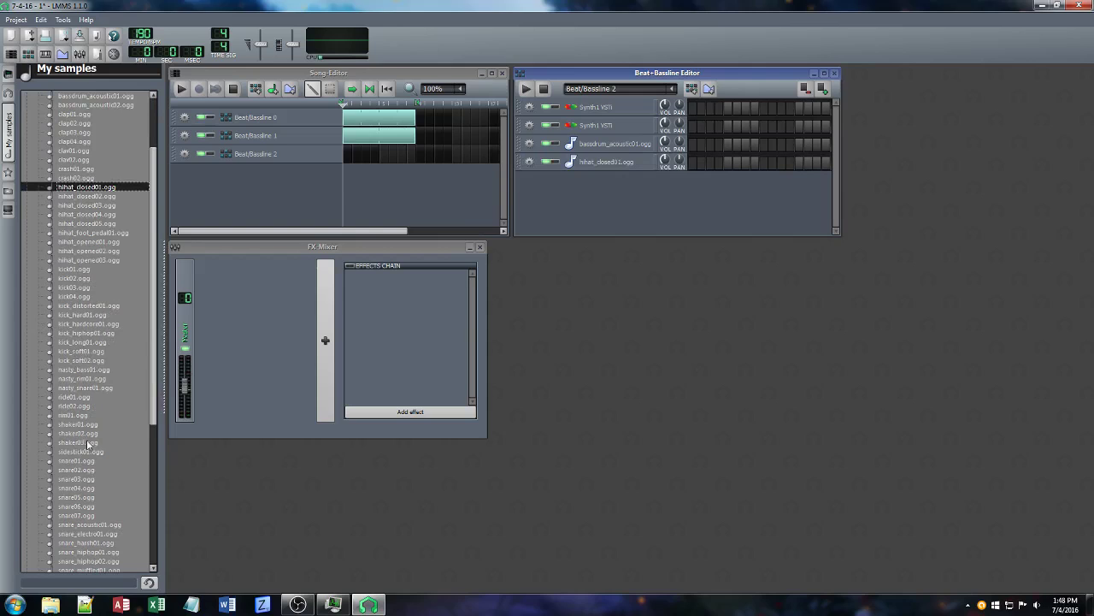
left_click(106, 387)
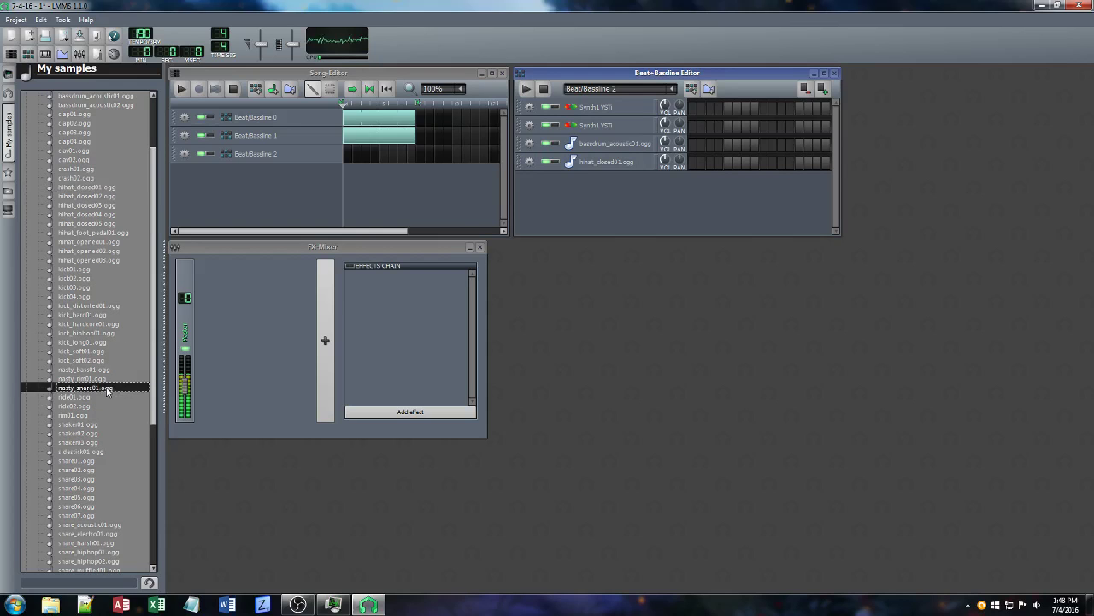
scroll(106, 387, "down", 2)
left_click(89, 415)
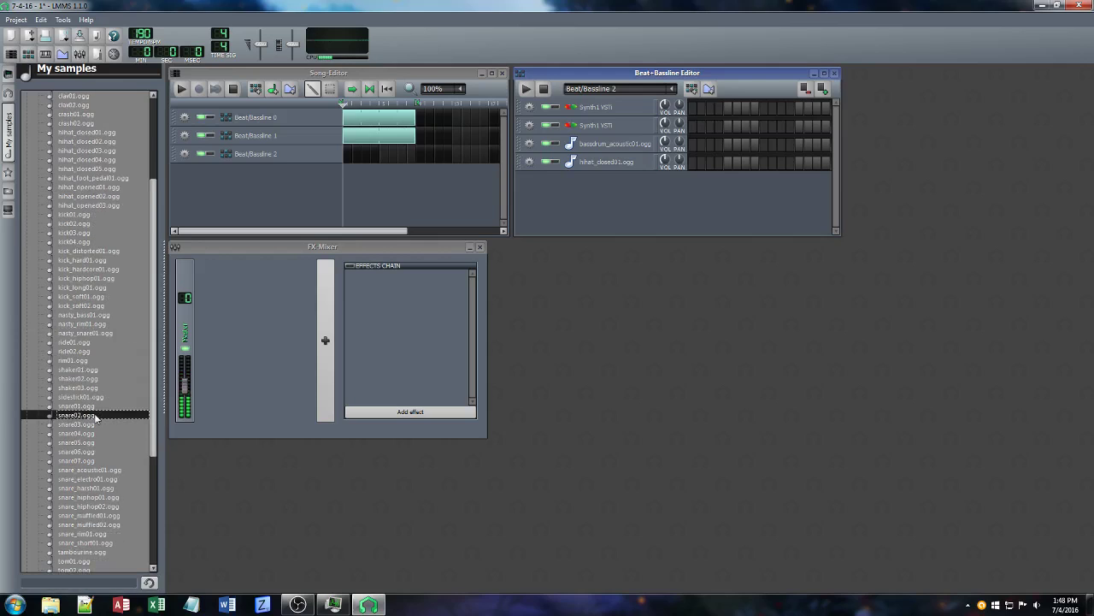
left_click(89, 406)
left_click(77, 423)
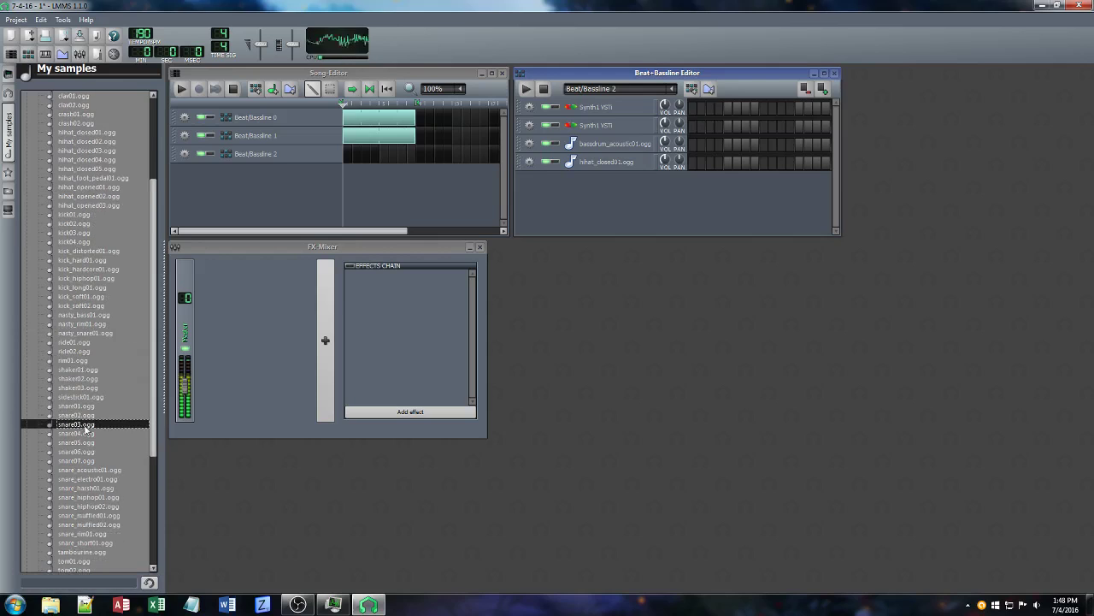
left_click_drag(74, 426, 659, 195)
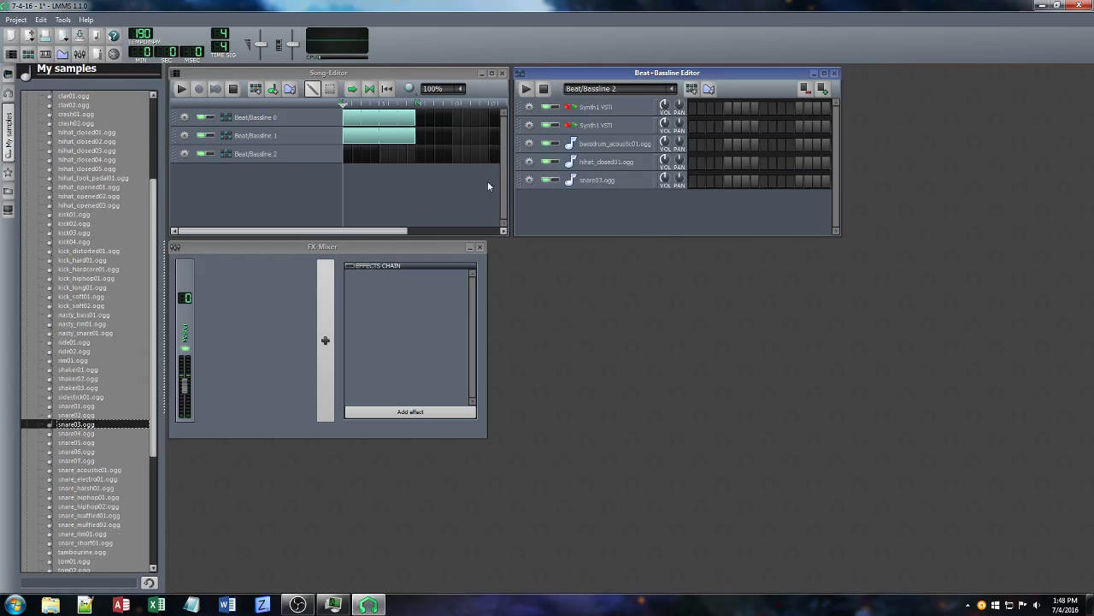
Move the bass drum track below the snare and add hihat_closed02.ogg as a track above hihat_closed01.ogg
left_click_drag(522, 147, 520, 190)
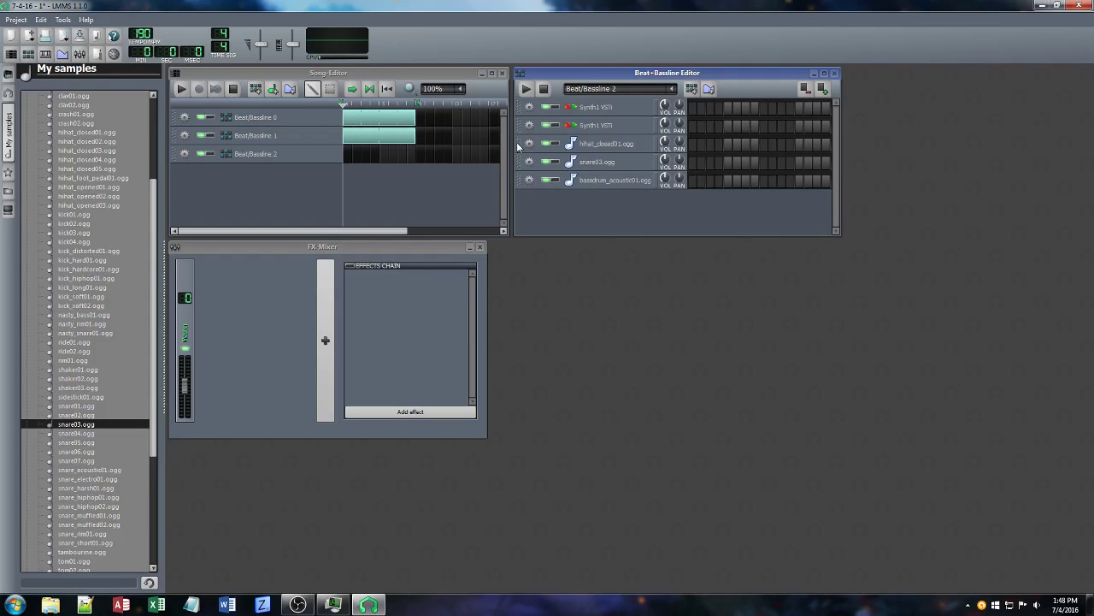
left_click(101, 142)
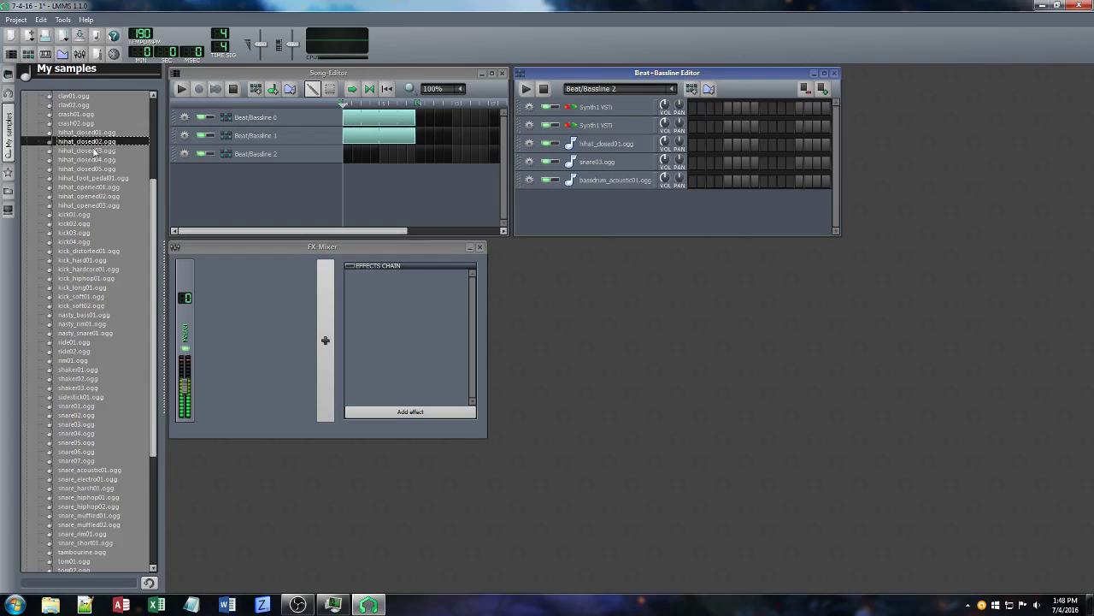
left_click_drag(103, 143, 522, 153)
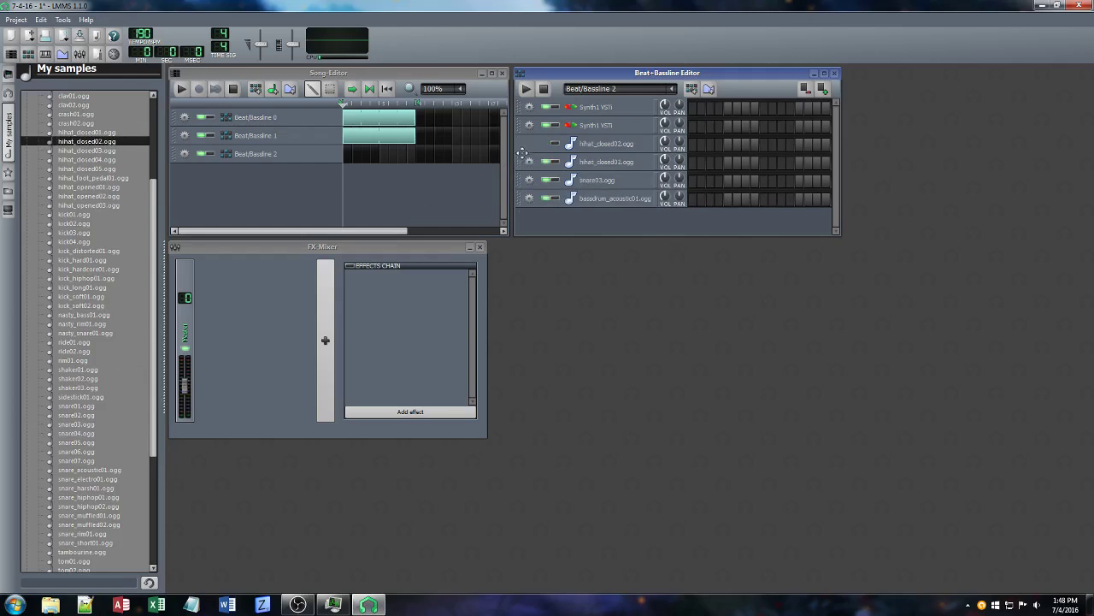
Place a bass drum hit on step 1 and a hihat_closed02 hit on step 3, and preview the song and the beat
left_click(695, 200)
left_click(709, 146)
left_click(181, 89)
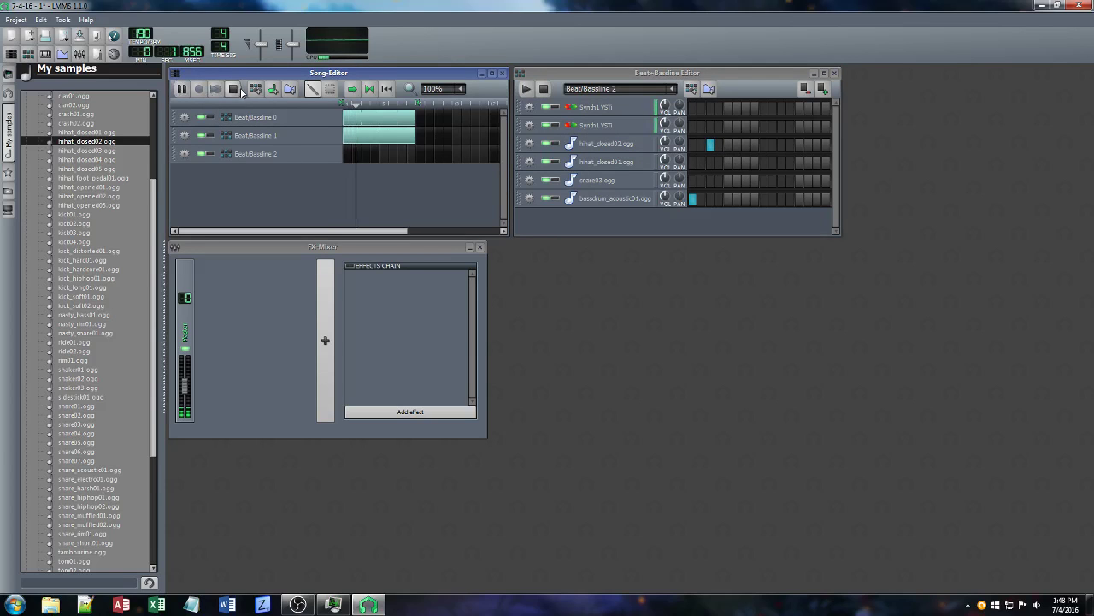
left_click(237, 91)
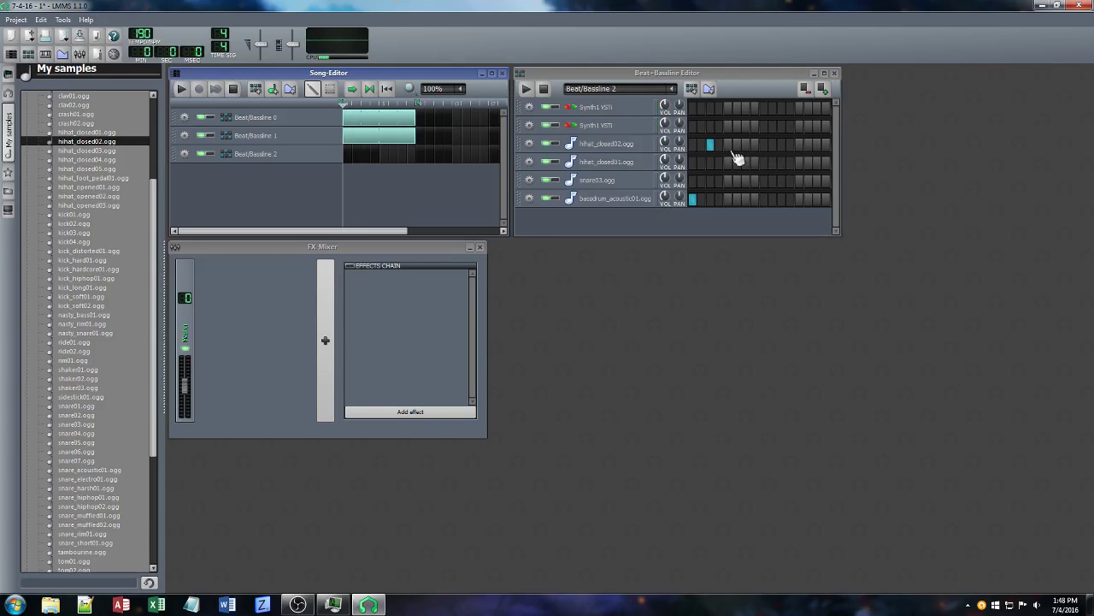
left_click(526, 89)
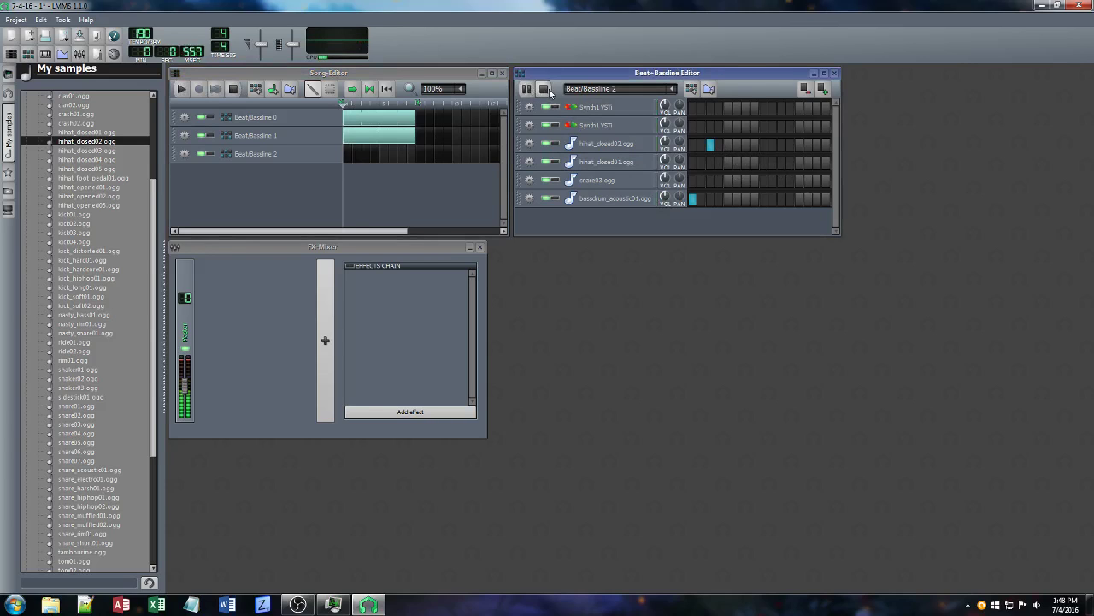
left_click(543, 88)
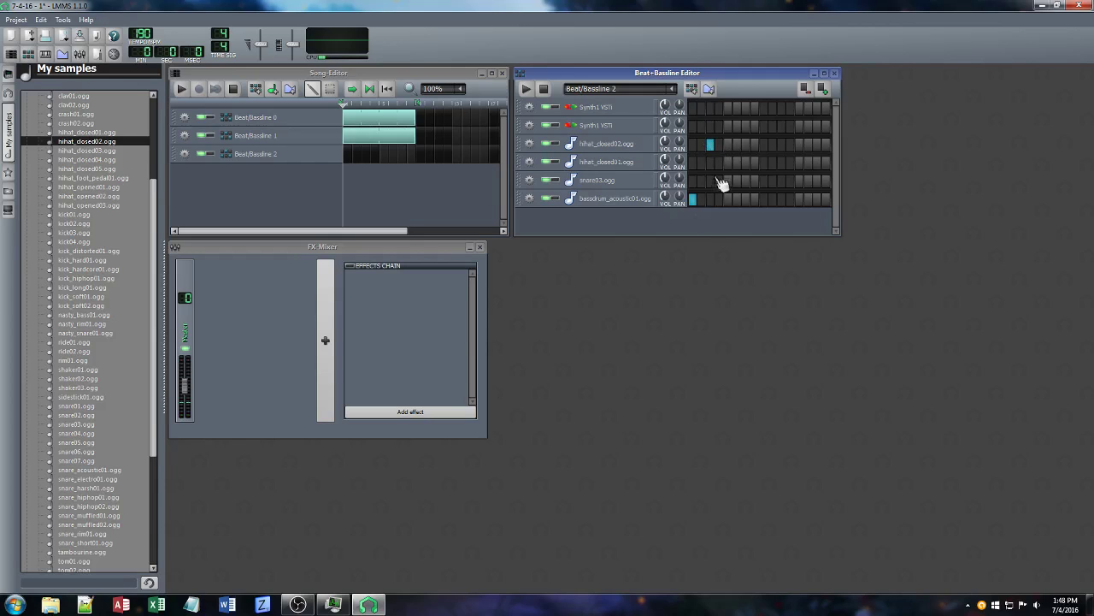
Look over the bass drum track's volume envelope settings and close its instrument window
left_click(630, 199)
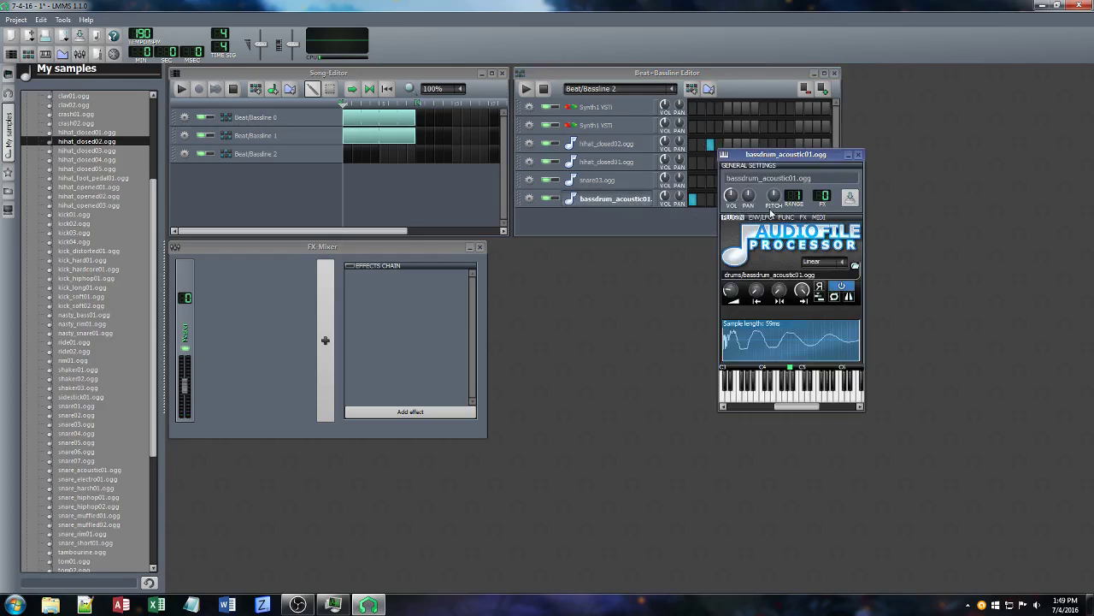
left_click(763, 217)
left_click_drag(781, 267, 796, 272)
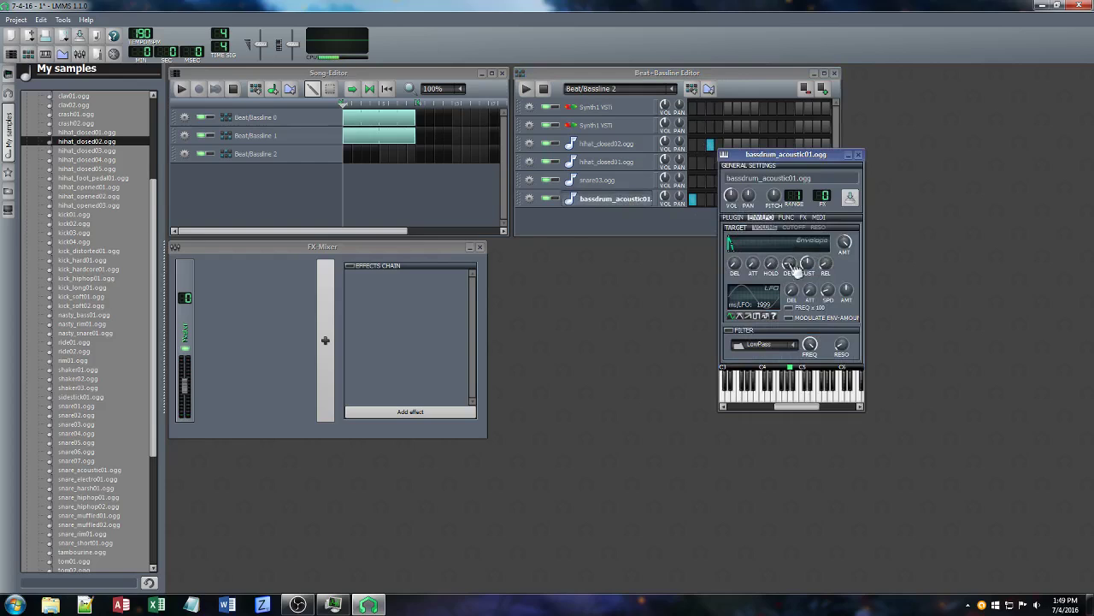
left_click(858, 155)
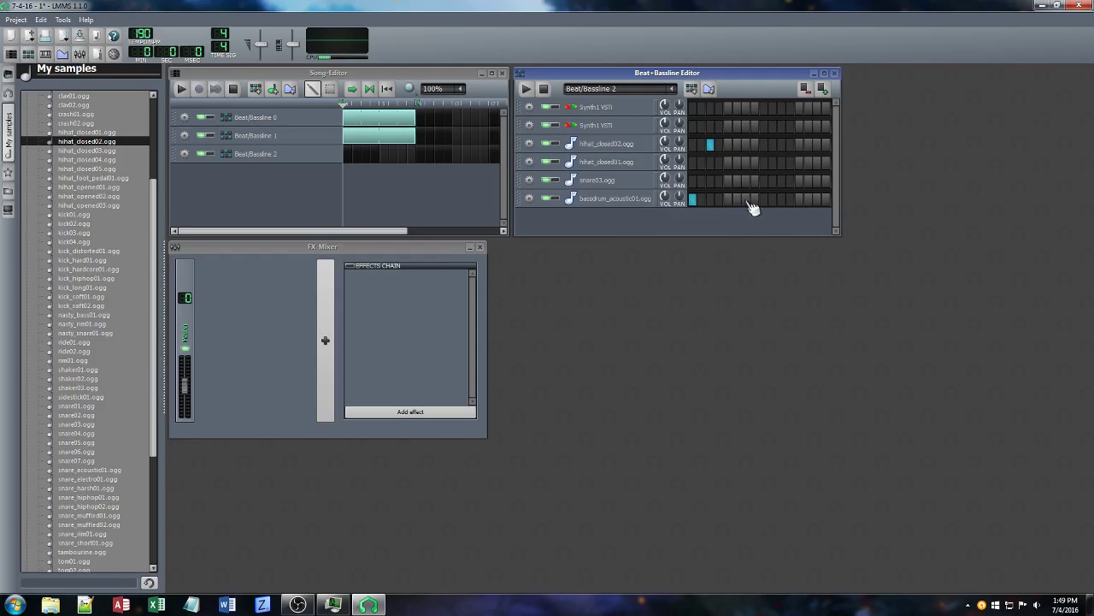
Add bass drum on step 7, snare on 9 and 15, hihat_closed01 on 11 and hihat_closed02 on 13, and preview the beat
left_click(781, 163)
left_click(819, 182)
left_click(529, 94)
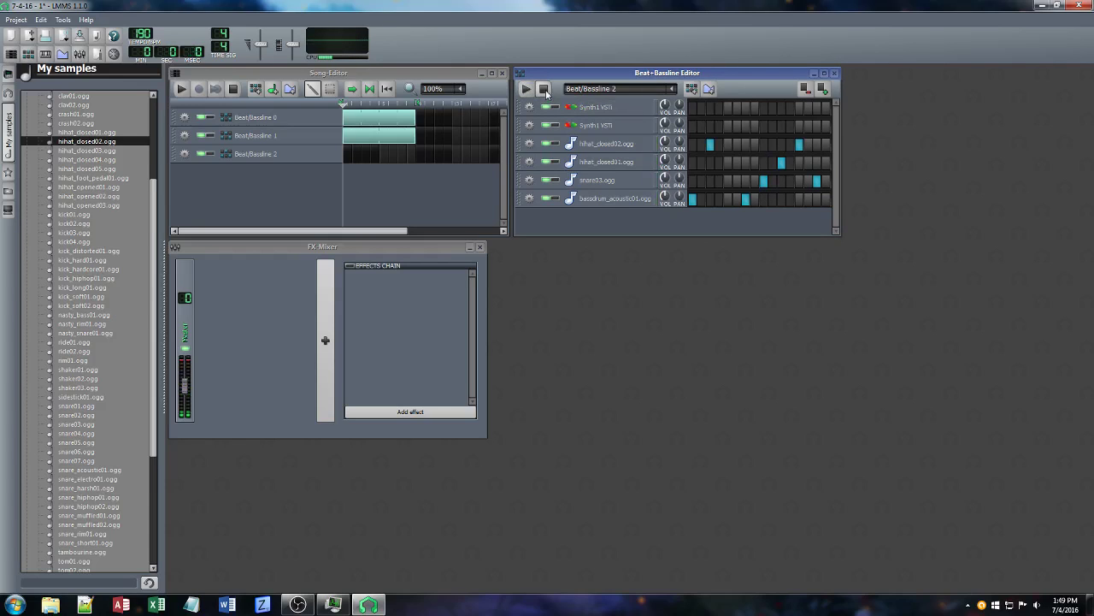
left_click(545, 92)
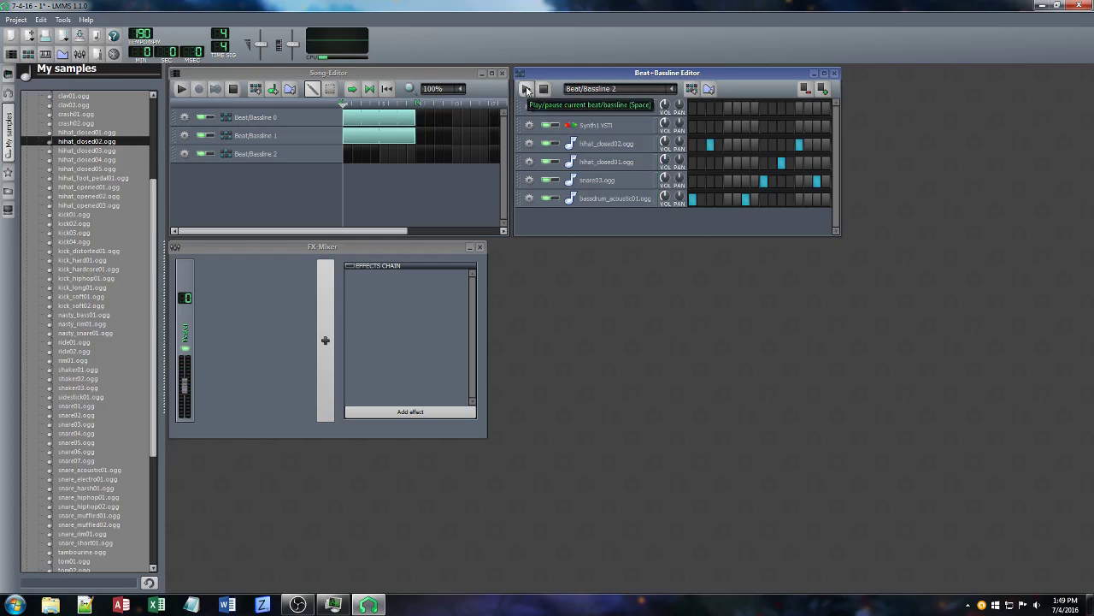
left_click(526, 90)
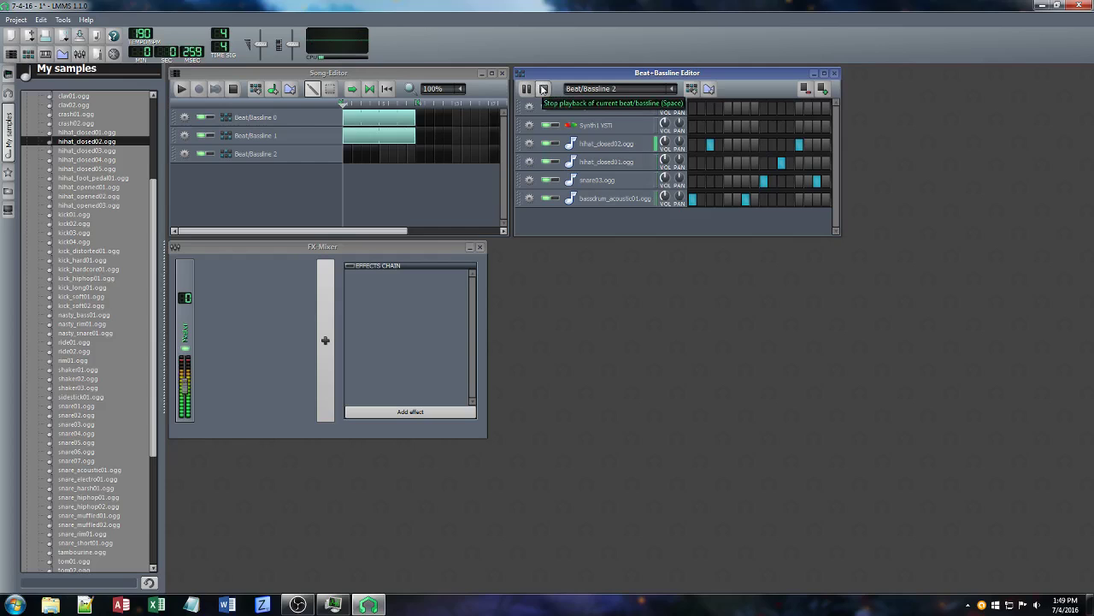
left_click(542, 88)
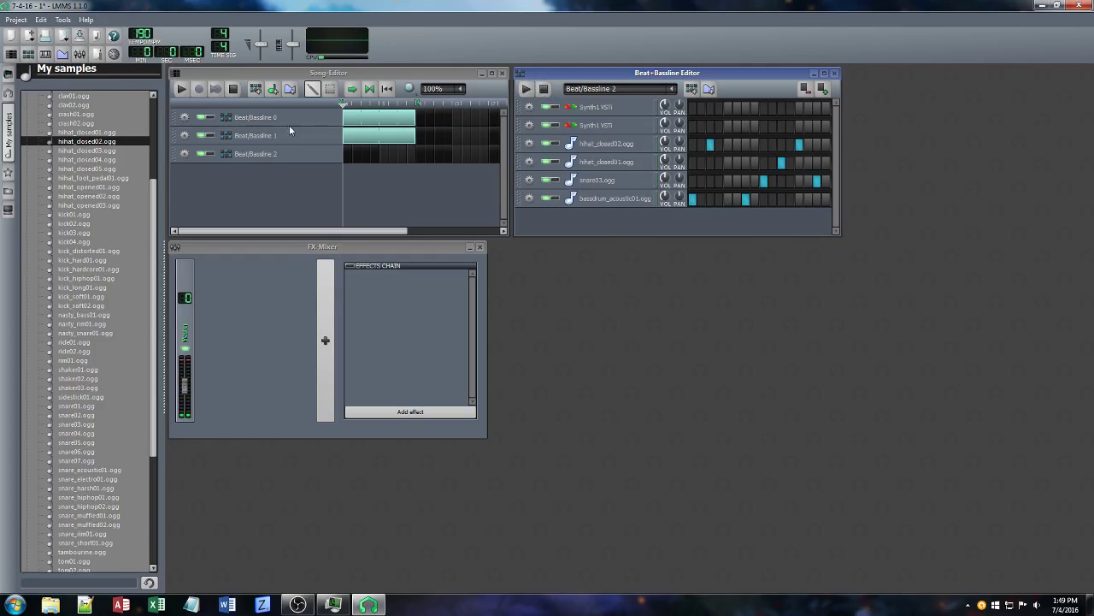
Add a new channel to the FX mixer and rename it drum
left_click(79, 55)
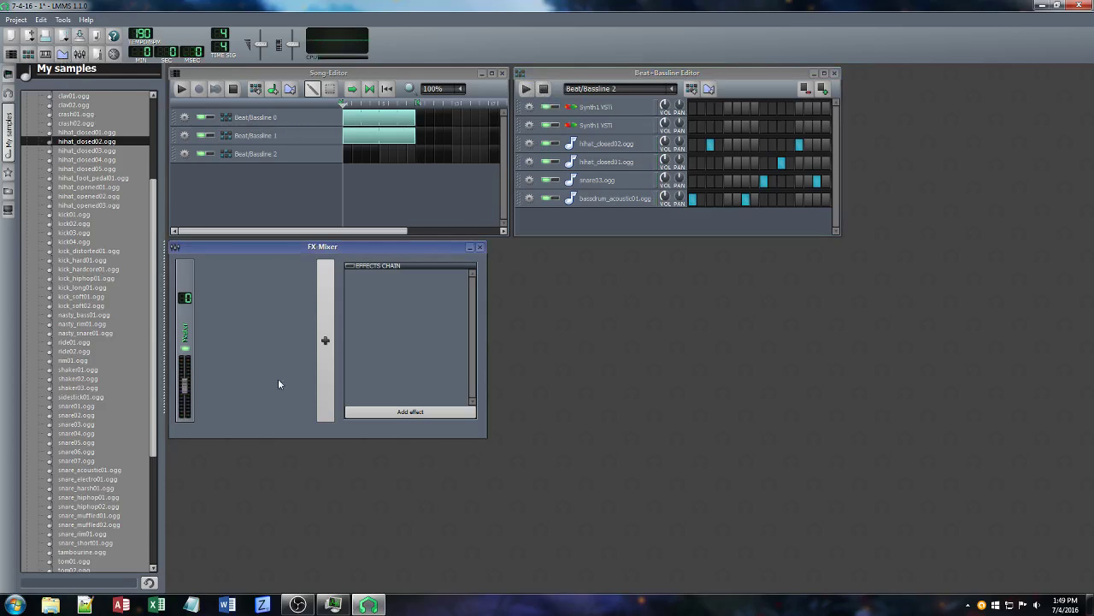
left_click(325, 341)
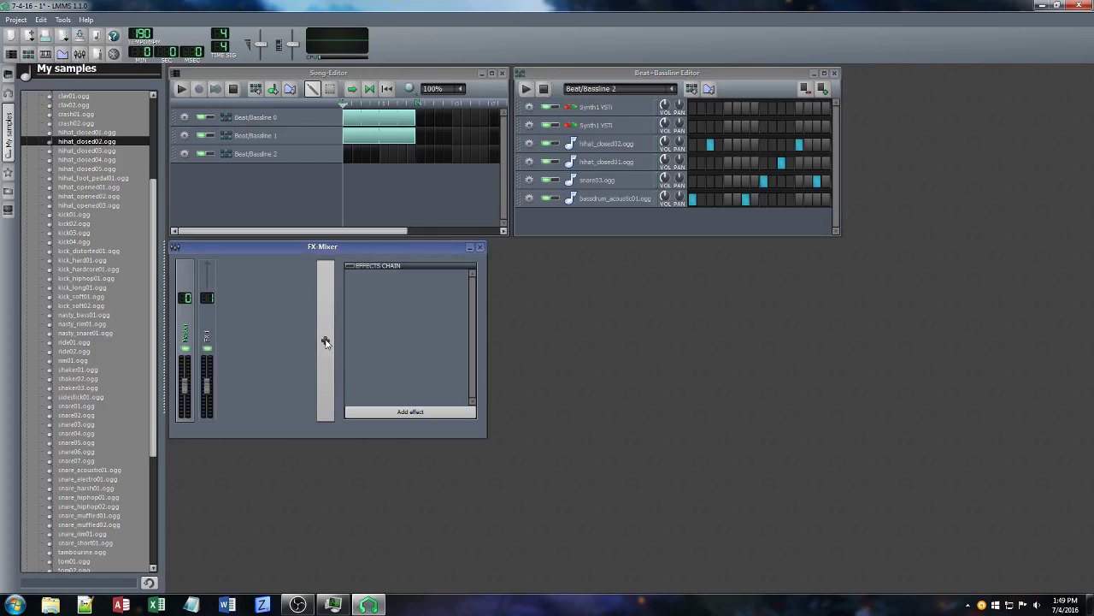
left_click(206, 342)
right_click(206, 323)
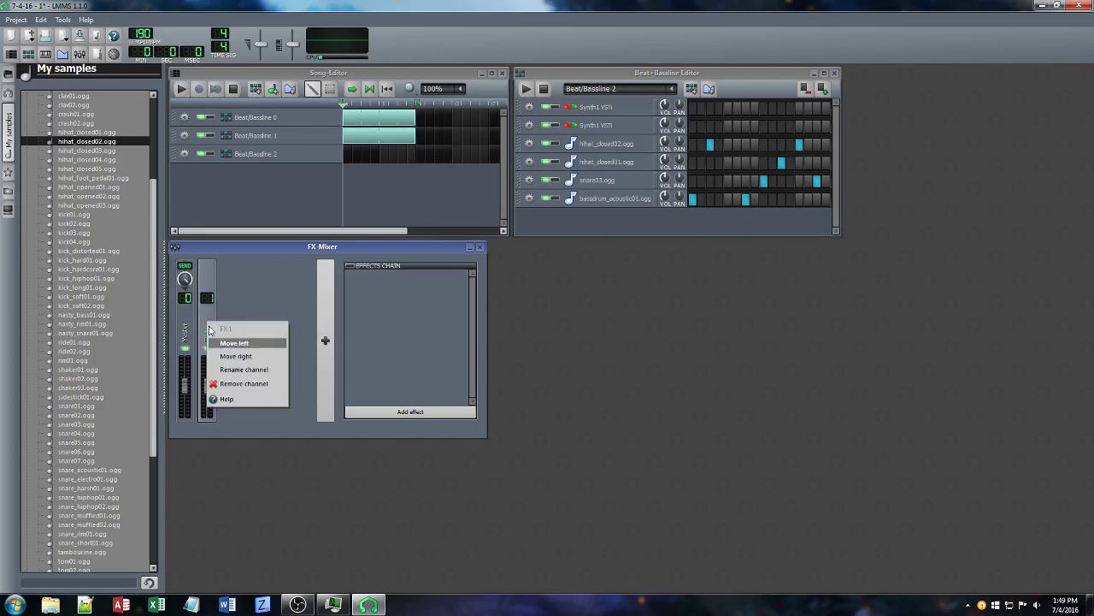
left_click(240, 370)
type("drum")
key("Return")
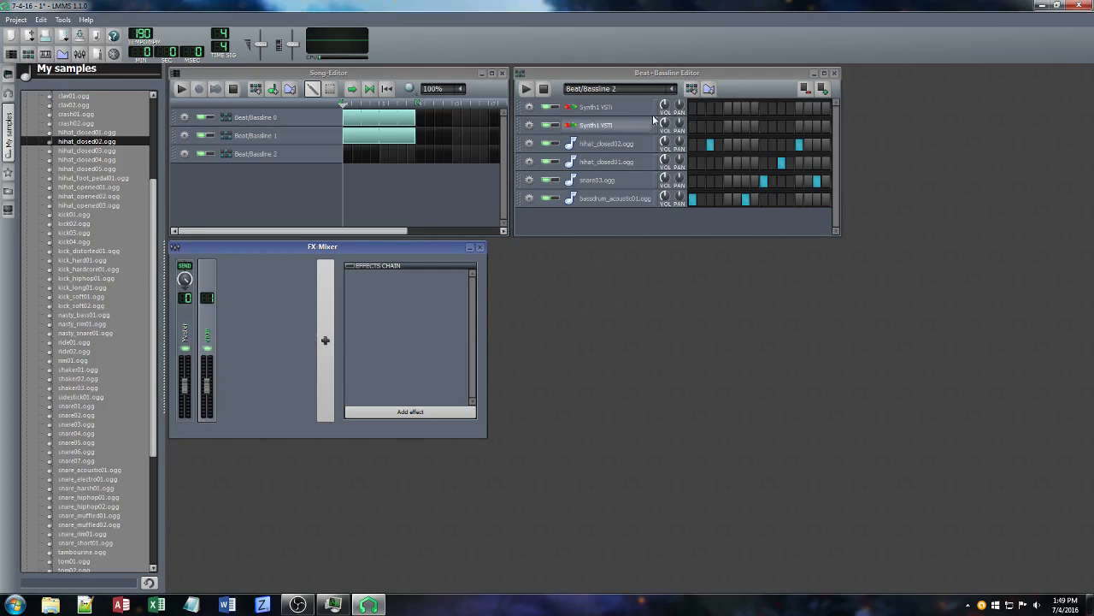
Route the hihat_closed02, hihat_closed01, snare03 and bassdrum_acoustic01 tracks to FX mixer channel 1
left_click(610, 144)
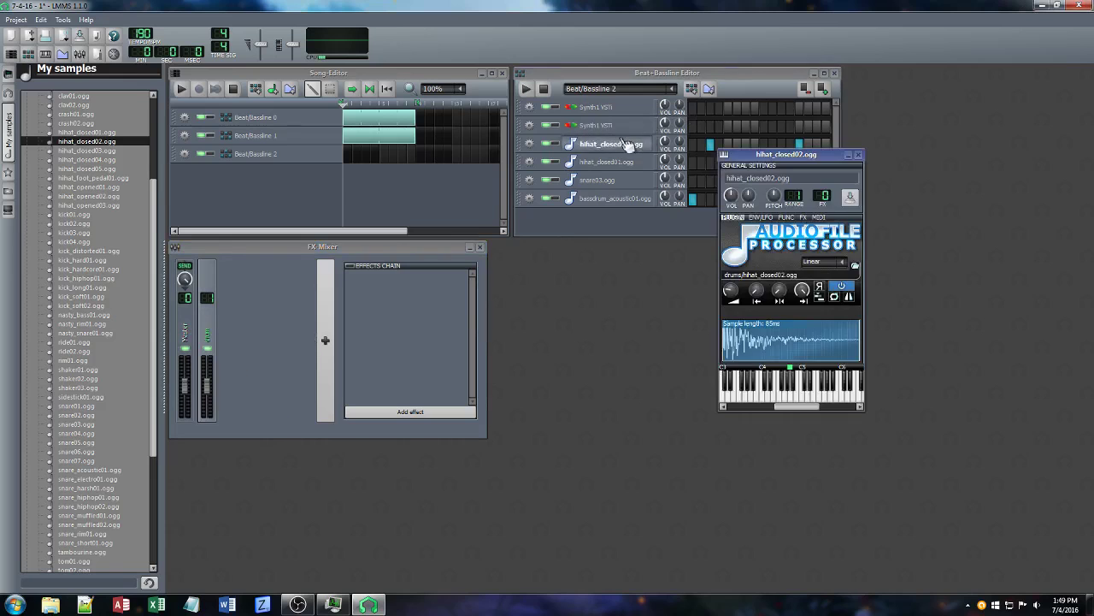
left_click(859, 156)
left_click(610, 162)
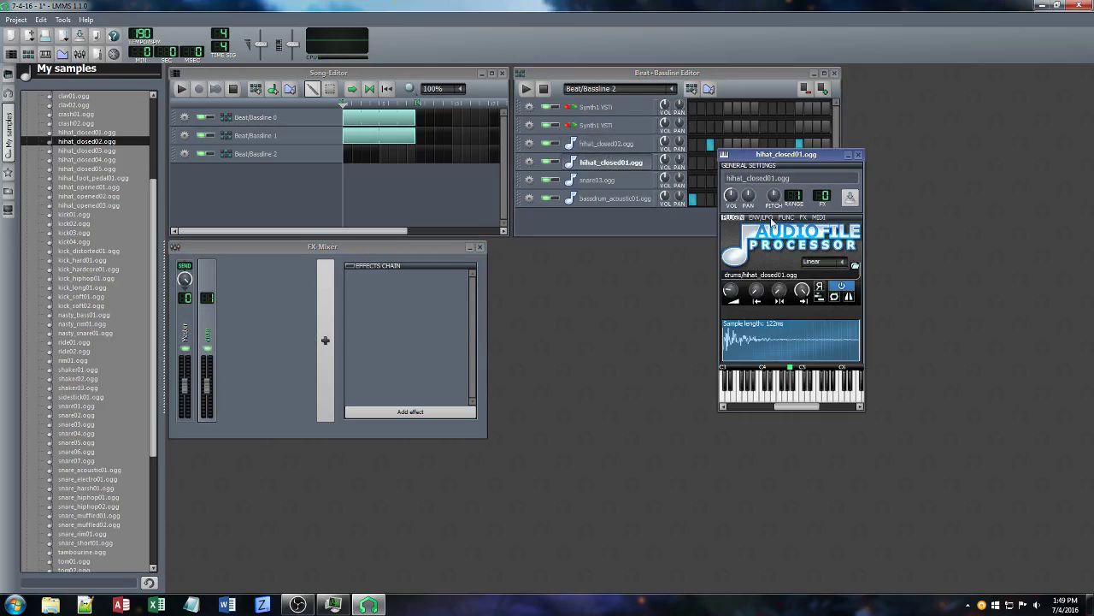
left_click(858, 155)
left_click(599, 180)
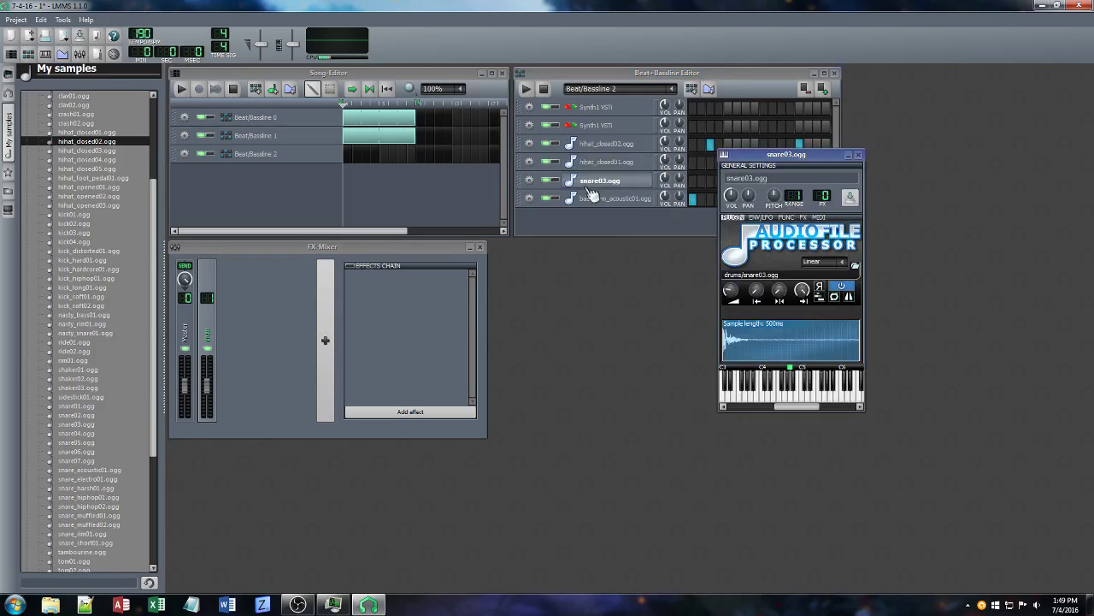
left_click(859, 155)
left_click(624, 198)
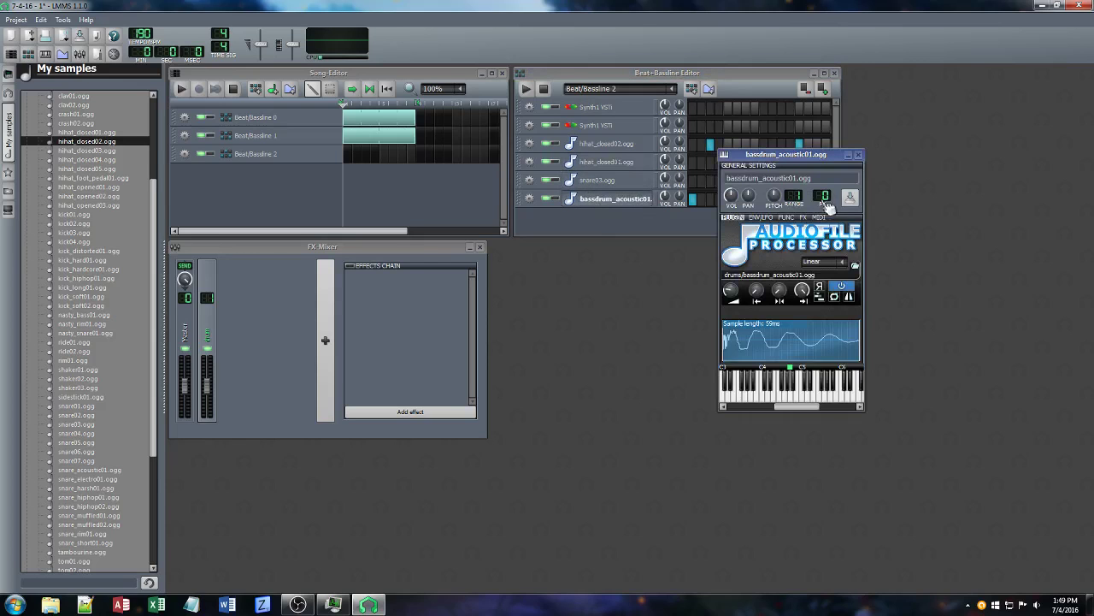
left_click(859, 156)
Adjust the decay of the hihat_closed02 track's volume envelope and close its instrument window
left_click(611, 144)
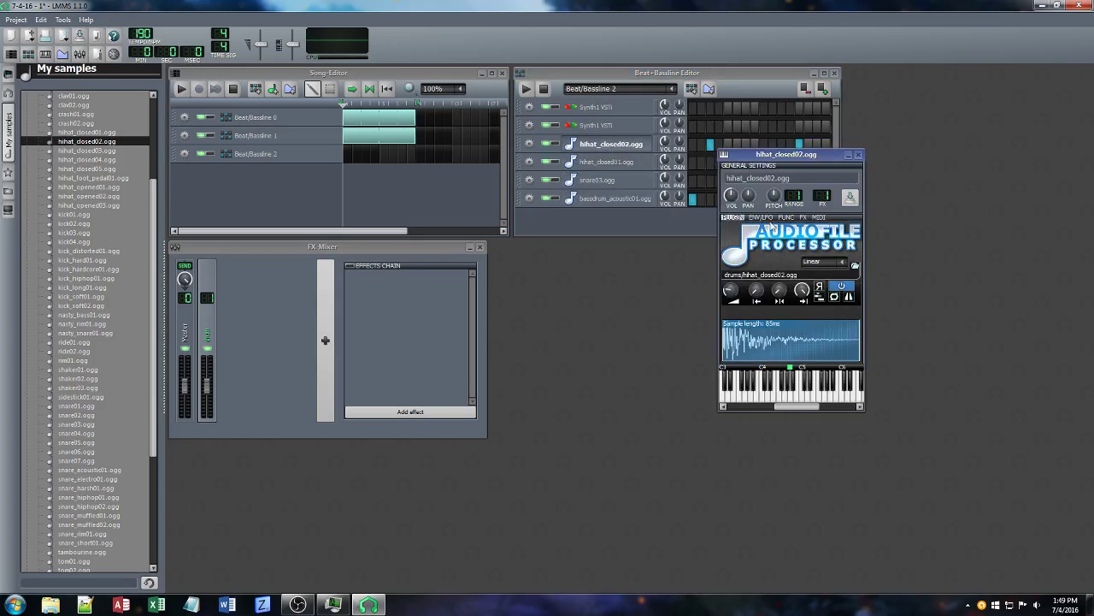
left_click(761, 217)
left_click_drag(783, 271, 783, 308)
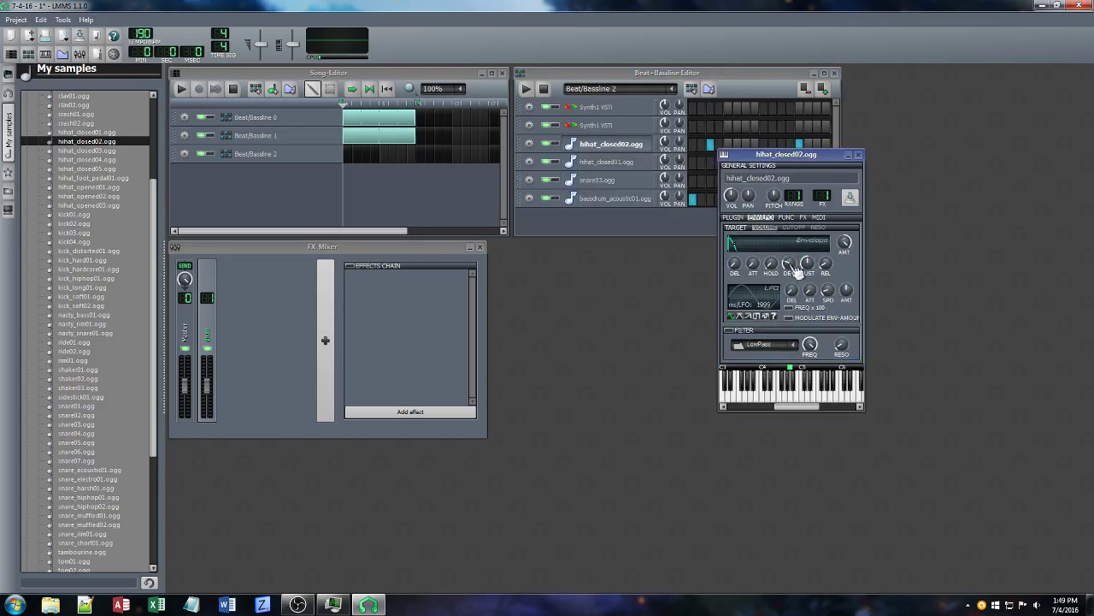
left_click(859, 155)
Adjust the hold and decay of the hihat_closed01 track's volume envelope and close its instrument window
left_click(568, 163)
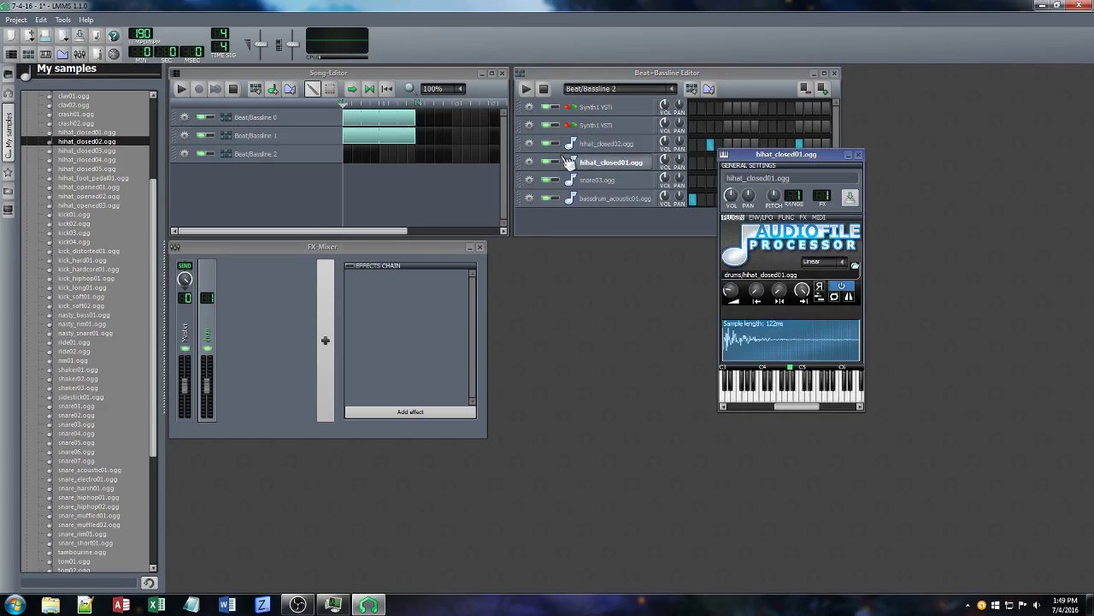
left_click(761, 218)
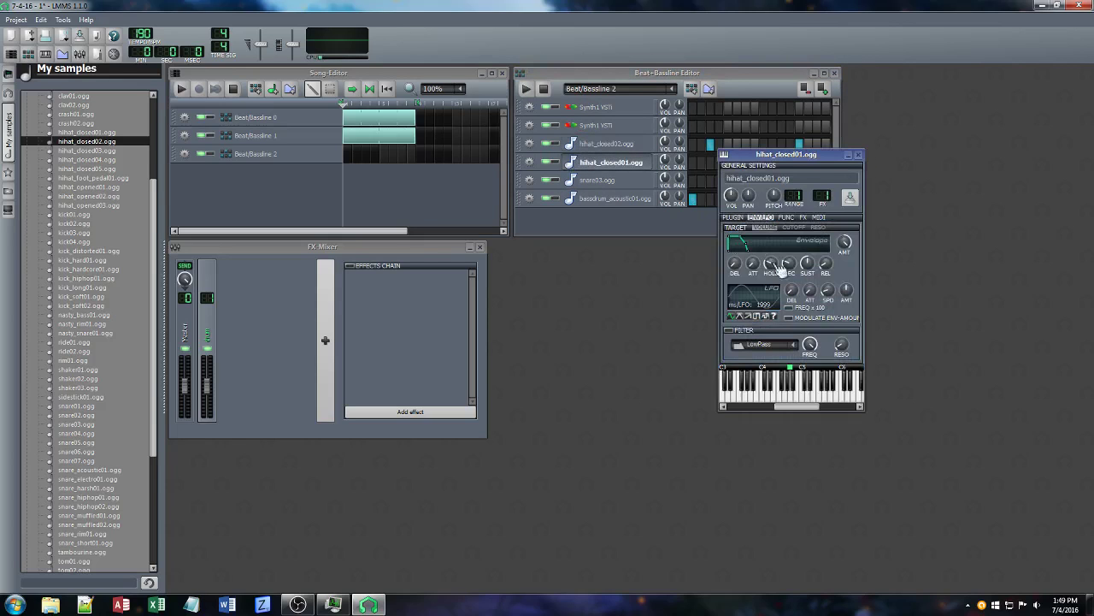
left_click_drag(777, 265, 789, 295)
left_click(858, 156)
Play the beat and lower the drum channel's fader in the FX mixer
left_click(526, 88)
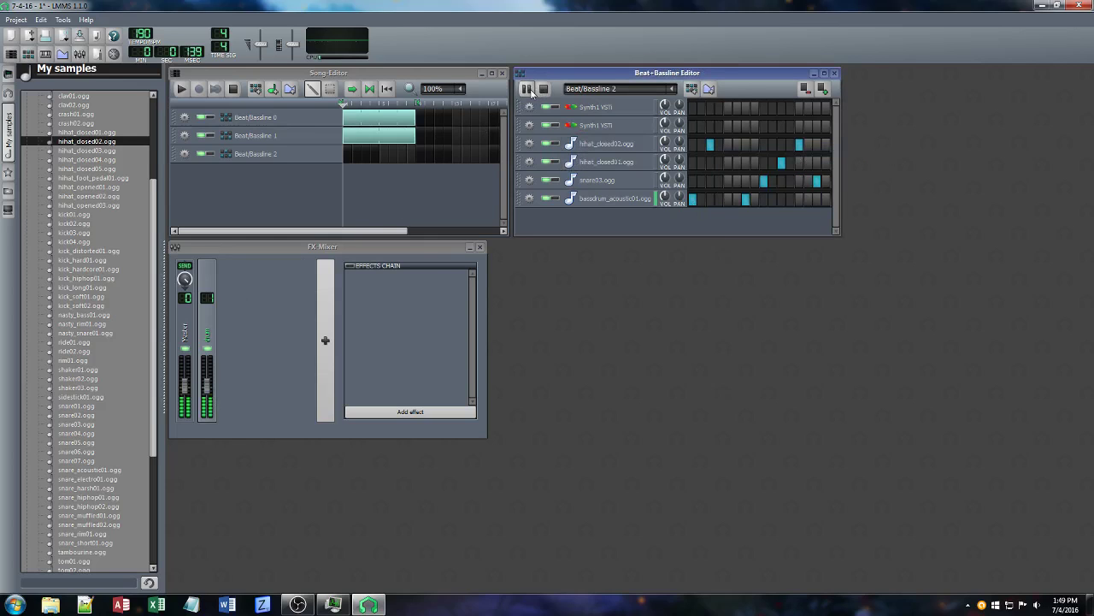
left_click(433, 413)
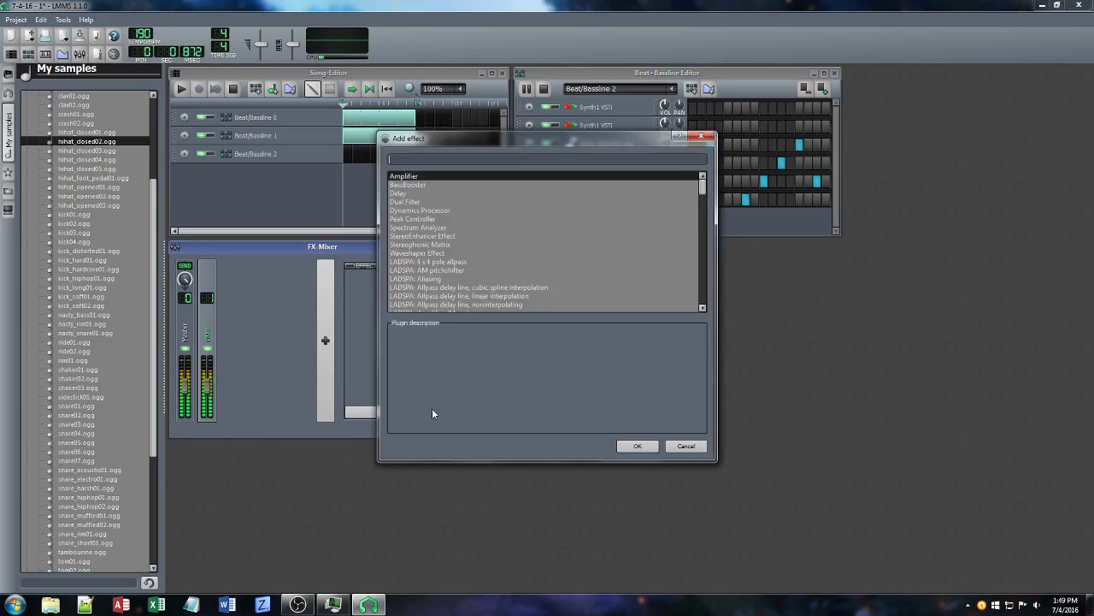
key("Escape")
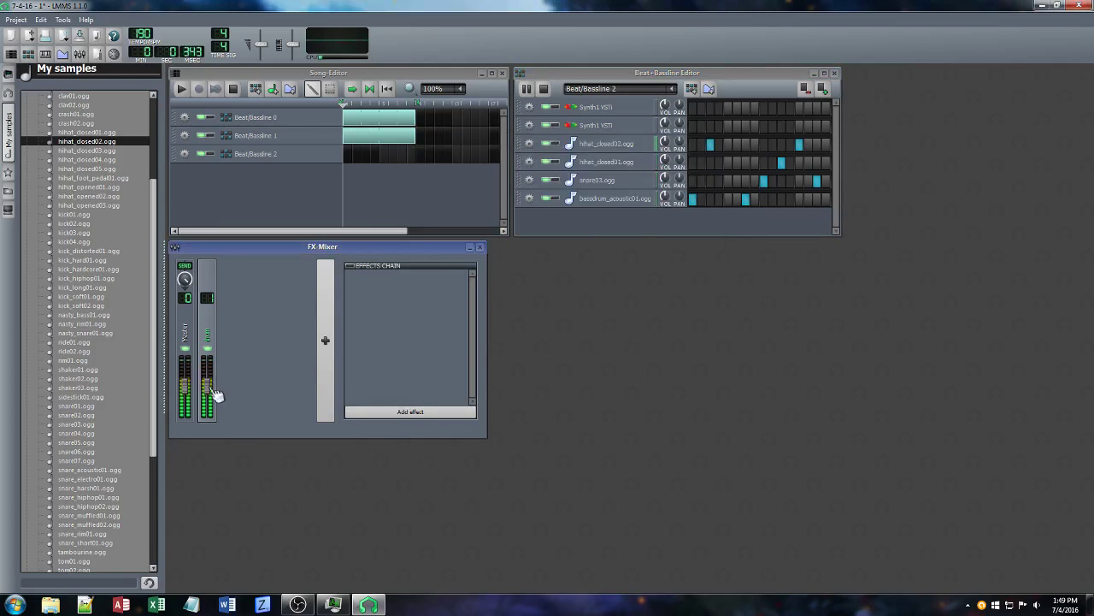
Add the COM_DensitymkII VST compressor to the drum channel's effects chain and save the project
left_click(393, 412)
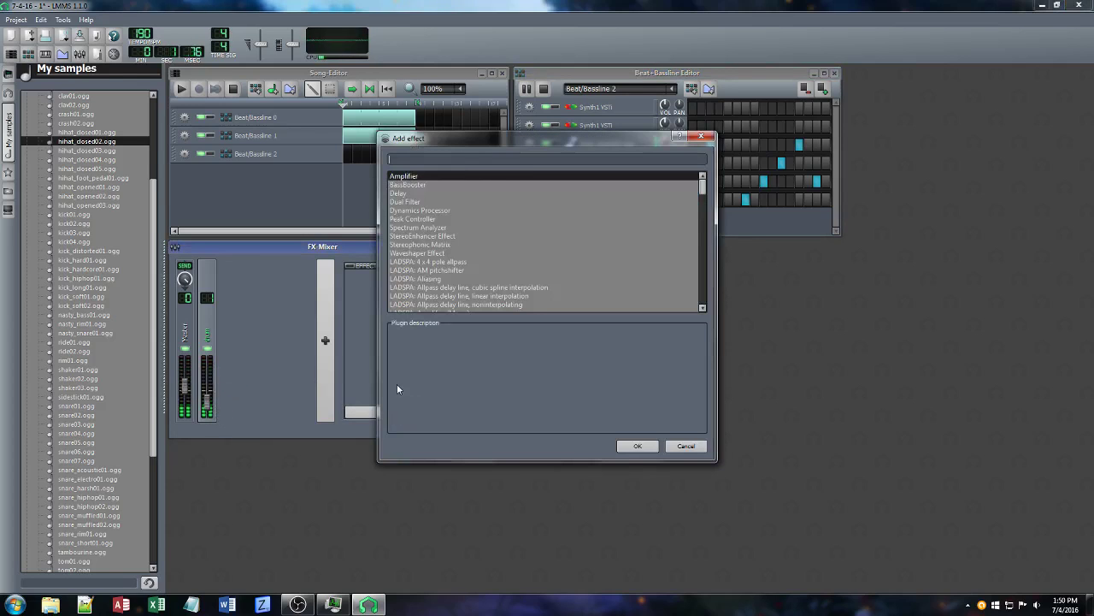
type("com")
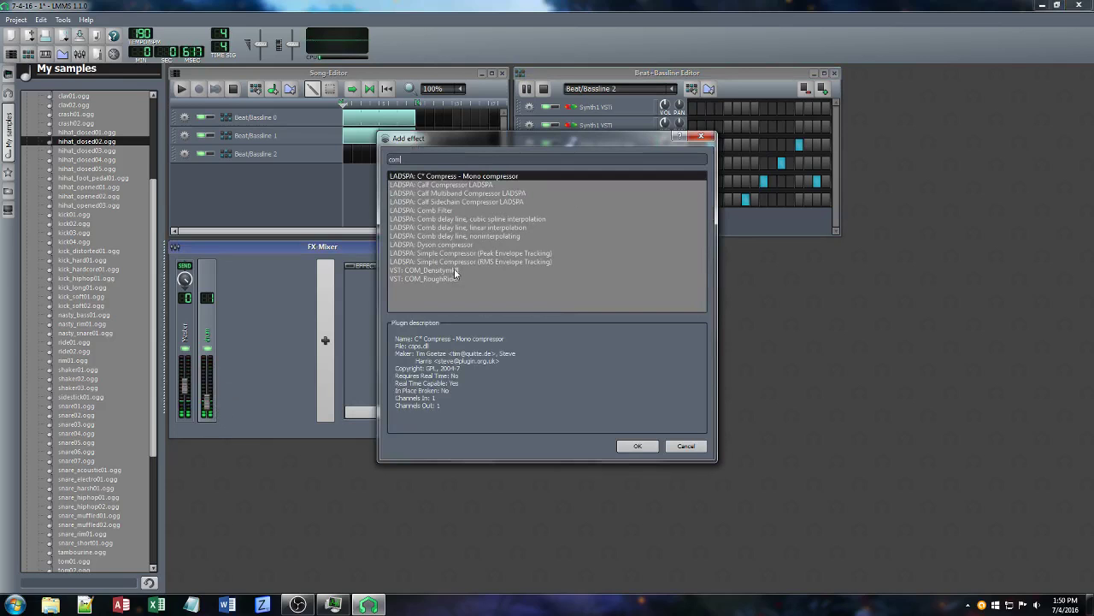
left_click(455, 271)
left_click(642, 450)
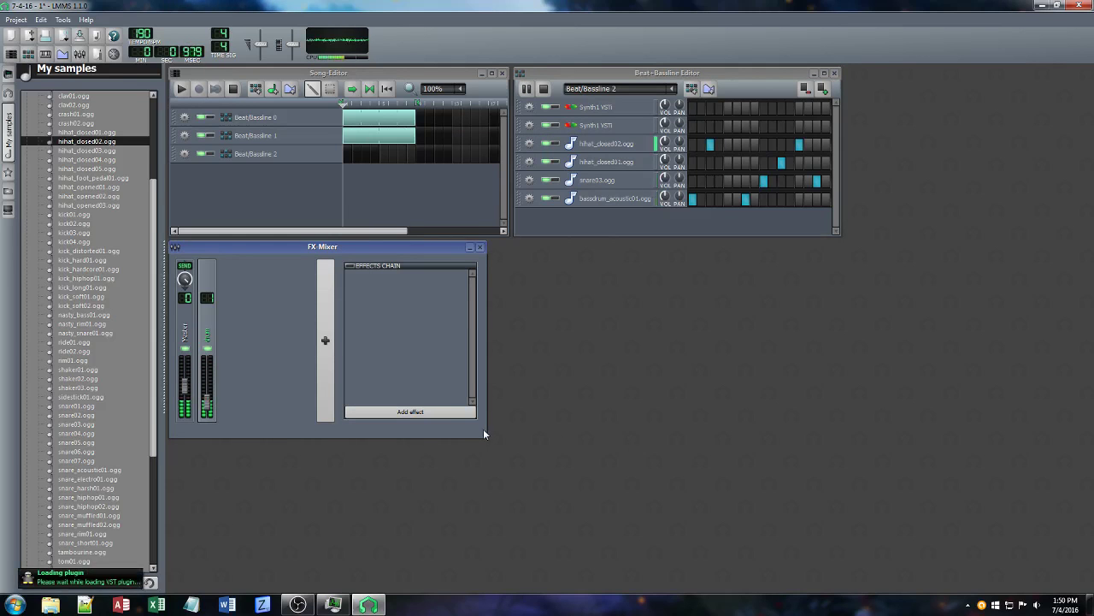
key("ctrl+s")
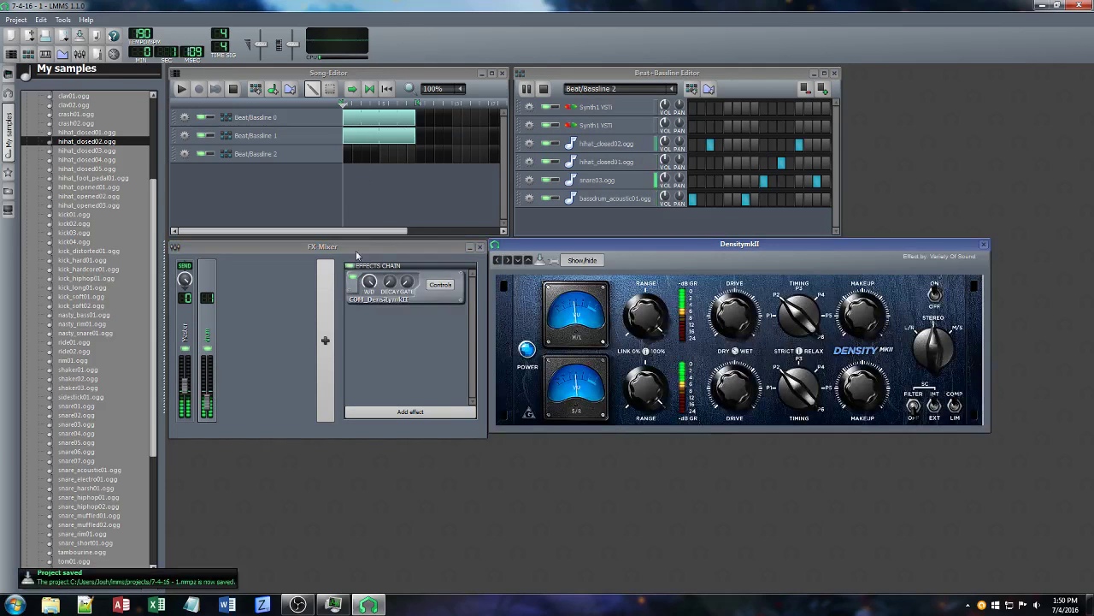
Add the LADSPA C* Eq 10-band equalizer to the drum channel and adjust its band gains
left_click(395, 411)
type("eq")
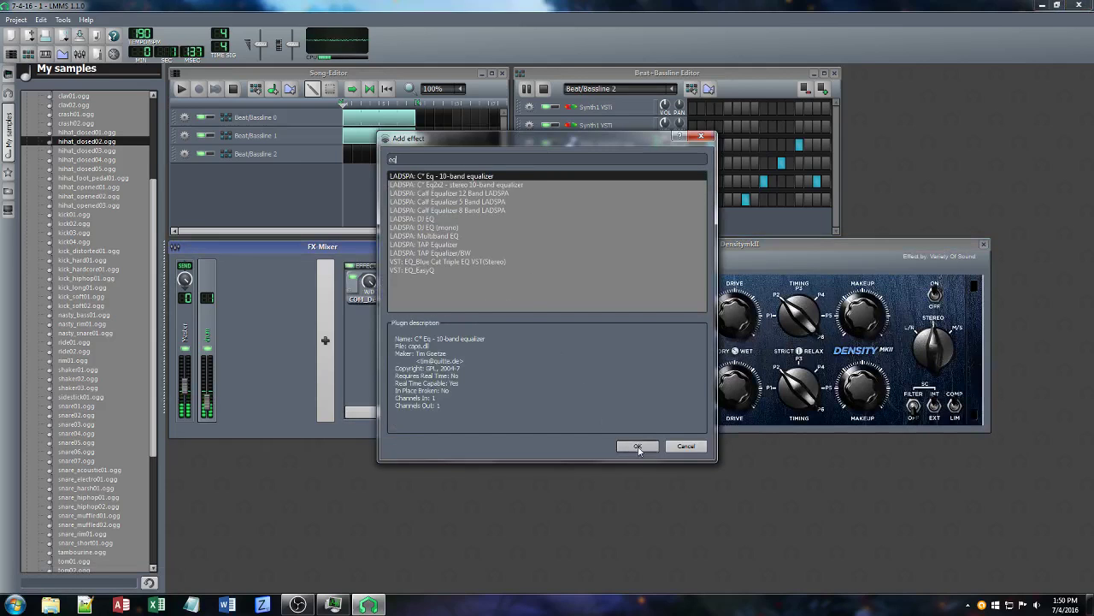
left_click(638, 447)
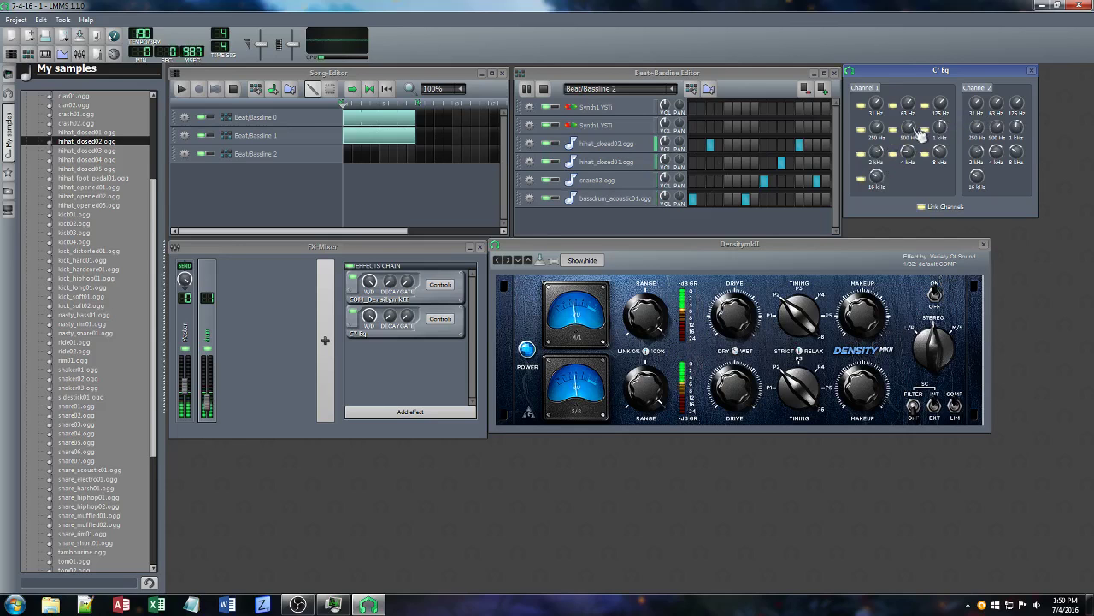
left_click_drag(919, 132, 919, 126)
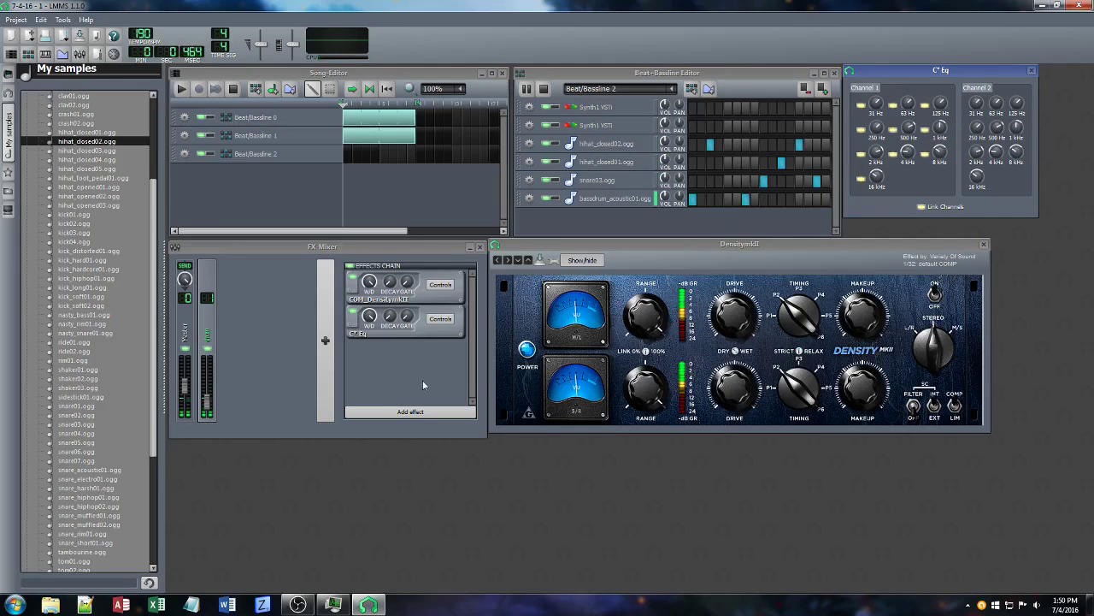
Add Calf Reverb LADSPA to the drum channel, adjust its dry amount and close its controls
left_click(410, 411)
type("verb")
left_click(457, 185)
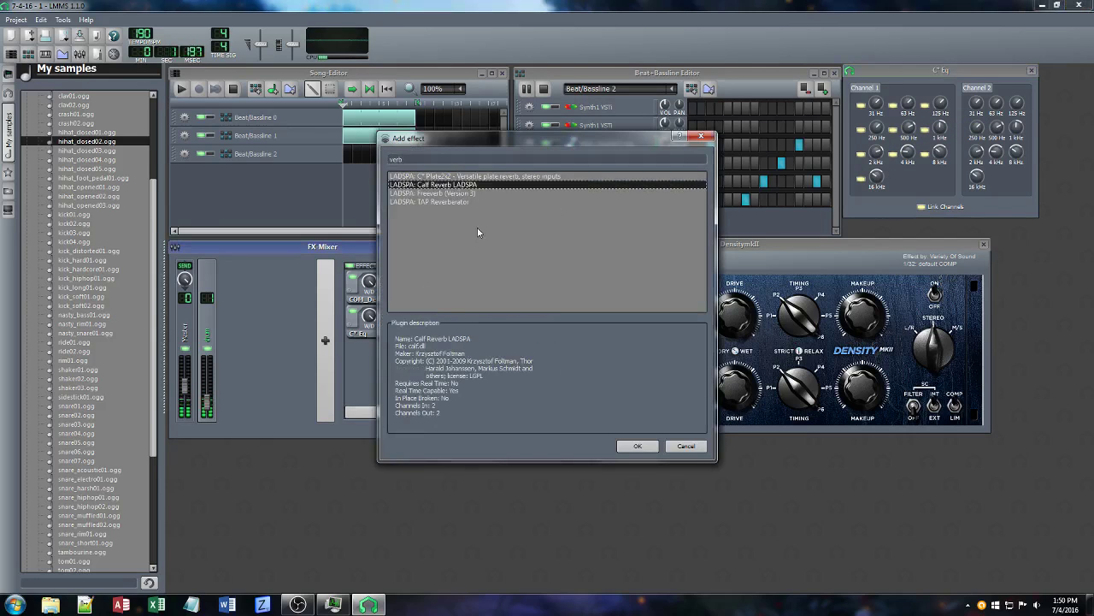
left_click(637, 445)
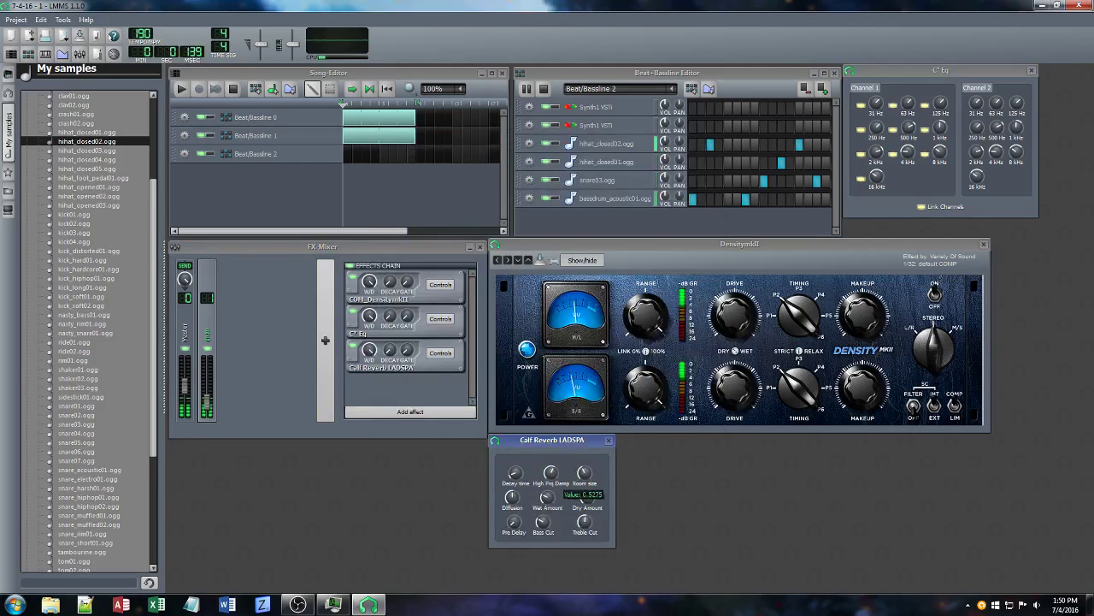
left_click(608, 439)
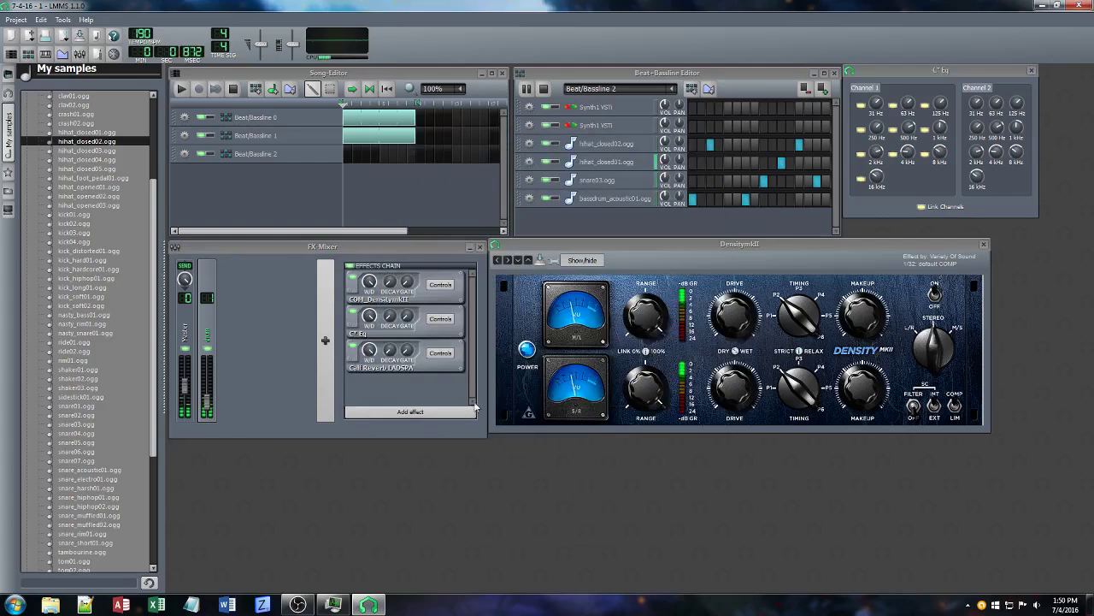
Fill the Beat/Bassline 2 track with blocks across the same length as the two melody tracks, and play the song
left_click(233, 90)
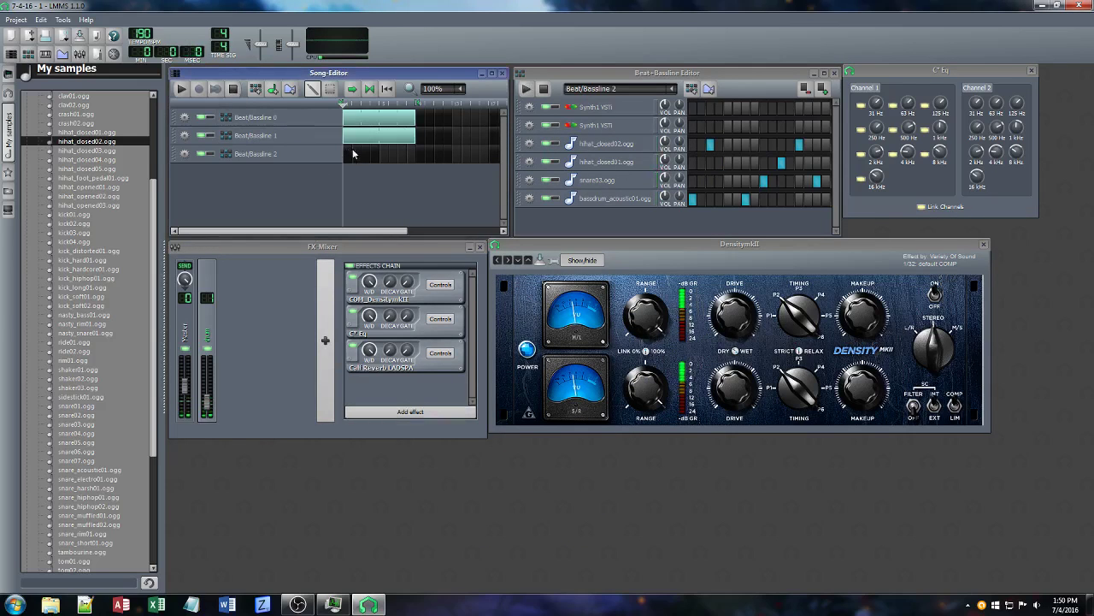
left_click_drag(349, 152, 419, 156)
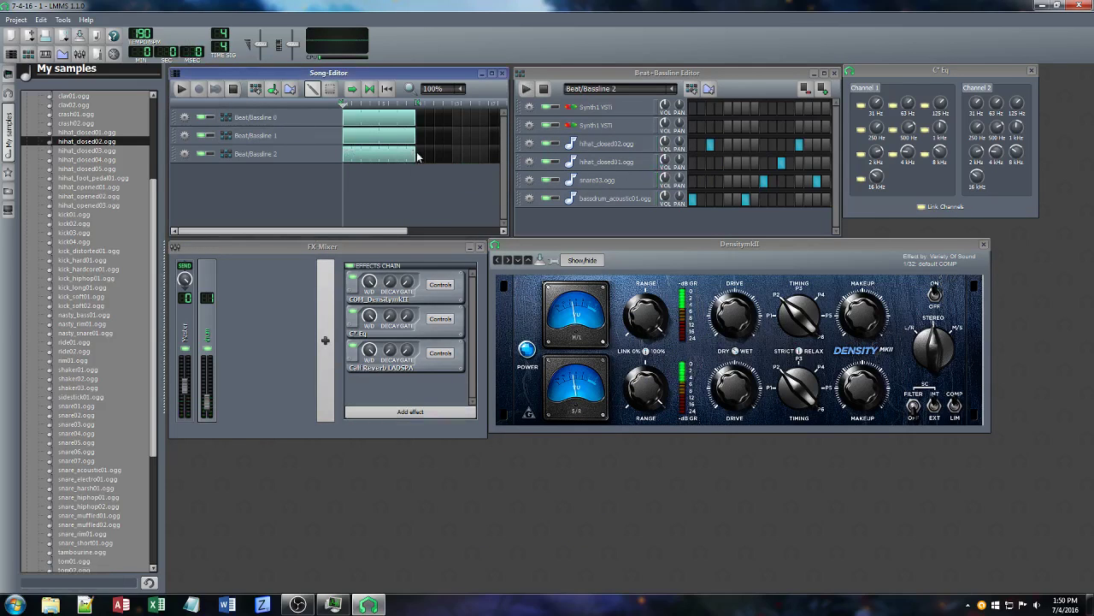
left_click(180, 89)
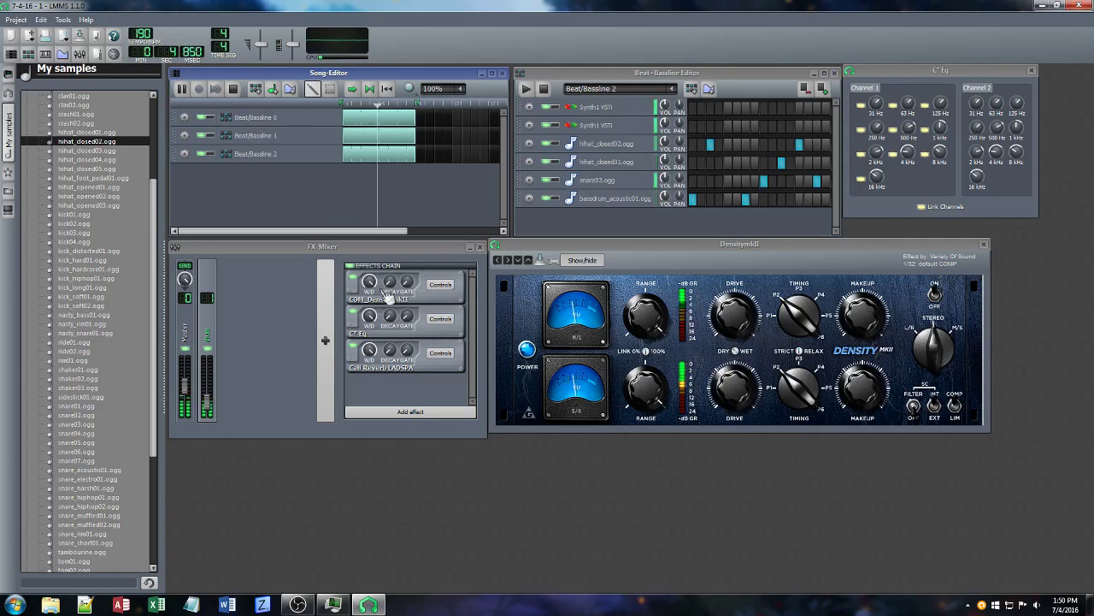
left_click(408, 415)
type("azu")
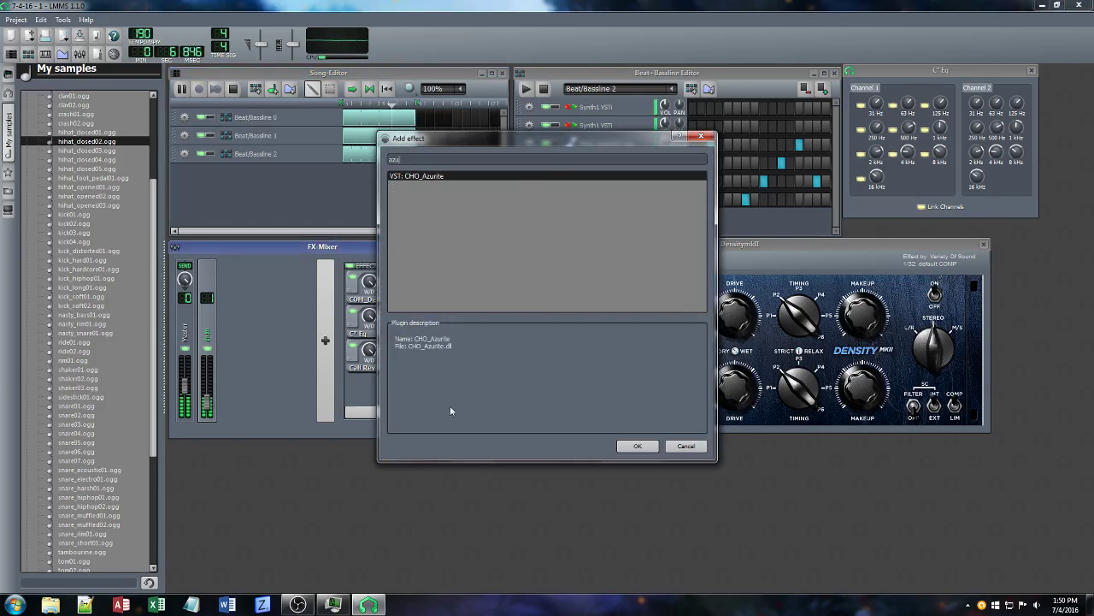
left_click(686, 446)
Save the project, stop playback and add the CHO_Azurite VST chorus to the drum channel's effects chain
key("ctrl+s")
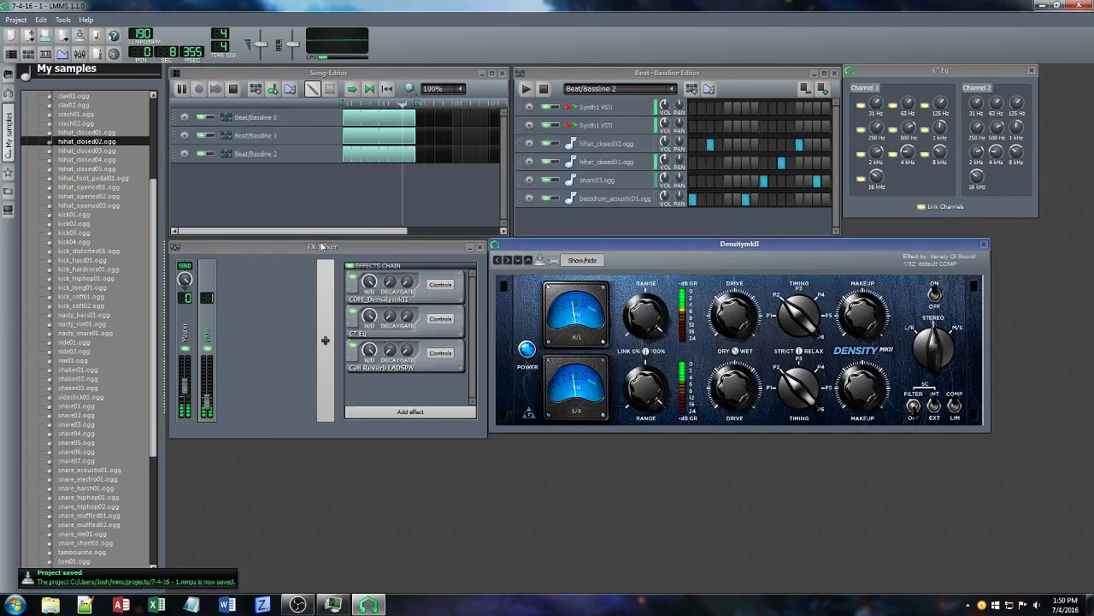
left_click(233, 89)
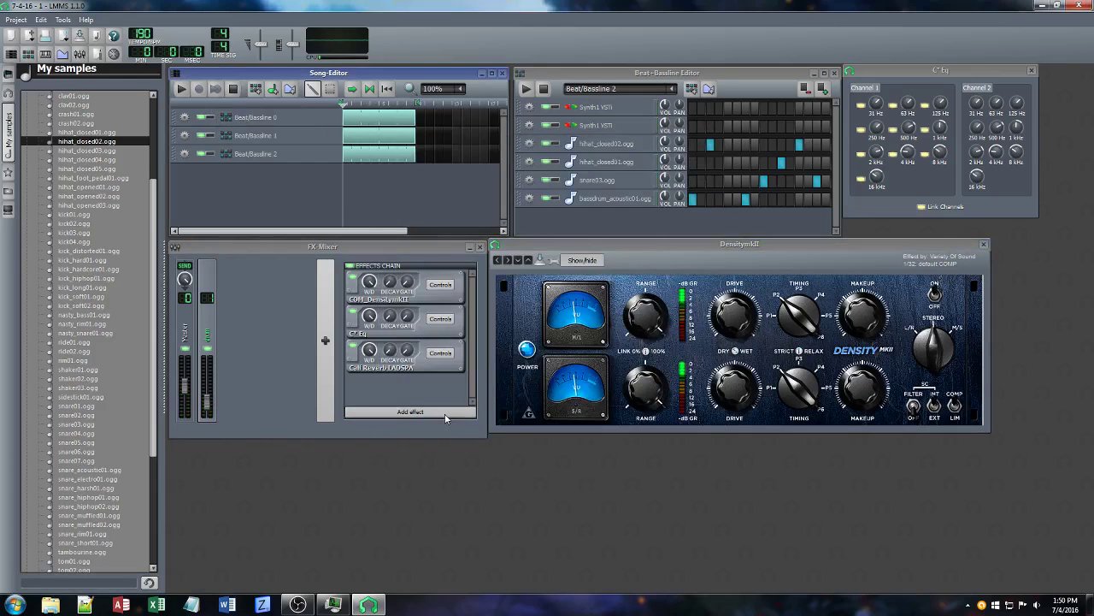
left_click(445, 413)
type("azu")
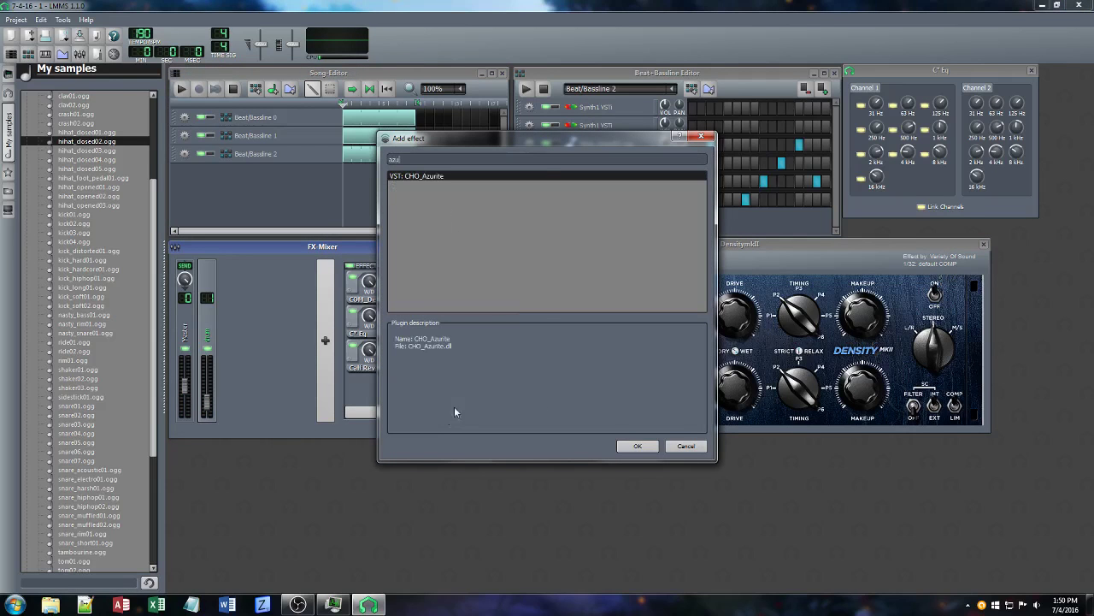
left_click(637, 446)
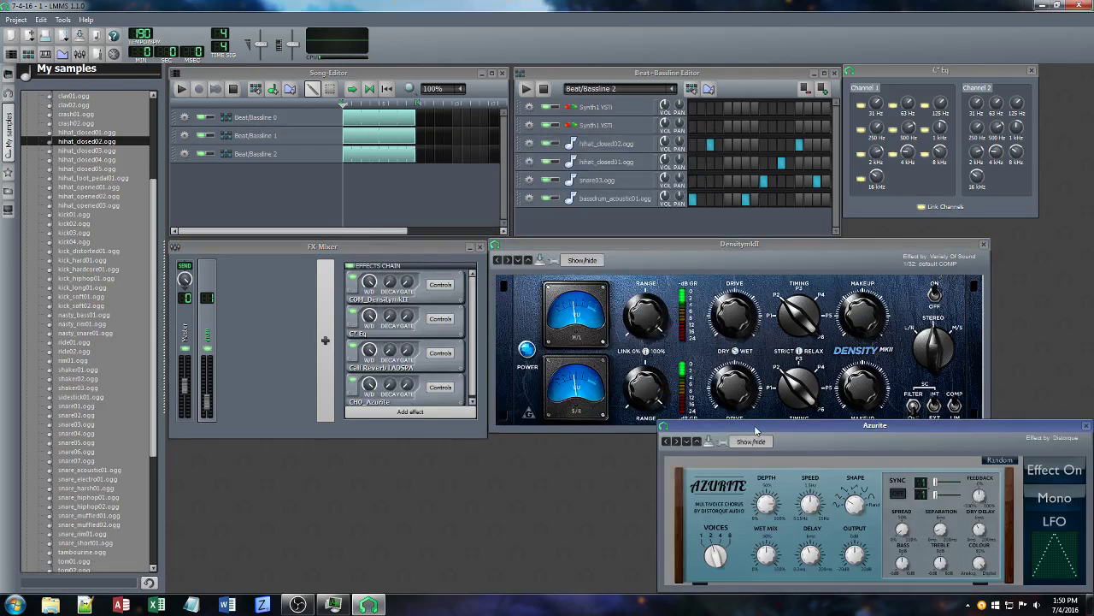
left_click_drag(761, 443, 643, 337)
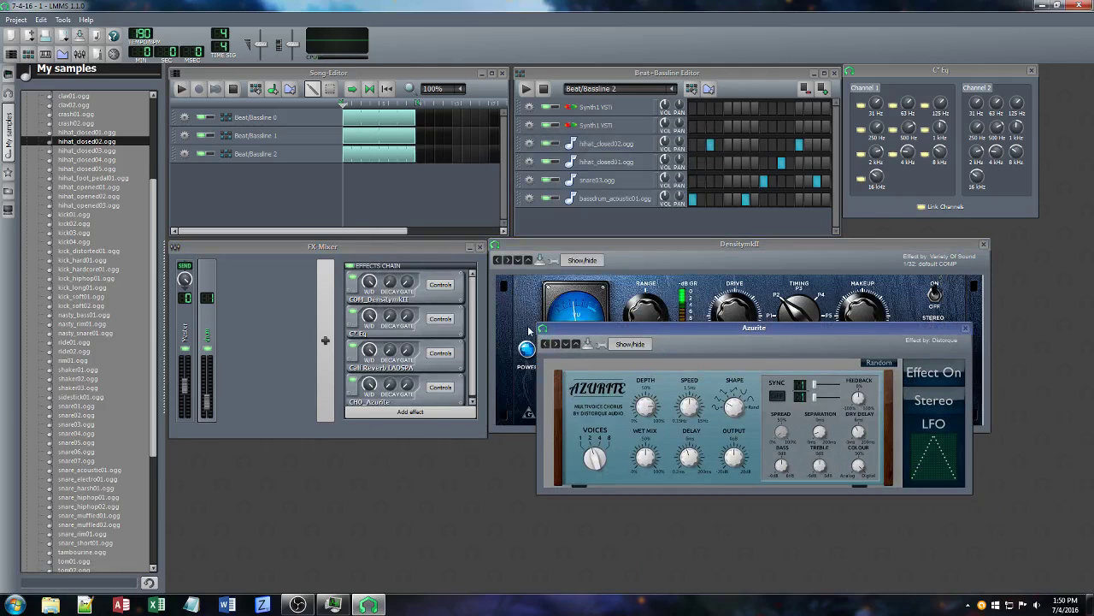
Switch Azurite to the 2/27 Subtle preset while the song plays, stop playback and save the project
left_click(181, 88)
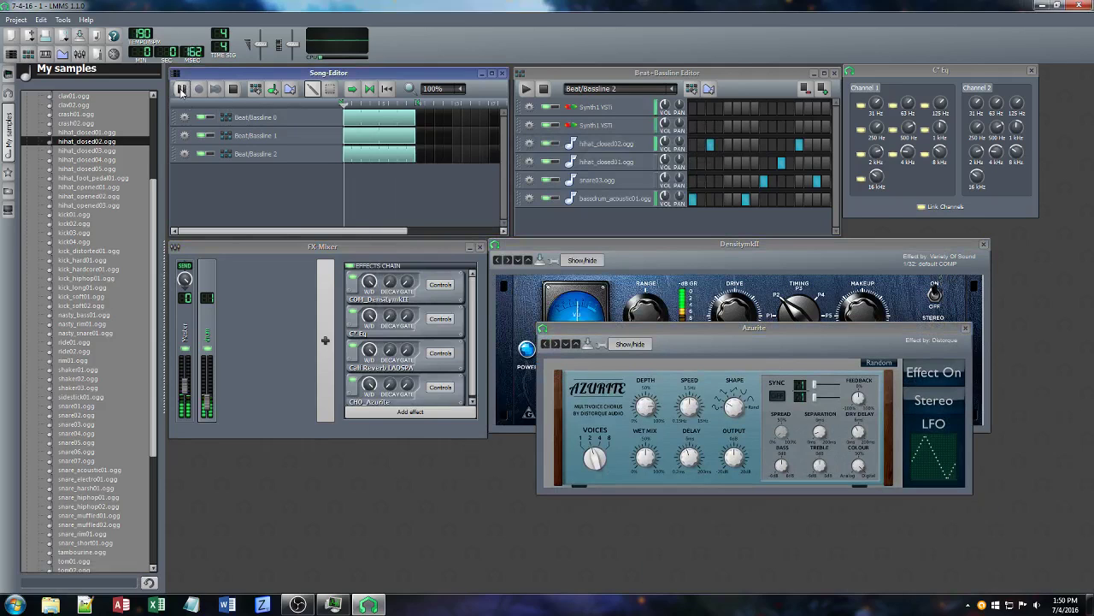
left_click(557, 344)
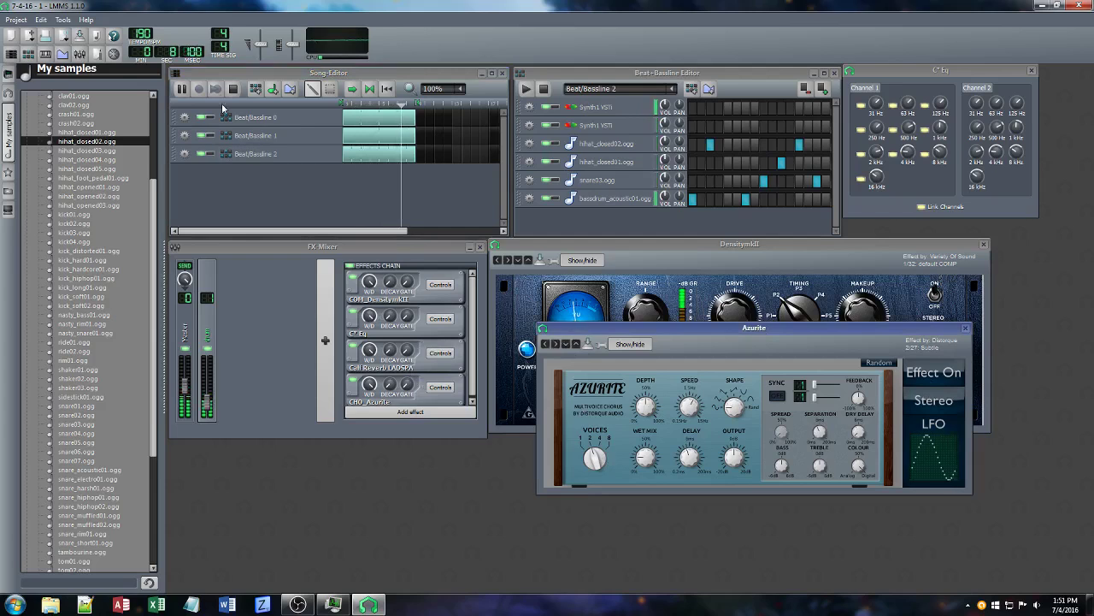
key("space")
key("ctrl+s")
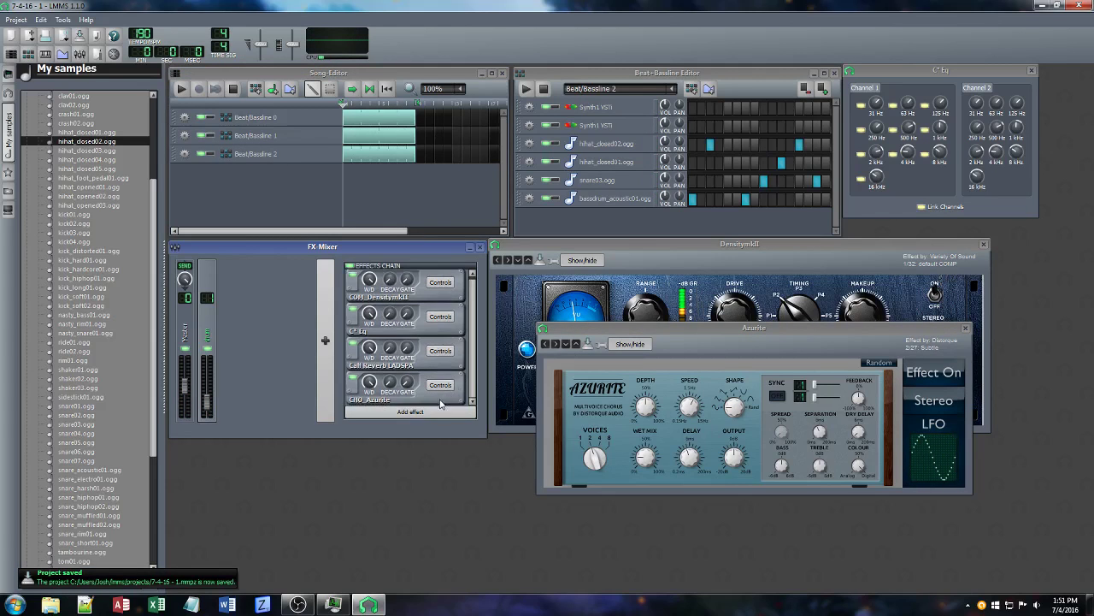
Add the DEL_Bionic Delay v1_2 VST effect to the drum channel's effects chain
left_click(440, 410)
type("del")
scroll(499, 221, "down", 5)
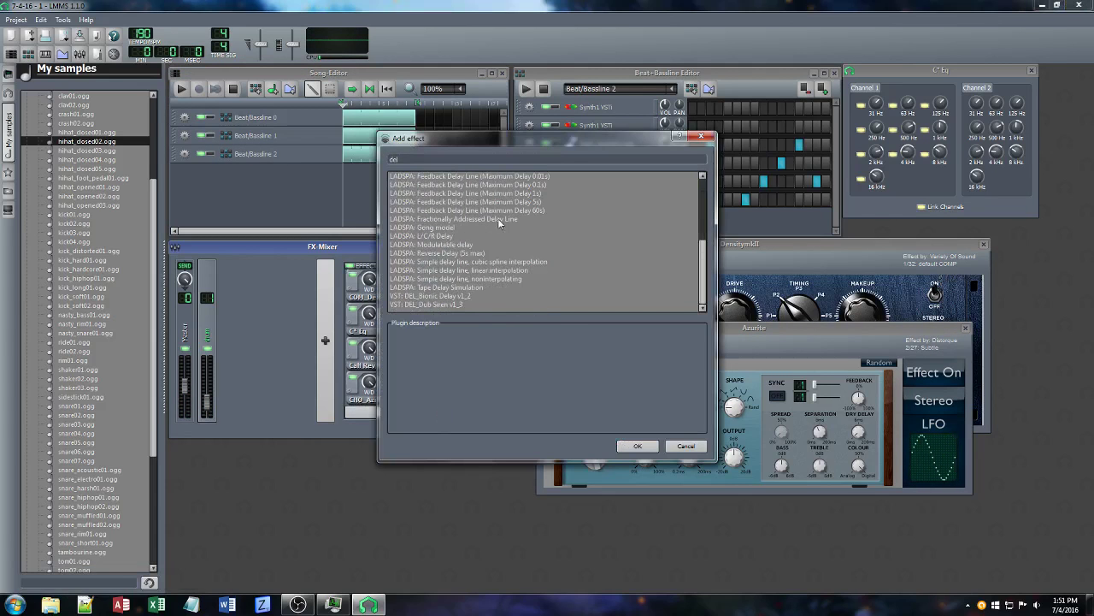
left_click(427, 298)
left_click(640, 448)
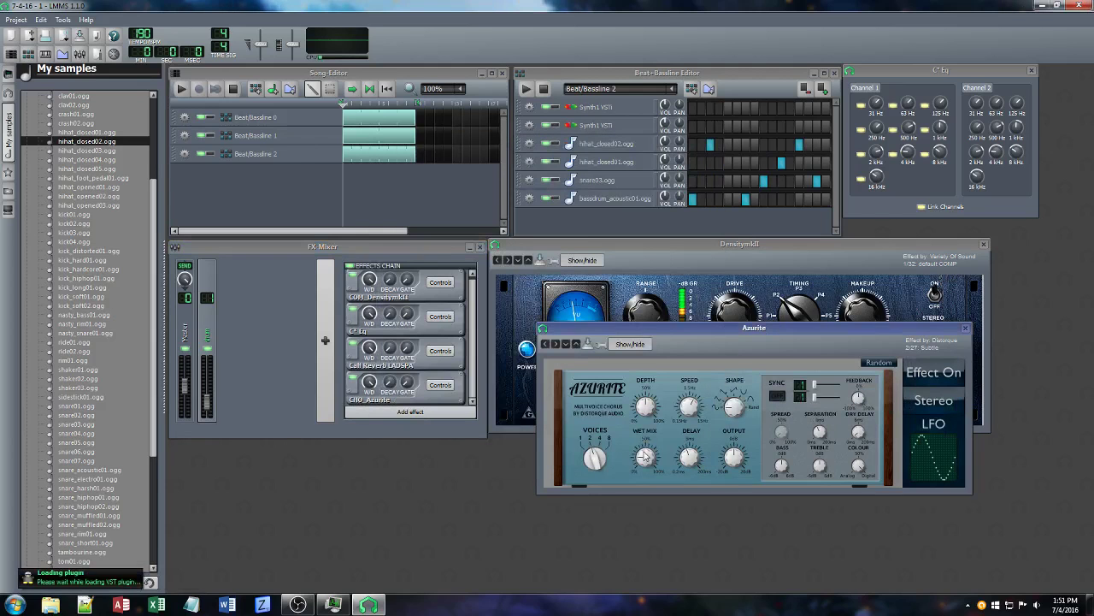
While the song plays, set Bionic Delay's mix to 40.50 and both grooves to 75.00, raise its high cut and lower its low cut
left_click_drag(1009, 304, 832, 294)
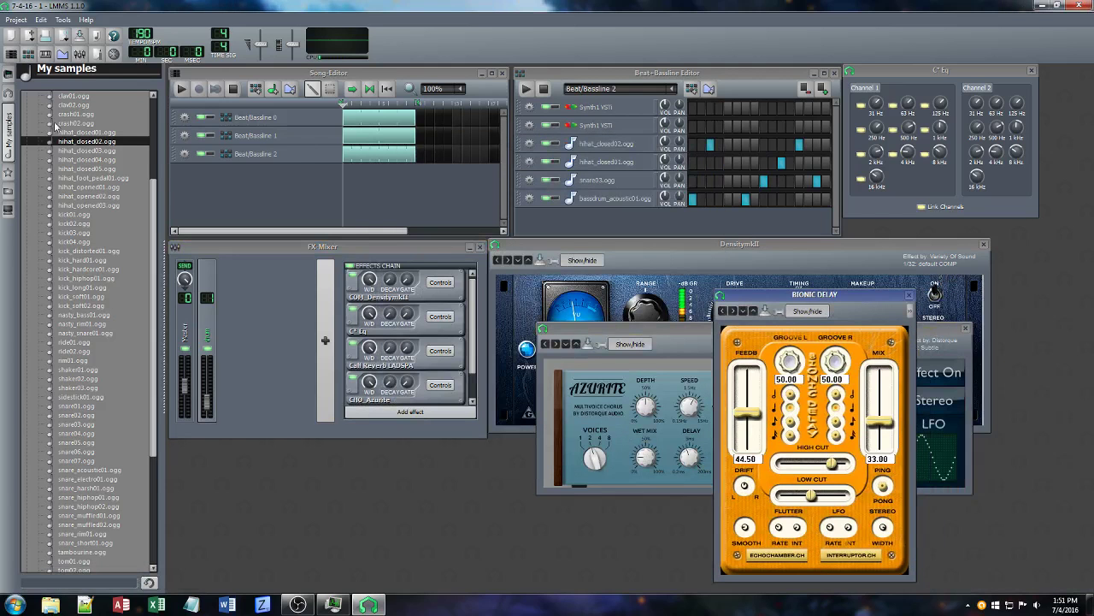
left_click(181, 89)
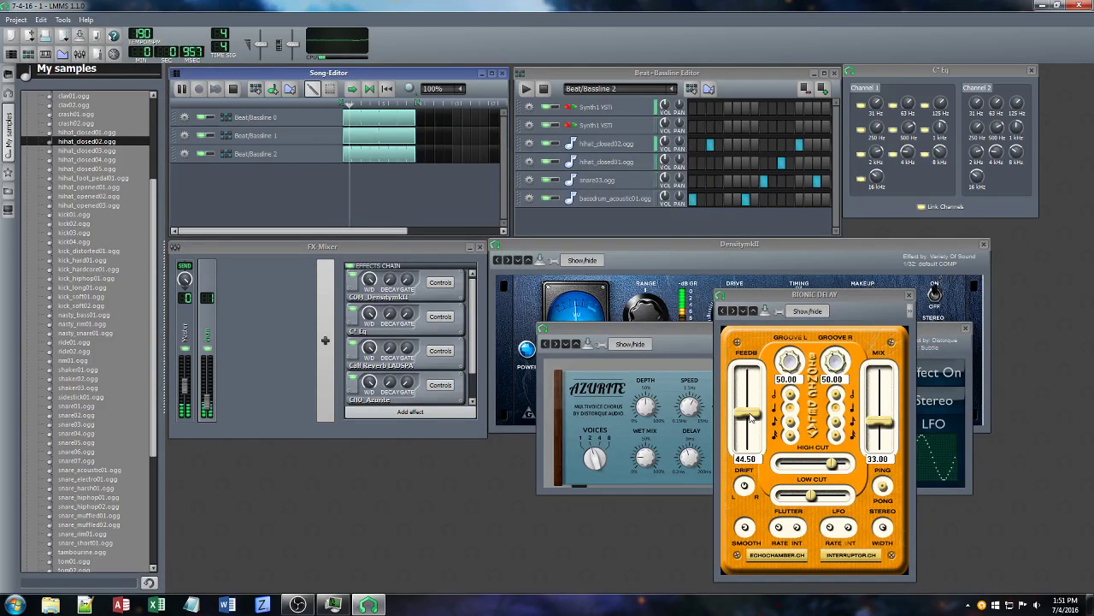
left_click_drag(883, 425, 851, 418)
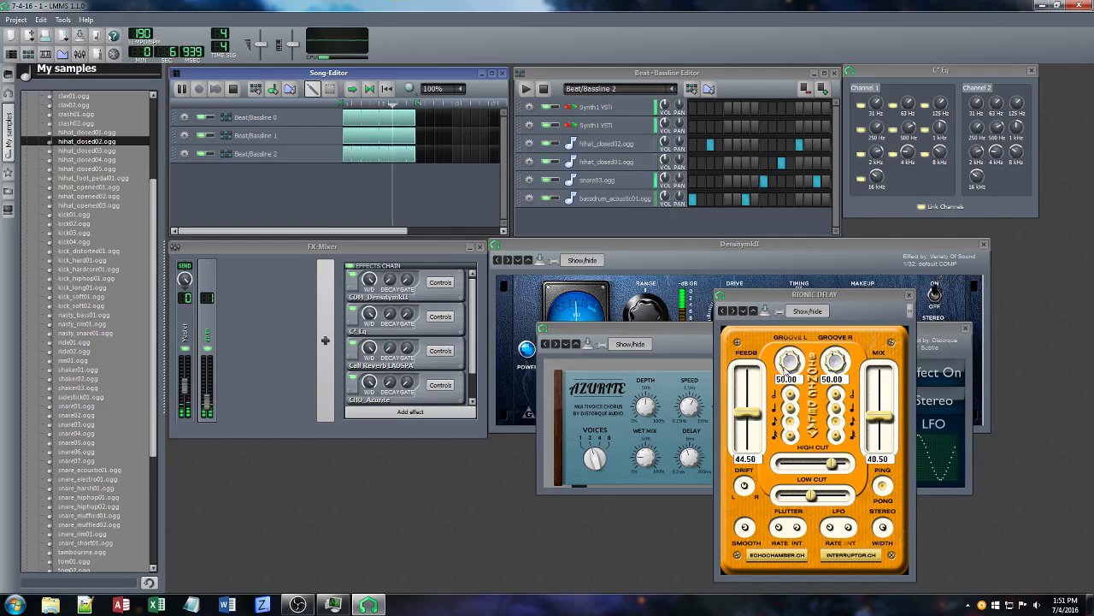
left_click_drag(785, 369, 782, 276)
left_click_drag(833, 370, 831, 257)
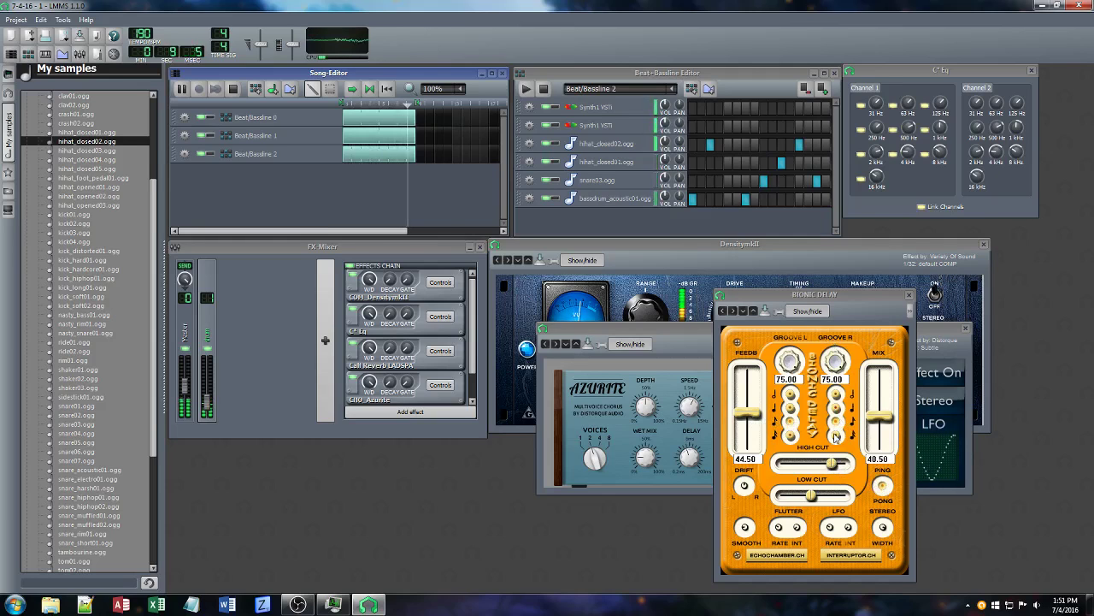
left_click_drag(835, 463, 848, 463)
left_click_drag(811, 496, 780, 496)
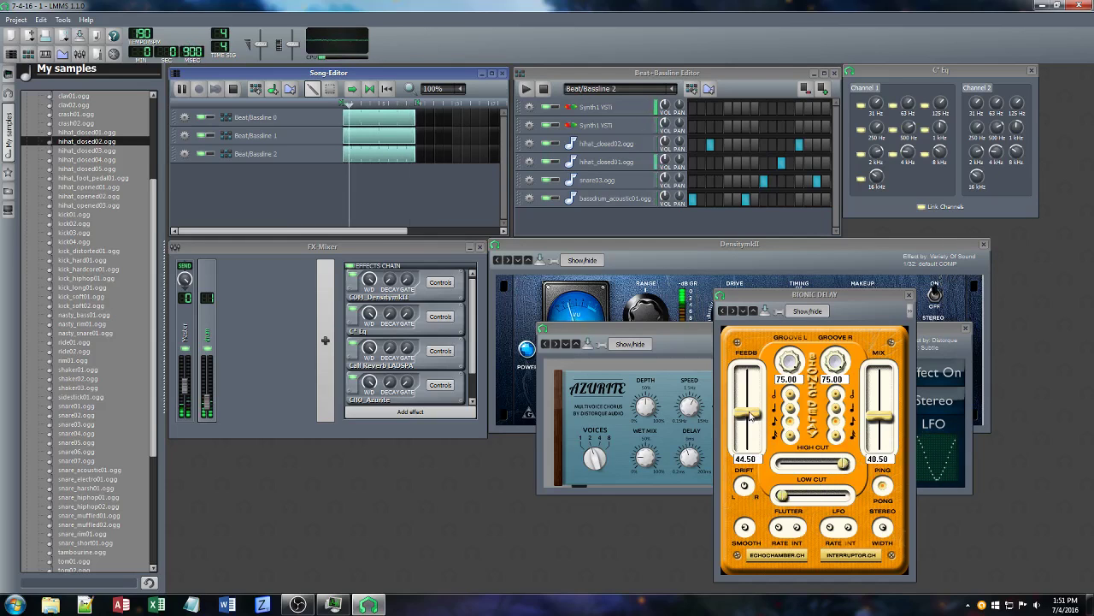
Reduce Bionic Delay's feedback to 24.00 and its mix to 23.50 while listening to the song
left_click_drag(751, 416, 756, 439)
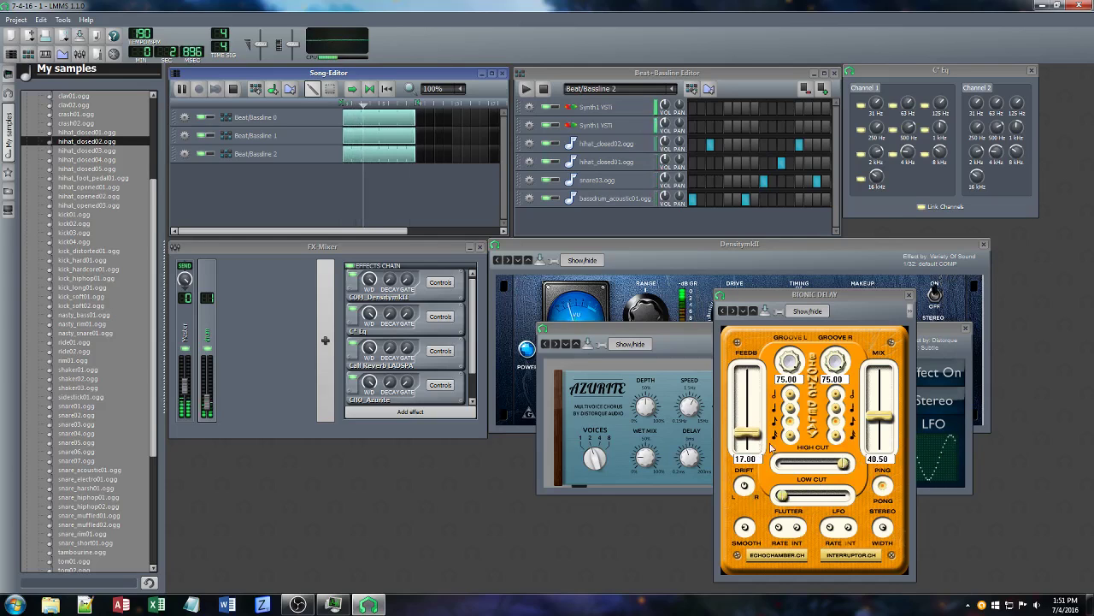
left_click_drag(890, 419, 894, 446)
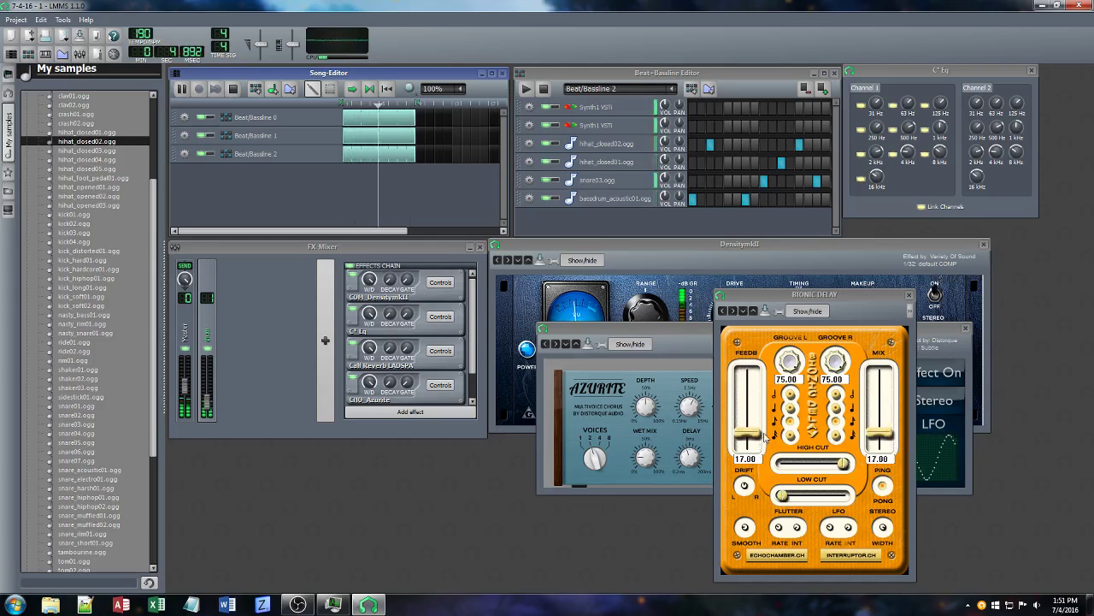
left_click_drag(753, 436, 752, 429)
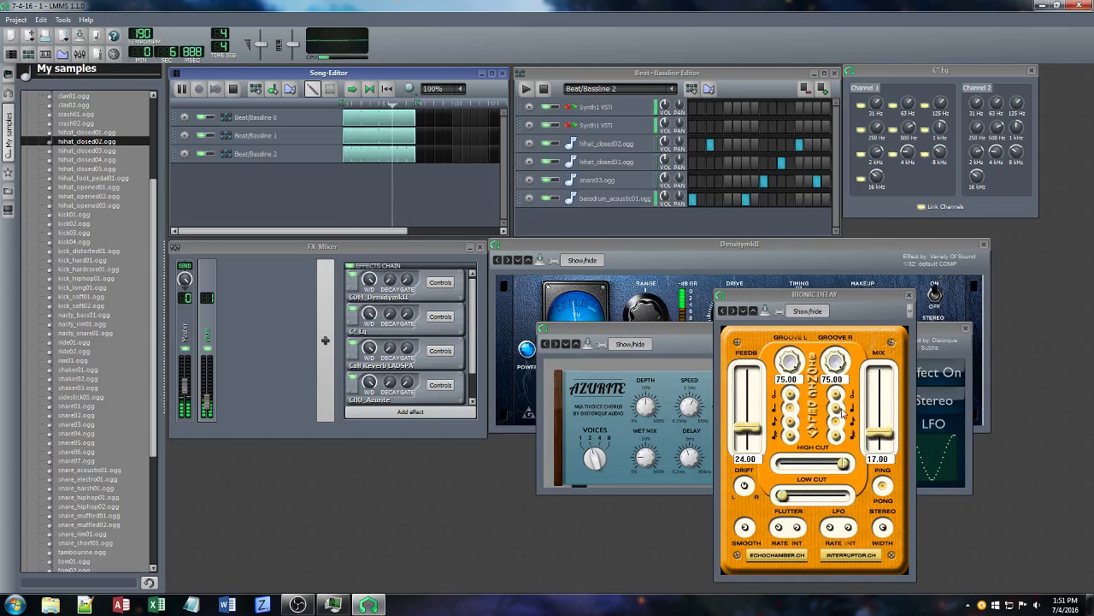
left_click_drag(878, 440, 881, 433)
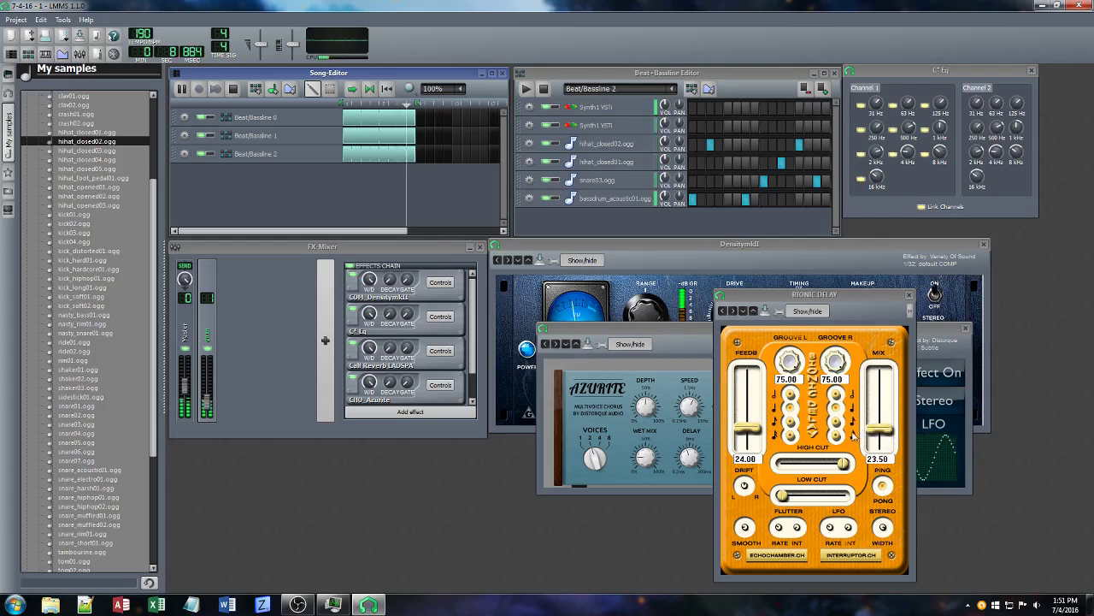
Play the Beat/Bassline 2 drum pattern alone, set Bionic Delay's feedback to 16.50 and stop playback
left_click_drag(751, 434, 792, 430)
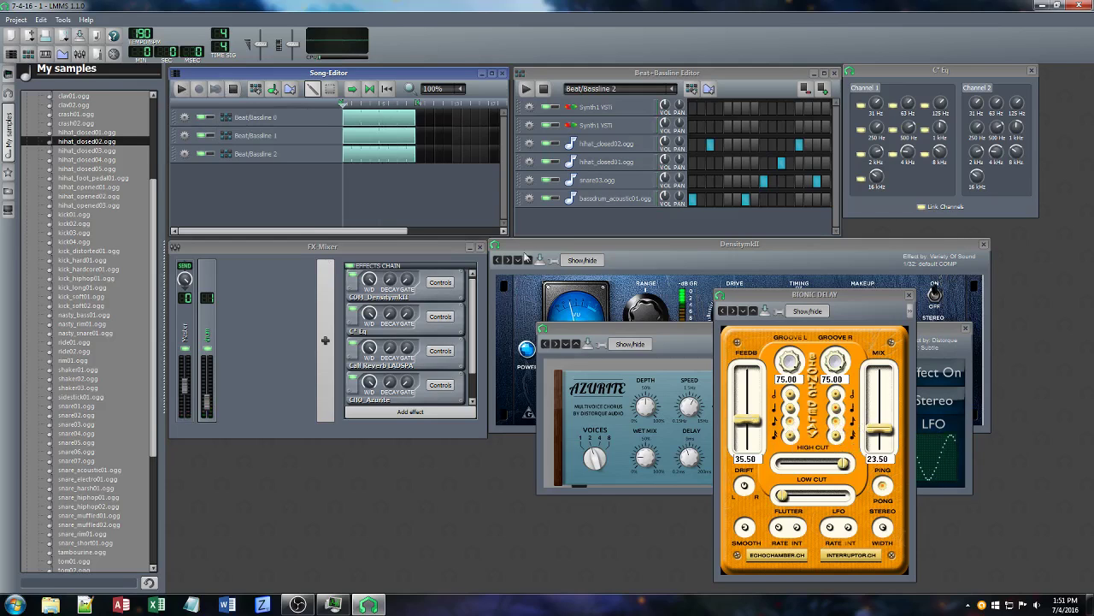
left_click(527, 89)
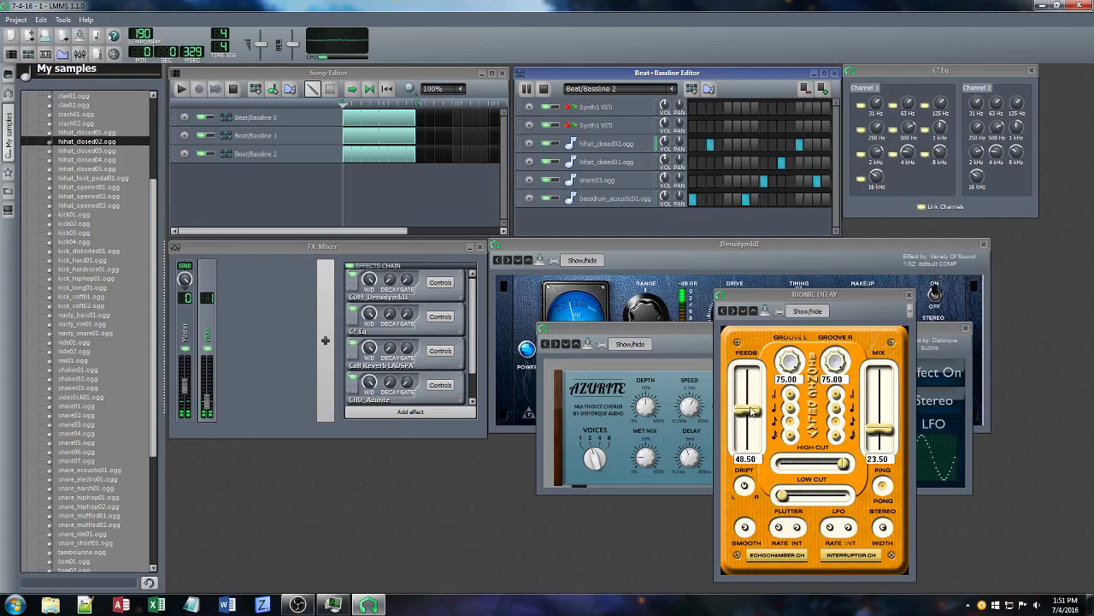
left_click_drag(754, 400, 752, 433)
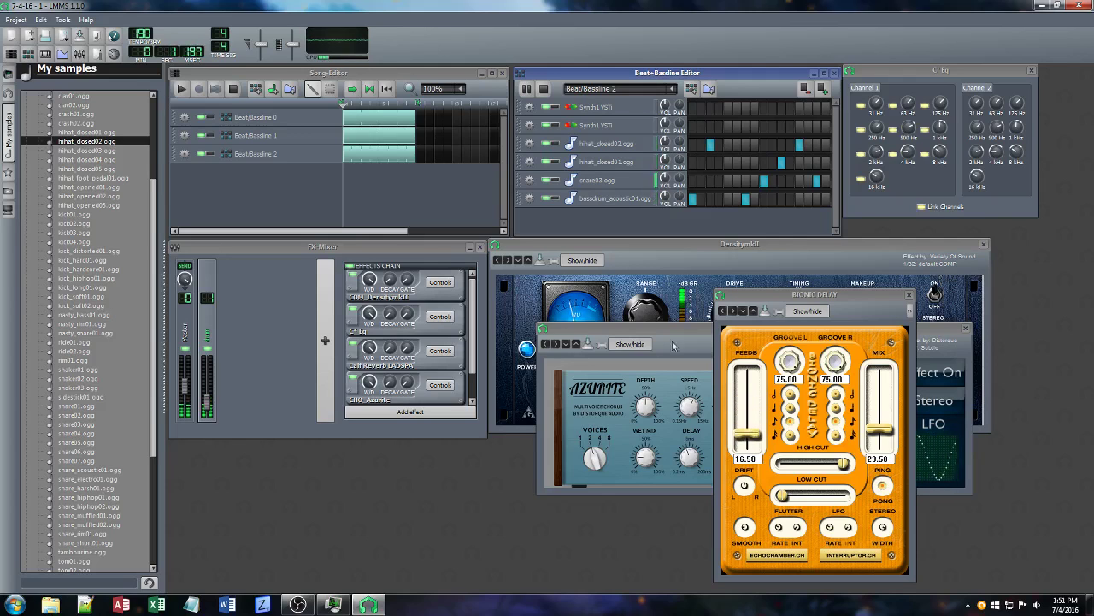
key("space")
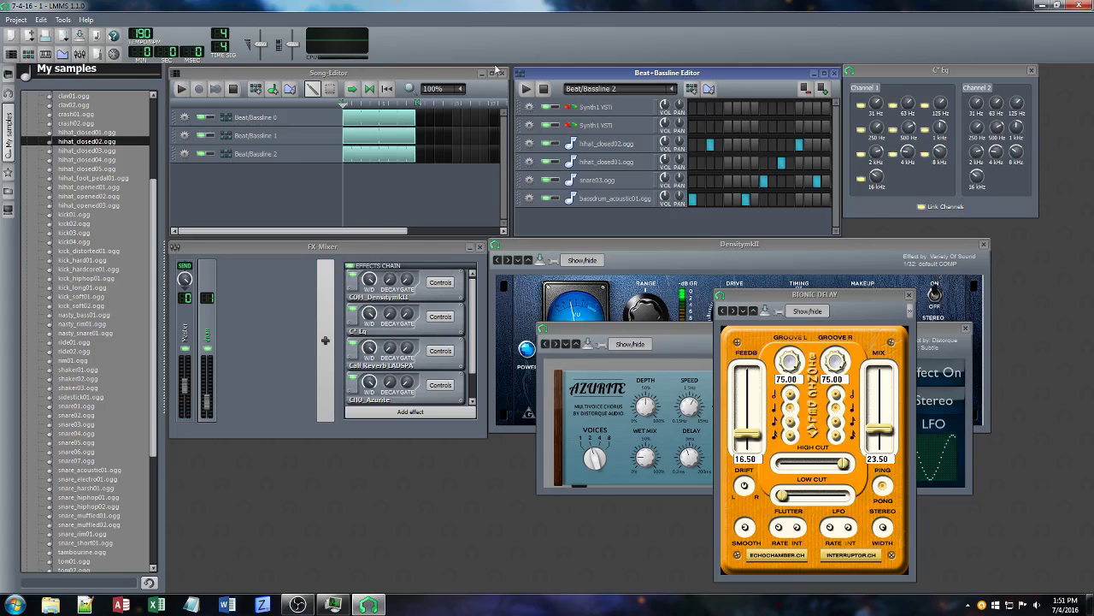
Play the song and close the Bionic Delay, Azurite, DensitymkII and C* Eq effect windows
left_click(180, 89)
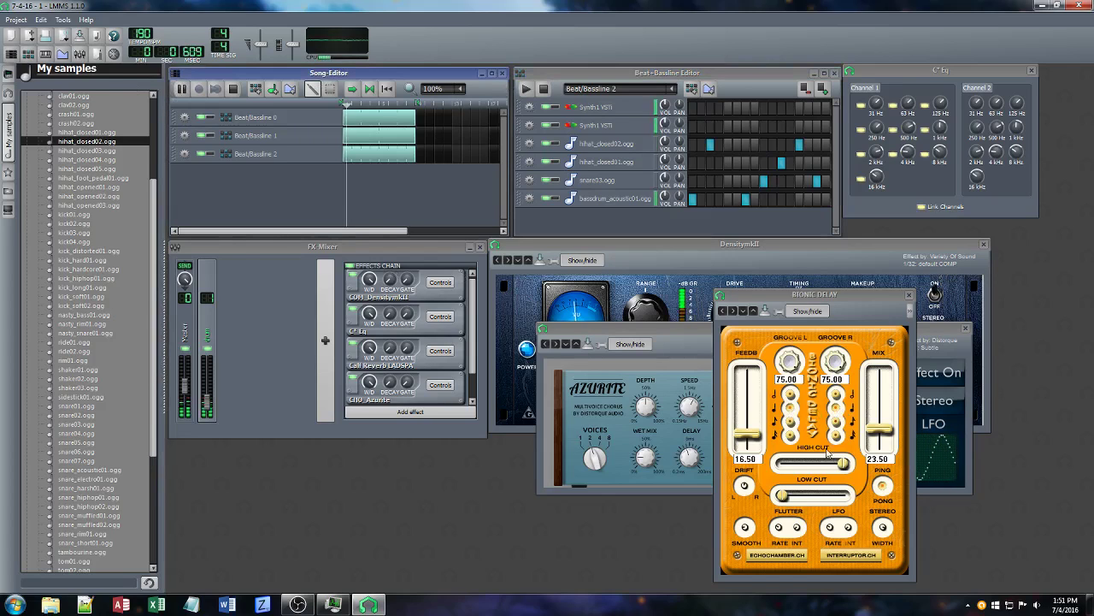
left_click(909, 294)
left_click(965, 328)
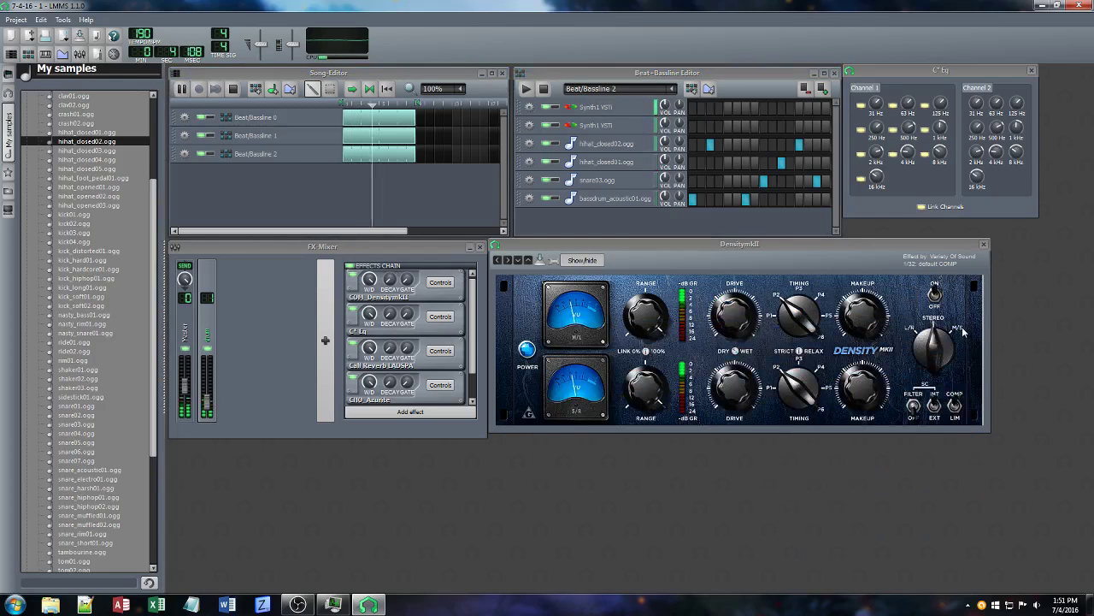
left_click(983, 243)
left_click(1032, 71)
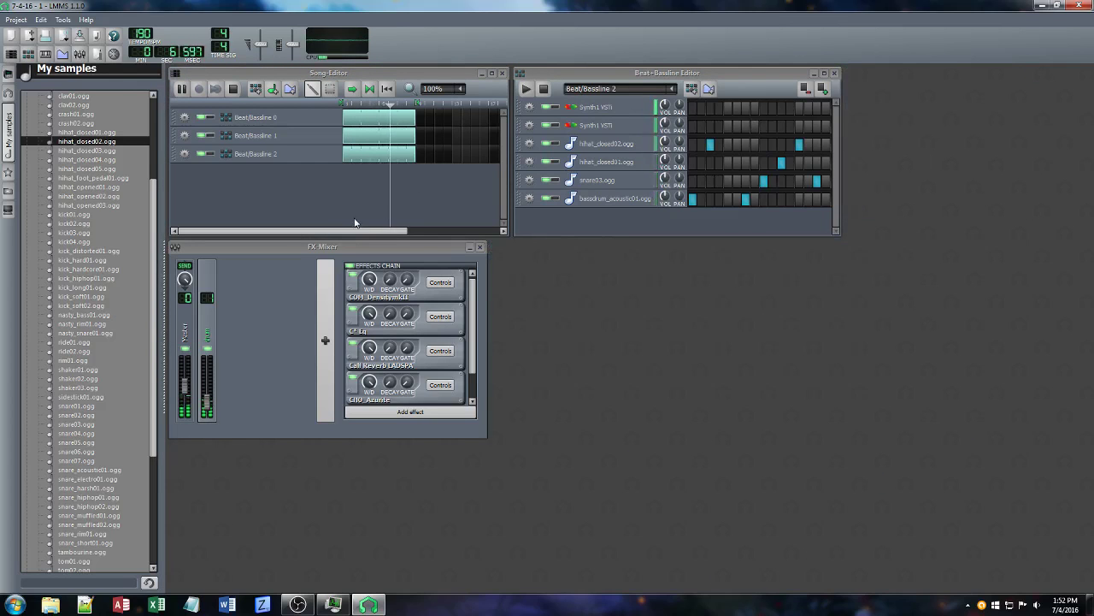
left_click(436, 386)
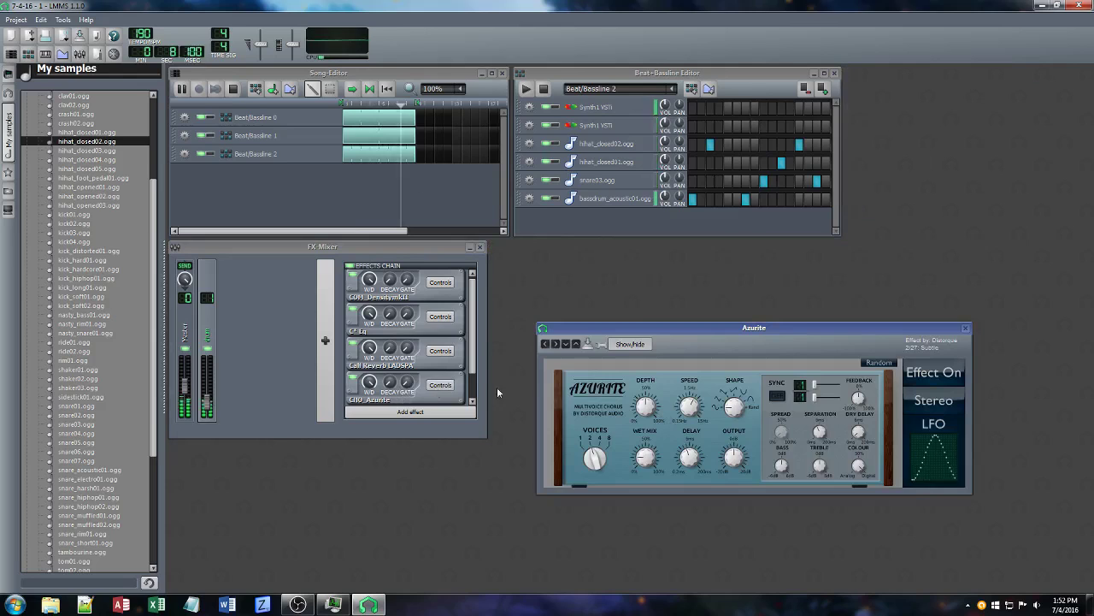
left_click(965, 329)
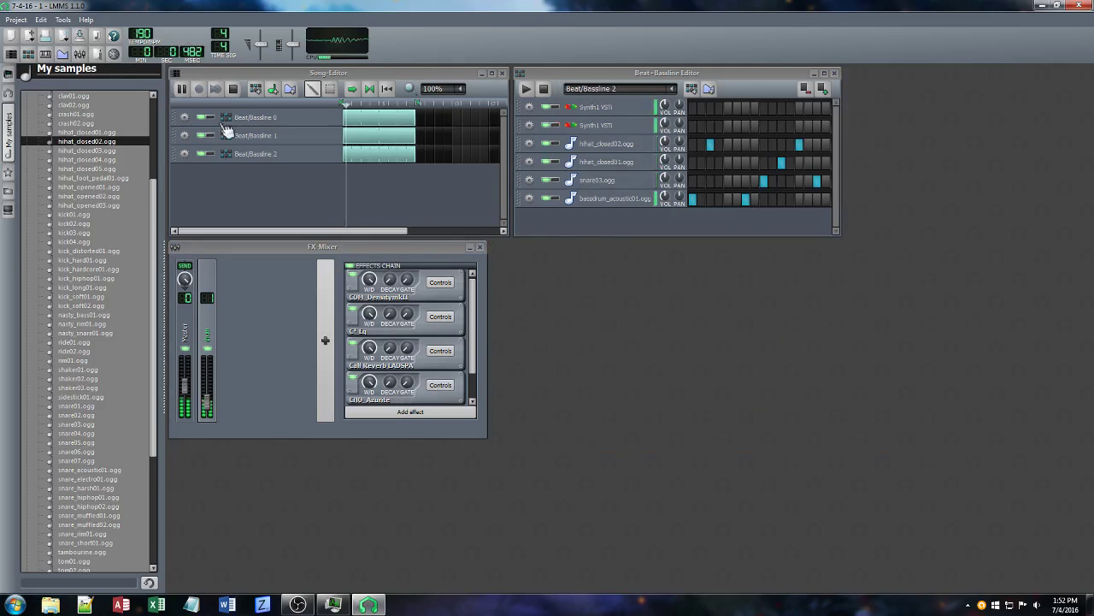
Open the first Synth1 instrument of Beat/Bassline 0 with its plugin interface, solo its track and save the project
left_click(246, 116)
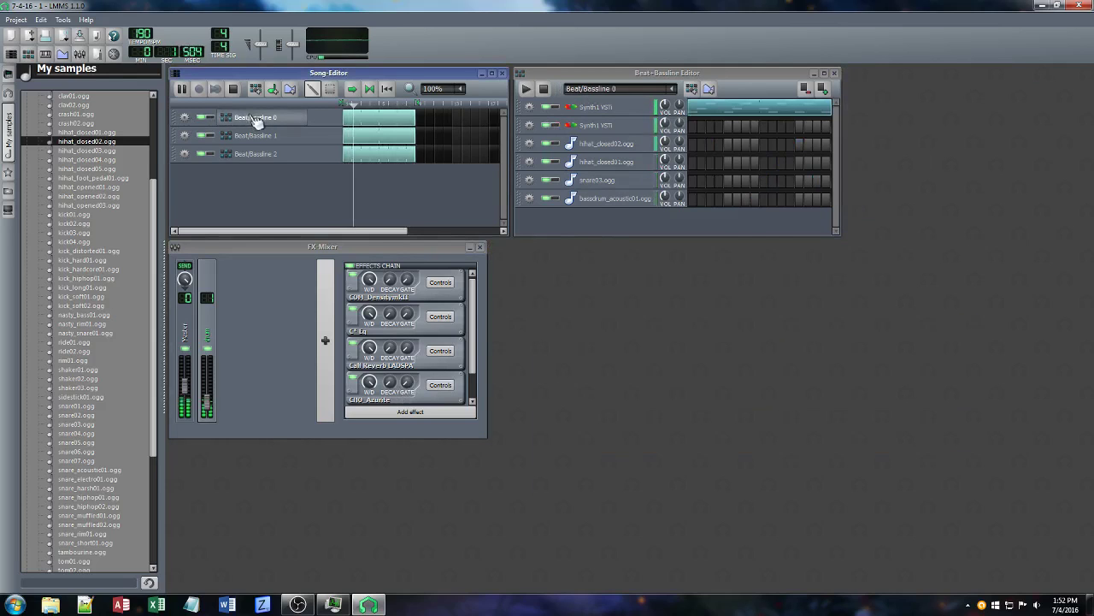
left_click(621, 116)
left_click(919, 217)
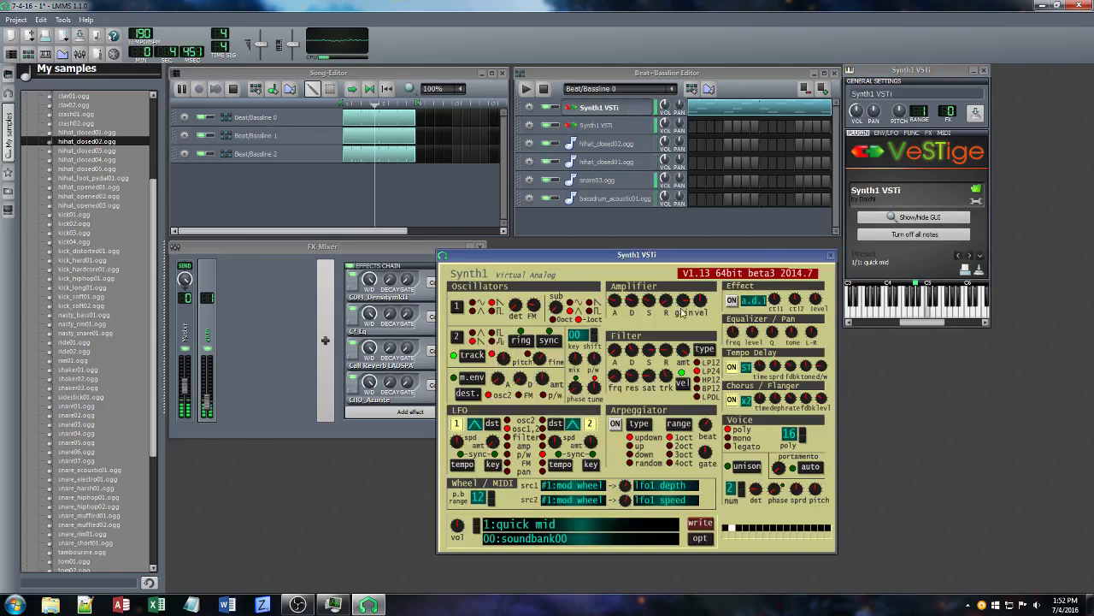
left_click(565, 113)
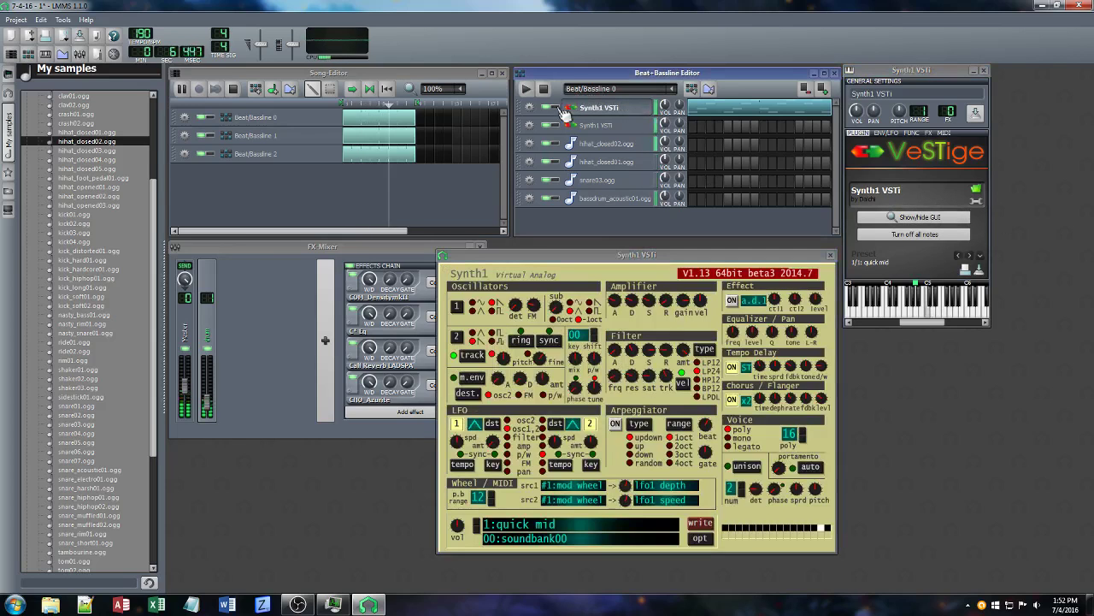
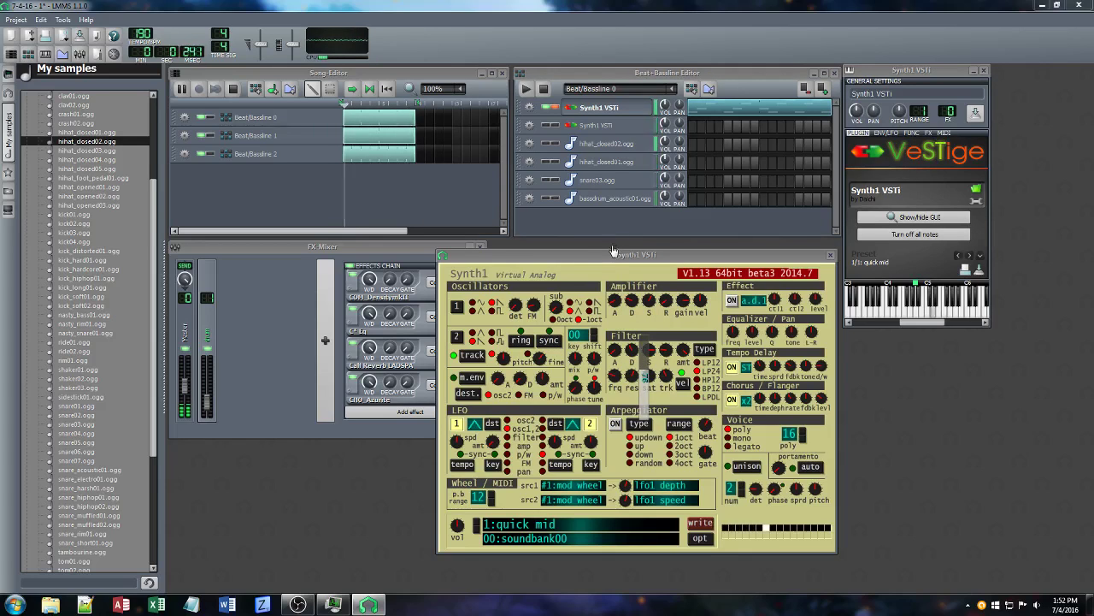
key("ctrl+s")
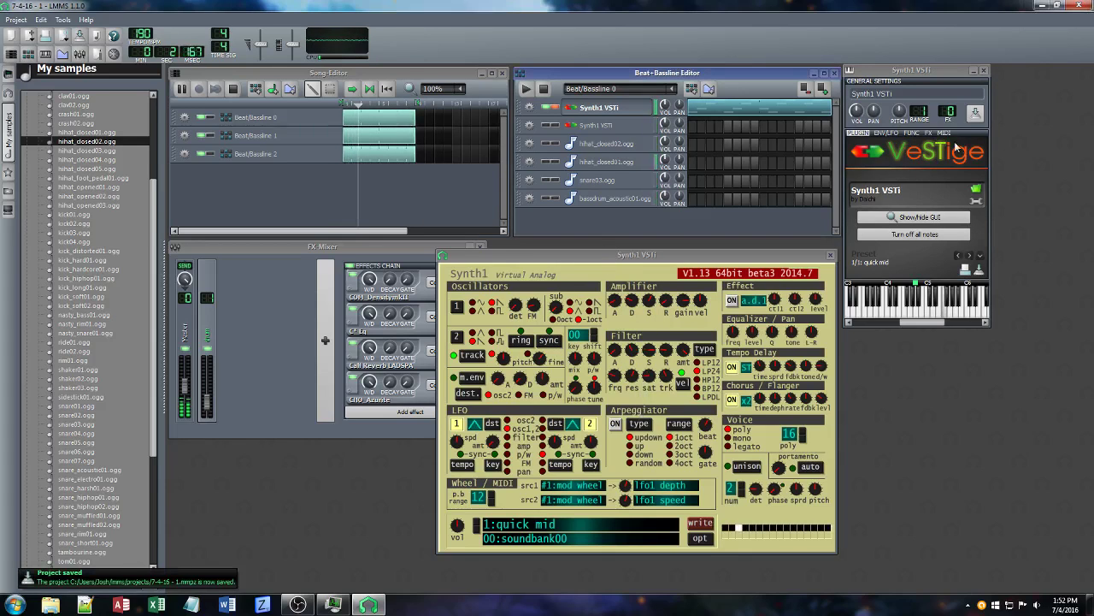
Review the Azurite chorus settings in the first Synth1 instrument's effects chain and close the effect window
left_click(929, 133)
scroll(941, 201, "down", 2)
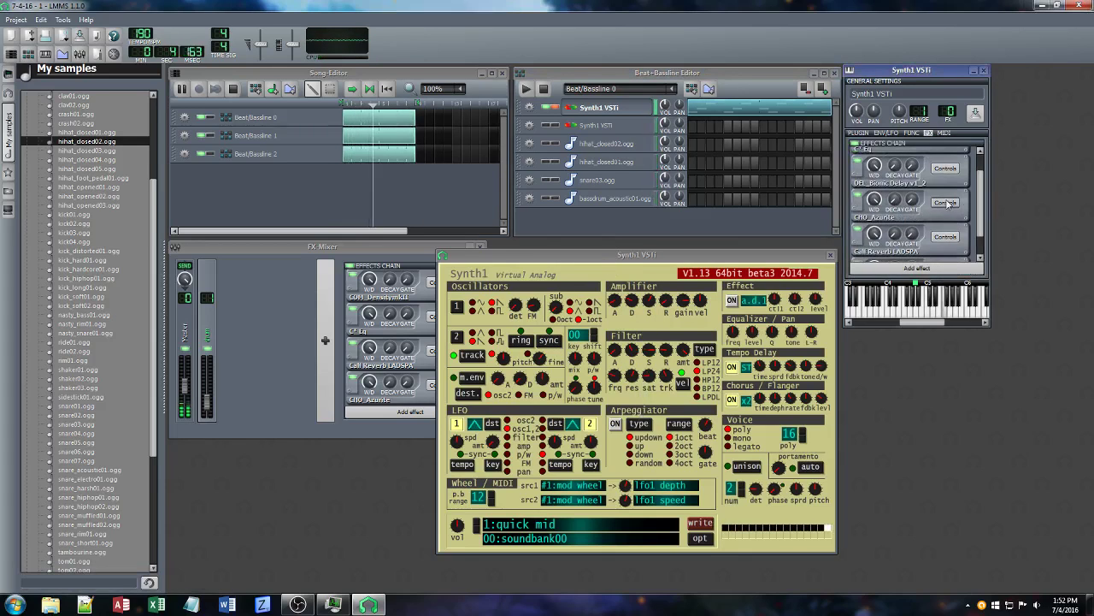
left_click(945, 202)
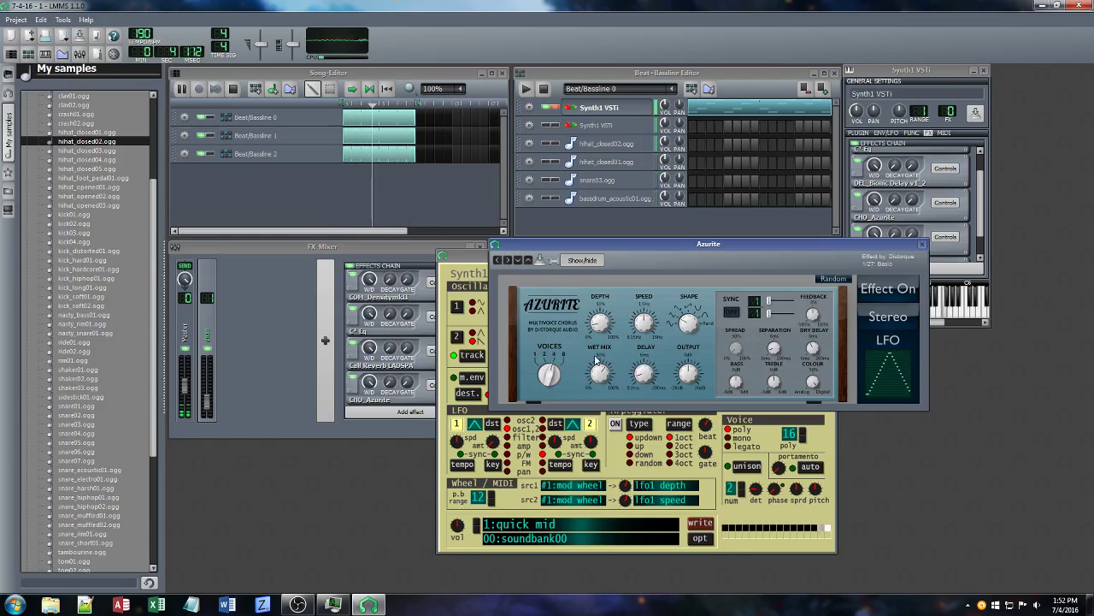
left_click(922, 245)
Adjust the high-frequency bands of the first C* Eq in Synth1's effects chain, save the project and close the equalizer
scroll(967, 179, "up", 2)
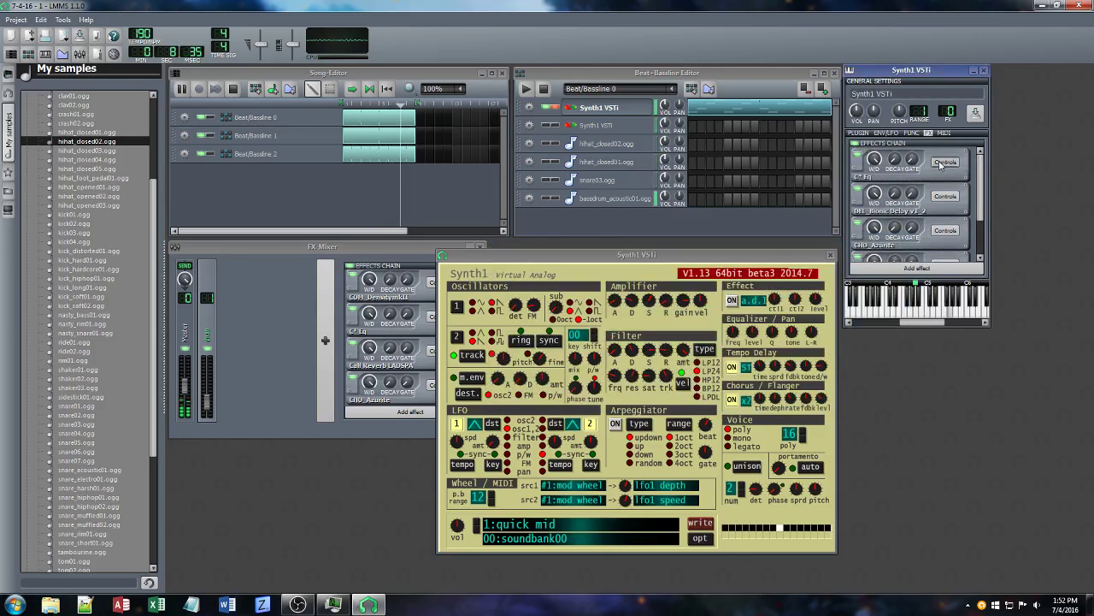
left_click(945, 161)
left_click_drag(946, 154, 908, 143)
left_click_drag(932, 127, 910, 140)
left_click(877, 175)
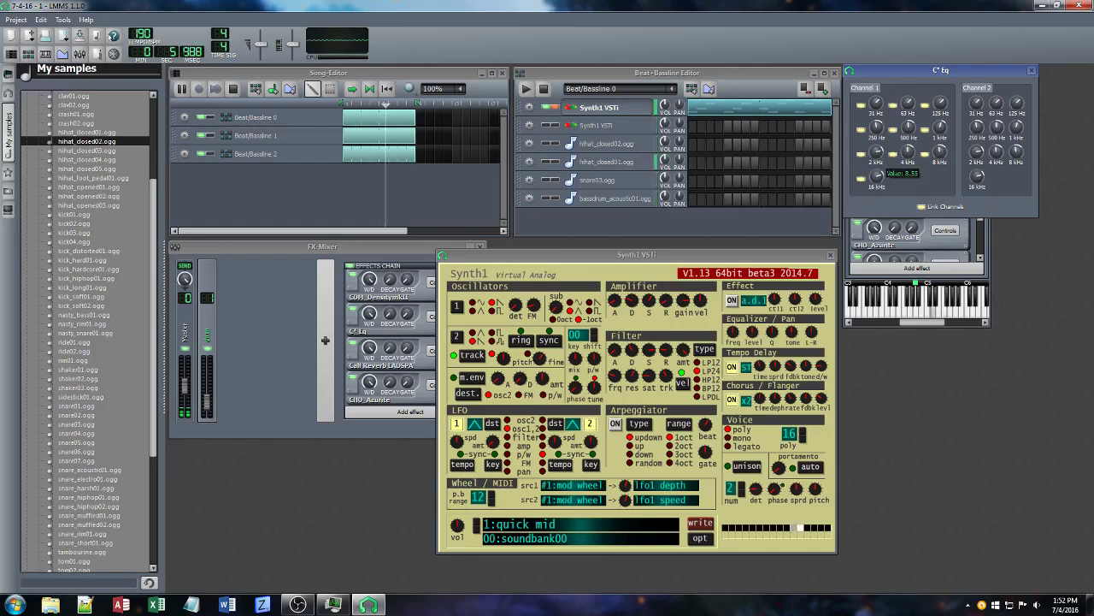
left_click_drag(876, 175, 892, 148)
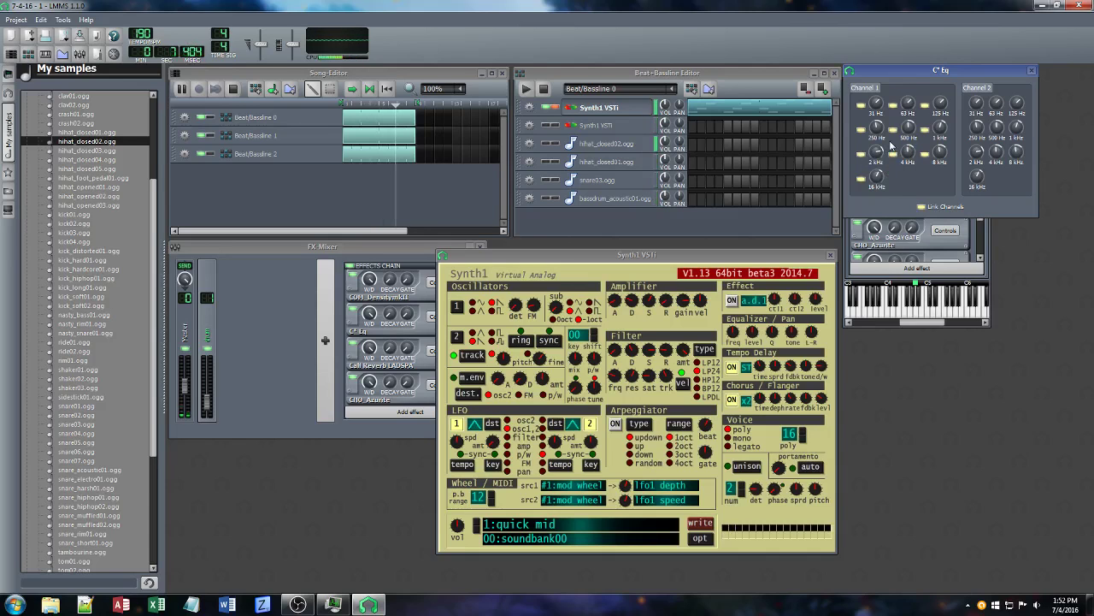
key("ctrl+s")
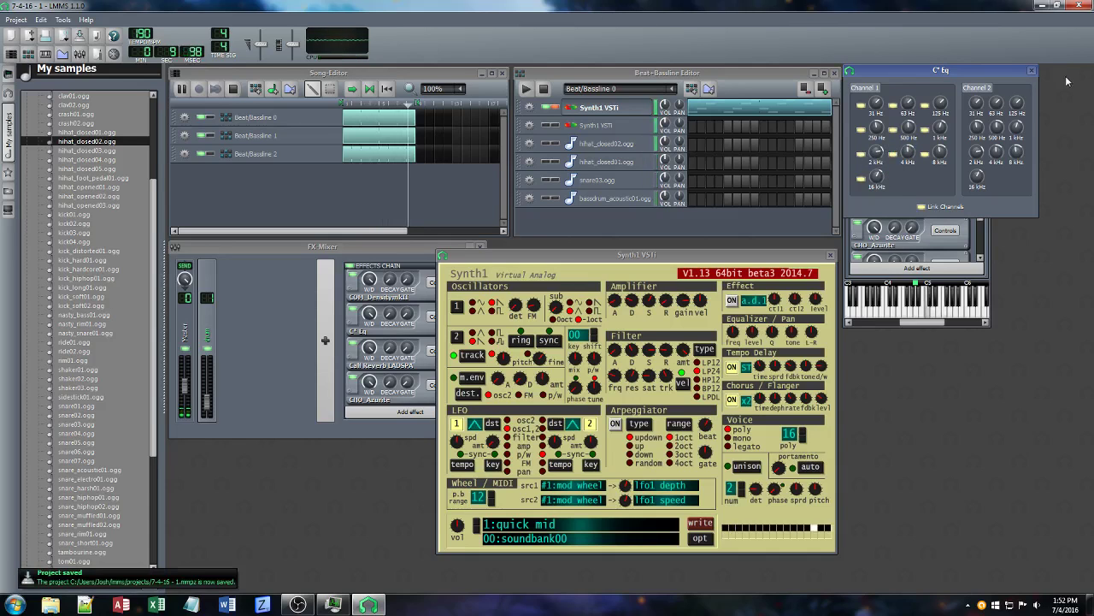
left_click(1033, 74)
Lower the key tracking, release and decay of the Synth1 filter while the song plays, and stop playback
scroll(981, 248, "down", 2)
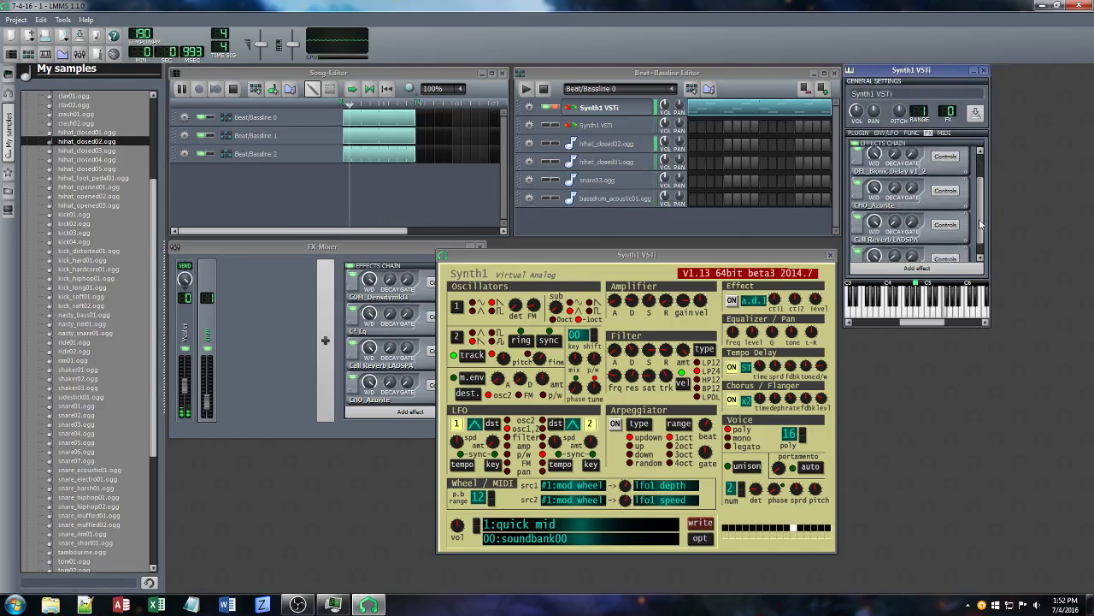
left_click_drag(874, 204, 873, 203)
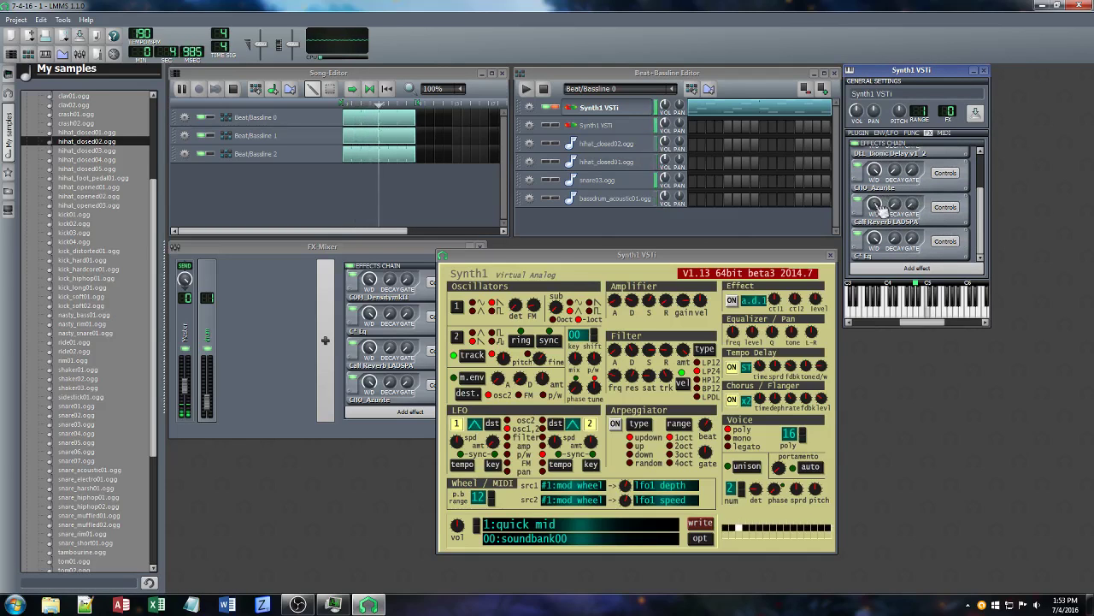
left_click_drag(666, 376, 667, 401)
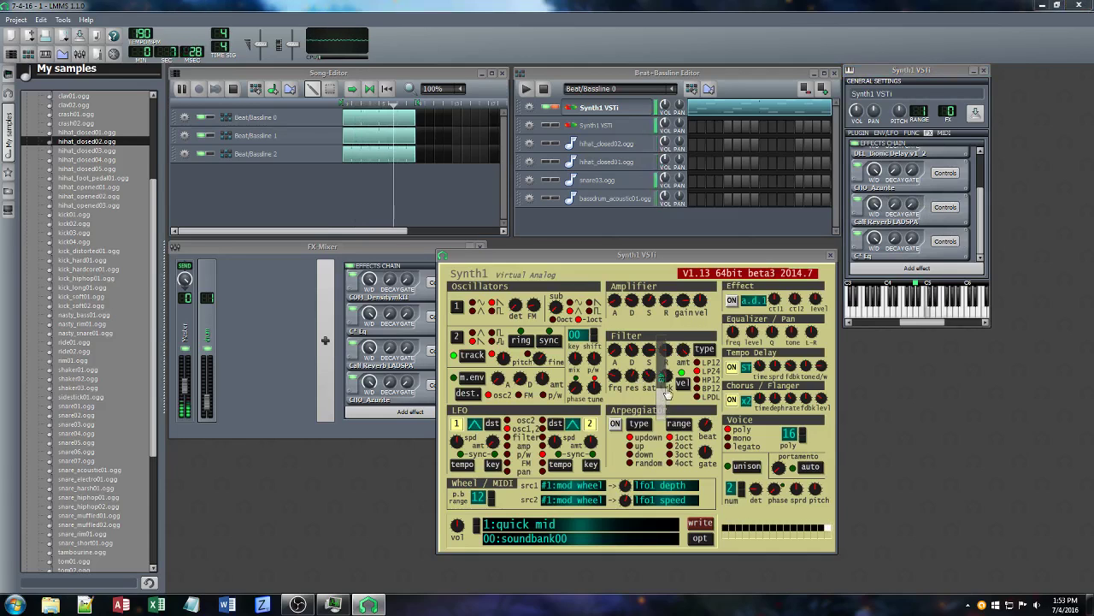
left_click_drag(665, 349, 656, 411)
left_click_drag(632, 351, 632, 413)
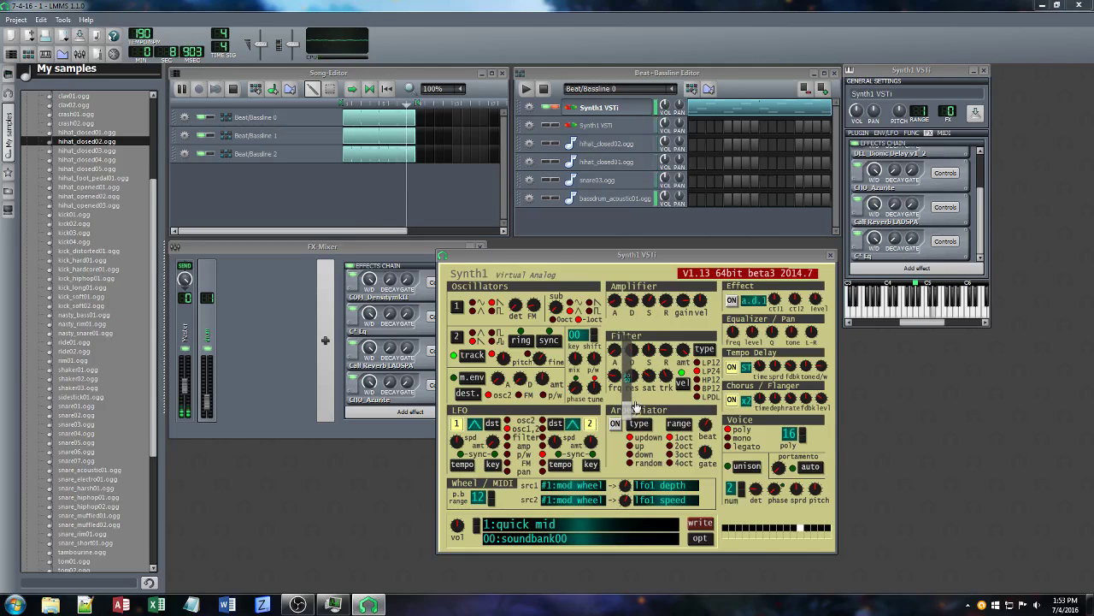
left_click(544, 90)
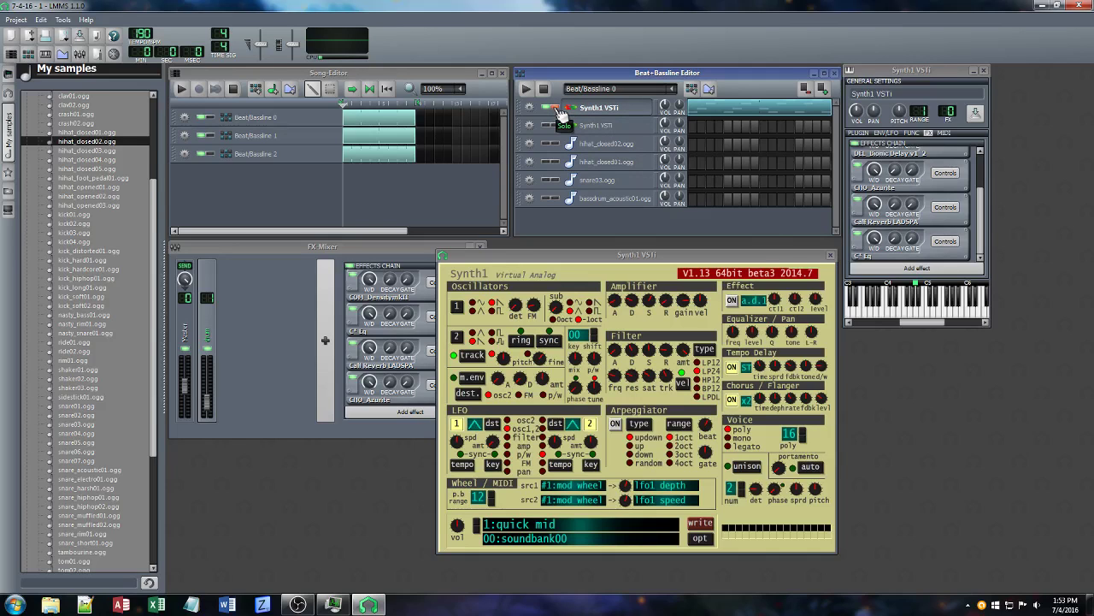
Switch the Beat+Bassline Editor to Beat/Bassline 1, play the song and solo the second Synth1 VSTi track
left_click(674, 89)
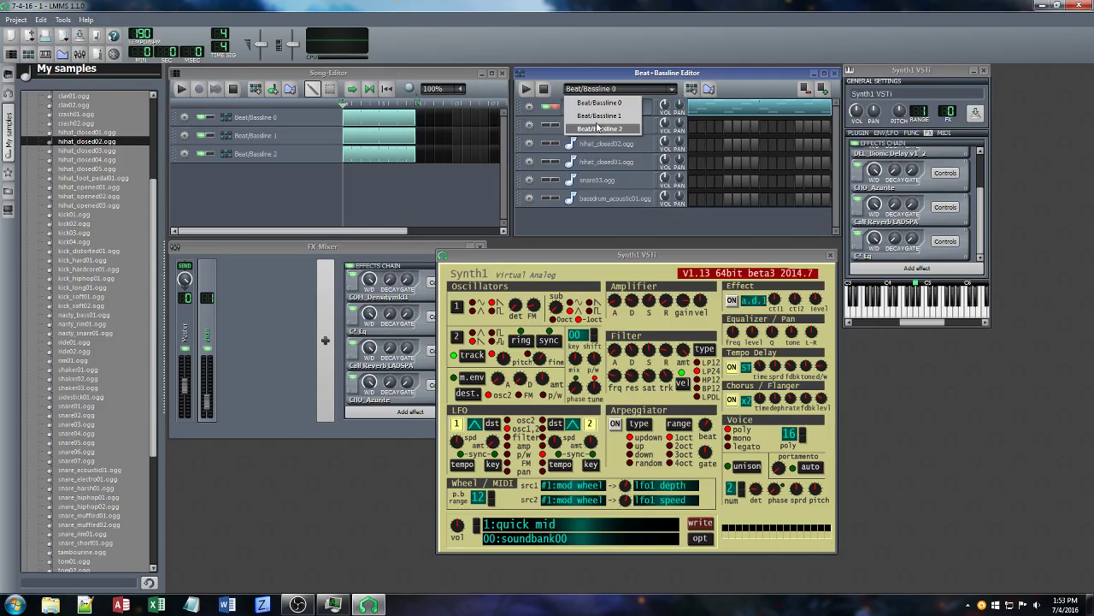
left_click(604, 124)
left_click(184, 89)
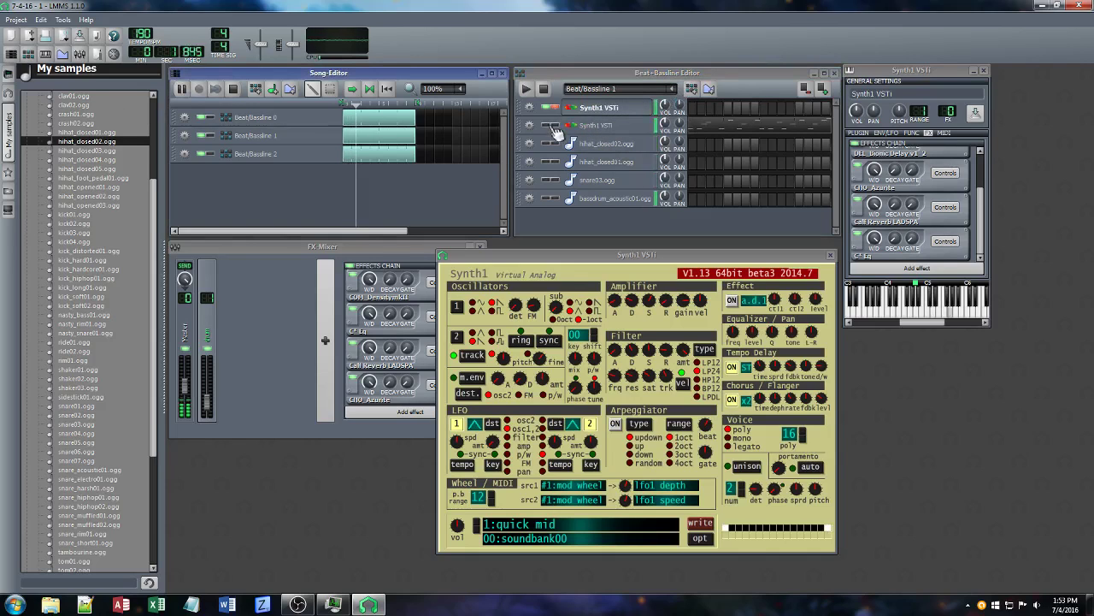
left_click(556, 126)
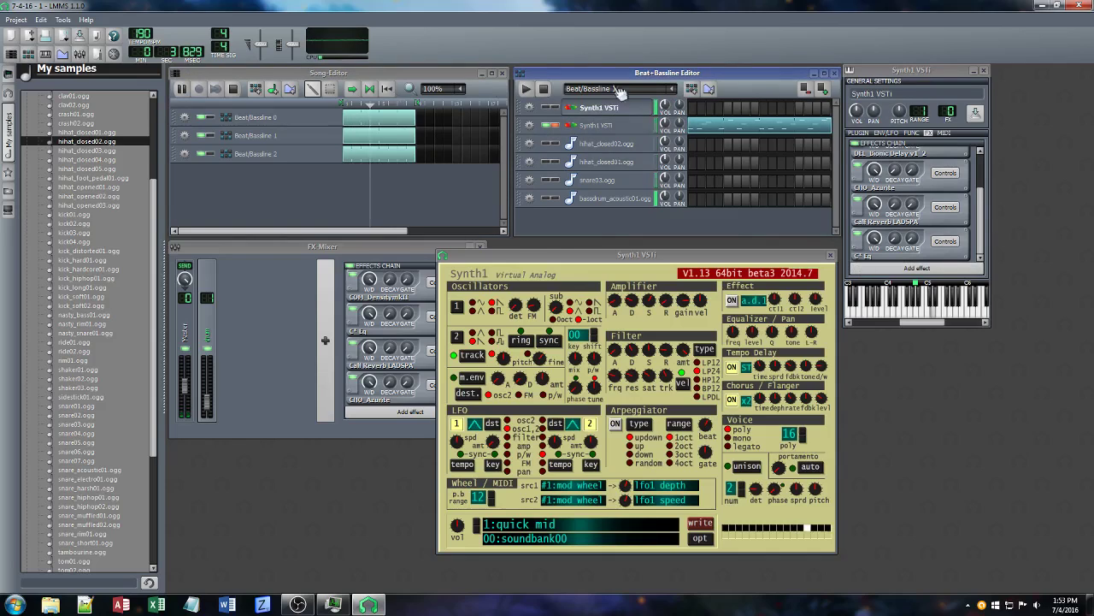
Close the first Synth1's windows and open the second Synth1 instrument with its plugin interface while Beat/Bassline 1 plays
left_click(828, 254)
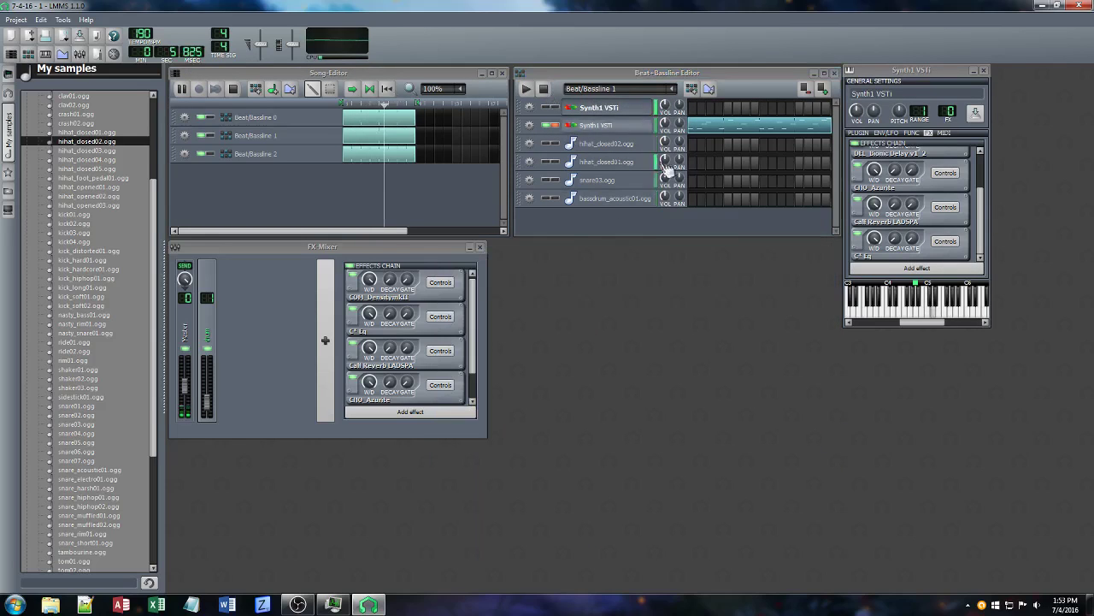
key("space")
left_click(984, 71)
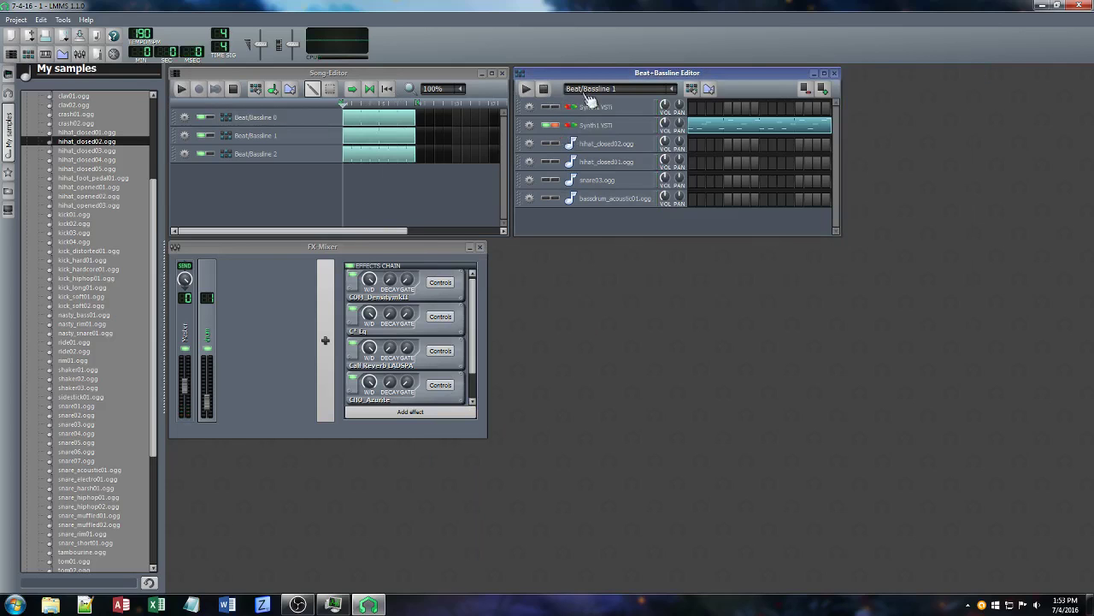
left_click(527, 89)
left_click(603, 126)
left_click(749, 313)
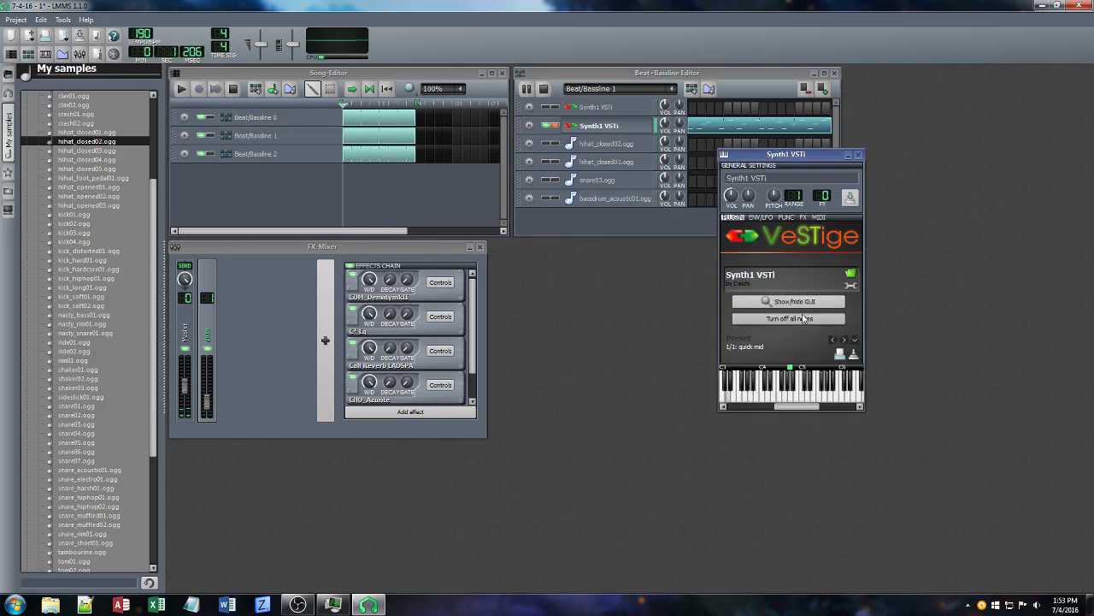
Adjust the second Synth1's filter key tracking, release and saturation and its amplifier sustain and release during playback
left_click_drag(693, 357, 728, 358)
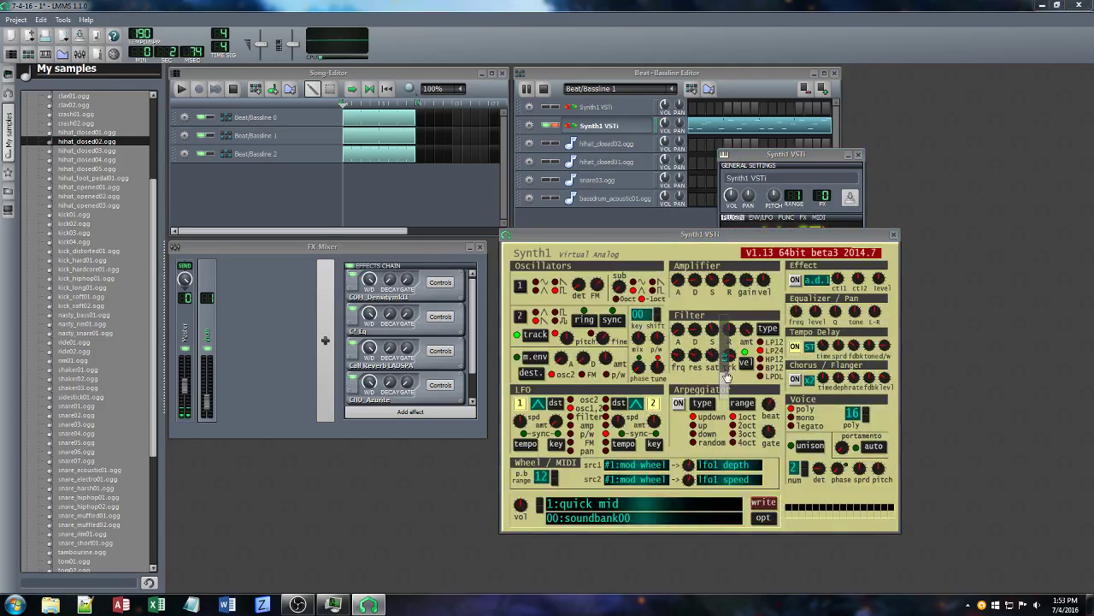
left_click_drag(727, 329, 728, 332)
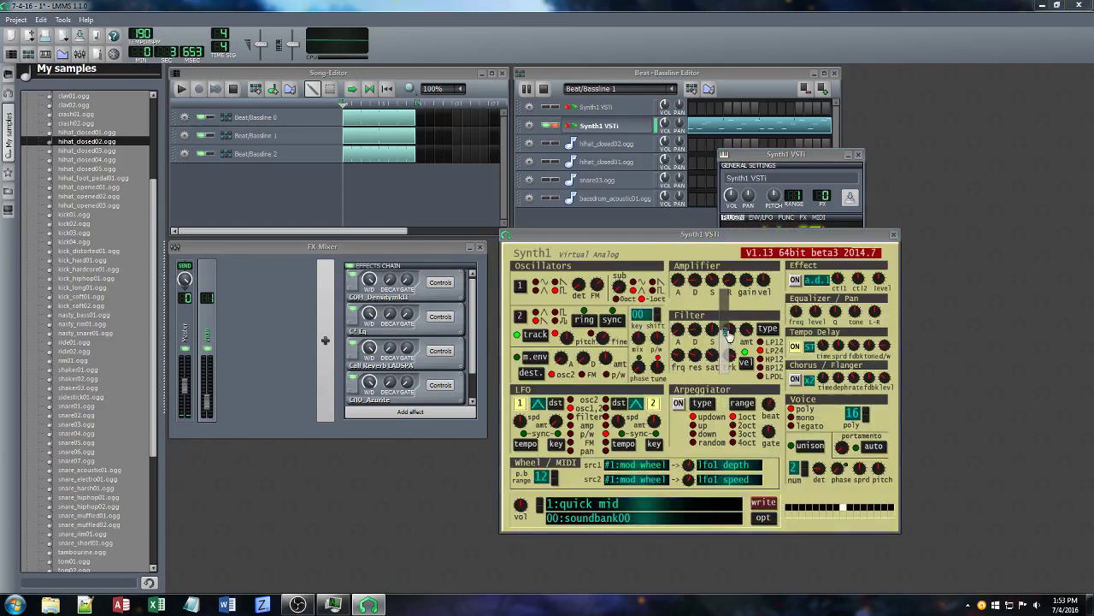
left_click(731, 280)
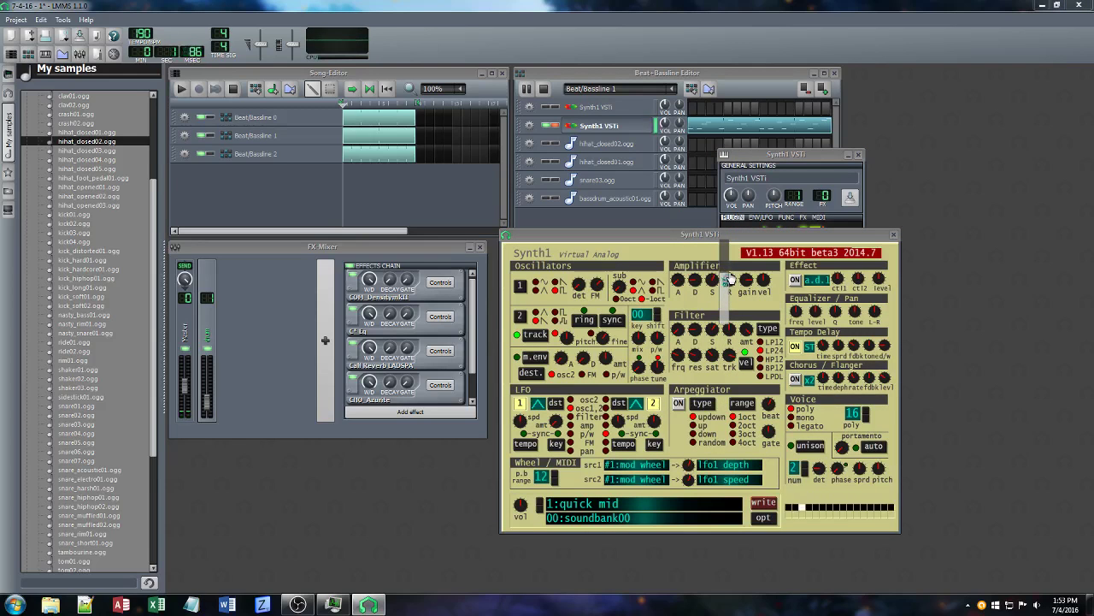
mouse_move(710, 280)
left_mouse_down()
mouse_move(713, 343)
mouse_move(696, 384)
left_mouse_up()
left_click_drag(712, 385, 708, 346)
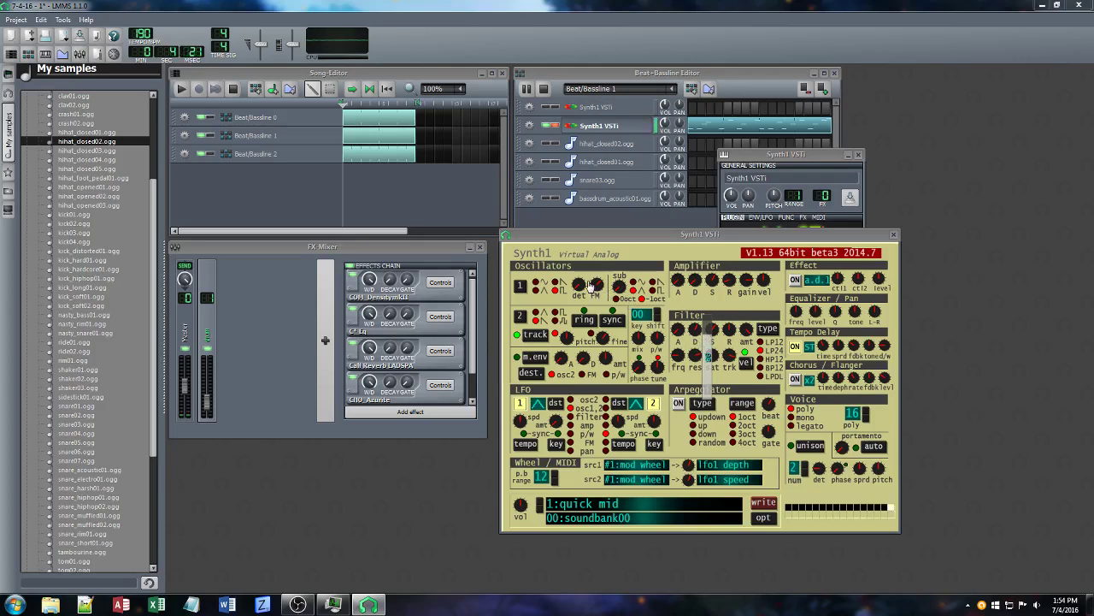
Fine-tune the second Synth1's oscillator settings along with its filter release and saturation during playback
mouse_move(617, 285)
left_mouse_down()
mouse_move(620, 305)
mouse_move(626, 276)
left_mouse_up()
mouse_move(734, 357)
left_mouse_down()
mouse_move(745, 331)
mouse_move(742, 366)
left_mouse_up()
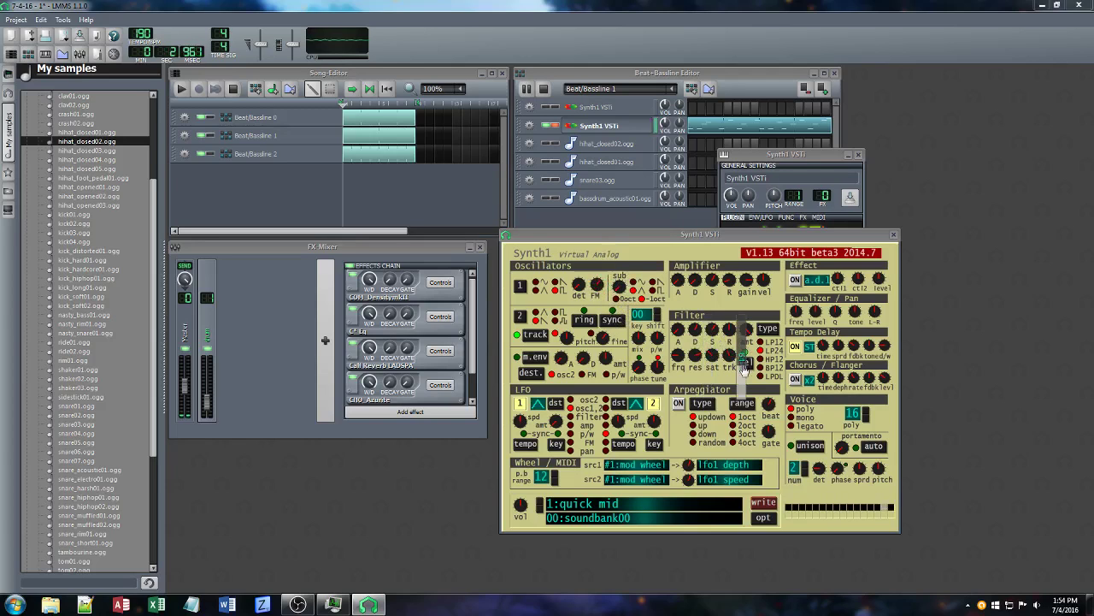
left_click(541, 288)
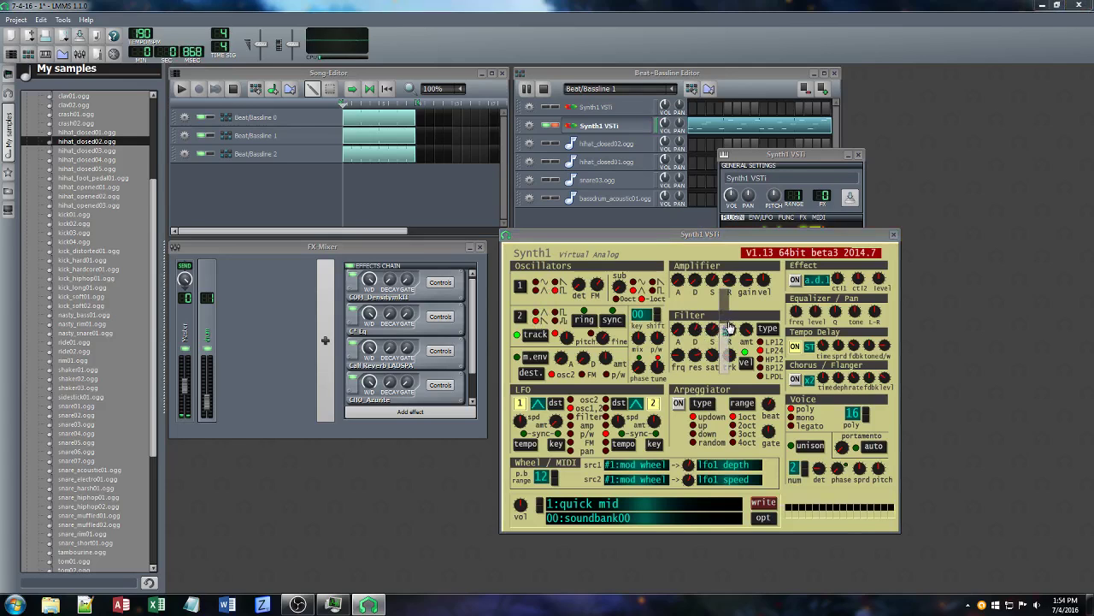
left_click_drag(728, 330, 716, 376)
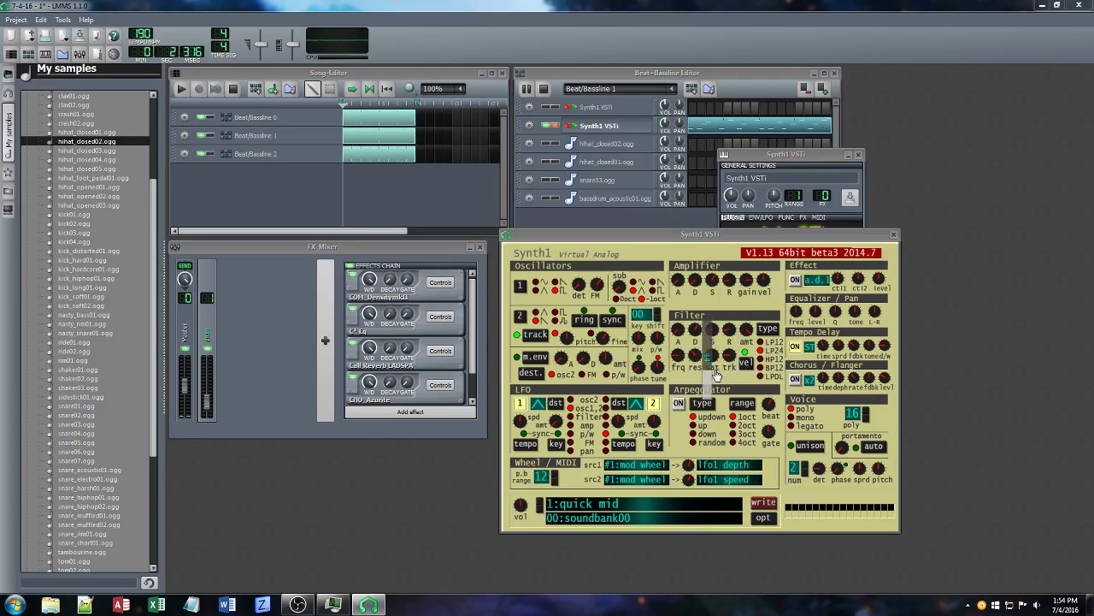
Add the VST effect DEL_Bionic Delay v1_2 to the second Synth1's effects chain and save the project
left_click(771, 155)
left_click(803, 217)
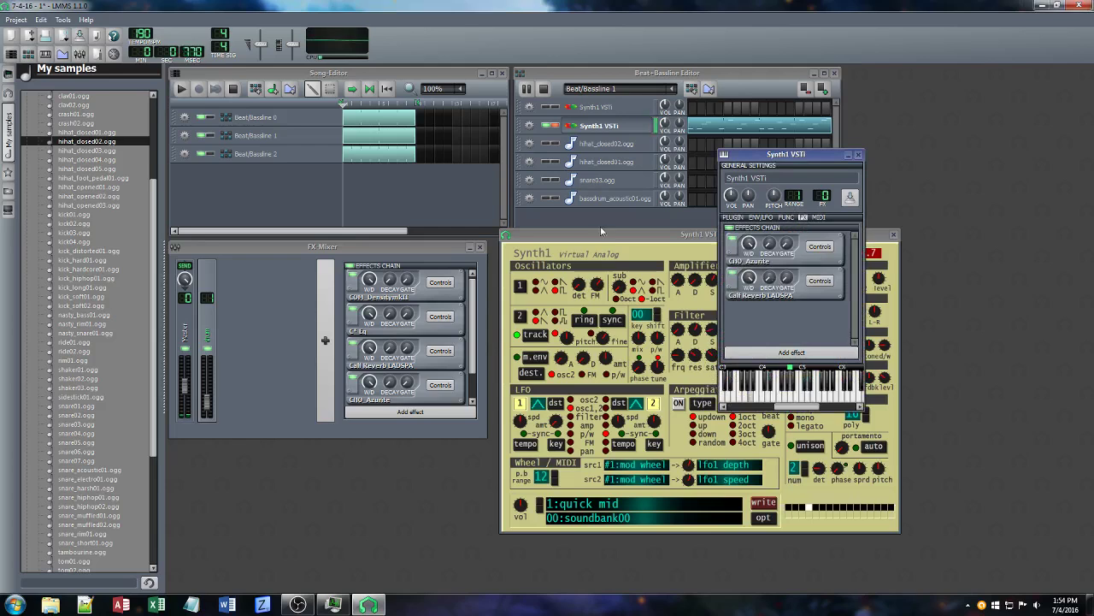
left_click(547, 88)
left_click(792, 352)
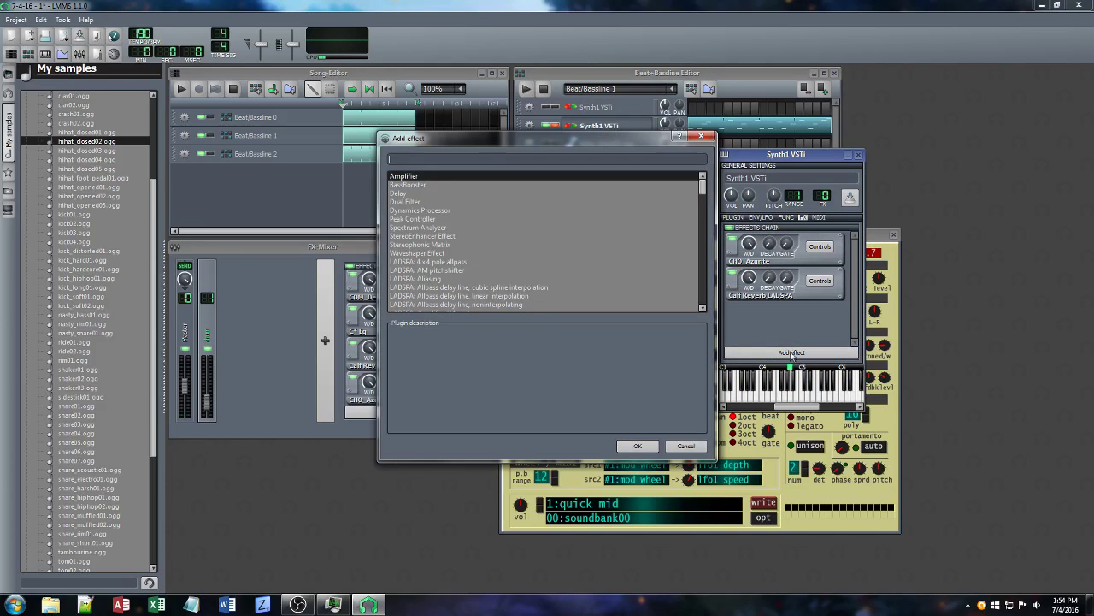
type("del")
scroll(433, 253, "down", 5)
left_click(421, 303)
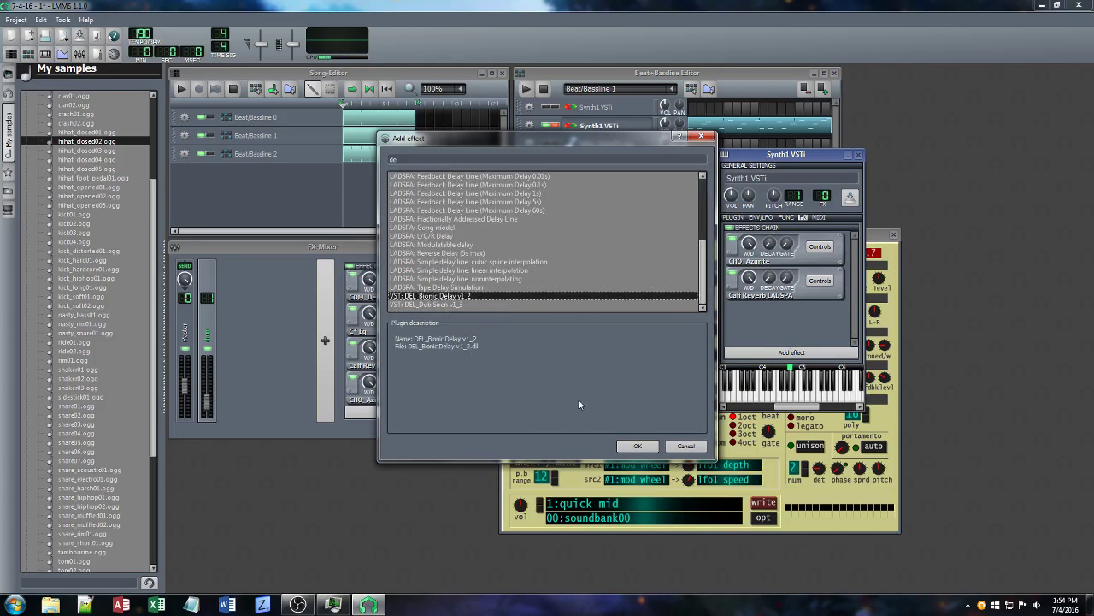
left_click(637, 448)
key("ctrl+s")
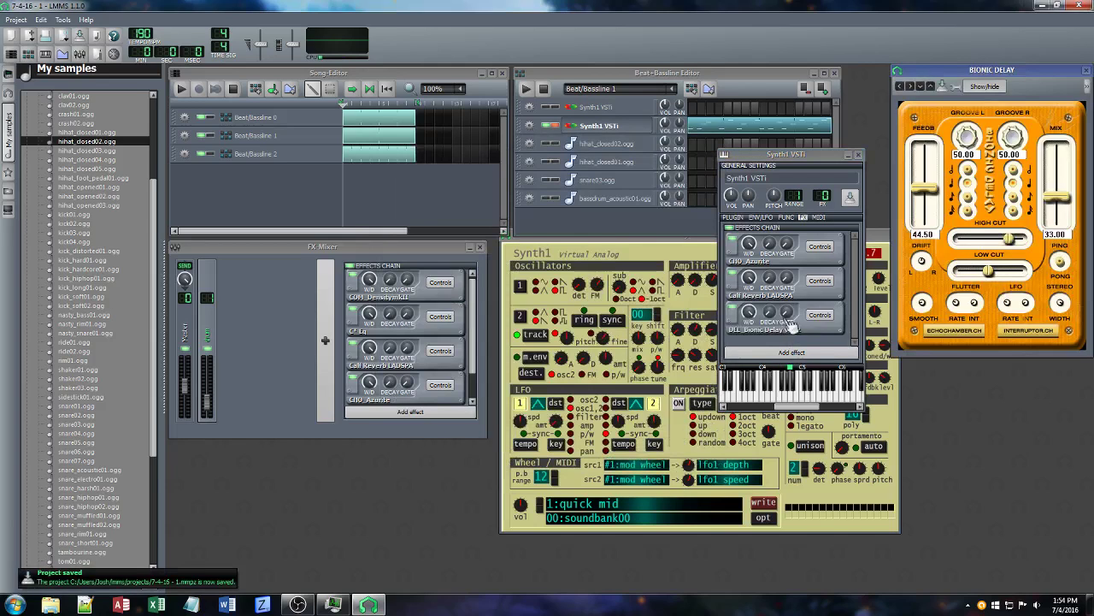
Set the Bionic Delay's mix to 44.50 while Beat/Bassline 1 plays
left_click(526, 89)
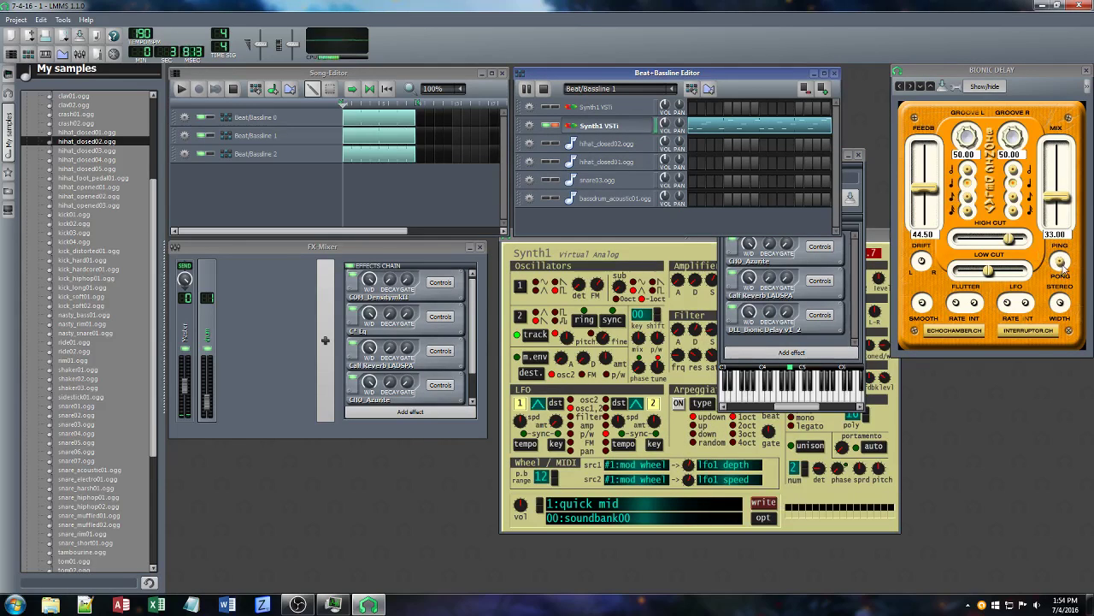
left_click_drag(1060, 199, 1061, 190)
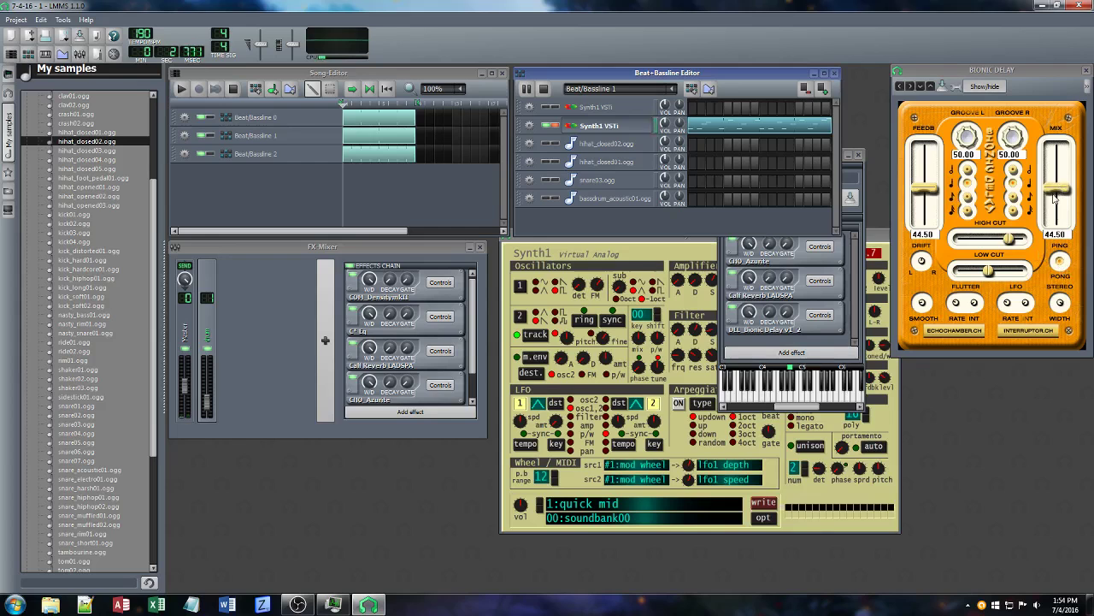
Add a C* Eq to the second Synth1's effects chain and adjust its 4 kHz, 8 kHz and 16 kHz bands
left_click(792, 353)
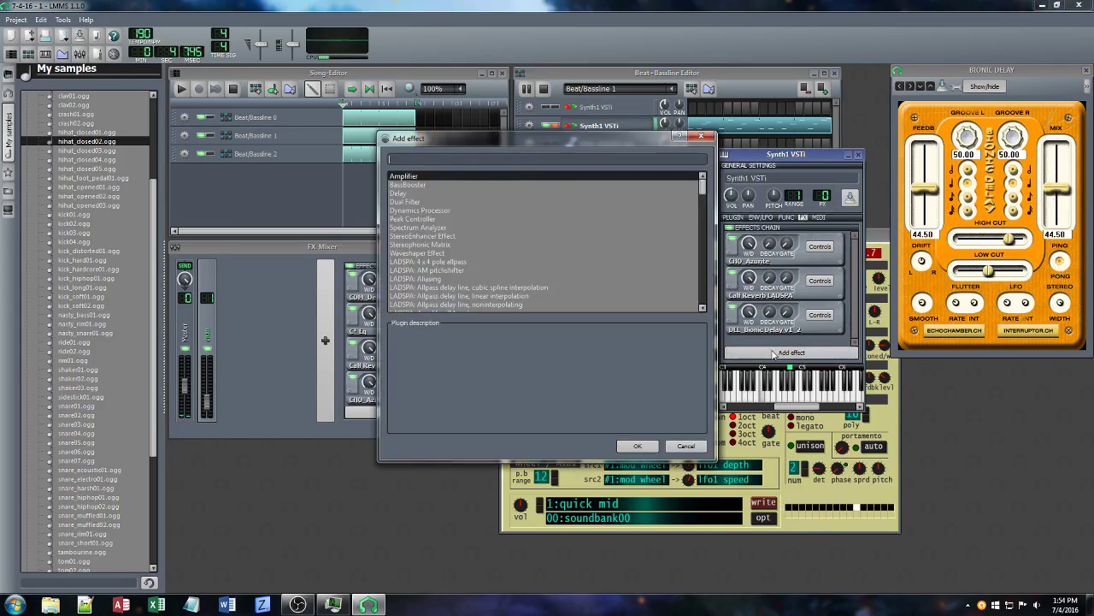
type("eq")
left_click(639, 447)
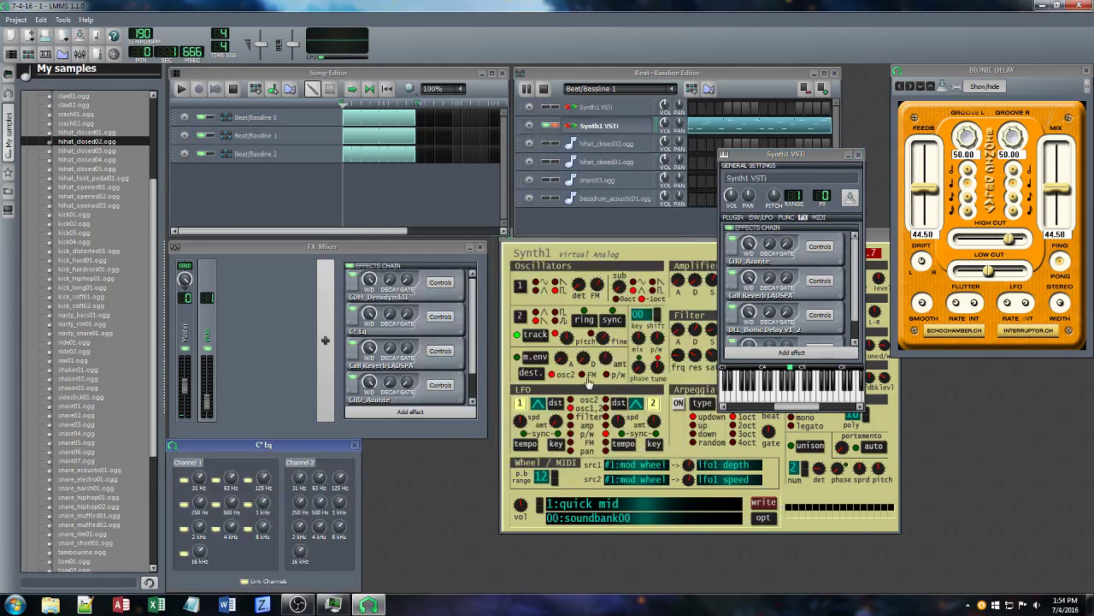
left_click_drag(232, 528, 263, 519)
left_click_drag(200, 550, 203, 519)
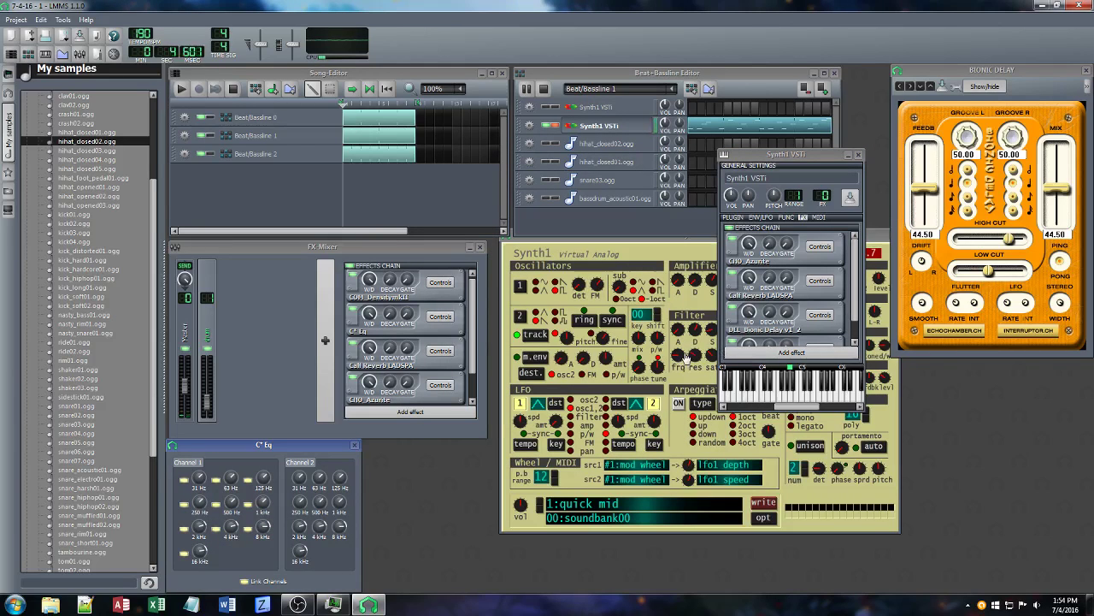
Adjust the resonance and saturation of the second Synth1's filter during playback
left_click_drag(690, 357, 695, 390)
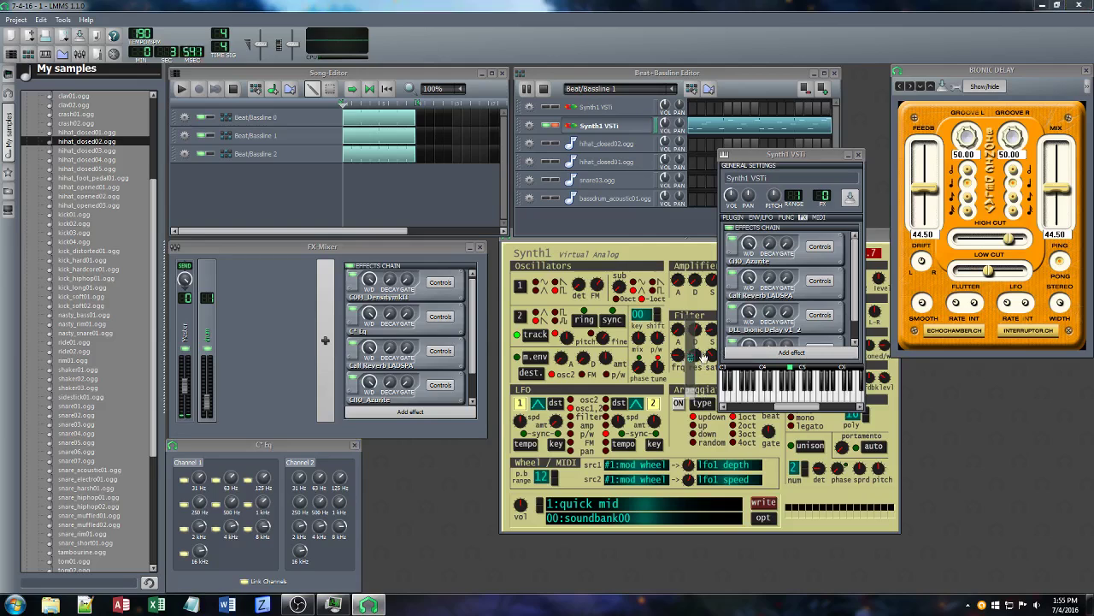
left_click_drag(703, 357, 705, 351)
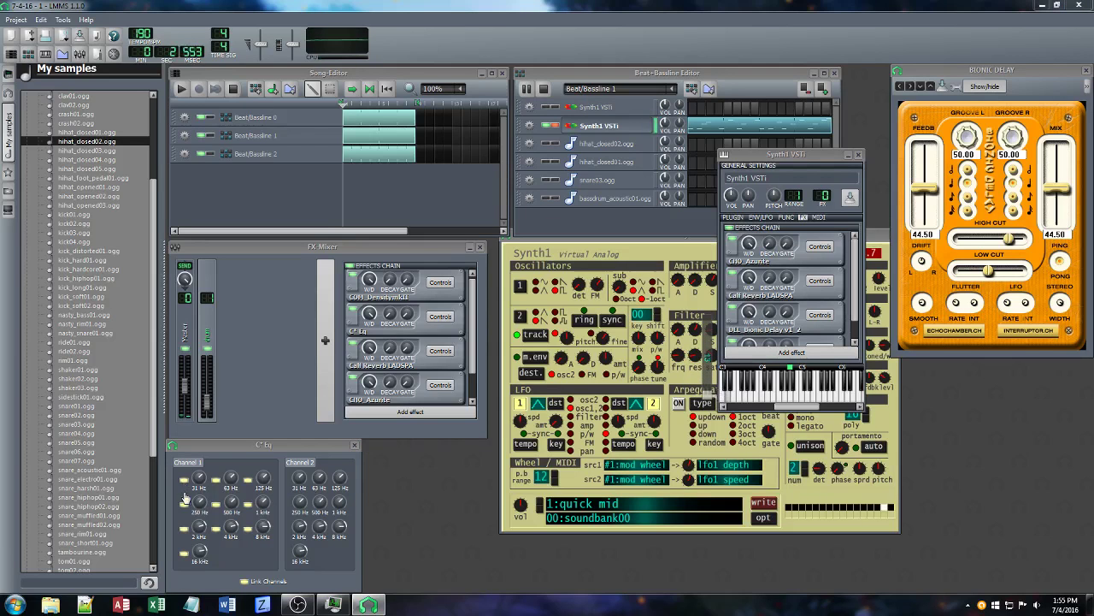
Adjust the 250 Hz, 500 Hz and 1 kHz bands of the C* Eq, save the project and close the equalizer
left_click_drag(235, 504, 264, 497)
left_click_drag(199, 505, 199, 500)
key("ctrl+s")
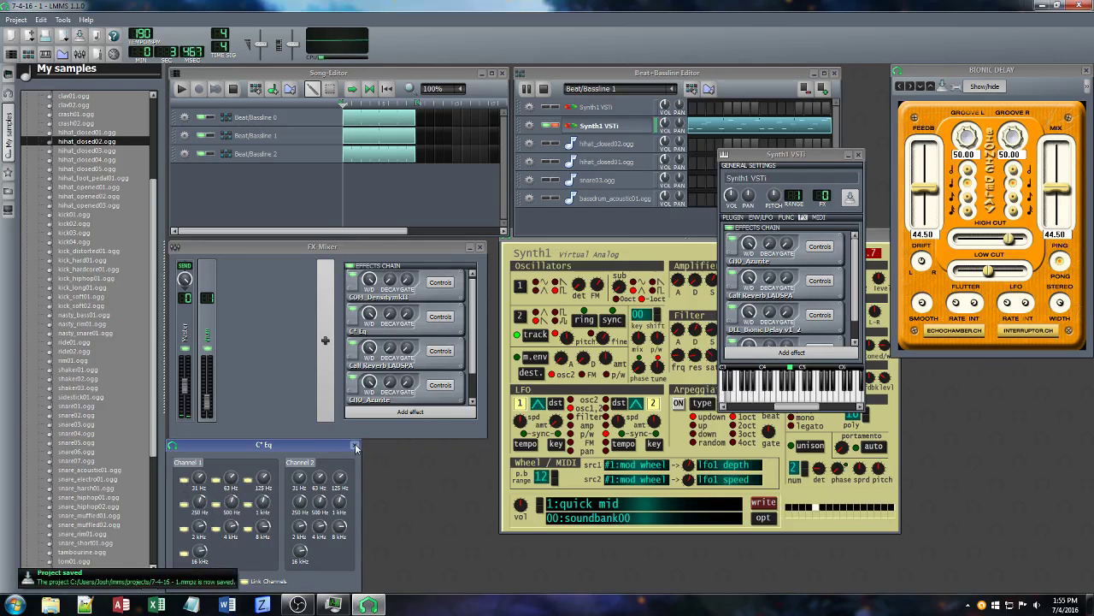
left_click(355, 444)
Stop the Beat/Bassline 1 playback, unsolo the second Synth1 track and play the whole song
left_click(545, 88)
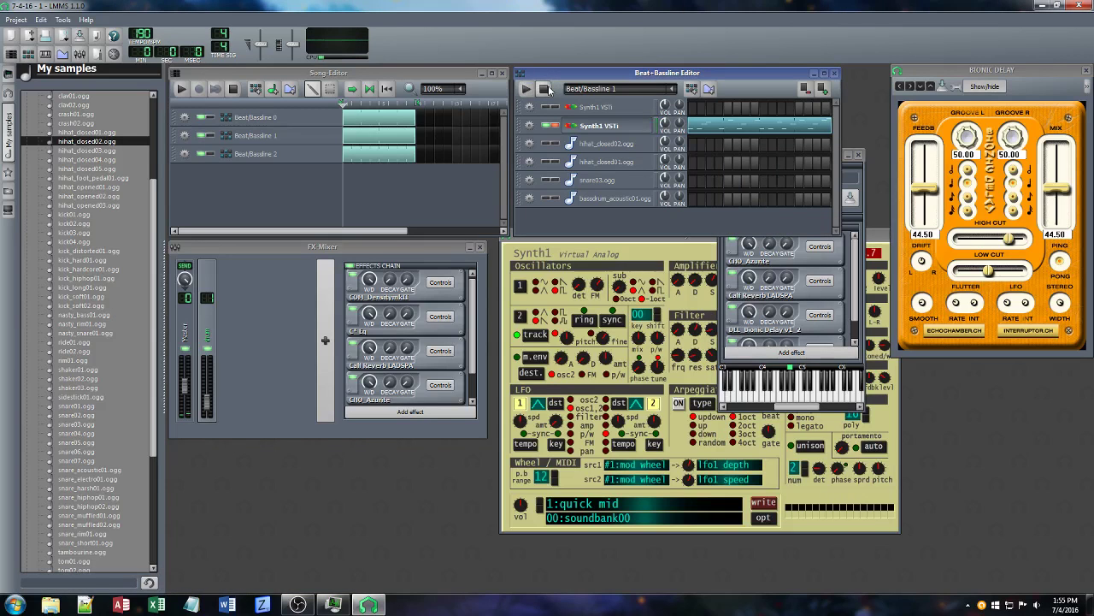
left_click(181, 89)
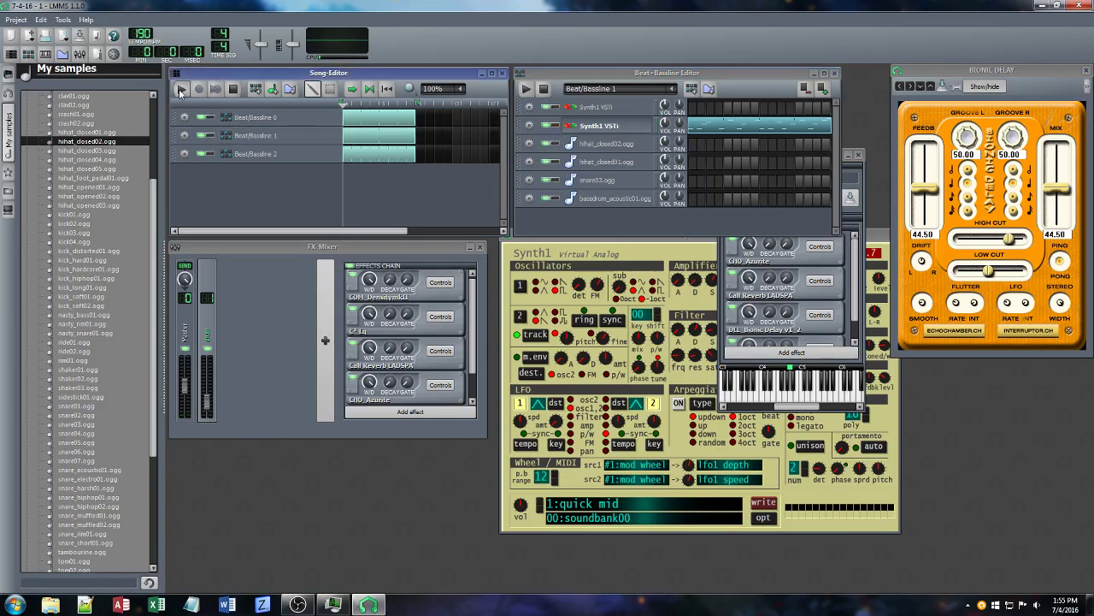
Stop the song playback and close the Synth1 VSTi instrument and Bionic Delay windows
left_click(233, 89)
left_click(860, 162)
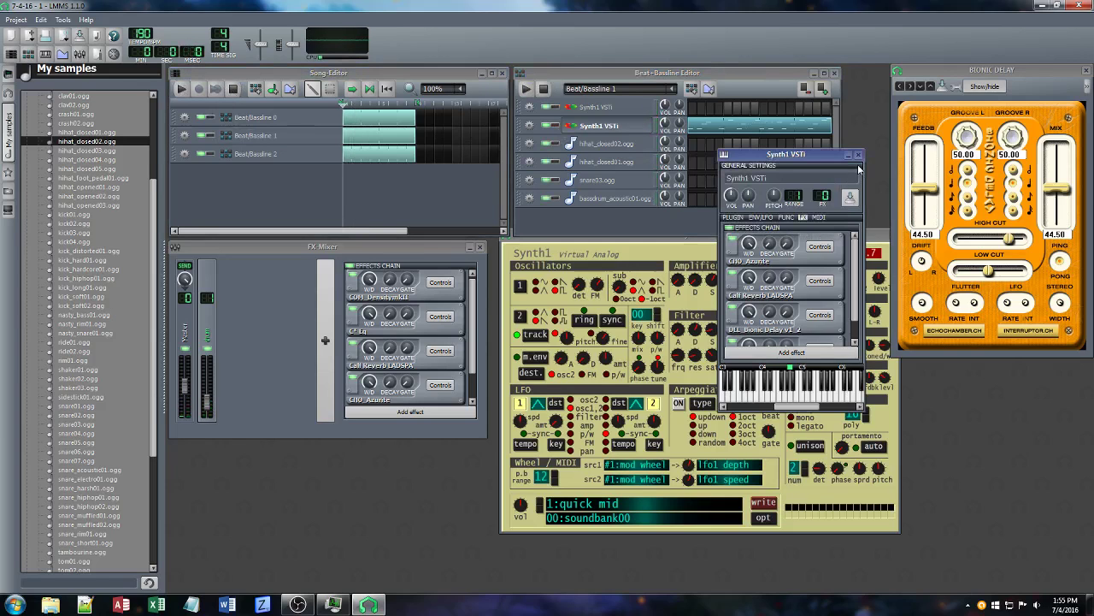
left_click(859, 155)
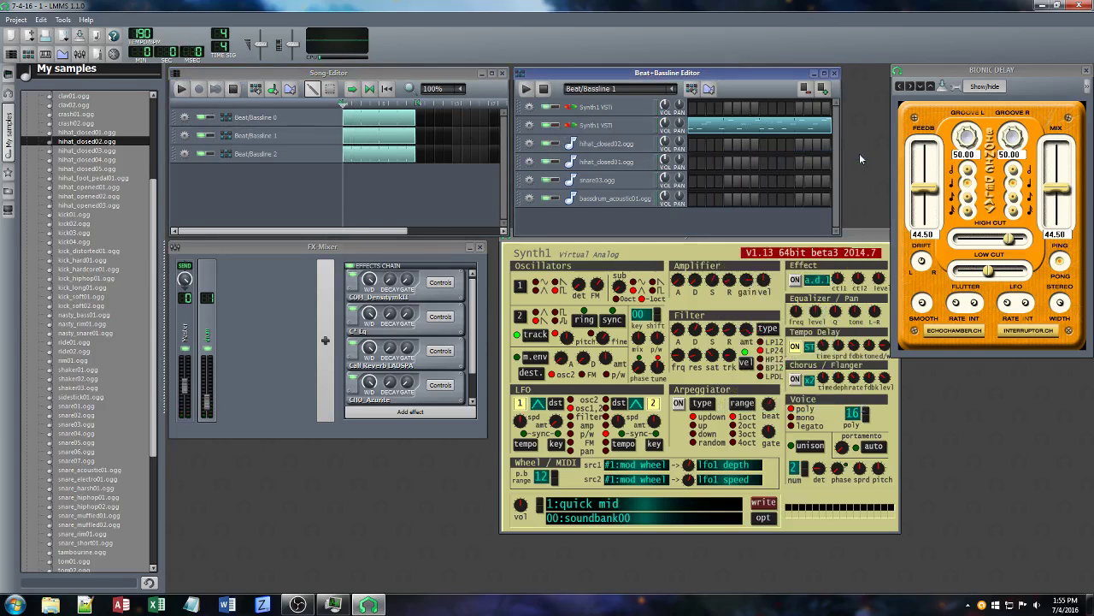
left_click(1086, 72)
Solo the Beat/Bassline 2 track in the Song-Editor and play a short stretch of it
left_click(211, 155)
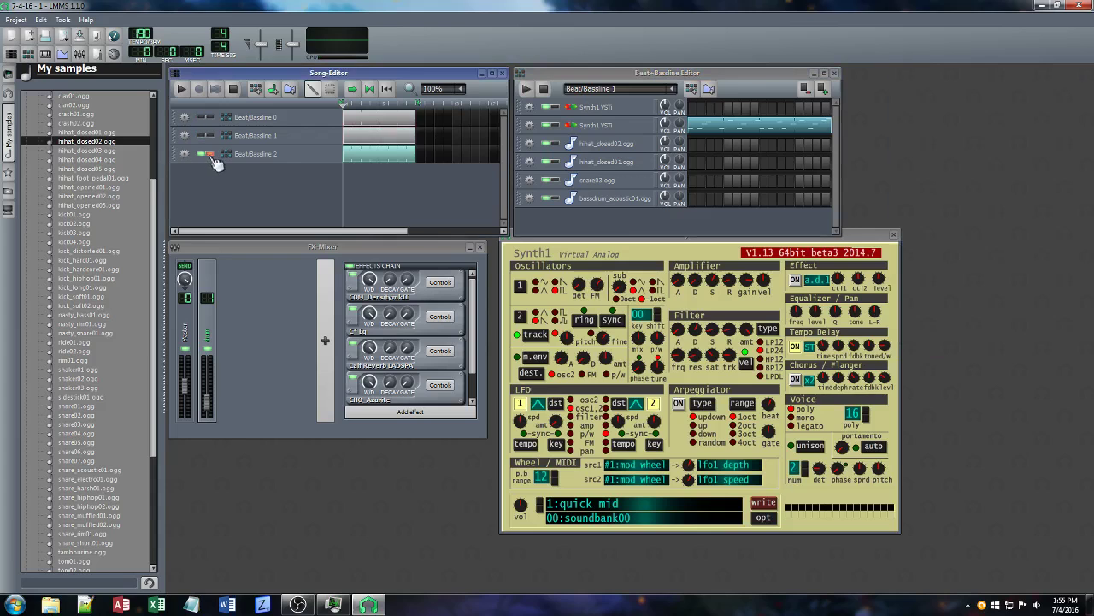
left_click(181, 90)
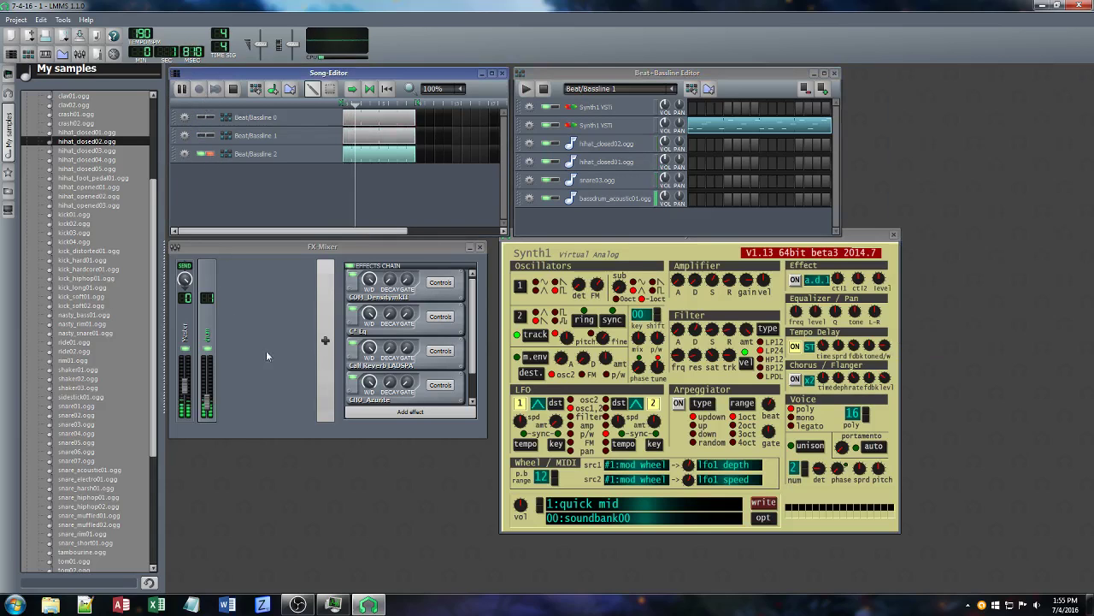
left_click(232, 90)
Open the C* Eq controls and adjust the Channel 1 mid and high frequency bands while the song plays
left_click(441, 317)
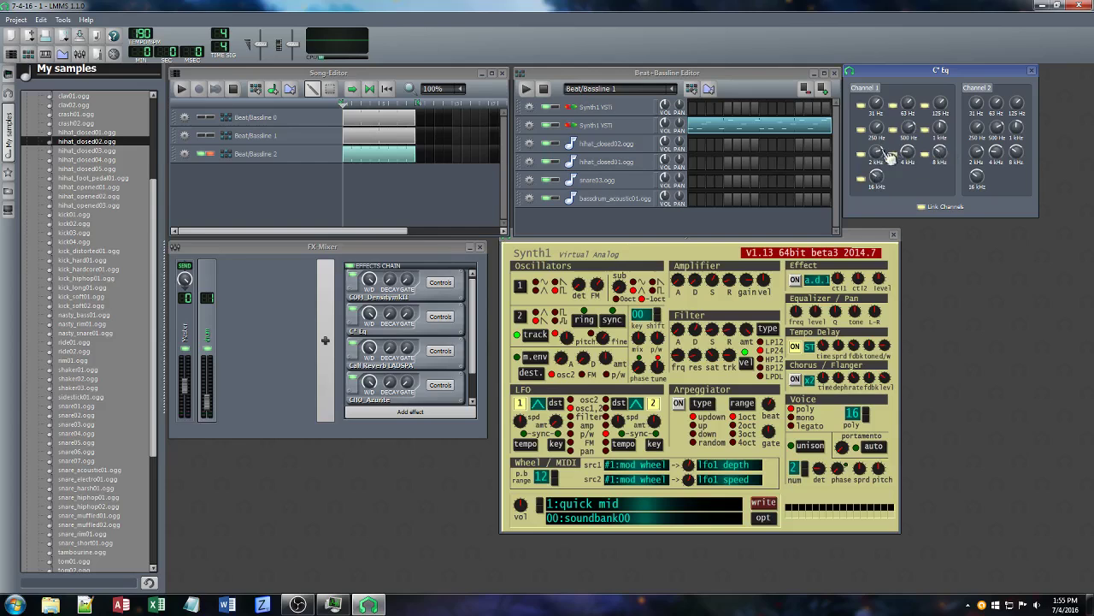
left_click(182, 88)
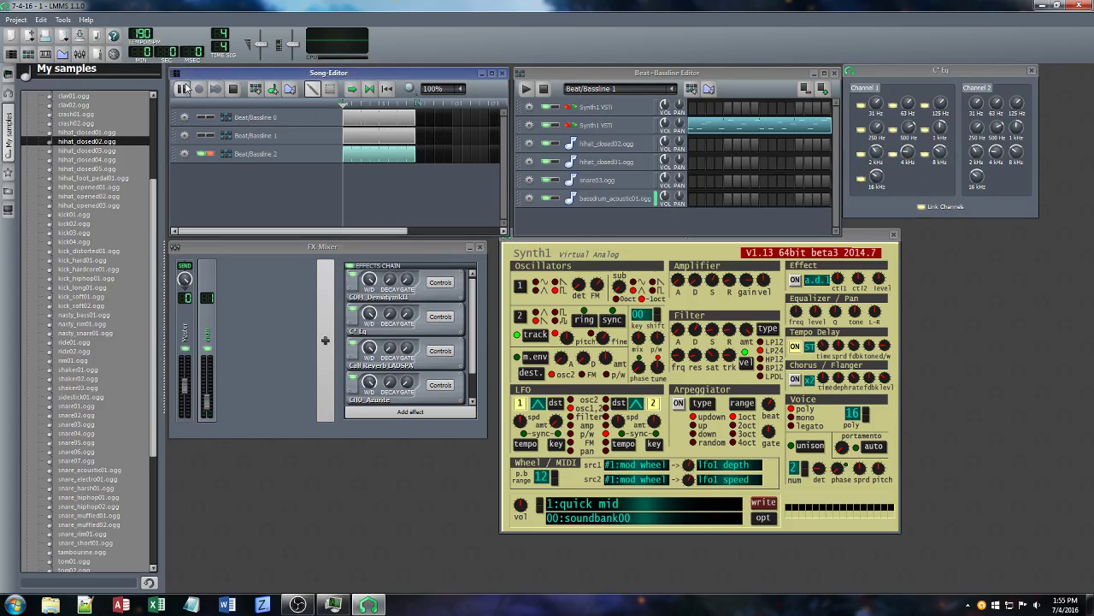
left_click(940, 152)
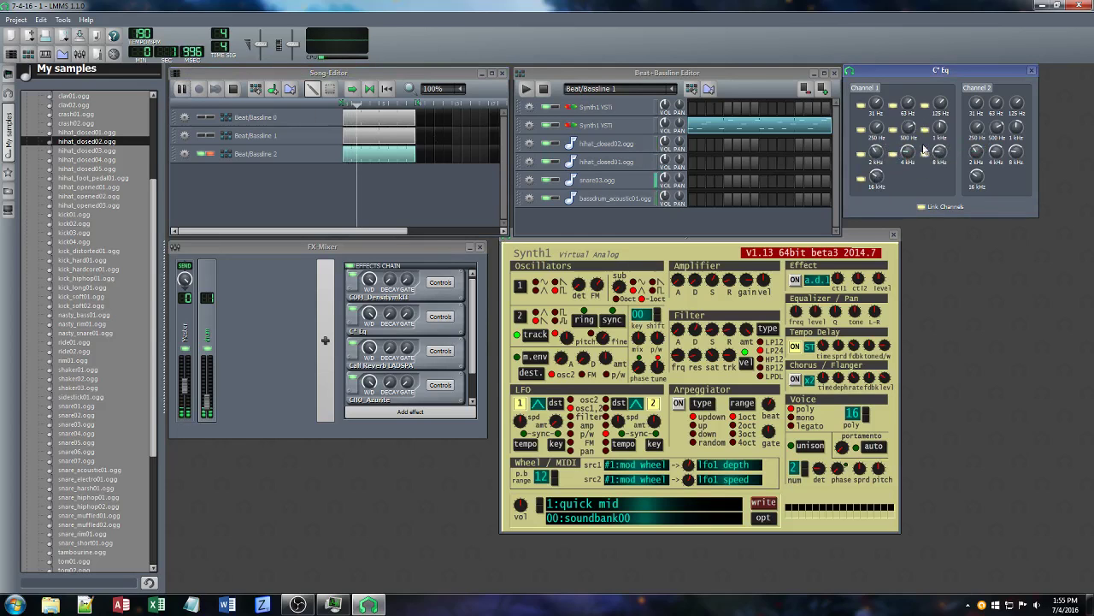
left_click_drag(940, 128, 908, 129)
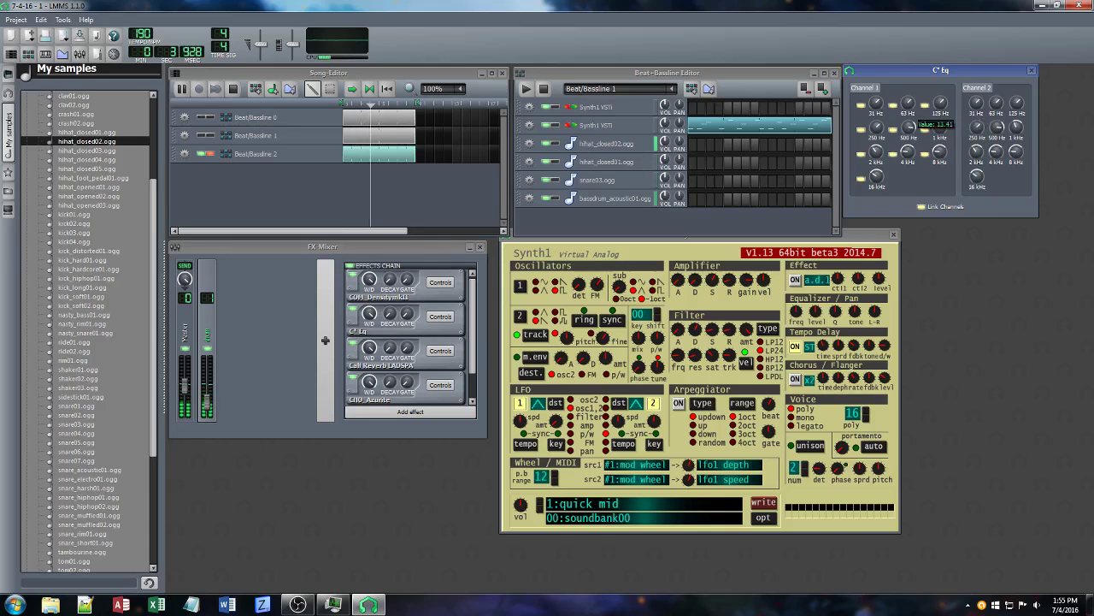
left_click(877, 128)
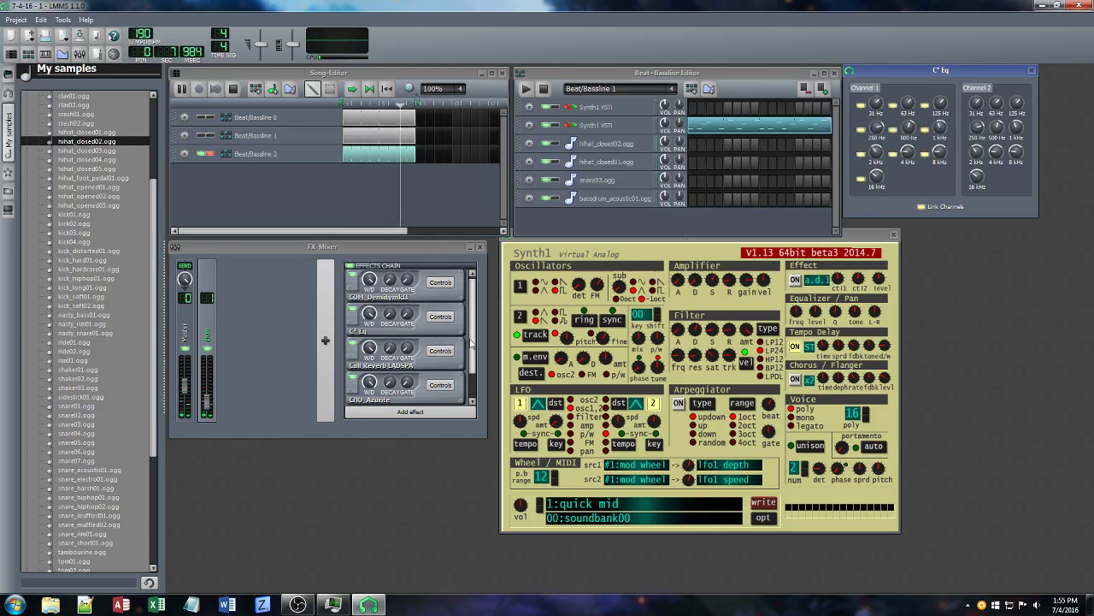
mouse_move(473, 346)
left_mouse_down()
mouse_move(476, 375)
mouse_move(475, 326)
left_mouse_up()
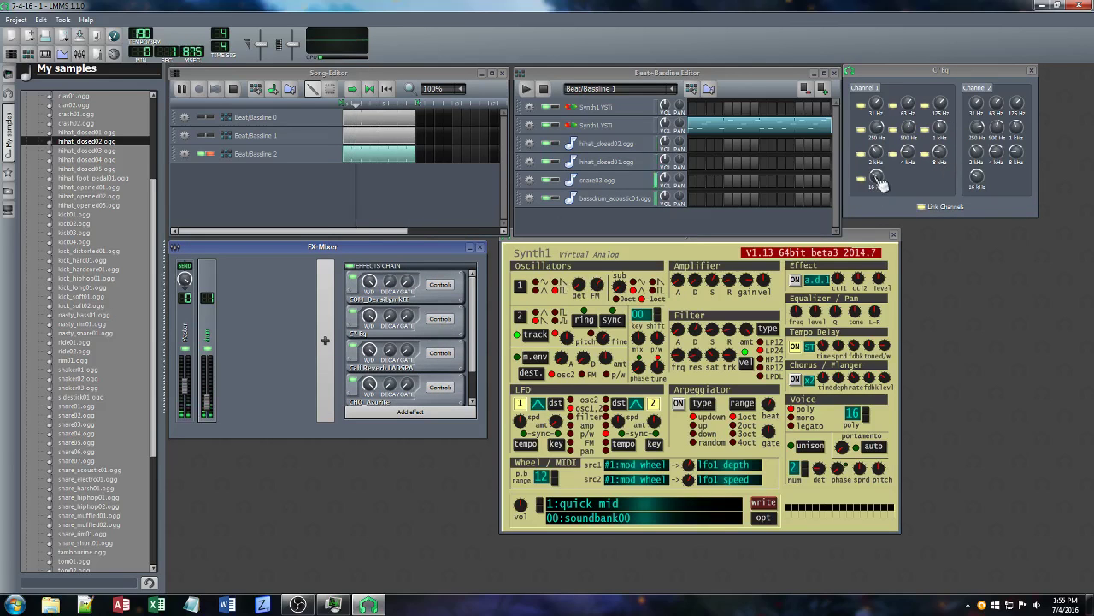
Show Beat/Bassline 2 in the Beat+Bassline Editor and briefly solo the hihat_closed01.ogg track
left_click(667, 89)
left_click(602, 128)
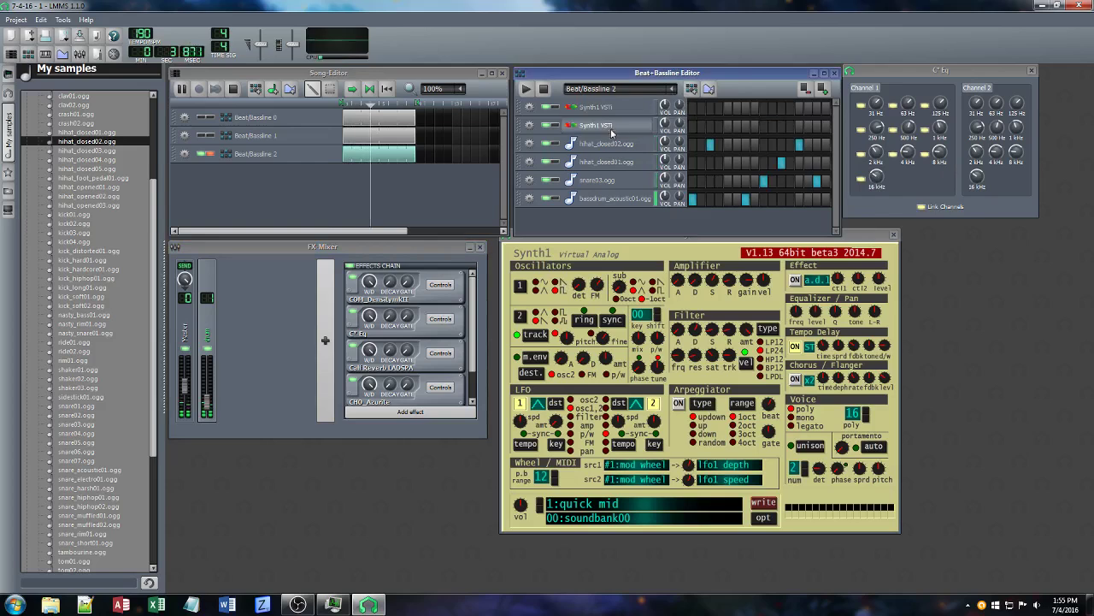
left_click(557, 161)
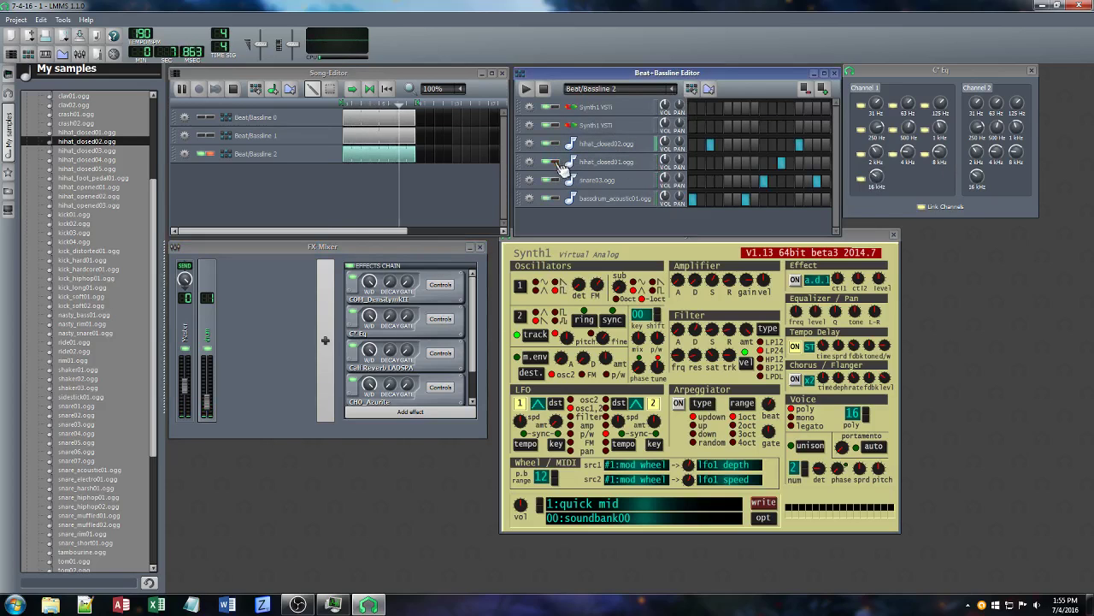
left_click(556, 162)
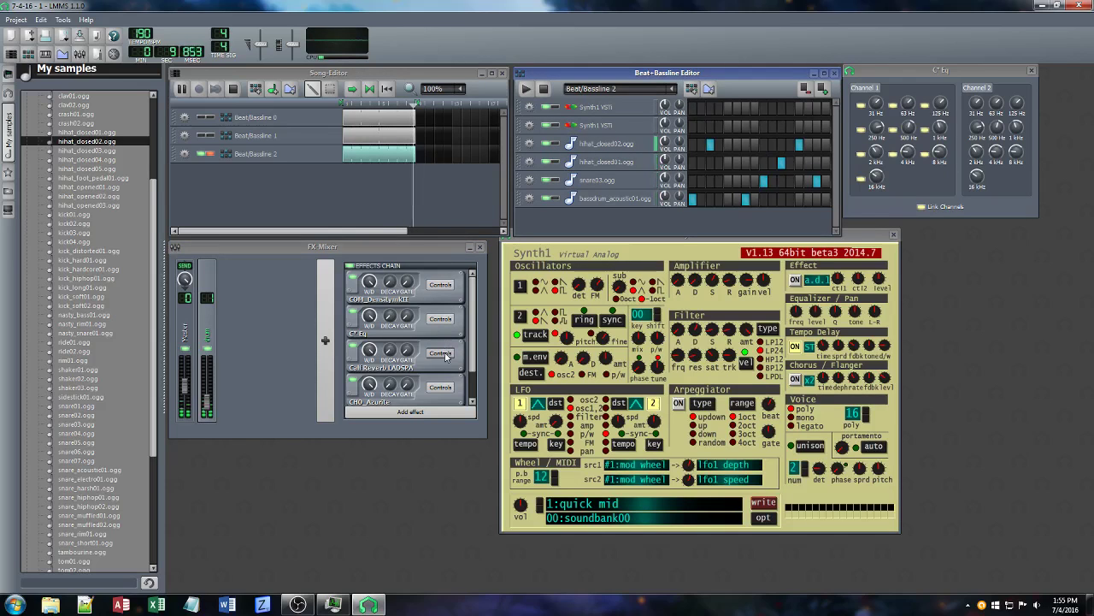
Adjust the wet level of the Calf Reverb LADSPA effect and close the C* Eq window
left_click(369, 350)
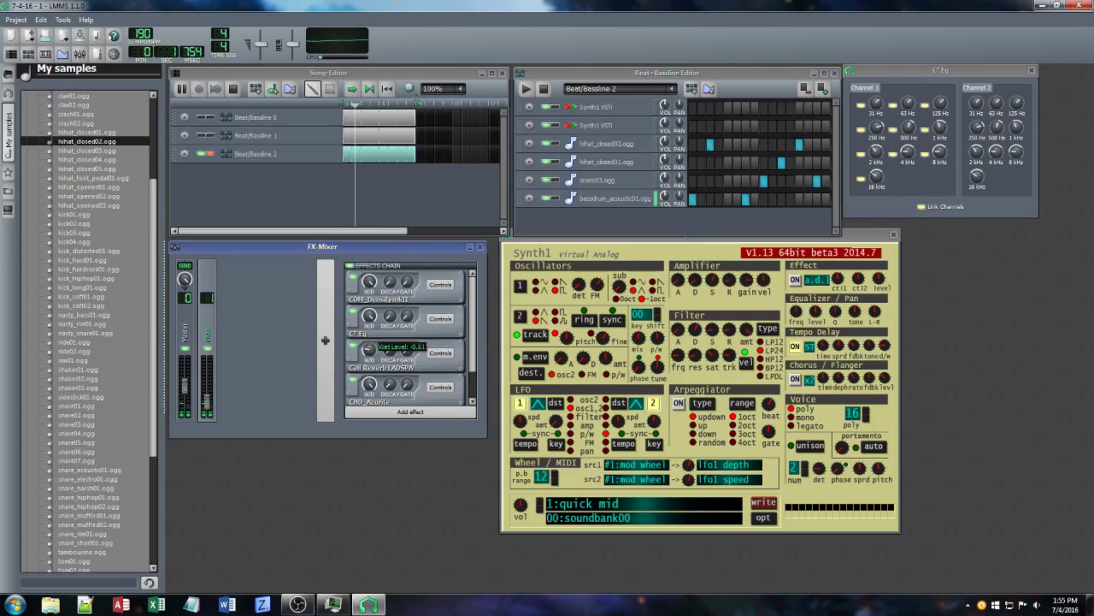
left_click_drag(369, 350, 370, 325)
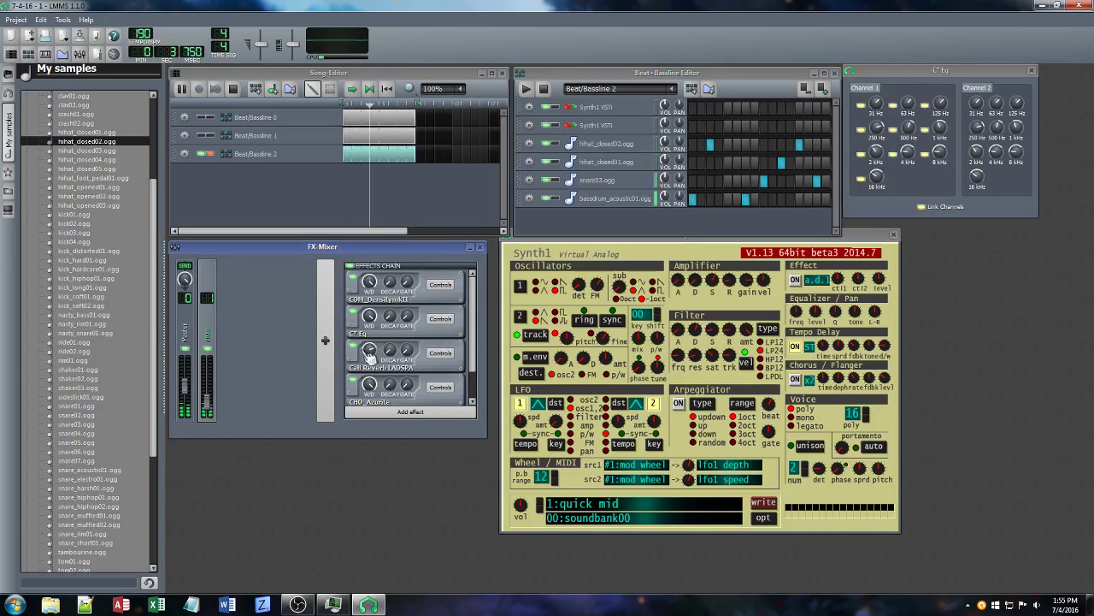
left_click_drag(370, 385, 371, 423)
left_click(1029, 71)
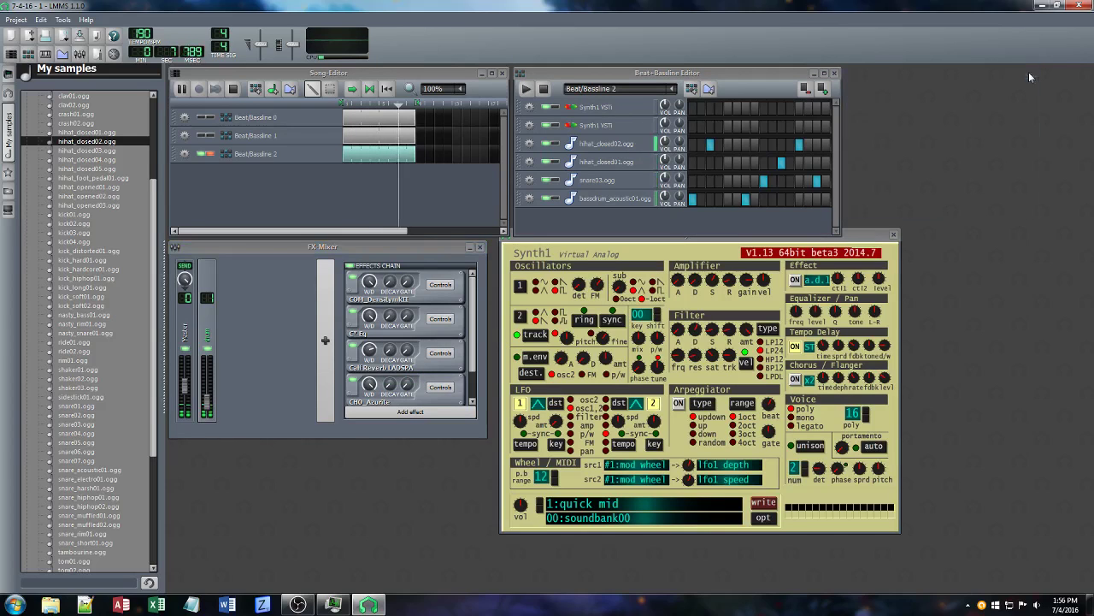
Stop the song, add the VST distortion effect DIS_Face Bender to the effects chain, and play the Beat/Bassline 2 pattern
left_click(544, 89)
left_click(415, 411)
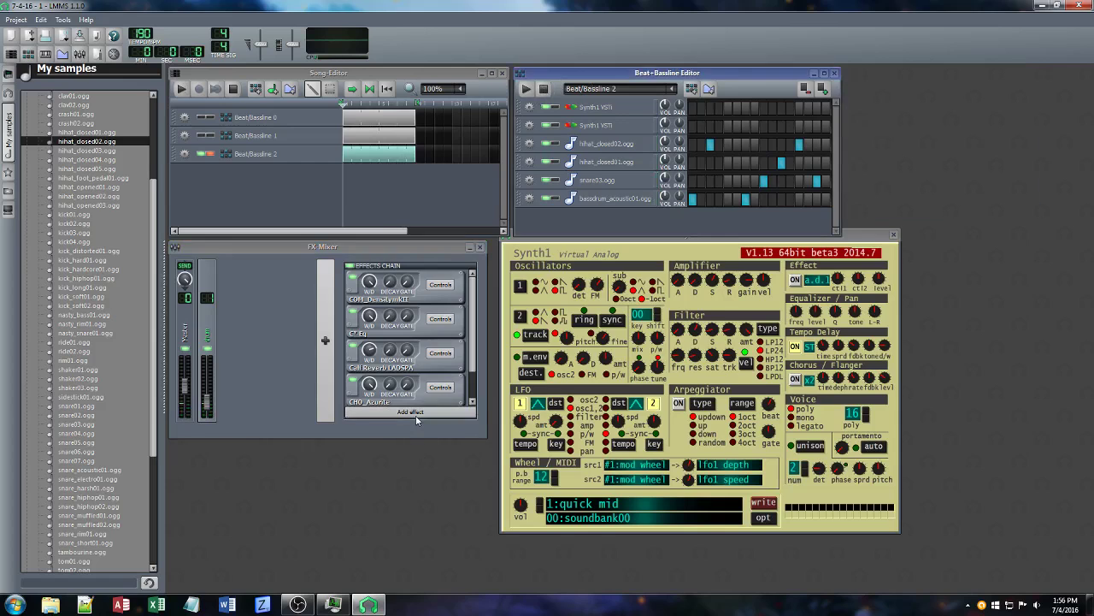
type("dis")
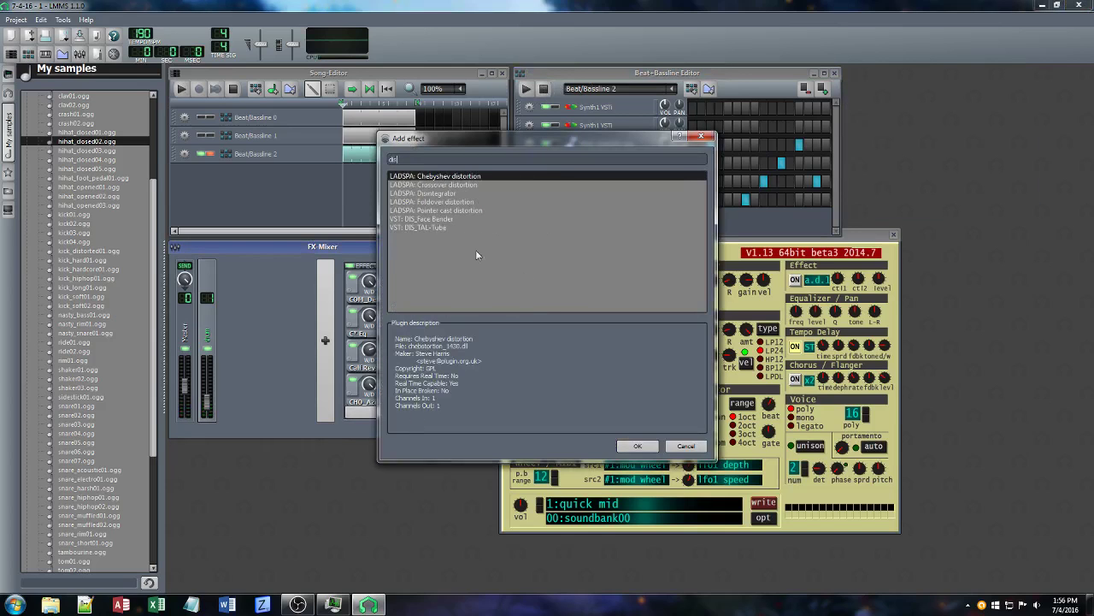
left_click(434, 220)
left_click(638, 446)
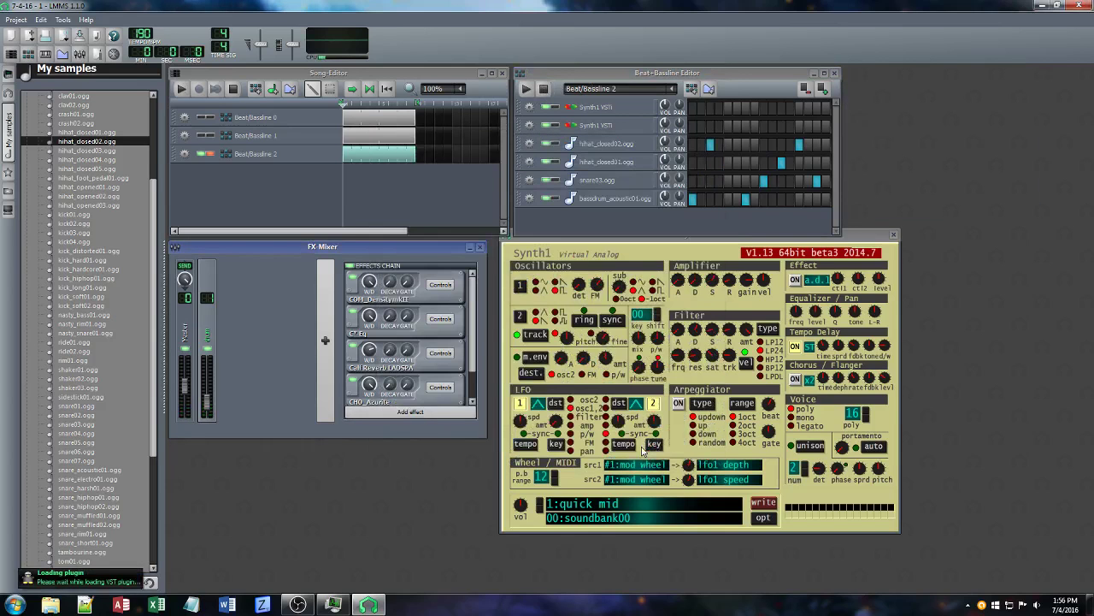
left_click(530, 89)
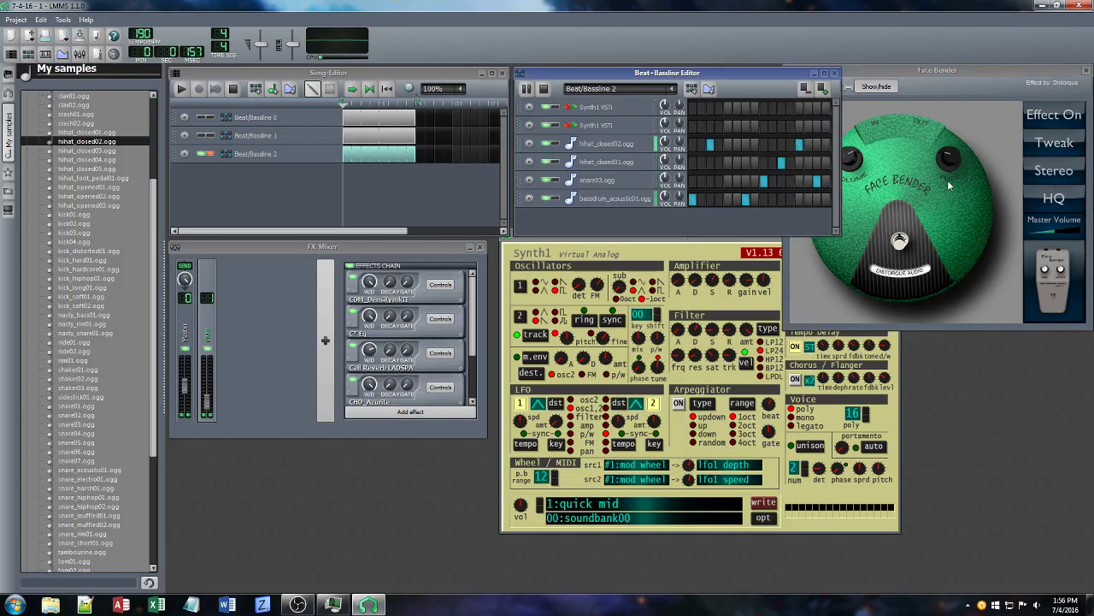
Move the DEL_Bionic Delay effect down one place in the chain, below DIS_Face Bender
right_click(425, 393)
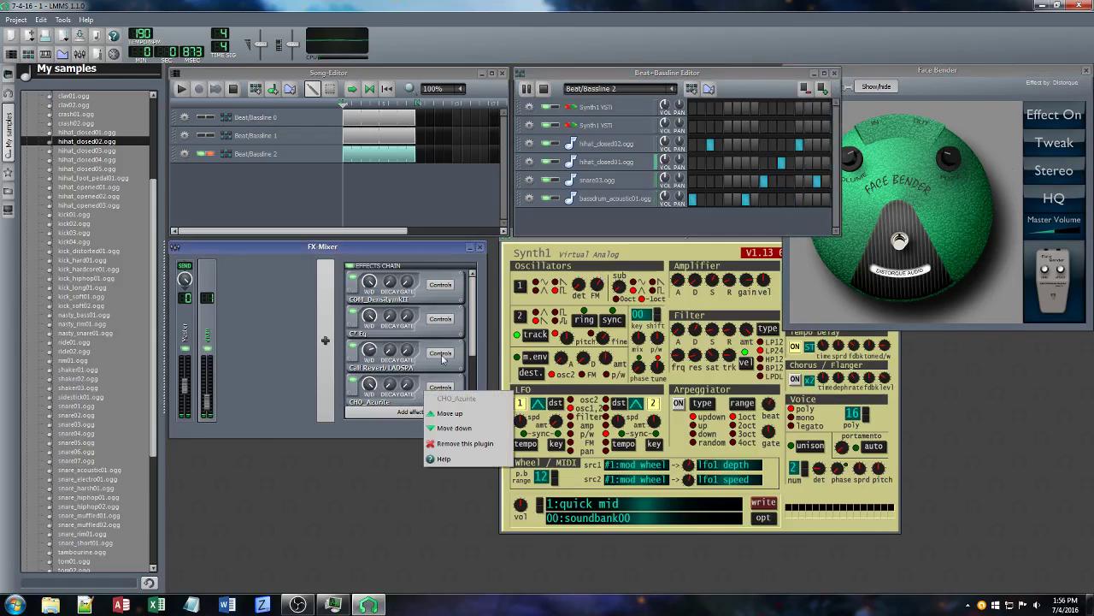
left_click_drag(476, 331, 482, 365)
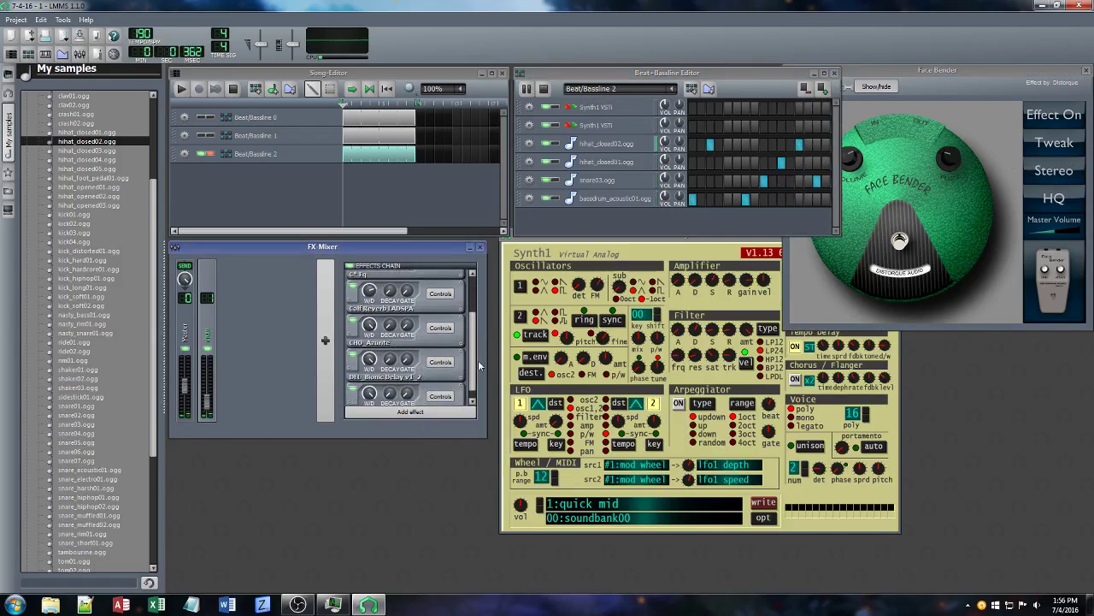
scroll(466, 368, "down", 1)
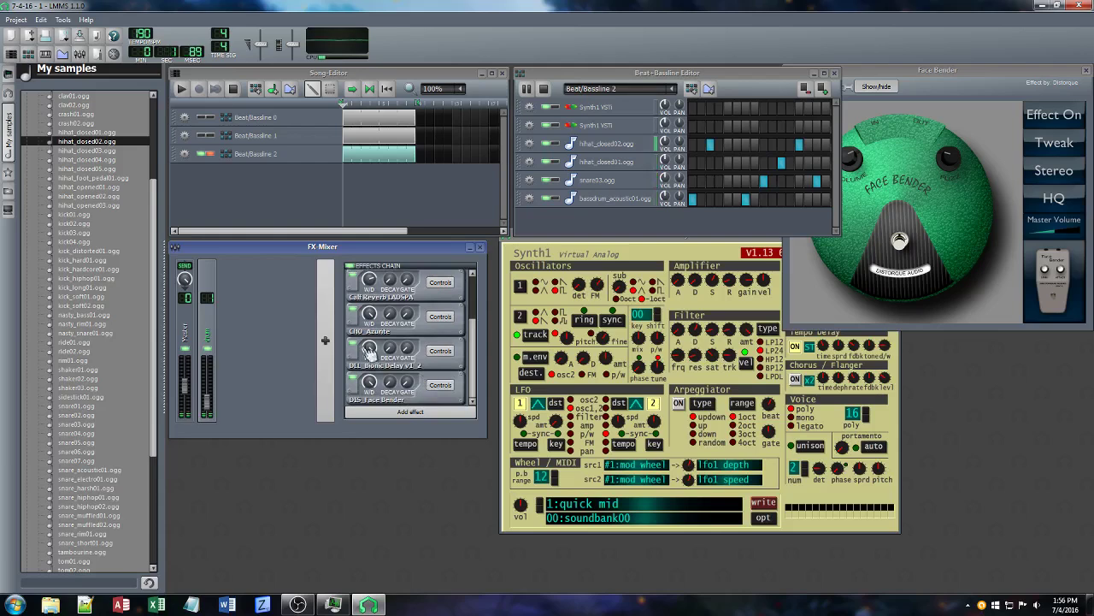
right_click(425, 356)
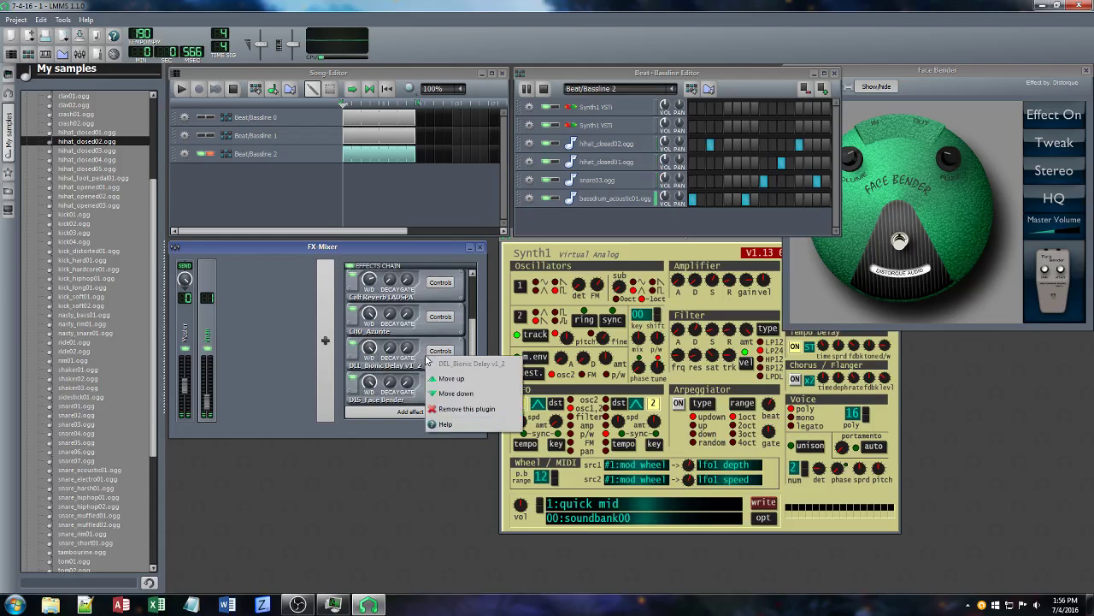
left_click(446, 393)
Move the Calf Reverb LADSPA effect down to the end of the effects chain, below the Bionic Delay
right_click(425, 297)
left_click(444, 332)
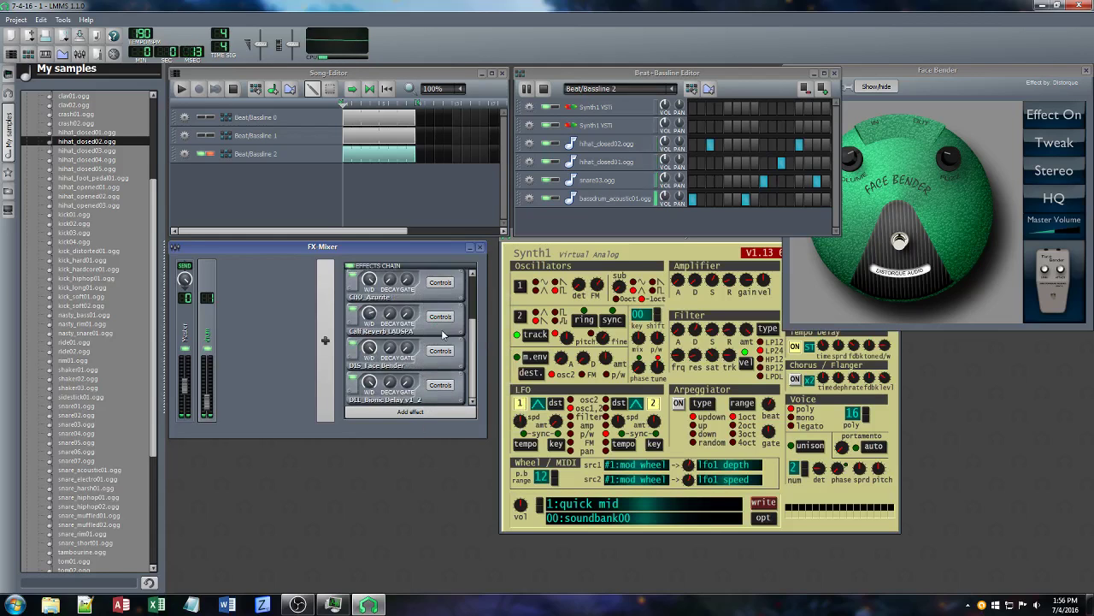
right_click(434, 333)
left_click(447, 366)
right_click(428, 363)
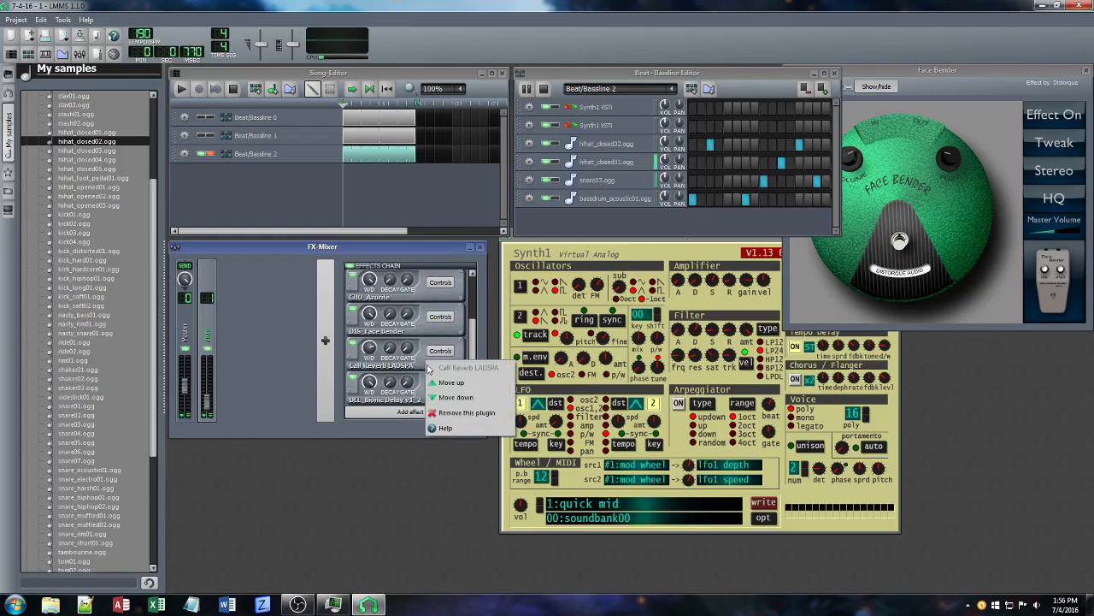
left_click(446, 398)
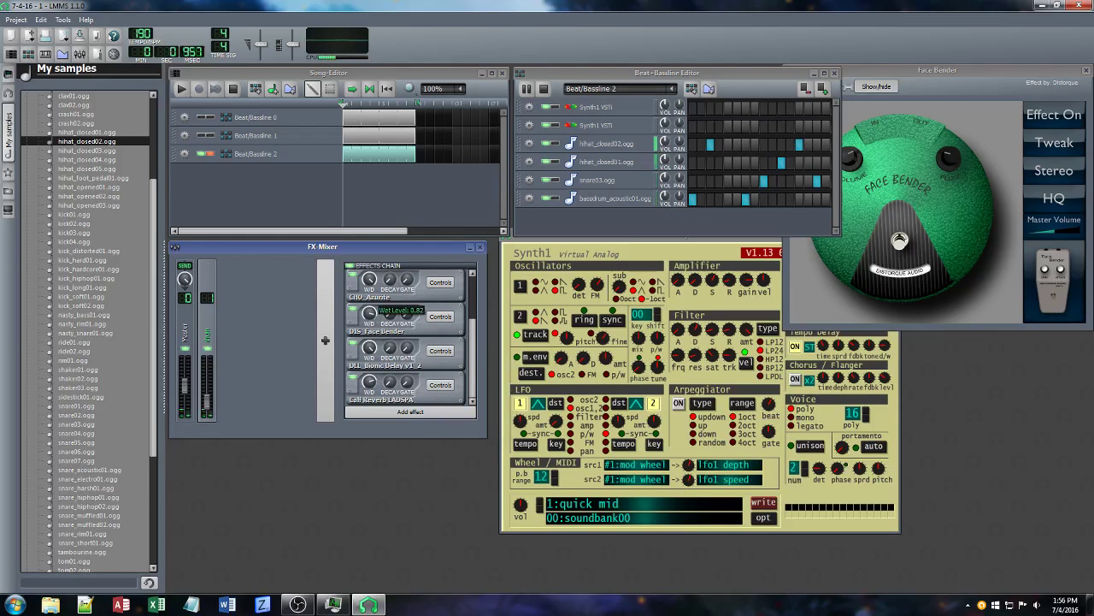
Move the CHO_Azurite effect down to the end of the effects chain, below Calf Reverb LADSPA
right_click(425, 293)
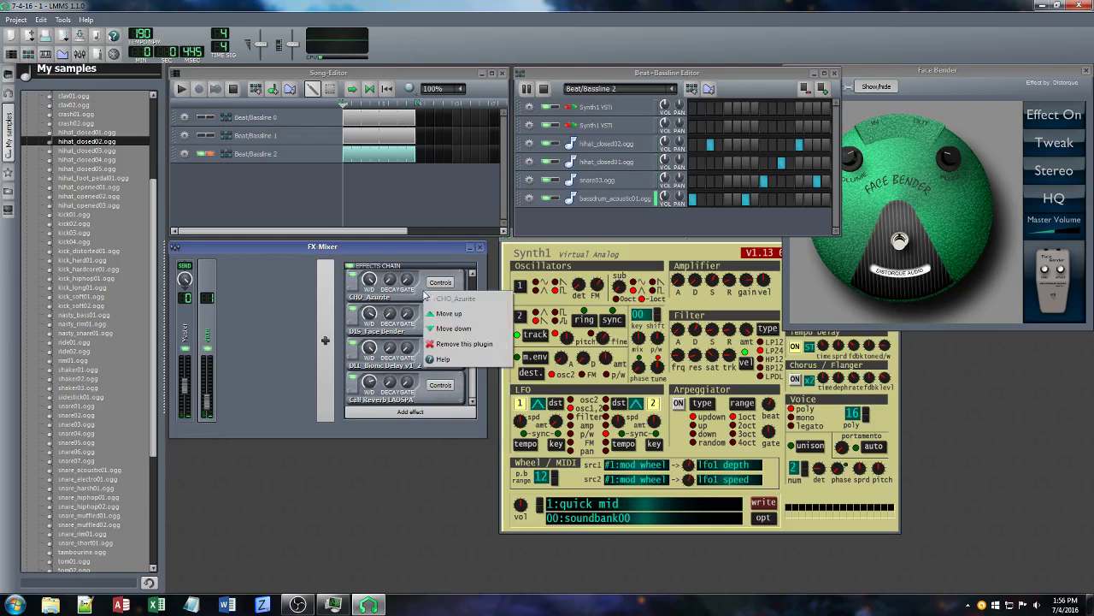
left_click(440, 313)
right_click(432, 328)
left_click(449, 363)
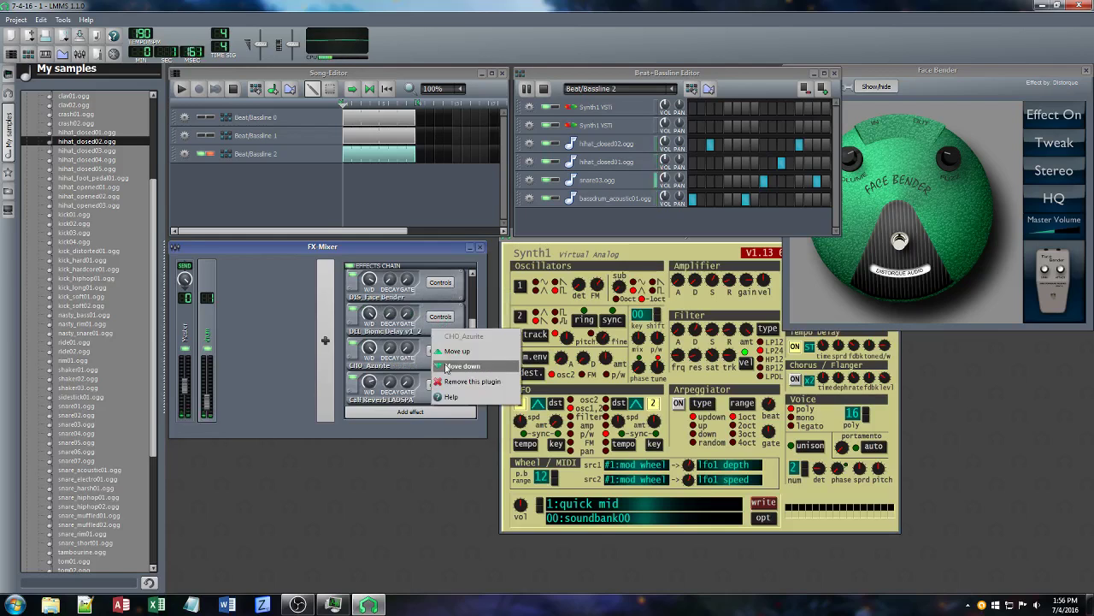
right_click(426, 361)
left_click(451, 397)
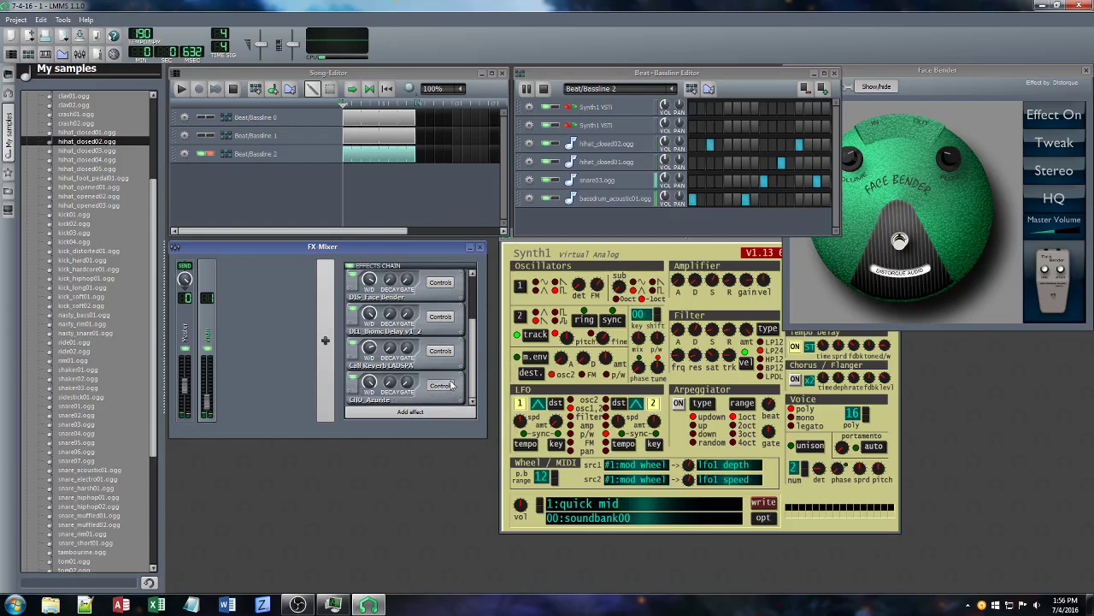
Check the Azurite chorus controls and slightly lower the wet level of the DIS_Face Bender effect
left_click(450, 386)
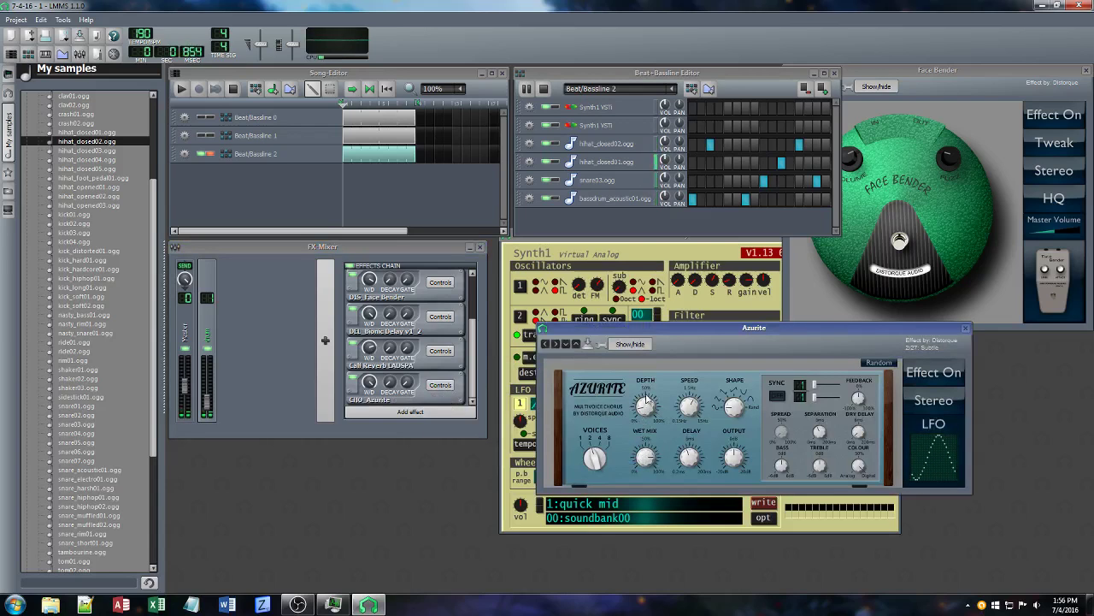
left_click(966, 329)
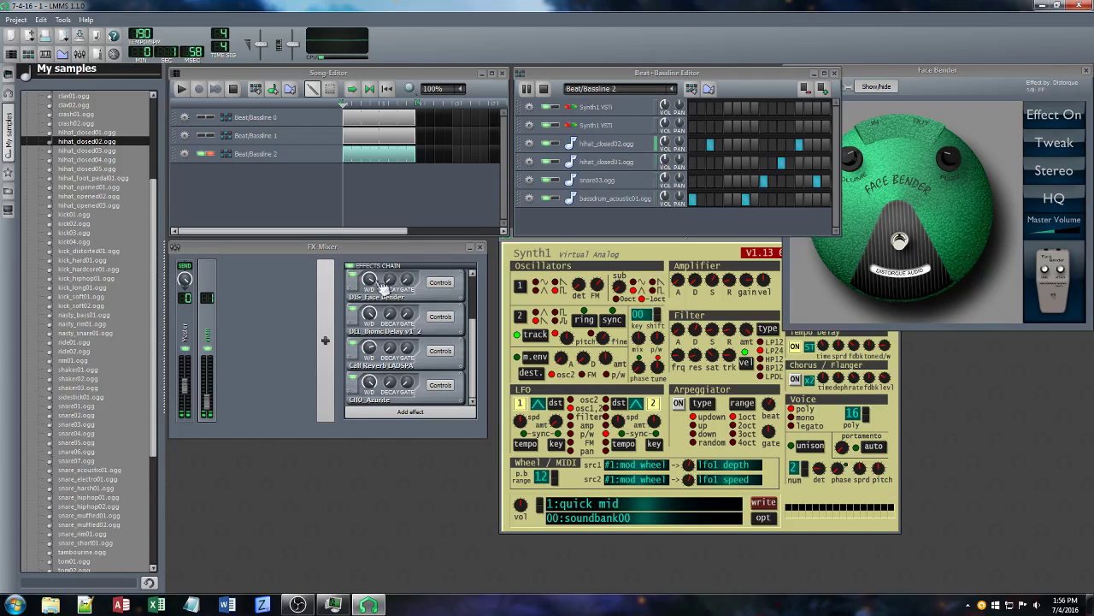
left_click_drag(380, 283, 381, 278)
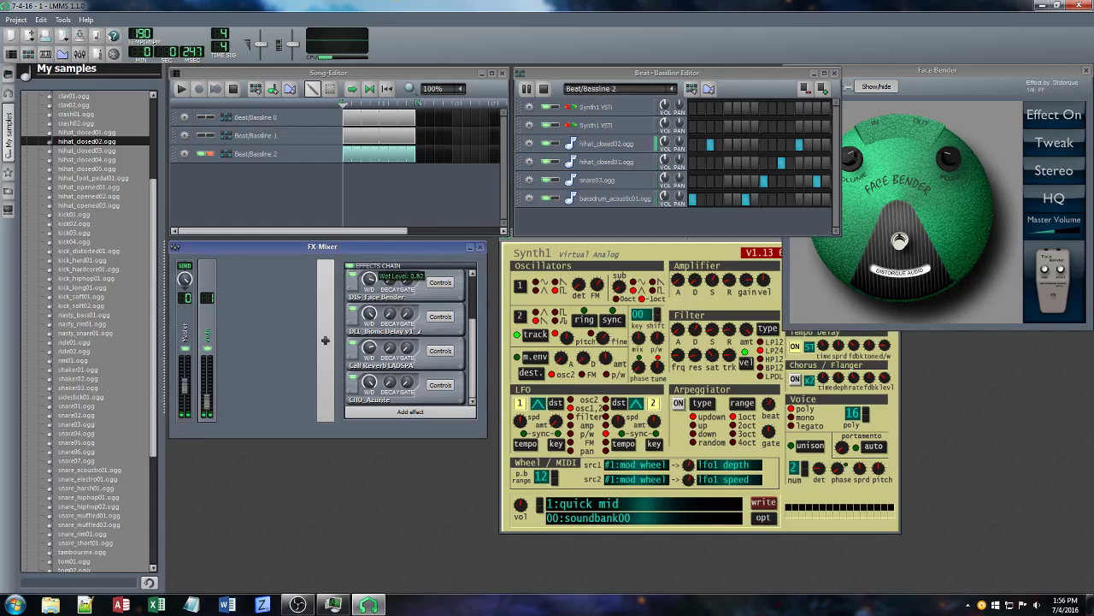
Stop the pattern, close the Face Bender window, and play the whole song with Beat/Bassline 2 no longer soloed
left_click(526, 88)
left_click(1086, 71)
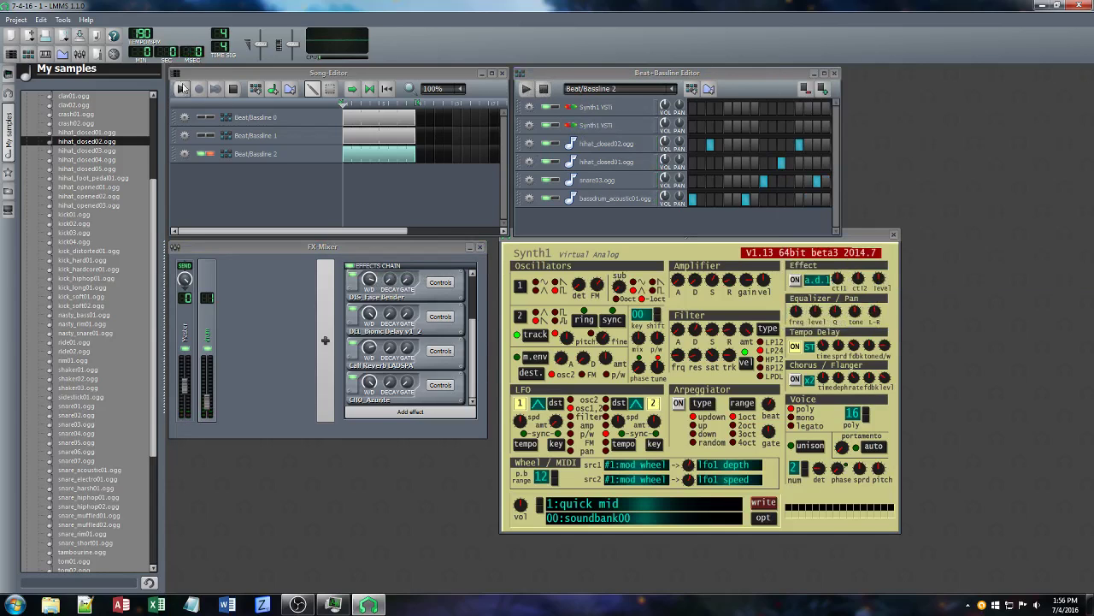
left_click(211, 154)
left_click(183, 89)
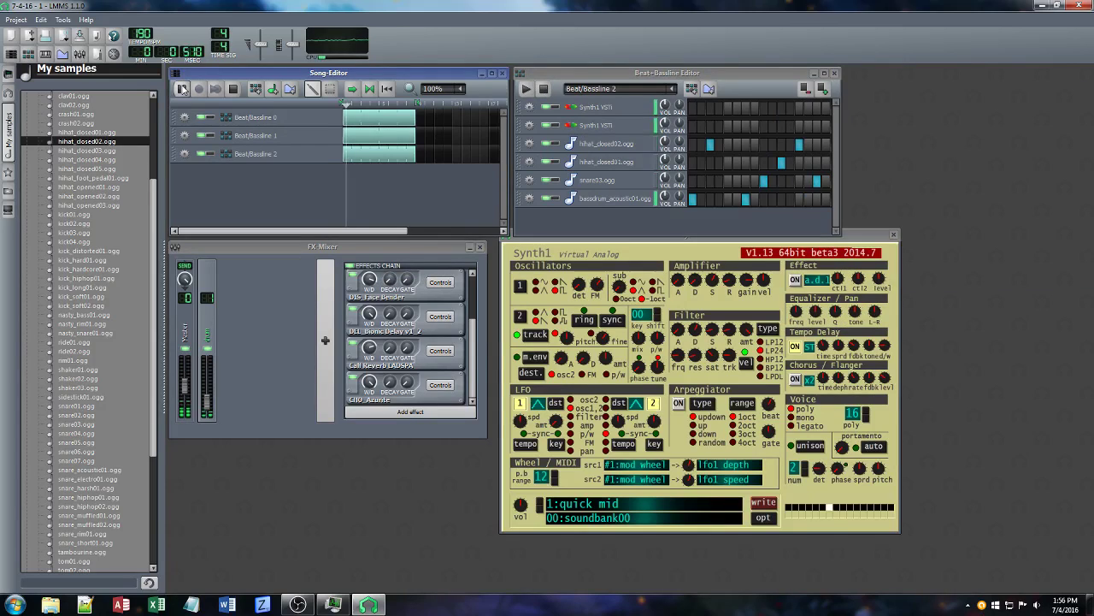
Adjust the wet levels of the DIS_Face Bender and C* Eq effects, bringing C* Eq to about 0.84
left_click(369, 279)
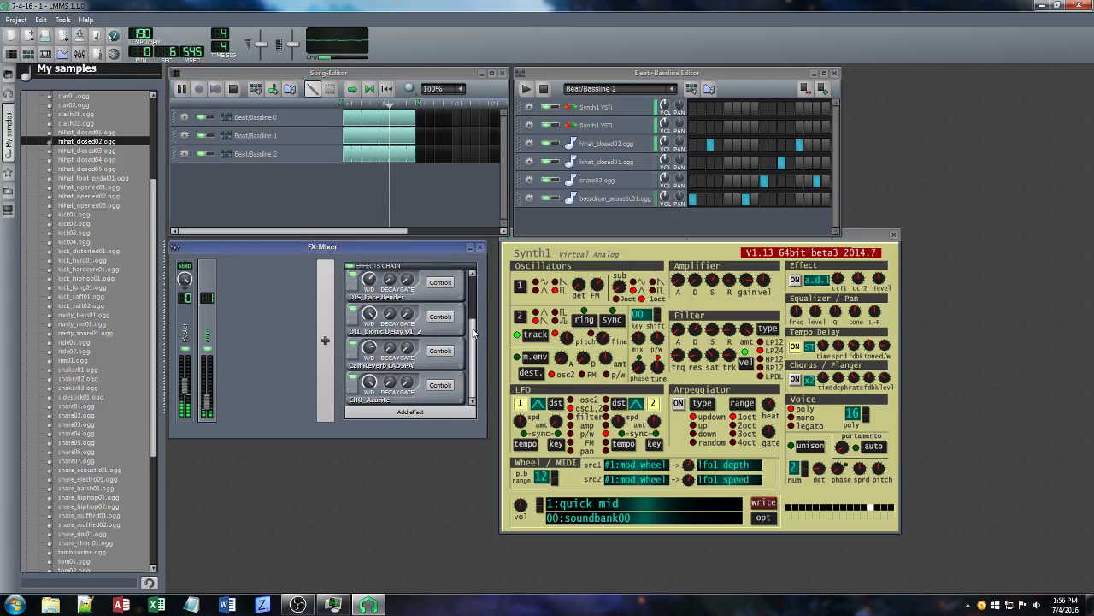
left_click_drag(473, 331, 479, 302)
left_click_drag(371, 288, 371, 302)
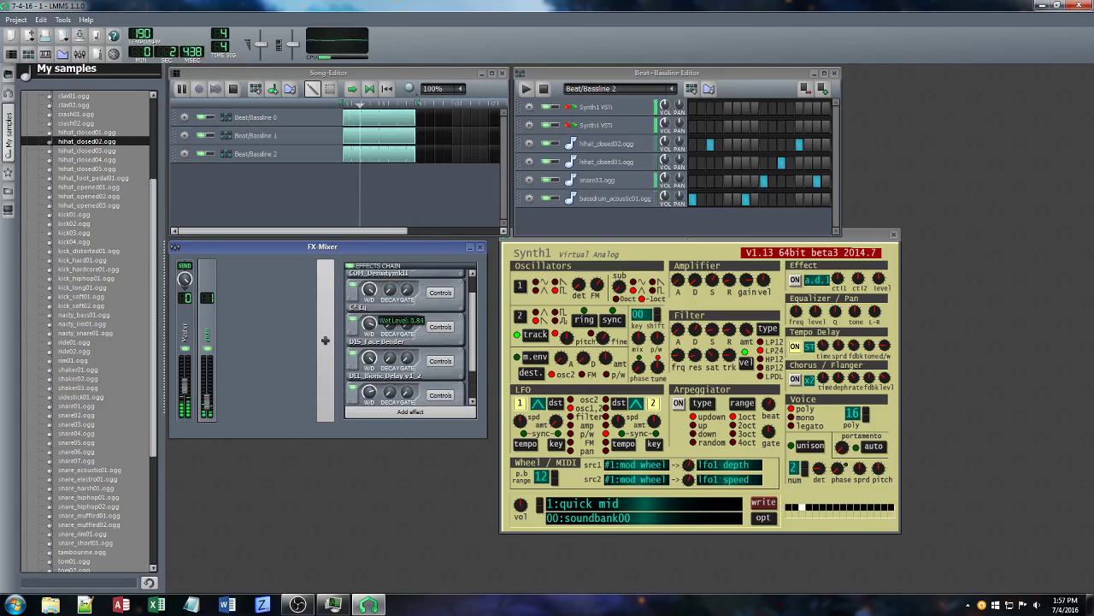
Set the CHO_Azurite wet level to about 0.28 and reduce the wet level of DIS_Face Bender
left_click_drag(476, 297, 478, 344)
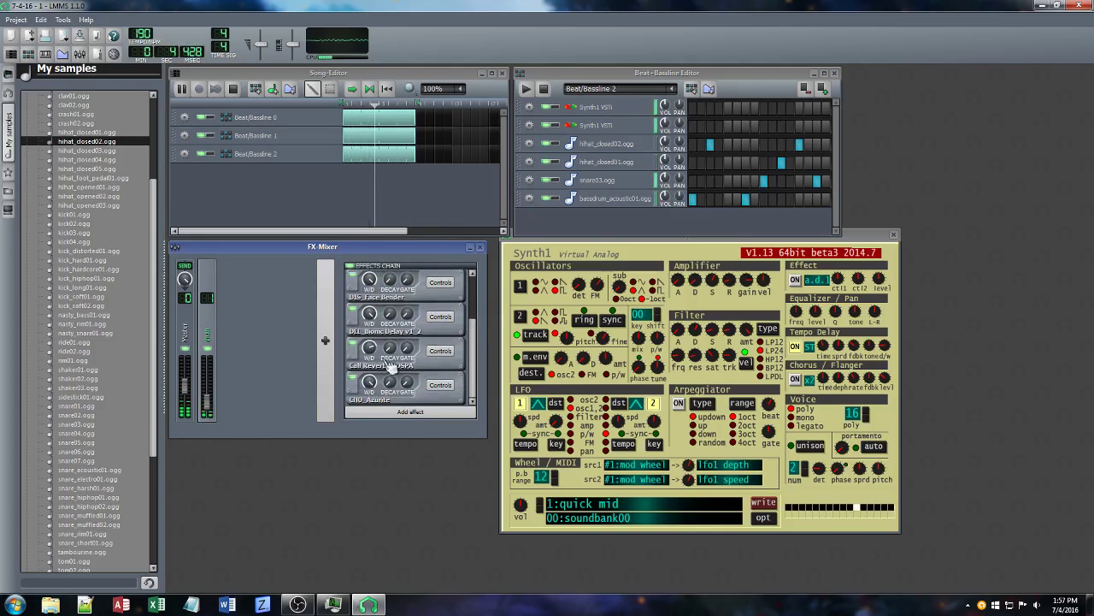
left_click(369, 382)
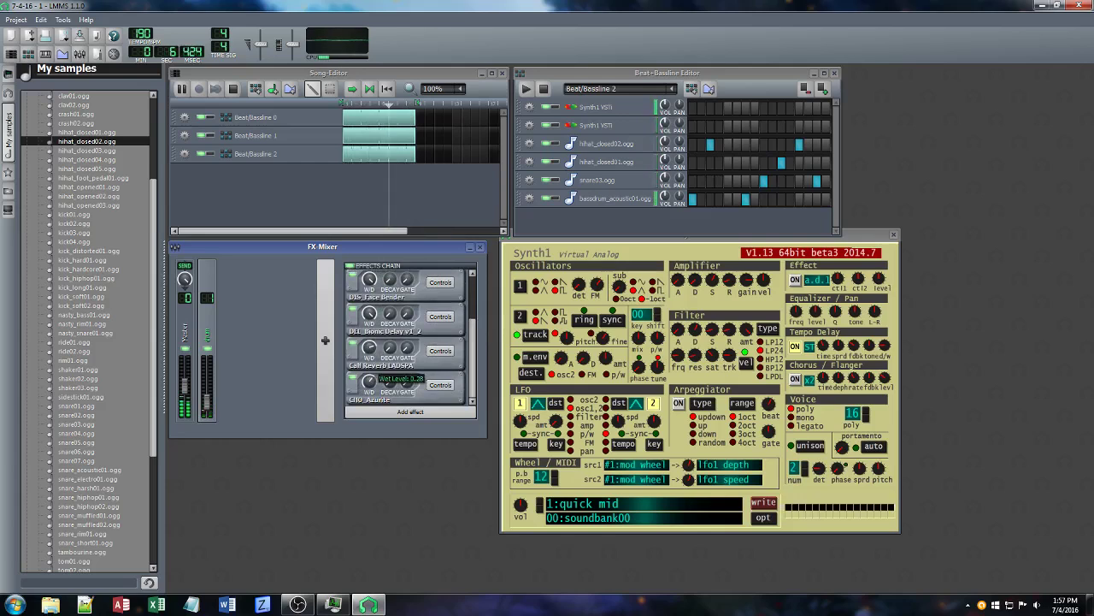
mouse_move(374, 280)
left_mouse_down()
mouse_move(373, 308)
mouse_move(377, 291)
left_mouse_up()
Adjust the 125 Hz, 250 Hz, 500 Hz, 1 kHz and 2 kHz bands of C* Eq, then stop the song and close the equalizer
scroll(475, 336, "up", 3)
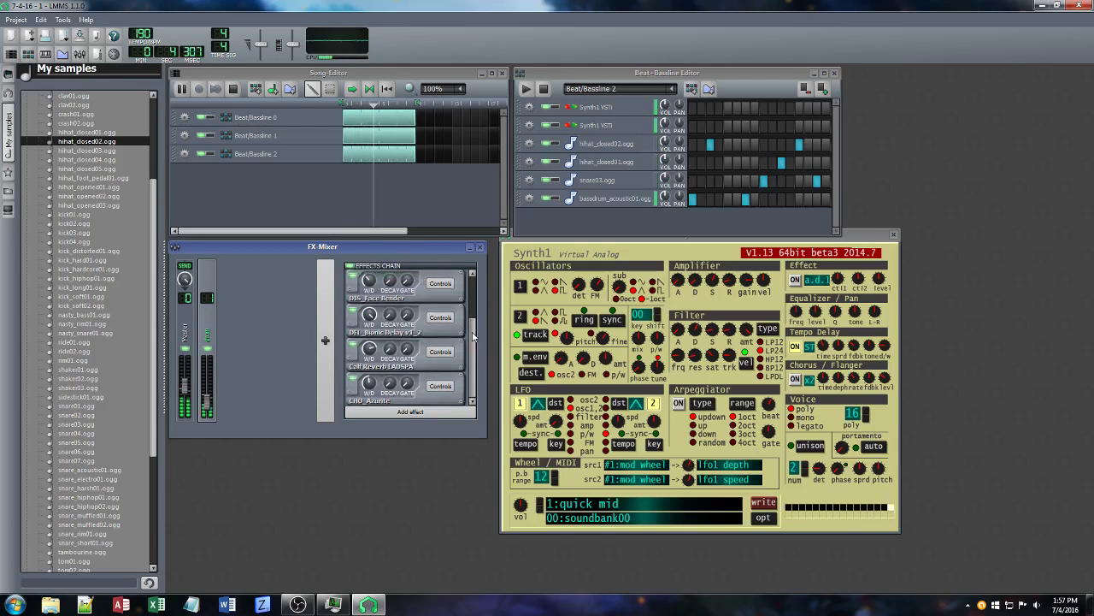
left_click(446, 316)
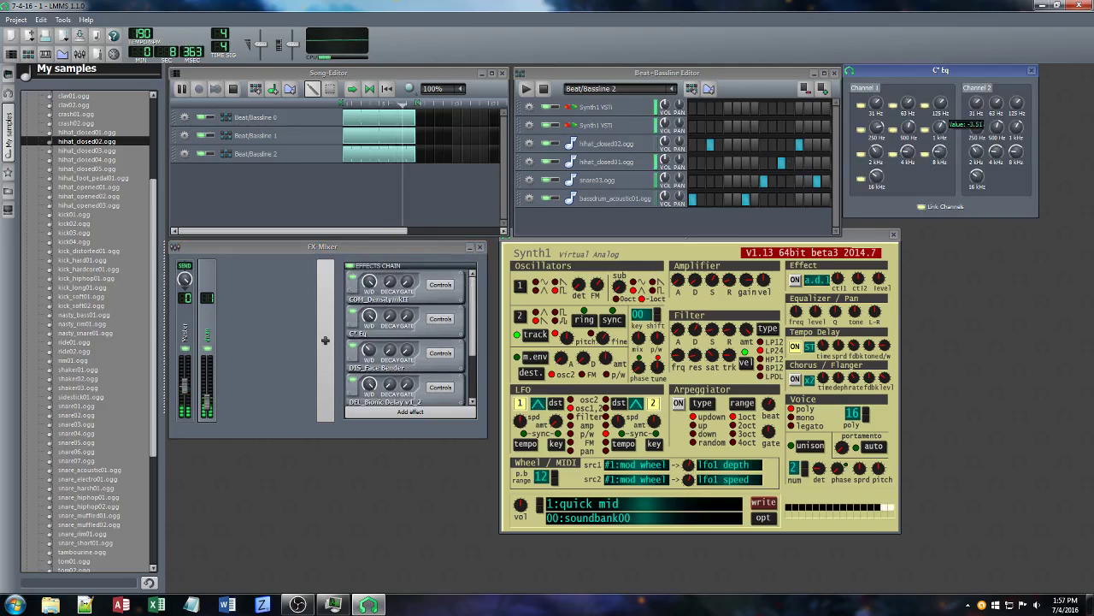
left_click(914, 129)
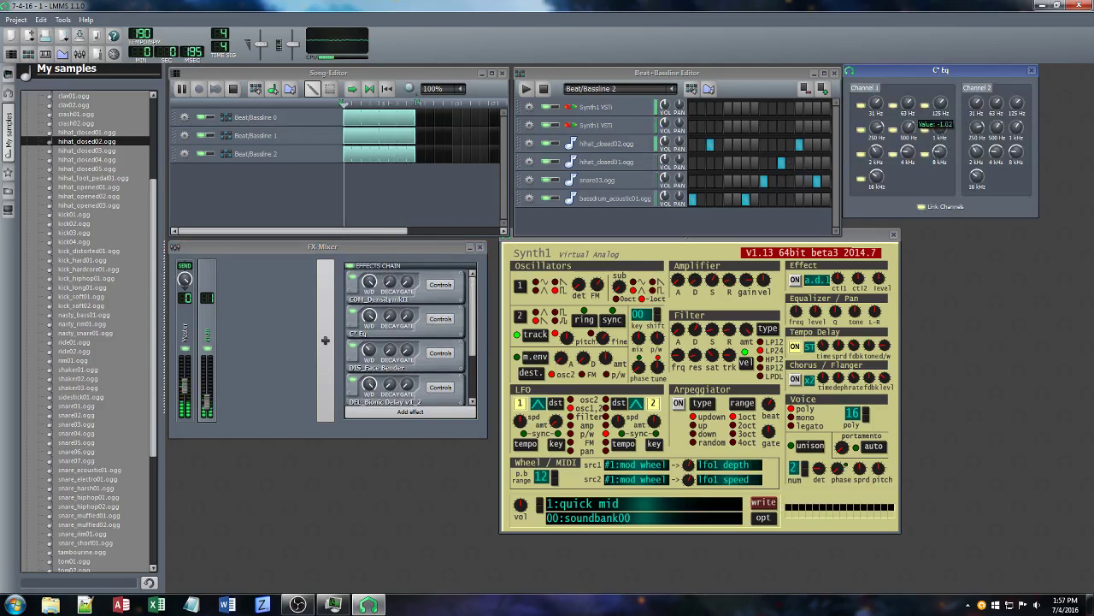
left_click(878, 129)
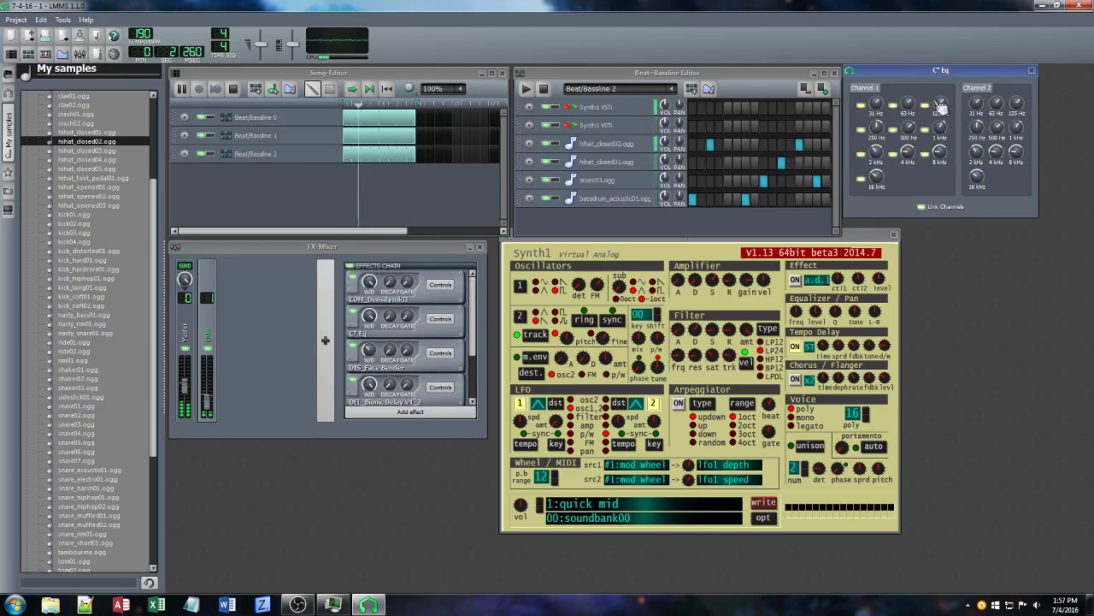
left_click_drag(940, 104, 940, 92)
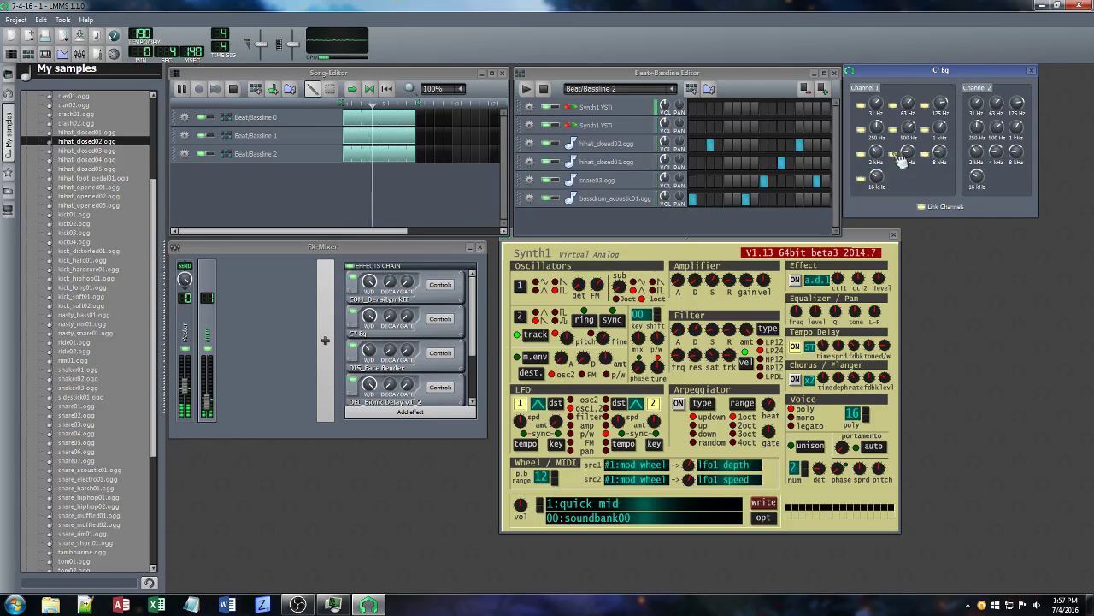
left_click_drag(877, 152, 876, 145)
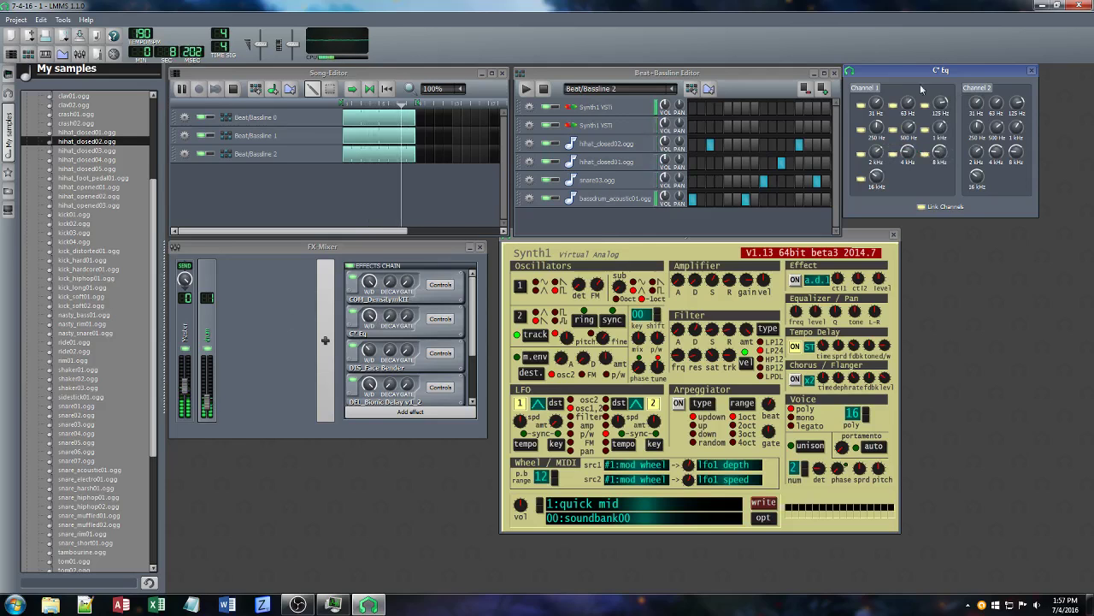
left_click(232, 89)
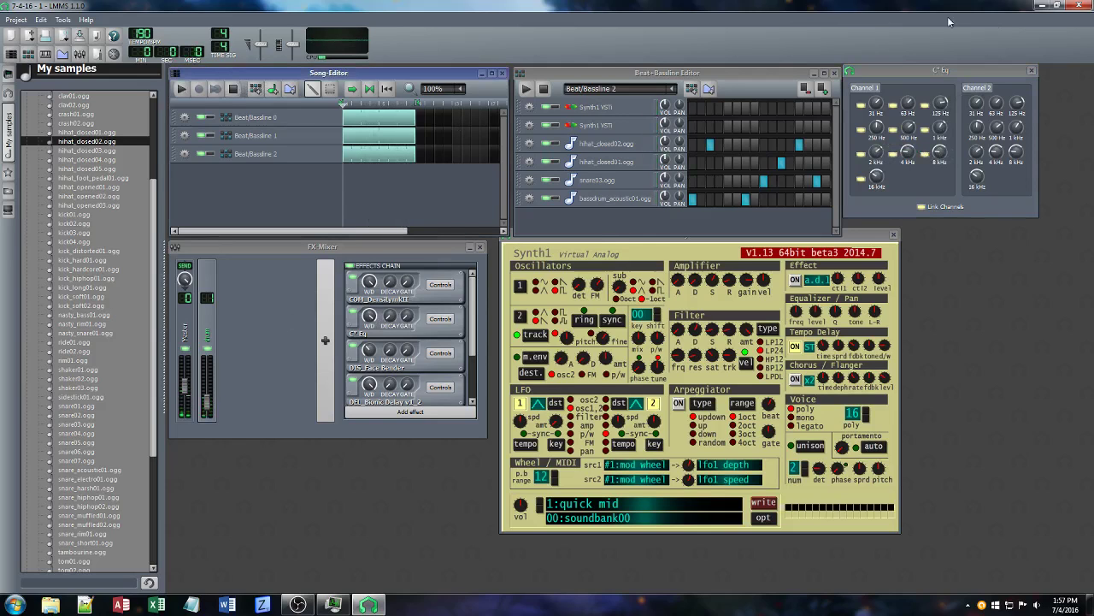
left_click(1032, 71)
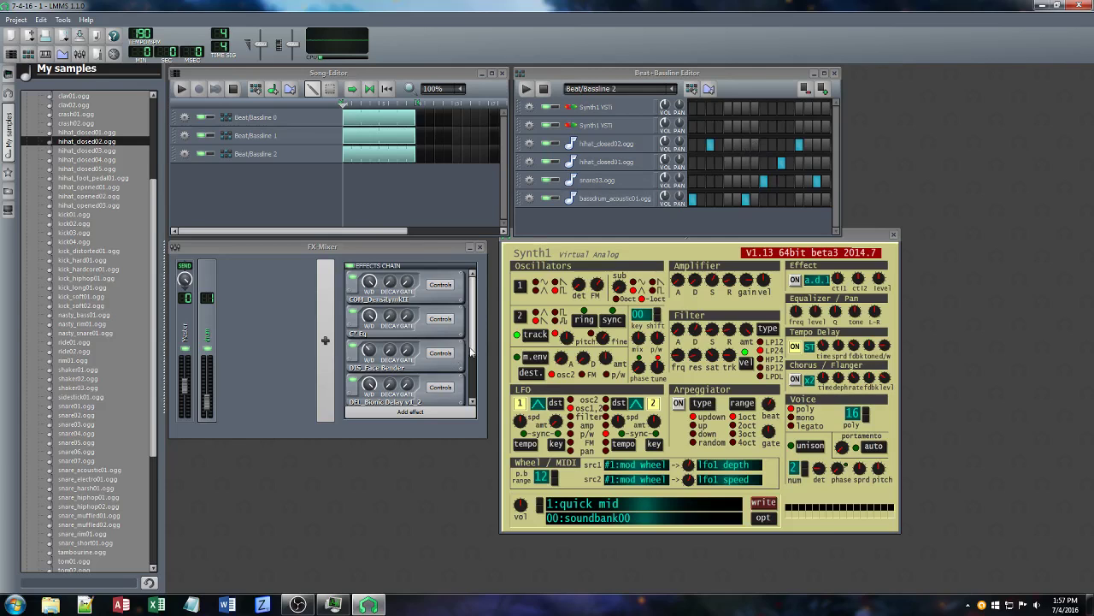
Set the Bionic Delay mix to 10.50 while playing Beat/Bassline 2, and stop the pattern
left_click_drag(470, 350, 469, 370)
left_click(439, 360)
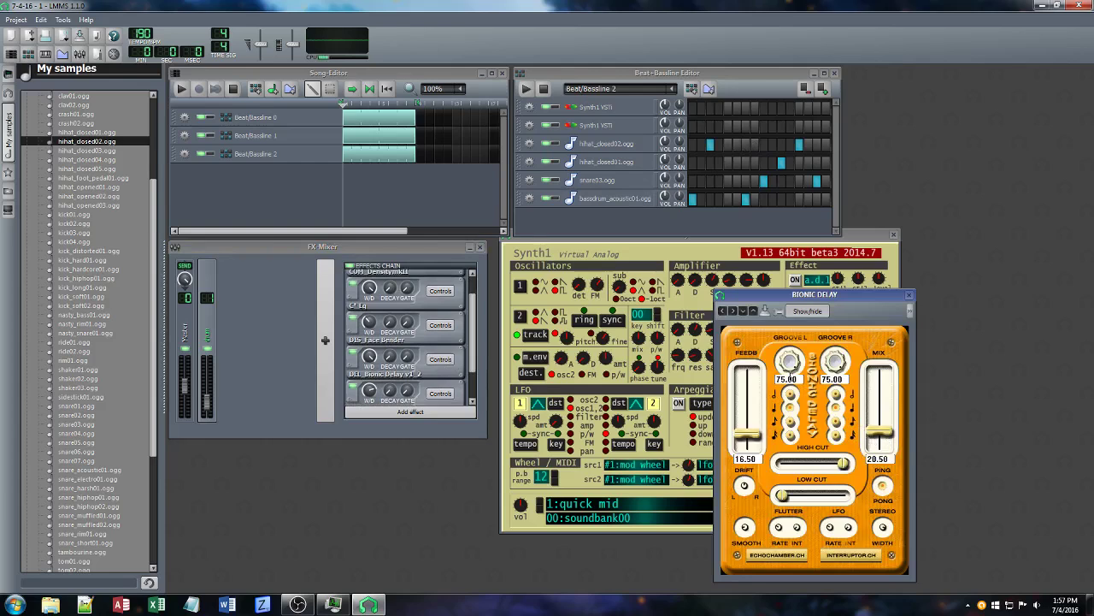
left_click(528, 89)
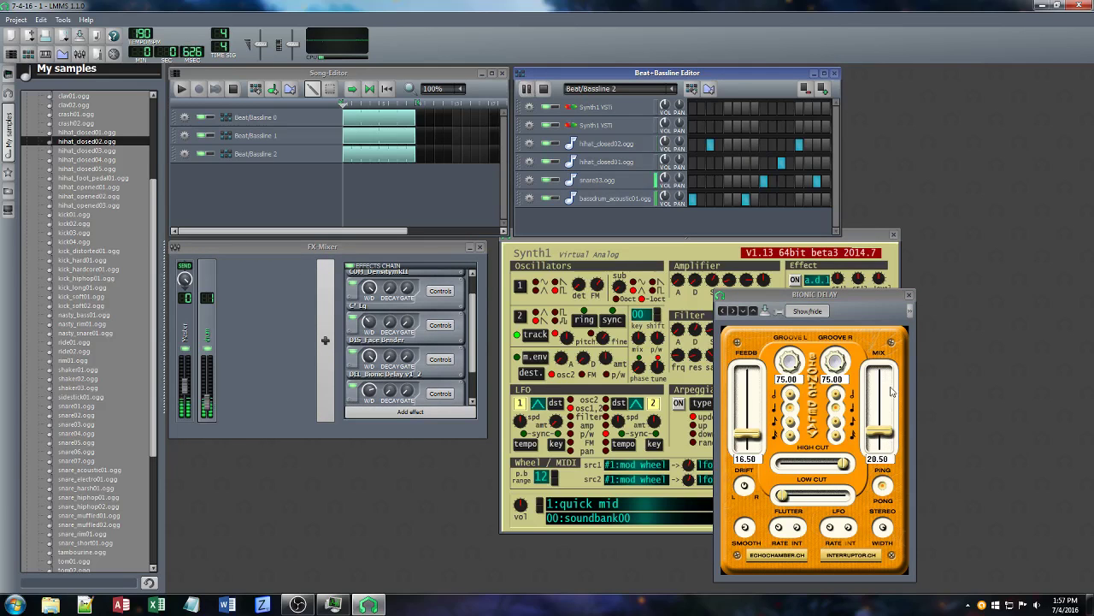
left_click_drag(885, 433, 891, 449)
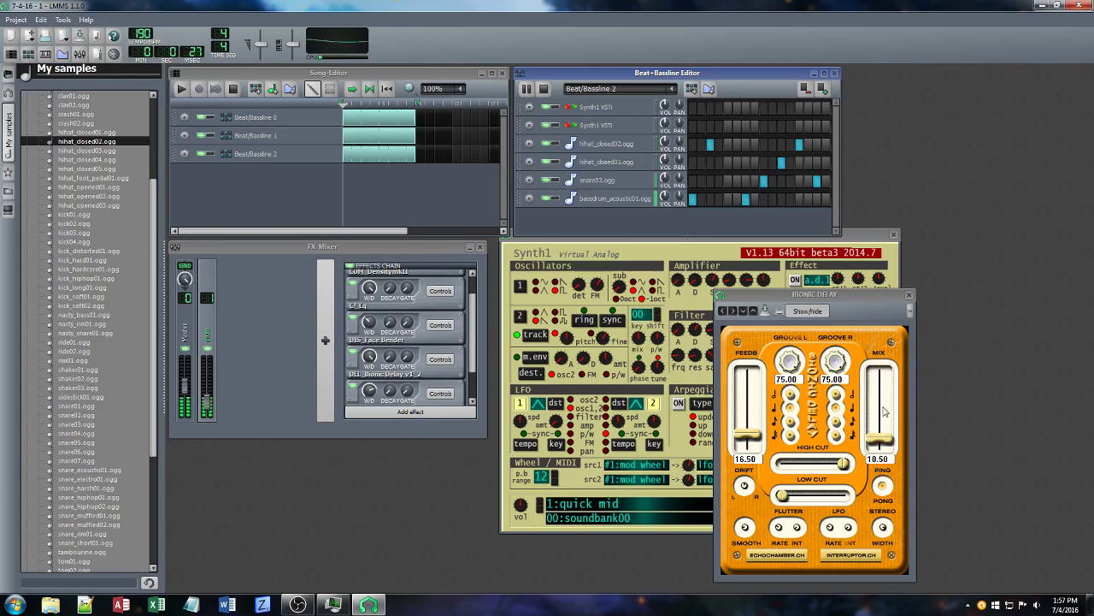
left_click(545, 90)
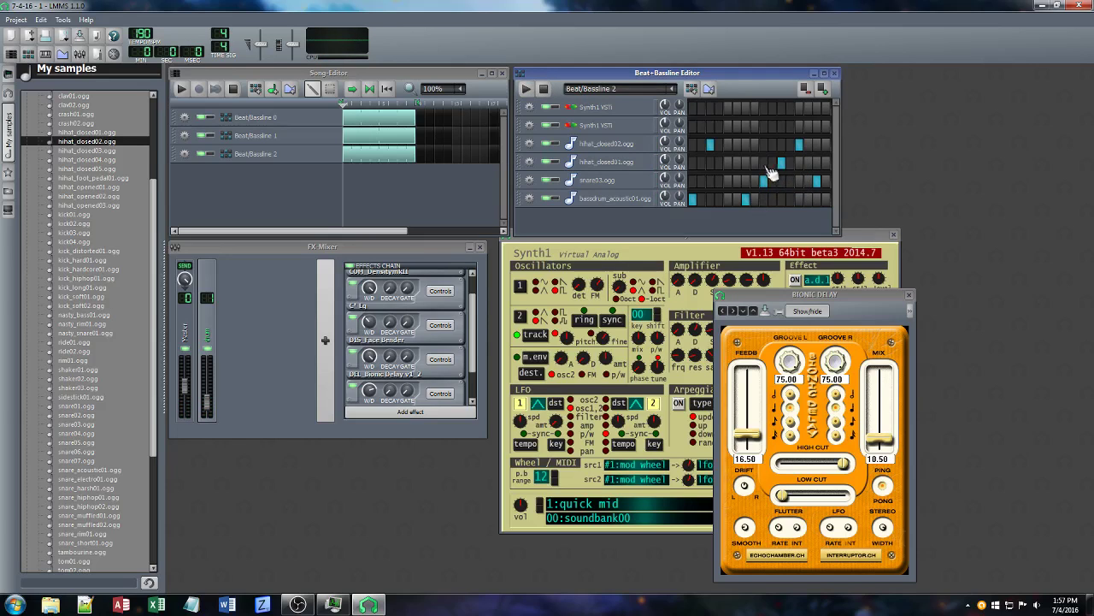
Lower the volume of the first hihat_closed02.ogg note to near zero in the Piano-Roll and close it
right_click(719, 145)
left_click(743, 154)
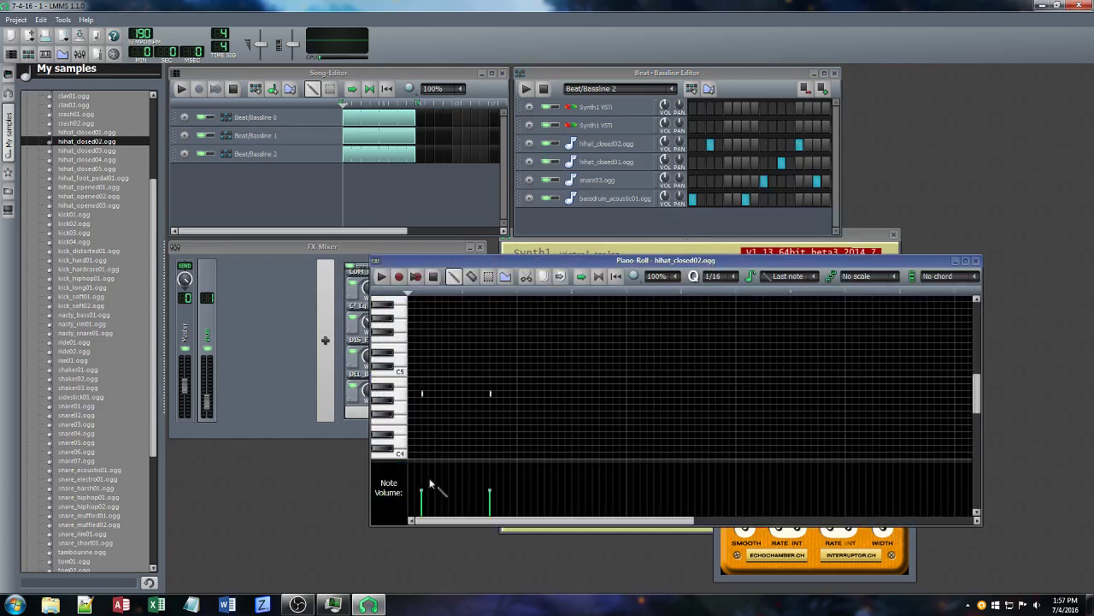
left_click_drag(422, 508, 422, 513)
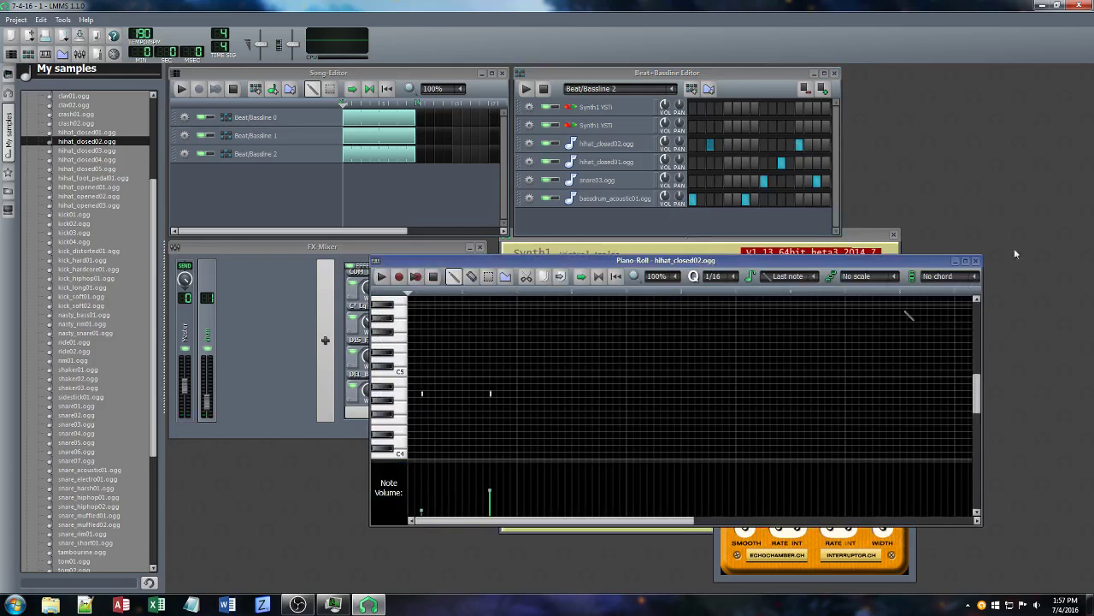
left_click(975, 260)
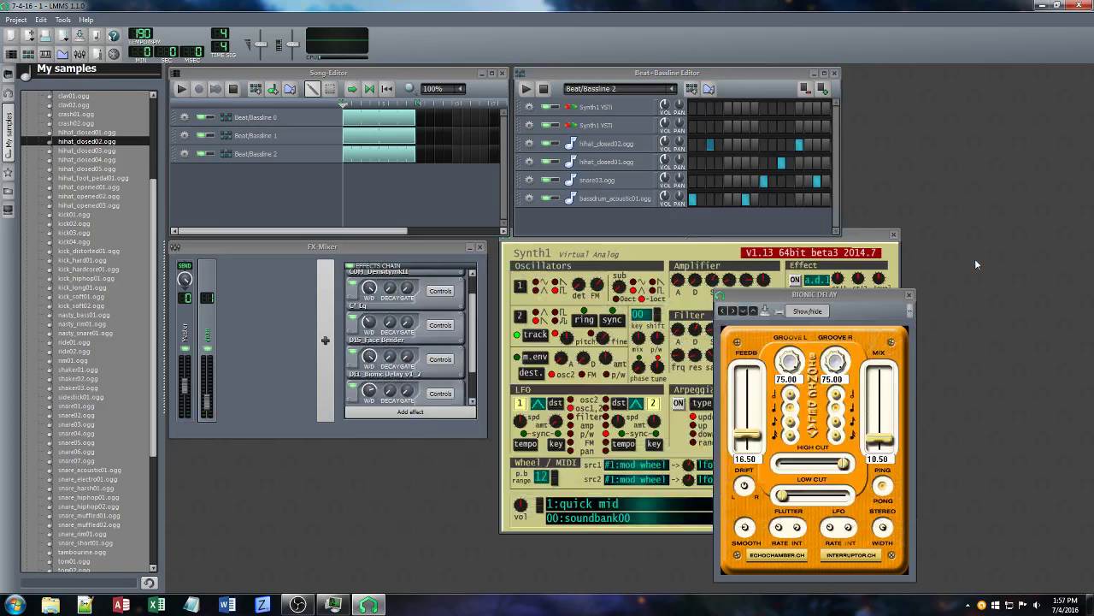
Lower the volume of the second bassdrum_acoustic01.ogg note to near zero in the Piano-Roll and close it
right_click(761, 202)
left_click(774, 208)
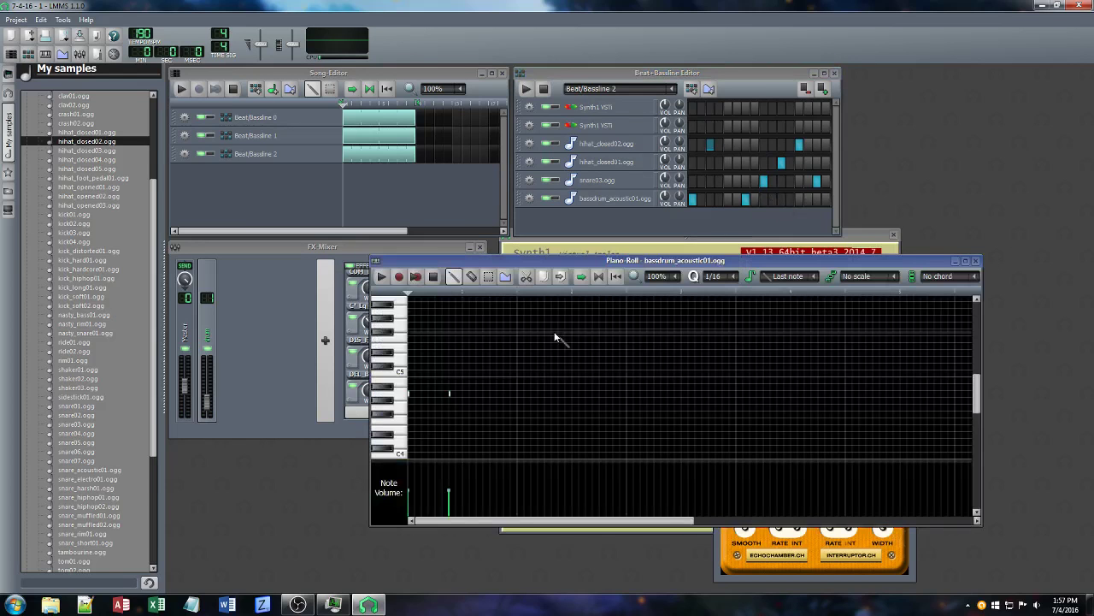
left_click(454, 513)
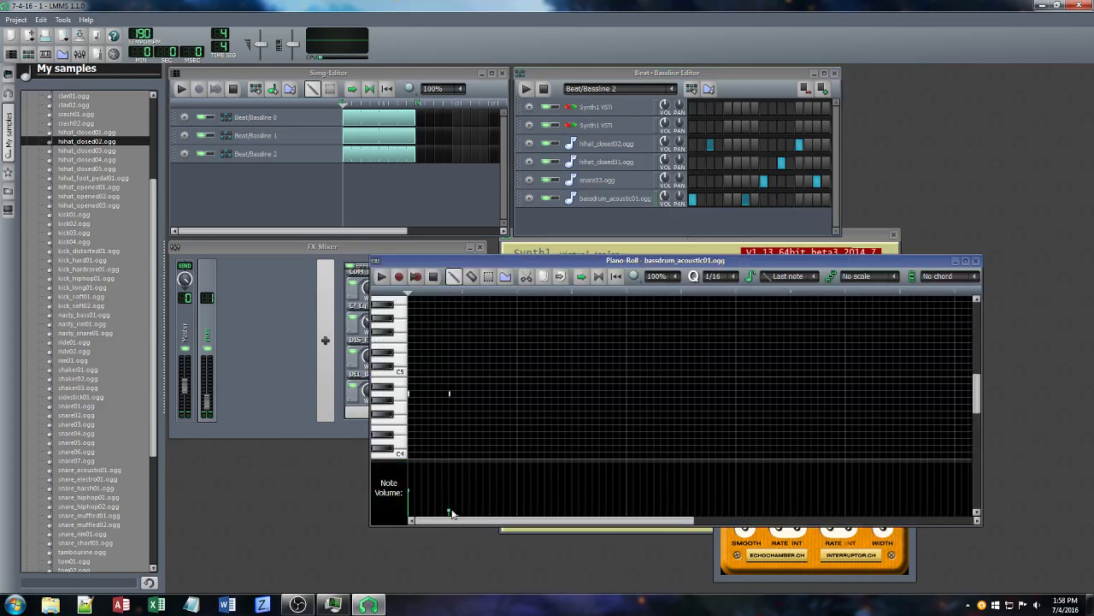
left_click(978, 260)
Reduce the volume of the single hihat_closed01.ogg note in the Piano-Roll and close it
right_click(776, 162)
left_click(785, 171)
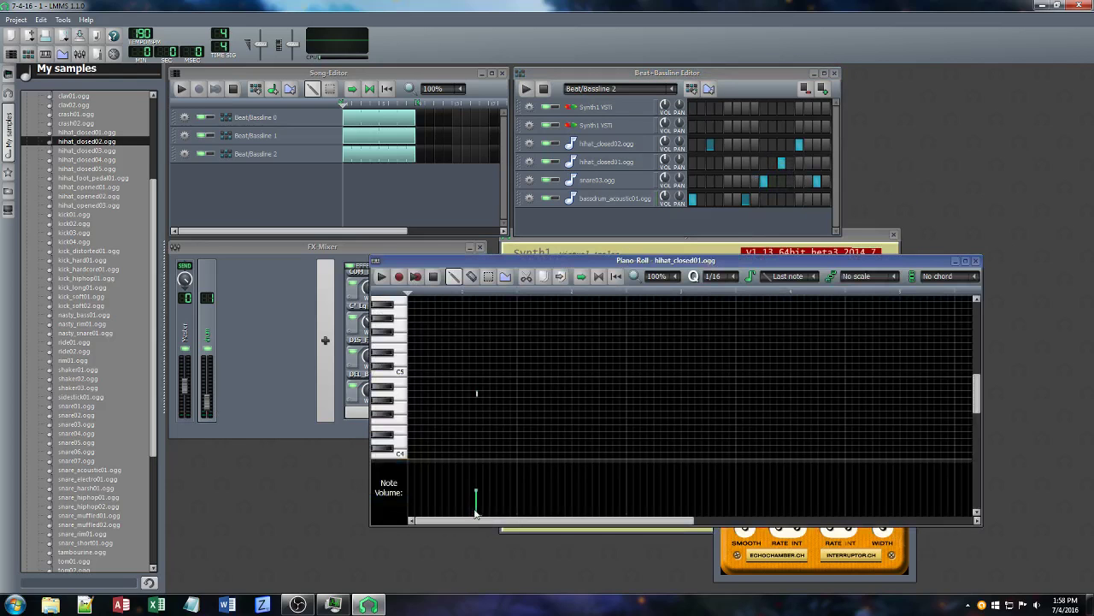
left_click(978, 261)
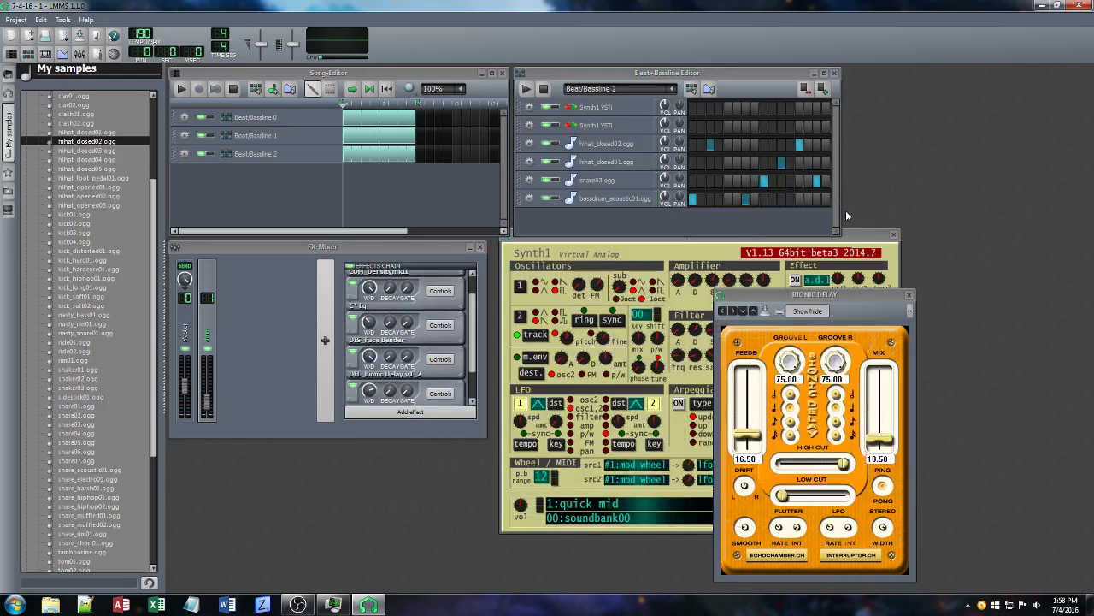
Lower the volume of the second snare03.ogg note to near zero in the Piano-Roll and close it
right_click(812, 180)
left_click(825, 189)
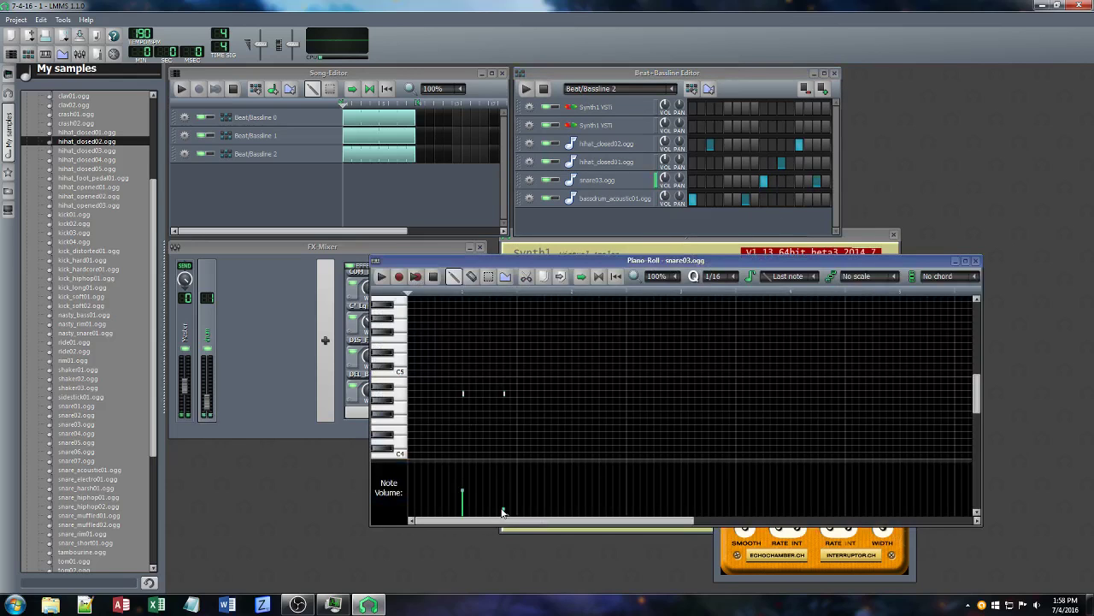
left_click(978, 261)
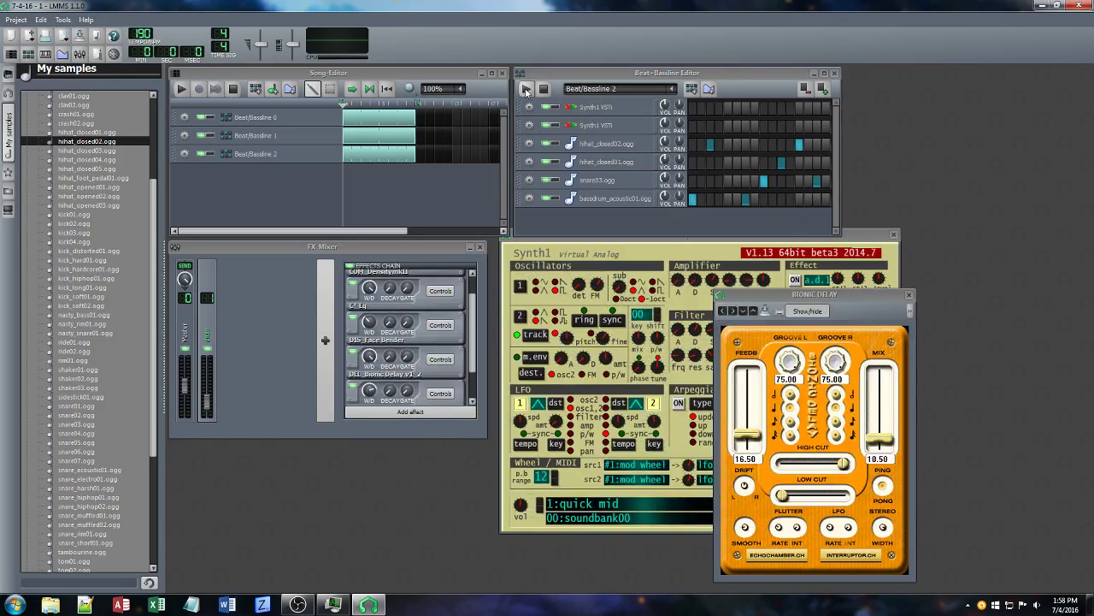
Play Beat/Bassline 2 and adjust the COM_DensitymkII wet level, lowering it and bringing it slightly back up
left_click(525, 89)
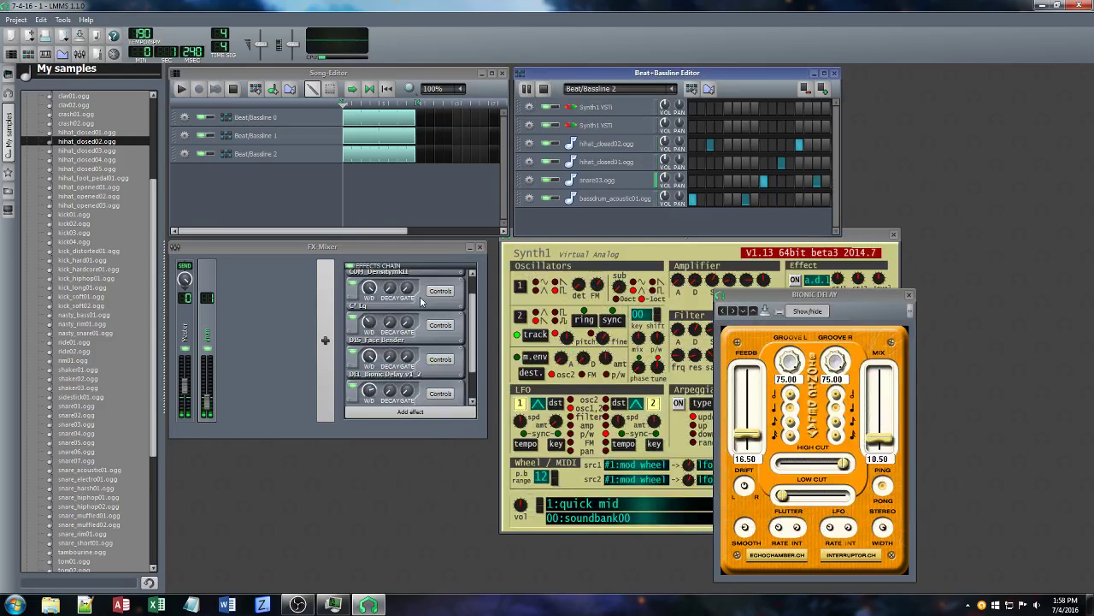
left_click_drag(473, 321, 474, 290)
left_click_drag(372, 279, 373, 286)
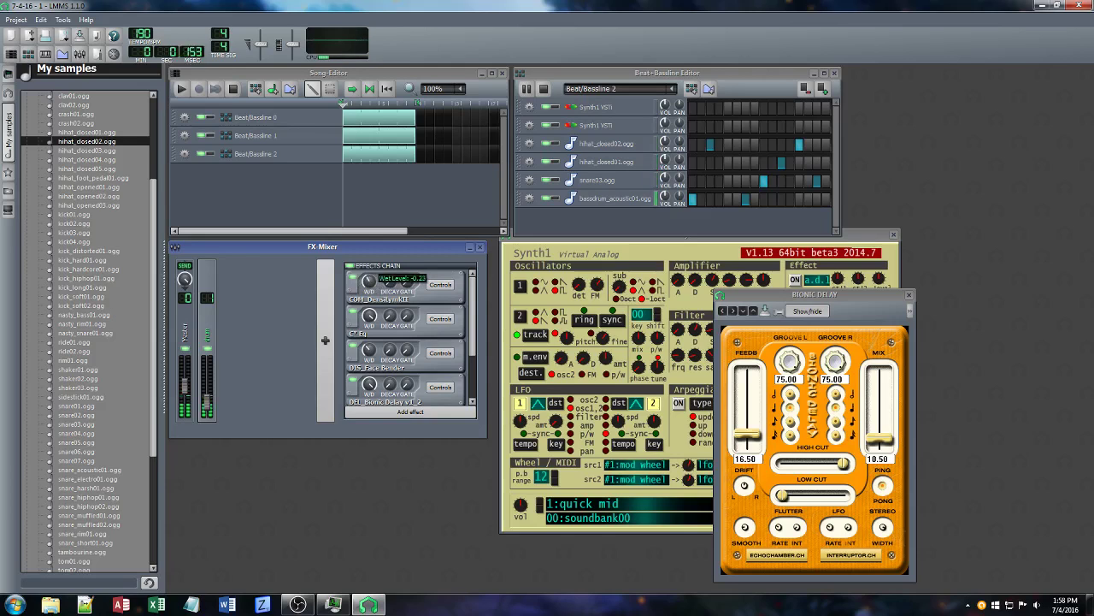
left_click_drag(369, 282, 372, 273)
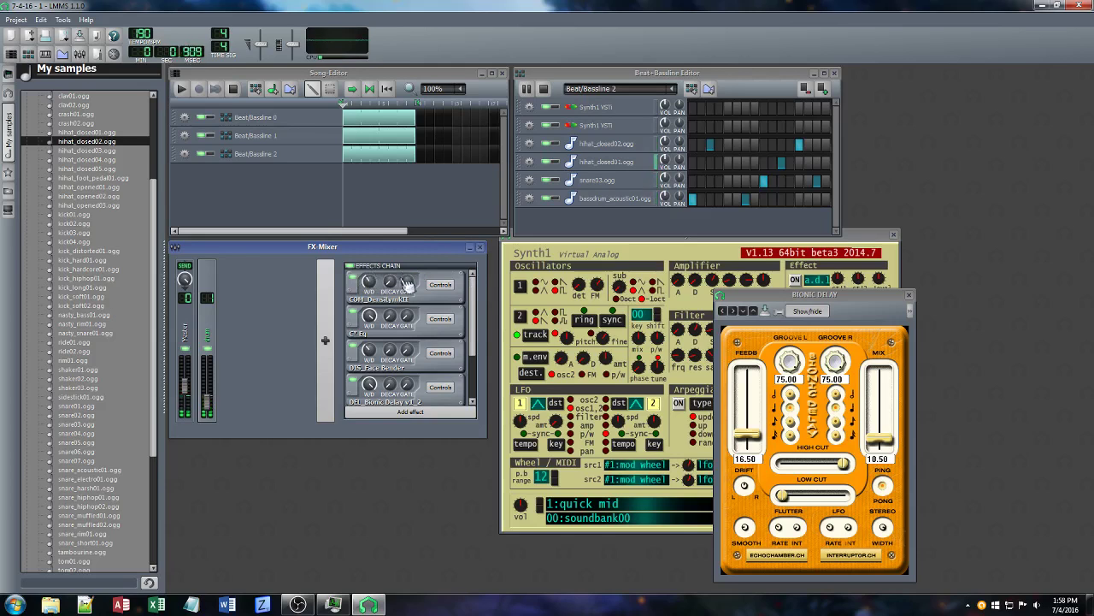
Reduce the bassdrum_acoustic01.ogg track volume to about 71% and adjust the volume fader of mixer channel 1
left_click(665, 198)
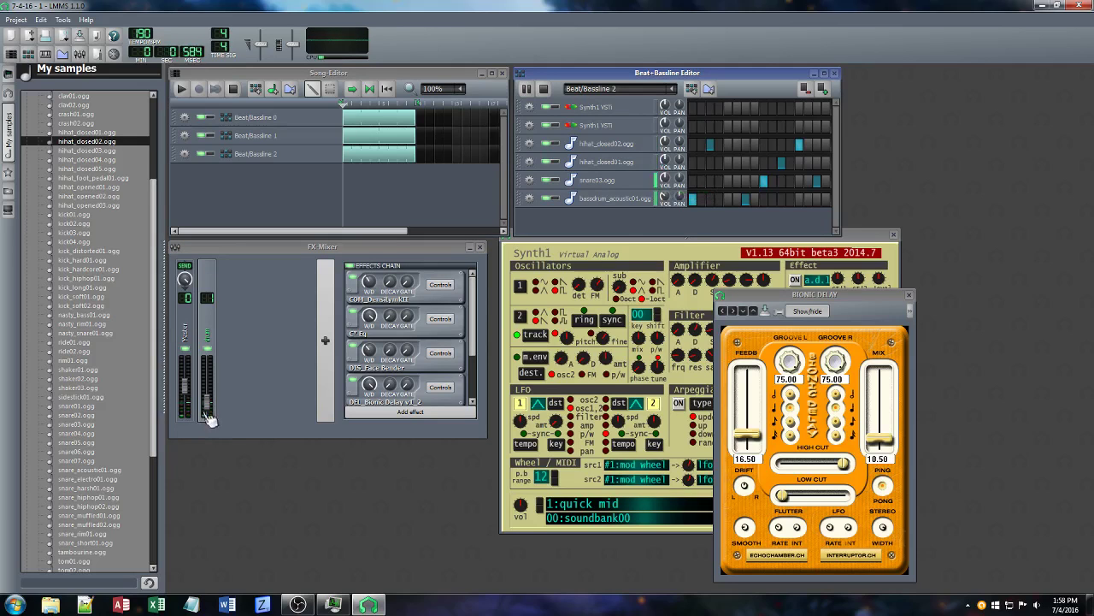
left_click_drag(209, 419, 212, 405)
left_click_drag(671, 199, 671, 206)
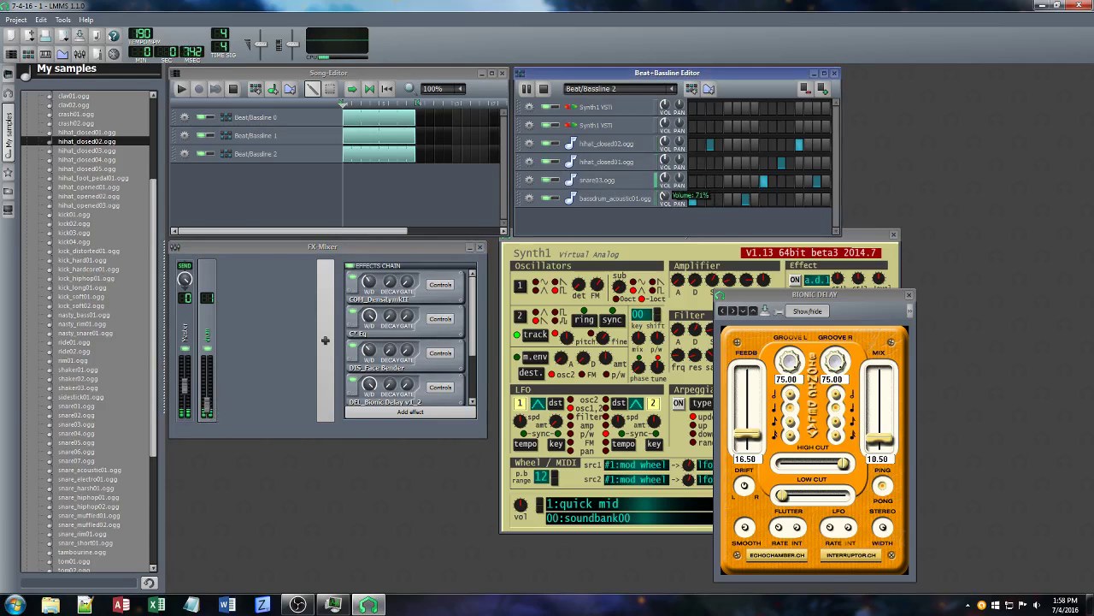
Play the whole song and close the Bionic Delay and Synth1 windows
left_click(182, 89)
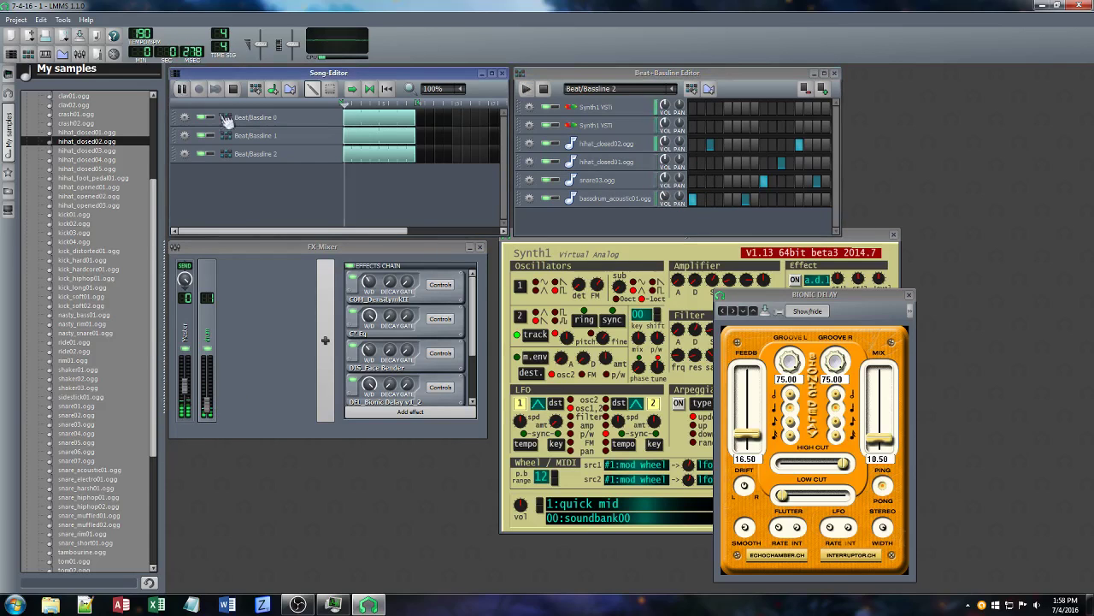
left_click(909, 295)
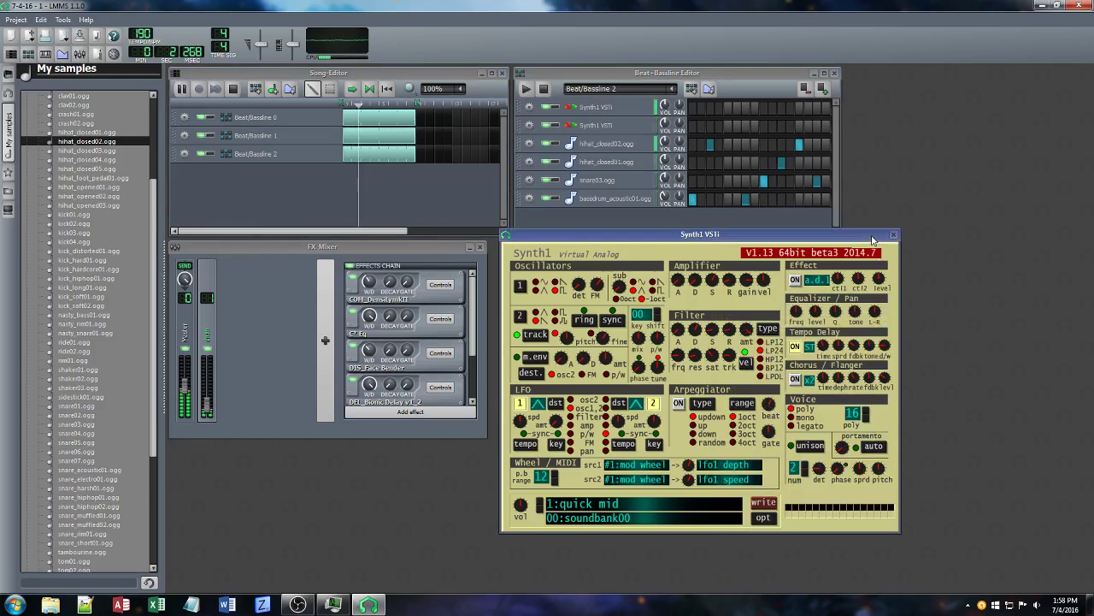
left_click(893, 234)
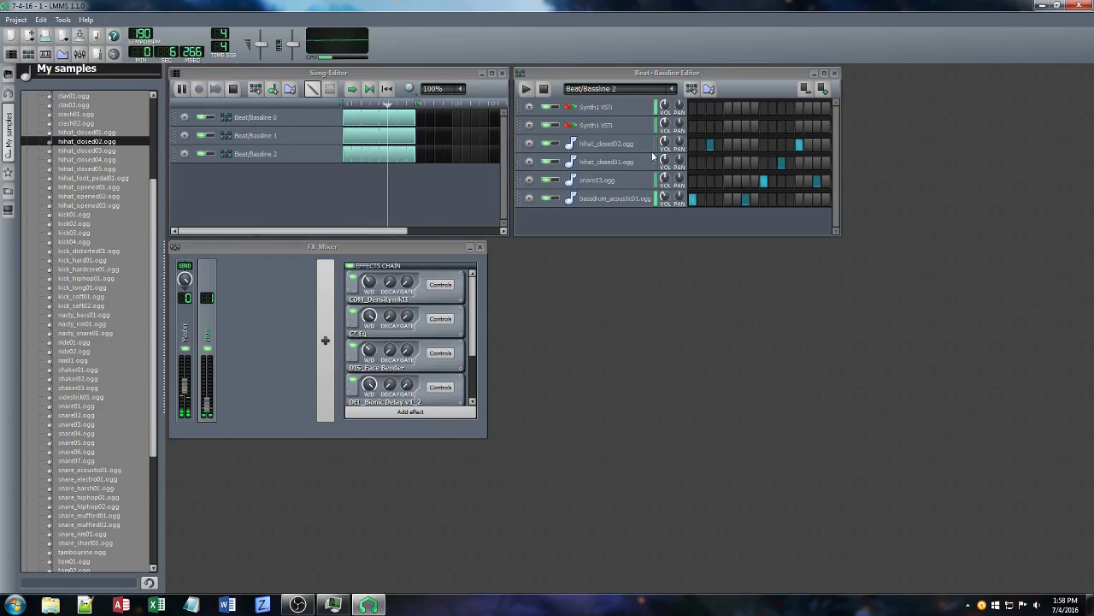
Open the C* Eq controls and raise the 4 kHz band
left_click(441, 318)
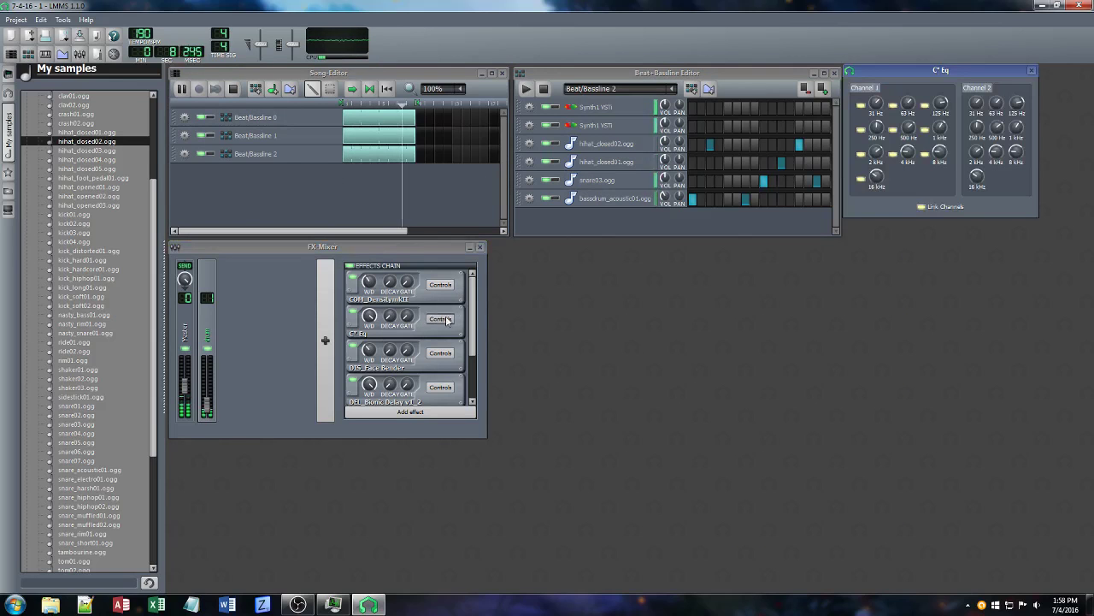
left_click_drag(908, 154, 908, 130)
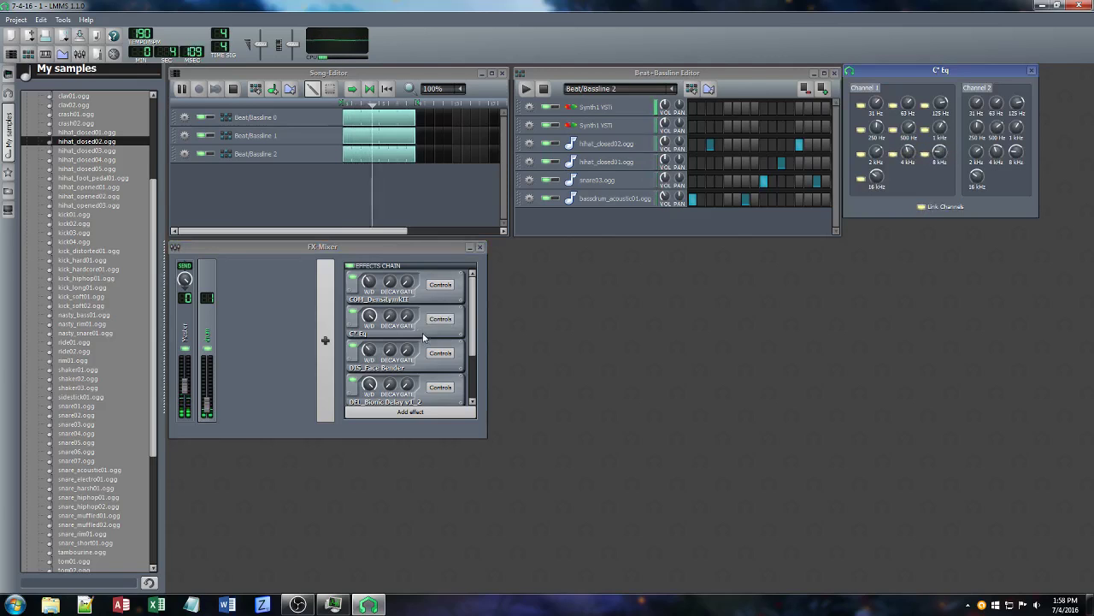
Open the Bionic Delay controls and set mix to 35, both grooves to 50 and feedback to 24
left_click(440, 386)
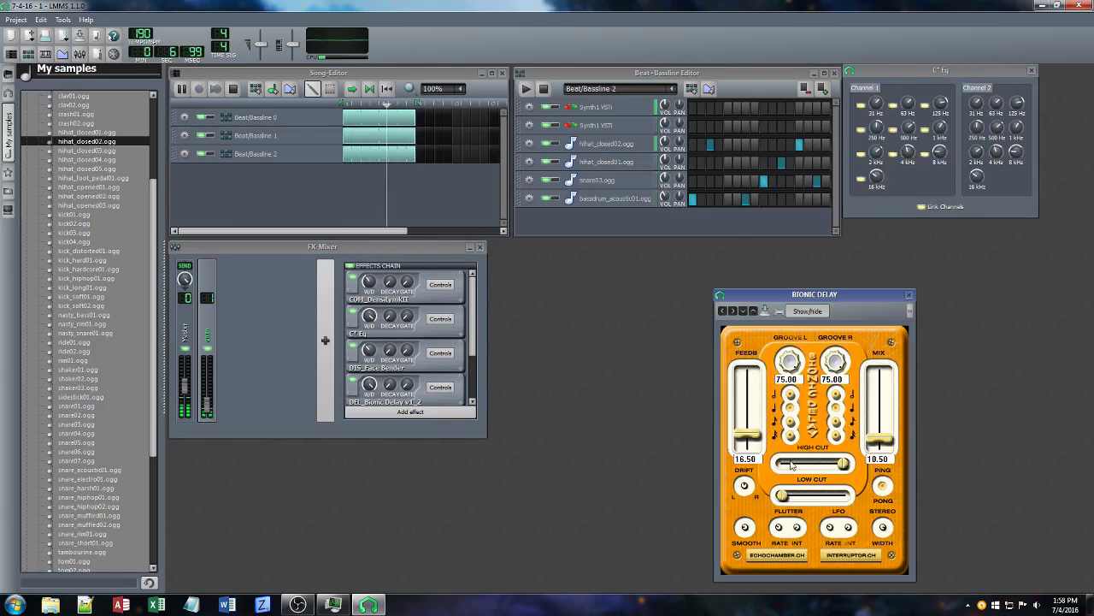
left_click_drag(877, 444, 886, 420)
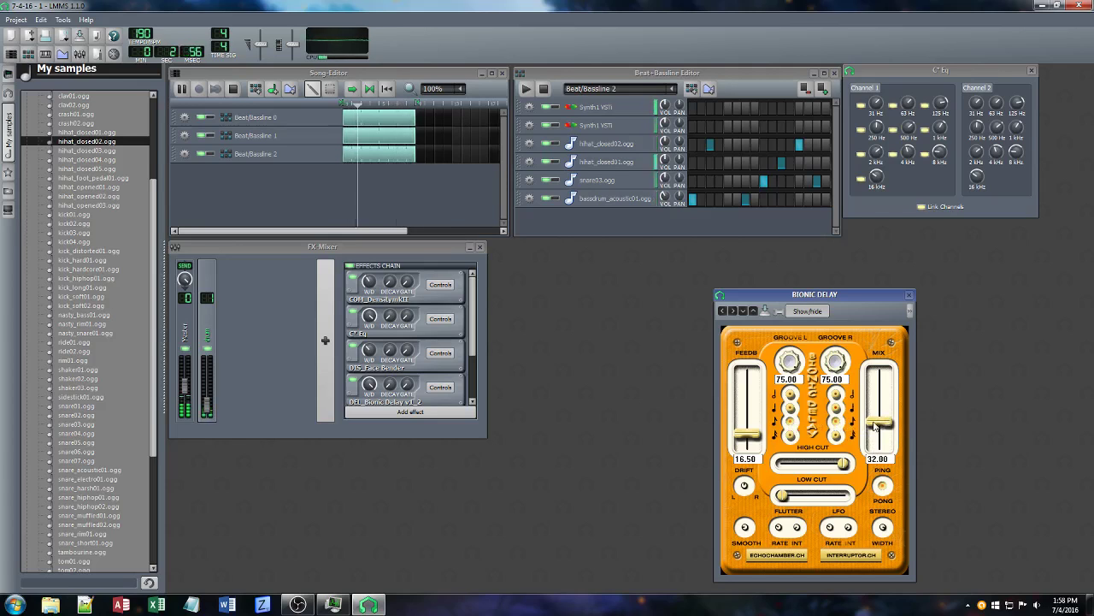
left_click_drag(789, 359, 872, 420)
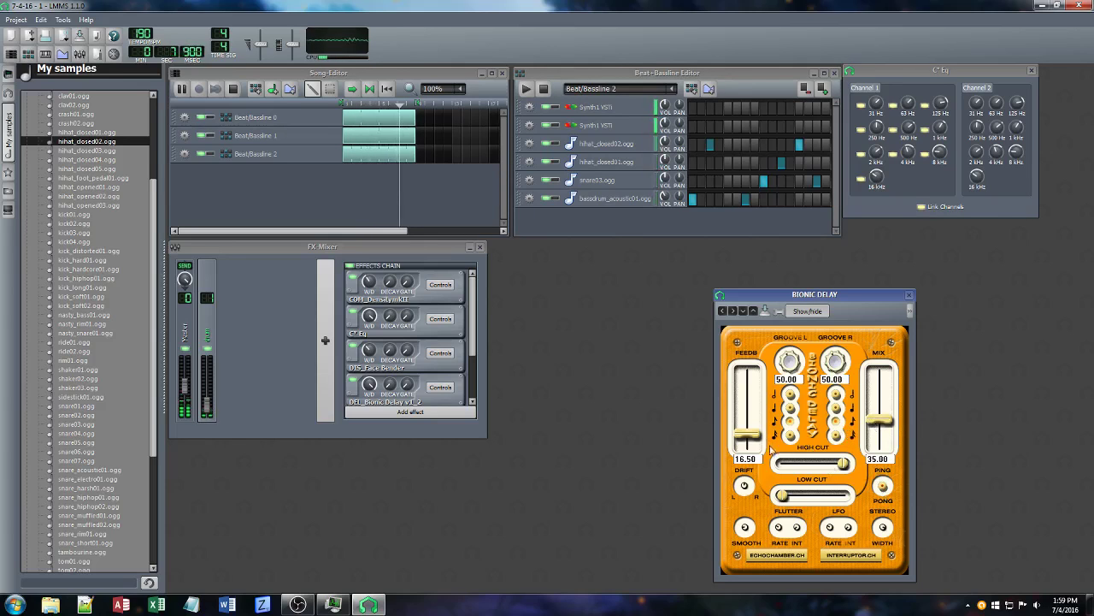
left_click_drag(749, 436, 752, 427)
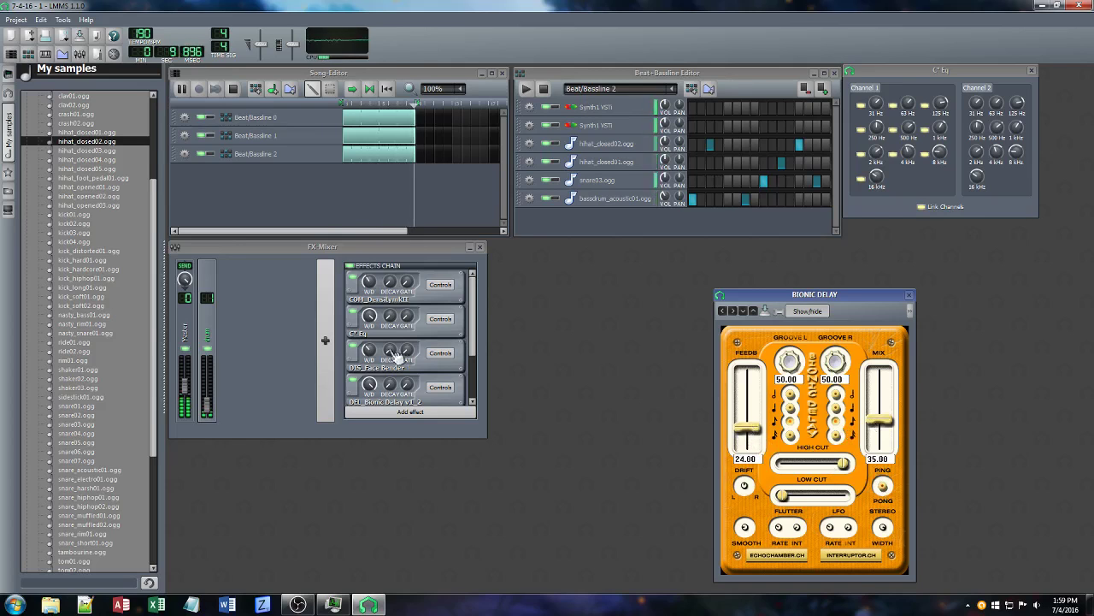
Adjust the DIS_Face Bender wet/dry level, then stop playback and save the project with the Bionic Delay window closed
left_click(369, 350)
left_click_drag(370, 350, 369, 366)
left_click(544, 89)
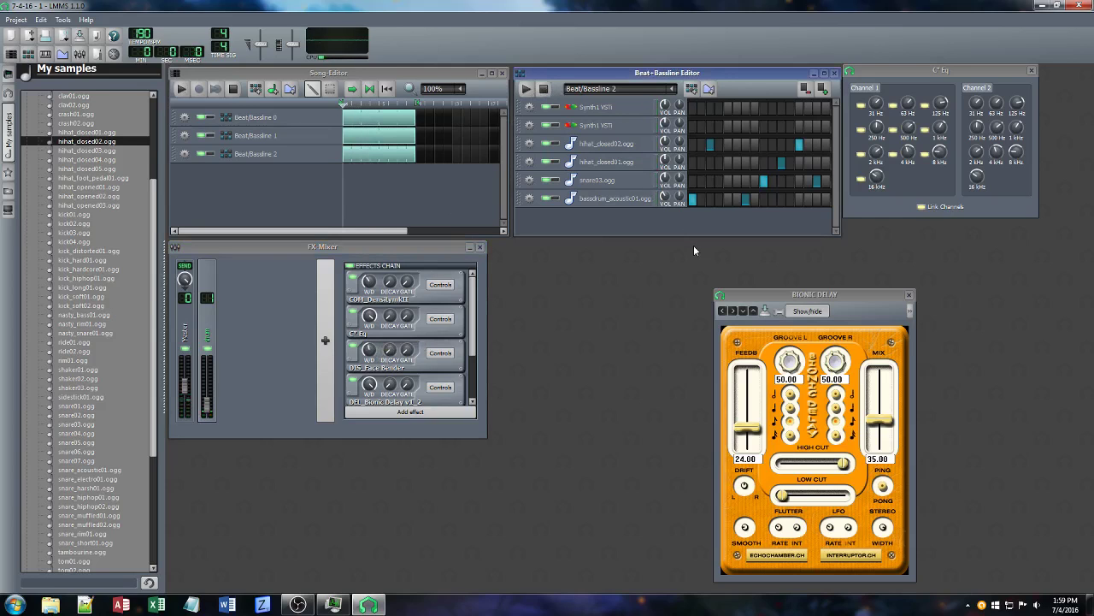
key("ctrl+s")
left_click(911, 295)
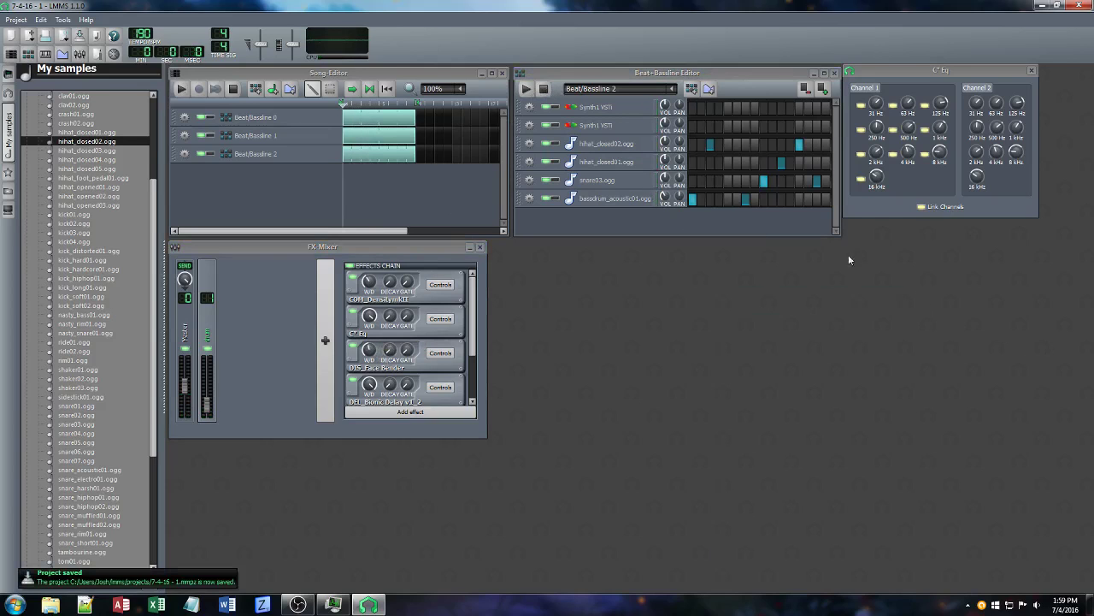
Add a VeSTige instrument to the Beat+Bassline Editor and create the new pattern Beat/Bassline 3
left_click(8, 95)
left_click(7, 75)
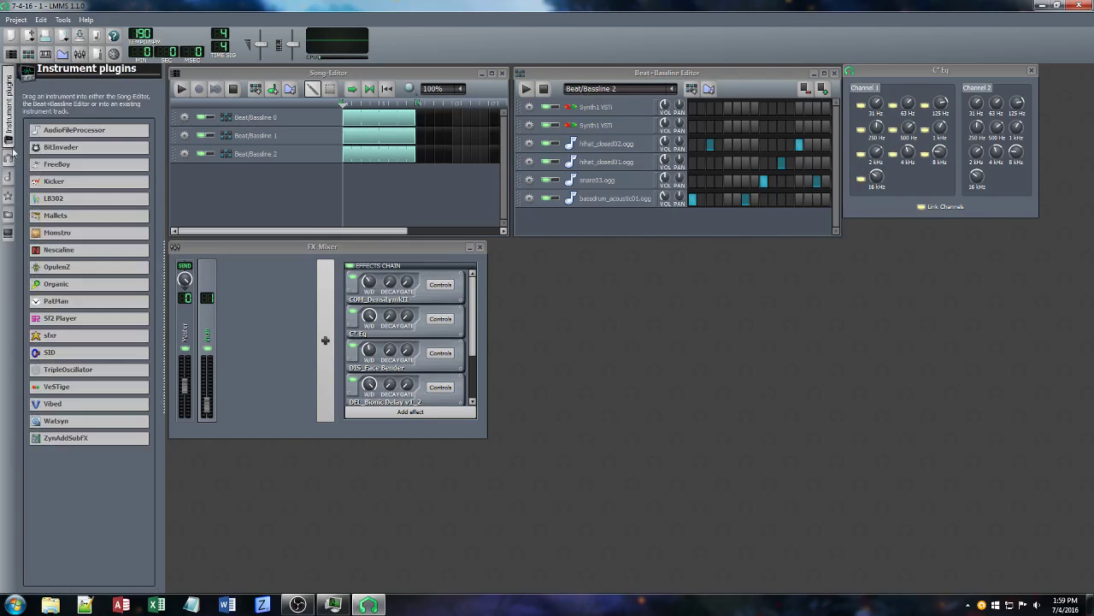
left_click_drag(540, 238, 582, 221)
left_click(691, 88)
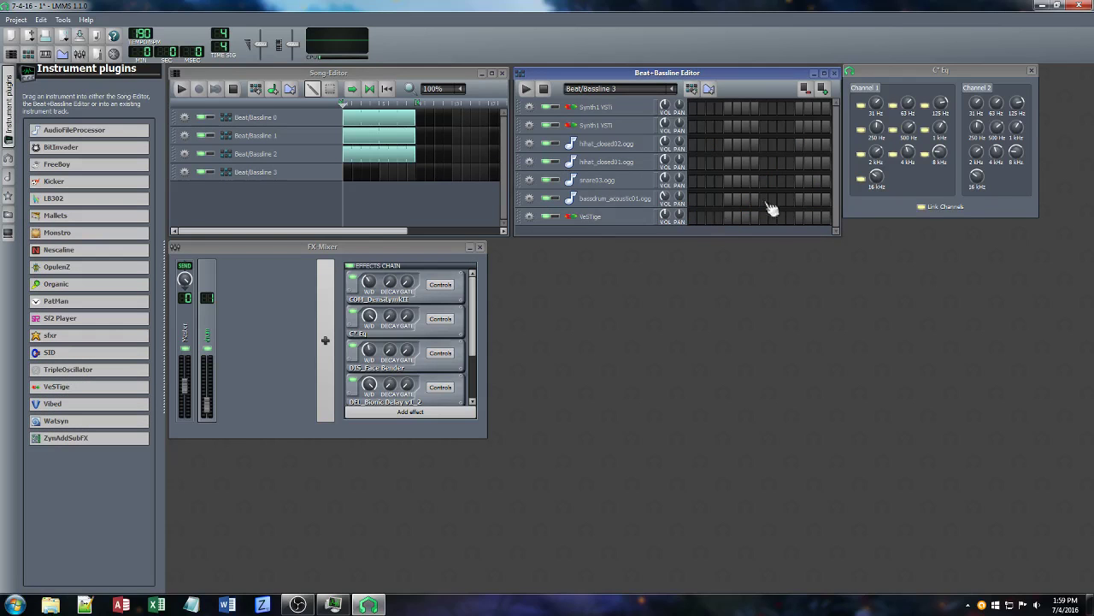
Try to load Synth1 VST64.dll from the Instruments/Synths/Synth1 folder into the new VeSTige instrument
left_click(616, 216)
left_click(978, 190)
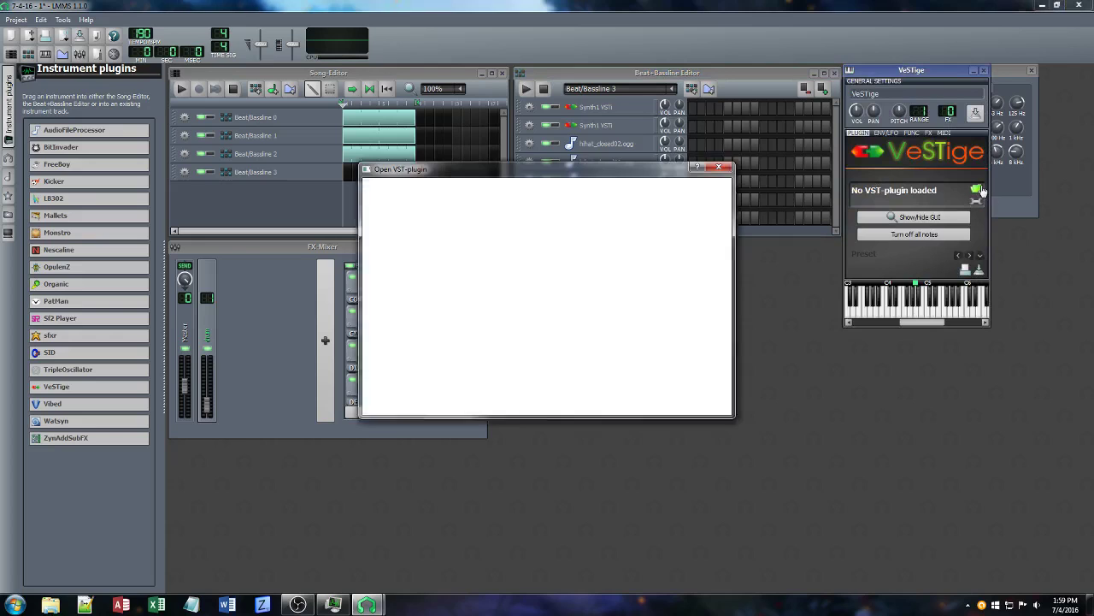
double_click(468, 228)
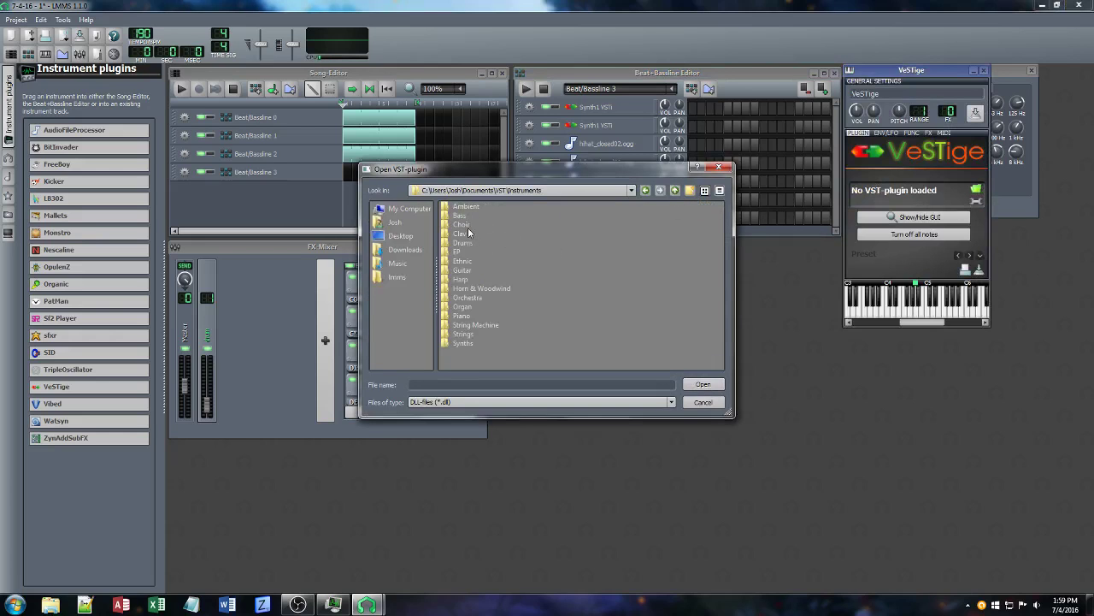
double_click(466, 343)
left_click(466, 343)
double_click(466, 343)
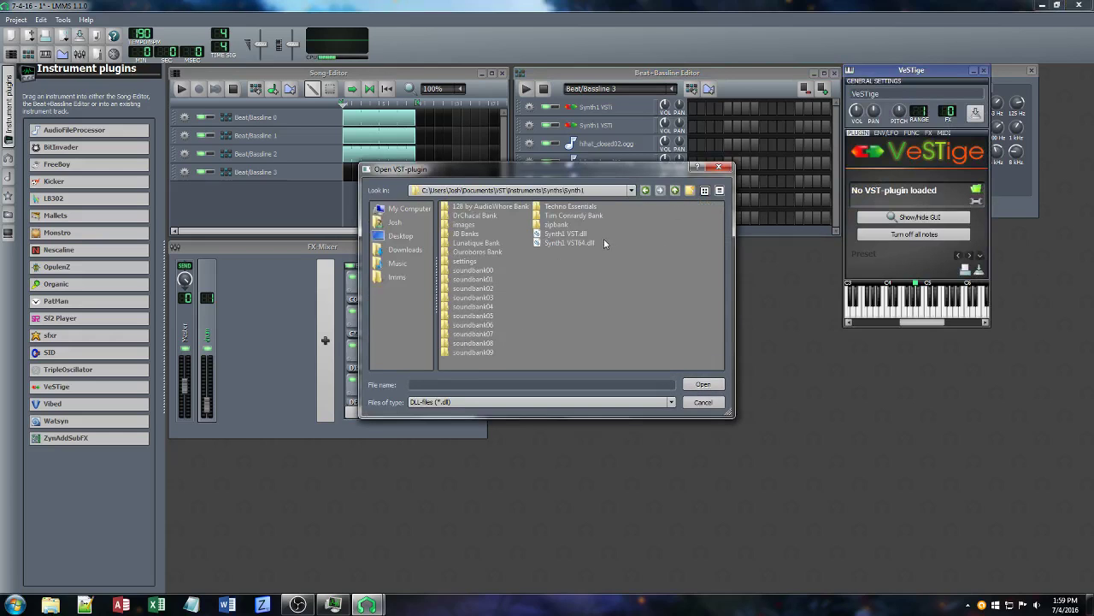
double_click(587, 239)
left_click(740, 227)
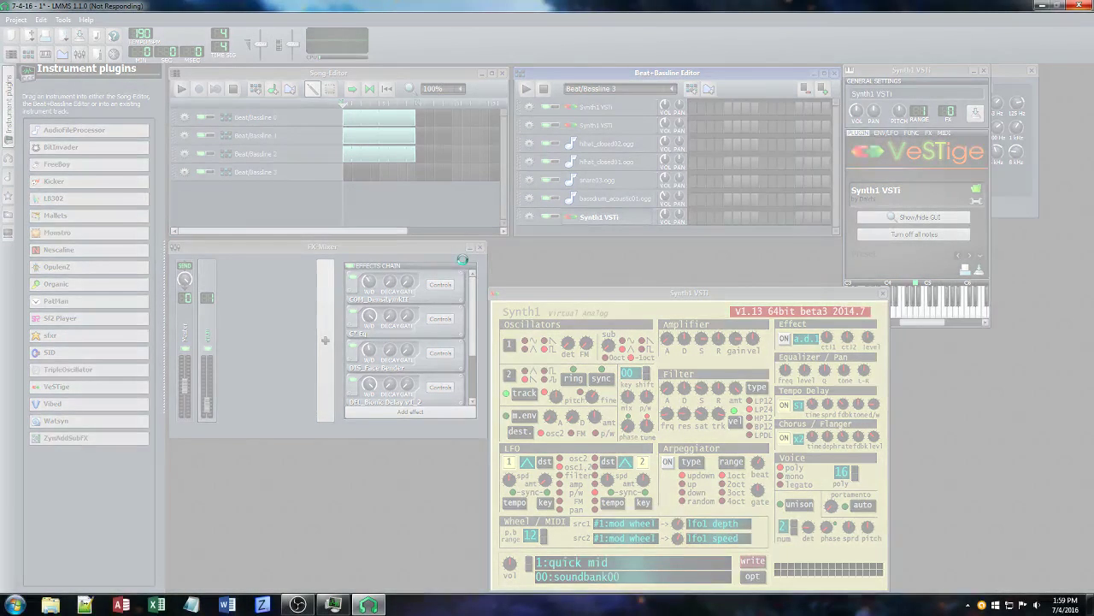
Switch to Windows Task Manager and end the unresponsive LMMS task
key("ctrl+shift+Escape")
left_click(101, 252)
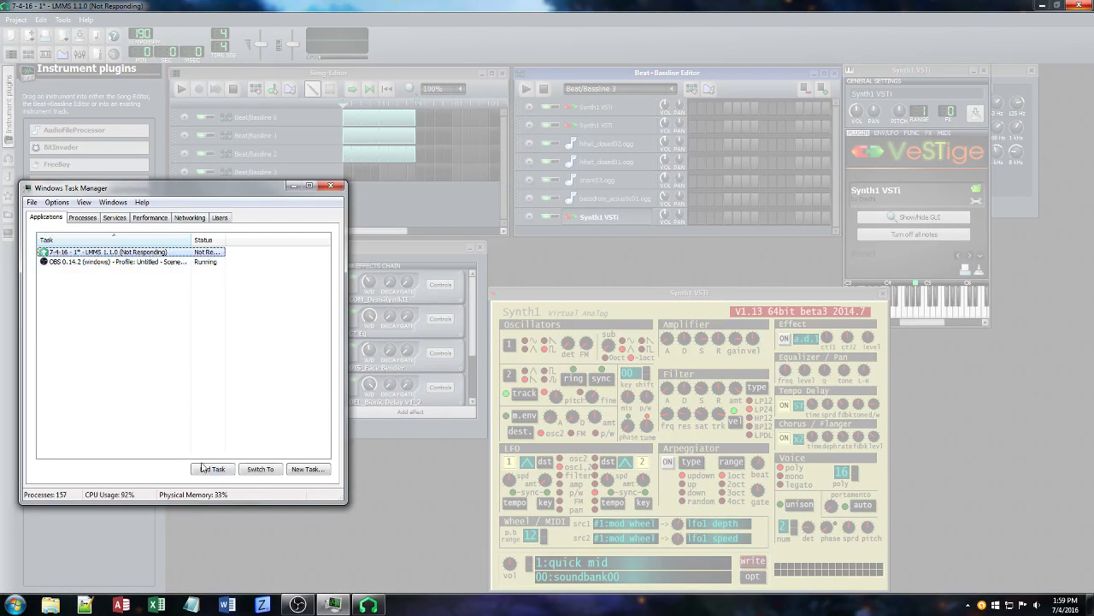
left_click(212, 469)
left_click(512, 310)
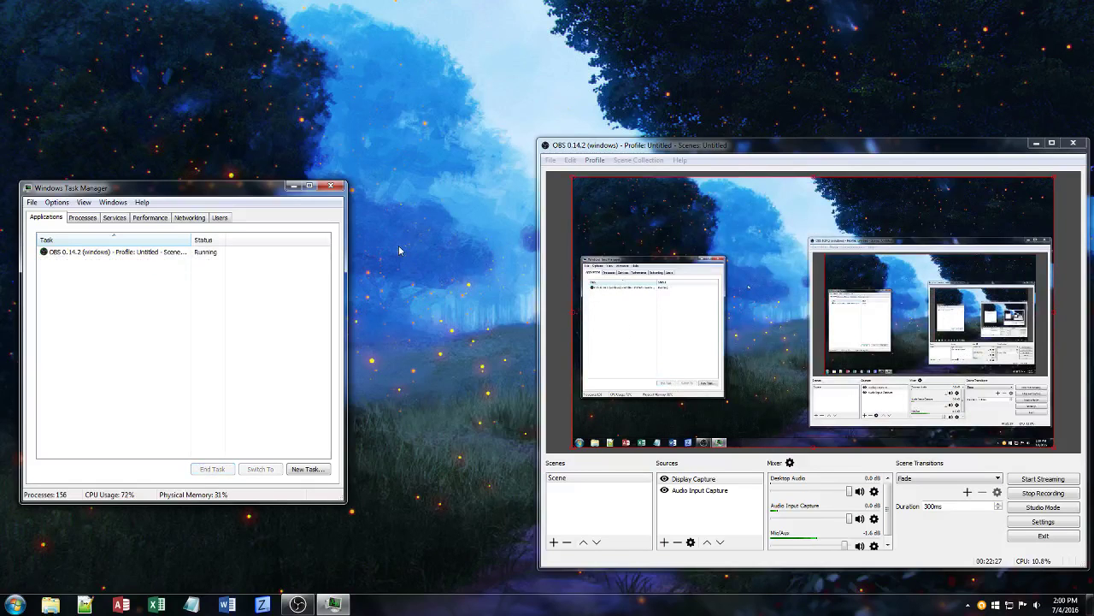
Relaunch LMMS and reopen the recent project 7-4-16 - 1.mmpz
key("super")
type("lmms")
key("Return")
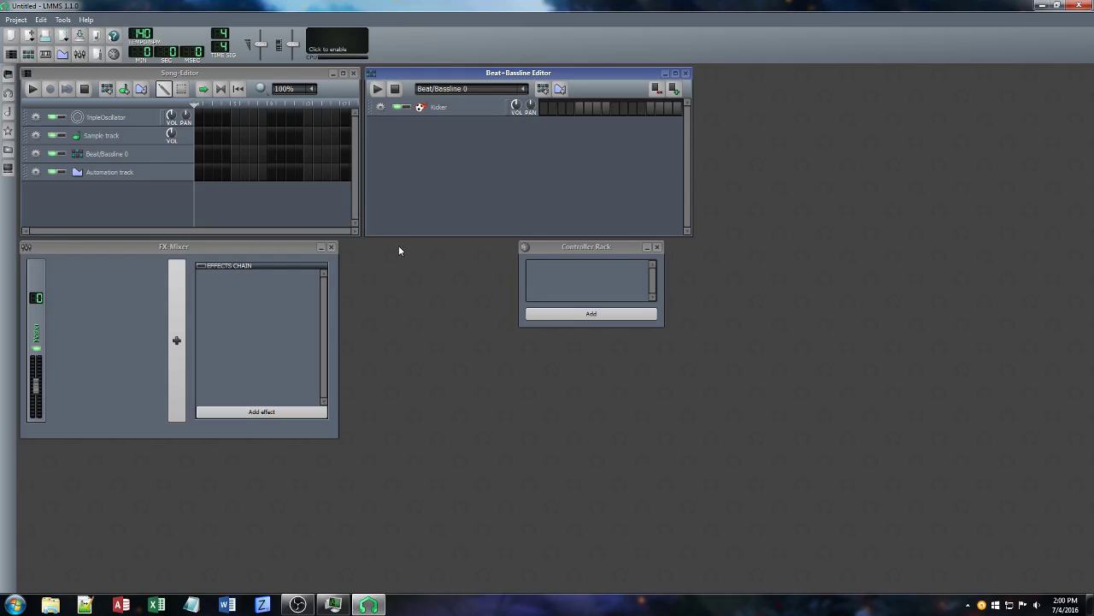
left_click(17, 19)
mouse_move(53, 63)
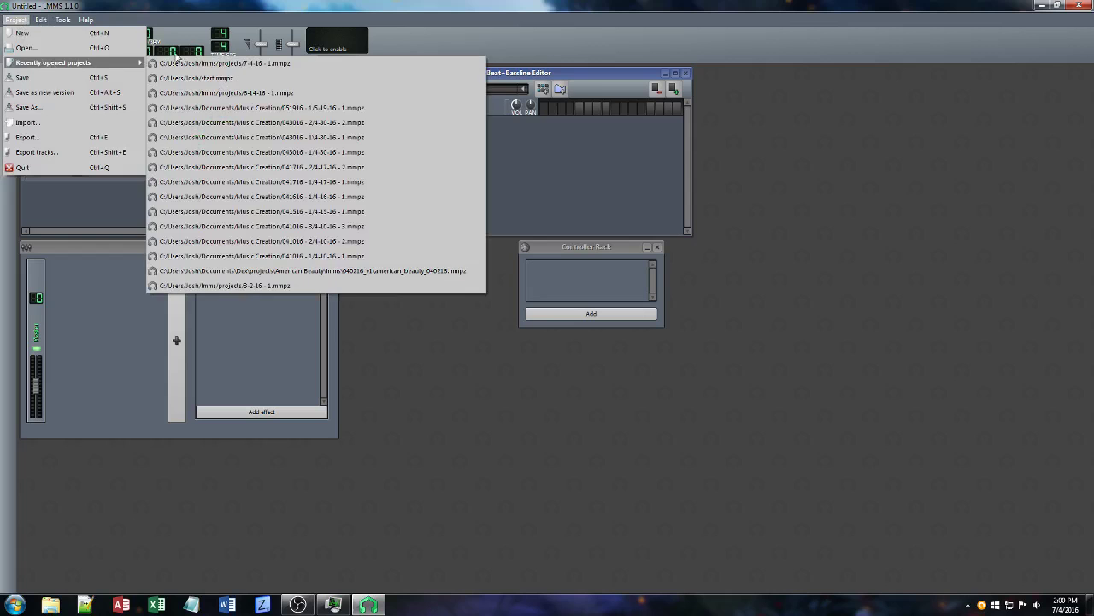
left_click(210, 63)
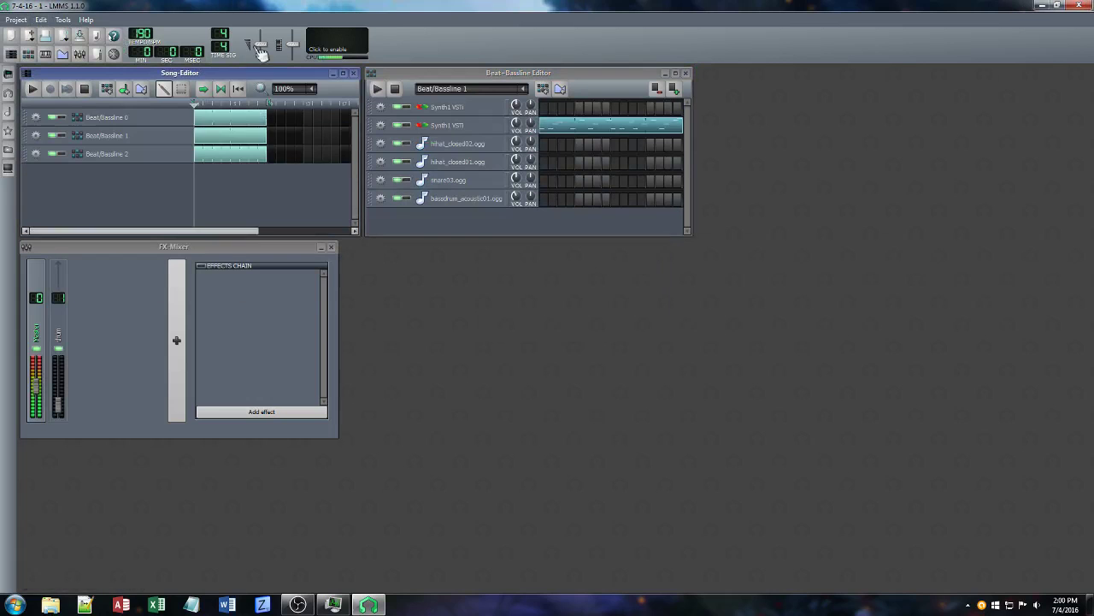
Play the reopened song briefly, stop it and save the project
left_click(34, 90)
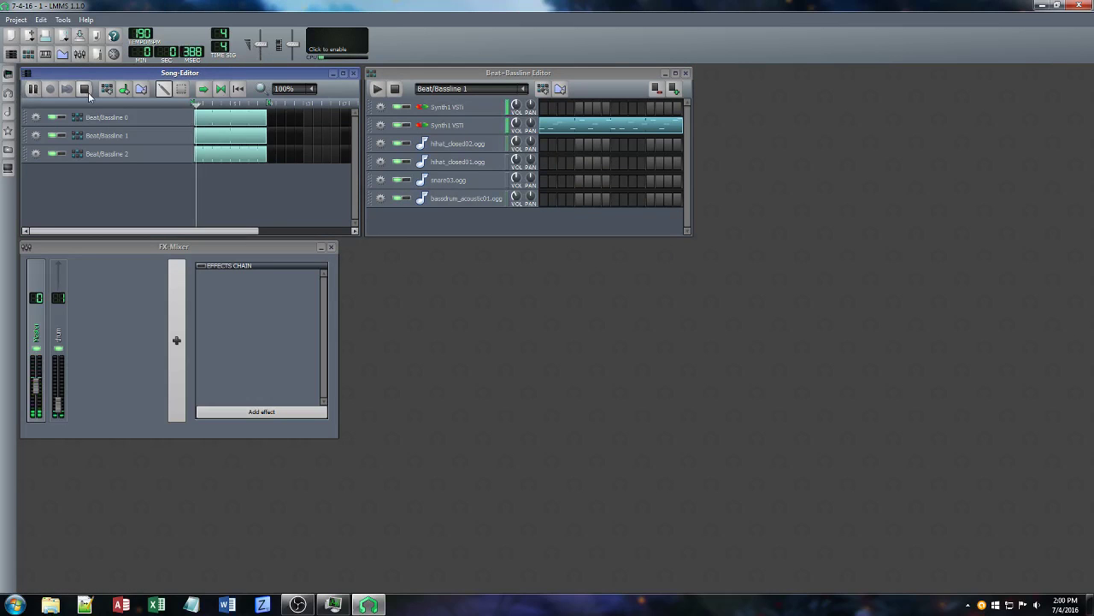
left_click(85, 90)
key("ctrl+s")
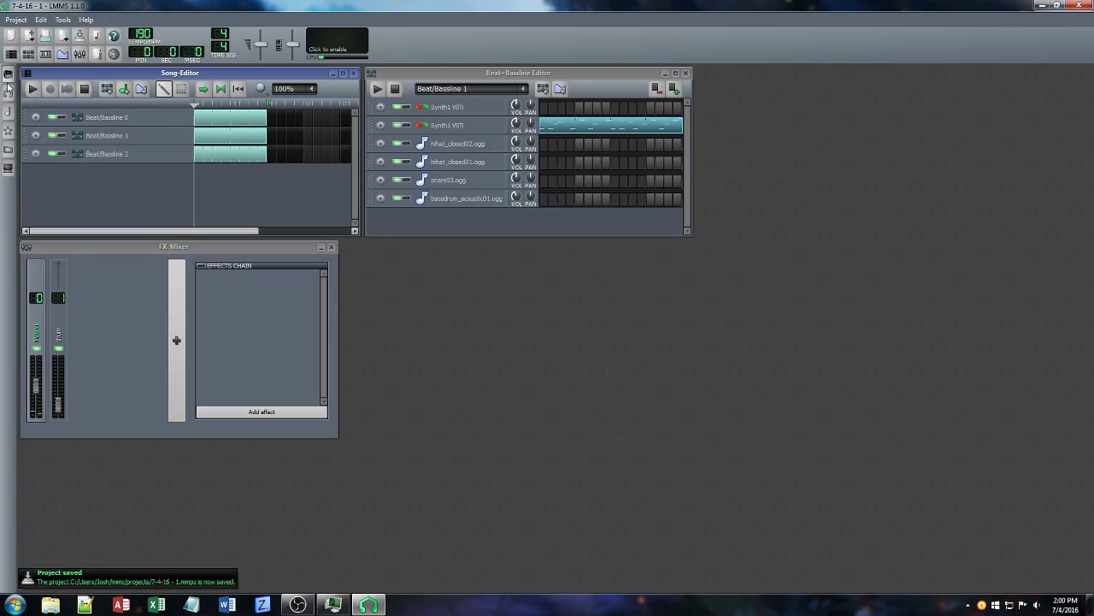
Add a VeSTige instrument track with a new Beat/Bassline 3 pattern and open the instrument's window
left_click(8, 76)
left_click_drag(57, 386, 599, 216)
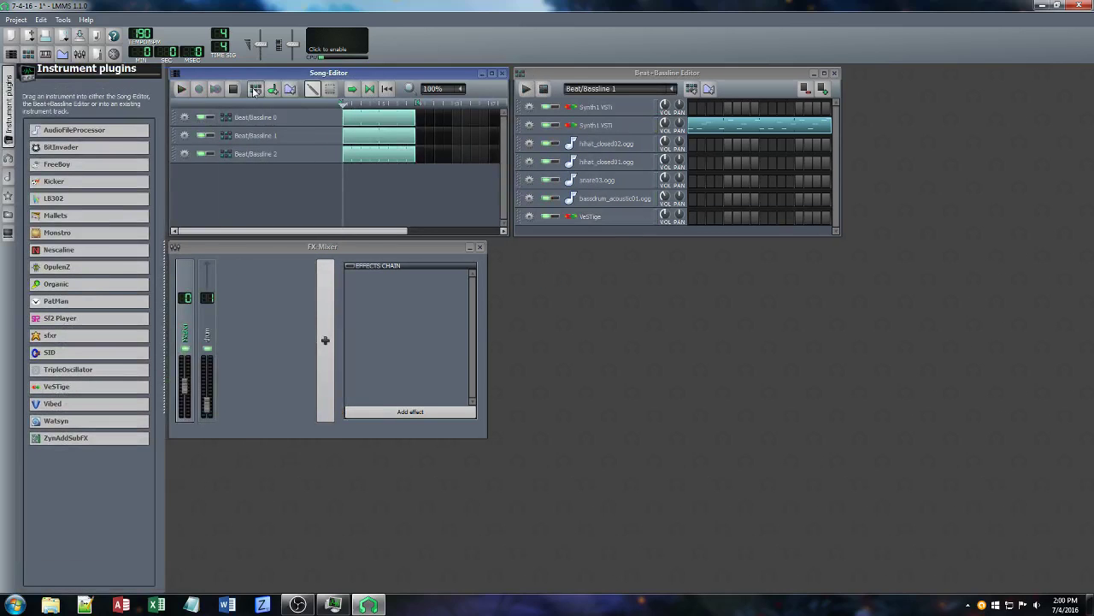
left_click(255, 90)
left_click(601, 217)
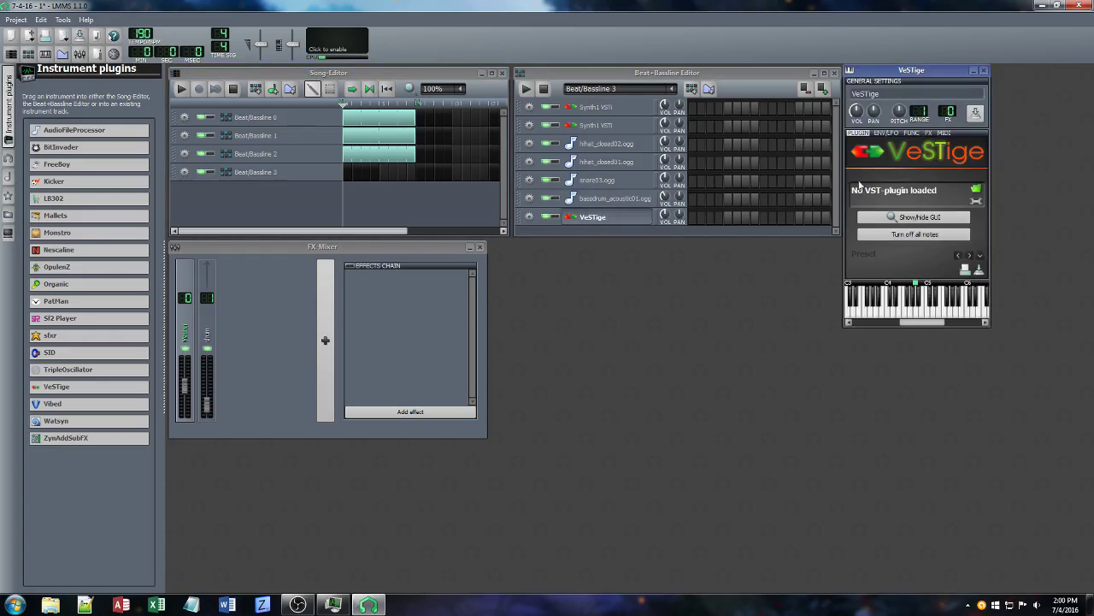
Collapse the instrument plugin list and load Synth1 VST64.dll from the Instruments/Synths/Synth1 folder into VeSTige
left_click(9, 92)
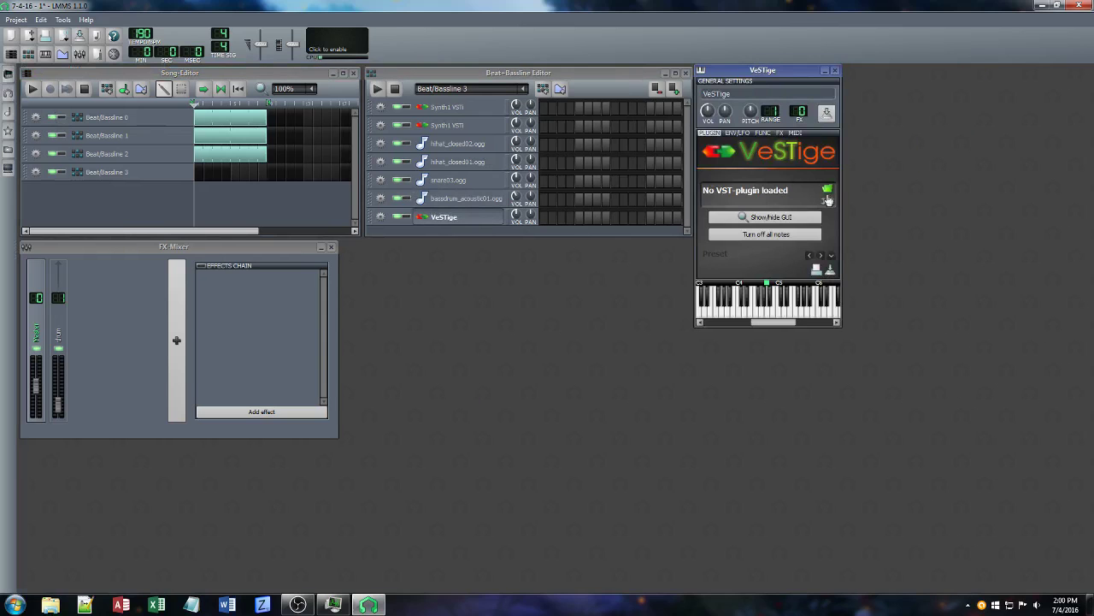
left_click(827, 189)
left_click(675, 190)
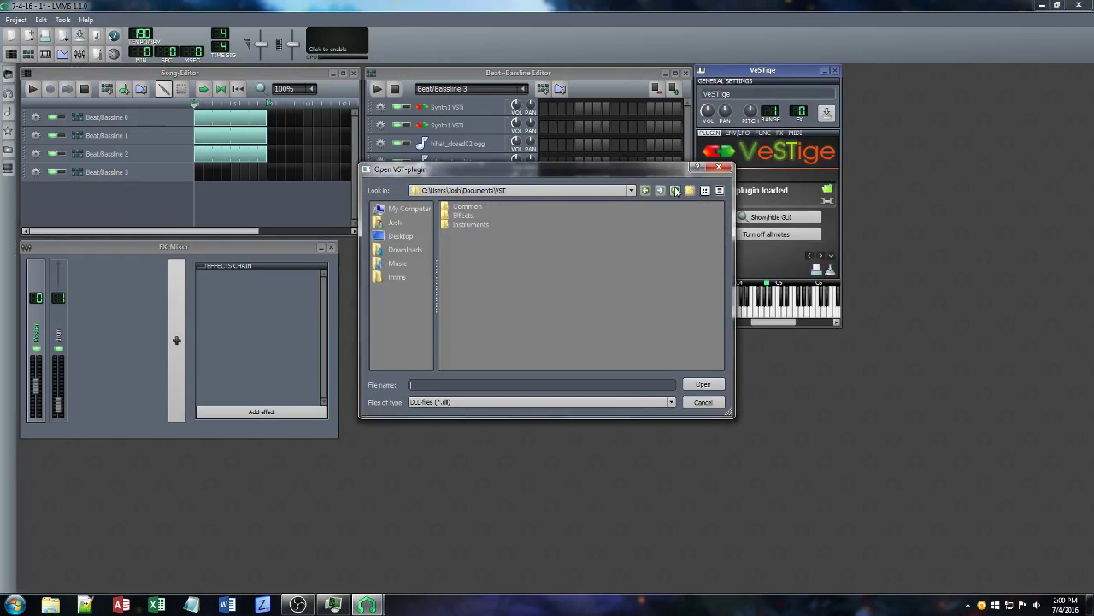
double_click(472, 225)
double_click(466, 343)
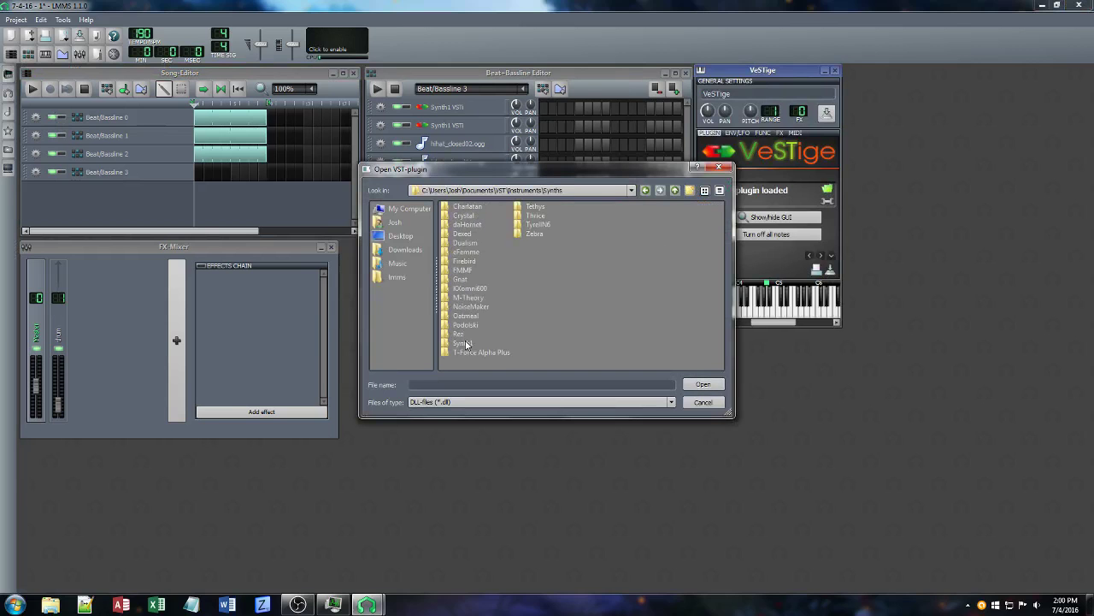
double_click(469, 345)
double_click(581, 243)
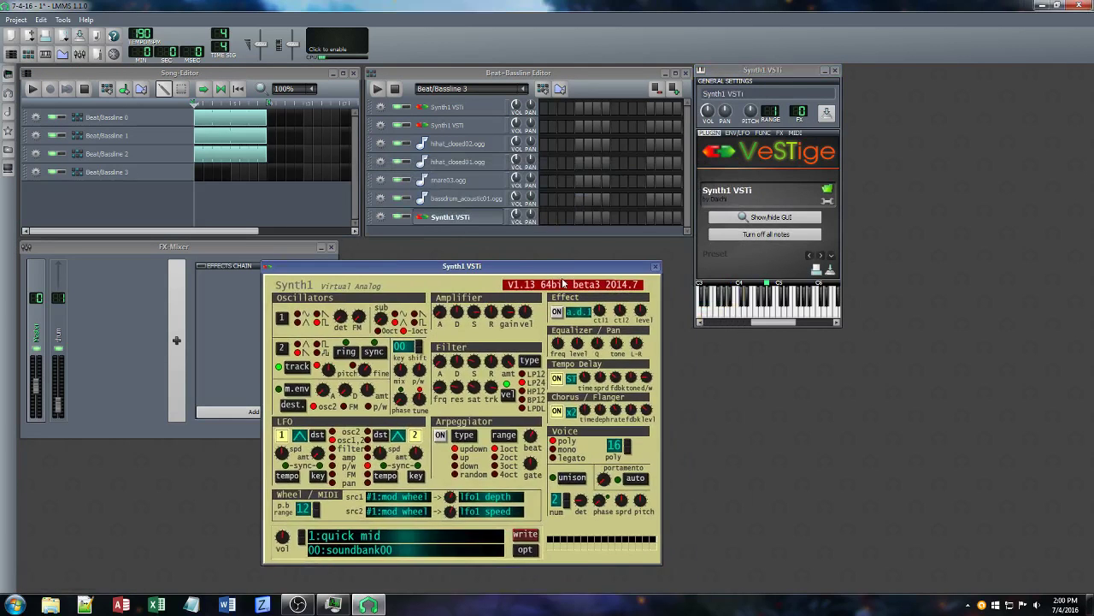
Save the project and open the new Synth1 VSTi track of Beat/Bassline 3 in the Piano-Roll
key("ctrl+s")
right_click(575, 216)
left_click(597, 231)
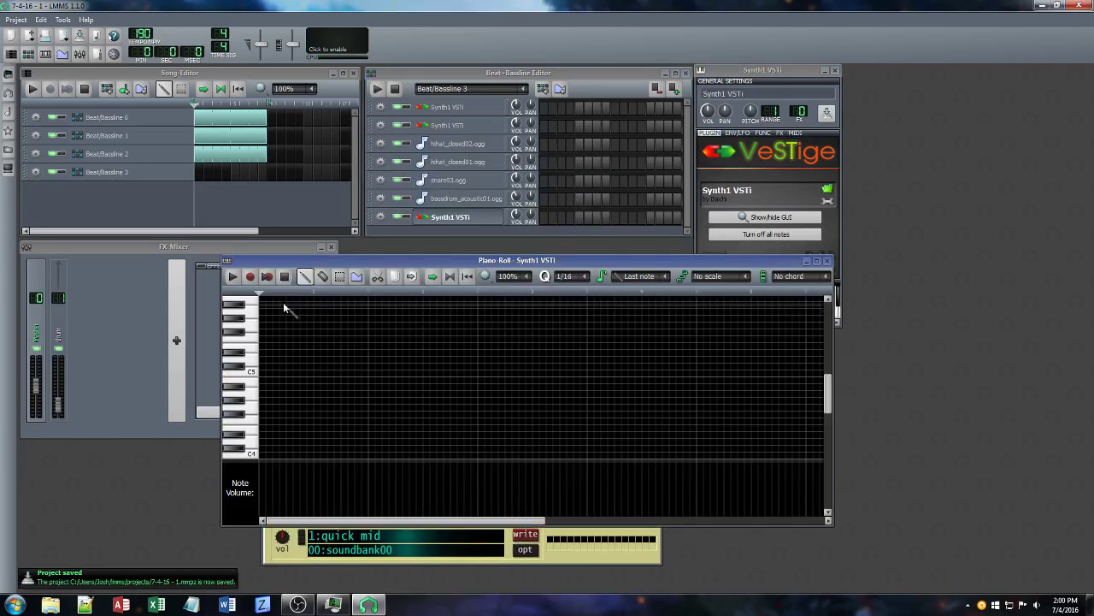
Play the whole song to listen to the existing patterns, and stop it
left_click(33, 89)
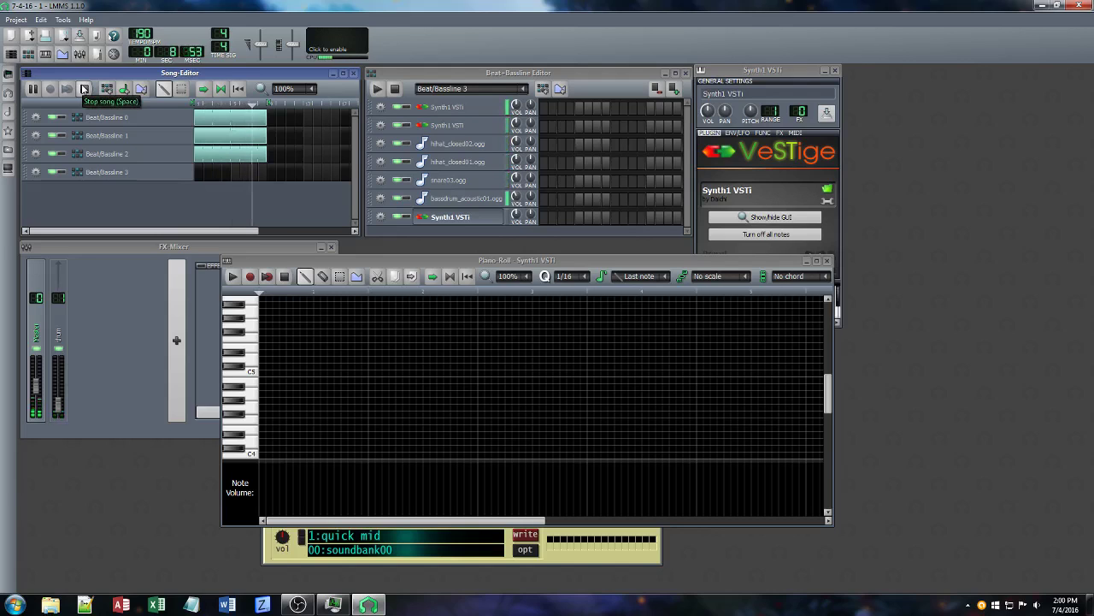
left_click(83, 89)
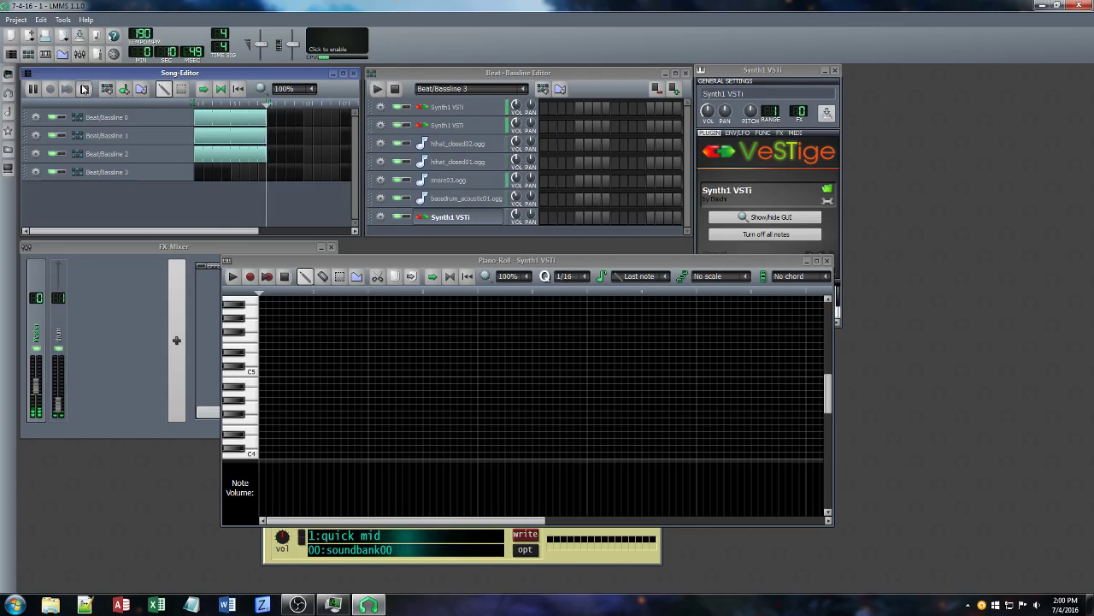
Place a D6 note at the start of the Synth1 pattern and shorten it to half its length
scroll(274, 370, "down", 1)
left_click(265, 332)
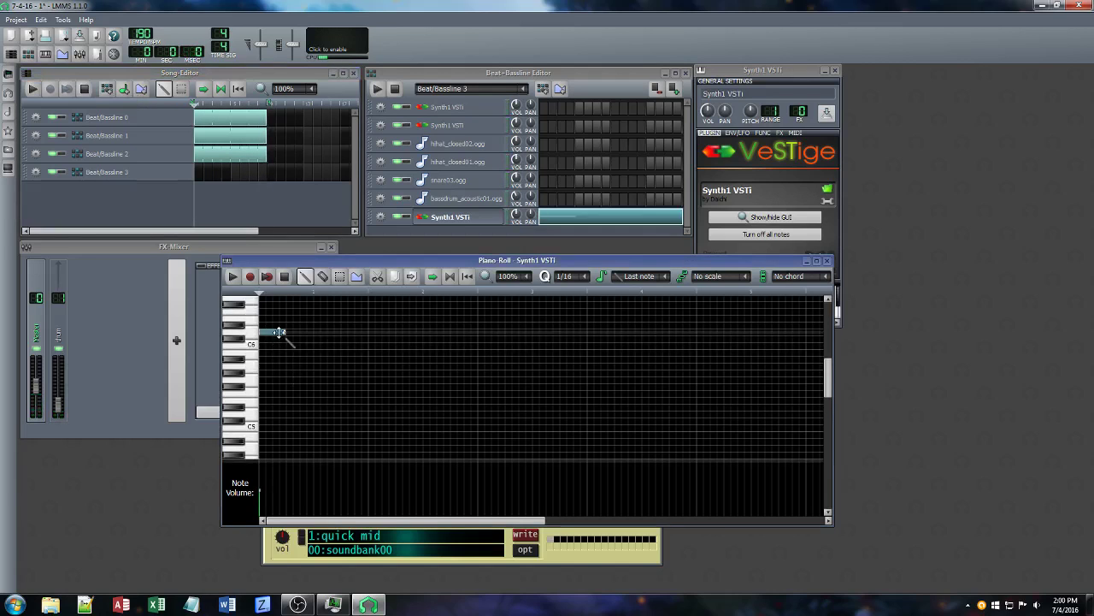
scroll(278, 331, "up", 1)
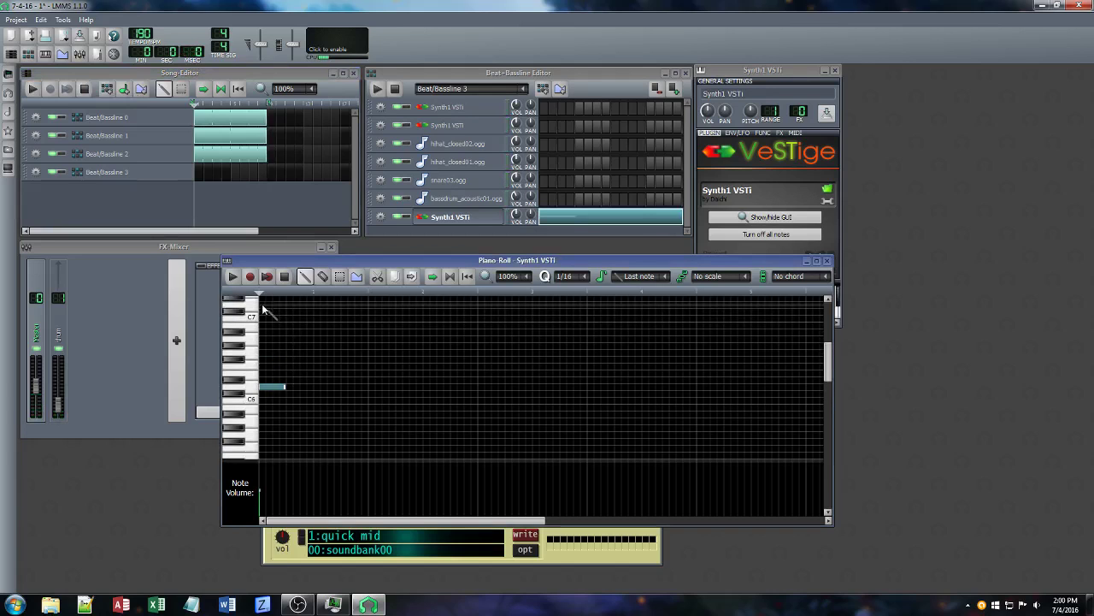
right_click(265, 305)
scroll(276, 381, "down", 1)
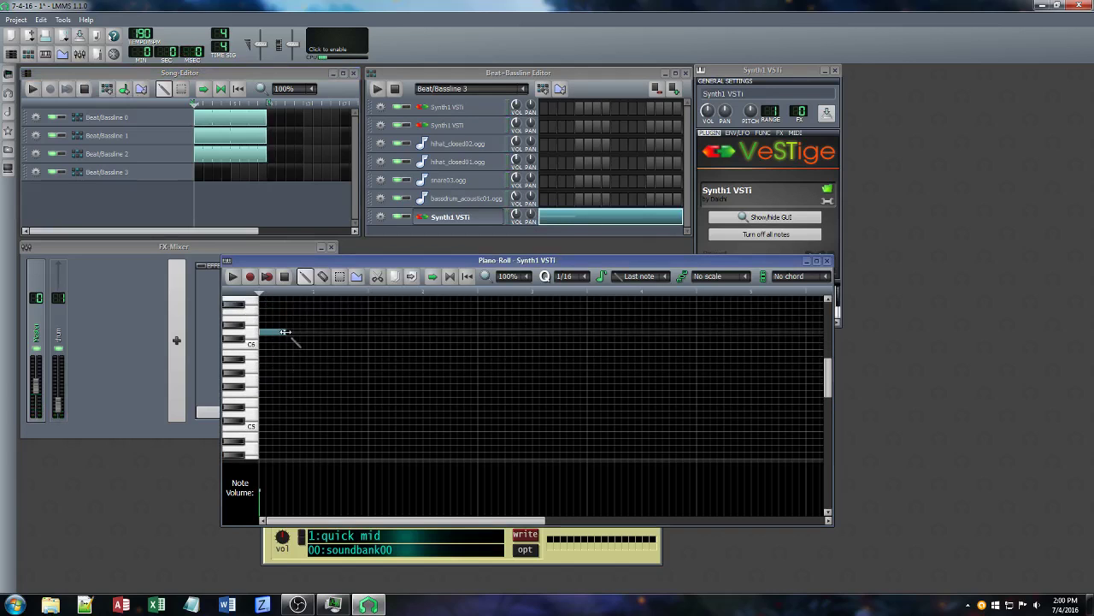
scroll(273, 338, "down", 1)
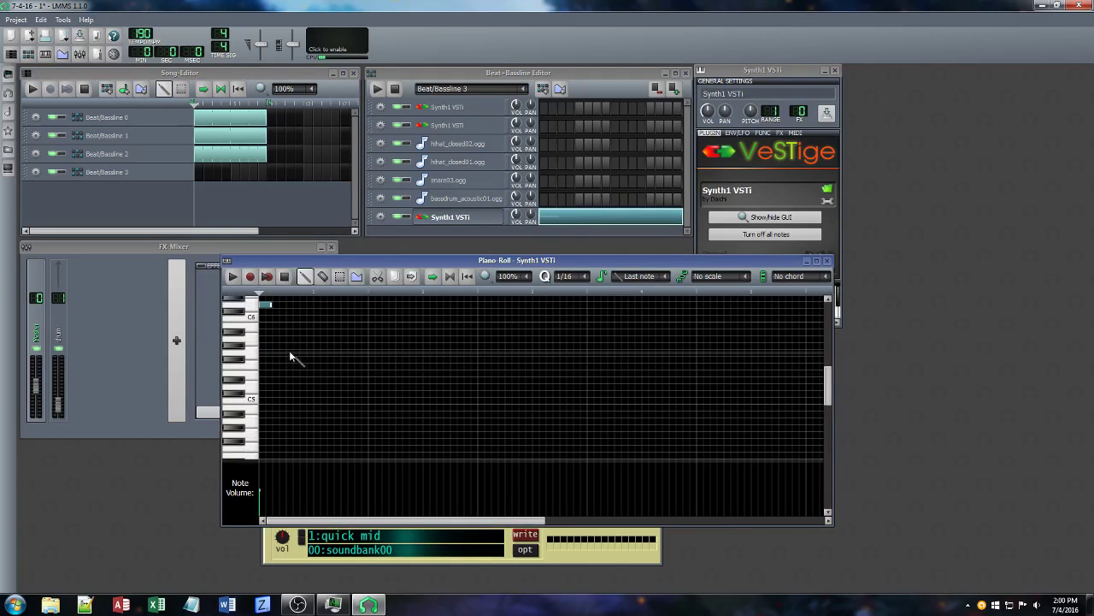
Continue the Synth1 melody after the opening D6 with consecutive D5, D5, D6, C6 and D6 notes
left_click(276, 390)
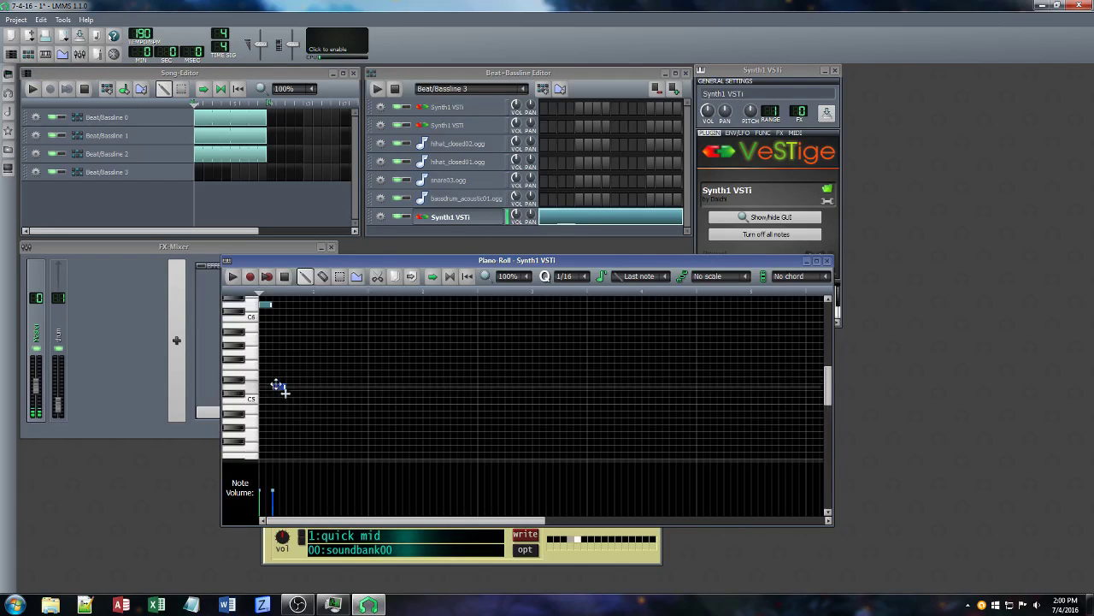
left_click(292, 389)
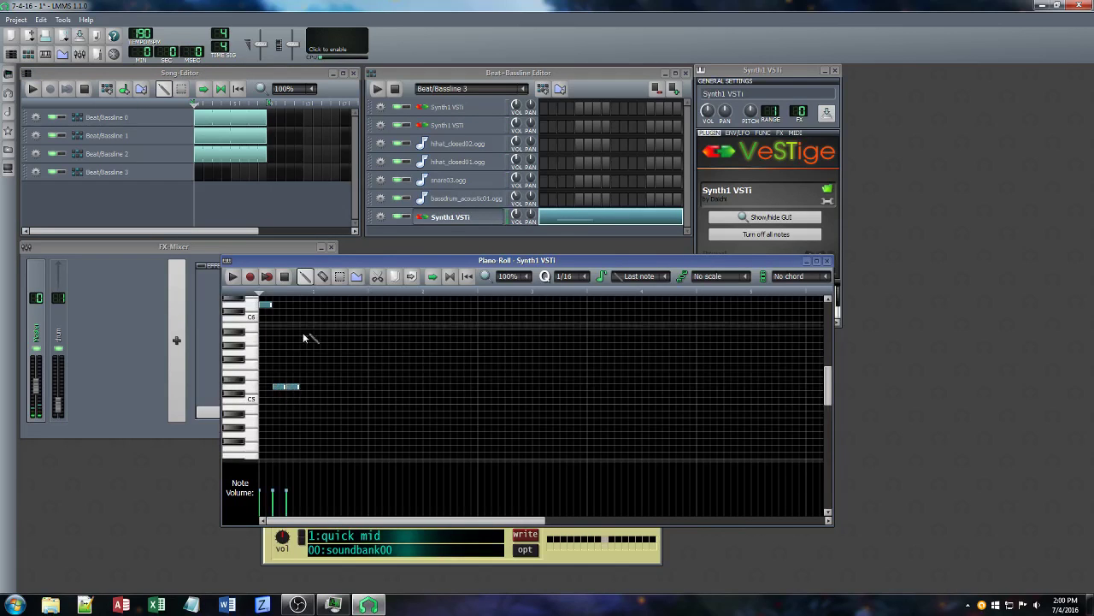
left_click(303, 305)
left_click(316, 318)
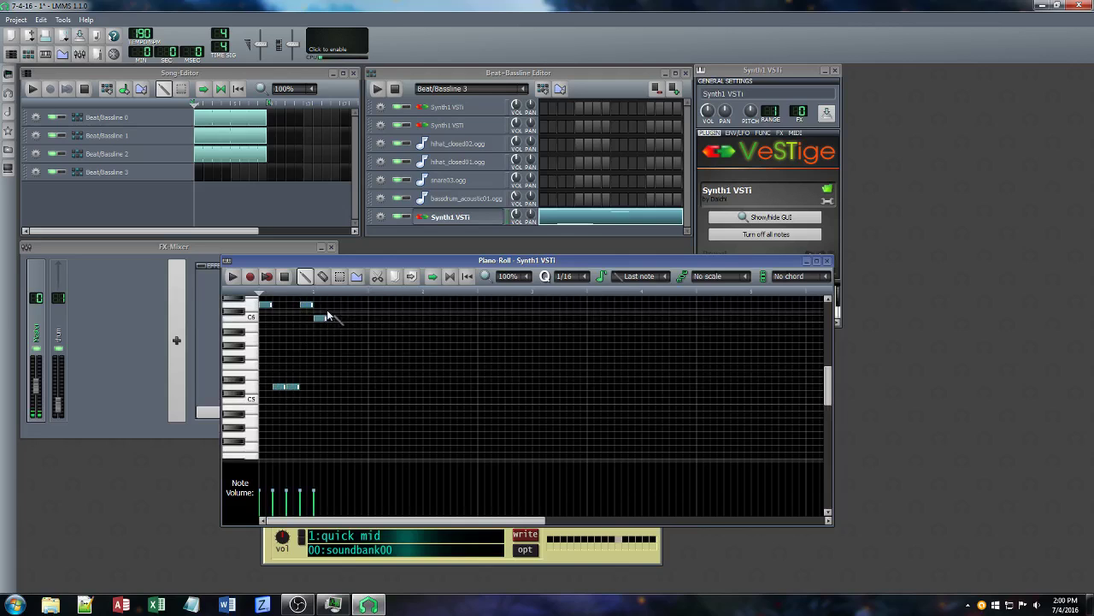
left_click(330, 305)
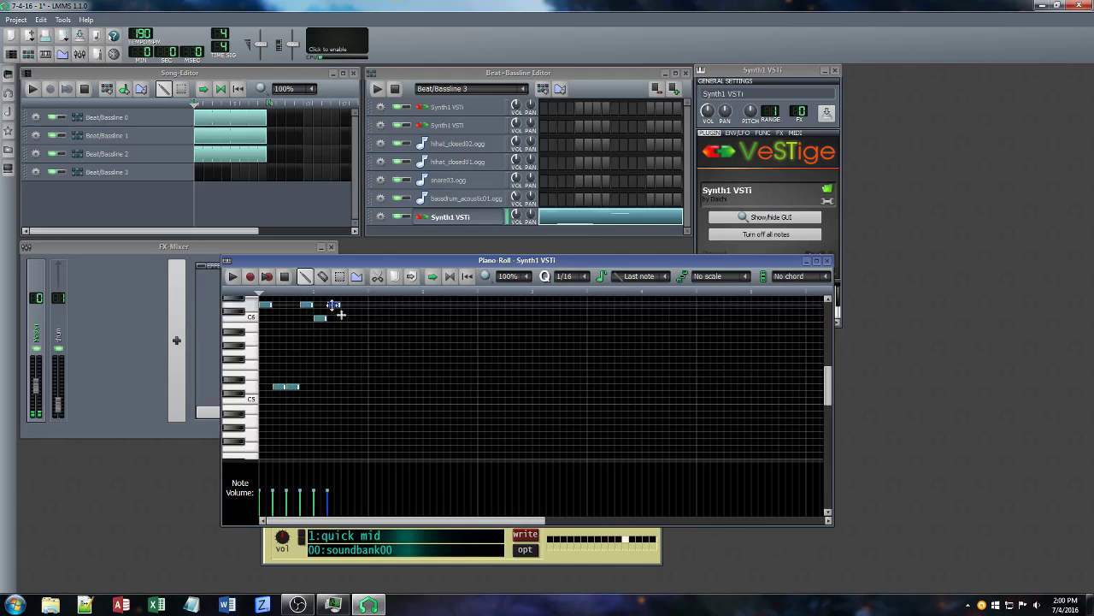
Extend the melody with consecutive G5, A5, D5, G5, C6 and D6 notes
left_click(343, 353)
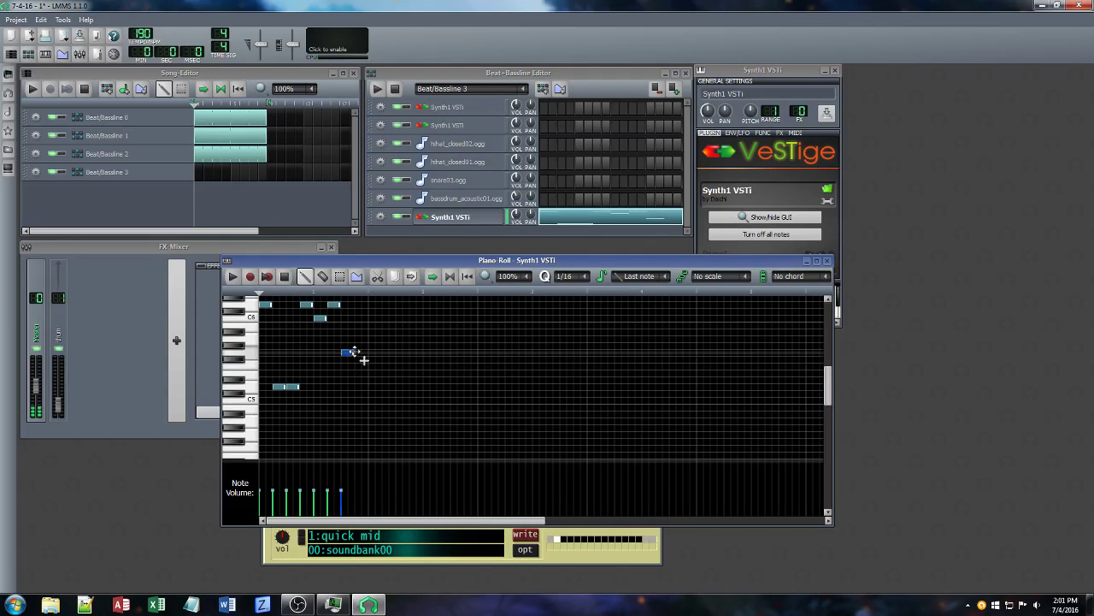
left_click_drag(361, 347, 362, 339)
left_click(369, 388)
left_click(384, 352)
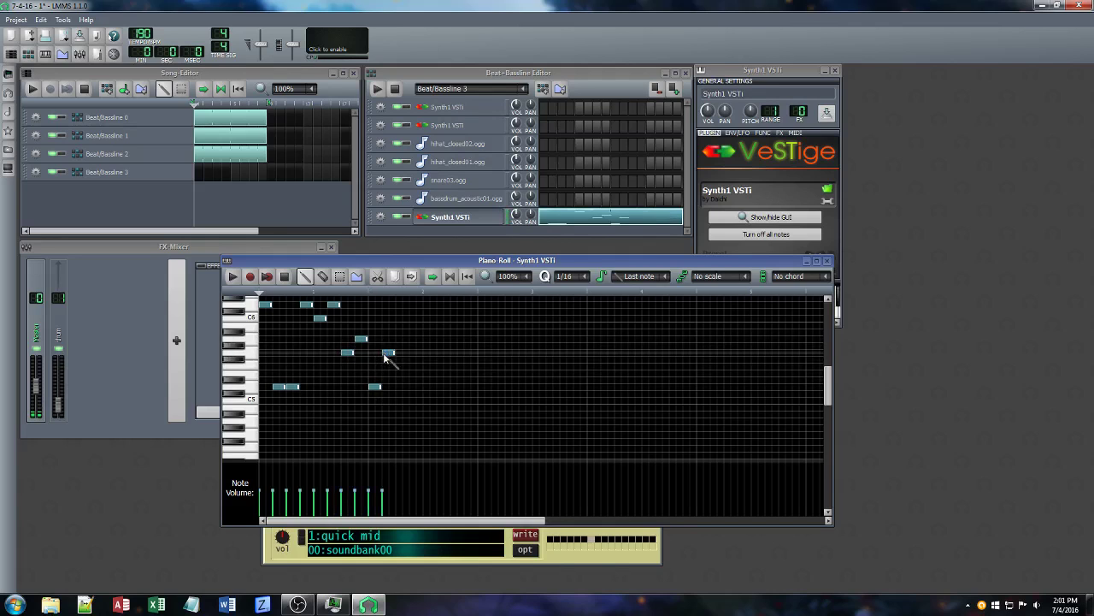
left_click(404, 318)
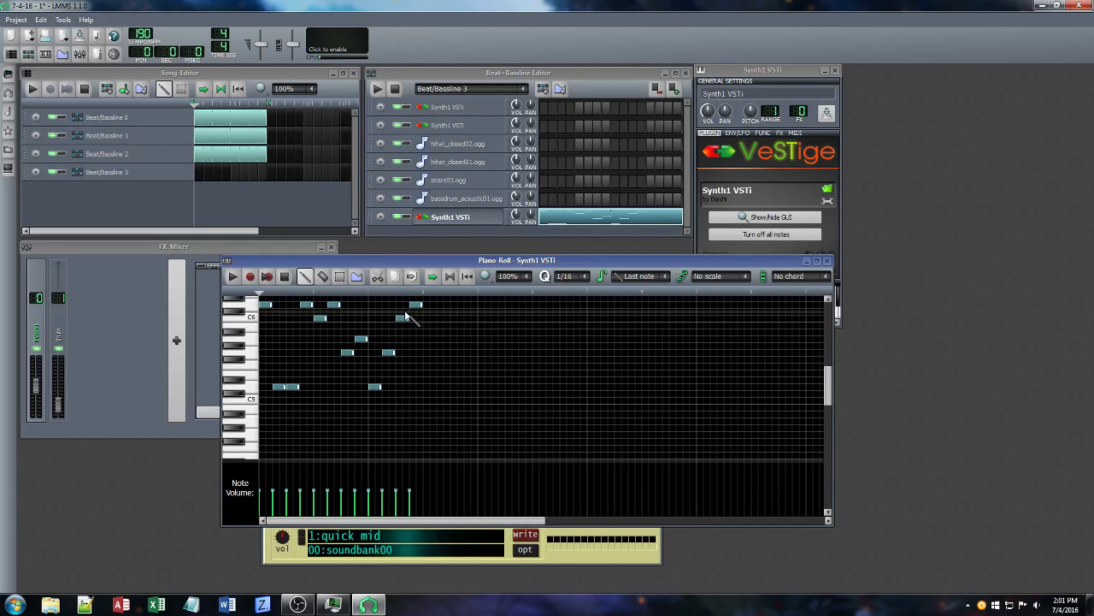
Append G5, A5, C6, D5, C6 and D6 notes to the melody
left_click(427, 352)
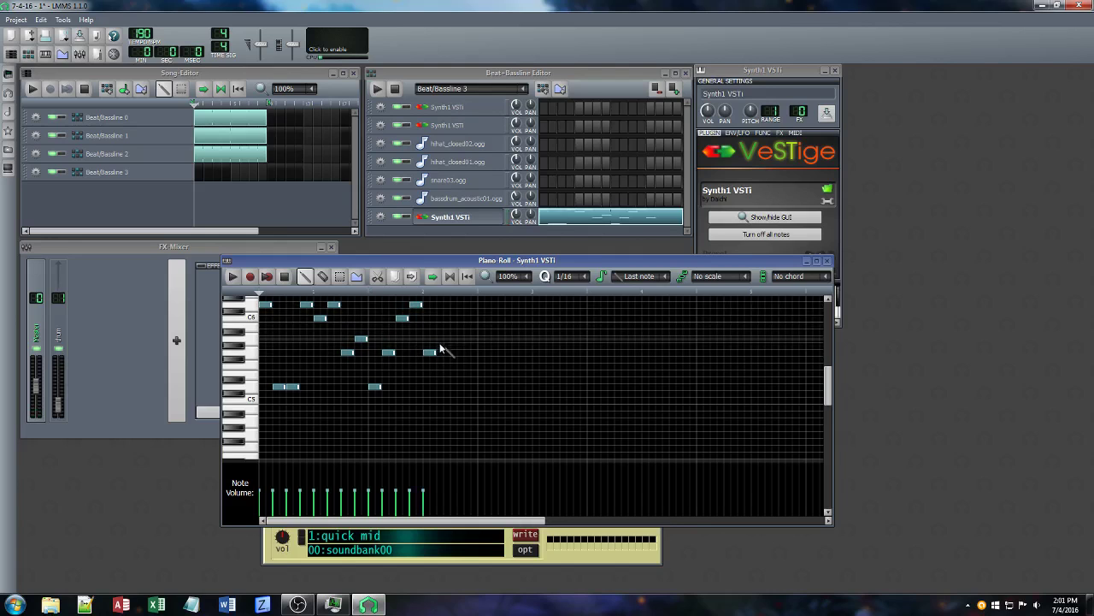
left_click(455, 318)
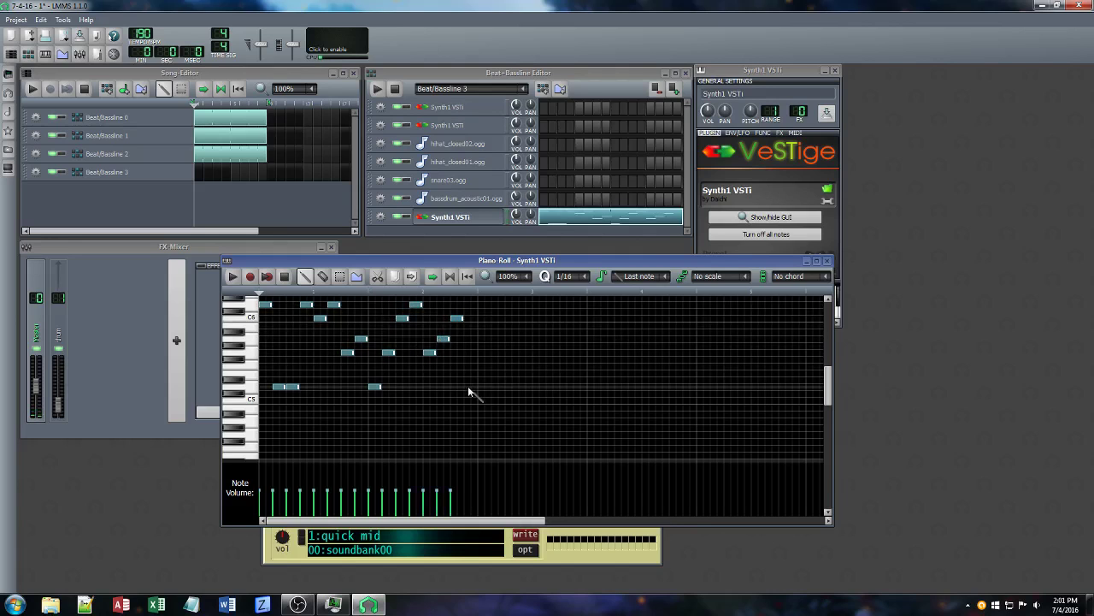
left_click(484, 318)
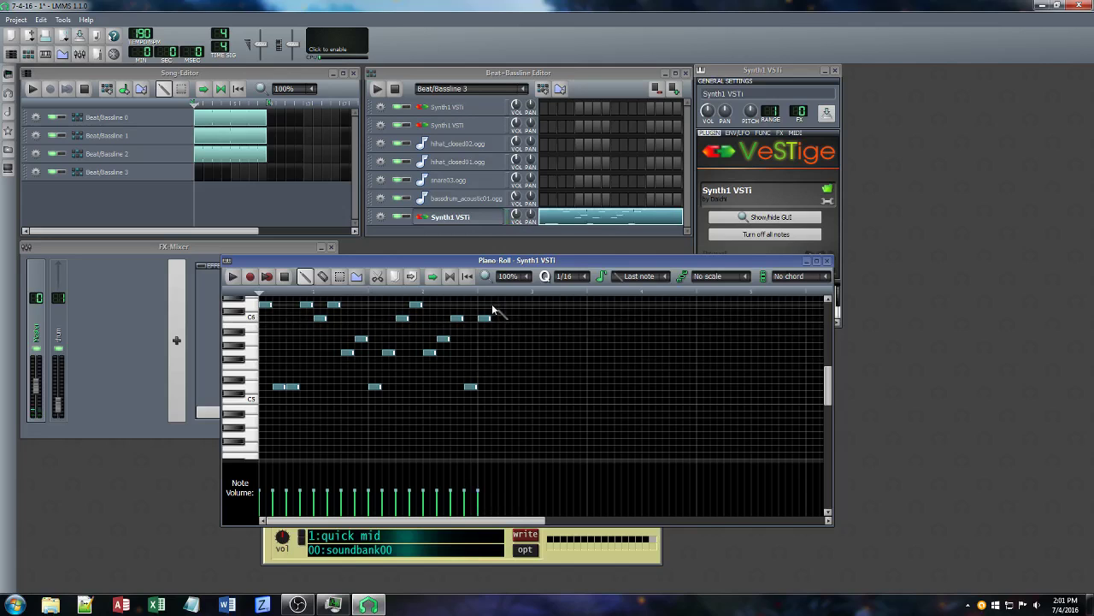
left_click(497, 304)
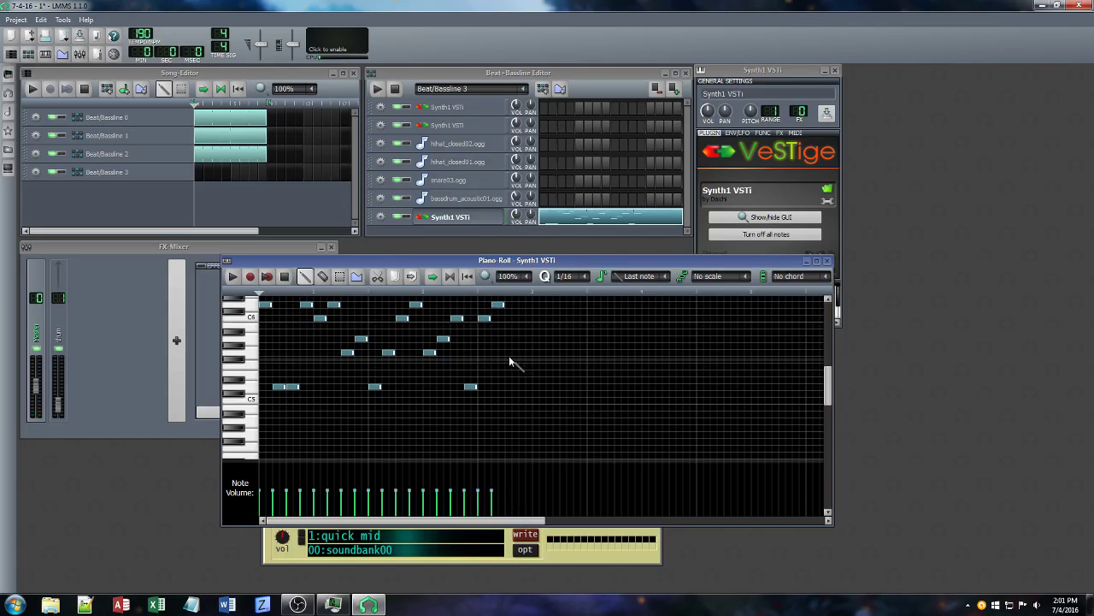
Add the rising phrase F5, A5, G5, A5, C6, D6 after the existing melody notes
left_click(508, 366)
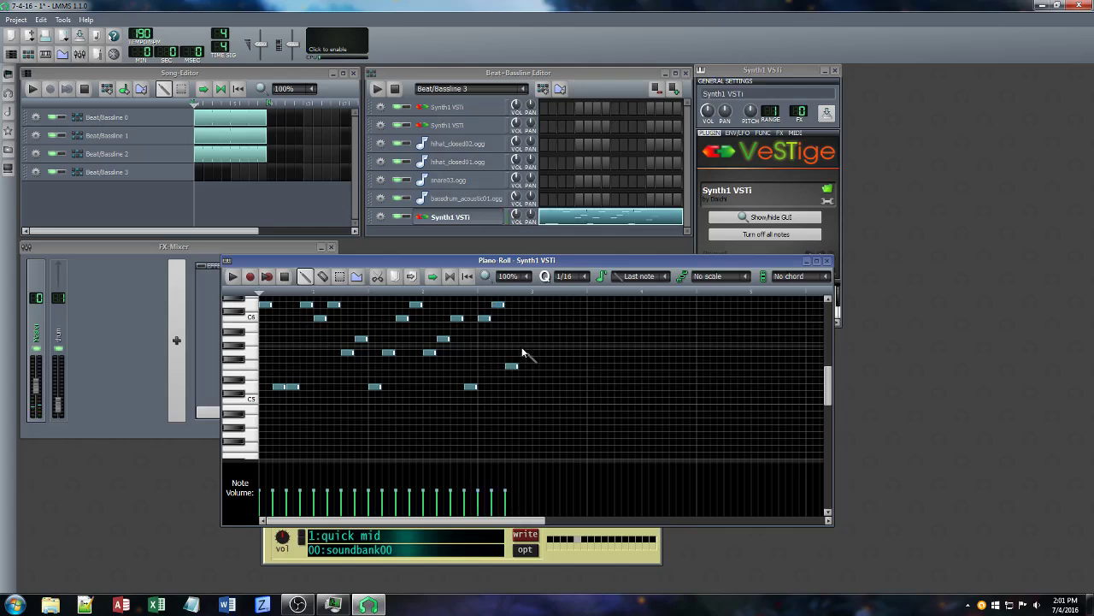
left_click_drag(523, 346, 524, 339)
left_click(537, 352)
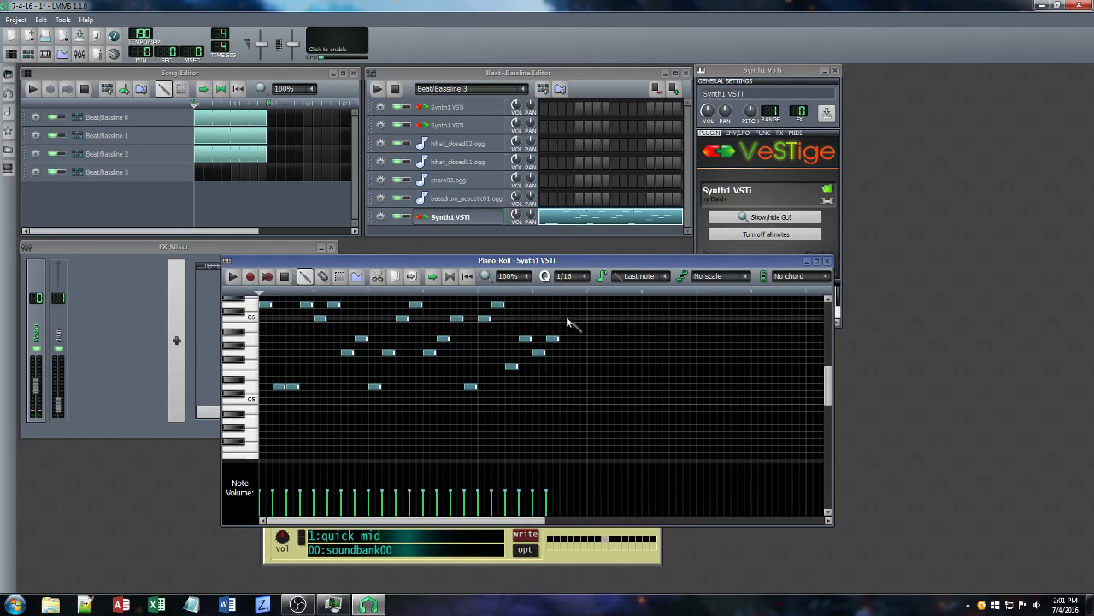
left_click(564, 321)
left_click(579, 305)
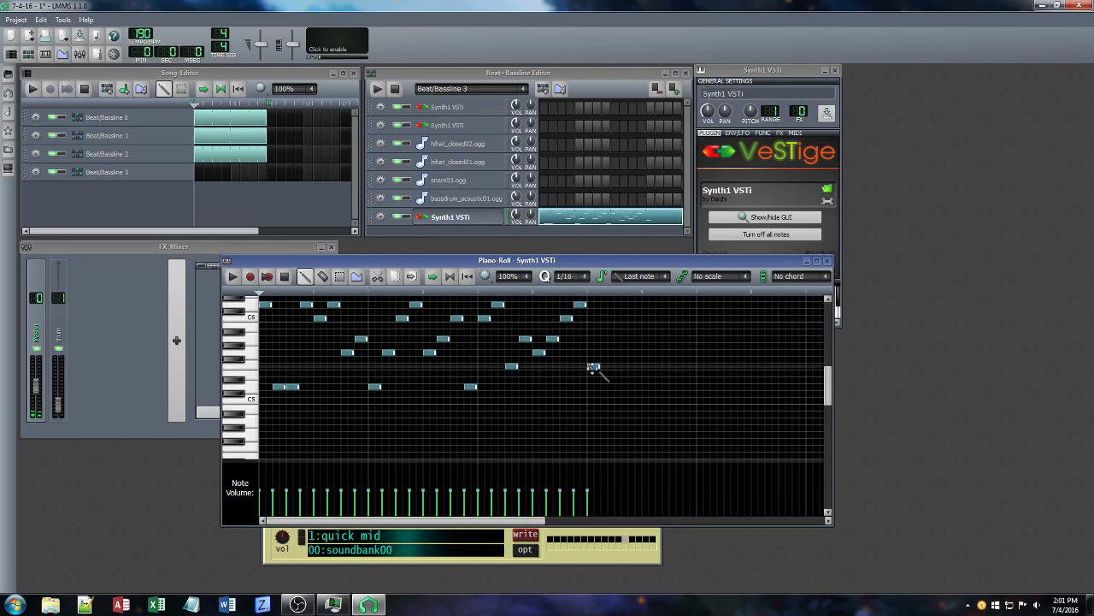
Repeat the F5, A5, G5, A5, C6, D6 phrase and end the melody with G5 and A5
left_click(604, 339)
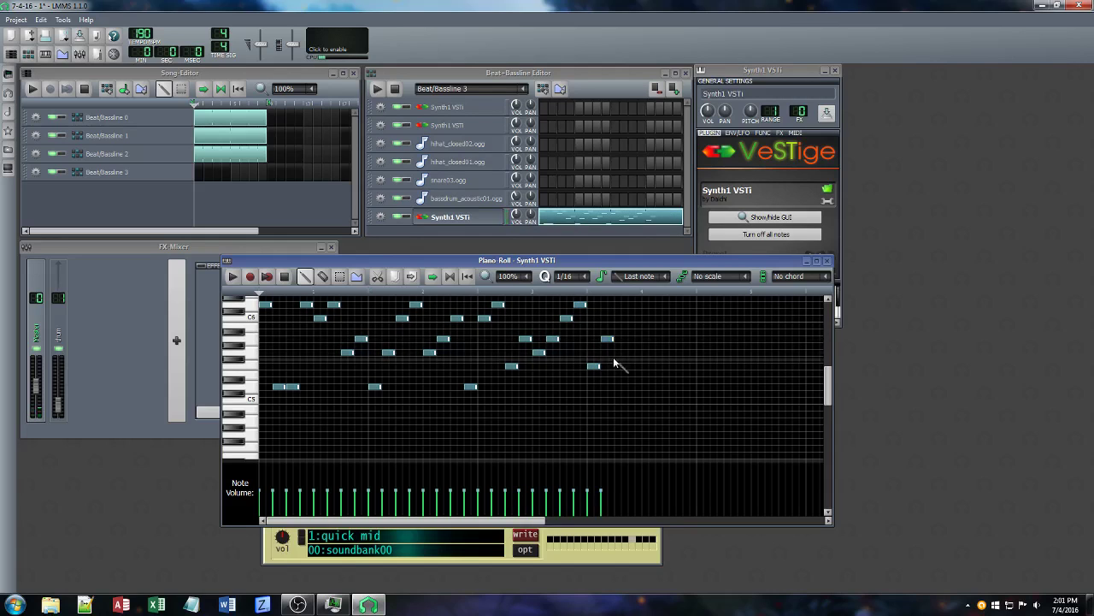
left_click(621, 353)
left_click(634, 341)
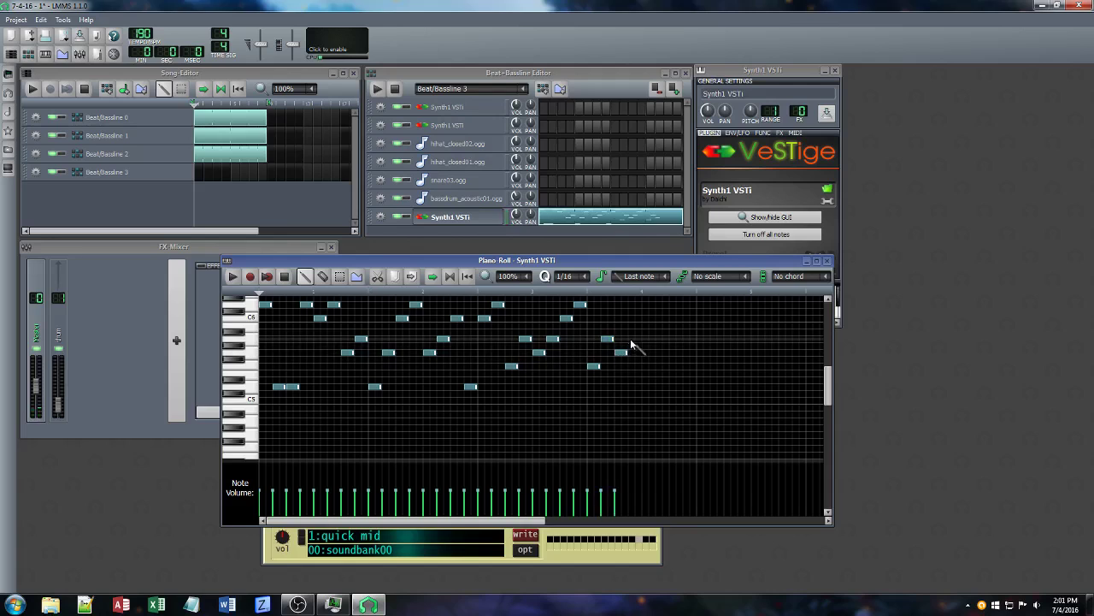
left_click(661, 305)
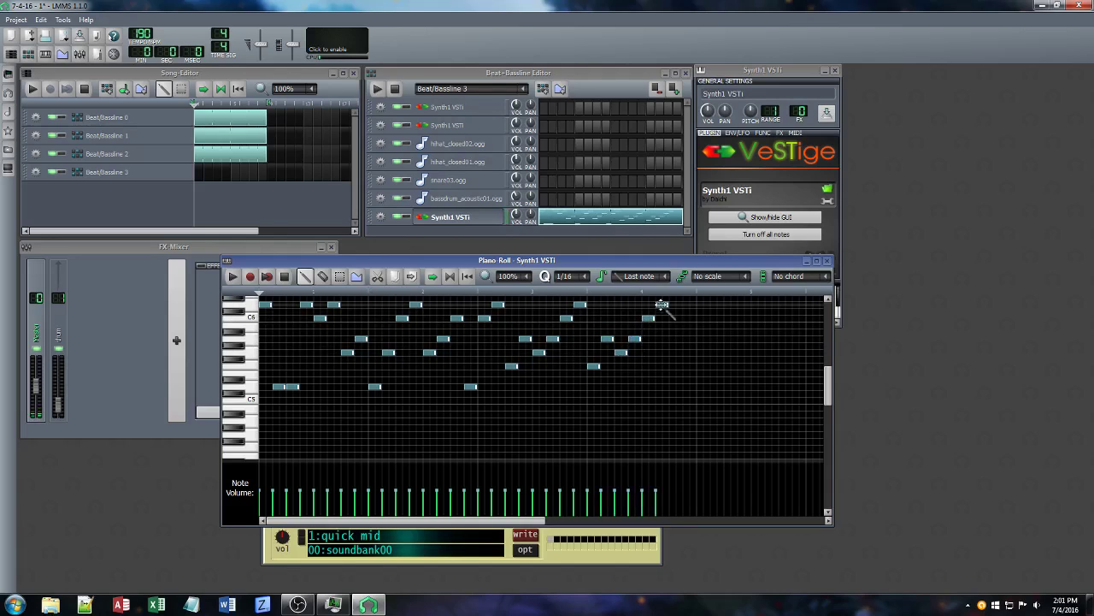
left_click_drag(674, 341, 675, 352)
left_click(689, 340)
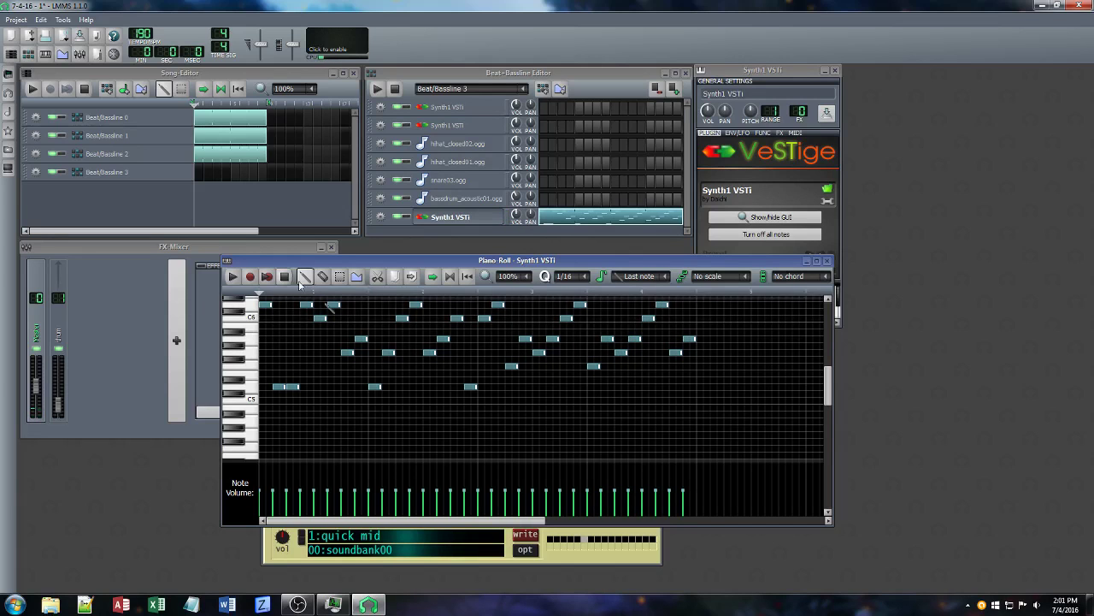
Play the finished melody to check it, stop playback and save the project
left_click(233, 276)
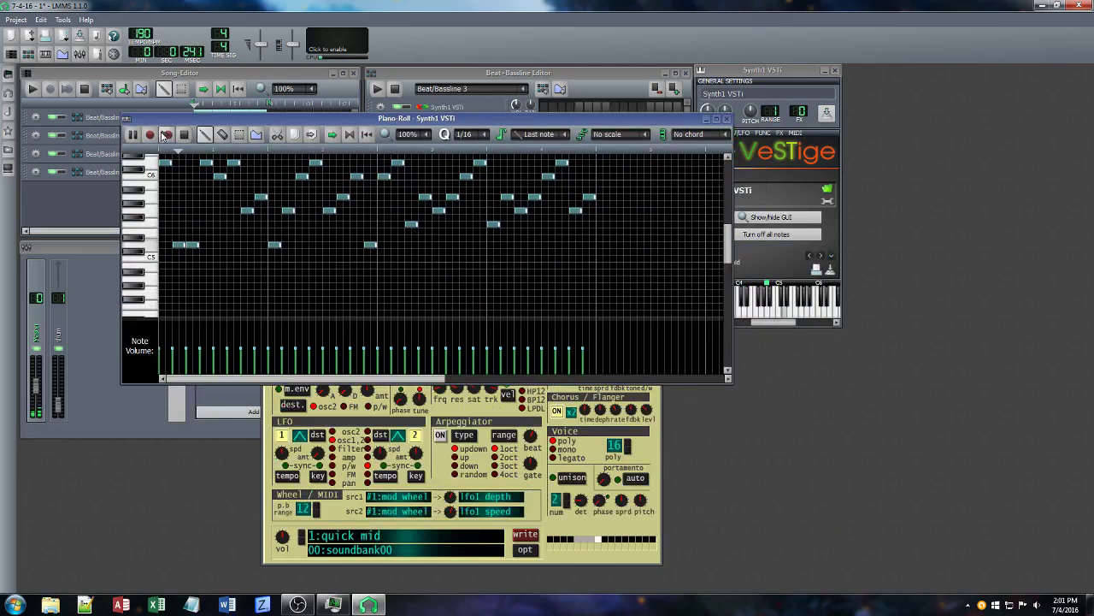
left_click(183, 135)
key("ctrl+s")
Loop the melody and adjust Synth1's filter tracking, amplifier sustain and sub-oscillator level
left_click(665, 423)
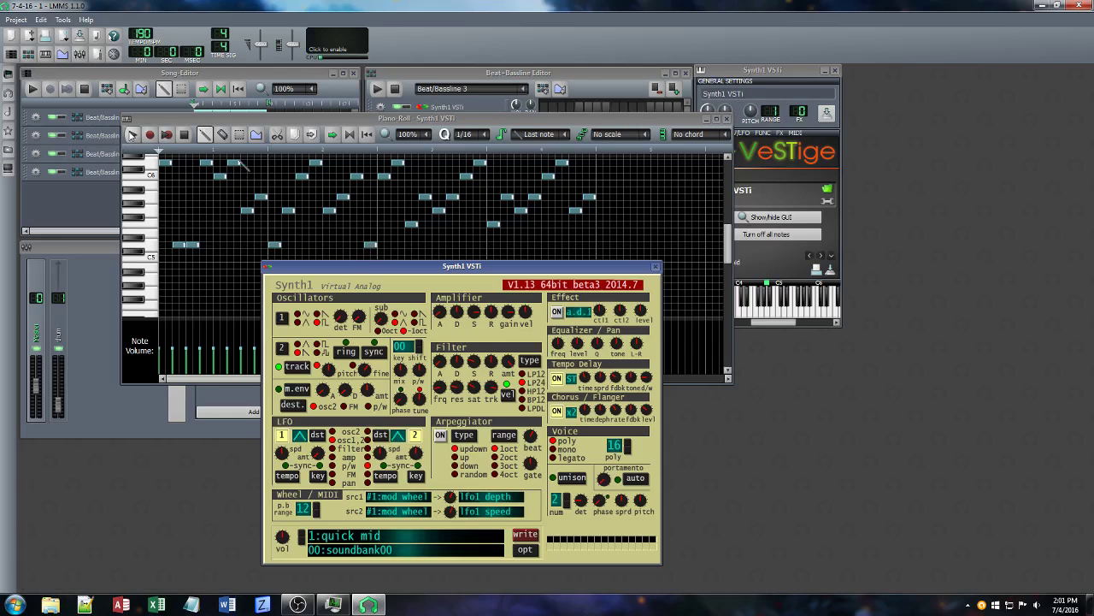
left_click(132, 135)
left_click(666, 420)
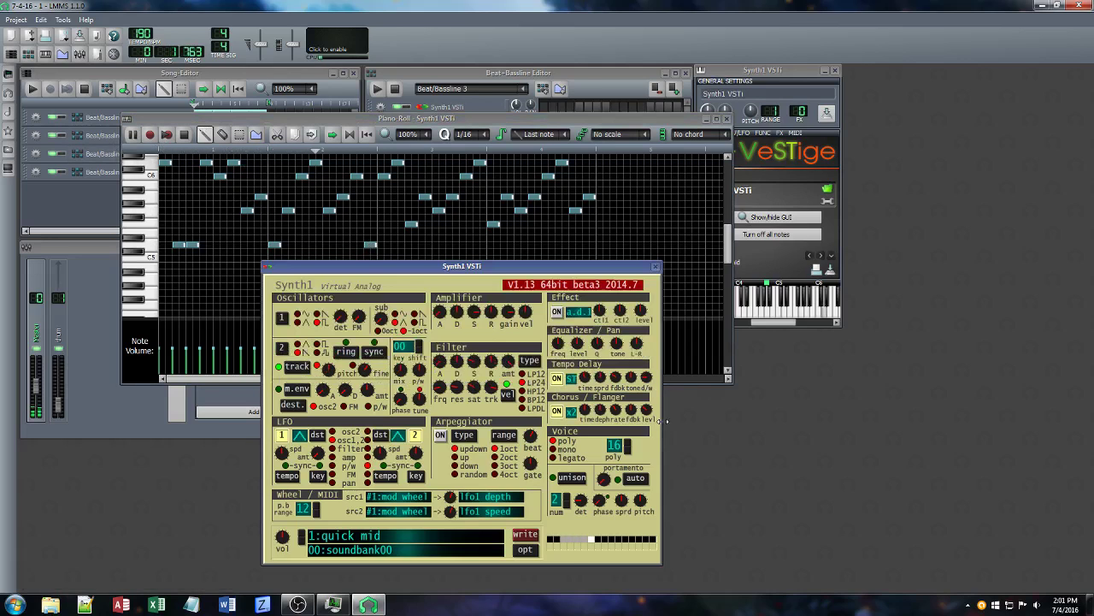
left_click_drag(472, 389, 490, 418)
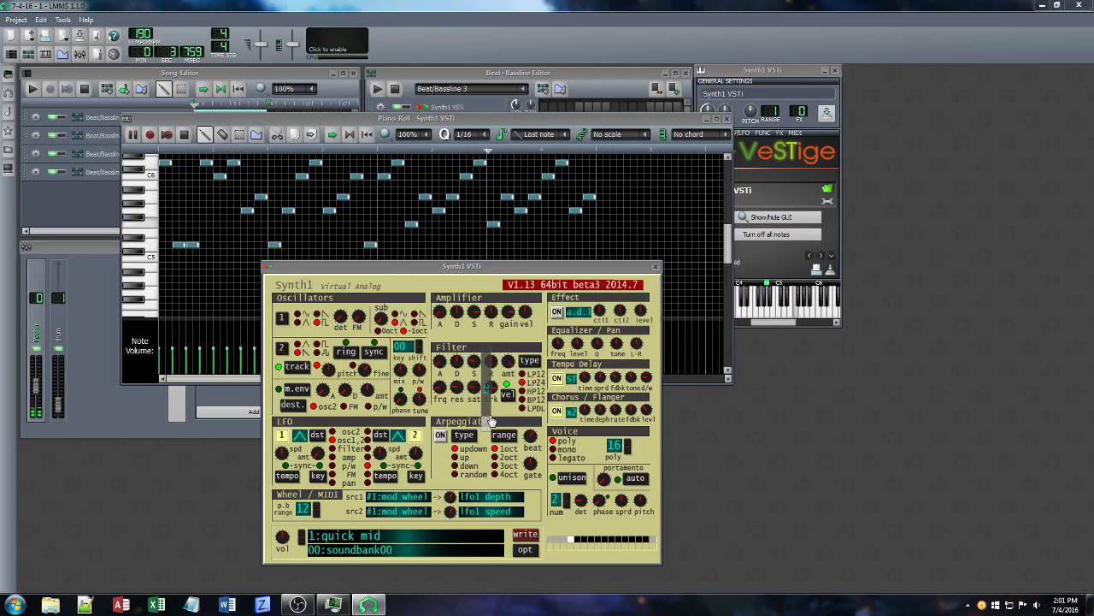
left_click_drag(474, 311, 477, 351)
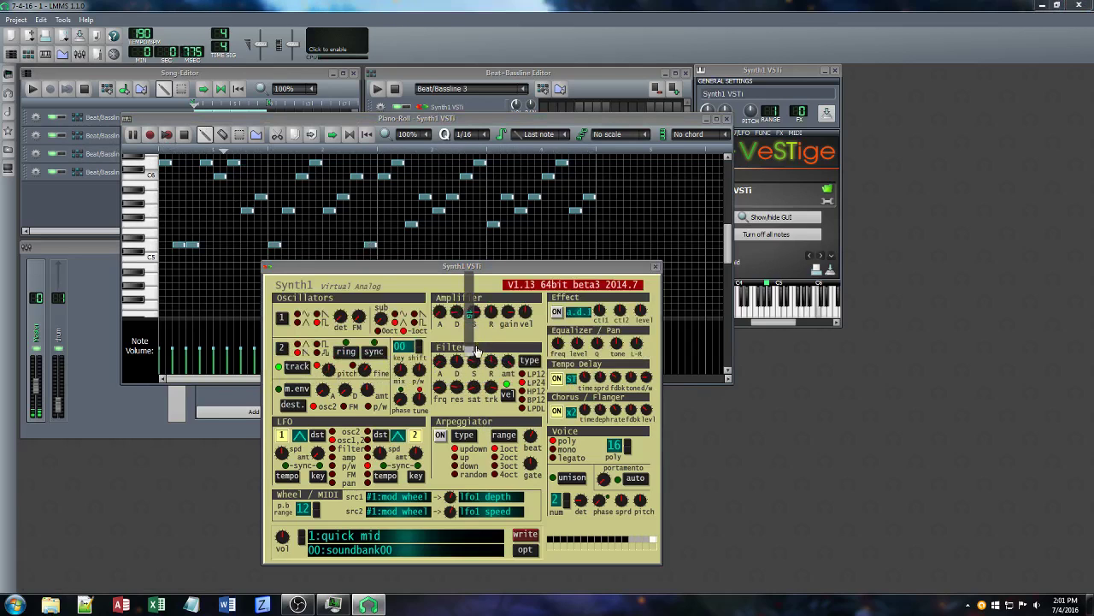
left_click_drag(376, 320, 377, 291)
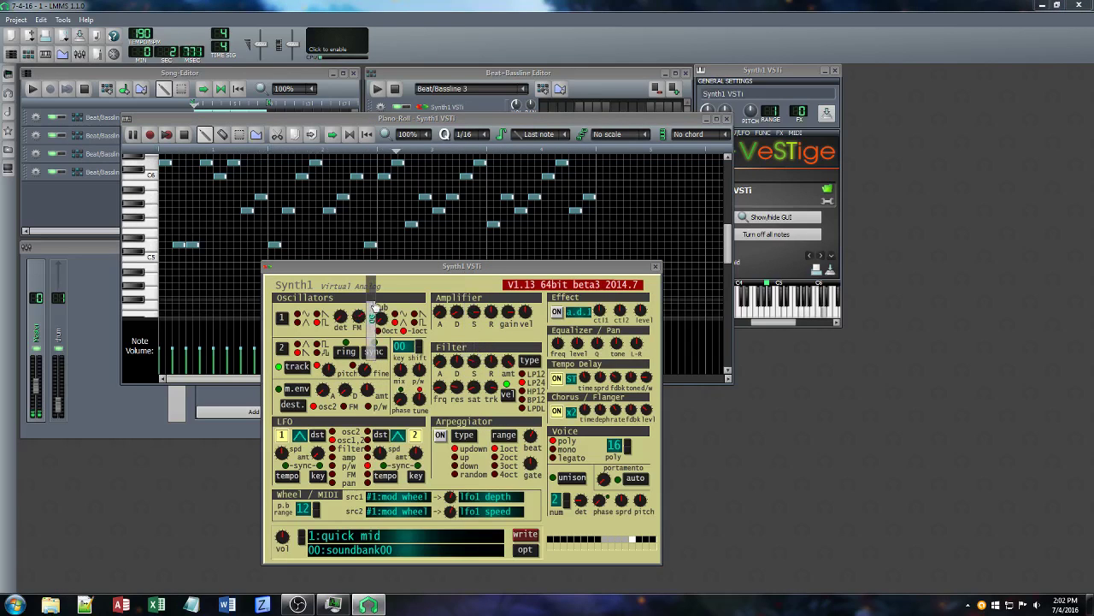
Adjust Synth1's amplifier sustain and its filter sustain, saturation and release while the melody plays
left_click_drag(480, 314, 460, 423)
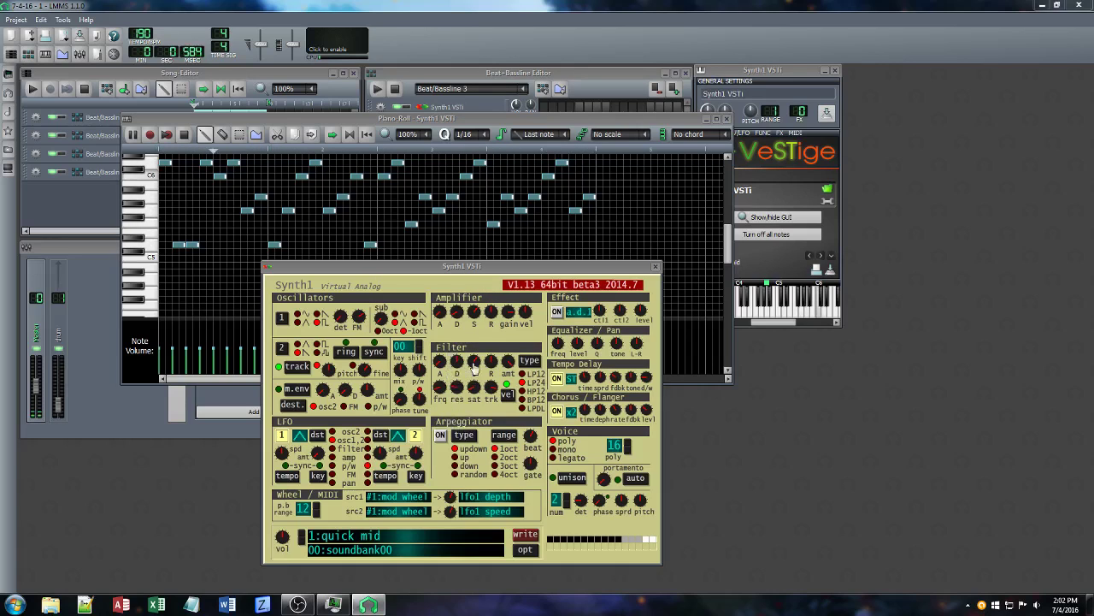
left_click_drag(473, 364, 476, 390)
left_click(475, 390)
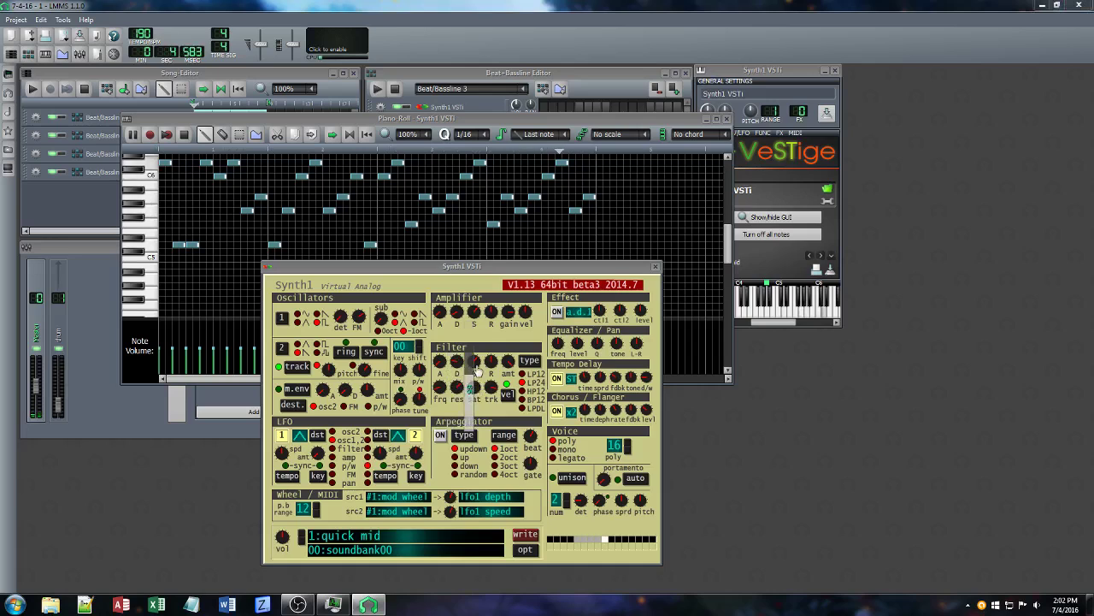
left_click_drag(478, 372, 490, 352)
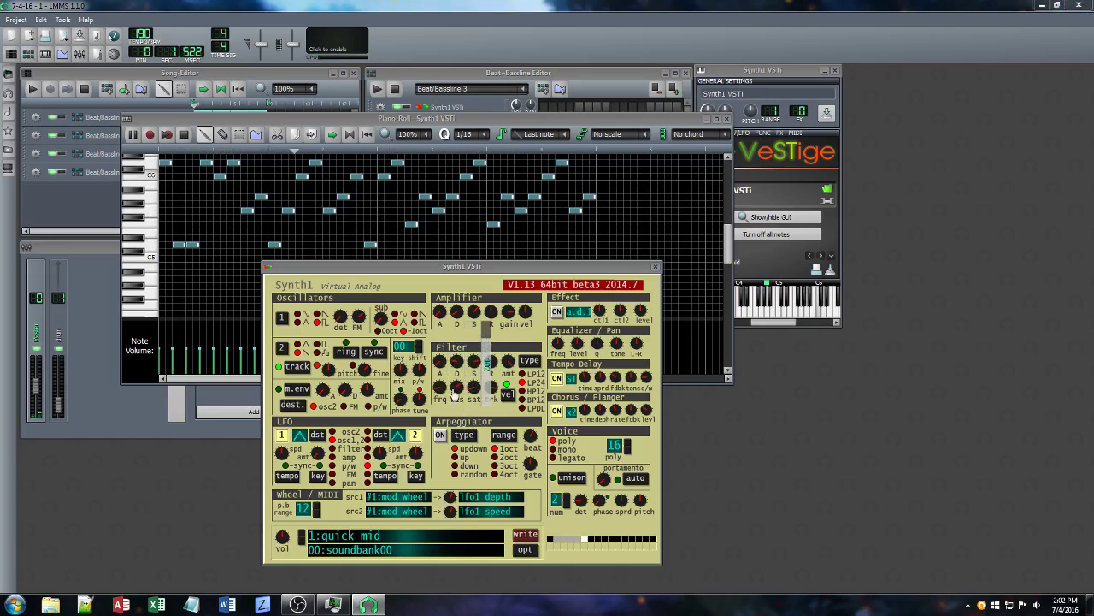
Tune the filter's resonance and envelope sustain in Synth1 against the looping melody
left_click_drag(454, 394, 476, 408)
left_click_drag(459, 367, 458, 425)
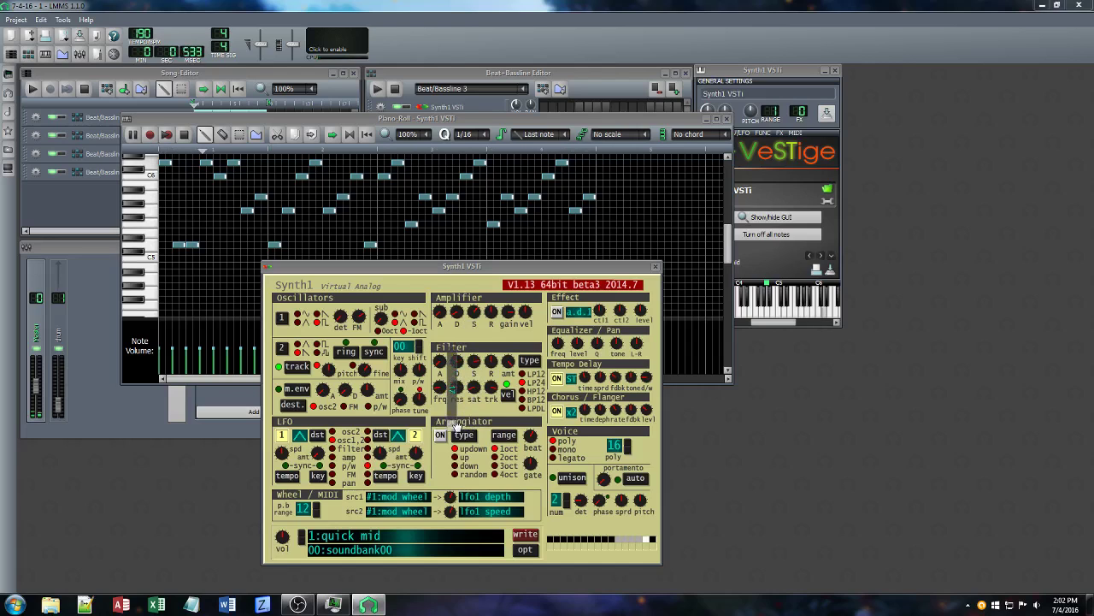
left_click_drag(473, 368, 458, 423)
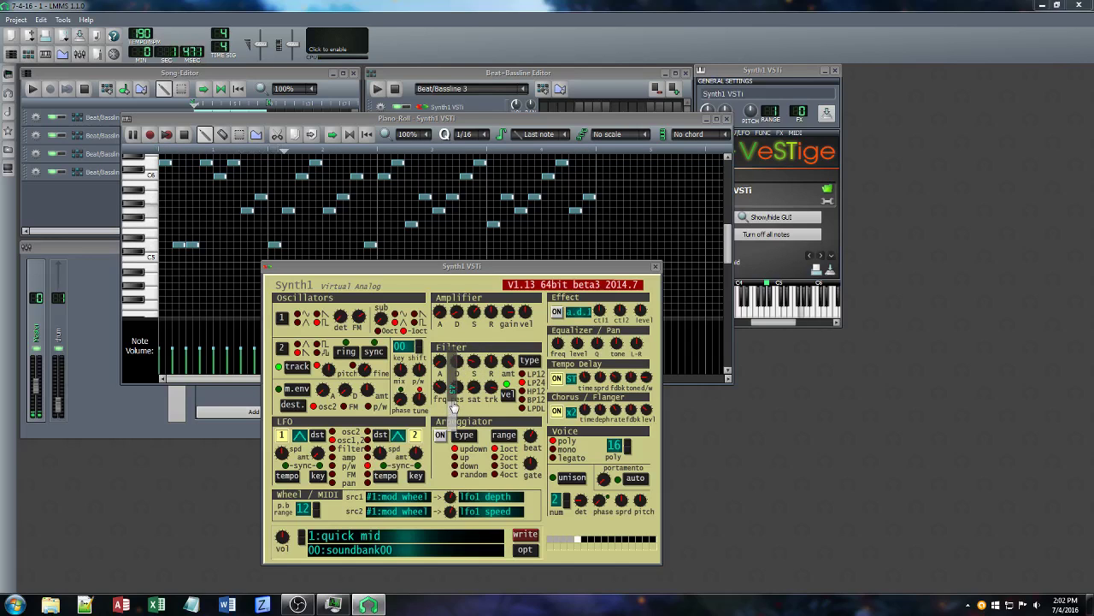
left_click_drag(473, 367, 474, 351)
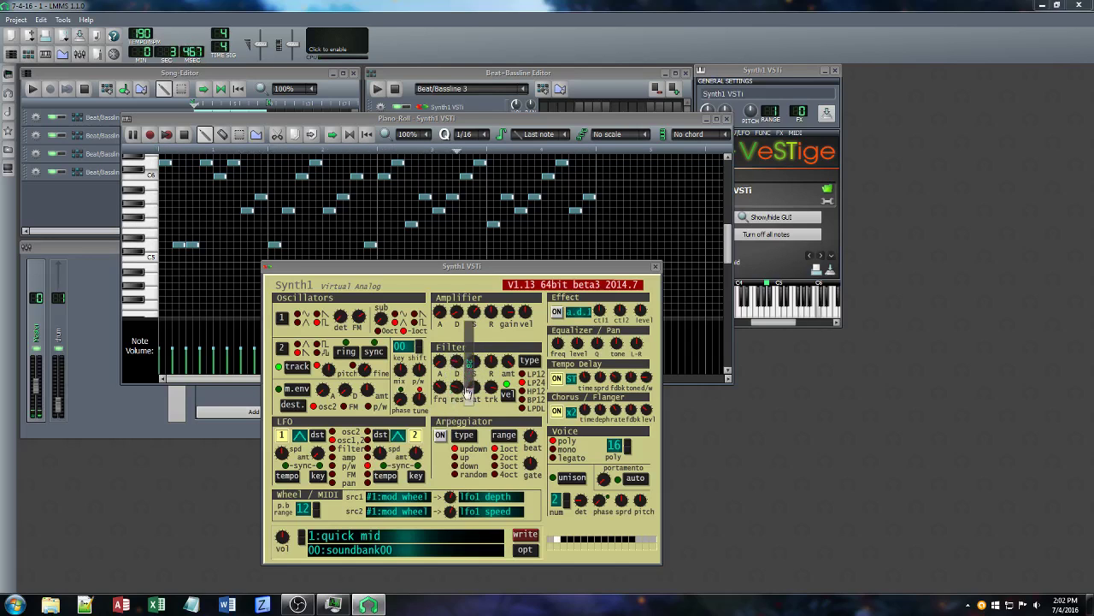
left_click_drag(455, 387, 456, 392)
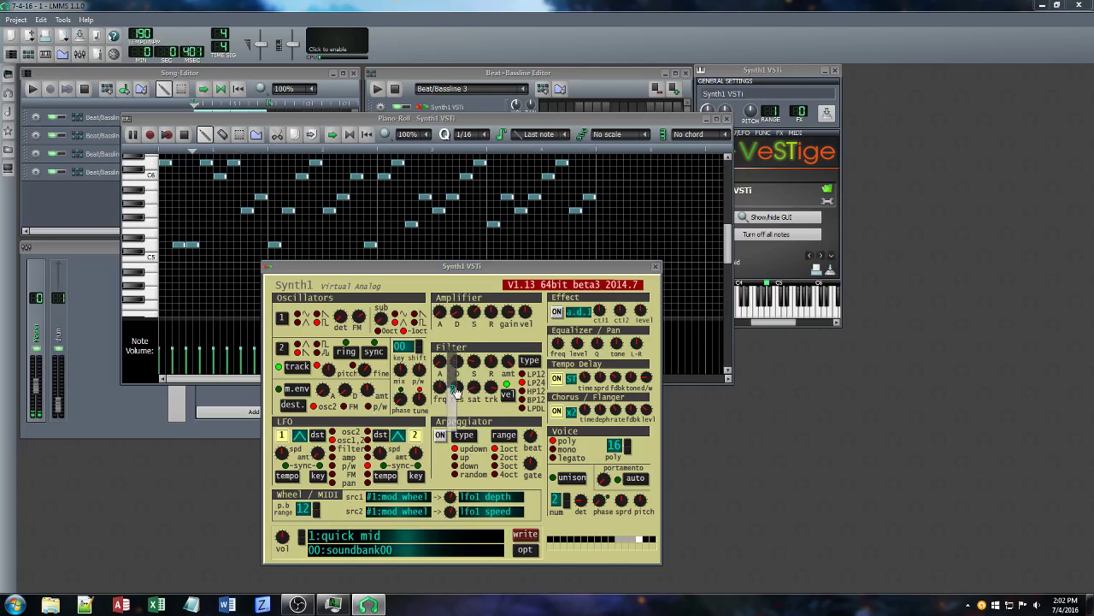
Fine-tune the filter envelope's release, sustain and decay in Synth1, and stop playback
left_click_drag(507, 312, 491, 392)
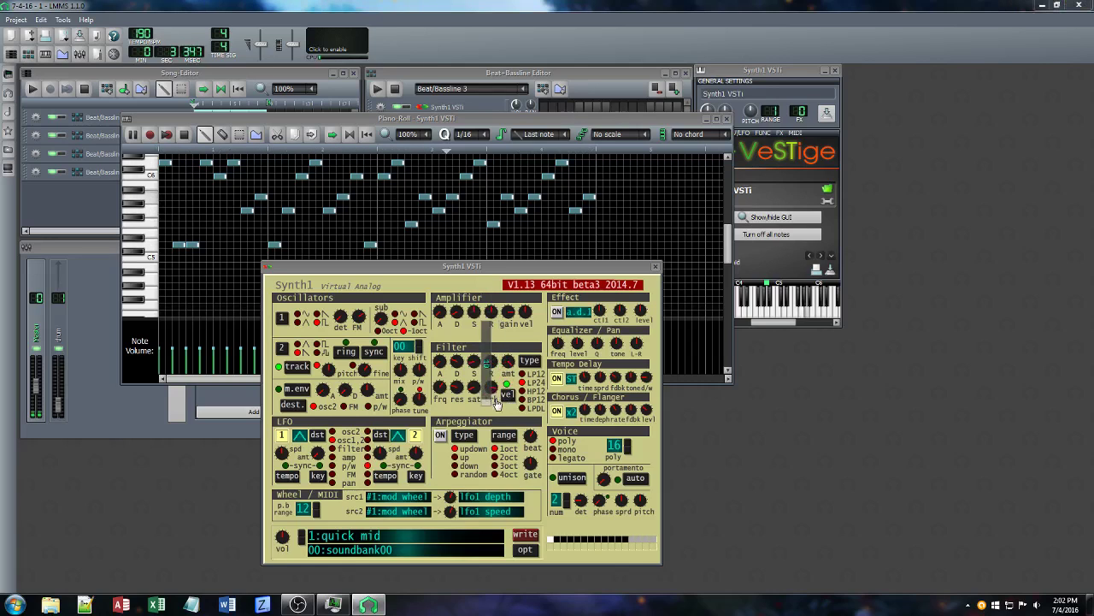
left_click_drag(493, 343, 473, 385)
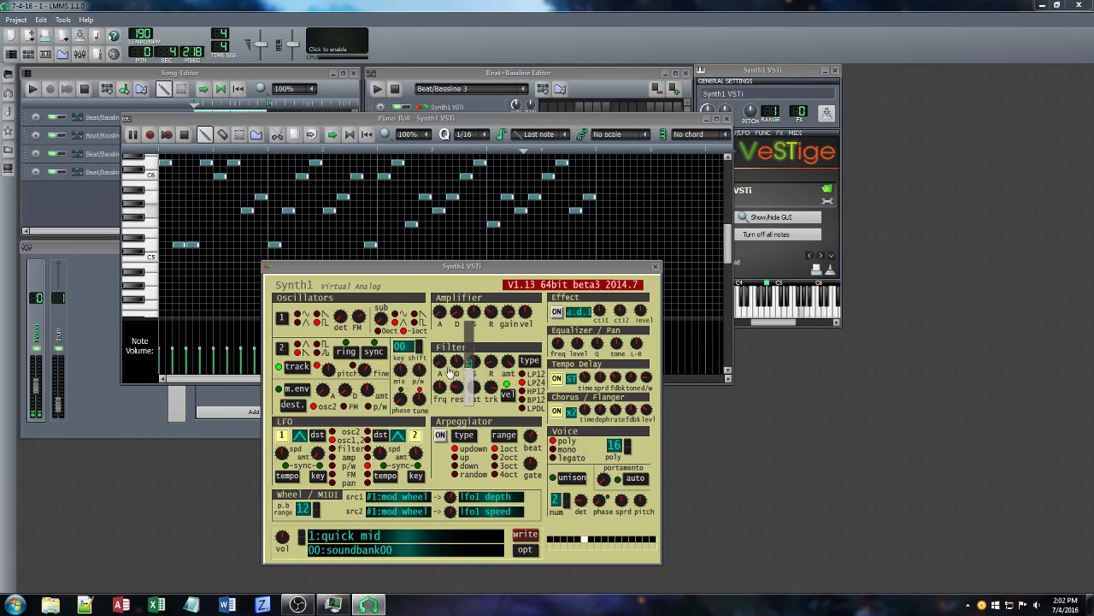
mouse_move(450, 371)
left_mouse_down()
mouse_move(438, 371)
mouse_move(456, 402)
mouse_move(455, 384)
left_mouse_up()
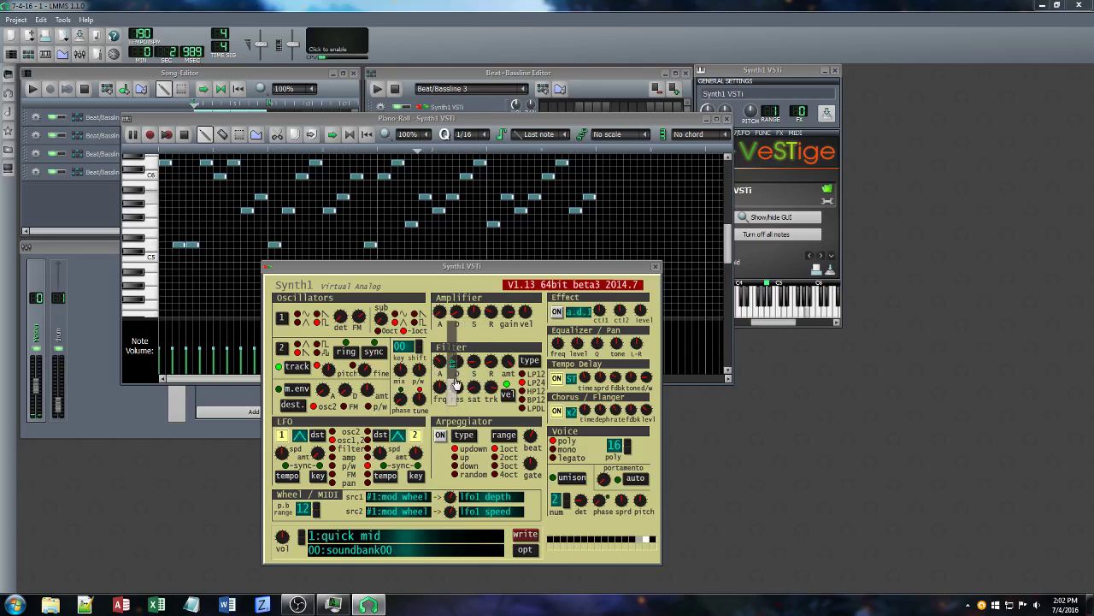
left_click(186, 135)
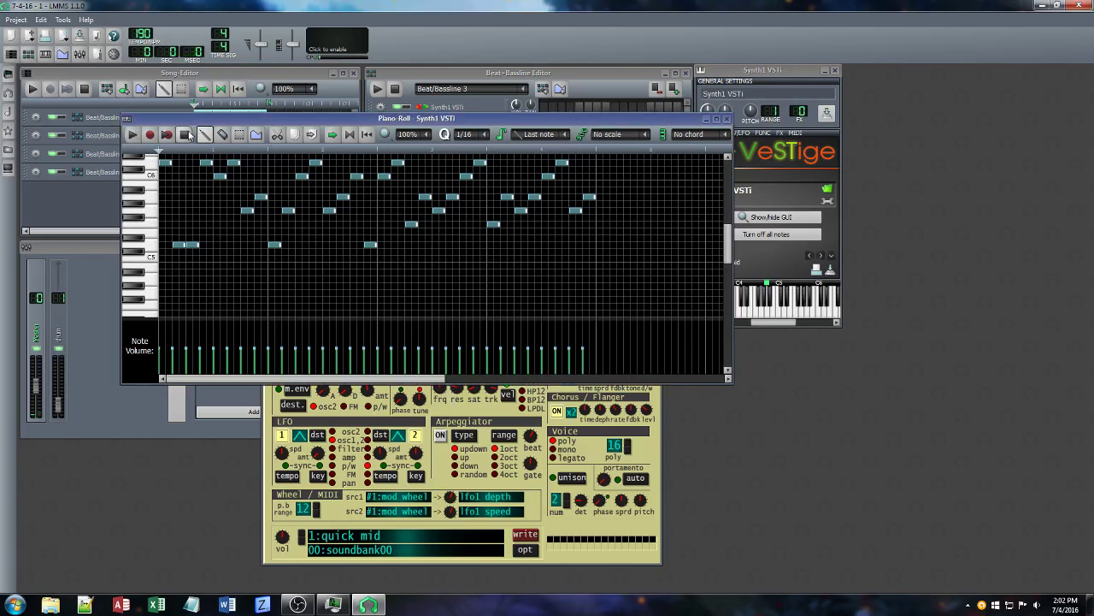
Save the project, play the melody briefly, bring up Synth1's effects chain, and save again
key("ctrl+s")
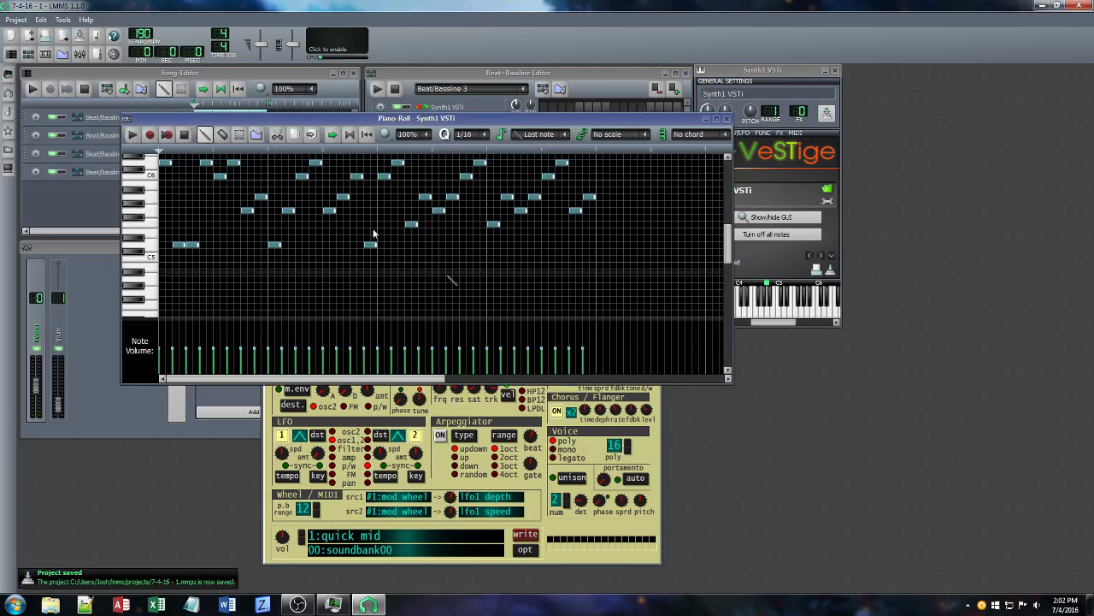
left_click(663, 430)
left_click(131, 135)
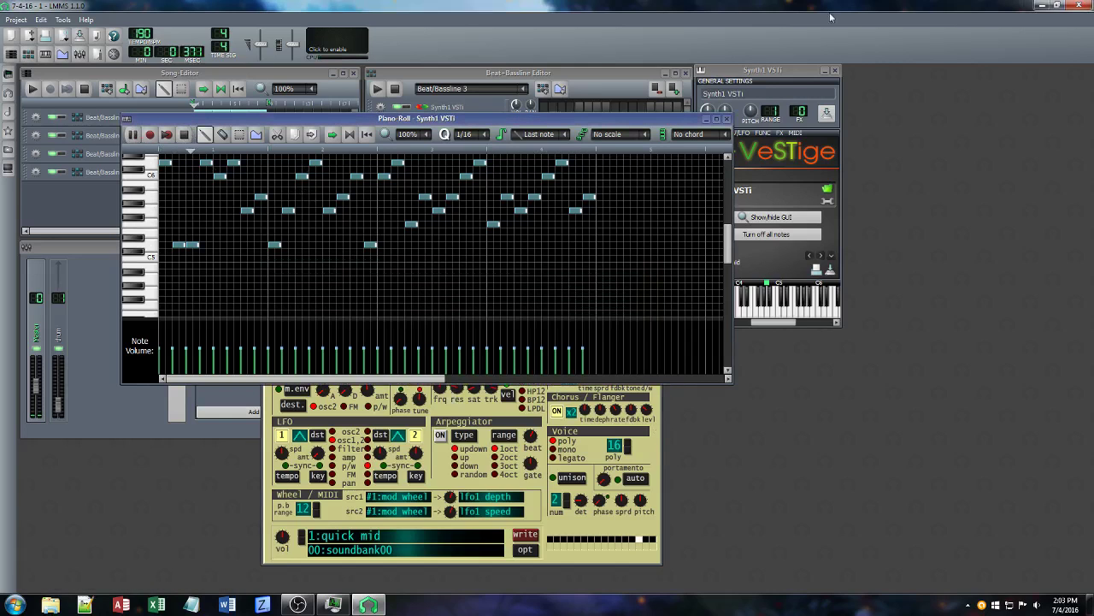
left_click_drag(790, 71, 868, 165)
left_click(856, 225)
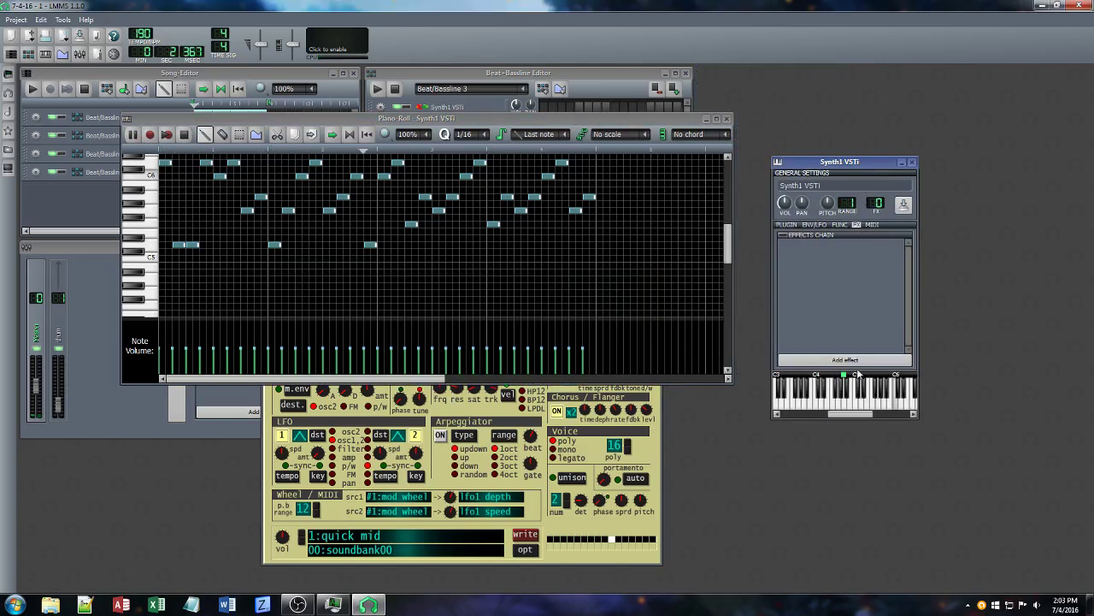
left_click(184, 135)
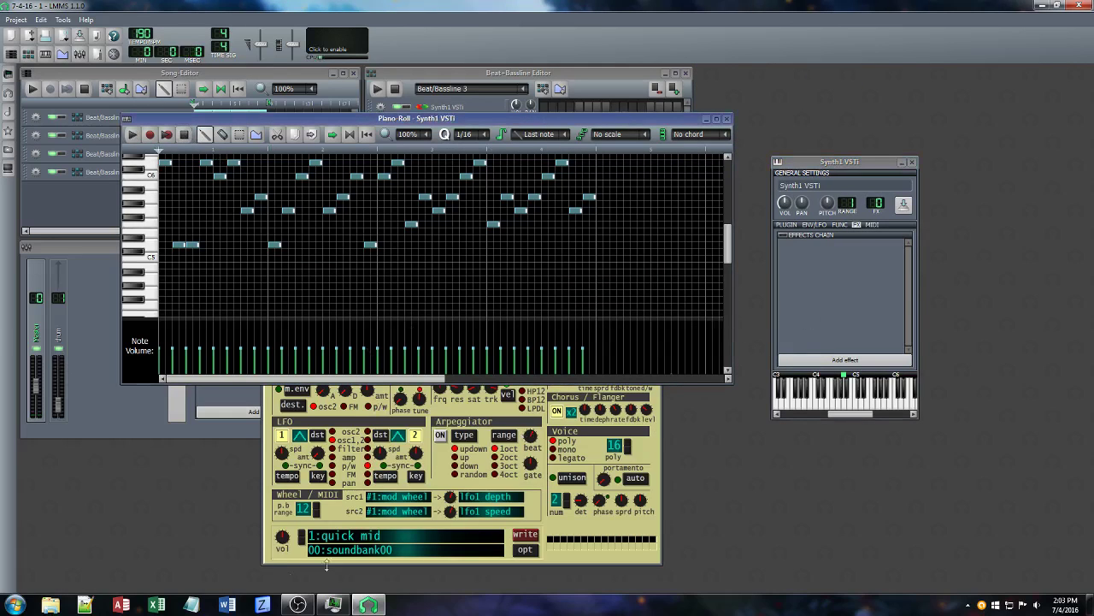
key("ctrl+s")
Add the CHO_Azurite chorus effect to Synth1's effects chain
left_click(845, 360)
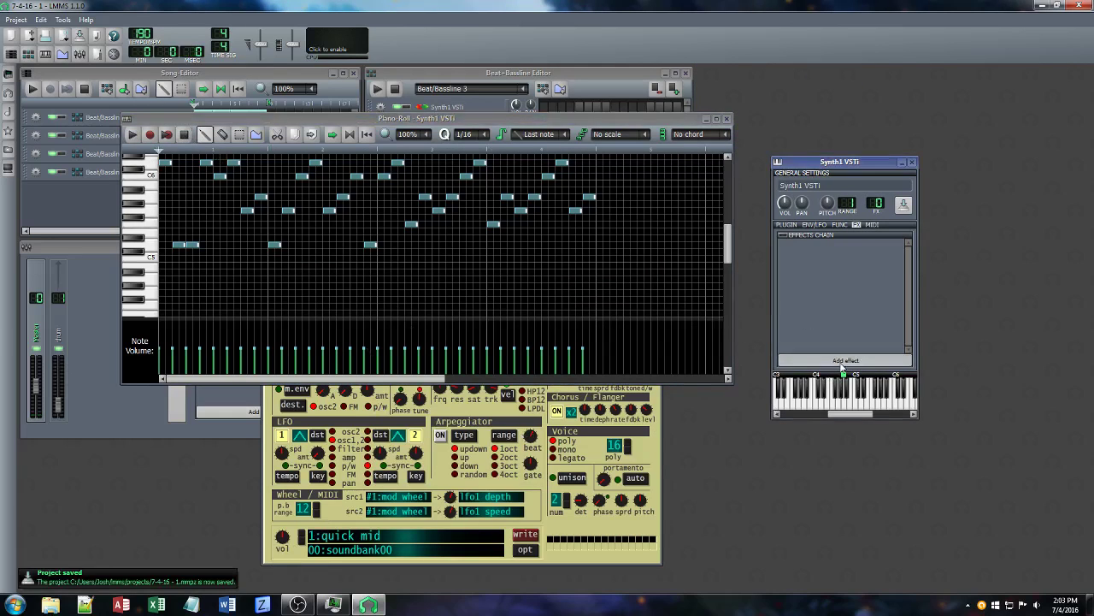
type("azul")
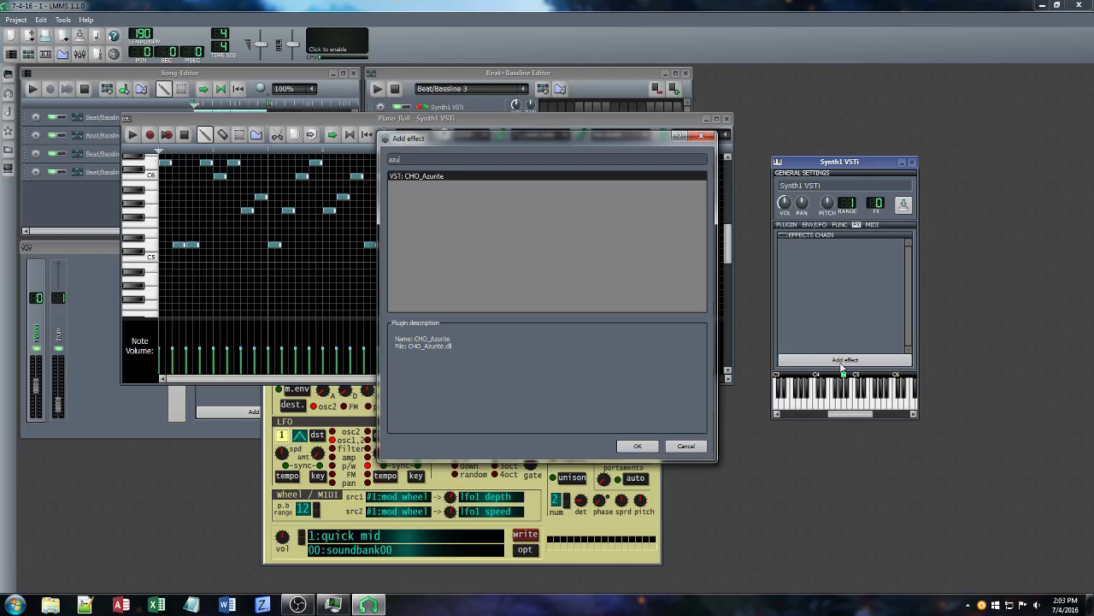
key("Return")
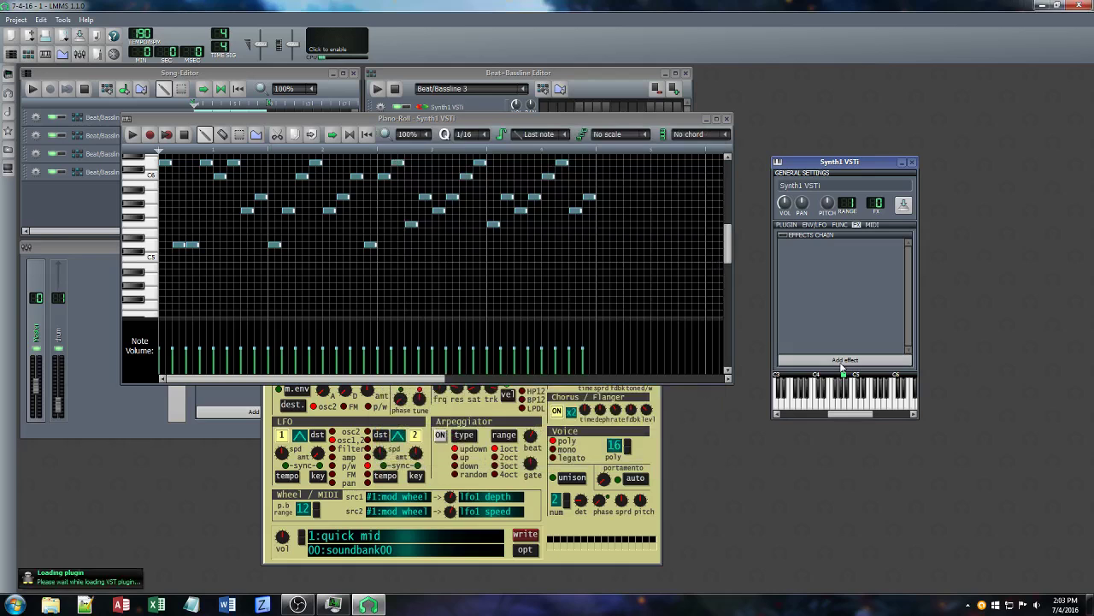
left_click_drag(844, 431, 387, 166)
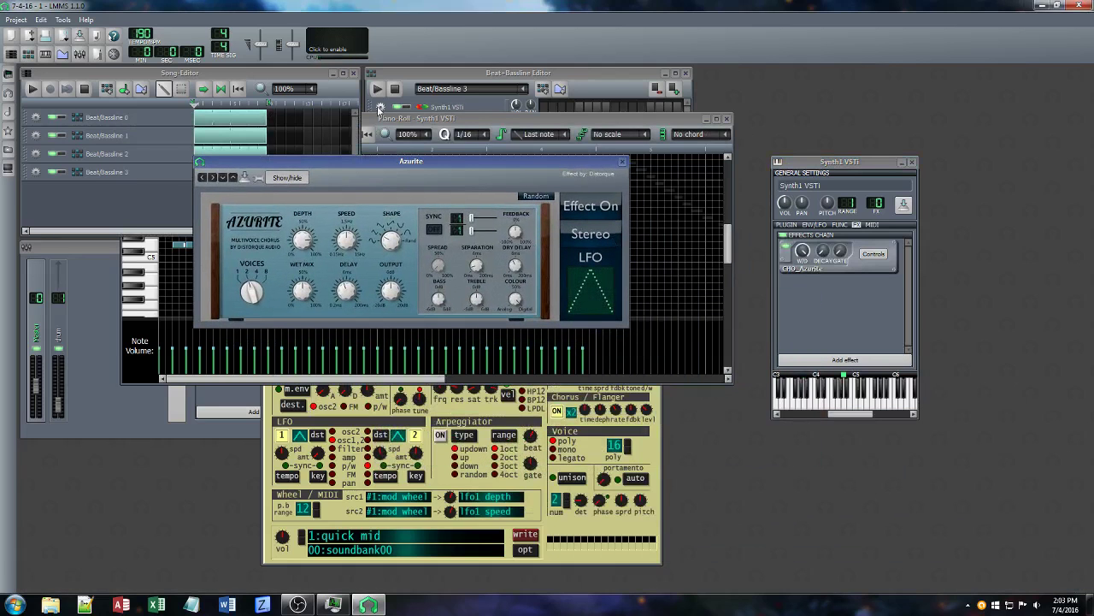
Loop the melody, choose Azurite preset 2/27, switch the chorus to Stereo, and close its controls
left_click(388, 125)
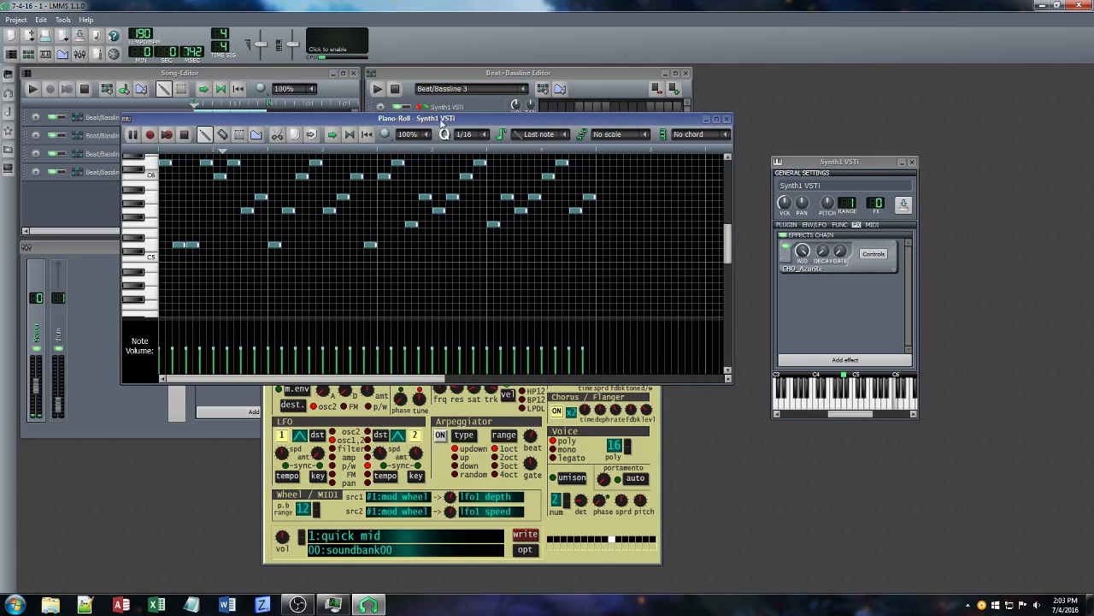
left_click_drag(447, 118, 607, 249)
left_click(402, 170)
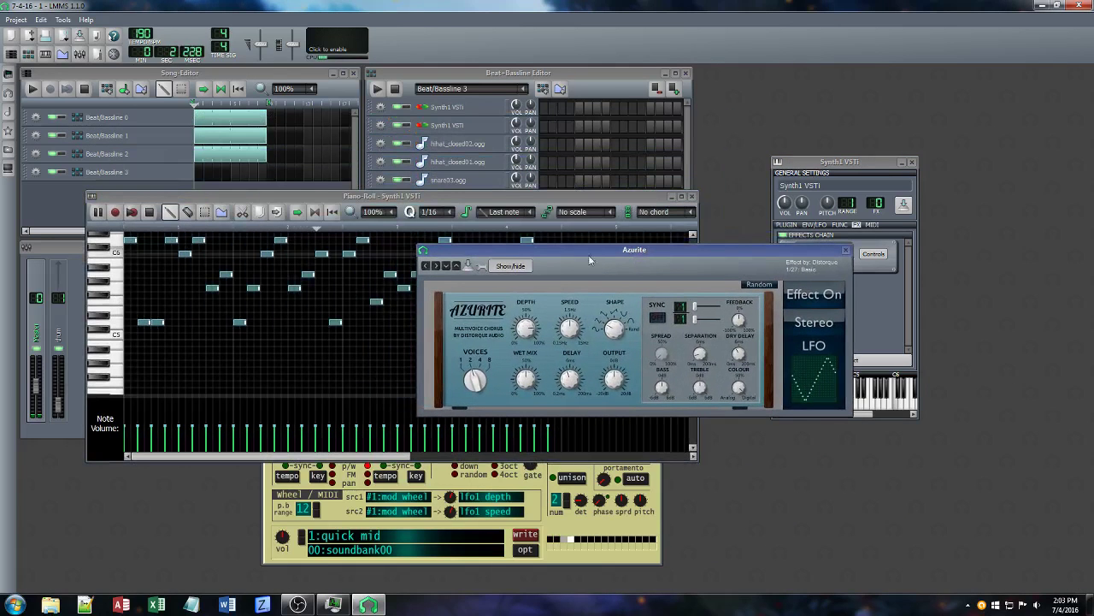
left_click(438, 267)
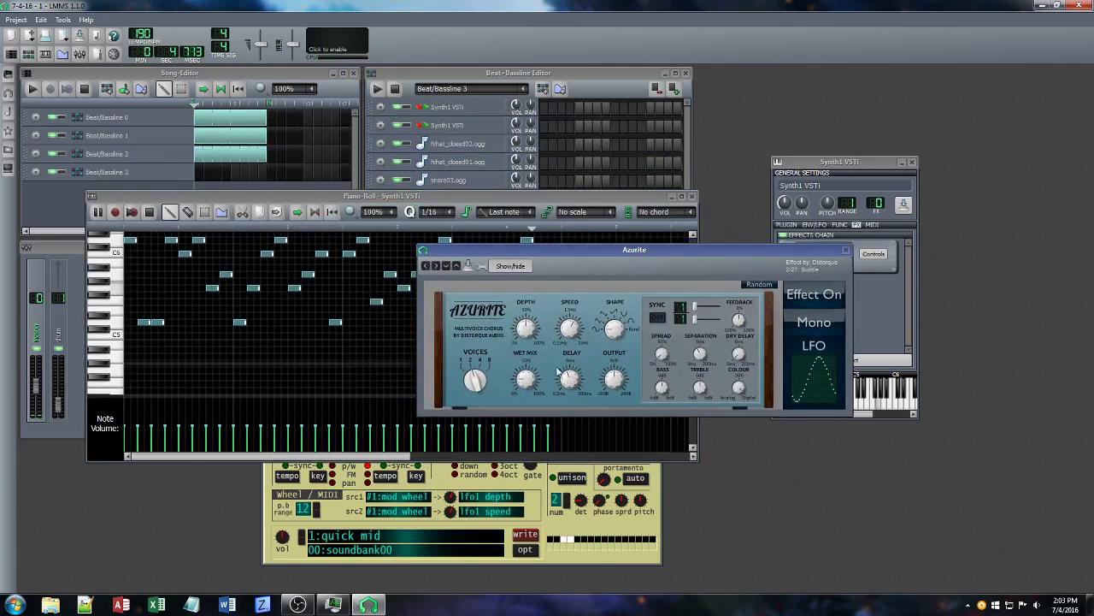
left_click(802, 324)
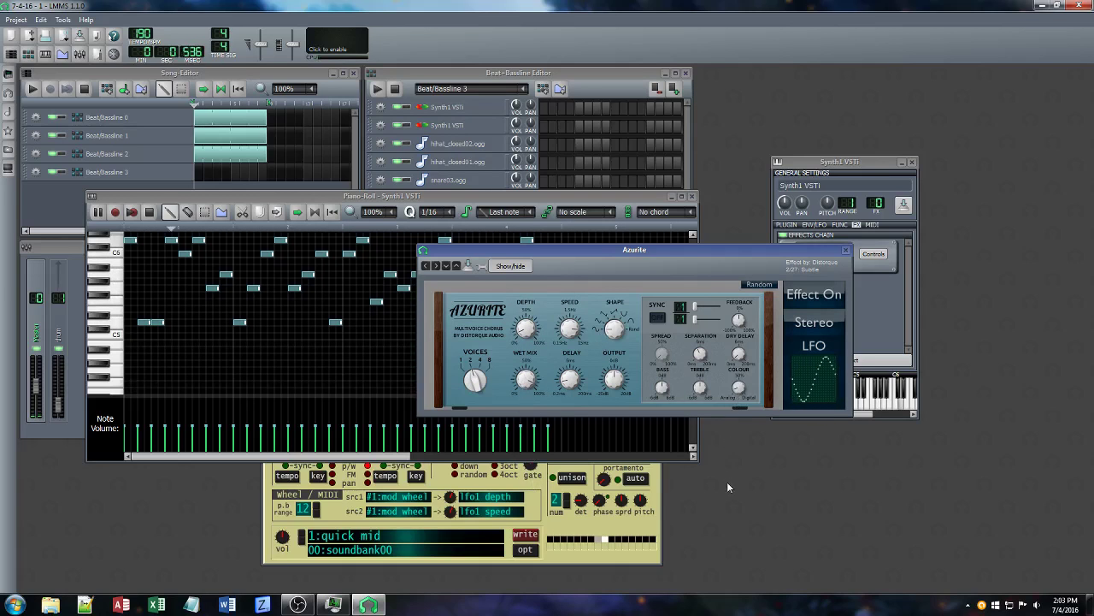
left_click(845, 251)
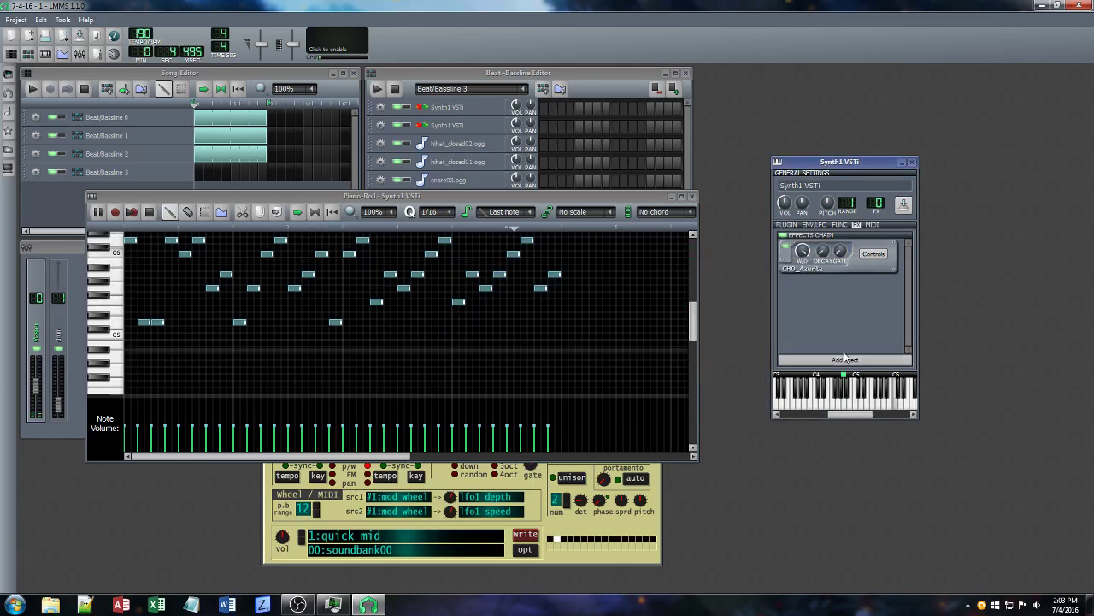
Add the C* Eq effect to Synth1, adjust its high-frequency bands during playback, and save the project
left_click(845, 359)
type("eq")
left_click(642, 446)
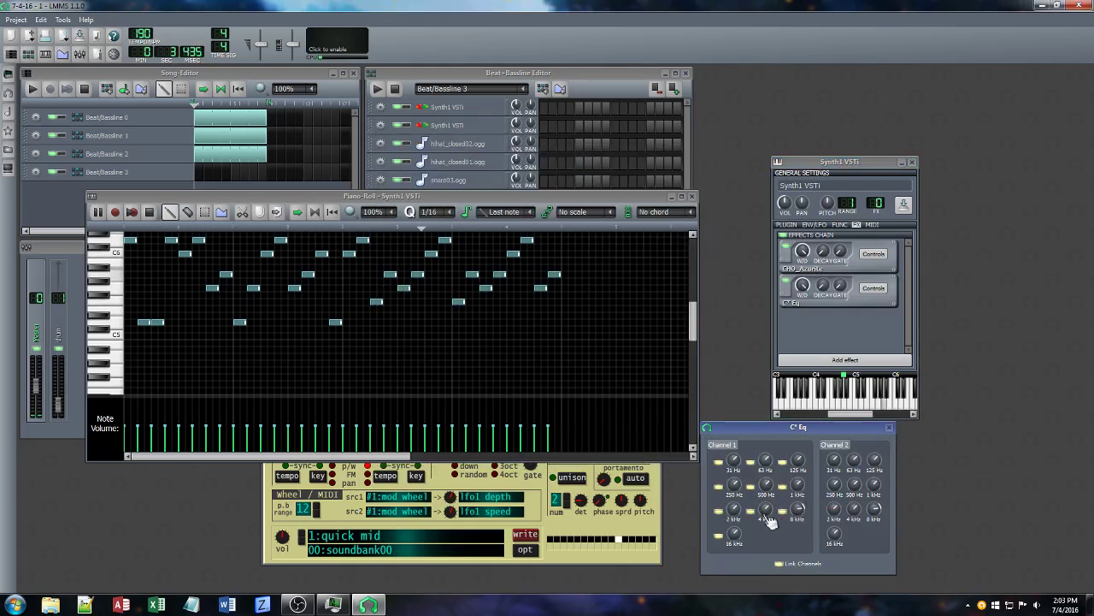
left_click_drag(765, 511, 765, 504)
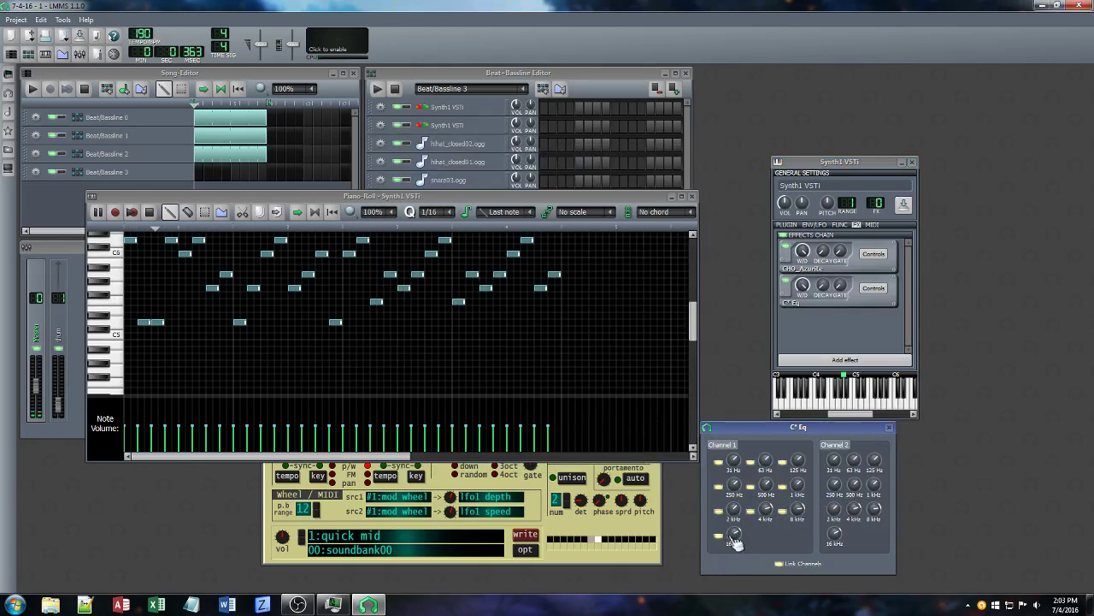
key("ctrl+s")
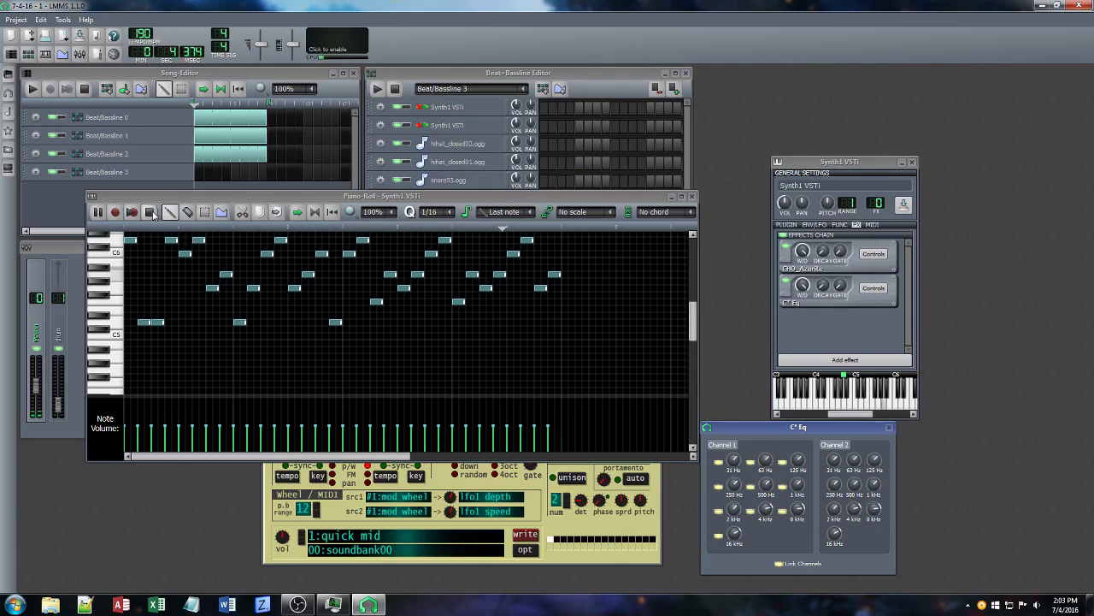
left_click(150, 212)
Add the DEL_Bionic Delay v1_2 effect to Synth1's effects chain
left_click(845, 359)
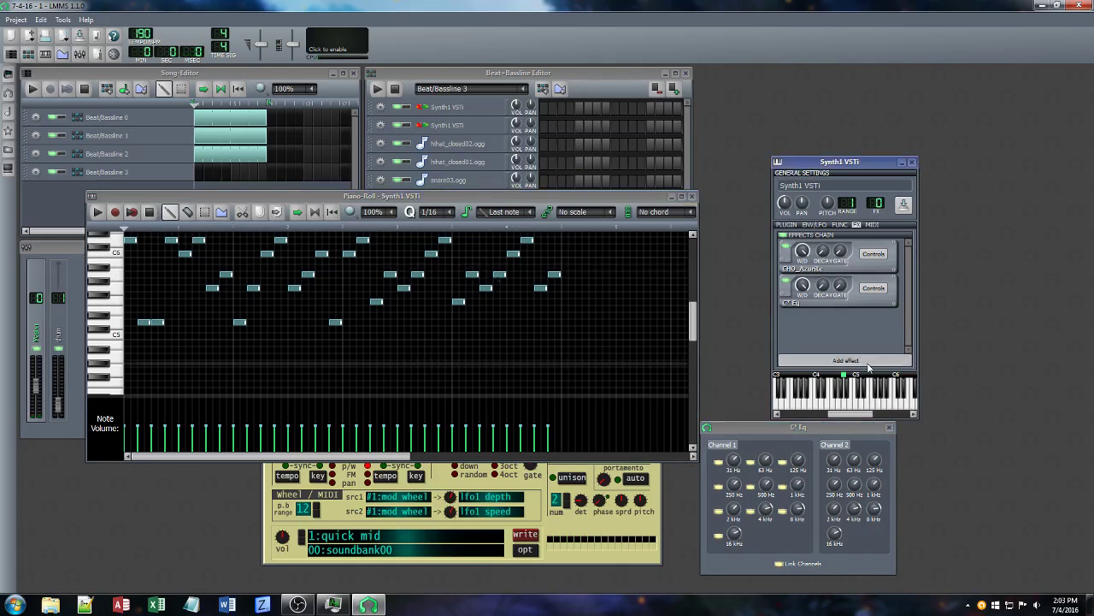
scroll(419, 255, "down", 3)
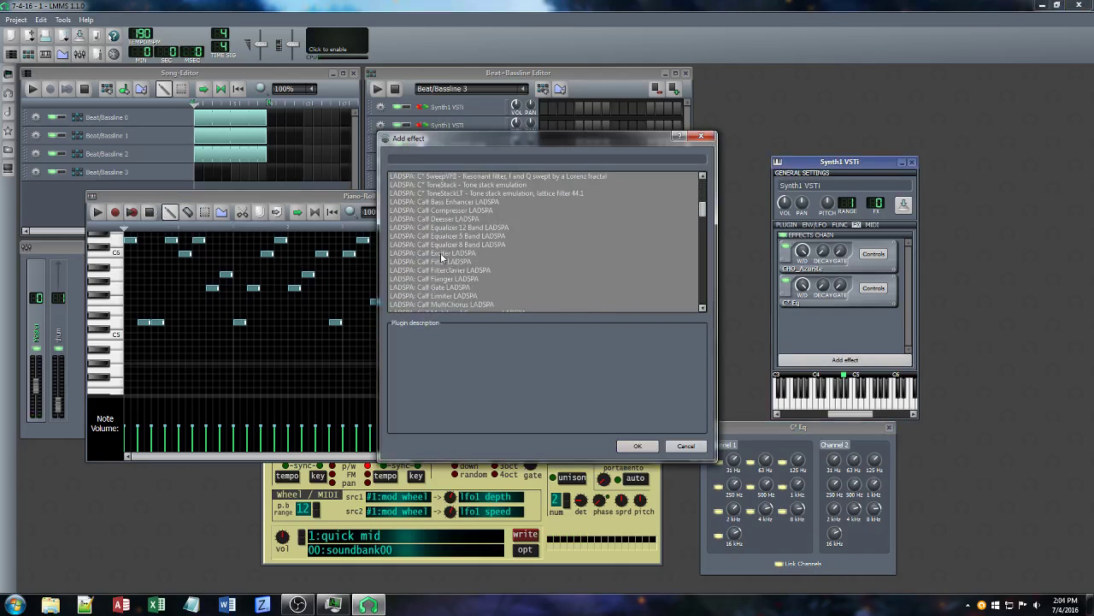
scroll(436, 253, "up", 3)
left_click(447, 158)
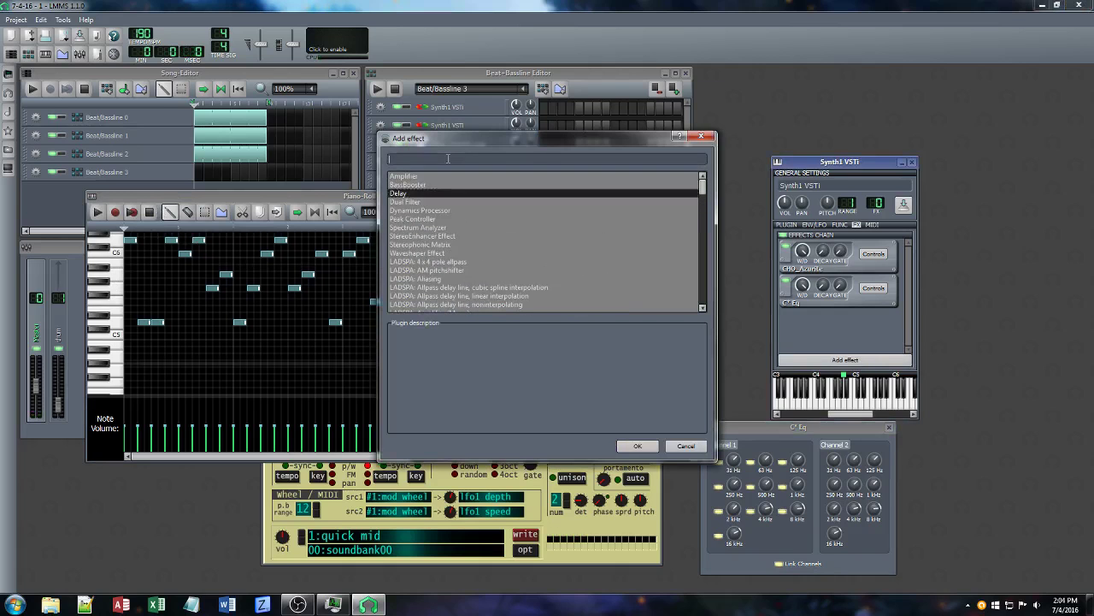
type("del")
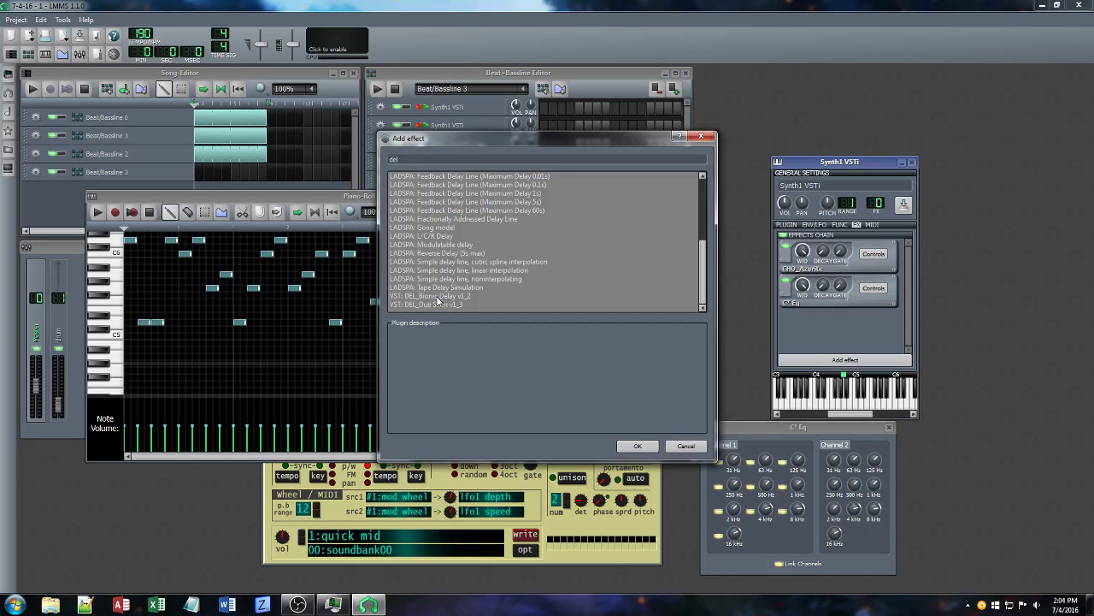
left_click(438, 295)
left_click(637, 446)
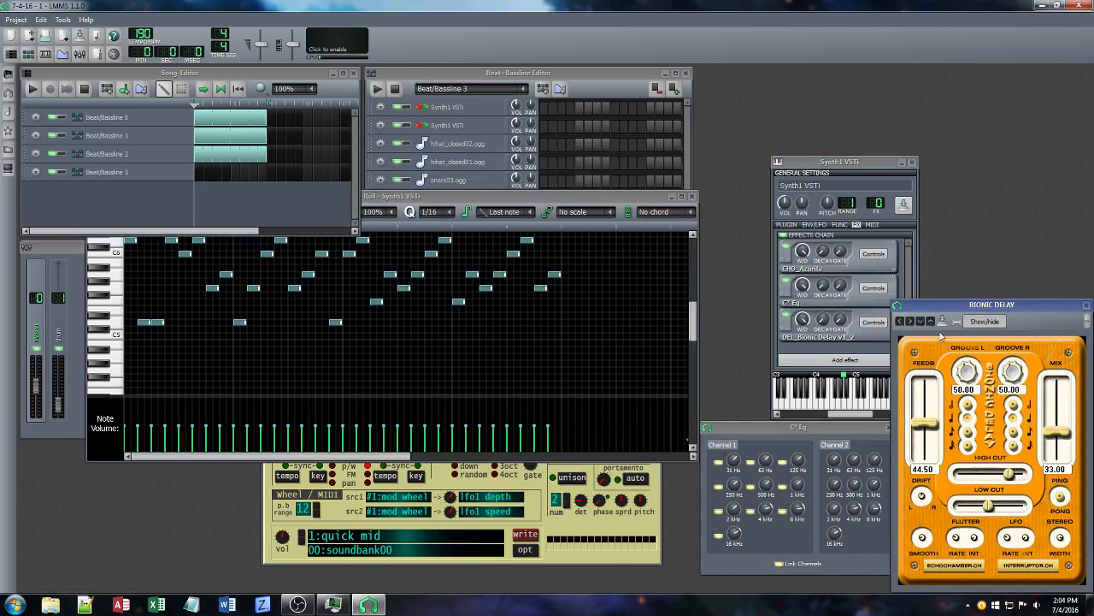
Set Bionic Delay's feedback to 38.50 and mix to 19.50 while the melody loops
left_click_drag(956, 308, 374, 167)
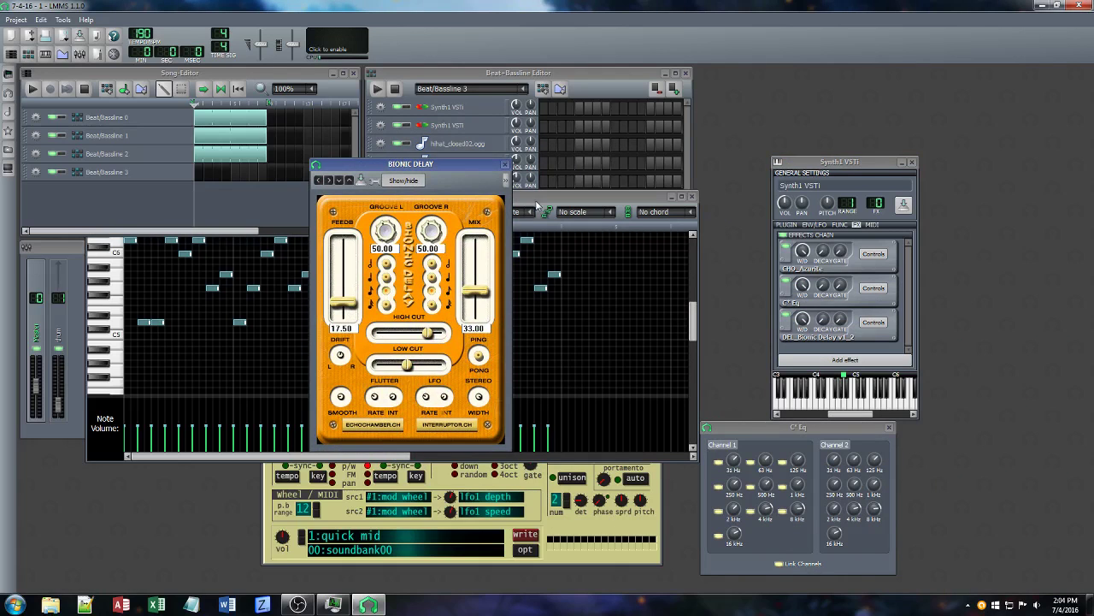
left_click(537, 205)
left_click_drag(468, 164, 658, 236)
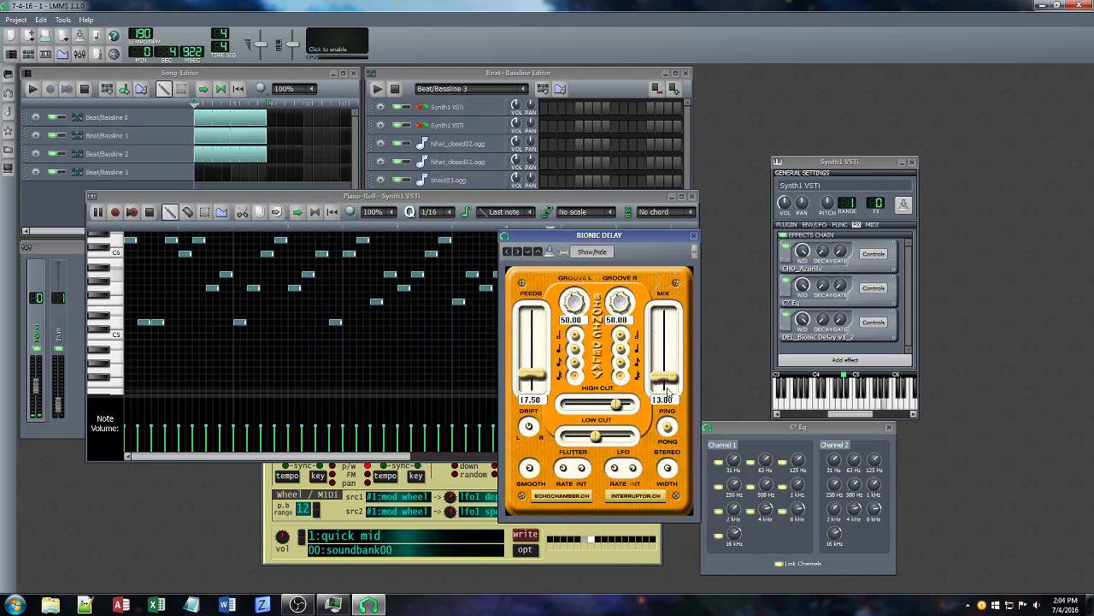
left_click_drag(665, 364, 672, 397)
left_click_drag(531, 374, 532, 358)
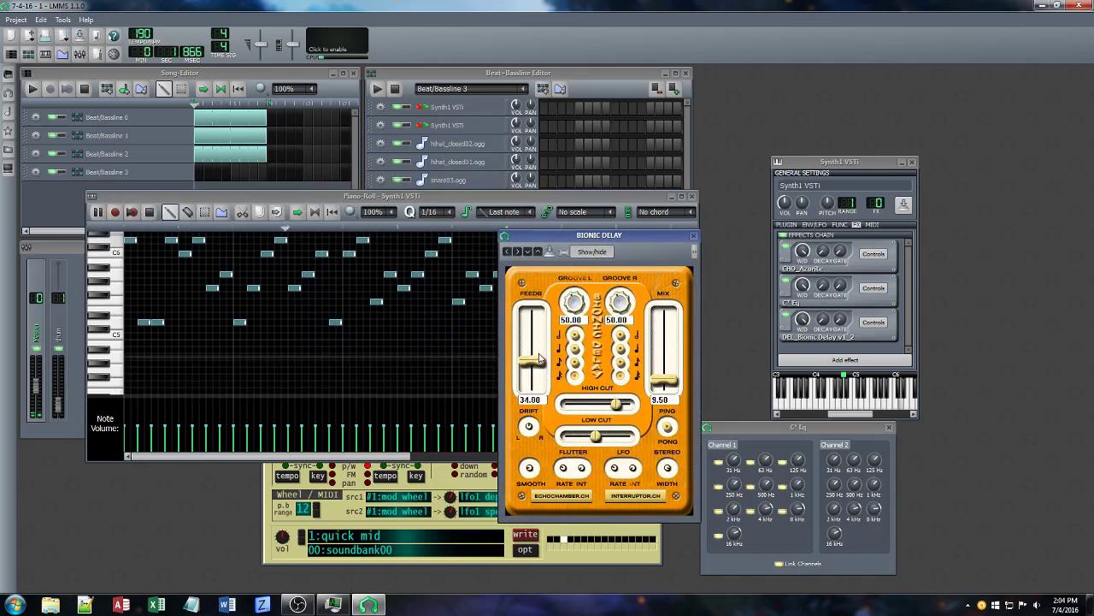
left_click_drag(663, 380, 664, 376)
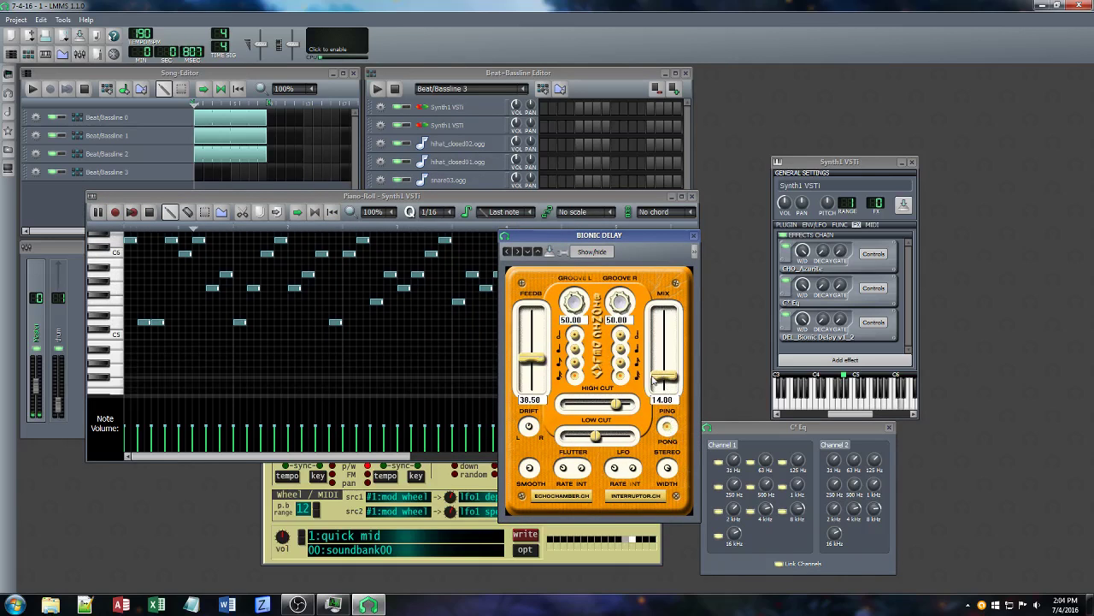
left_click_drag(660, 379, 662, 374)
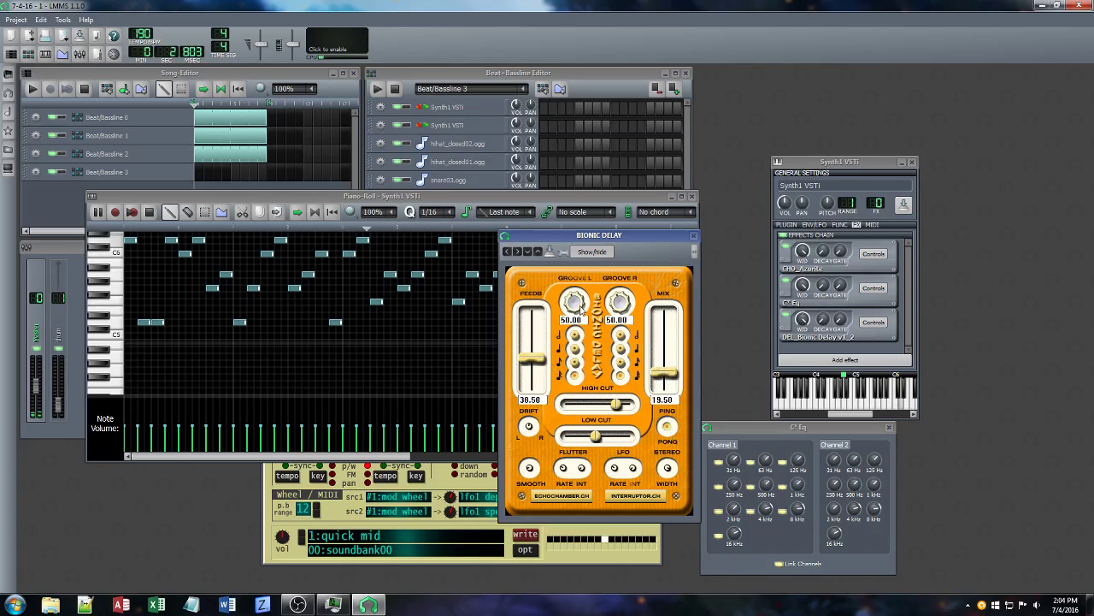
Set both Bionic Delay grooves to 75.00 and the mix to 33.50, change the delay note value, raise the high cut, and lower the low cut
left_click_drag(575, 304, 620, 292)
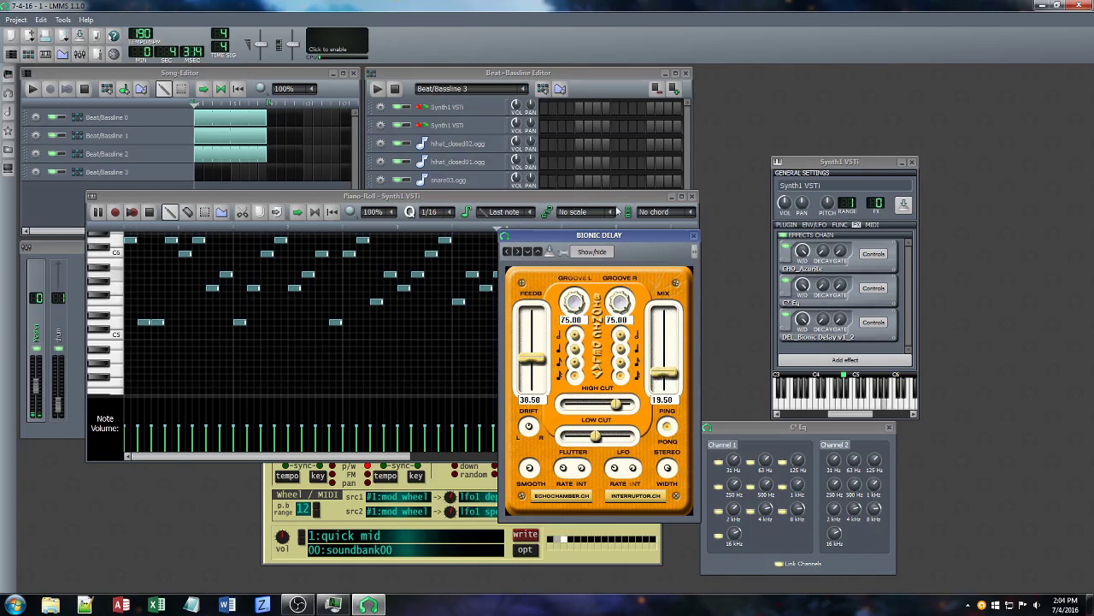
left_click(576, 363)
left_click_drag(663, 375, 663, 360)
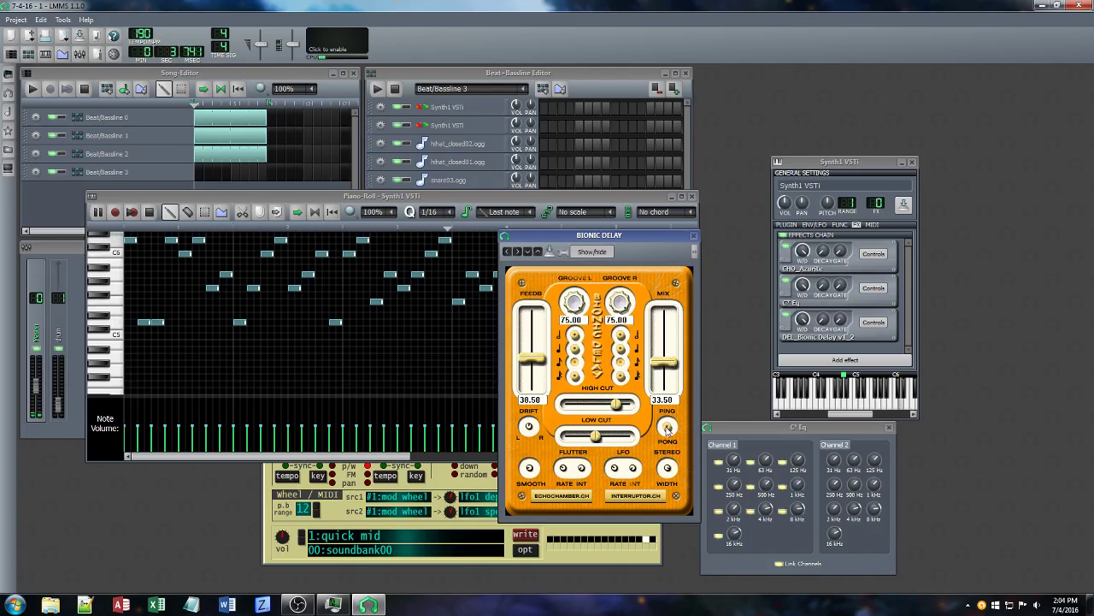
left_click_drag(615, 404, 638, 409)
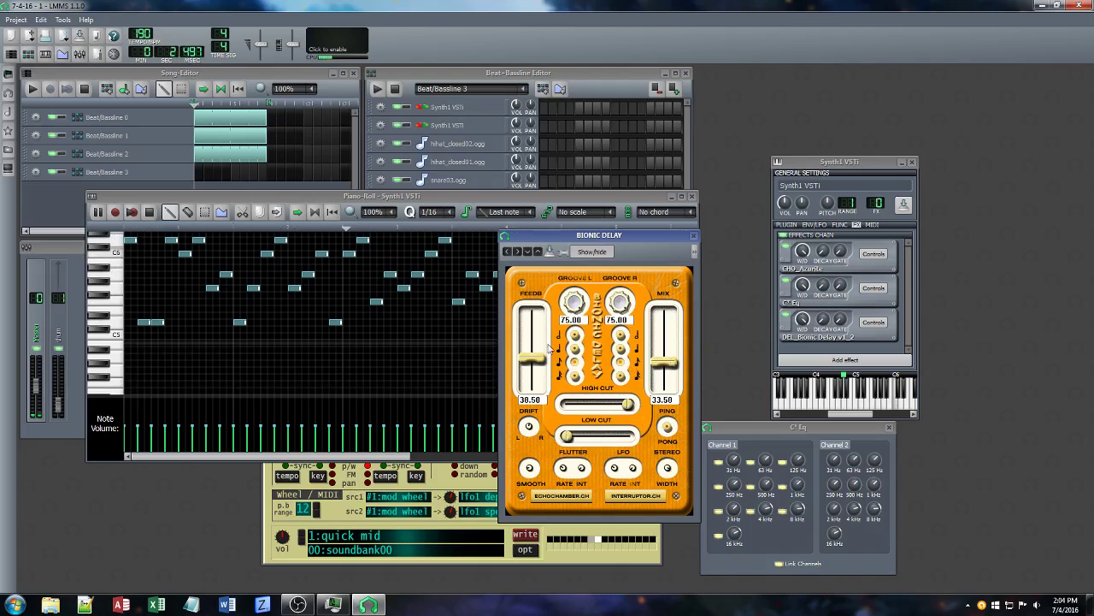
Reduce Bionic Delay's feedback to 6.50 and mix to 24.00, stop playback, and save the project
left_click_drag(531, 357, 542, 392)
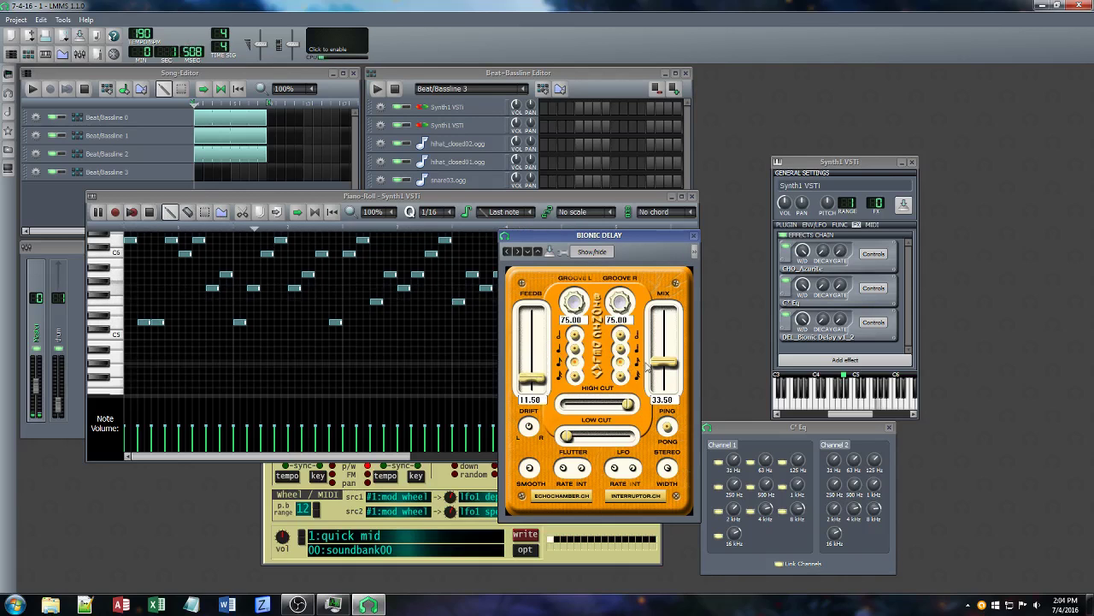
left_click_drag(665, 367, 671, 379)
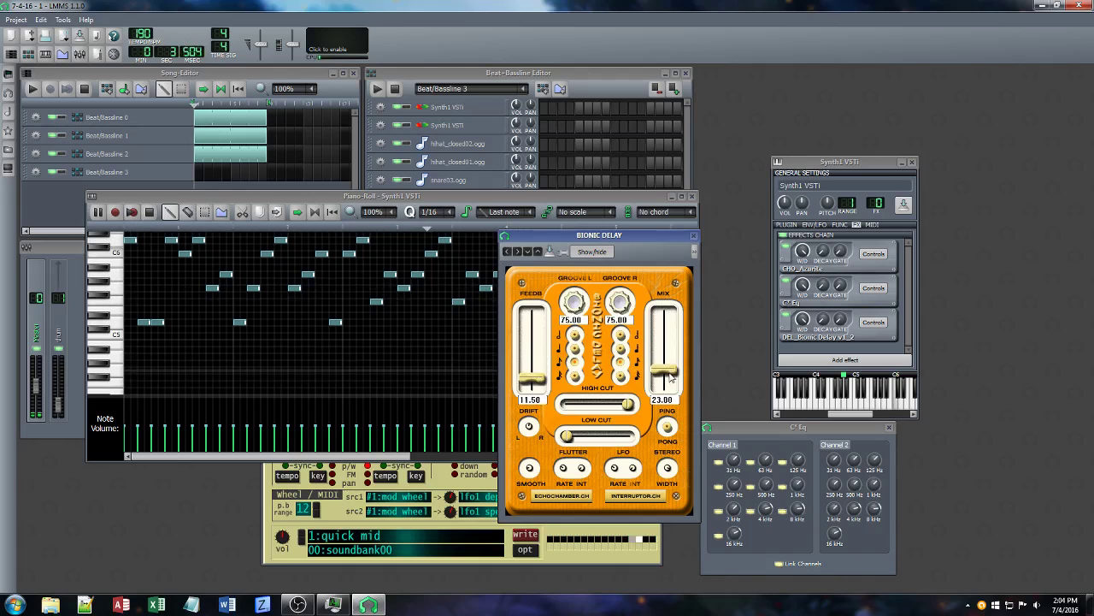
left_click_drag(533, 386, 532, 387)
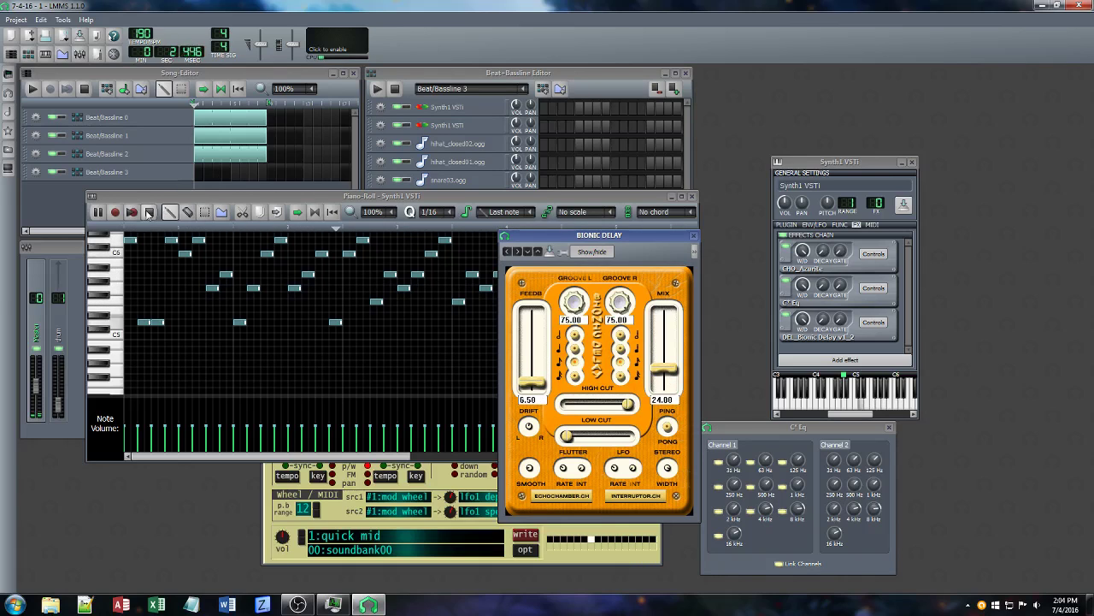
left_click(149, 213)
key("ctrl+s")
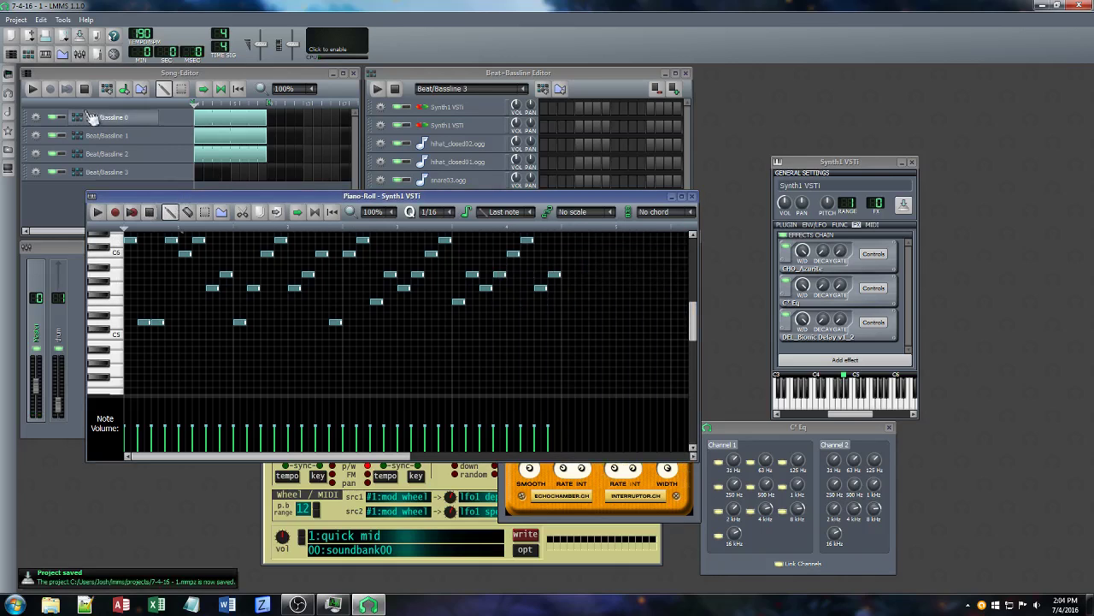
Place the Beat/Bassline 3 pattern at the song's start and extend it to match the length of the other tracks
left_click(222, 175)
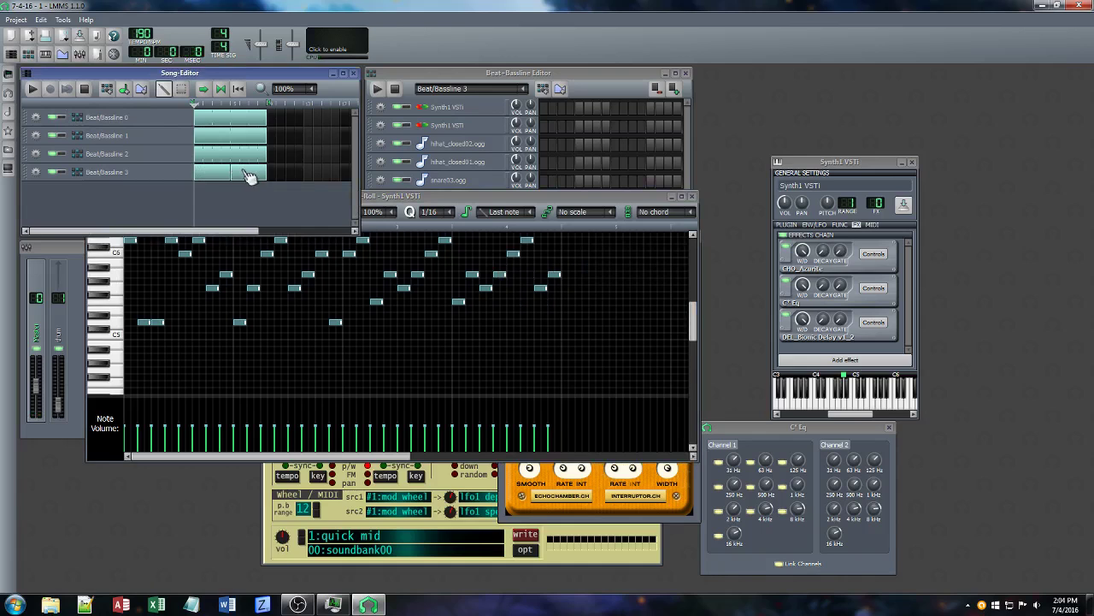
left_click_drag(229, 175, 266, 175)
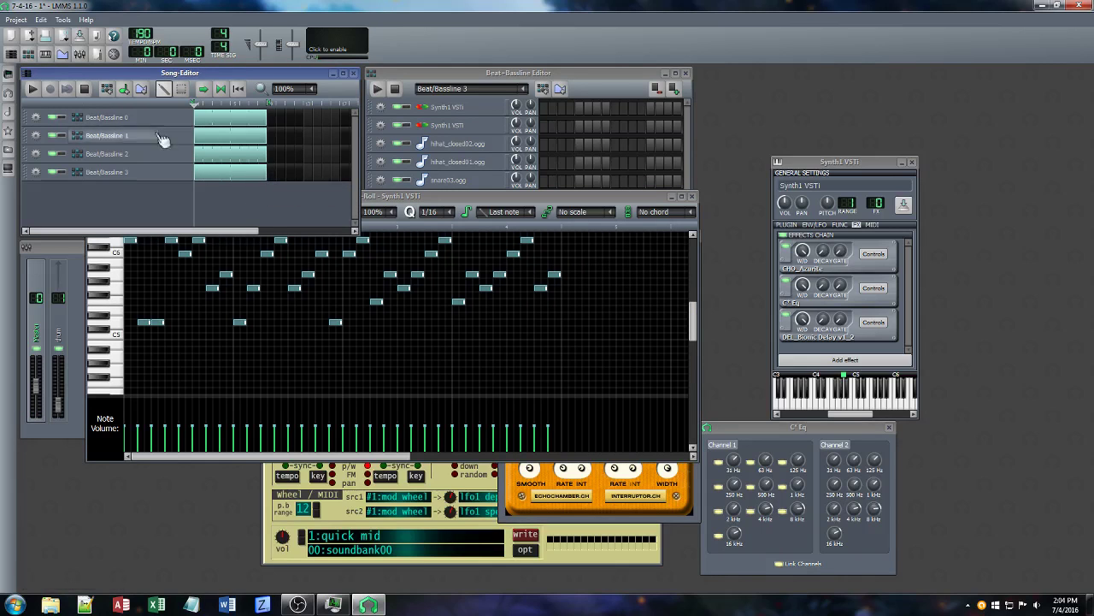
Play the arrangement to check the new melody, stop playback, and save the project
left_click(33, 89)
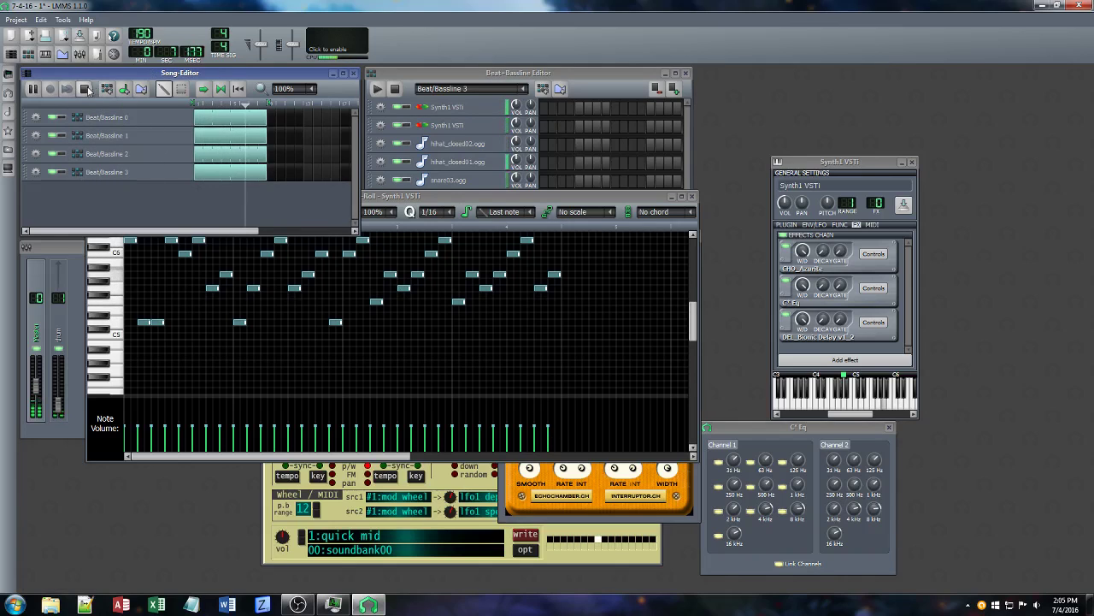
key("space")
key("ctrl+s")
Close the C* Eq and Bionic Delay windows
left_click(890, 427)
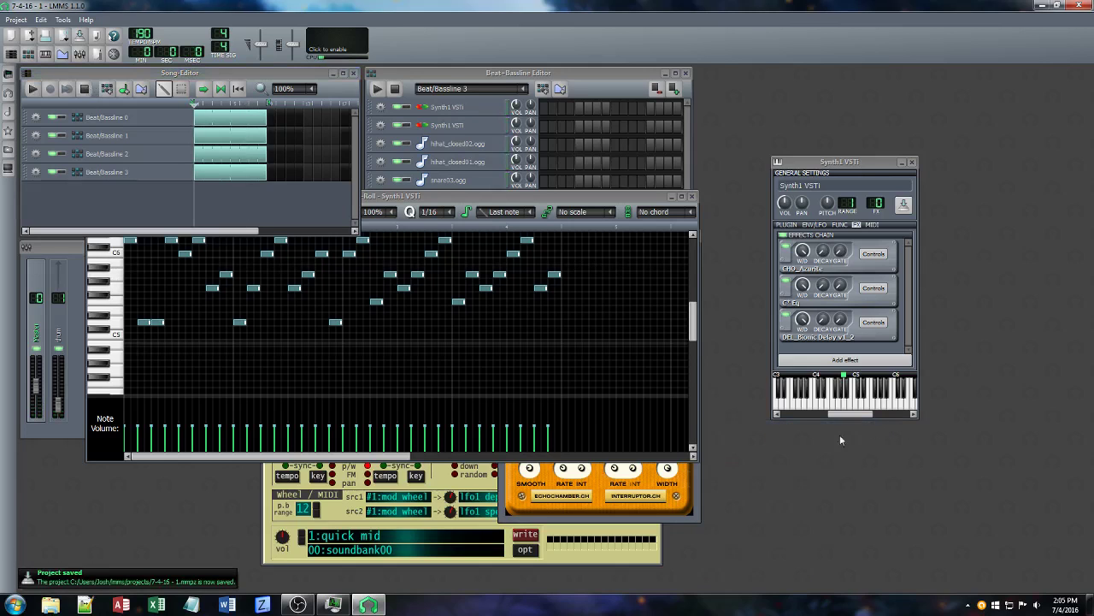
left_click(695, 489)
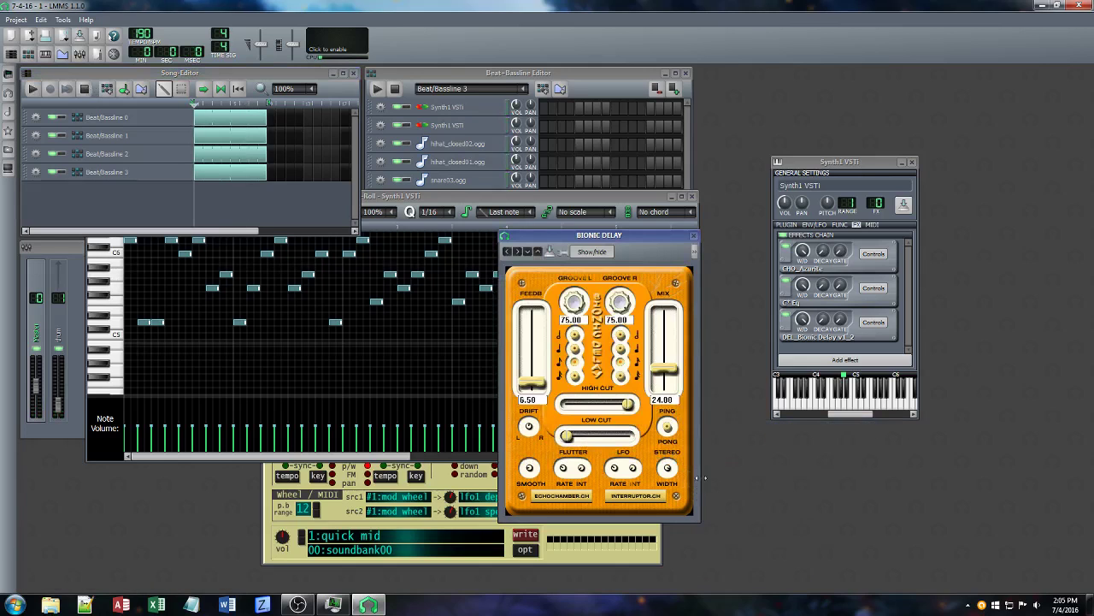
left_click(692, 237)
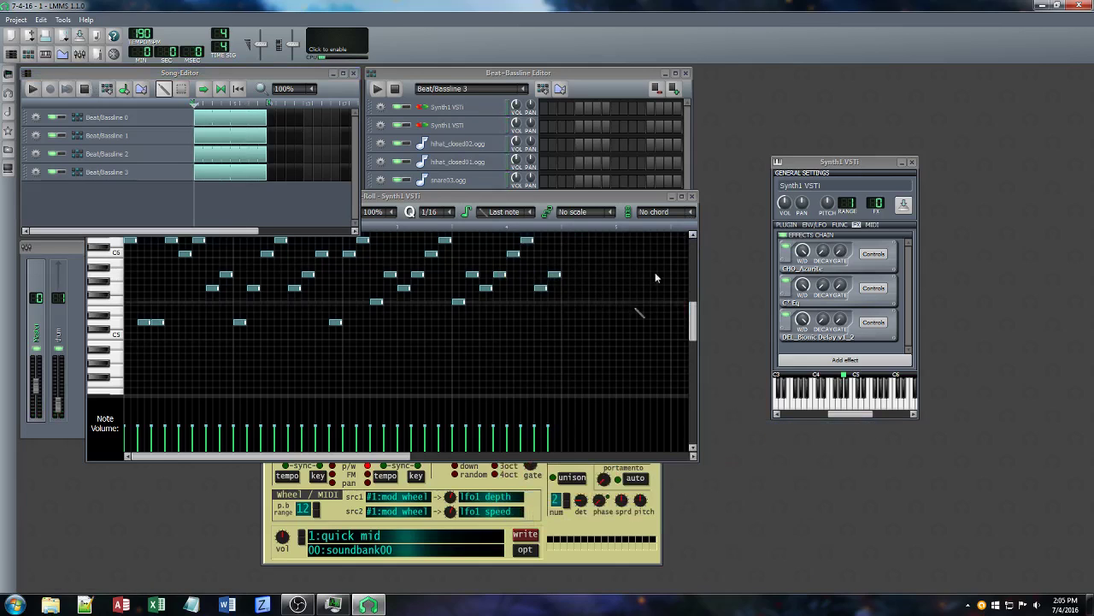
Bring the Synth1 interface forward, reposition its window, and play the song
left_click(662, 470)
left_click_drag(408, 270, 876, 186)
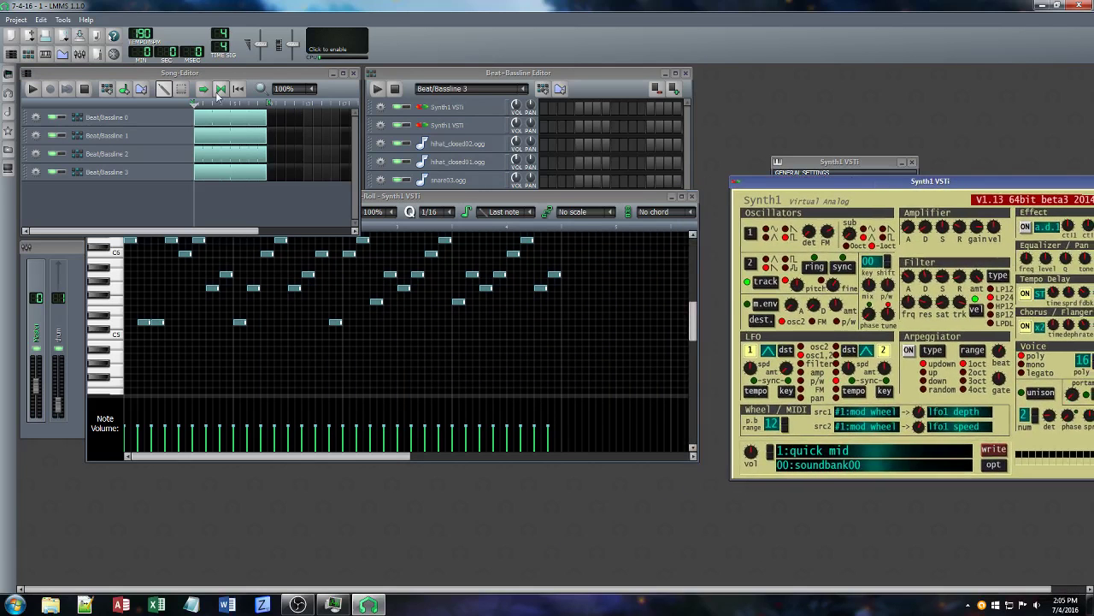
left_click(35, 90)
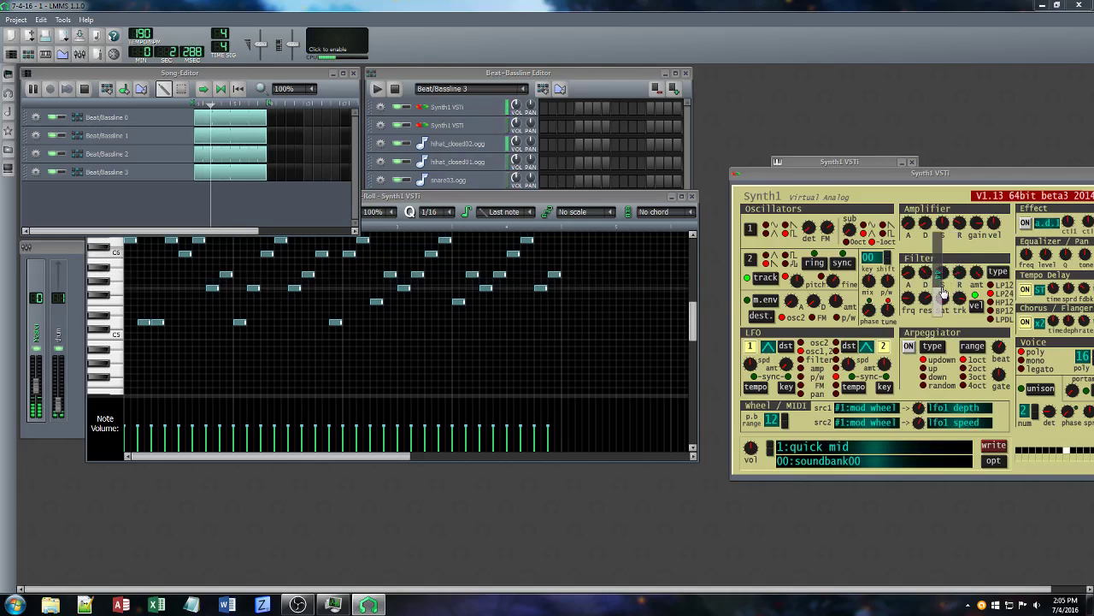
left_click_drag(943, 175, 635, 192)
Switch the Beat+Bassline Editor to Beat/Bassline 1, close both windows of the melody's Synth1, and save the project
left_click(514, 75)
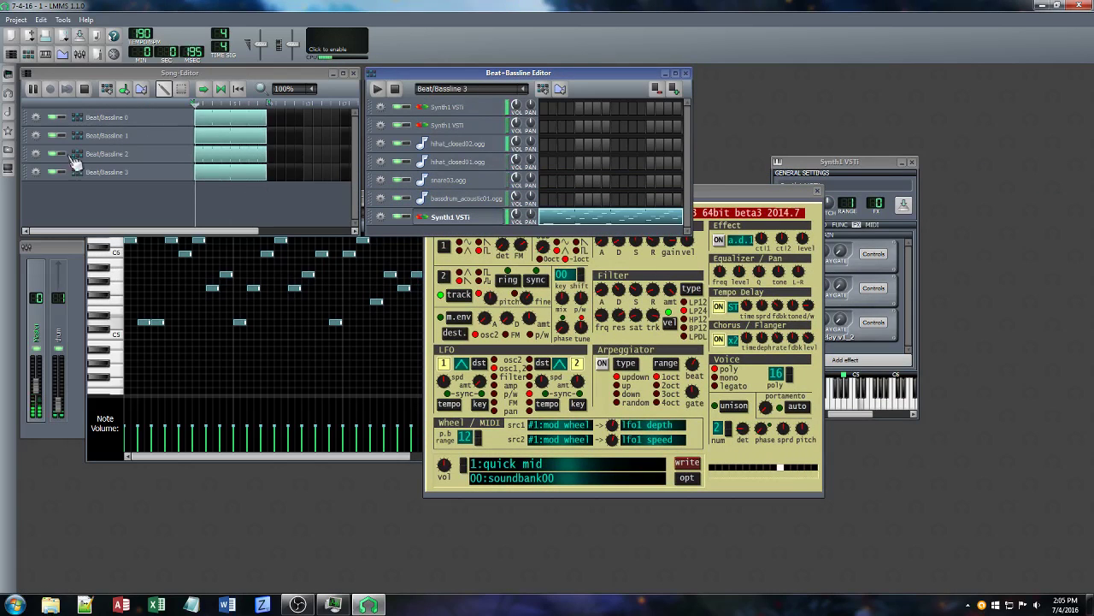
left_click(122, 137)
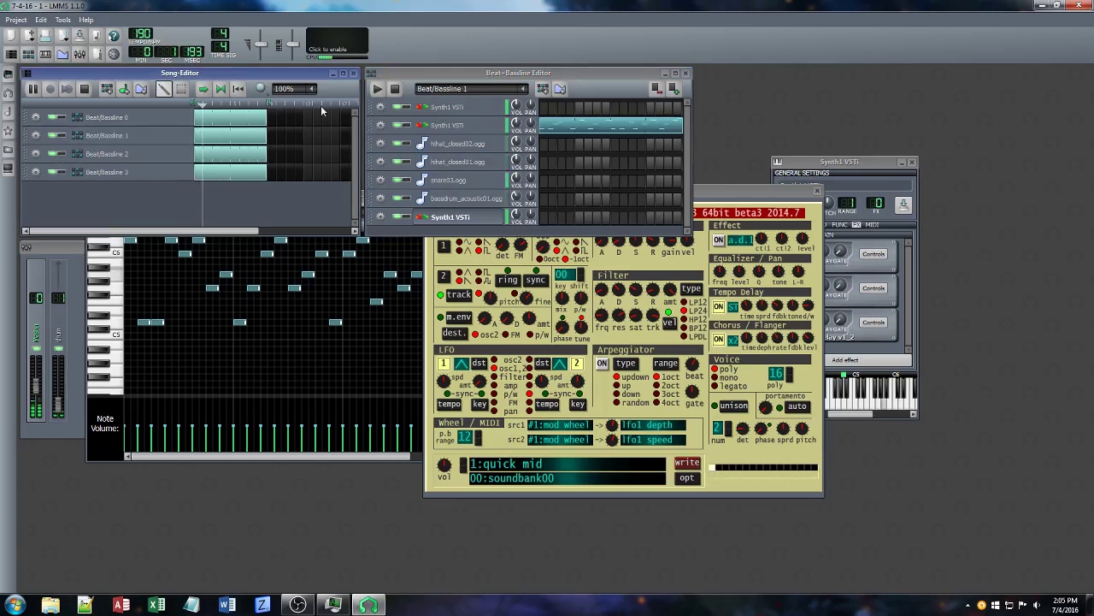
left_click(816, 192)
left_click(912, 163)
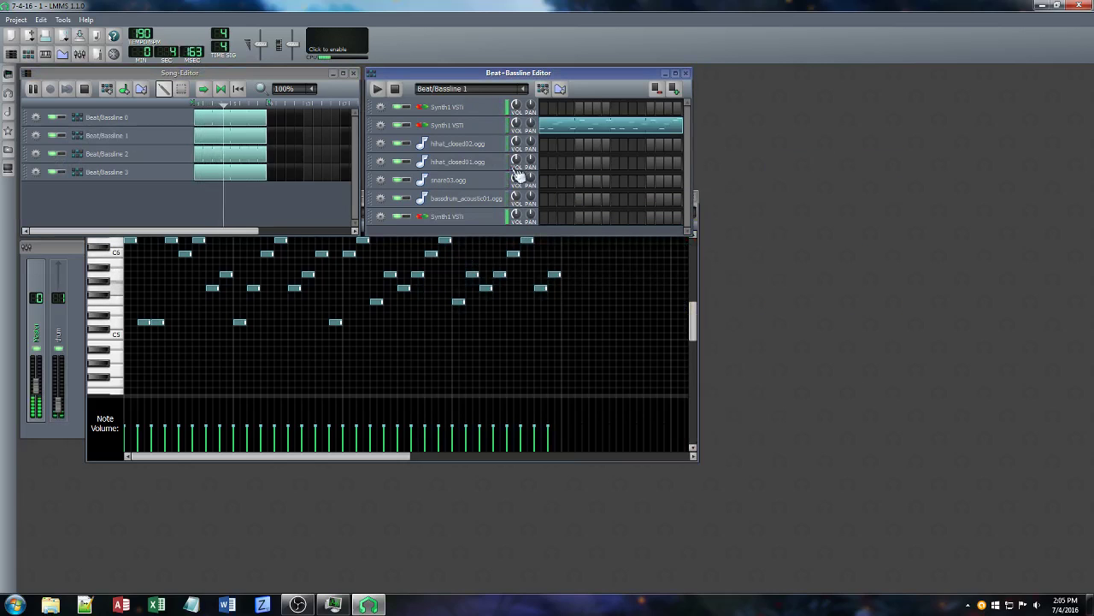
key("ctrl+s")
Open the Synth1 instrument used in Beat/Bassline 1, solo it for listening, and display its plugin interface below the editors
left_click(457, 126)
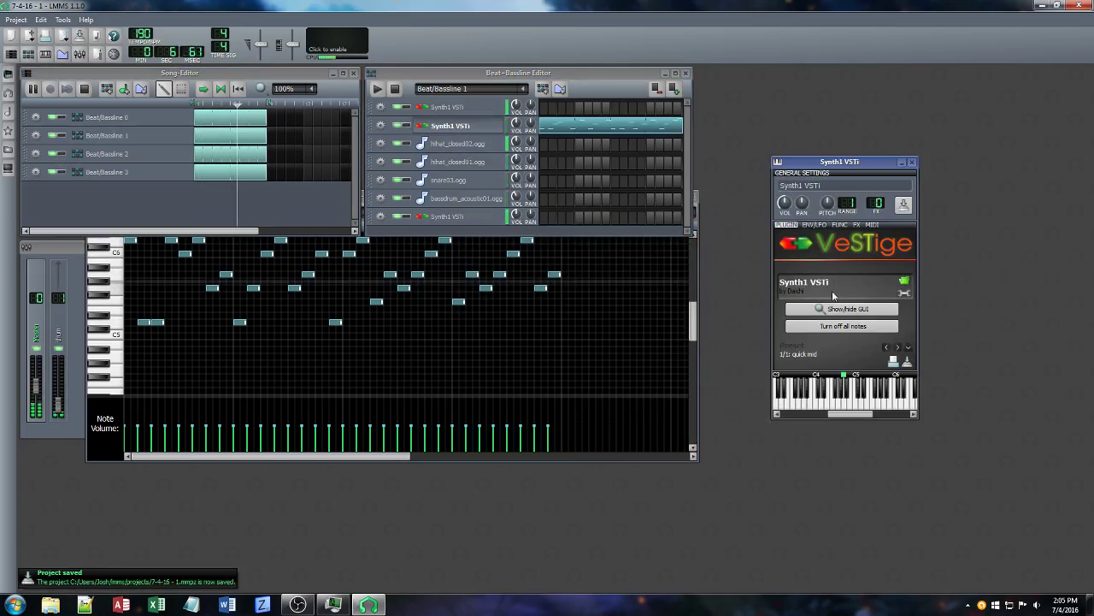
left_click(402, 127)
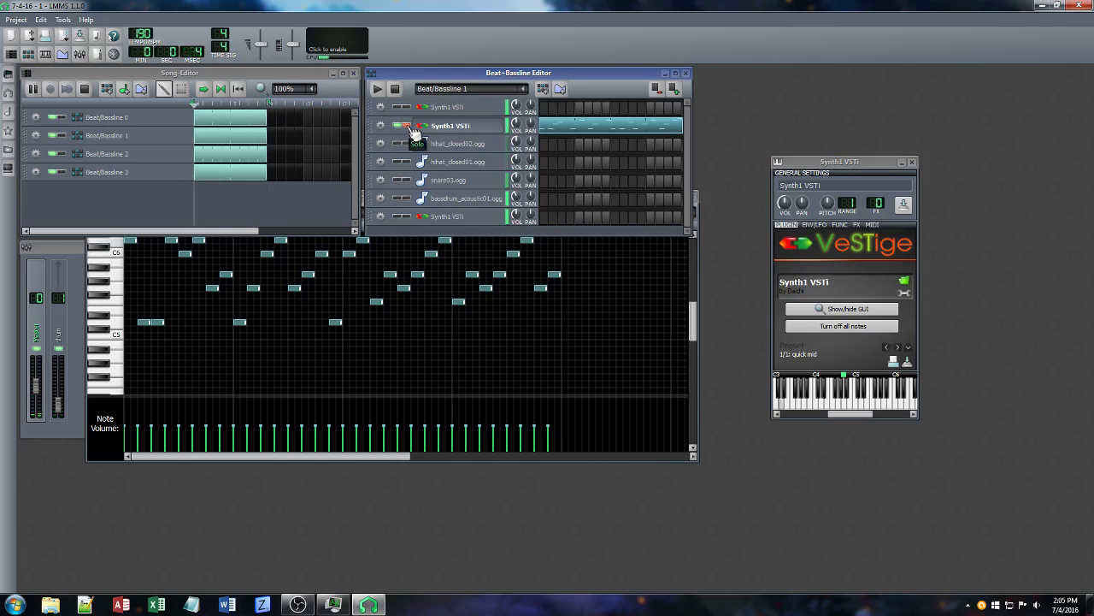
left_click(842, 309)
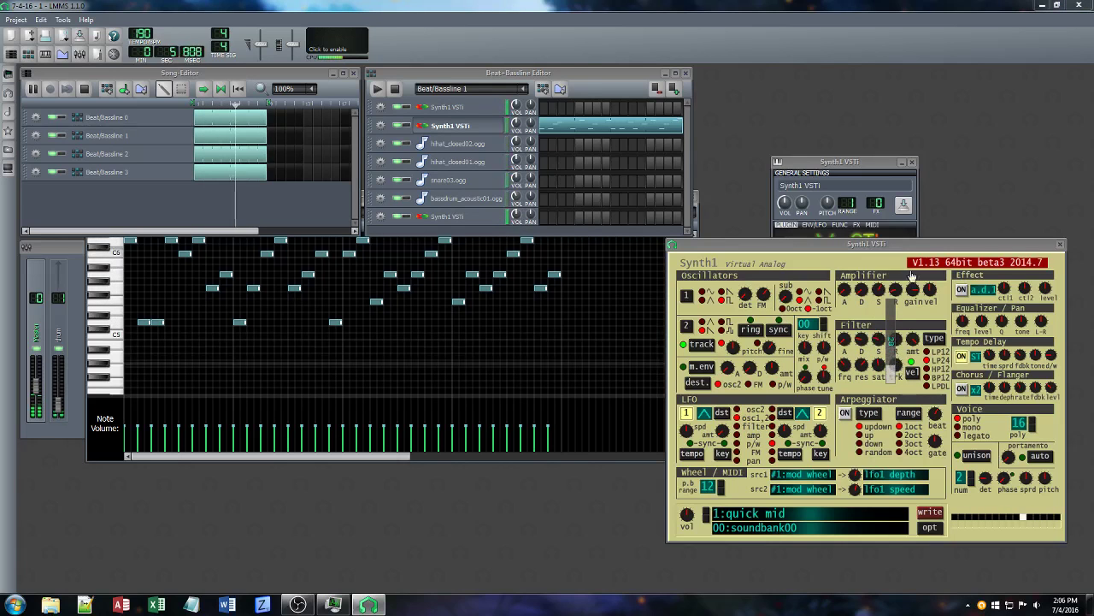
left_click(926, 248)
left_click_drag(940, 250, 593, 298)
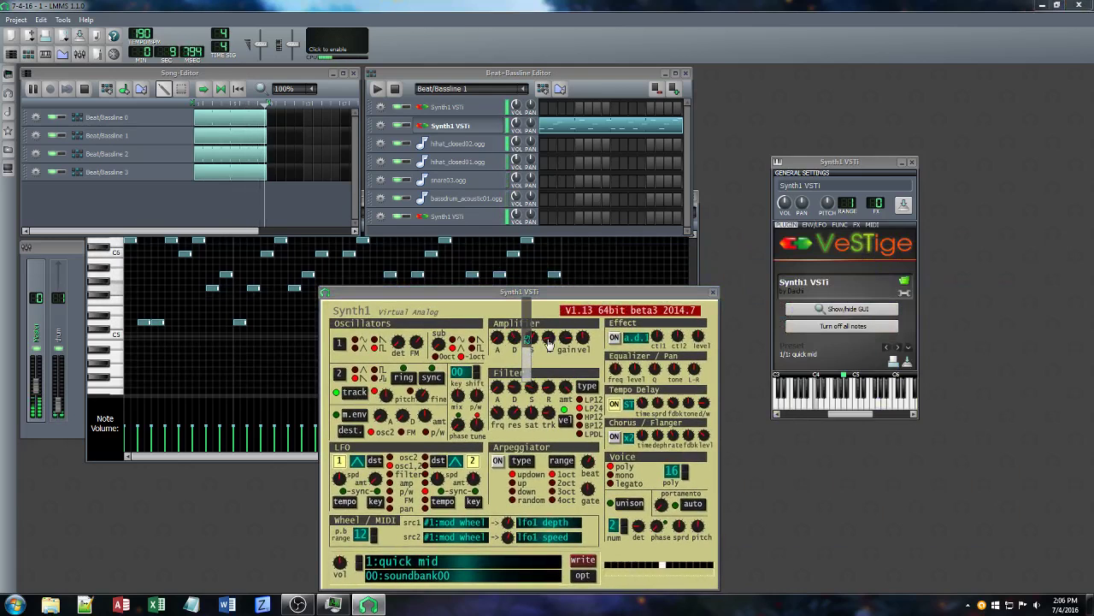
In this Synth1's effects chain, open C* Eq, slightly lower the 1 kHz band, and slightly raise the 500 Hz band
left_click(856, 224)
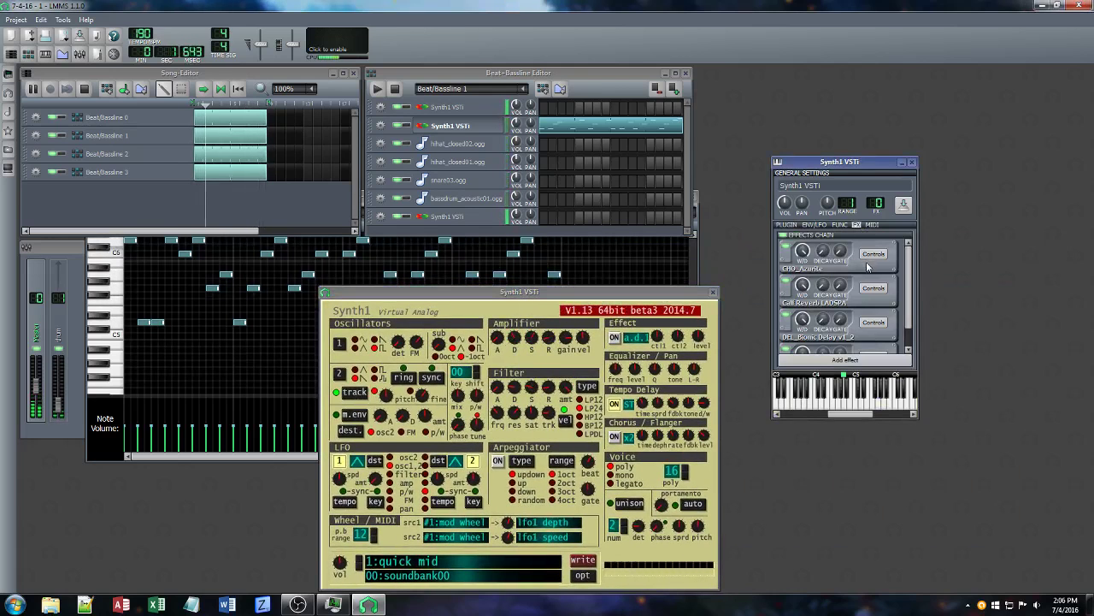
scroll(911, 305, "down", 1)
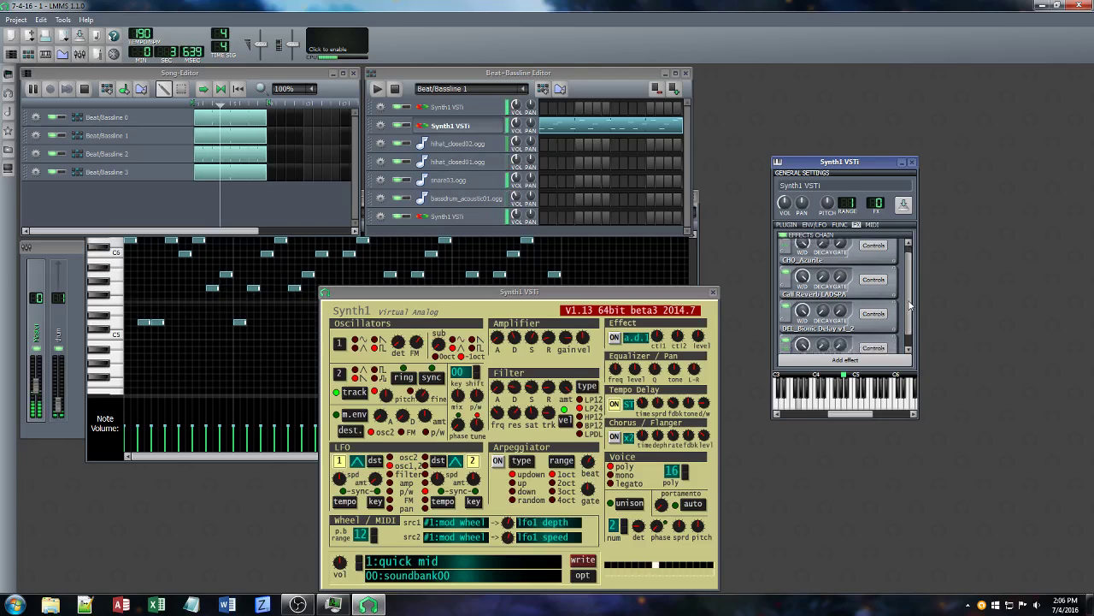
scroll(911, 305, "down", 1)
left_click(873, 333)
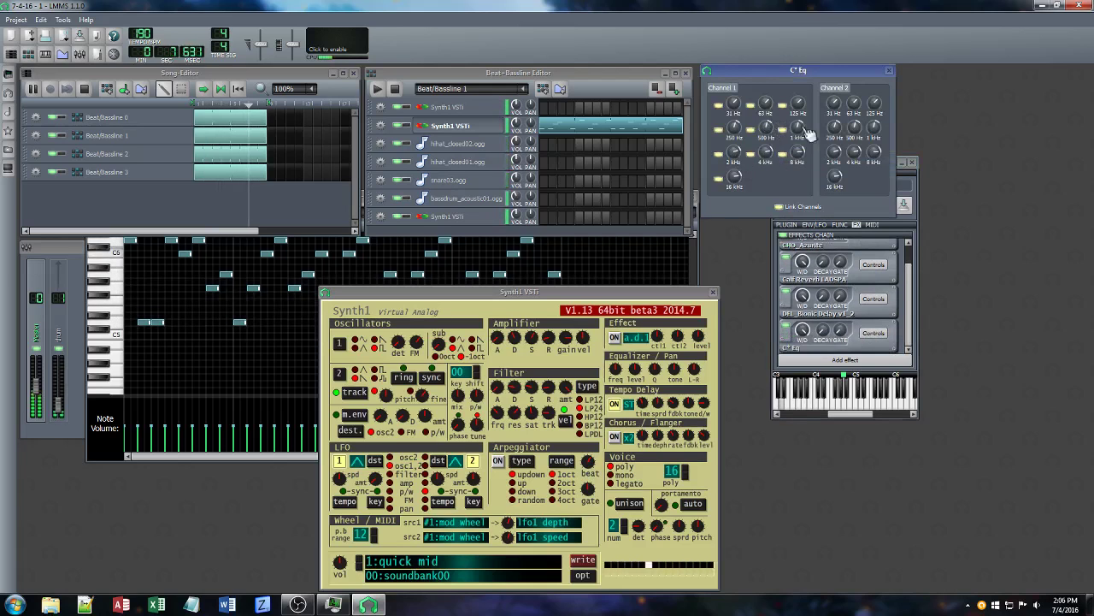
left_click_drag(801, 130, 801, 133)
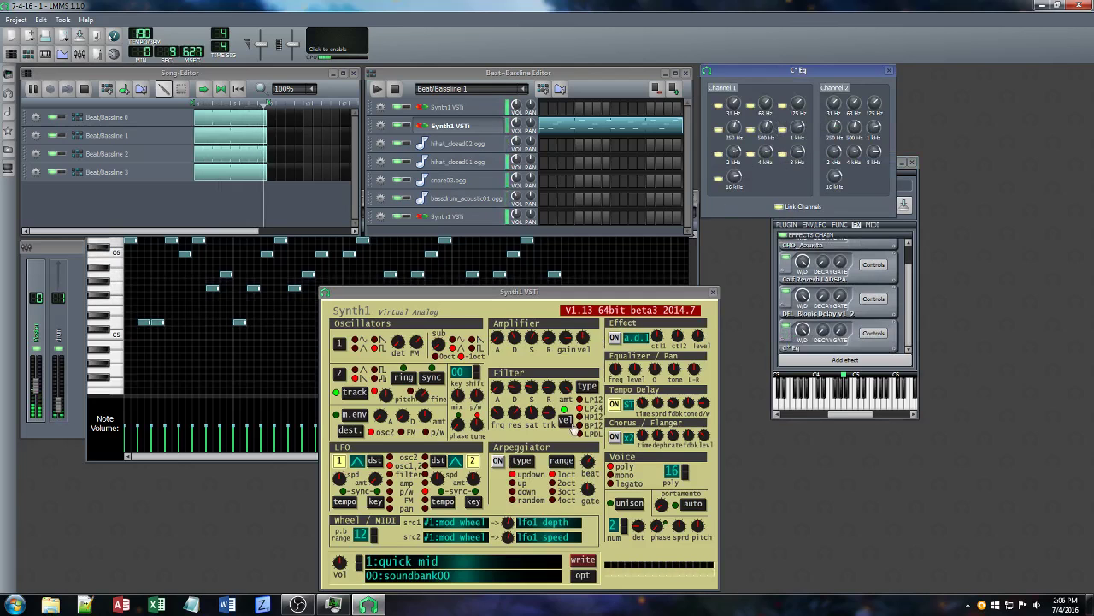
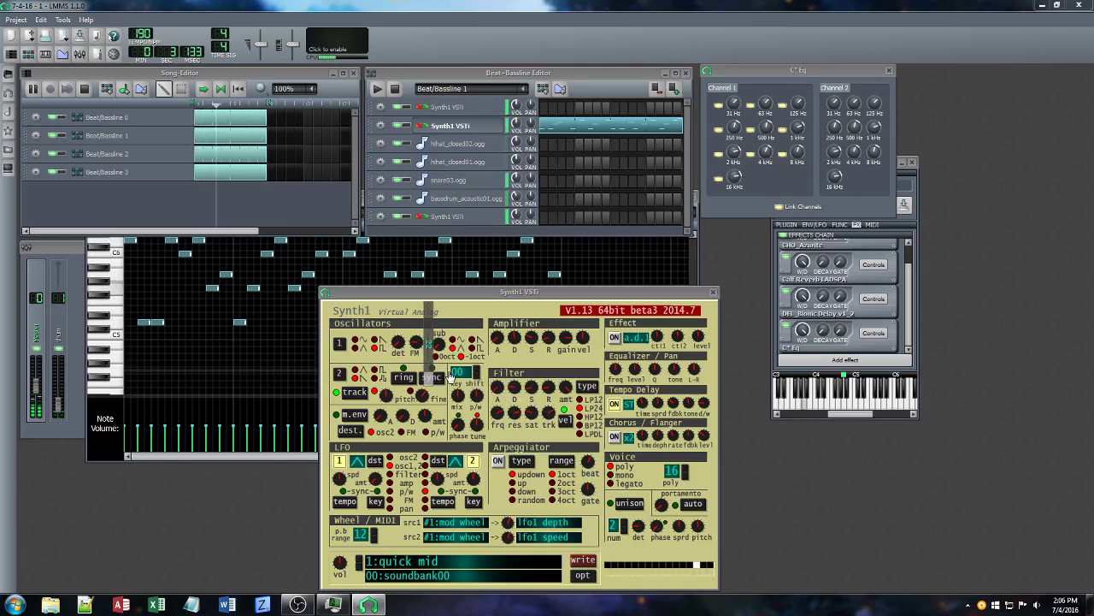
left_click(767, 126)
left_click_drag(767, 127, 769, 123)
Switch this Synth1's Azurite chorus to Stereo with fewer voices, and lower the synth's amplifier release
left_click_drag(910, 260, 910, 243)
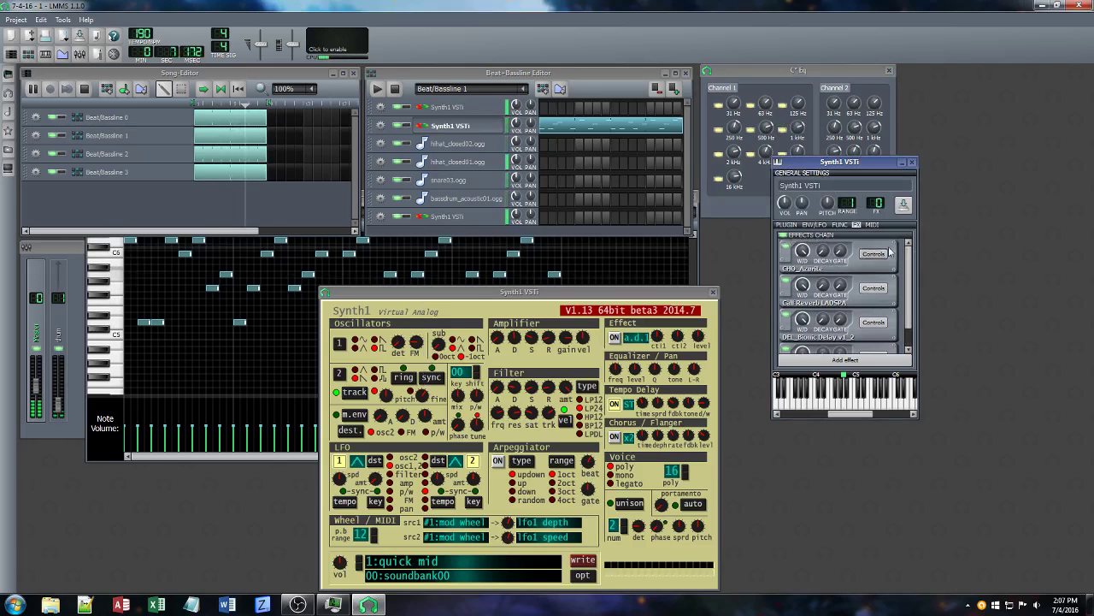
left_click(873, 254)
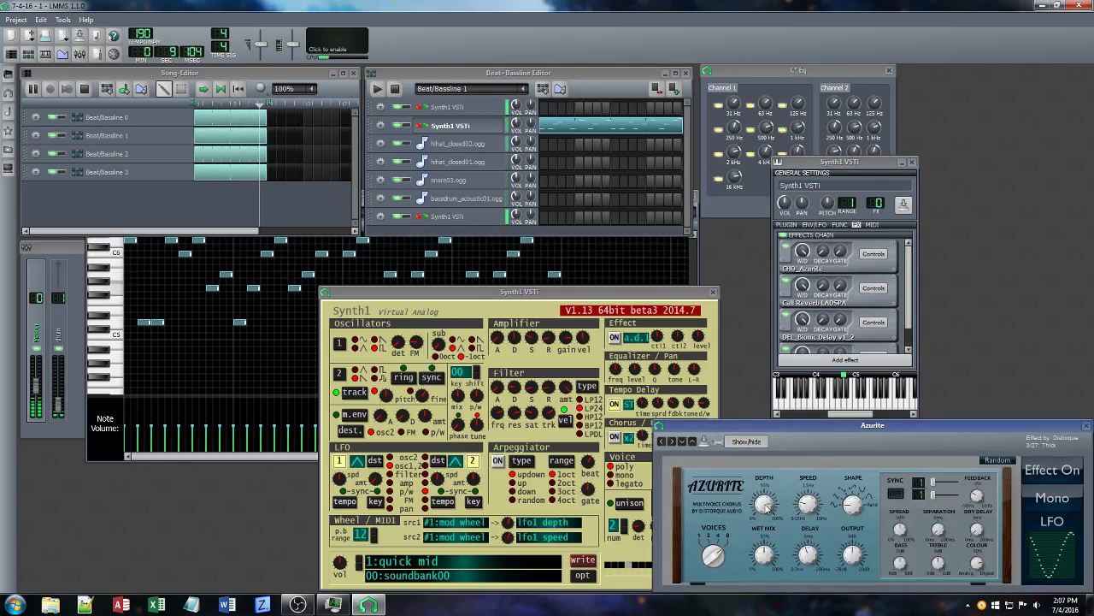
left_click(1043, 496)
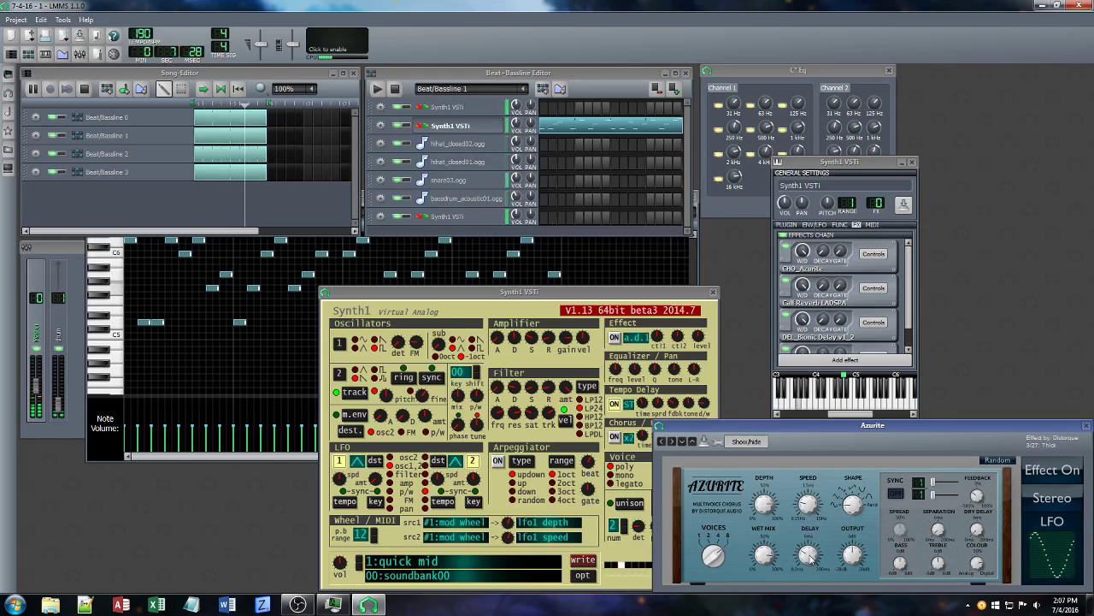
left_click_drag(722, 565, 719, 587)
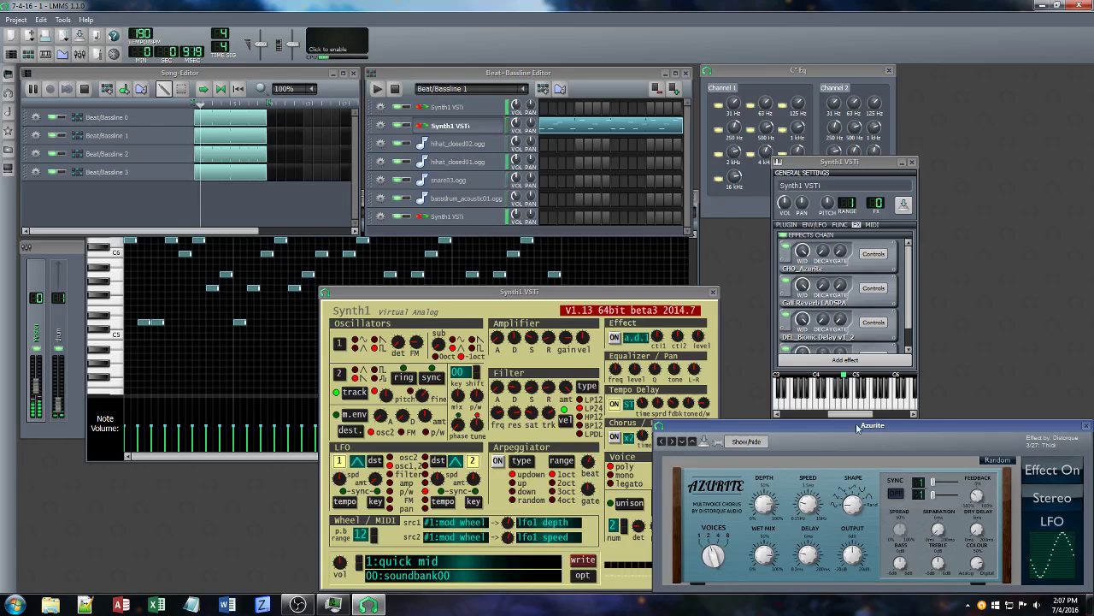
left_click_drag(856, 422, 327, 131)
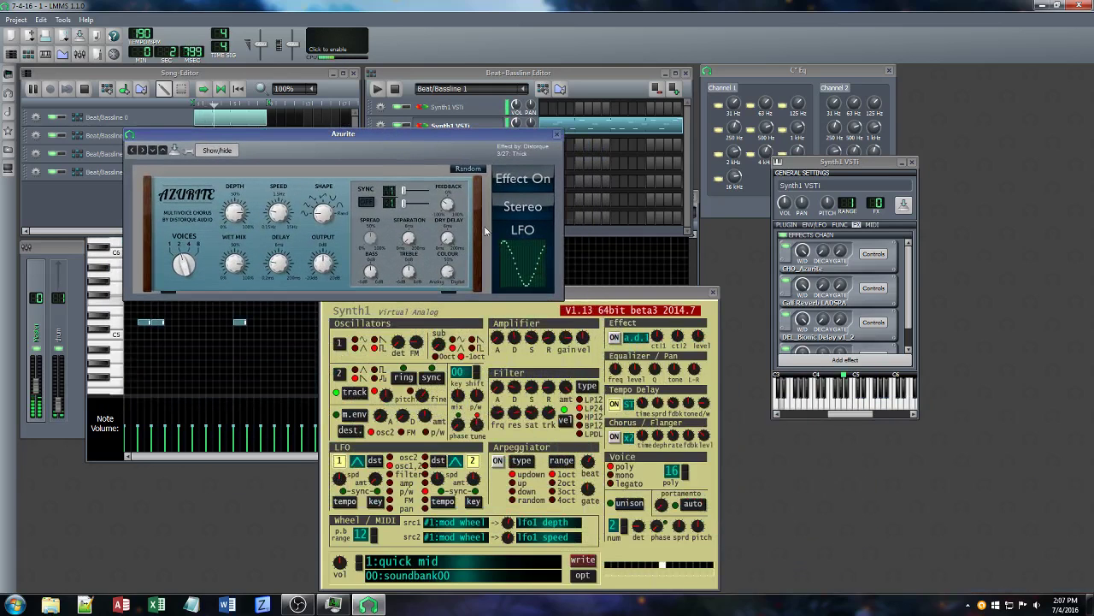
left_click_drag(547, 339, 549, 370)
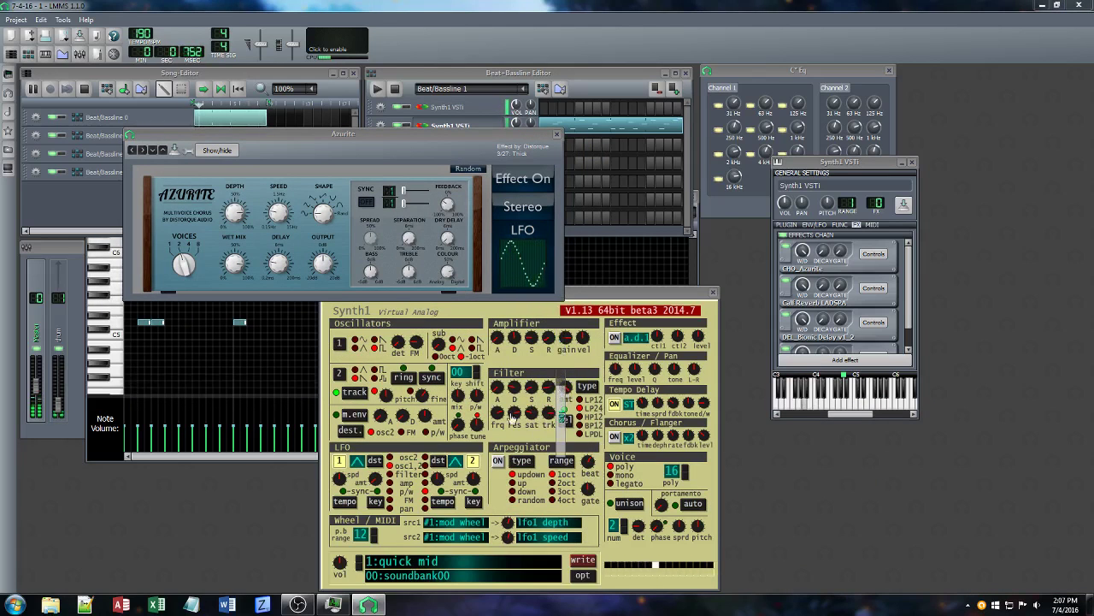
Open Beat/Bassline 1's Synth1 pattern in the Piano-Roll, stop the song, and lower the volume of ten scattered notes, including the last
right_click(622, 126)
left_click(650, 131)
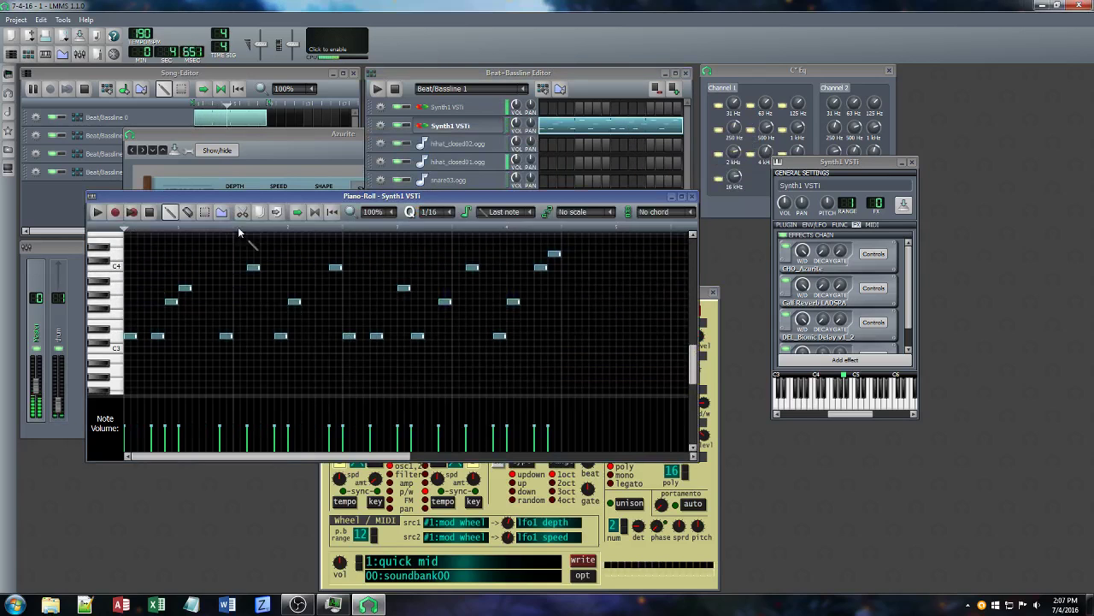
left_click(395, 89)
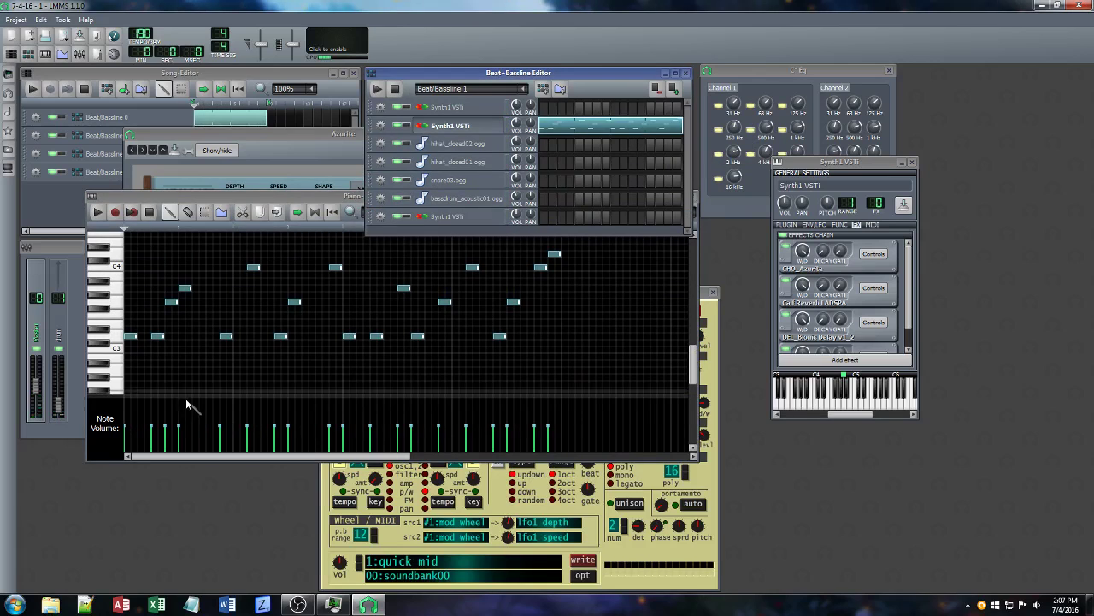
left_click(168, 446)
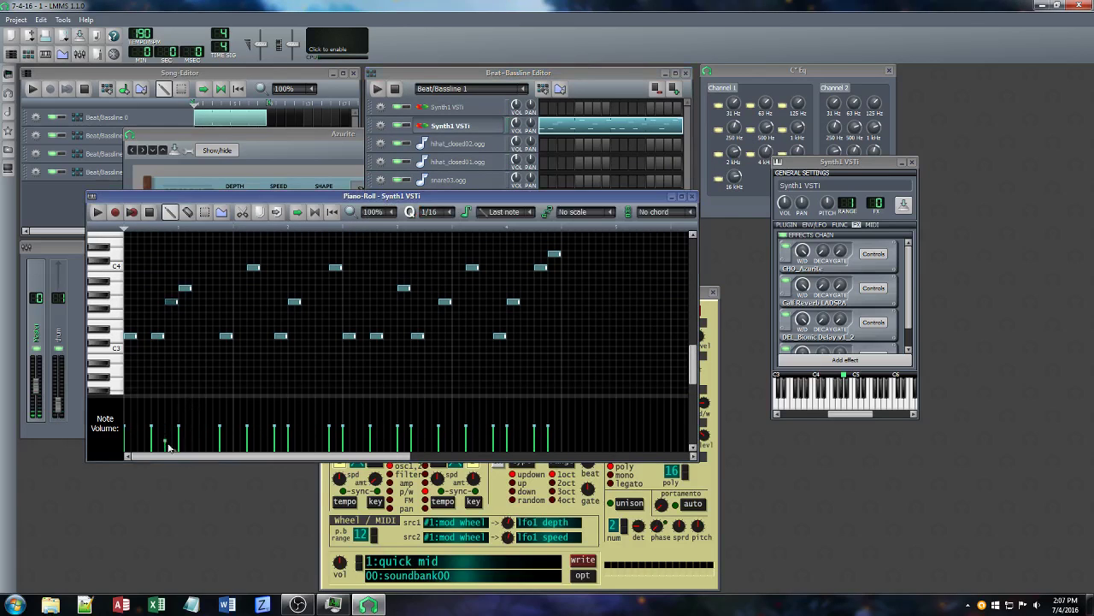
left_click(219, 444)
left_click(329, 444)
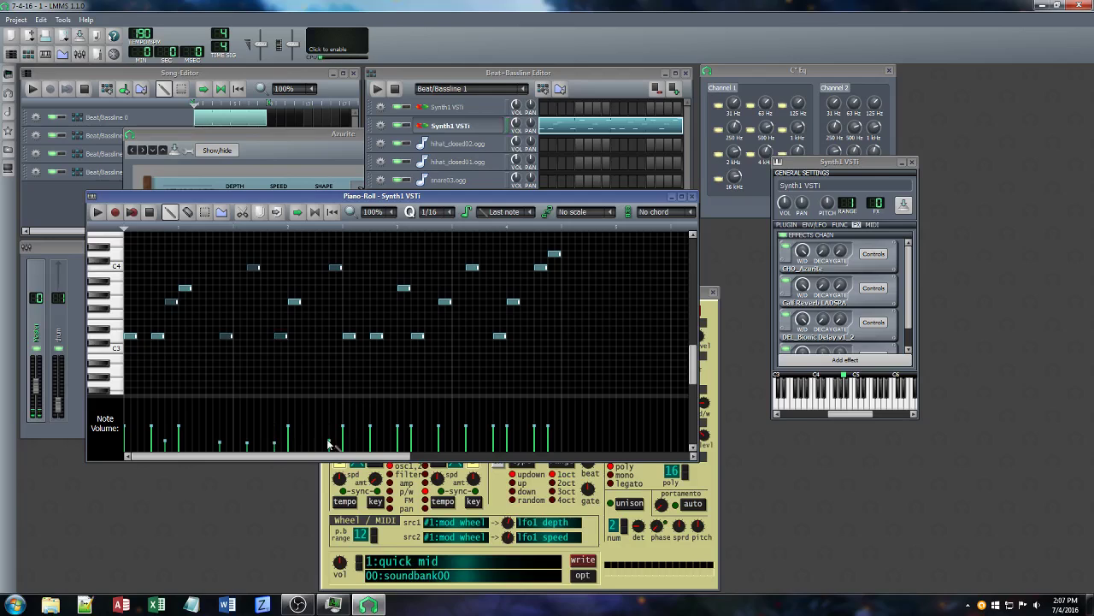
left_click(411, 446)
left_click(439, 444)
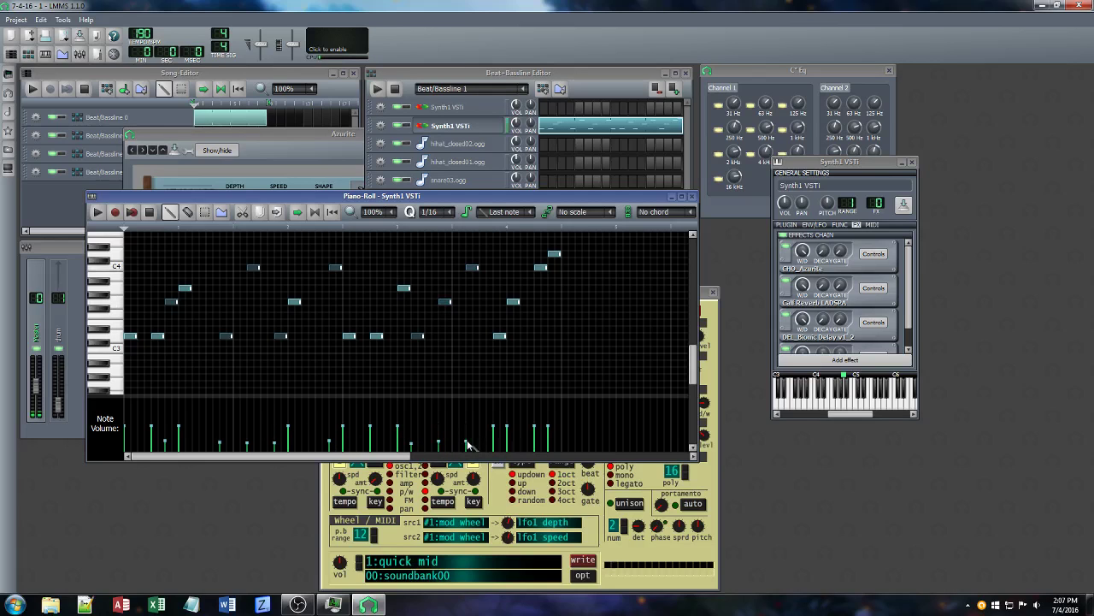
left_click(493, 444)
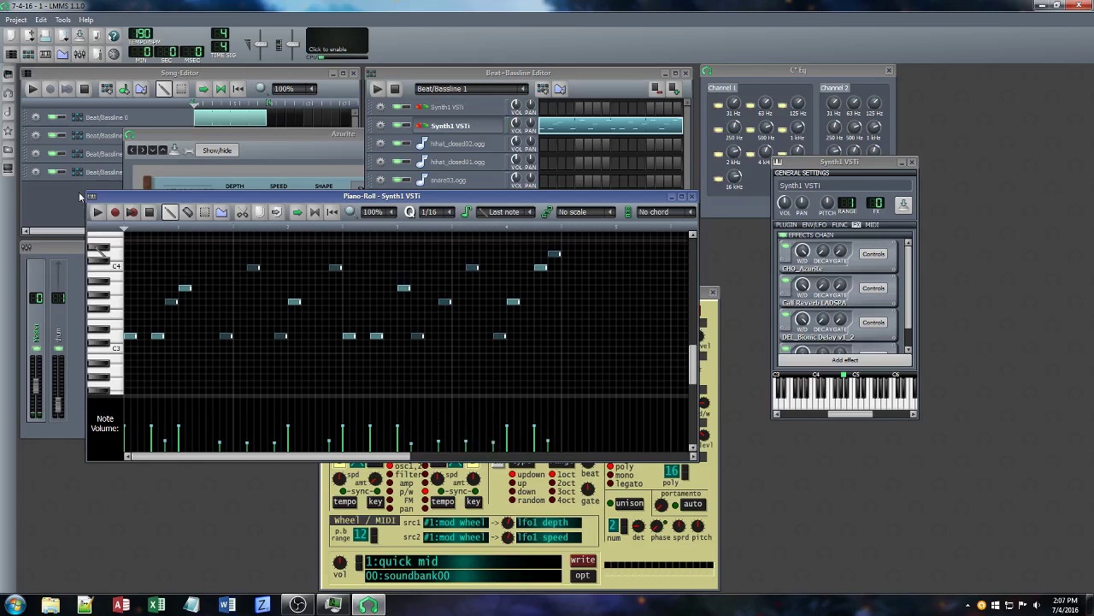
Play the edited pattern and bring the Synth1 and Azurite windows to the front while listening
left_click(97, 212)
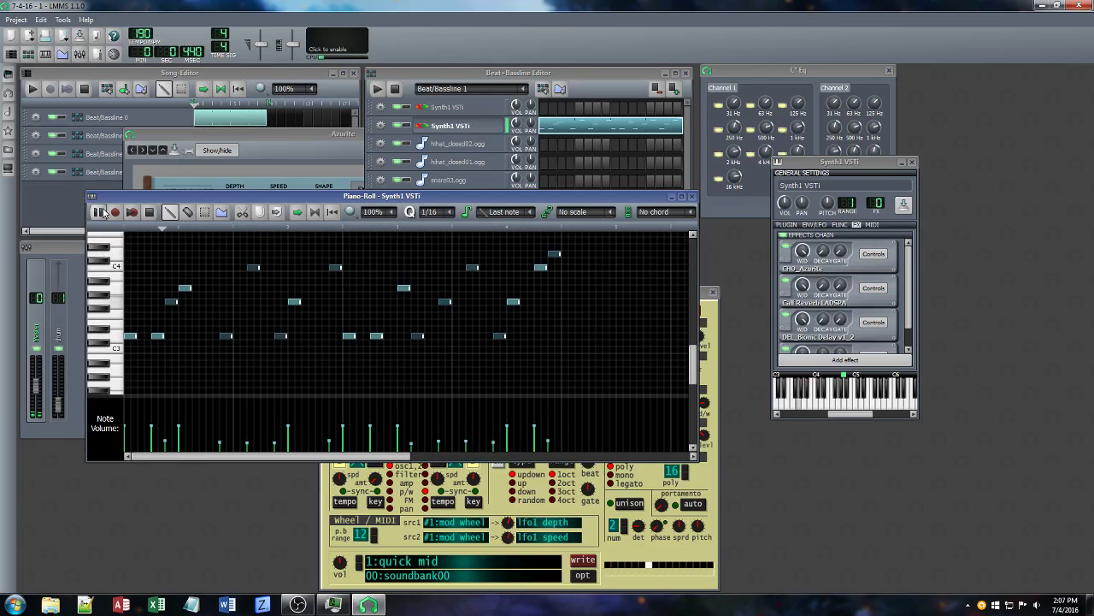
left_click(706, 295)
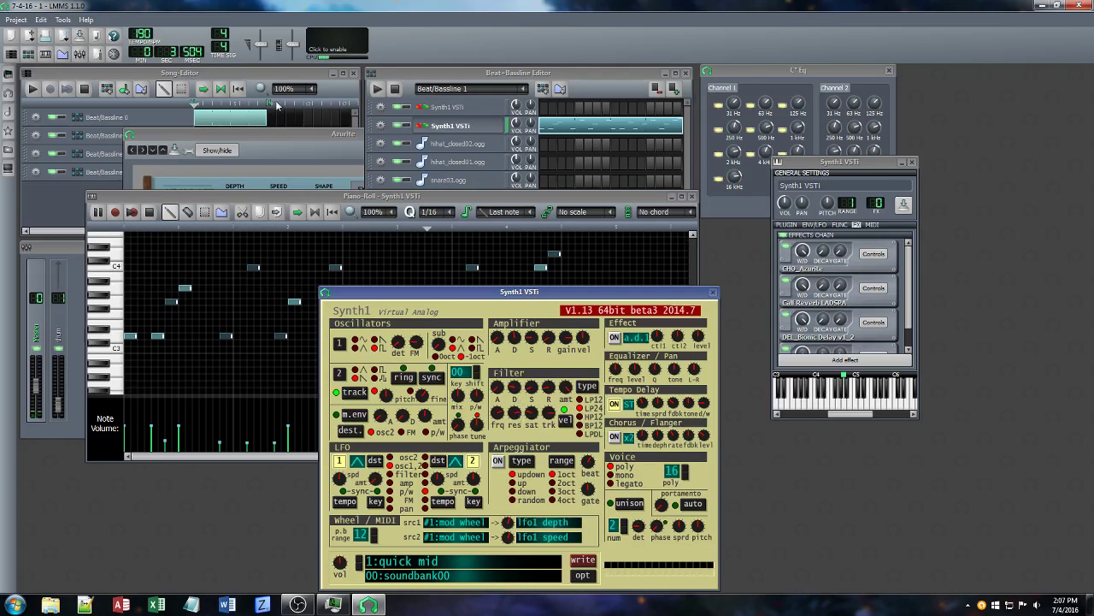
left_click_drag(284, 135, 718, 184)
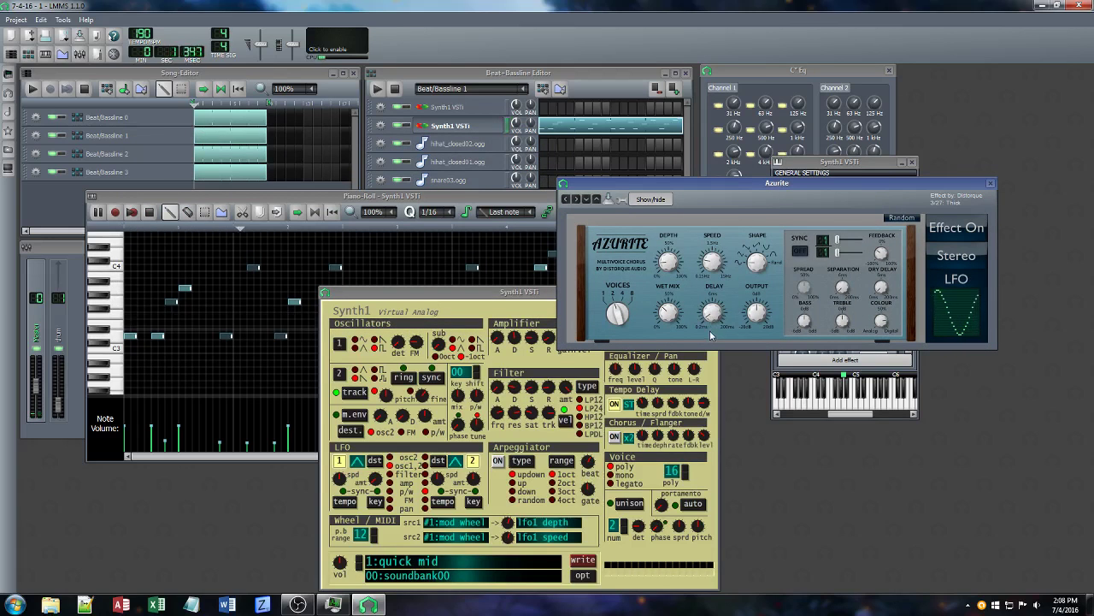
Close the Azurite window, save the project, and play the song from the Song-Editor
left_click(990, 183)
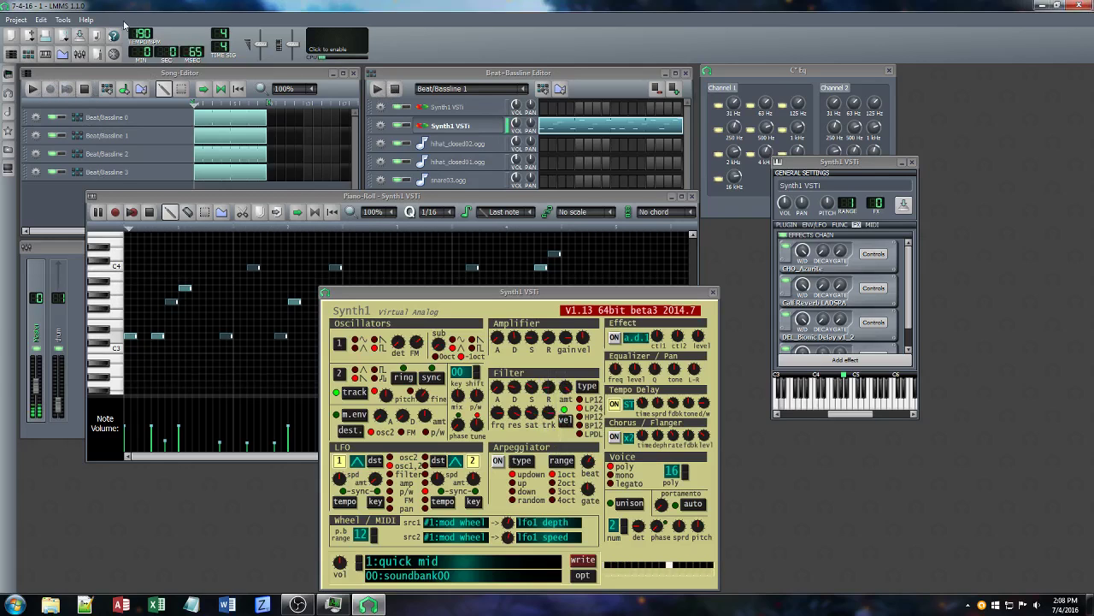
key("ctrl+s")
left_click(33, 89)
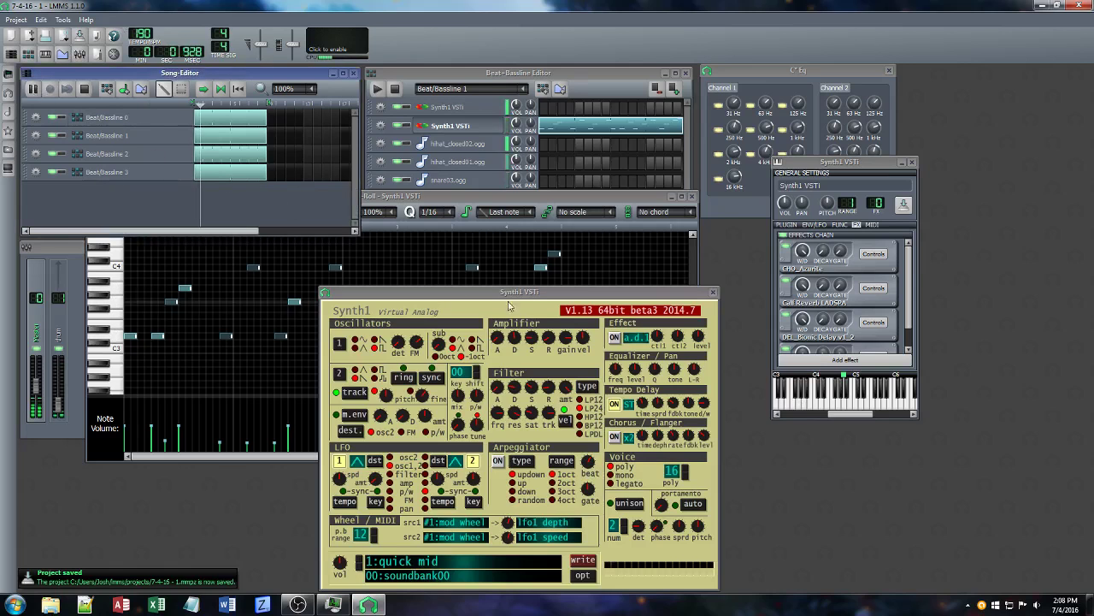
Close the Synth1 and C* Eq windows and open the controls of the Synth1 track's Calf Reverb
left_click(713, 291)
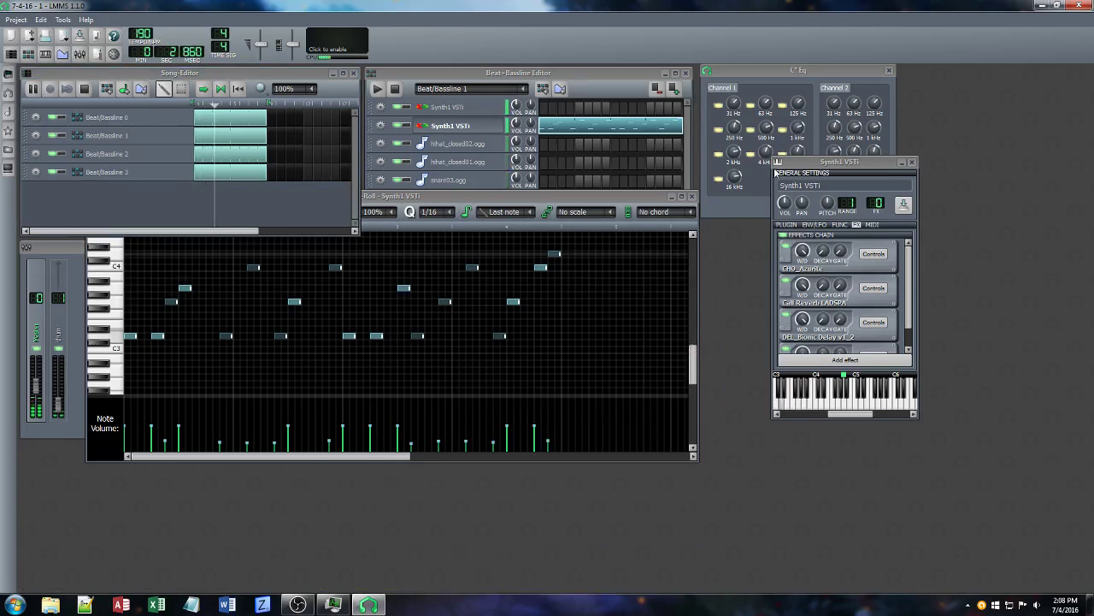
left_click(889, 71)
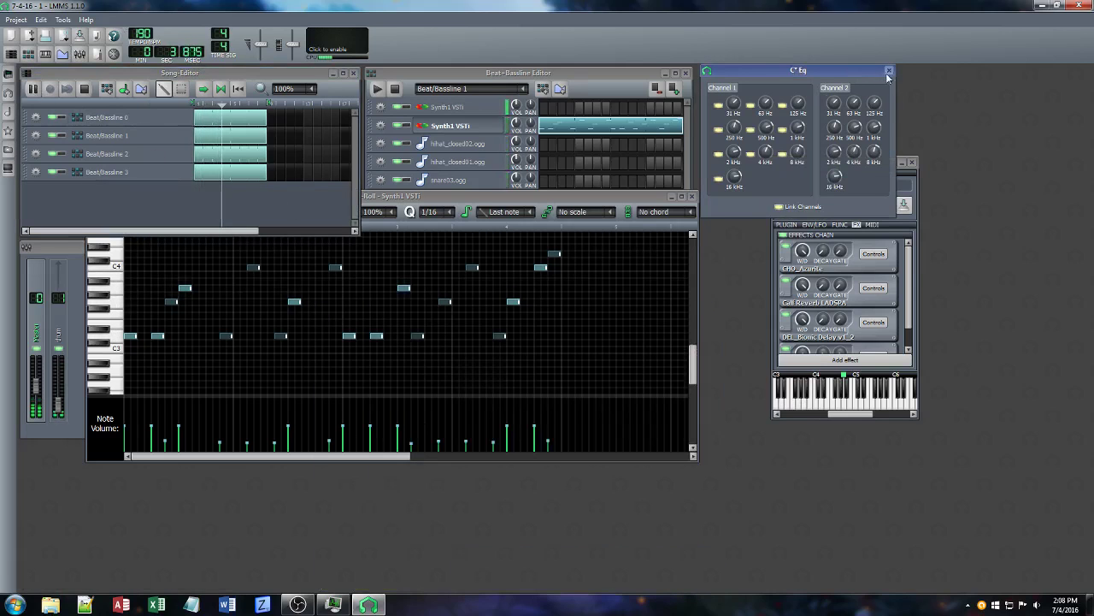
left_click(873, 287)
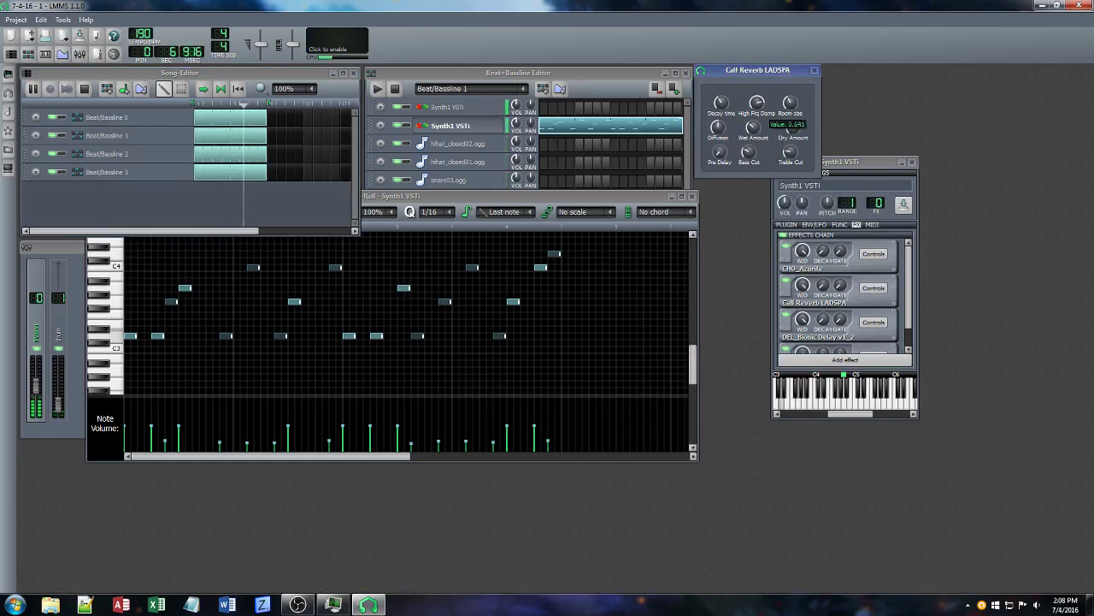
Adjust the Calf Reverb's wet and dry amounts, treble cut to about 9000, and decay time
left_click_drag(792, 126, 790, 128)
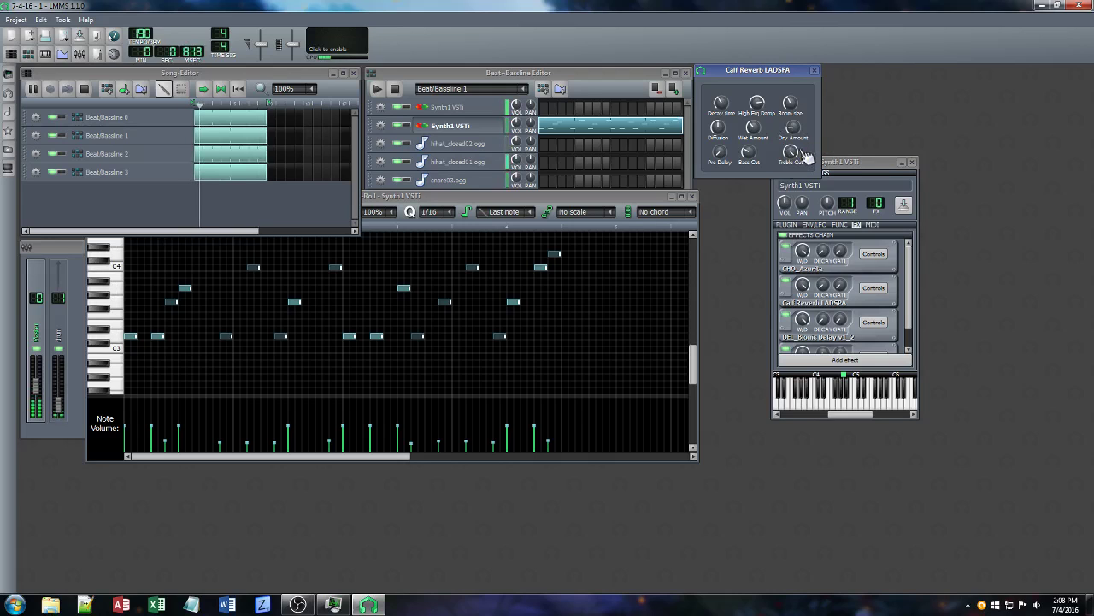
left_click(803, 151)
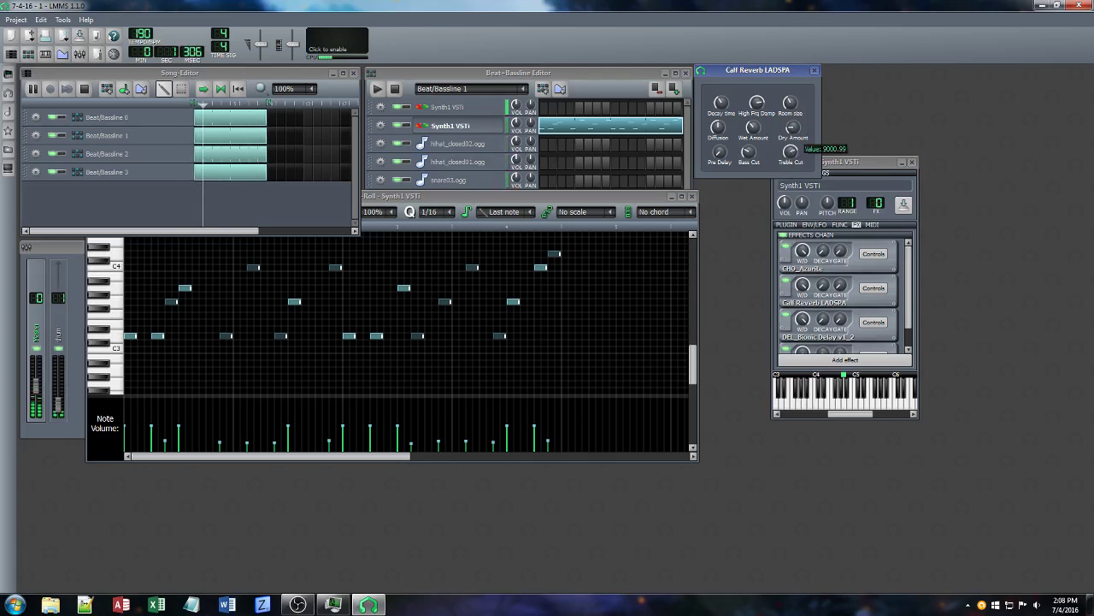
left_click(721, 103)
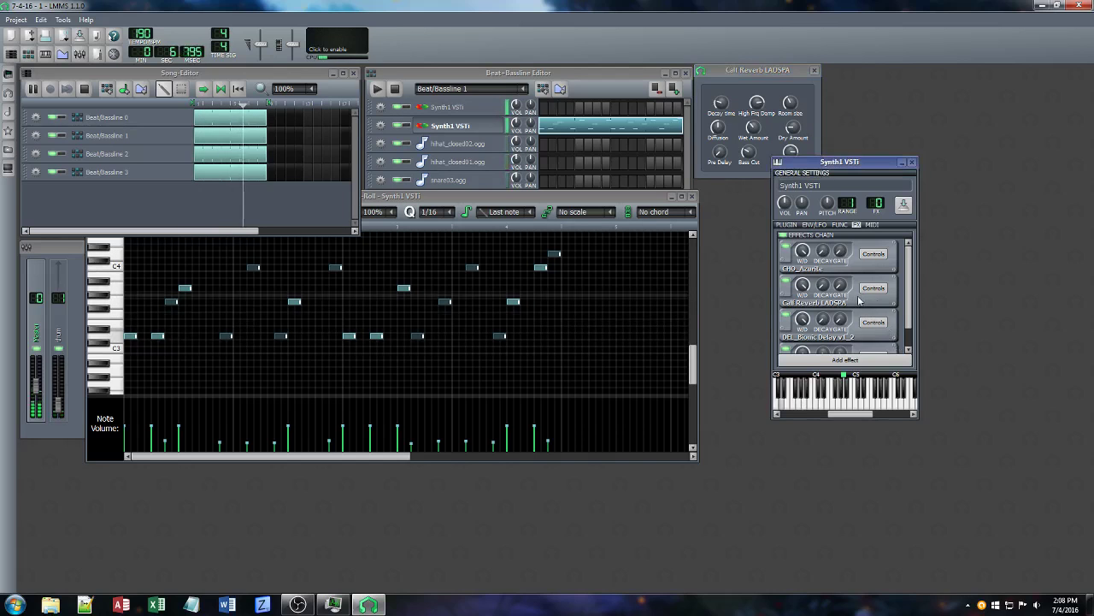
Move the Calf Reverb below Bionic Delay in the effects chain and fine-tune its wet amount, high-frequency damping and treble cut
right_click(820, 299)
left_click(855, 336)
scroll(893, 303, "down", 1)
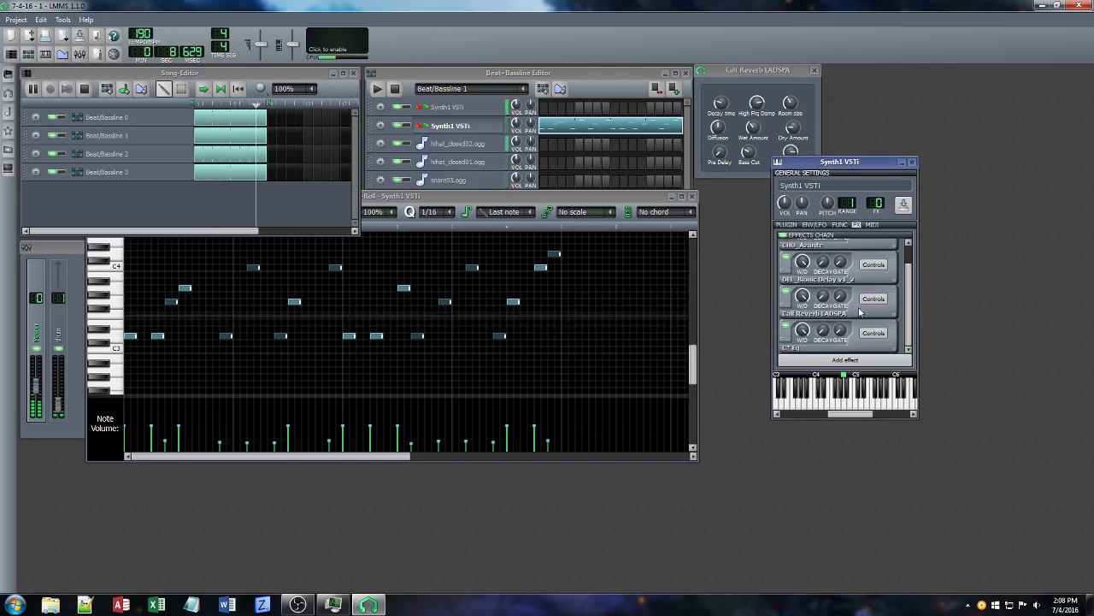
mouse_move(755, 127)
left_mouse_down()
mouse_move(755, 137)
mouse_move(759, 128)
left_mouse_up()
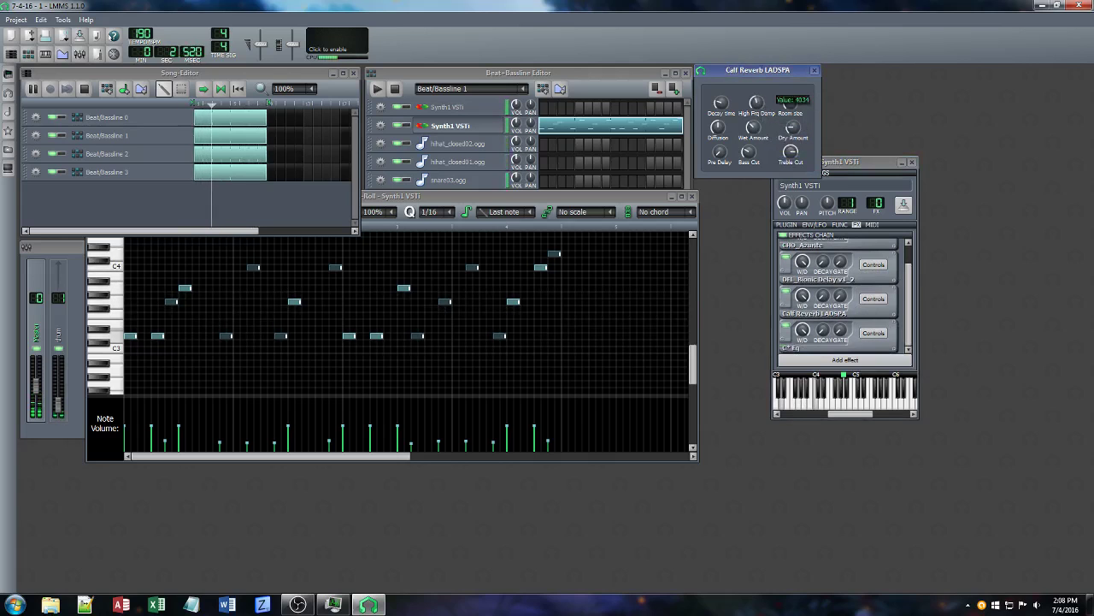
left_click(790, 152)
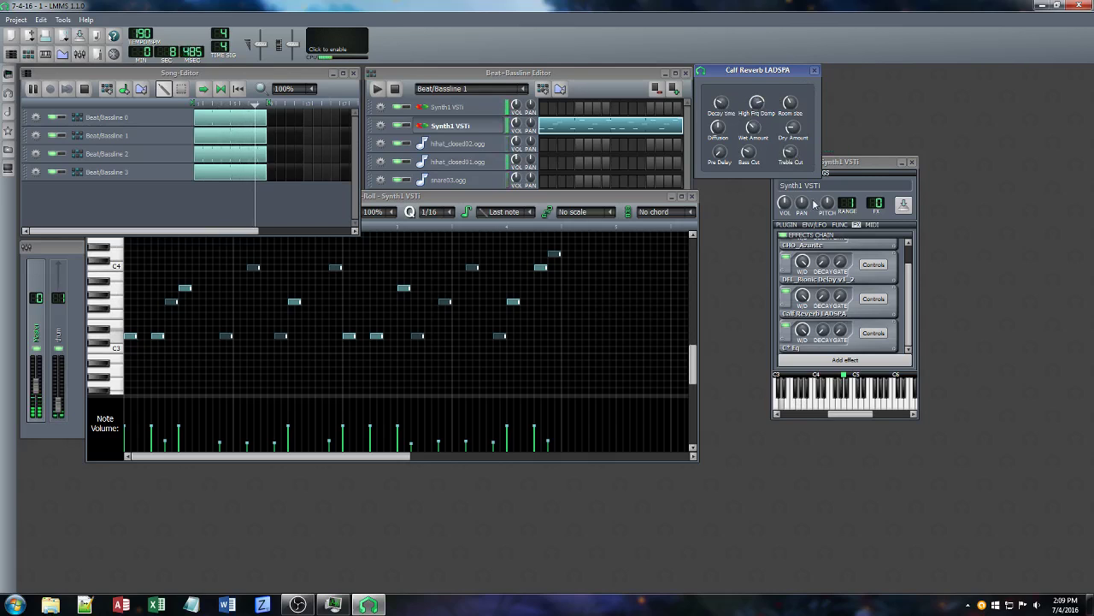
Show Beat/Bassline 2 in the Beat+Bassline Editor and solo its track in the Song-Editor
left_click(498, 77)
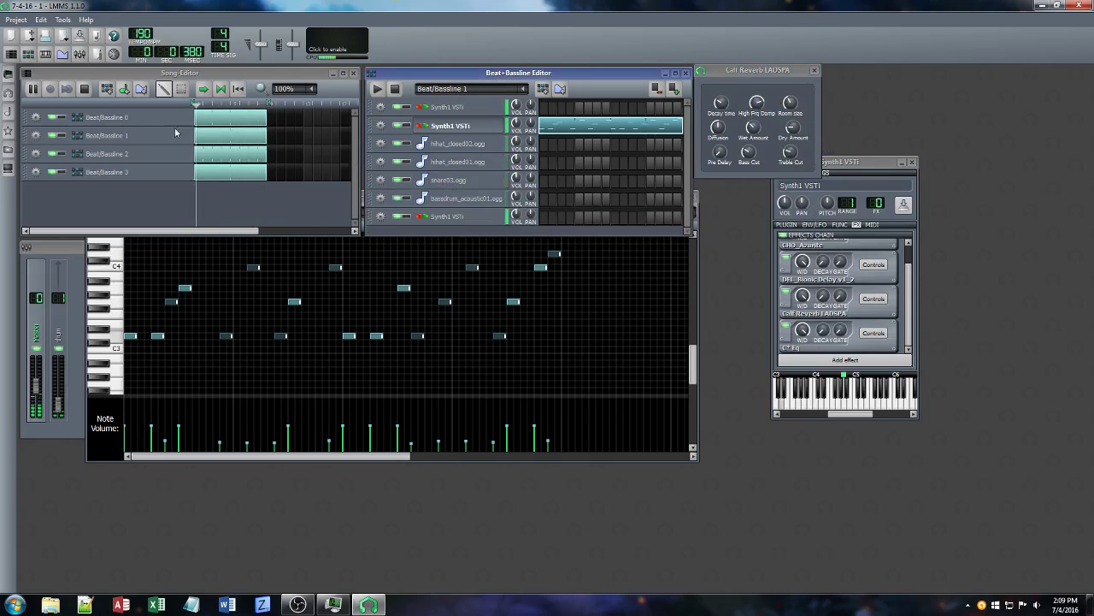
left_click(522, 88)
left_click(444, 130)
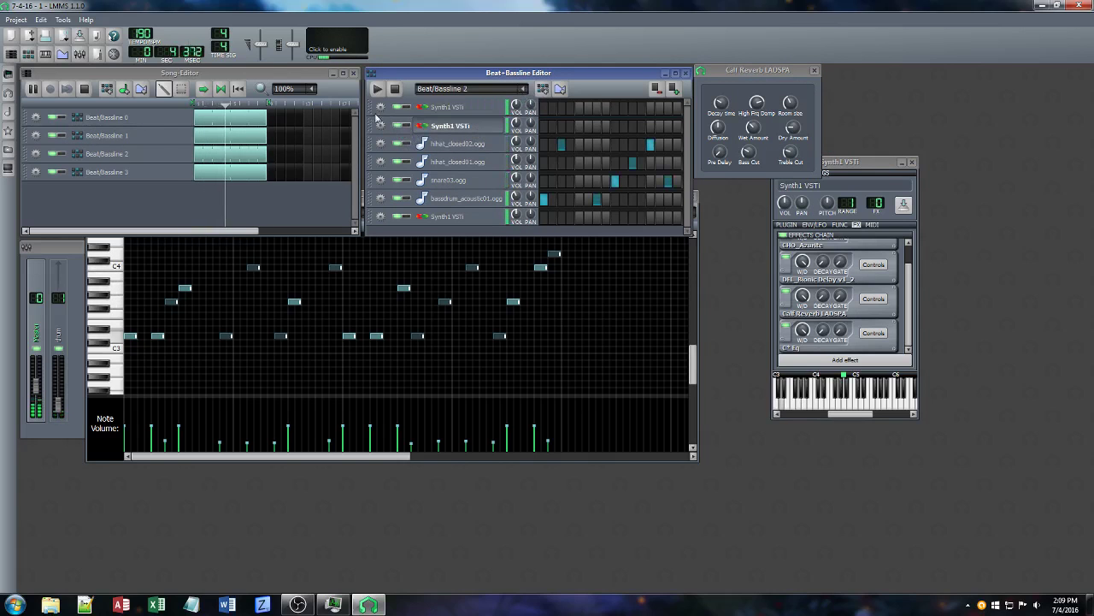
left_click(61, 154)
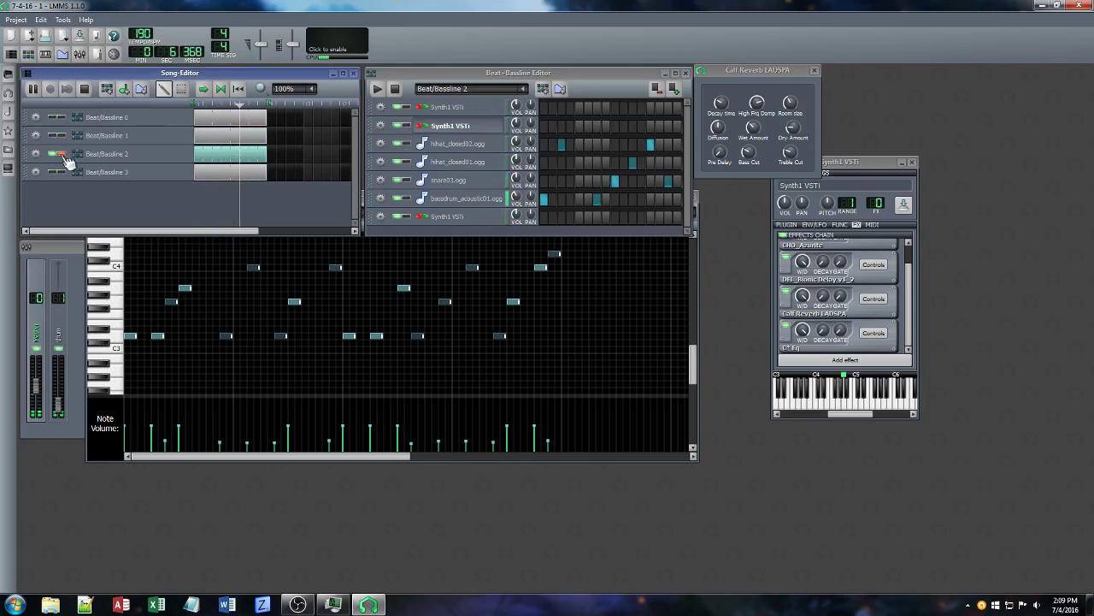
Open FX channel 1 in the FX-Mixer, adjust Face Bender's wet level, and raise the Density compressor's wet level
key("F9")
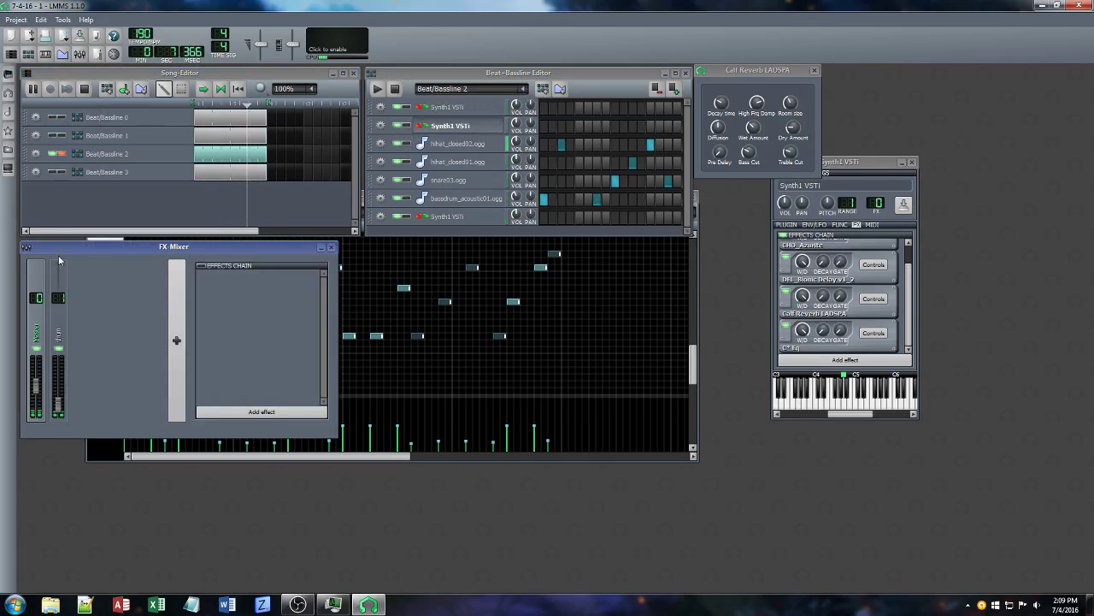
left_click(75, 336)
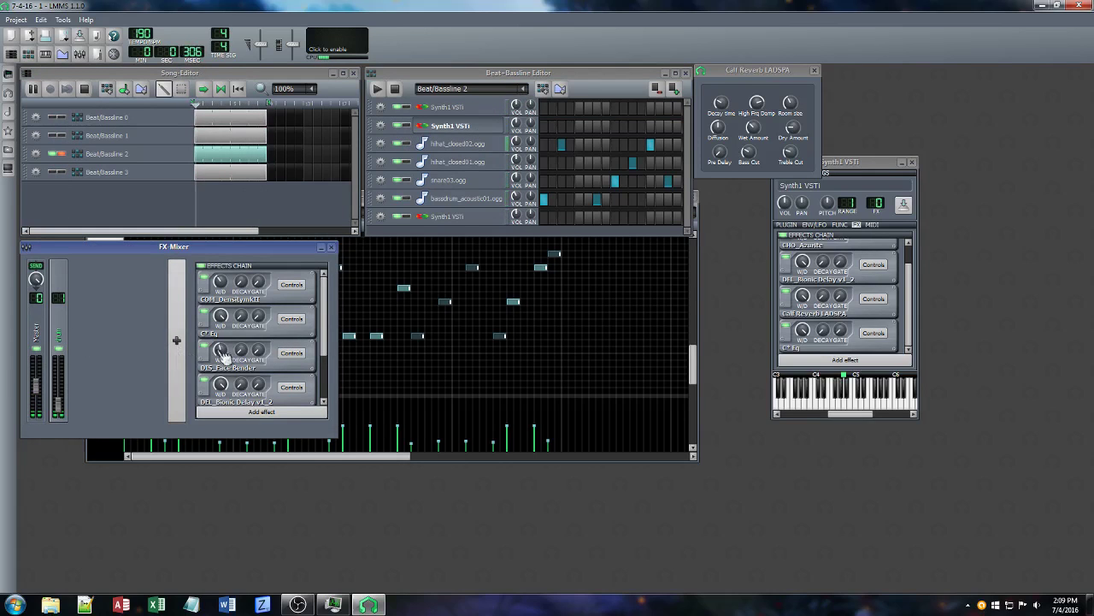
left_click_drag(222, 351, 223, 335)
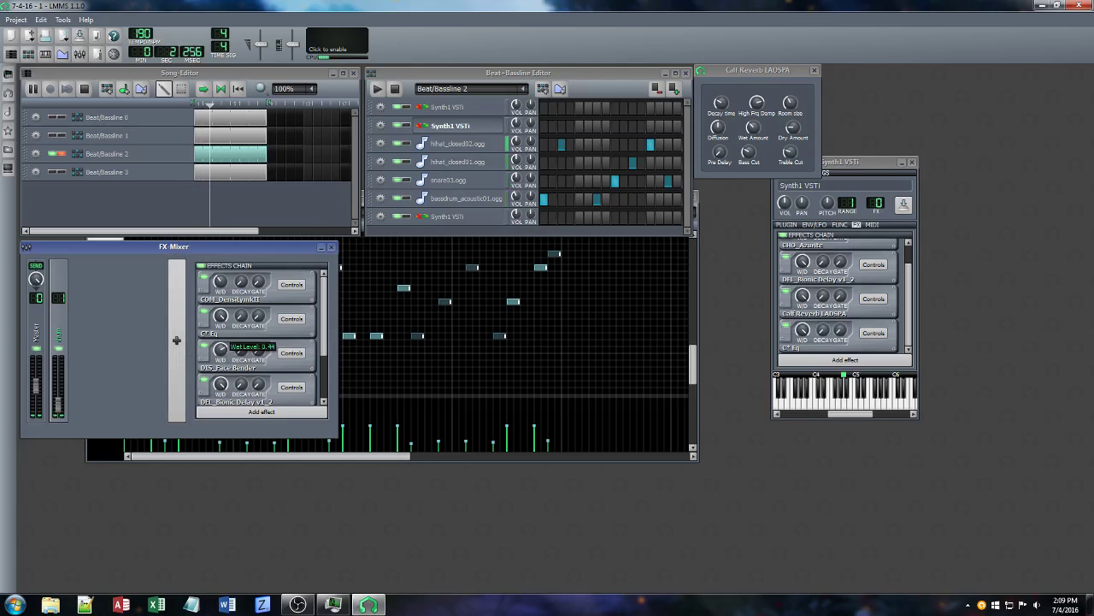
mouse_move(221, 284)
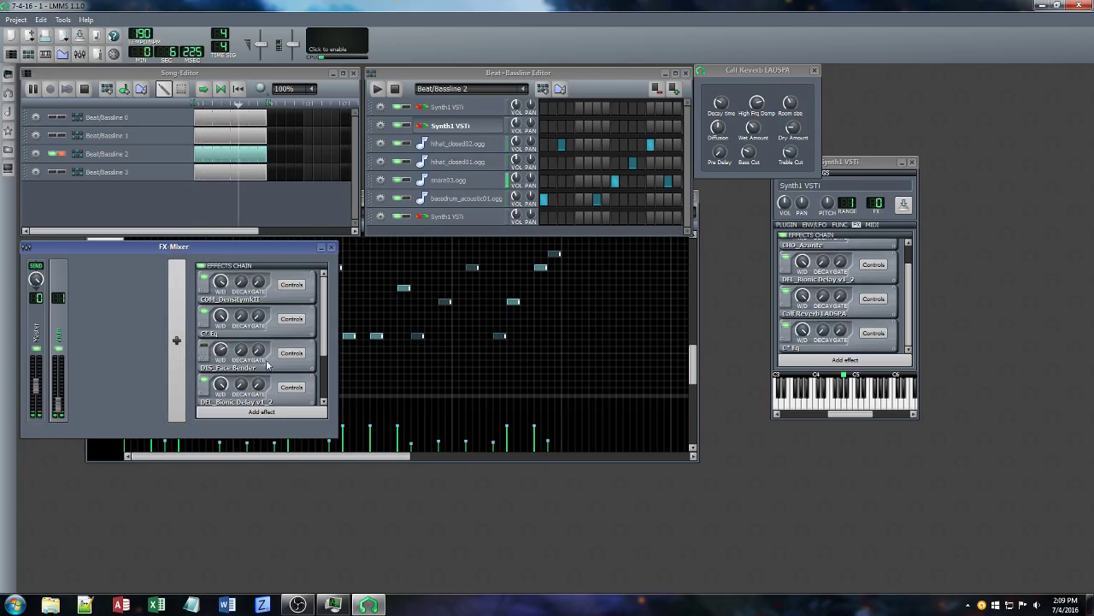
Remove the Face Bender from FX channel 1 and raise the wet levels of its Calf Reverb and Azurite
right_click(297, 367)
left_click(330, 417)
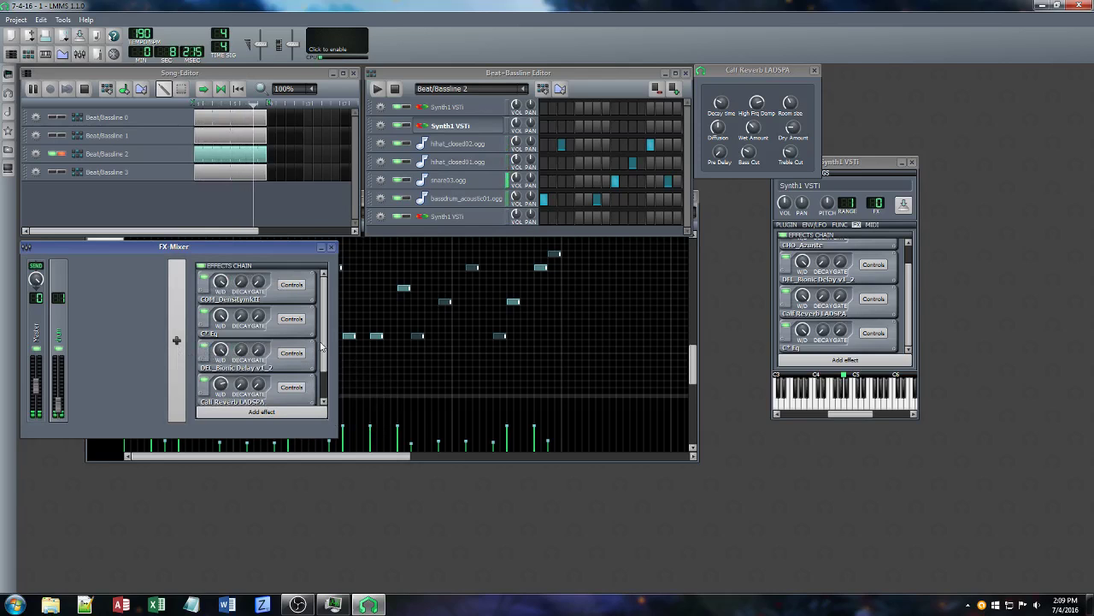
scroll(323, 346, "down", 1)
mouse_move(220, 347)
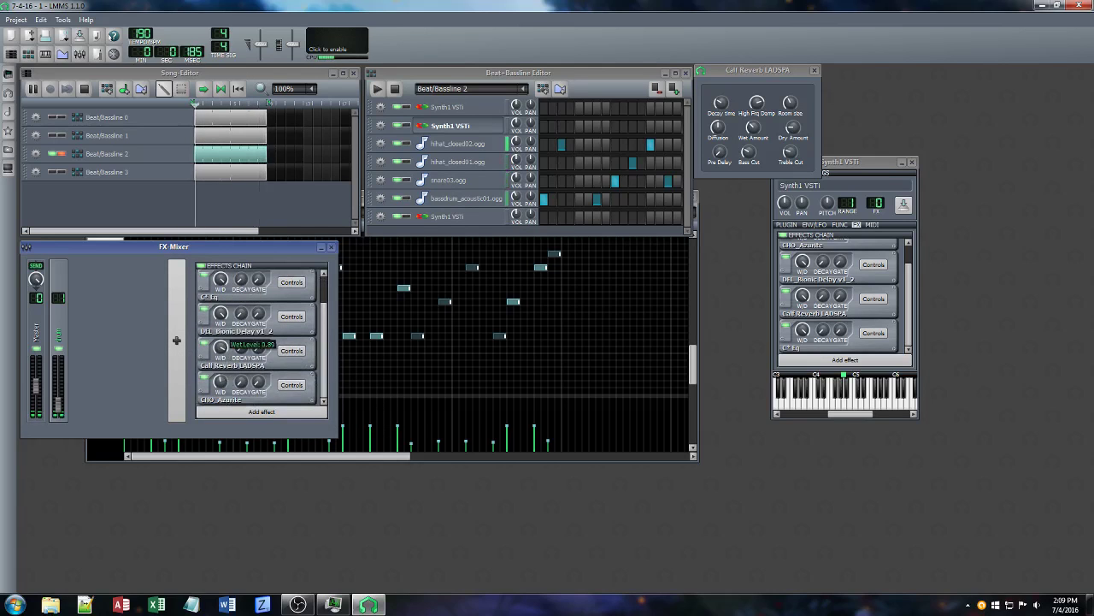
mouse_move(220, 382)
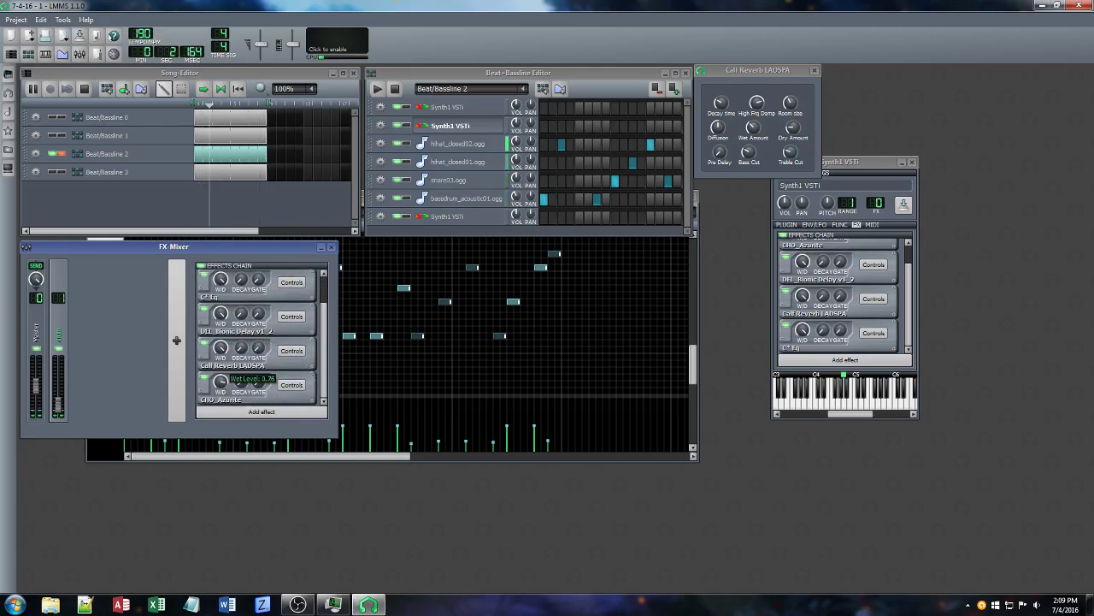
Reorder FX channel 1's effects so Azurite comes before Bionic Delay, followed by C* Eq and Calf Reverb
right_click(295, 401)
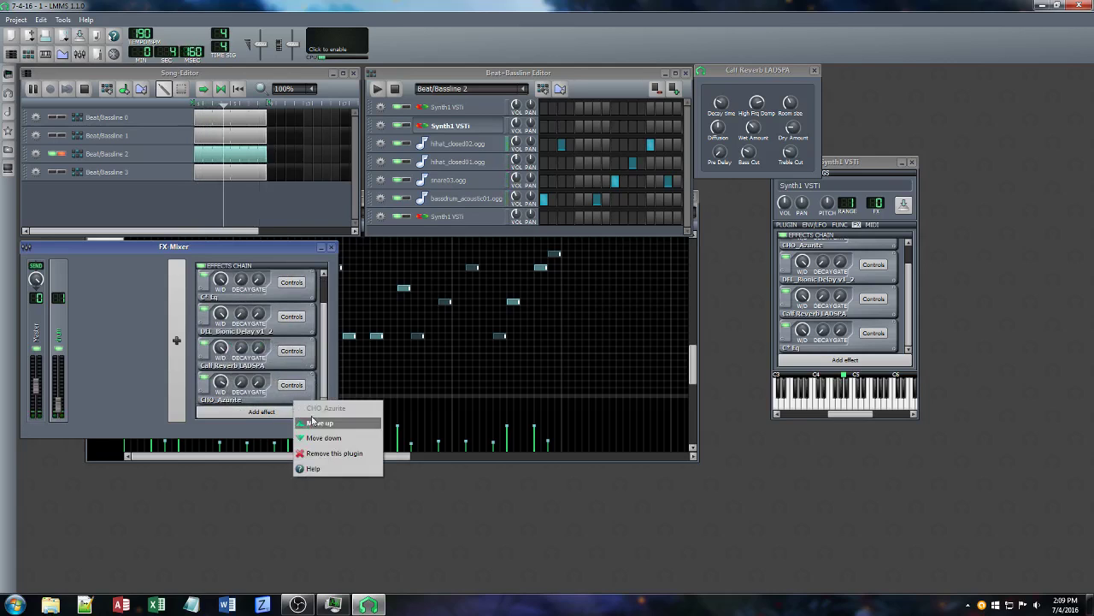
left_click(316, 422)
right_click(276, 376)
left_click(295, 387)
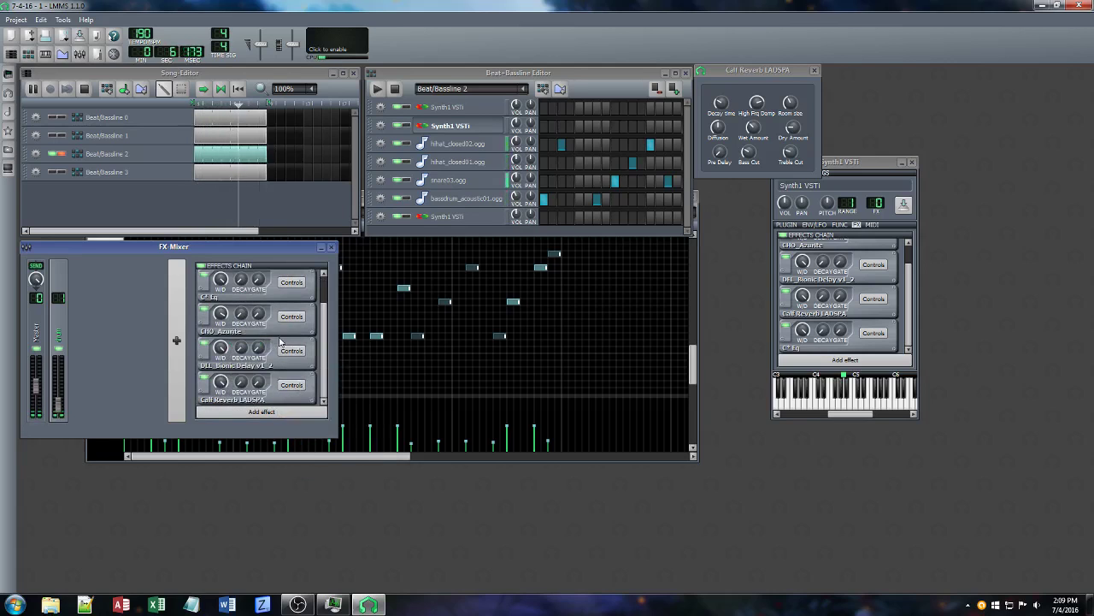
right_click(274, 298)
left_click(291, 310)
right_click(274, 336)
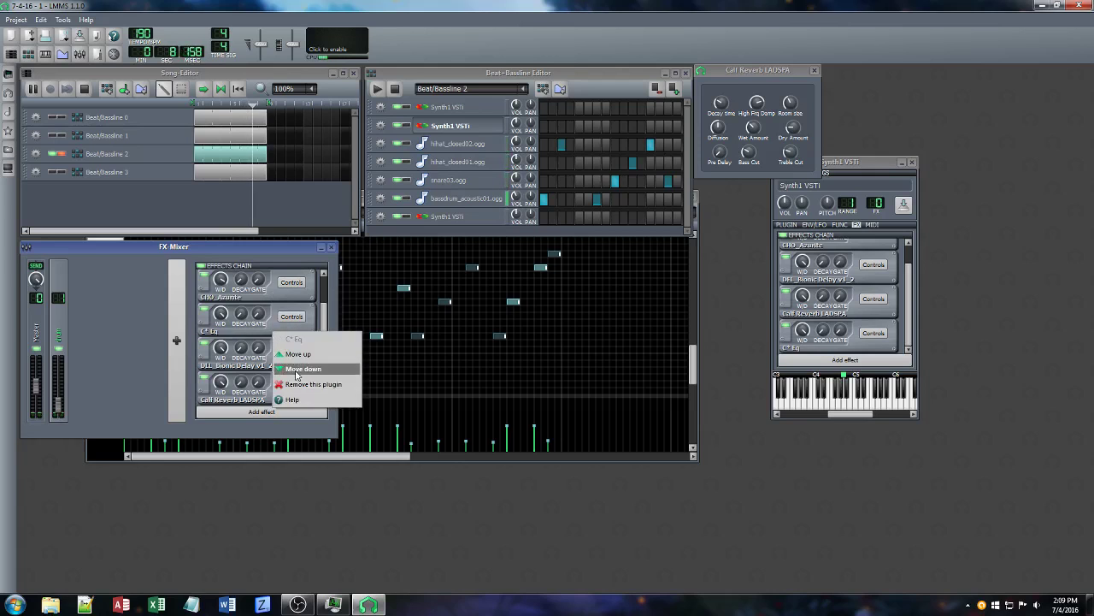
left_click(280, 368)
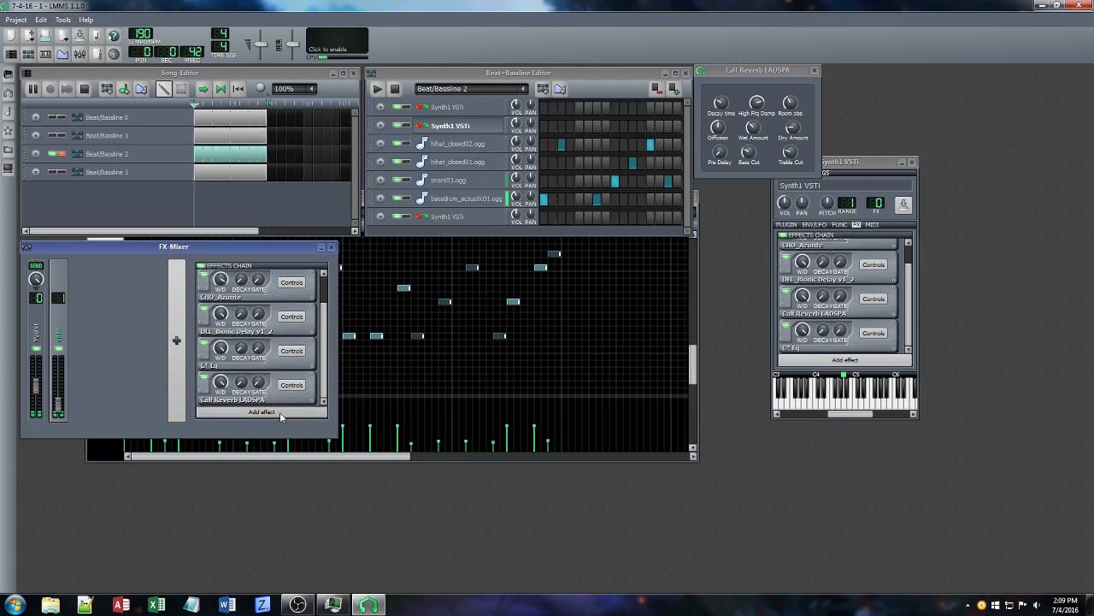
Open FX channel 1's Bionic Delay and try several levels, ending with feedback at 37 and mix at 46
left_click(291, 317)
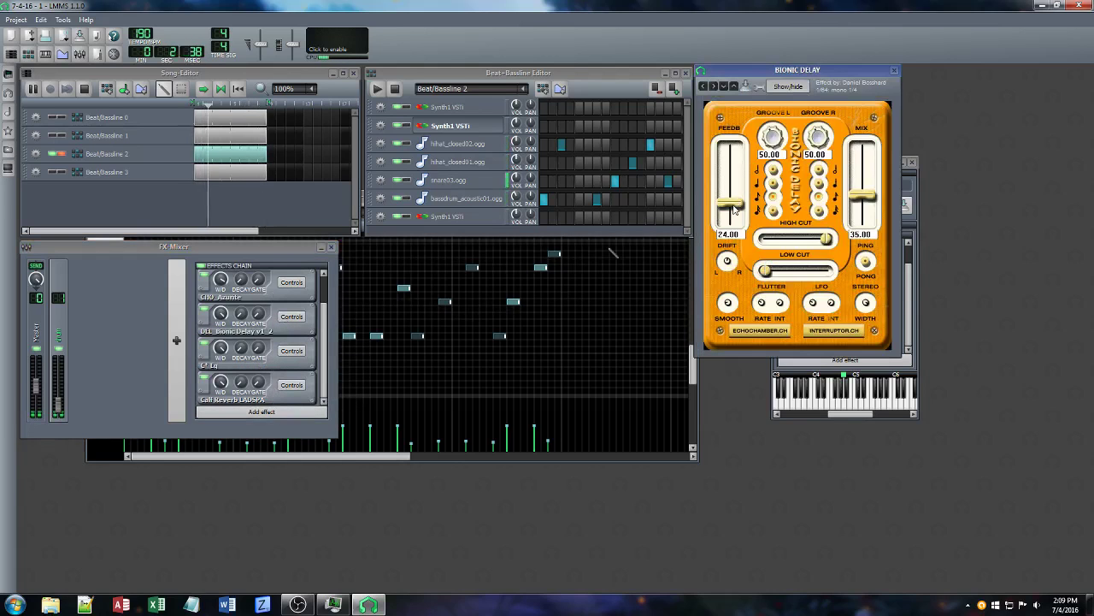
left_click_drag(734, 209, 735, 190)
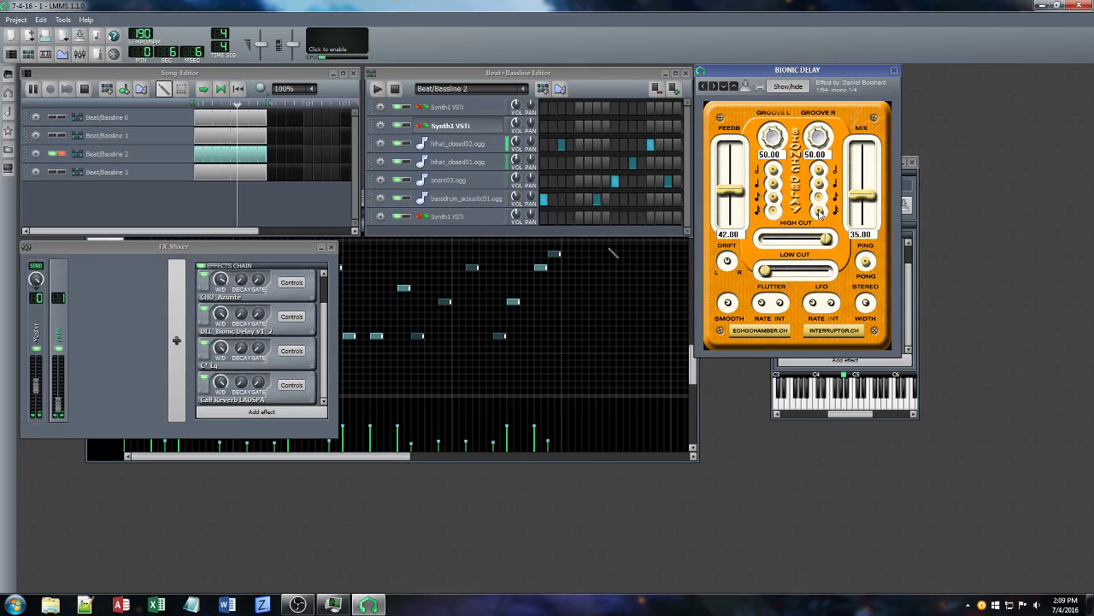
left_click_drag(732, 192, 746, 229)
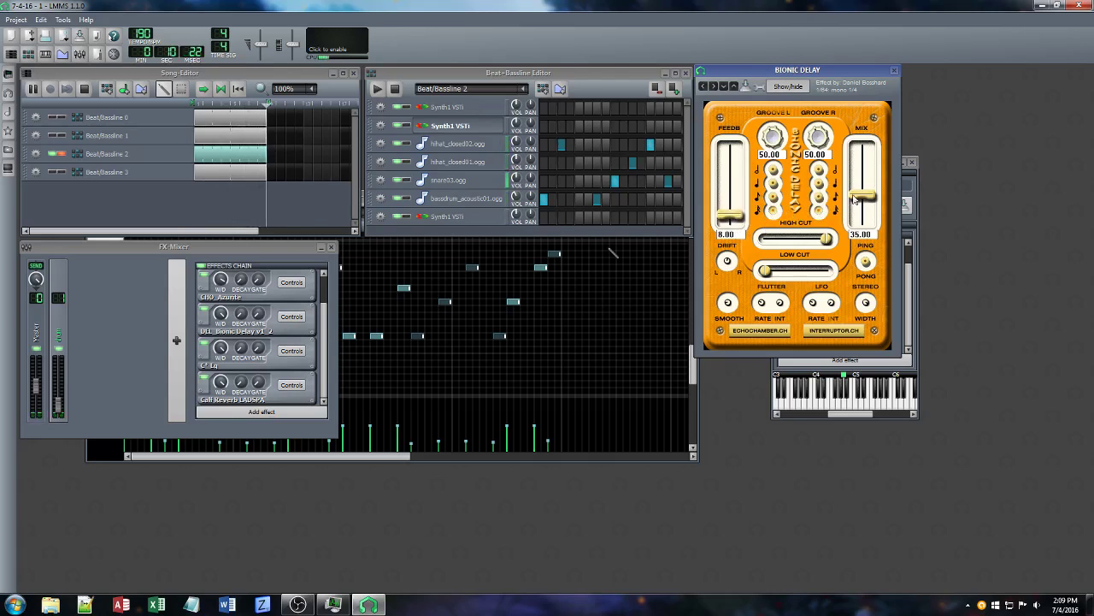
left_click_drag(859, 198, 867, 188)
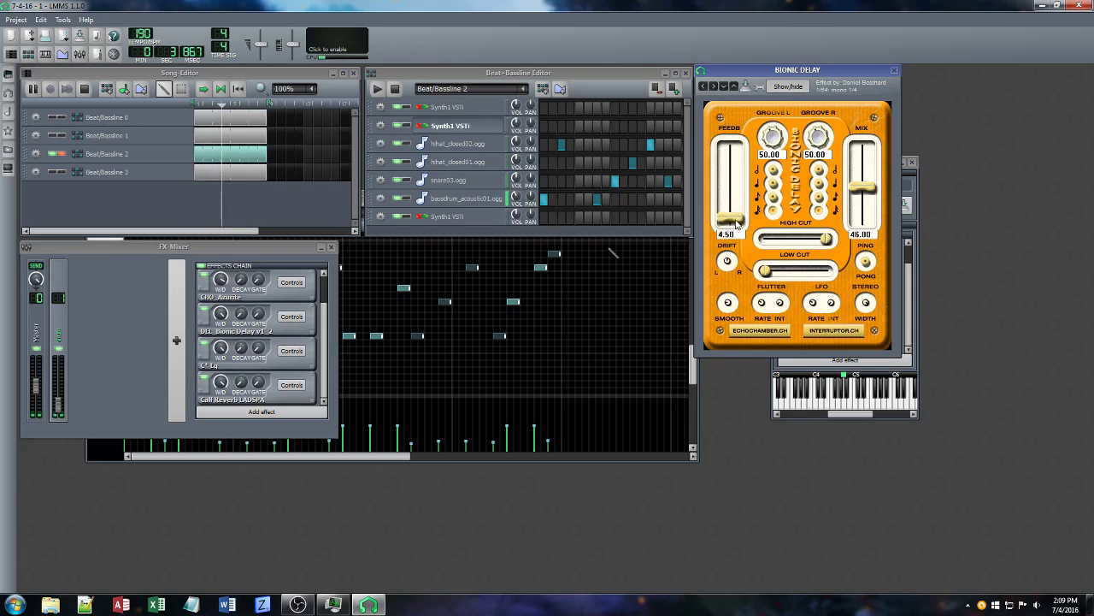
left_click_drag(732, 220, 731, 196)
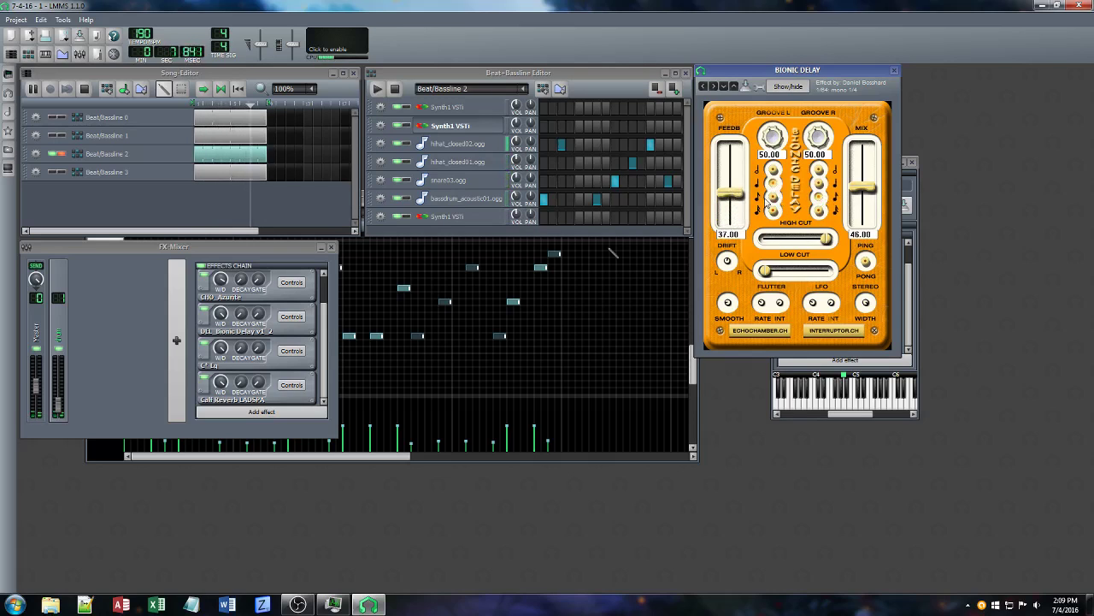
Set both Bionic Delay grooves to 75, feedback to 23.5 and mix to 7
left_click_drag(765, 144, 778, 28)
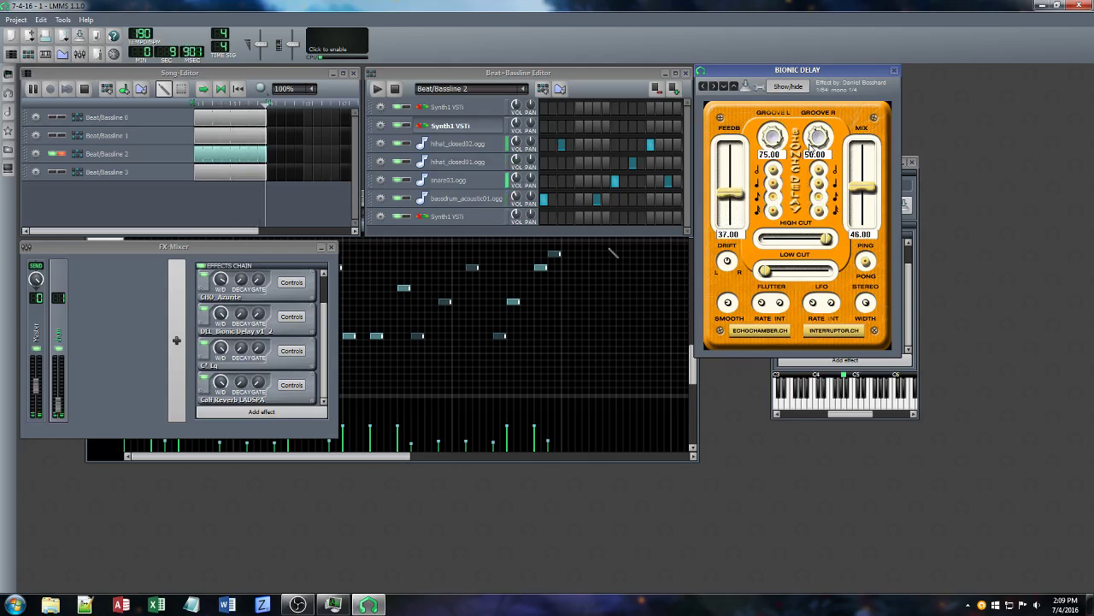
left_click_drag(730, 197, 737, 222)
left_click_drag(865, 193, 870, 236)
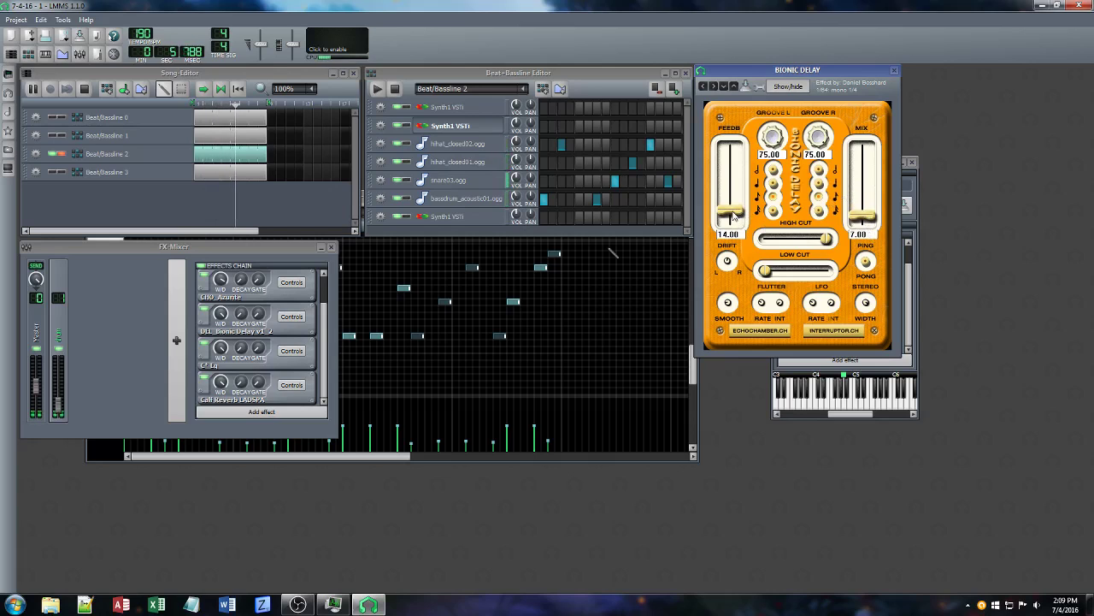
left_click_drag(733, 213, 733, 205)
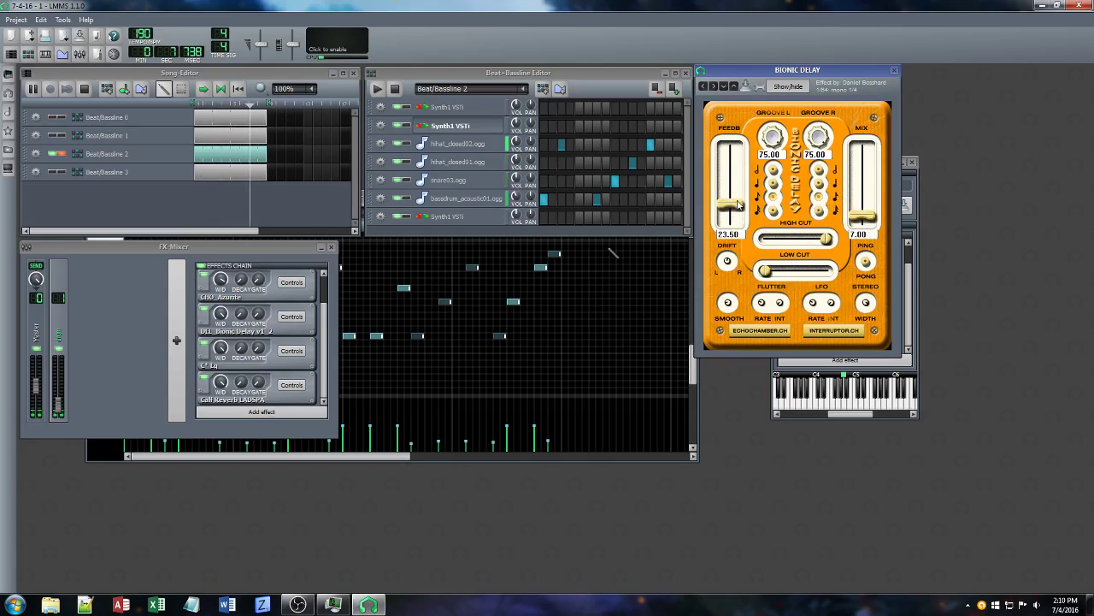
Add a C* Eq to FX channel 1 and adjust its 2 kHz and 4 kHz bands
left_click(260, 411)
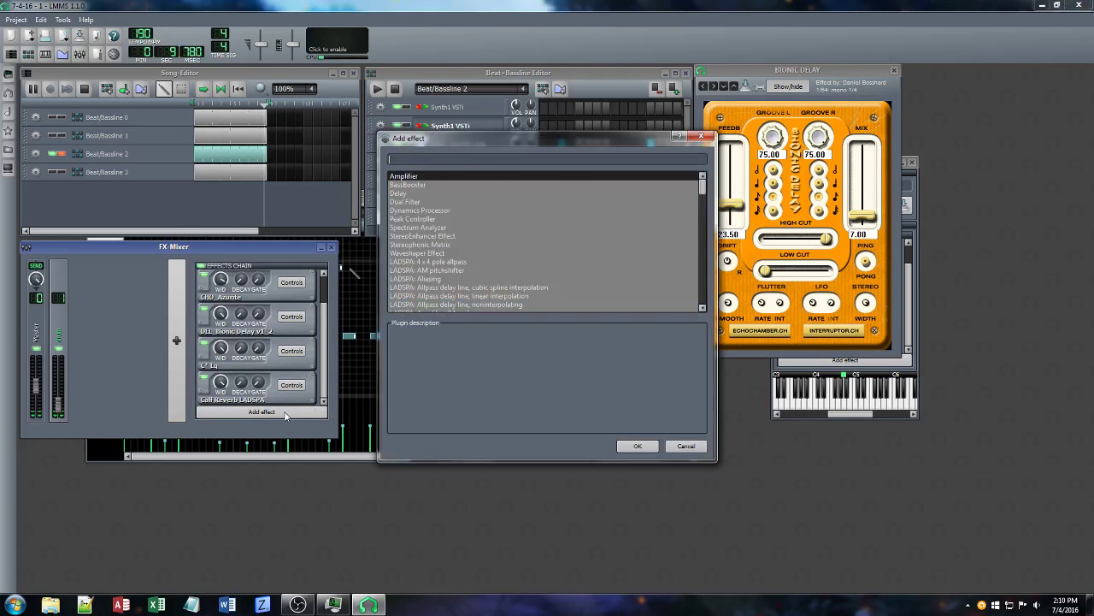
type("eq")
left_click(637, 447)
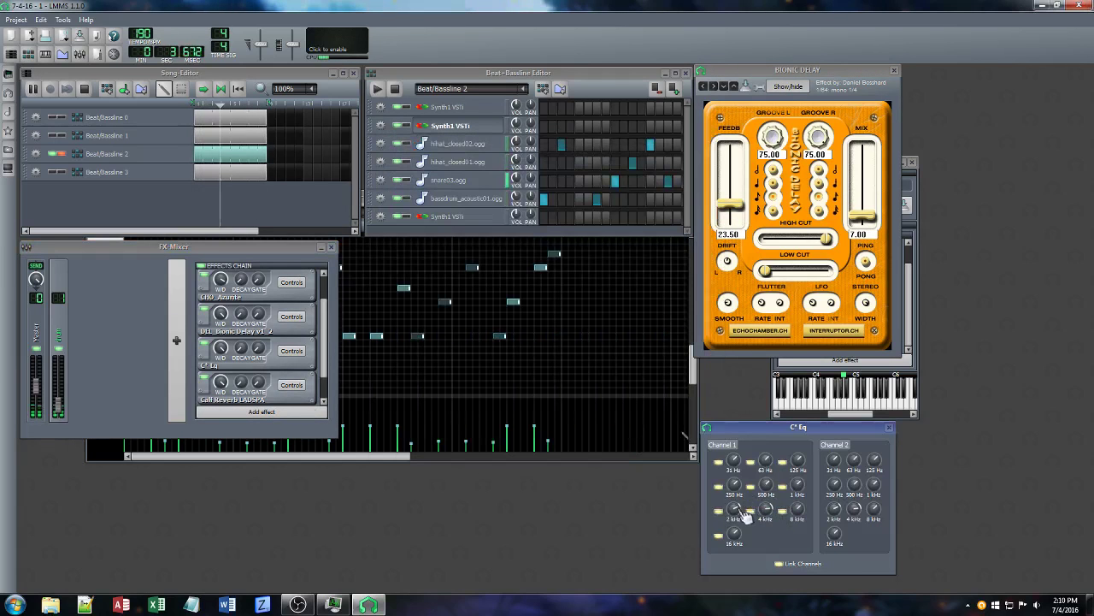
Bring all Beat/Bassline tracks back into the mix, adjust the C* Eq's 8 kHz, 125 Hz and 250 Hz bands, and close it
left_click(62, 154)
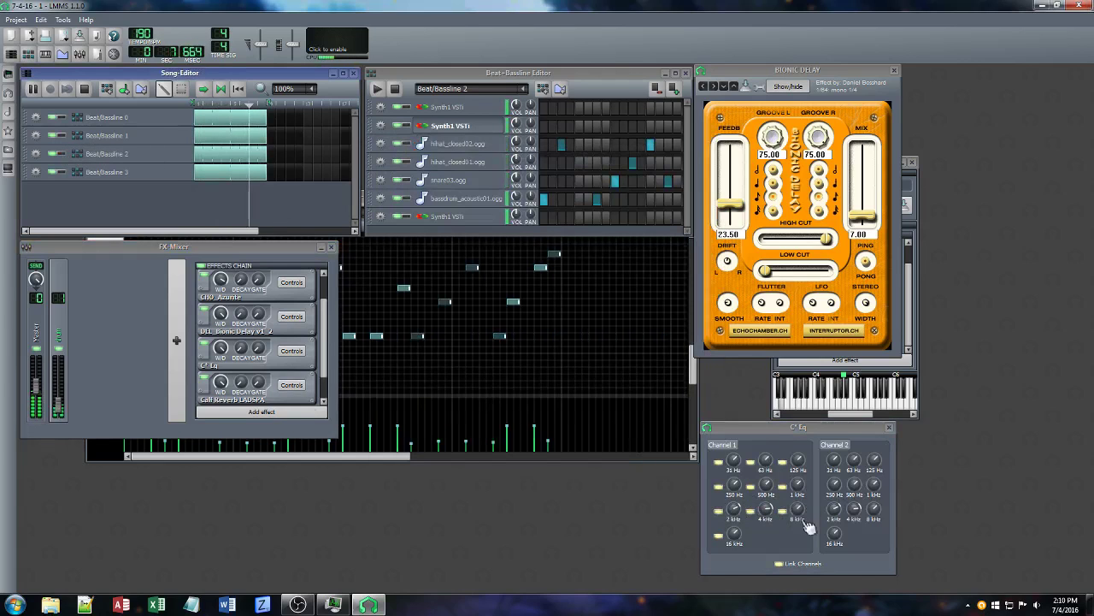
left_click_drag(798, 510, 798, 506)
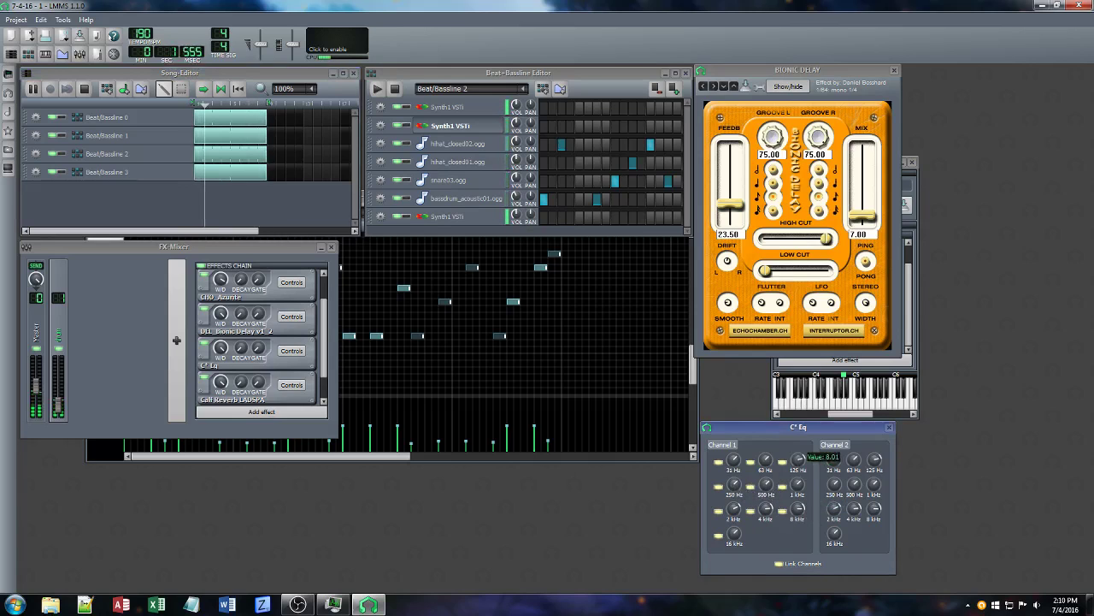
left_click_drag(798, 465, 798, 462)
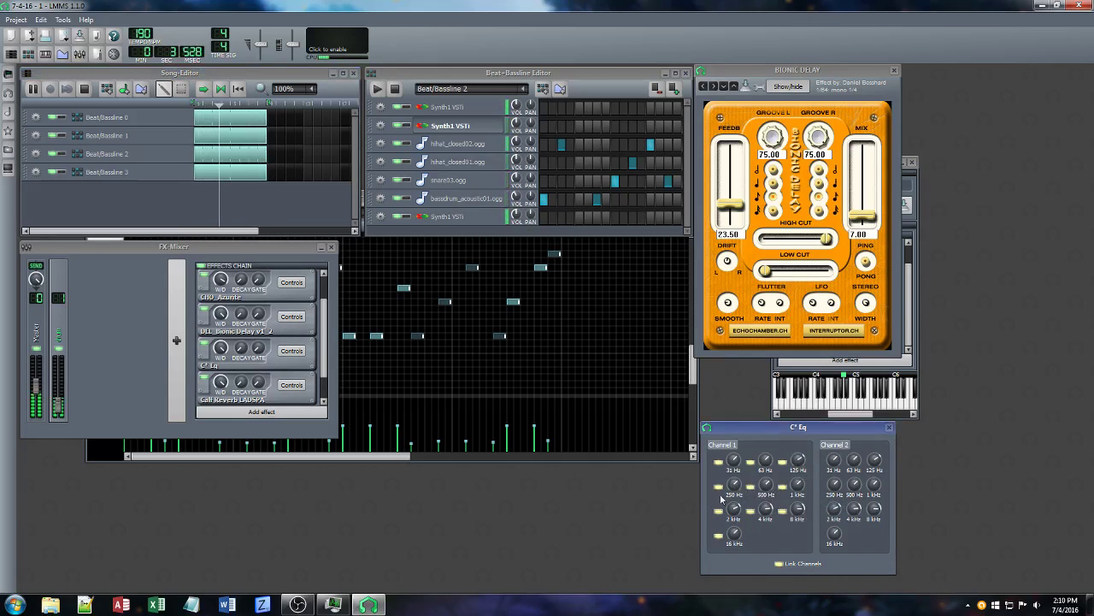
left_click_drag(733, 484, 734, 478)
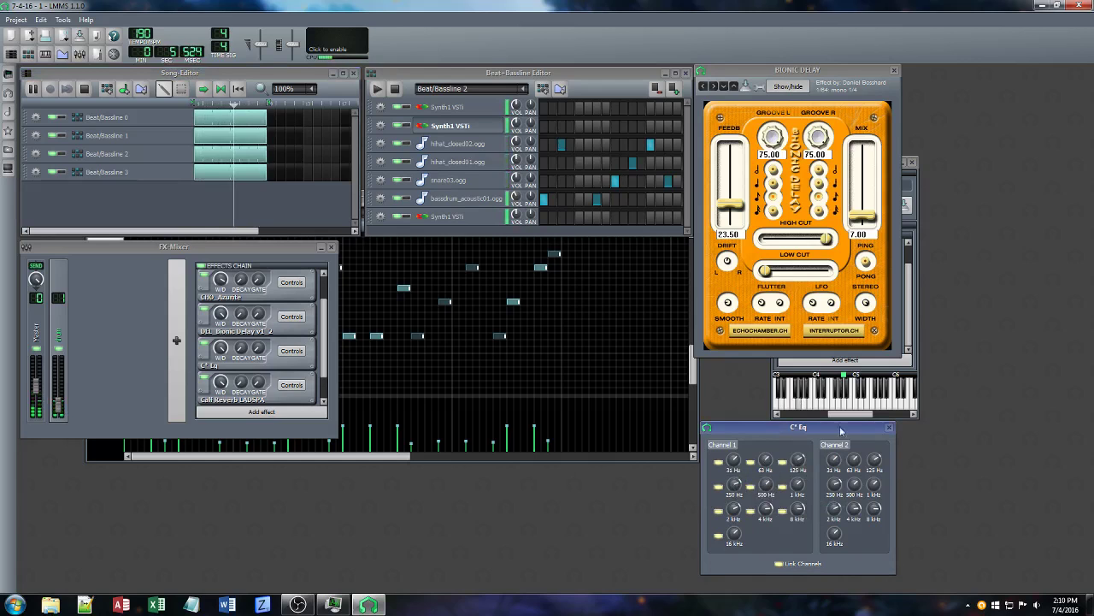
left_click(889, 427)
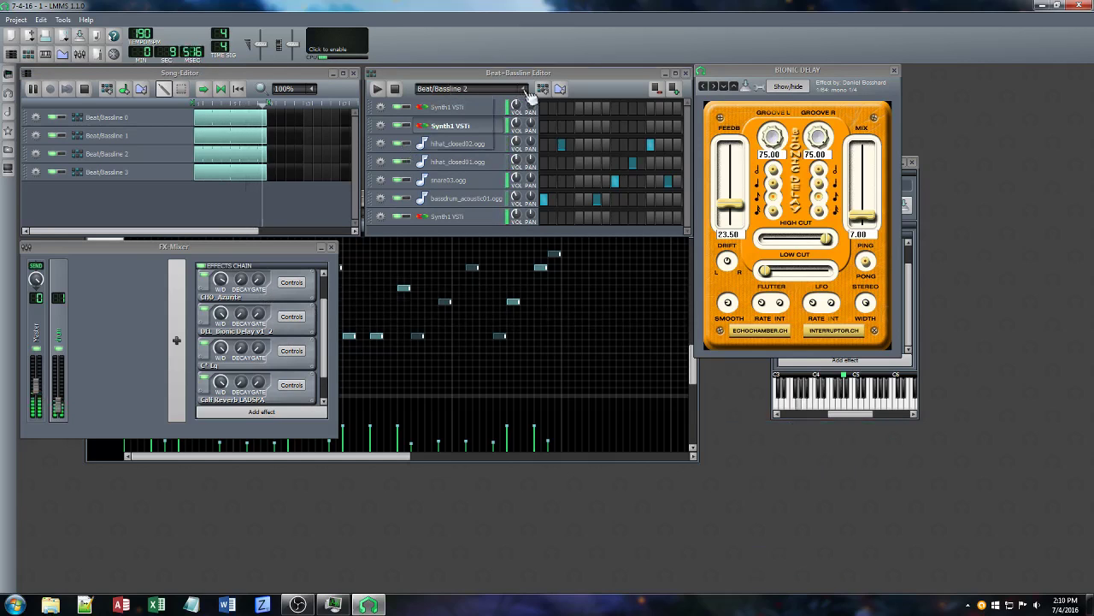
Switch to Beat/Bassline 3, lower the filter saturation in its last track's Synth1, and stop playback
left_click(506, 89)
left_click(478, 145)
left_click(448, 217)
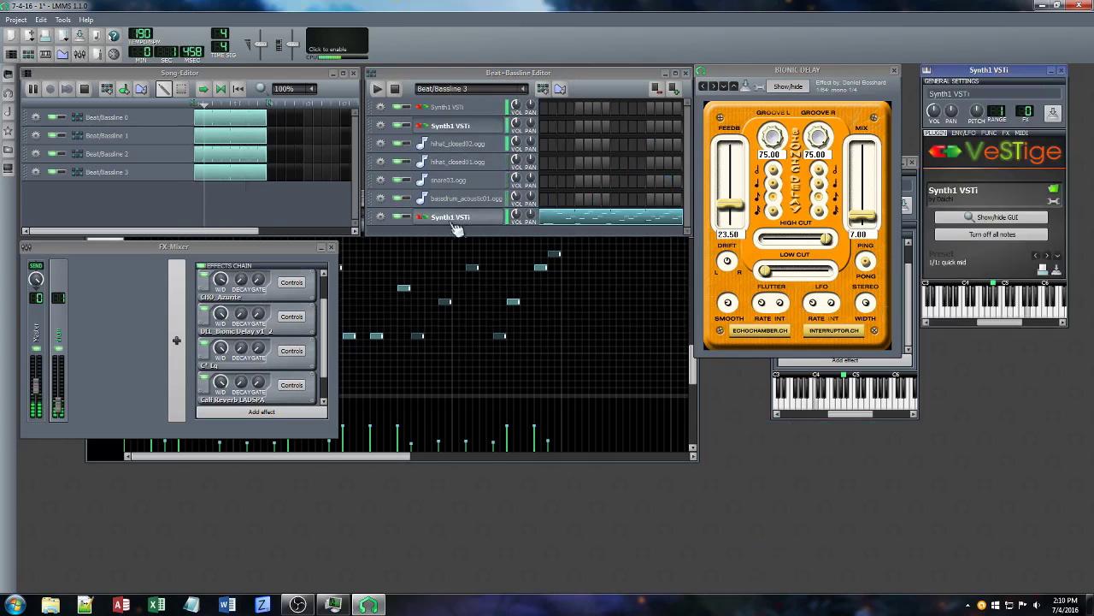
left_click(992, 218)
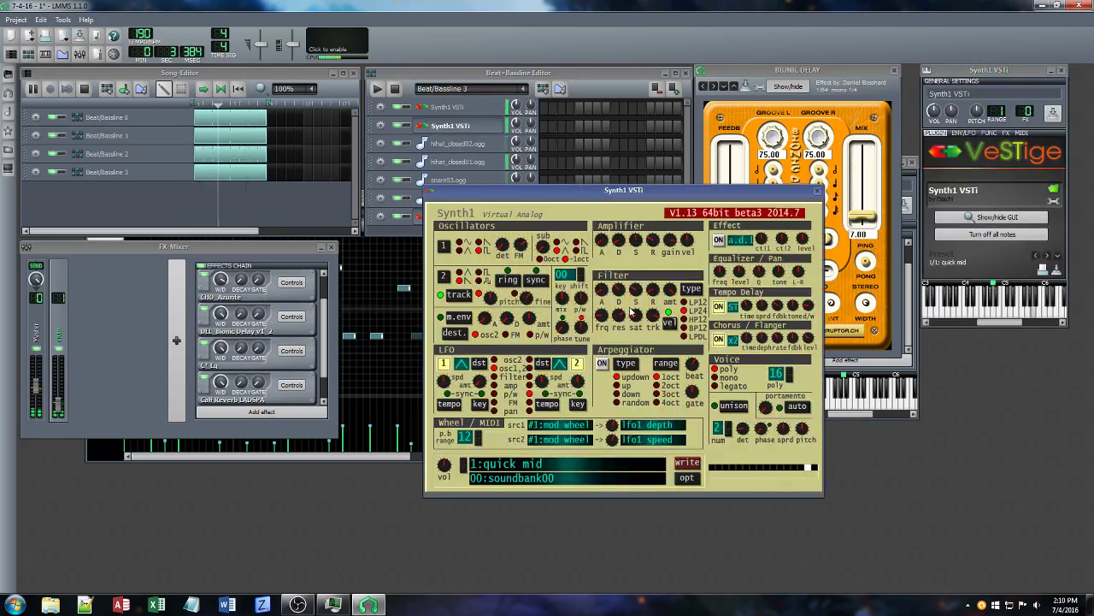
left_click_drag(633, 316, 633, 353)
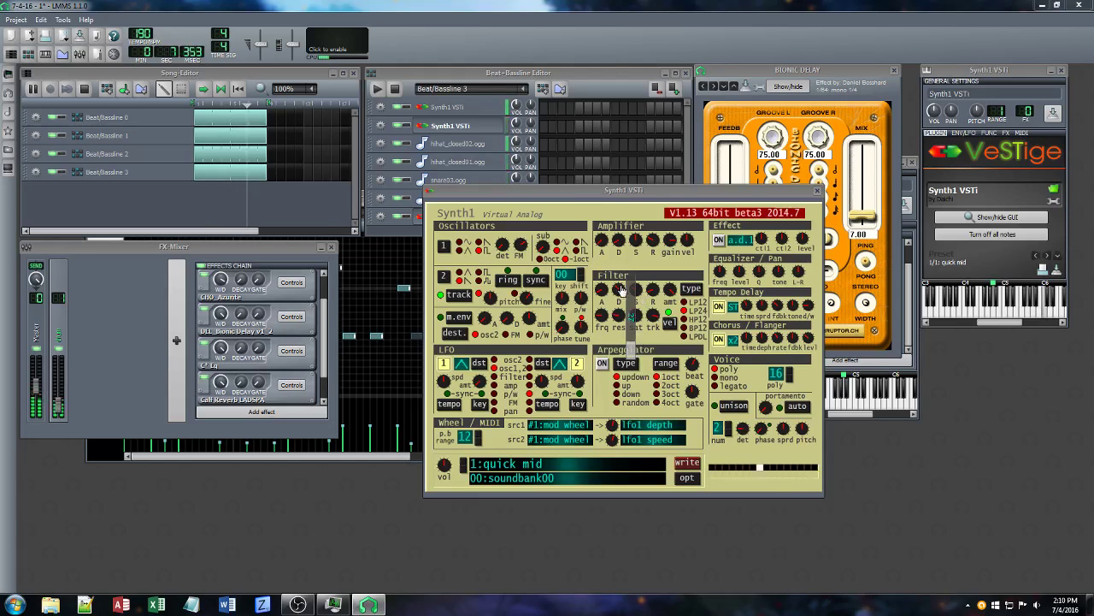
left_click(394, 90)
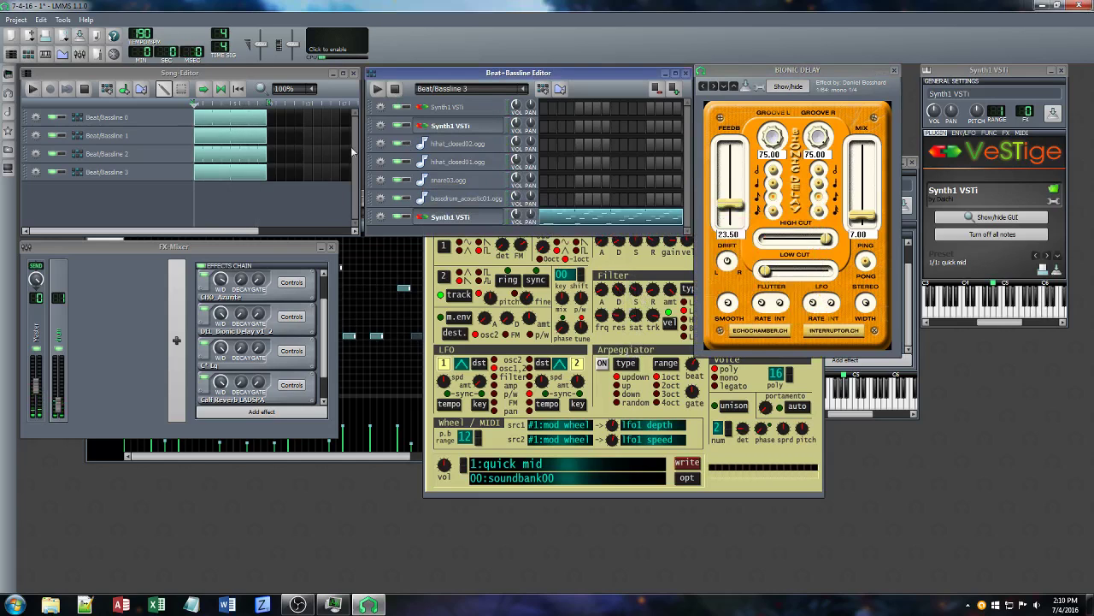
Save the project and close the Synth1, Bionic Delay and FX-Mixer windows
key("ctrl+s")
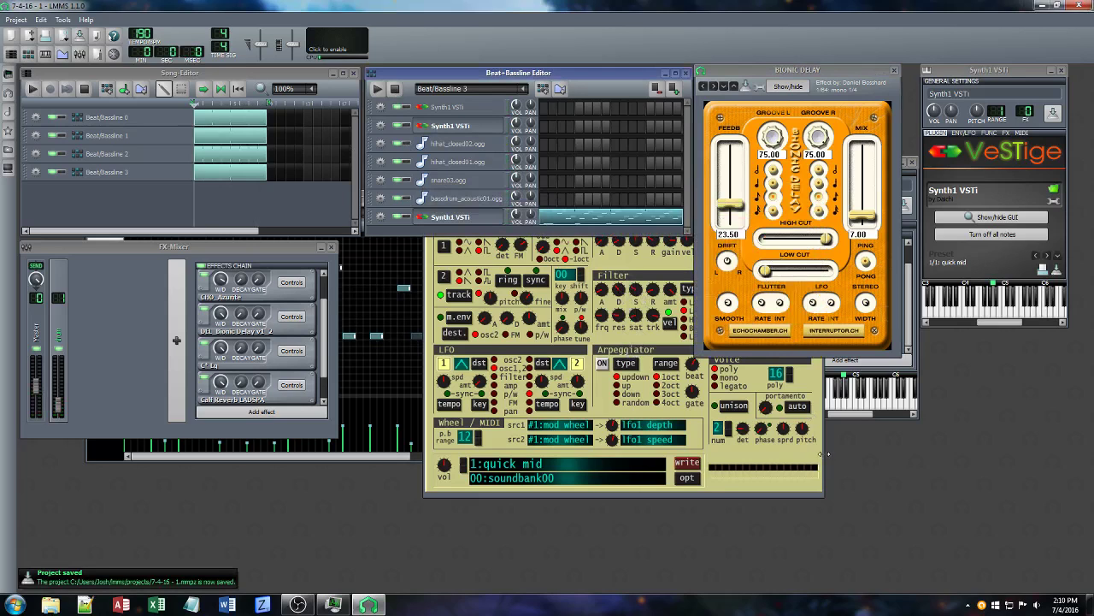
left_click(822, 454)
left_click(817, 189)
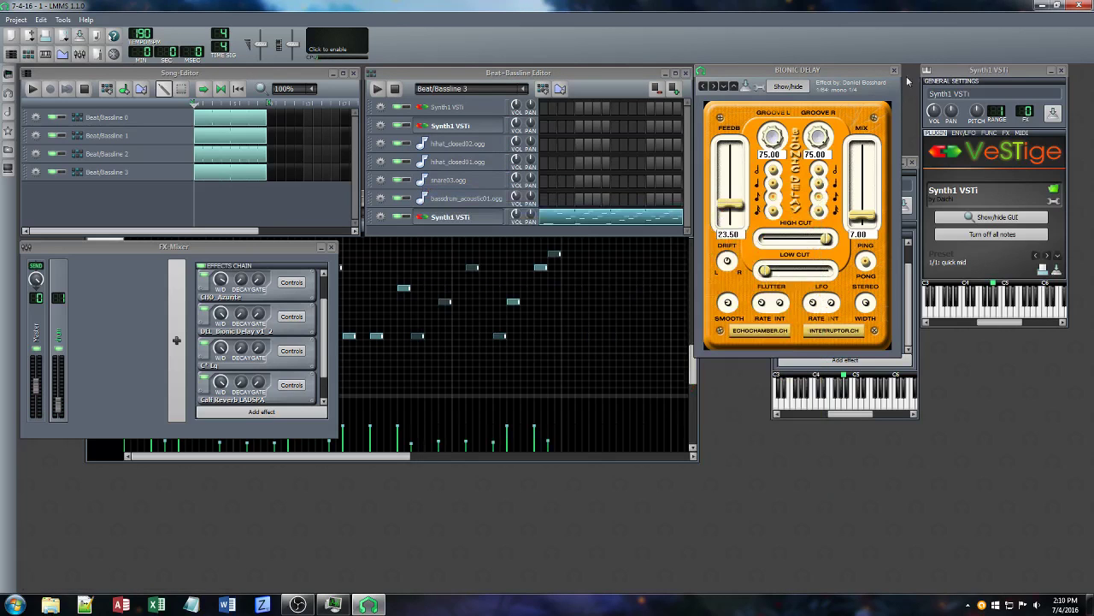
left_click(893, 71)
left_click(814, 71)
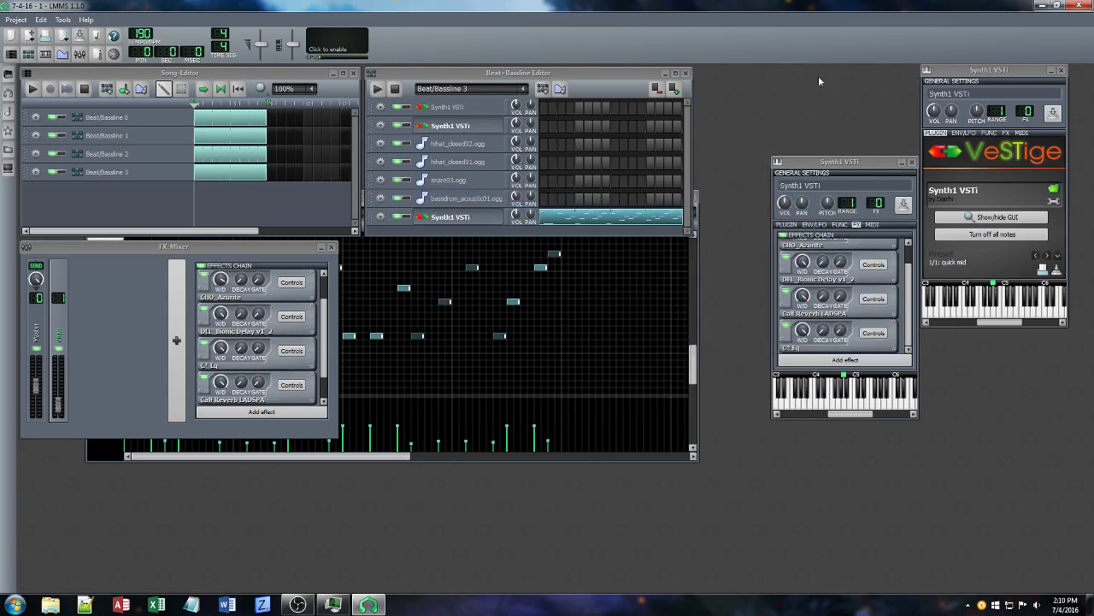
left_click(879, 164)
left_click(913, 162)
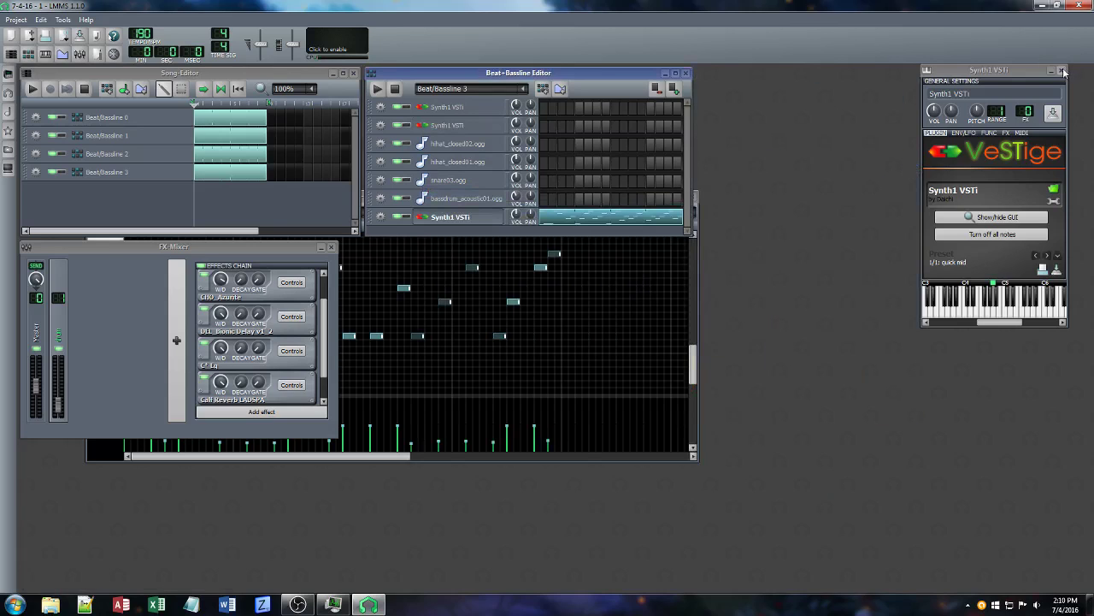
left_click(1062, 71)
left_click(331, 247)
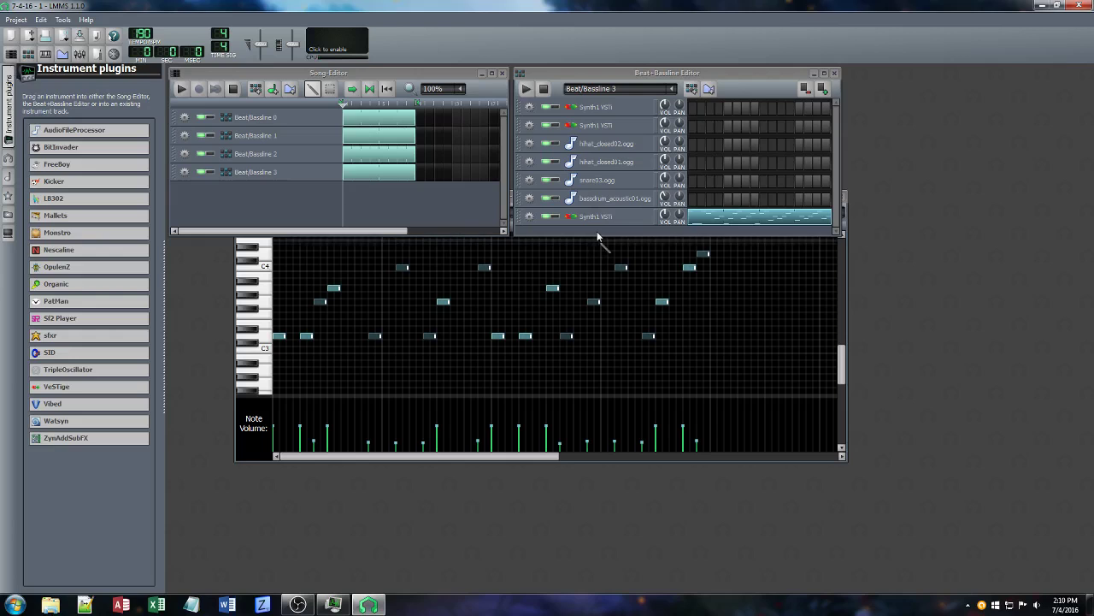
Enlarge the Beat+Bassline Editor, add a VeSTige instrument track below the existing tracks, and save the project
left_click_drag(597, 231, 597, 306)
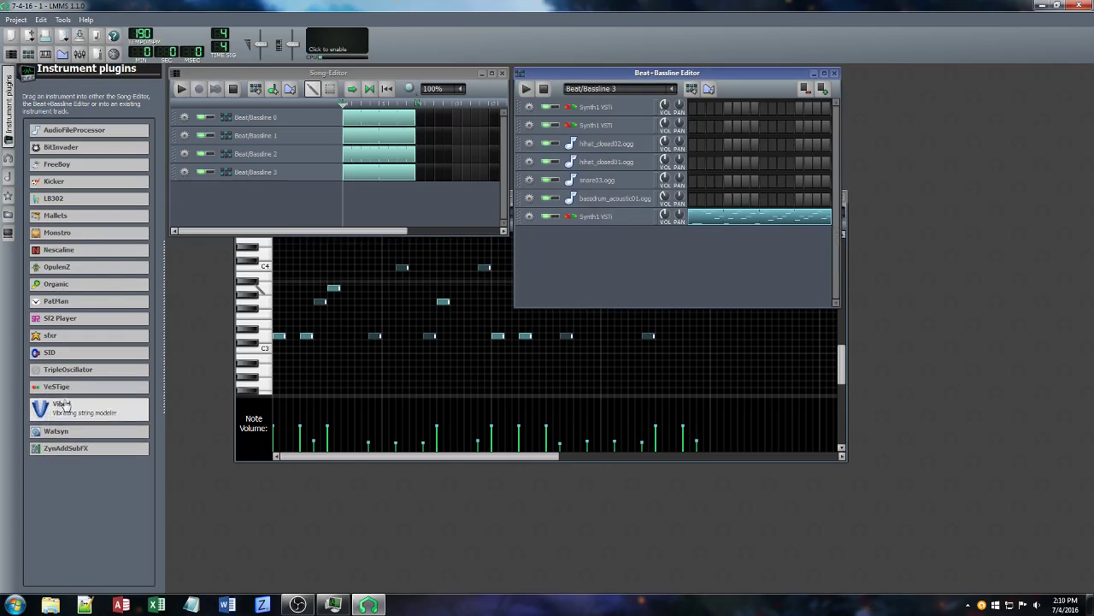
left_click_drag(660, 273, 655, 272)
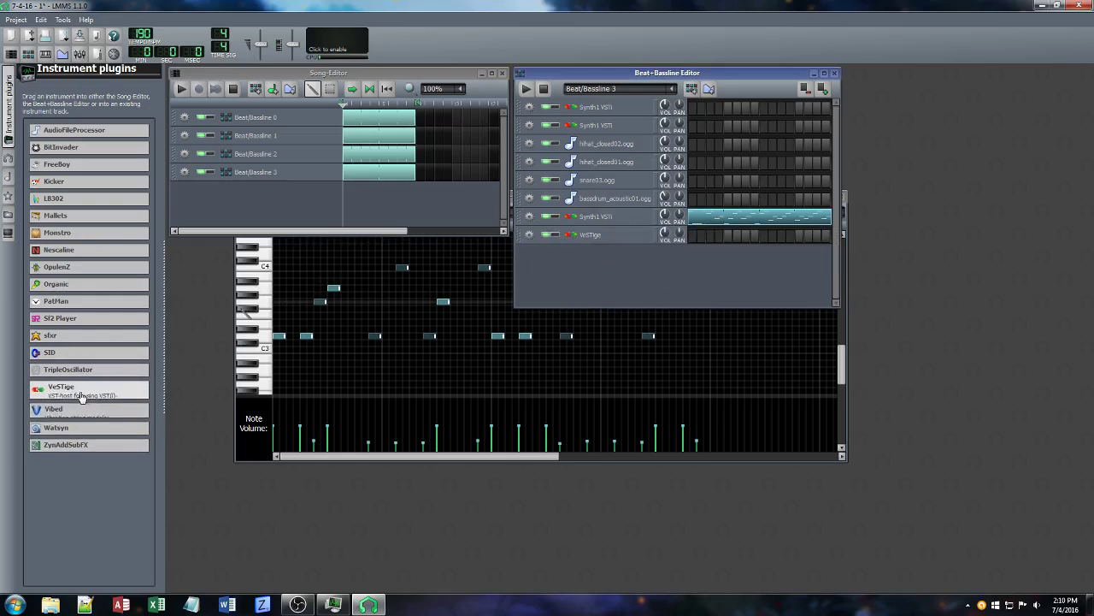
key("ctrl+s")
left_click_drag(83, 396, 612, 223)
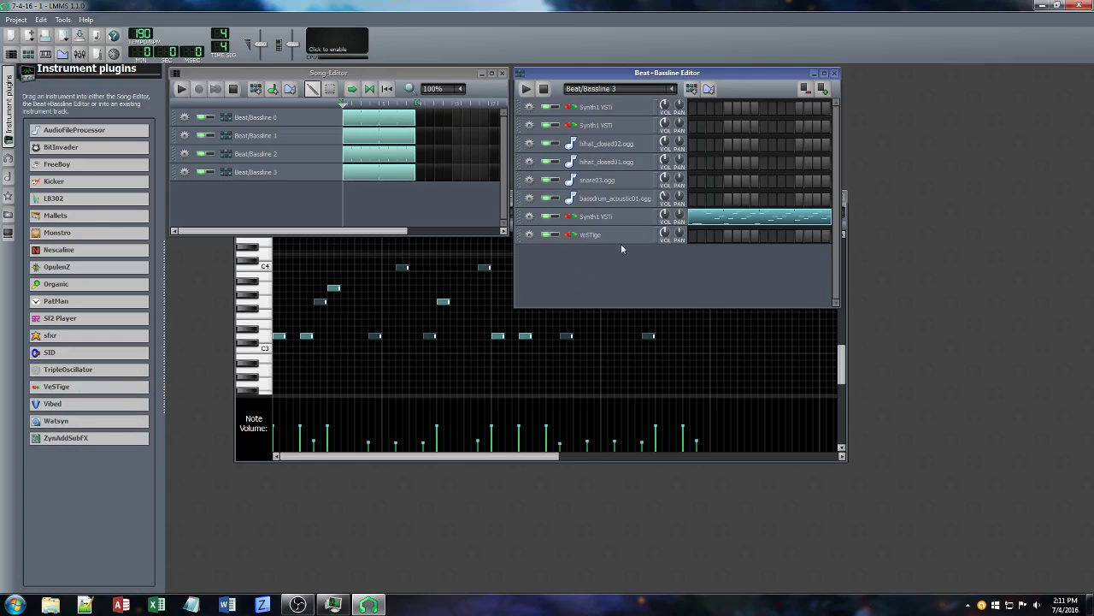
Open the VeSTige track's Beat/Bassline 3 pattern in the Piano-Roll and place a G5 note at its start
right_click(742, 244)
left_click(757, 247)
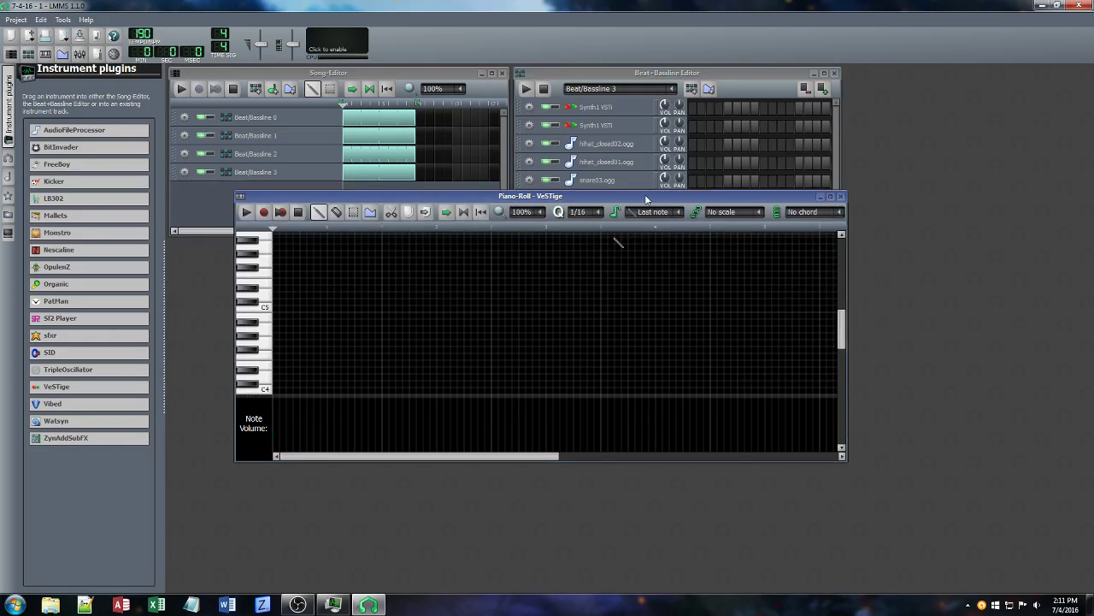
left_click_drag(641, 198, 657, 241)
scroll(299, 339, "up", 1)
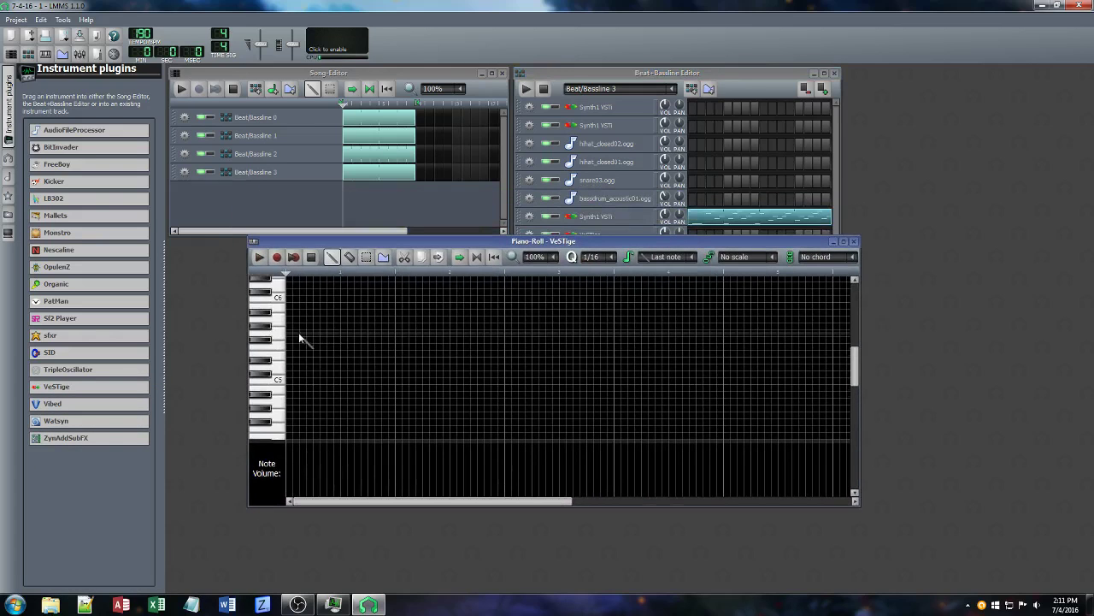
left_click(291, 333)
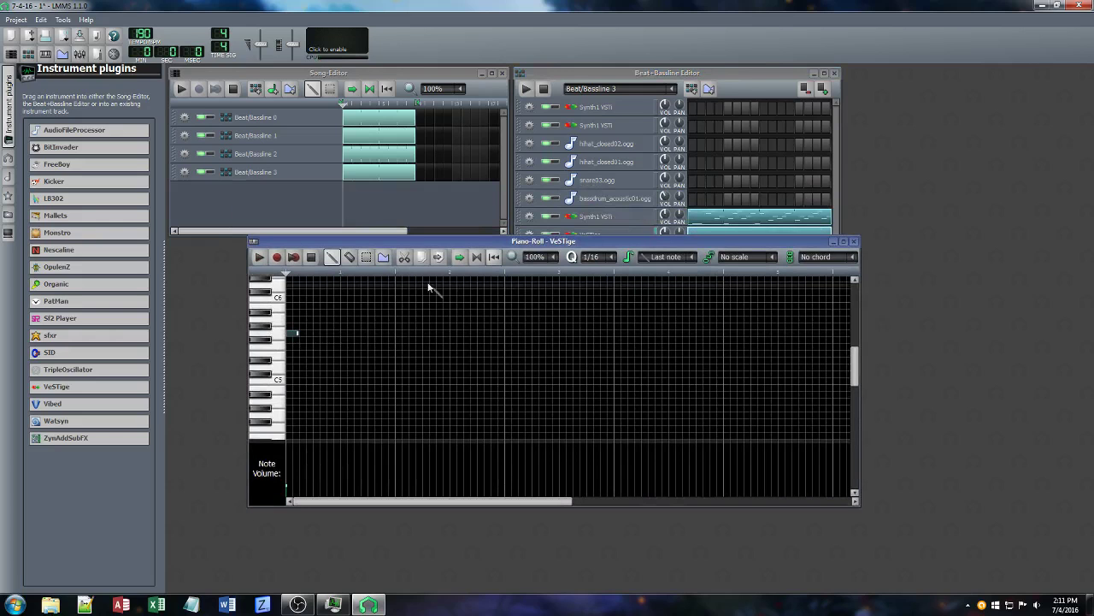
Load Synth1 VST64.dll from the Instruments/Synths/Synth1 folder into the new VeSTige track
left_click(688, 118)
left_click(589, 239)
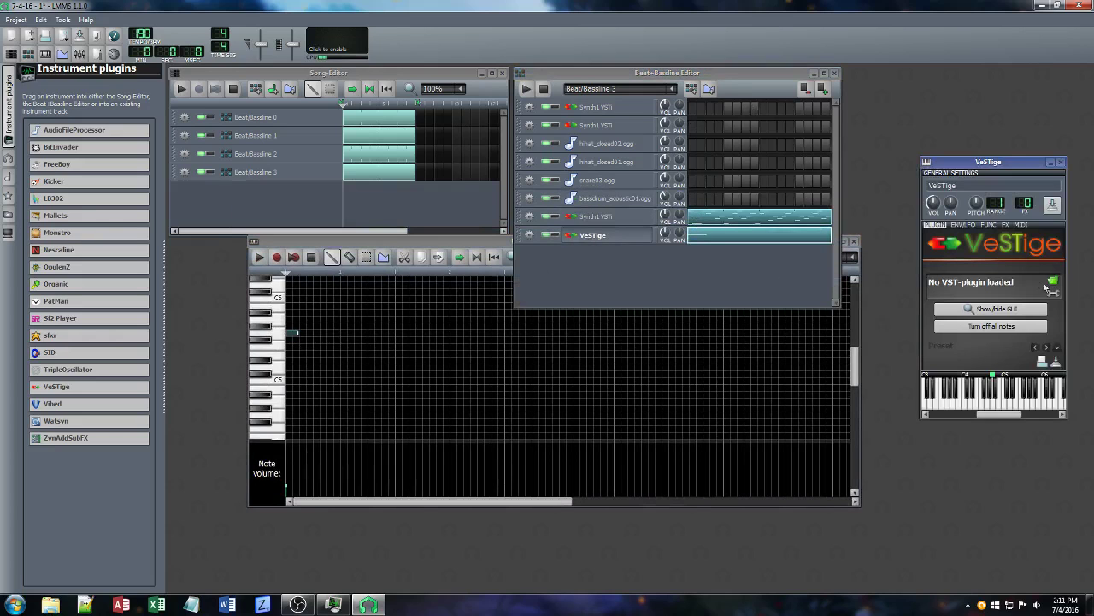
left_click(1053, 283)
left_click(676, 191)
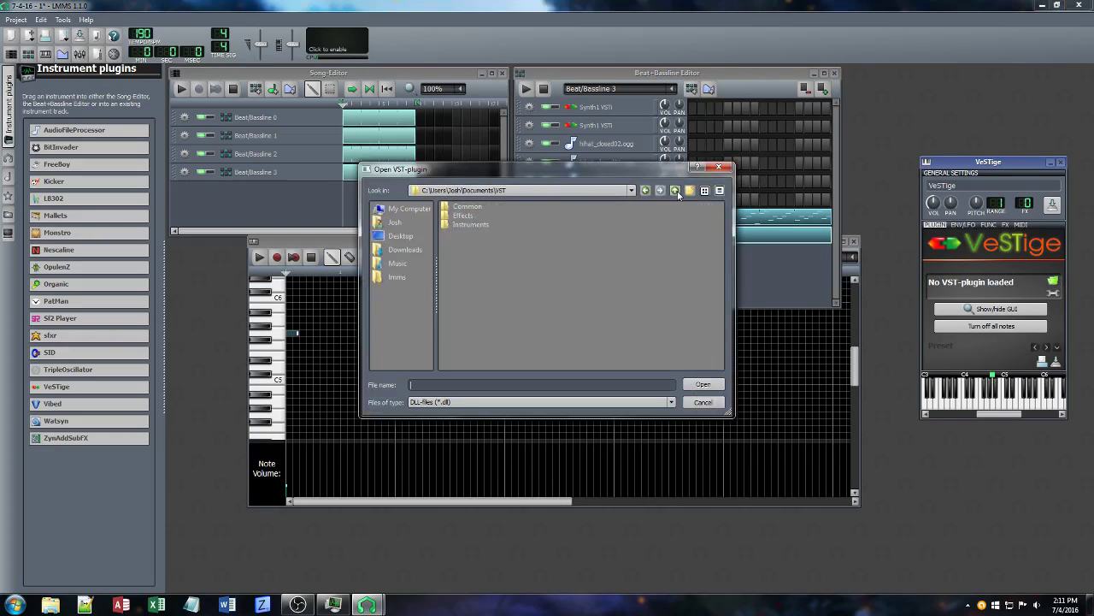
double_click(468, 224)
double_click(466, 215)
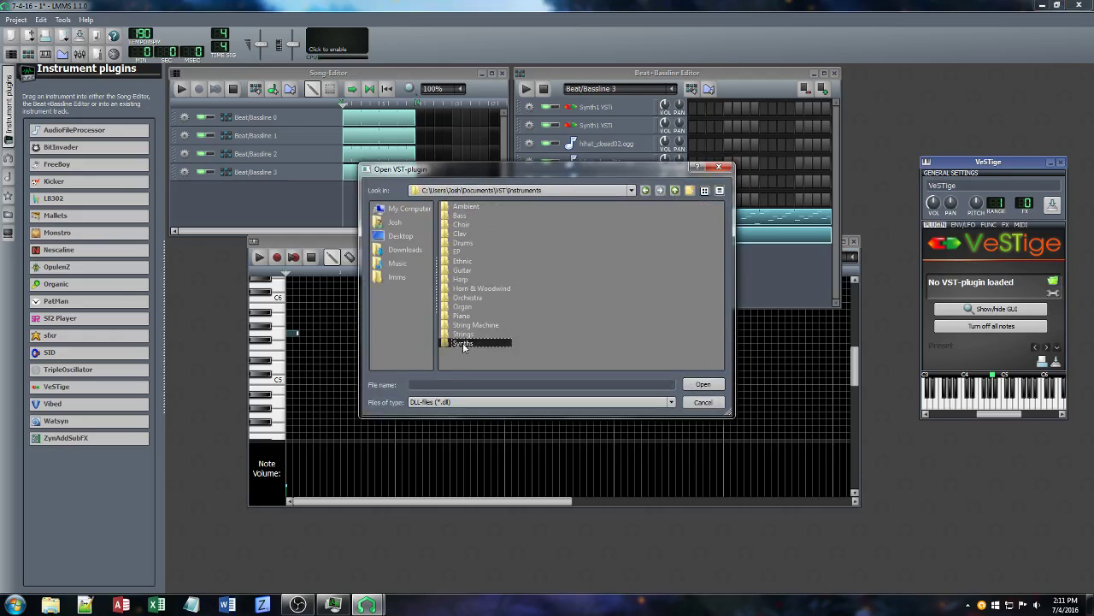
double_click(462, 343)
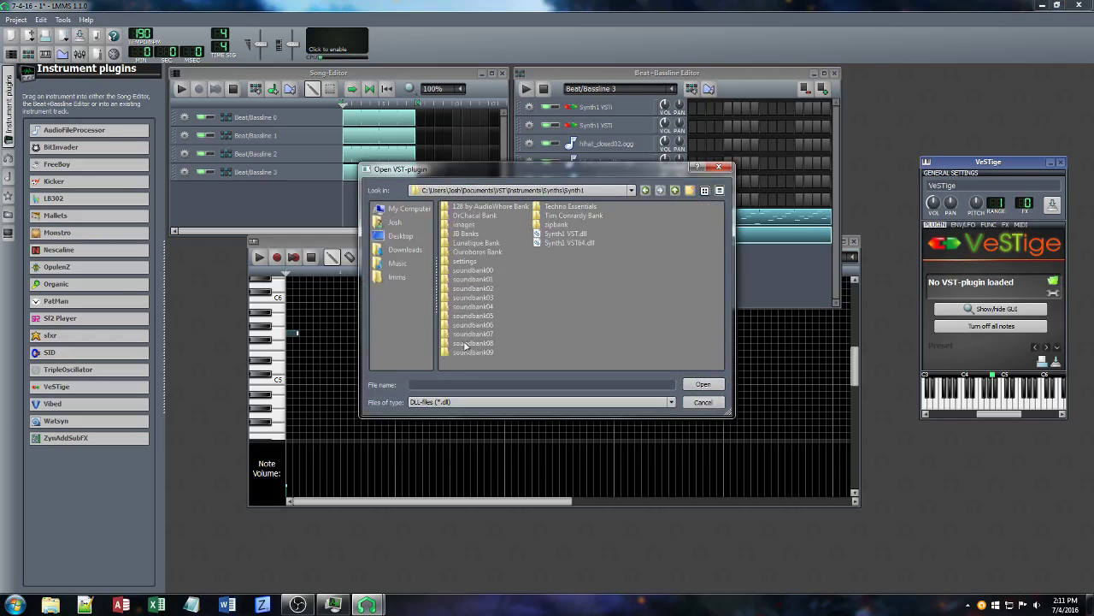
double_click(564, 242)
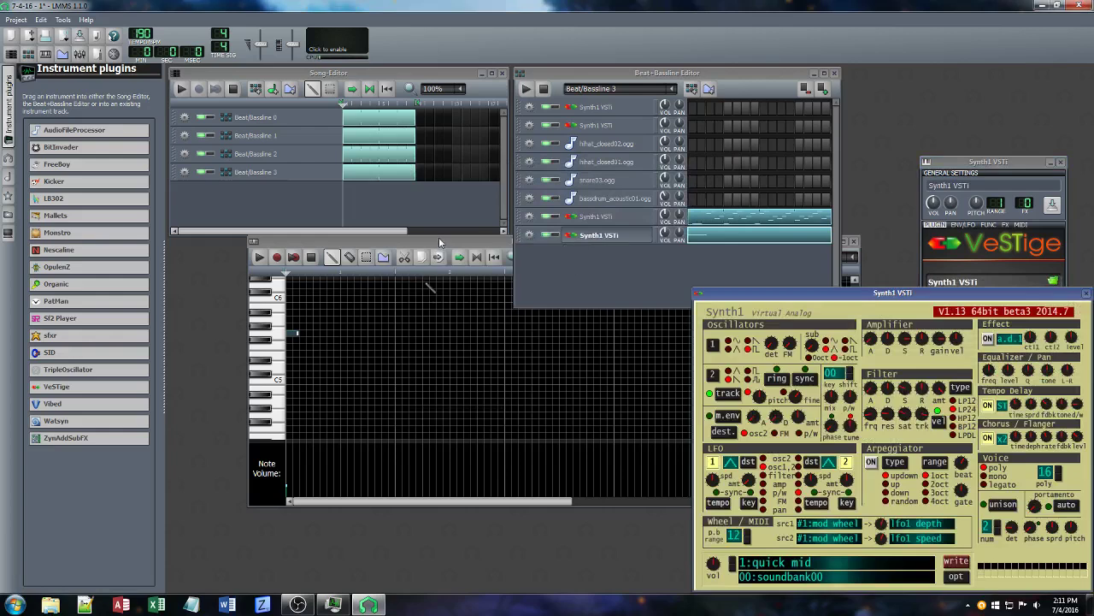
Move the pattern's first note up to D6 and raise its note volume
left_click(439, 242)
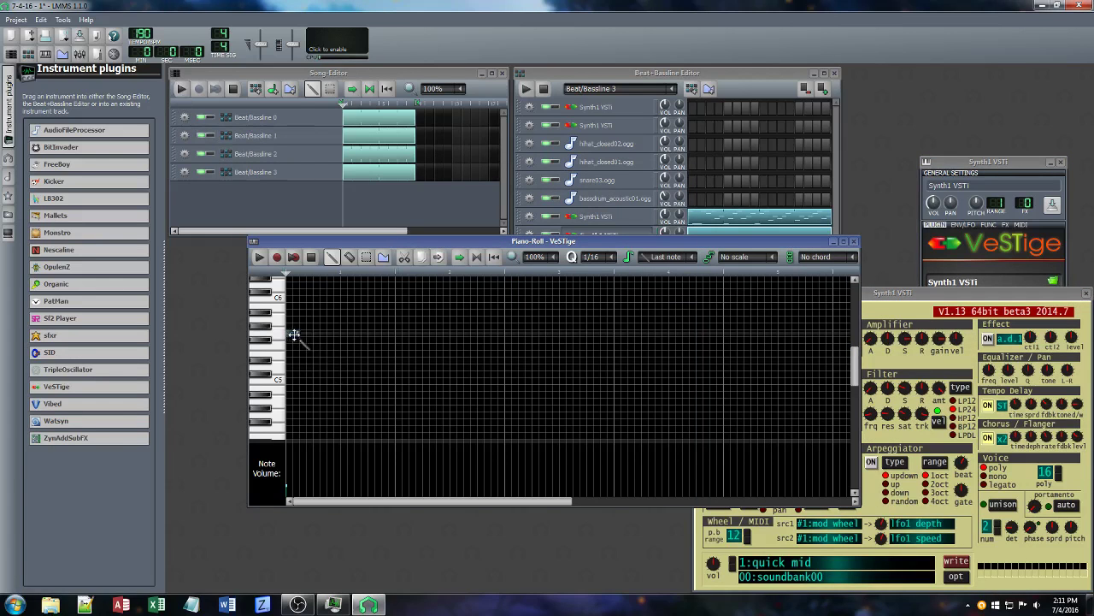
left_click_drag(291, 335, 293, 286)
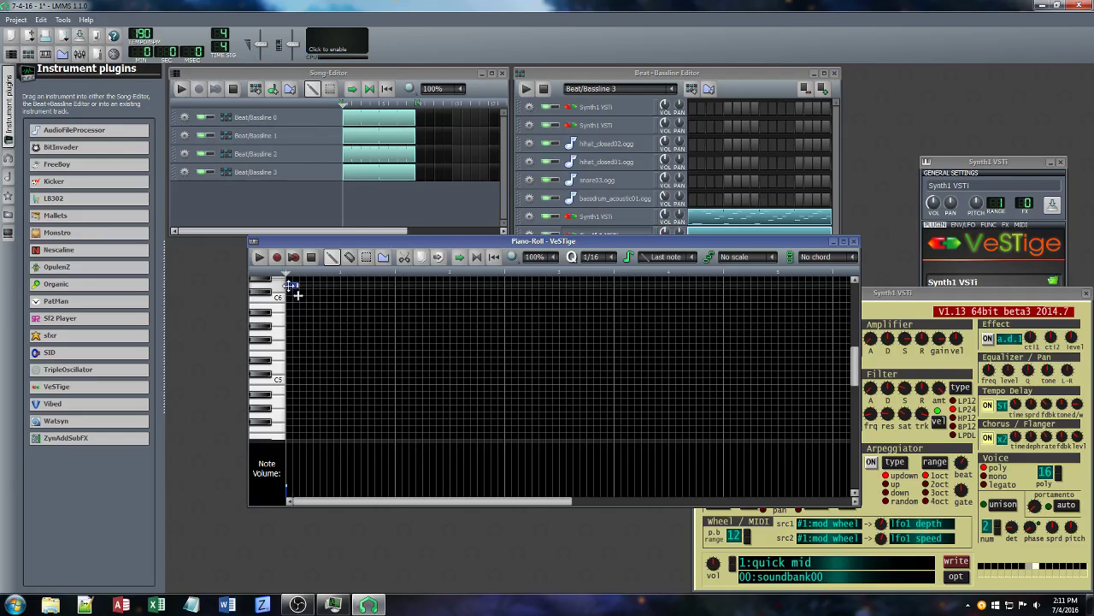
scroll(314, 334, "up", 1)
scroll(315, 340, "up", 2)
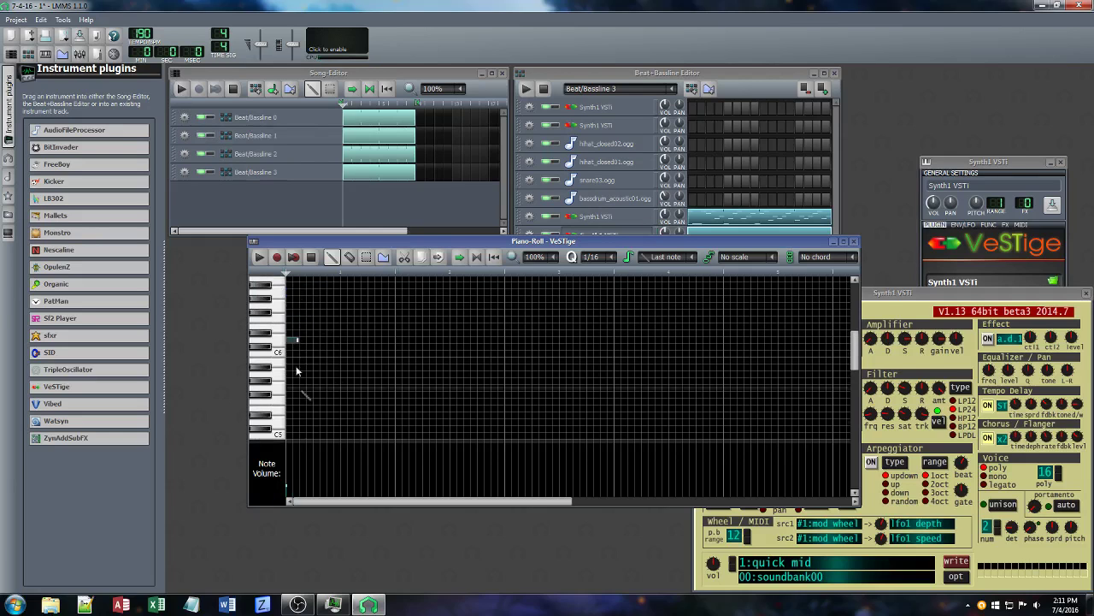
left_click(286, 475)
left_click_drag(288, 471, 288, 469)
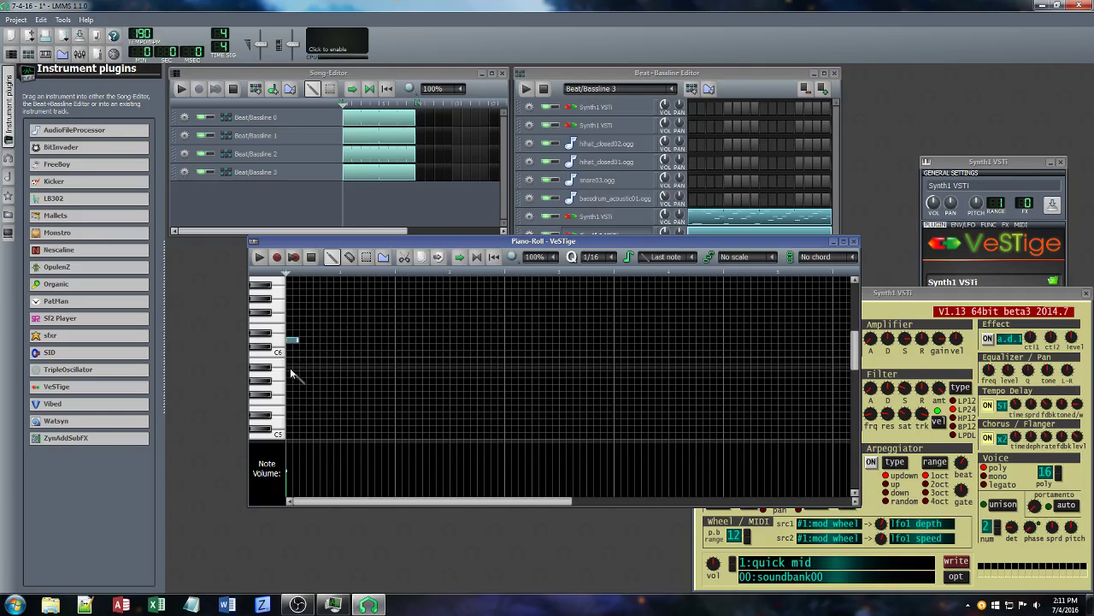
Continue the VeSTige melody after the first D6 note with A5, D6, G5 and A5, ending the first bar with short notes D6, C6, D6, D5
scroll(295, 368, "down", 2)
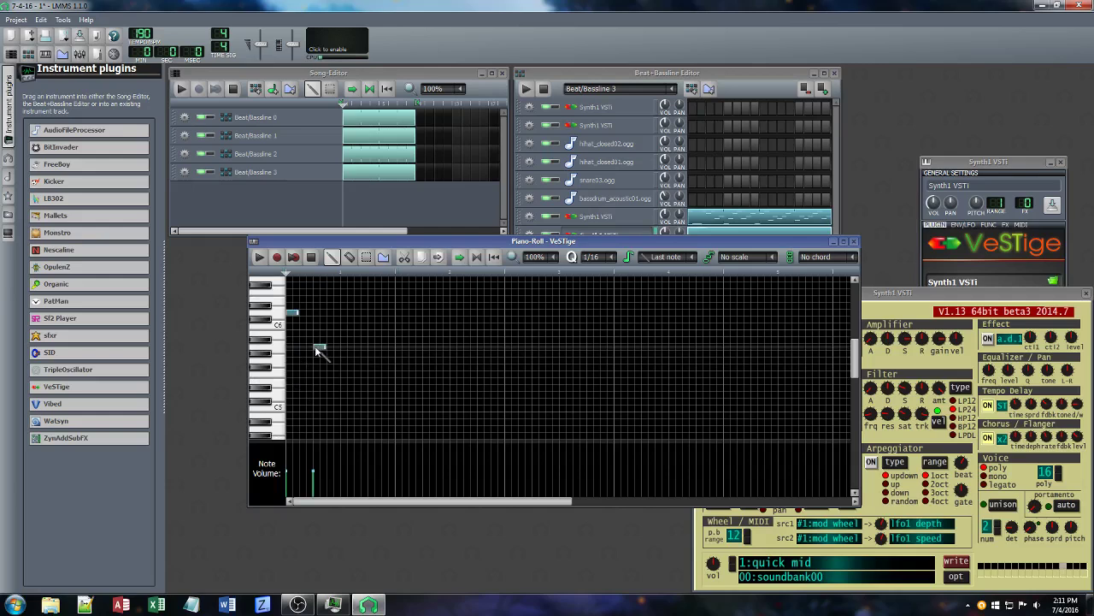
left_click(330, 314)
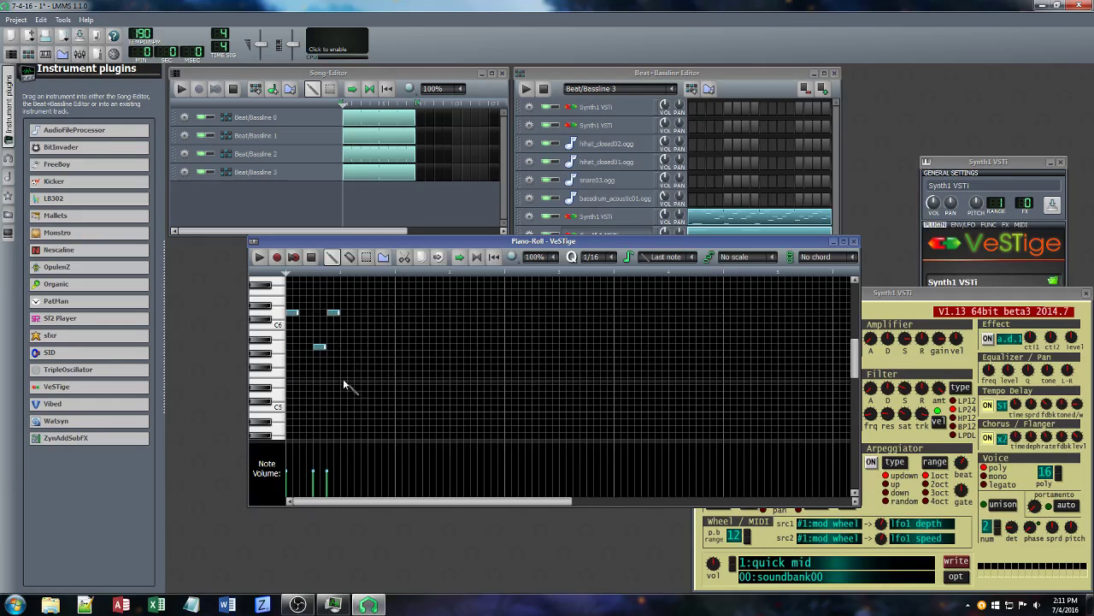
left_click(346, 374)
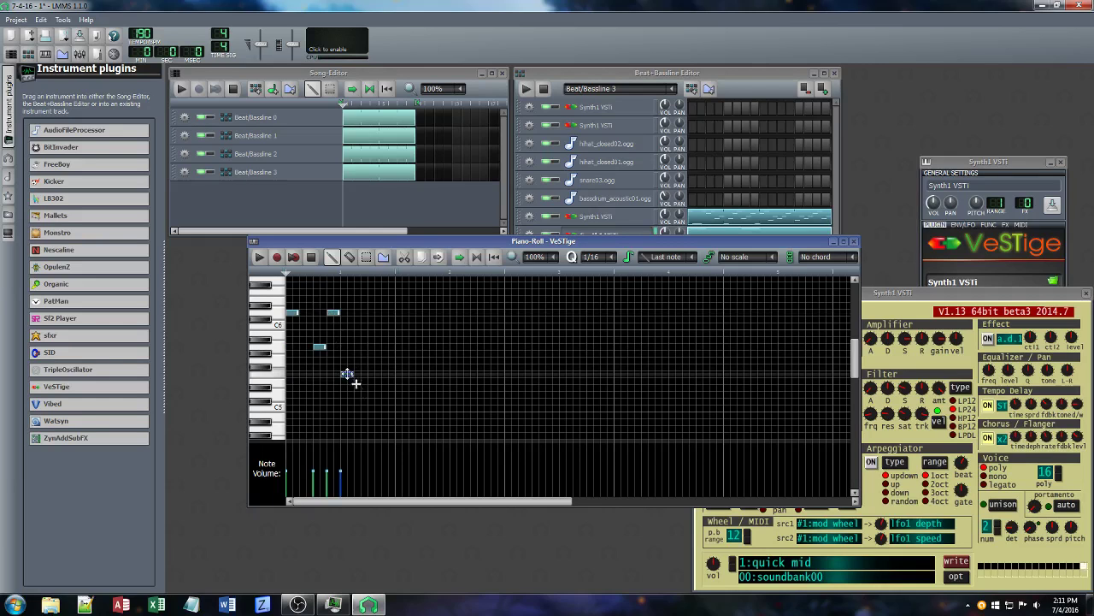
left_click_drag(347, 375, 347, 361)
left_click(359, 347)
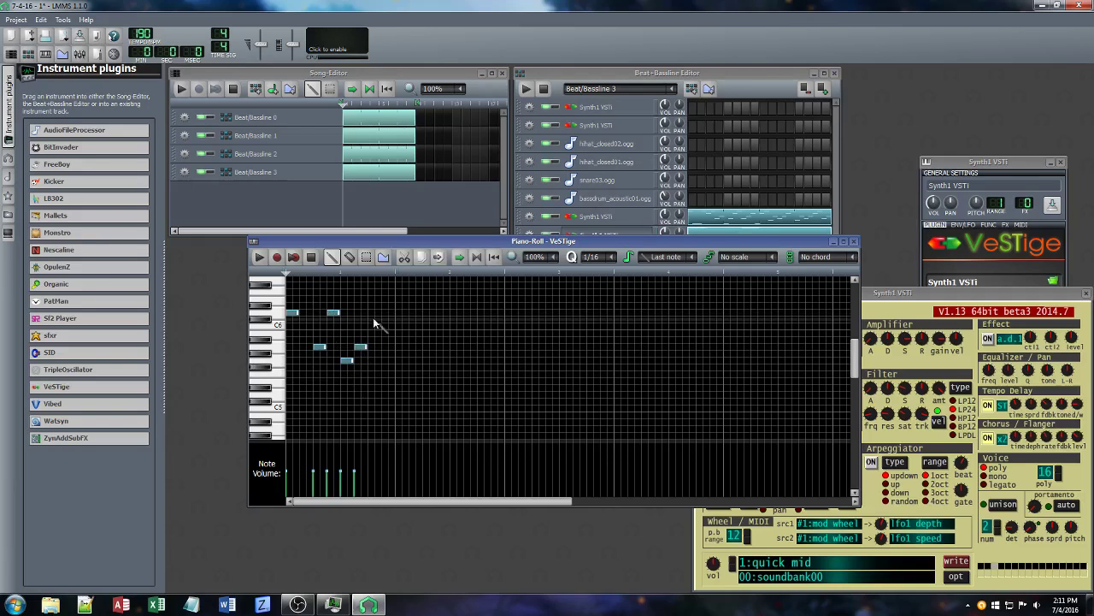
left_click(371, 313)
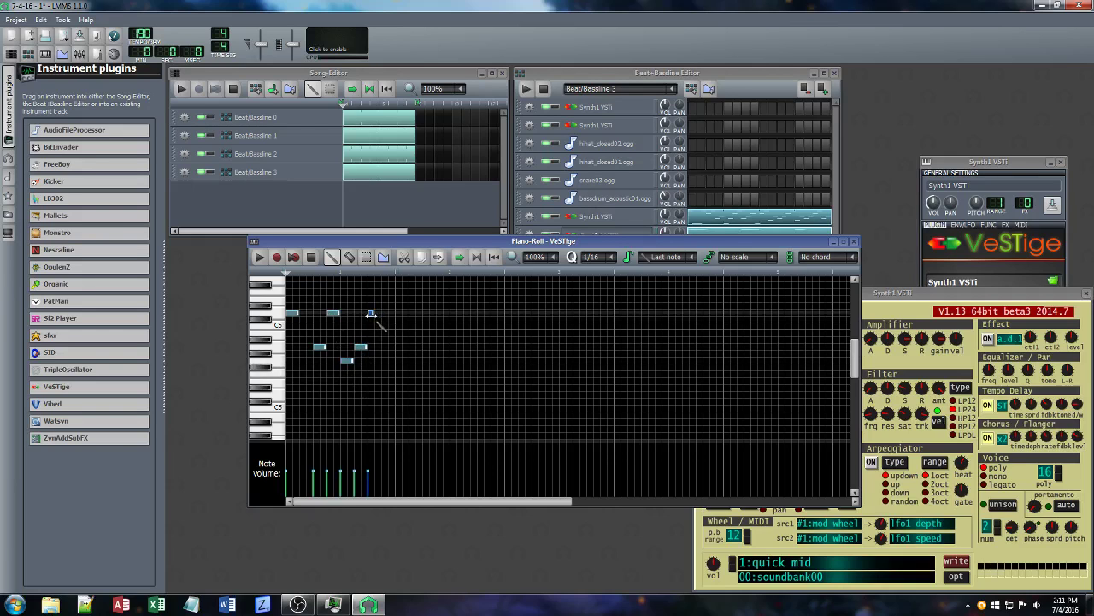
left_click(378, 328)
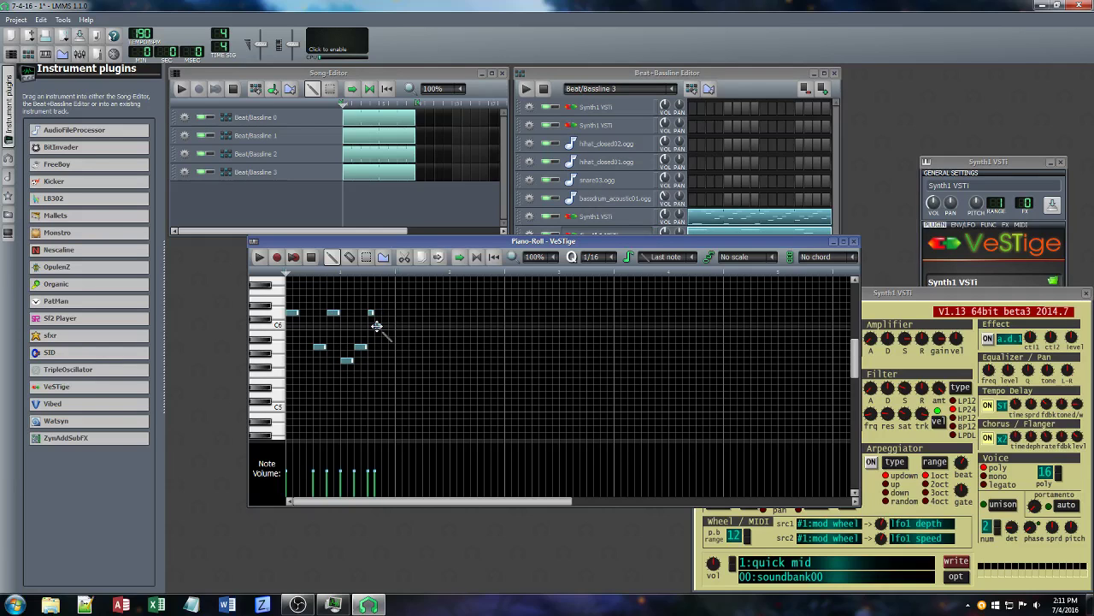
left_click(384, 313)
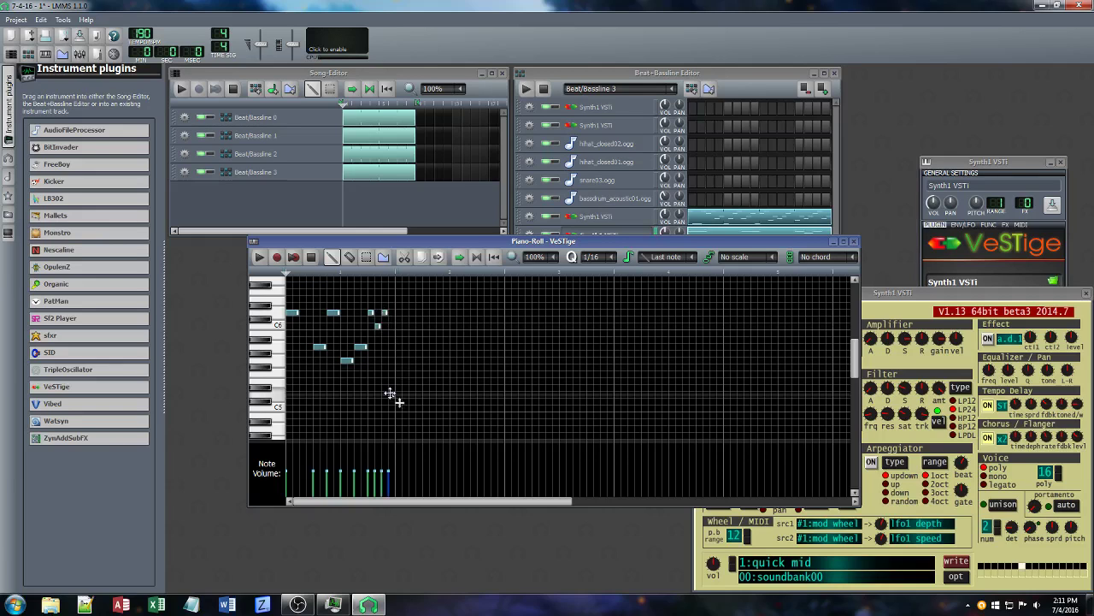
left_click(390, 394)
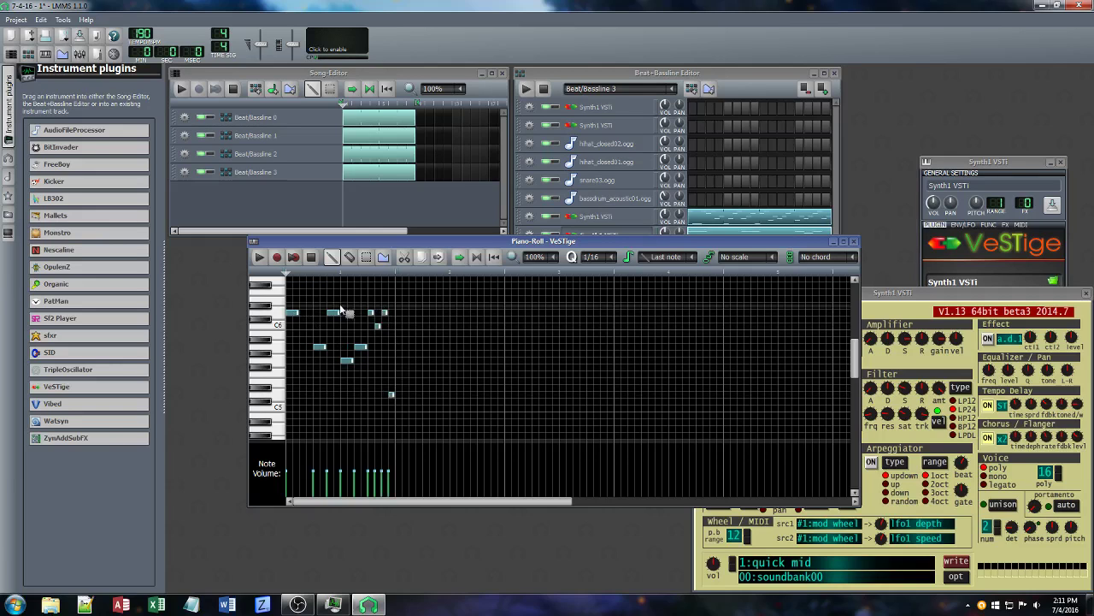
Shorten the melody's first five notes together to match the shorter notes at the bar's end, and play back the pattern
left_click_drag(364, 311, 287, 386)
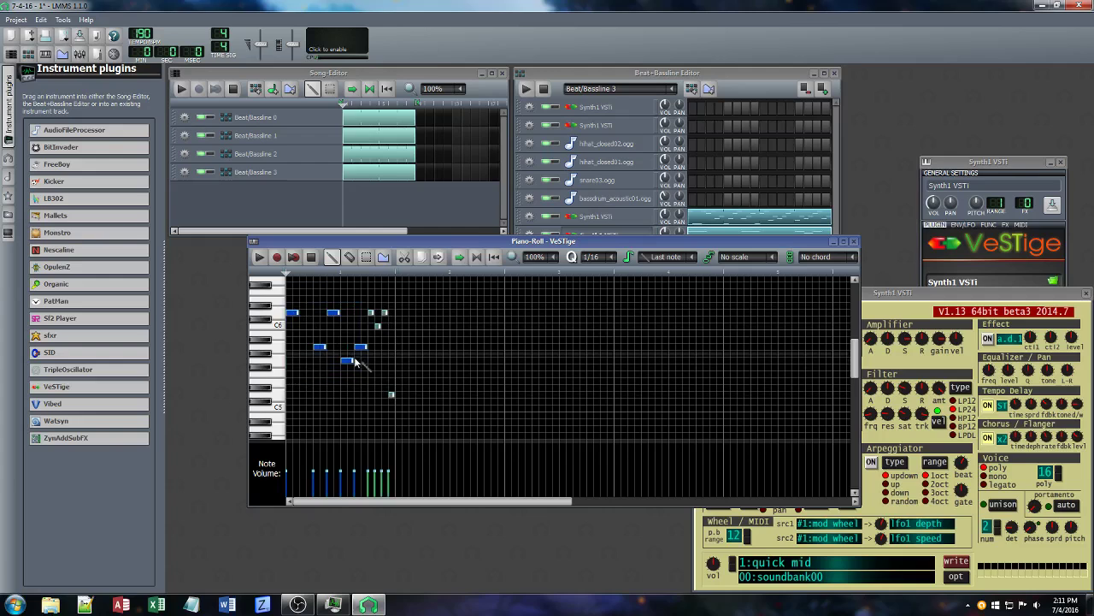
left_click_drag(352, 359, 344, 360)
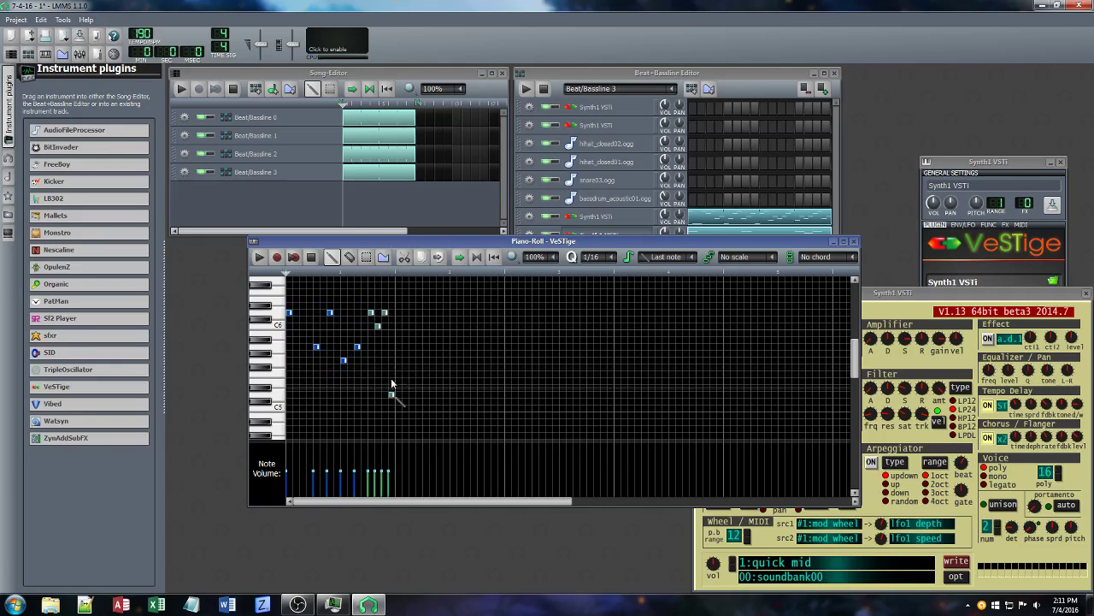
left_click(259, 257)
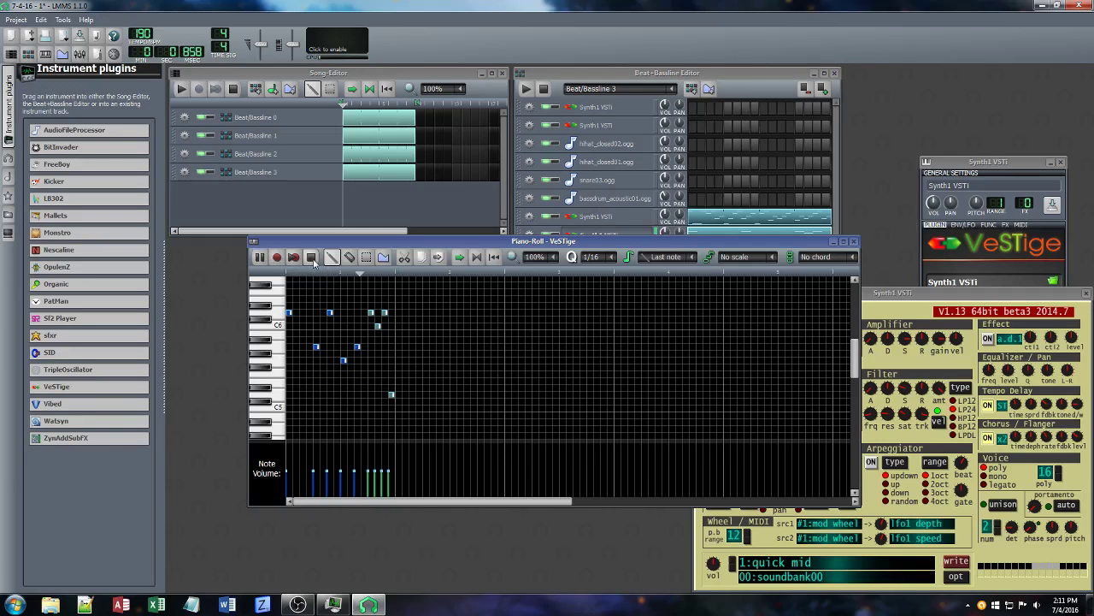
left_click(312, 257)
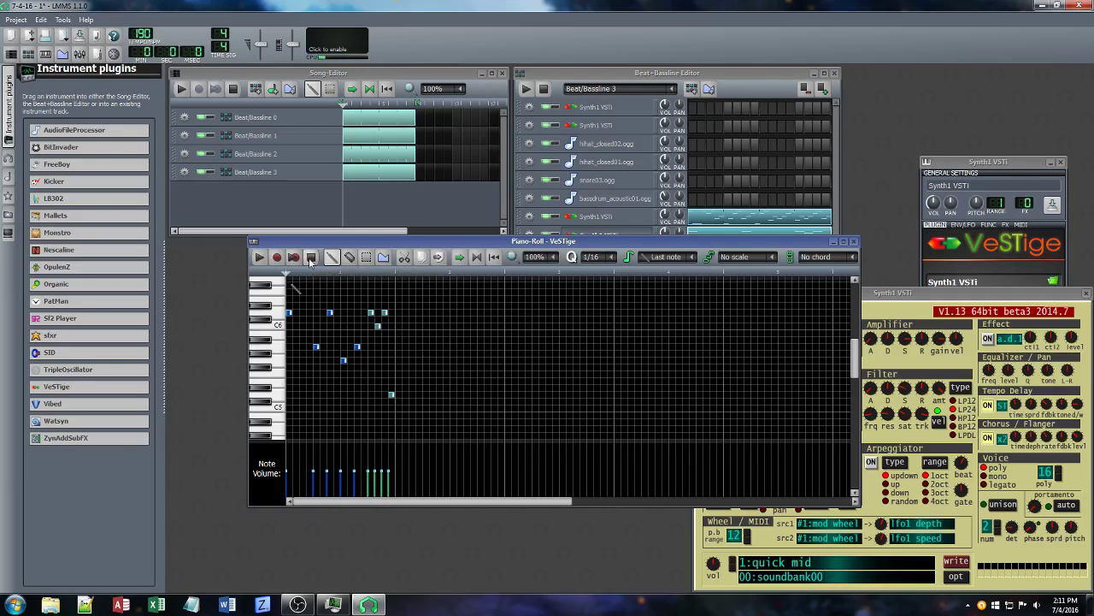
Save the project and lower the note volume of the short C6 and D5 notes near the first bar's end to about 36%
key("ctrl+s")
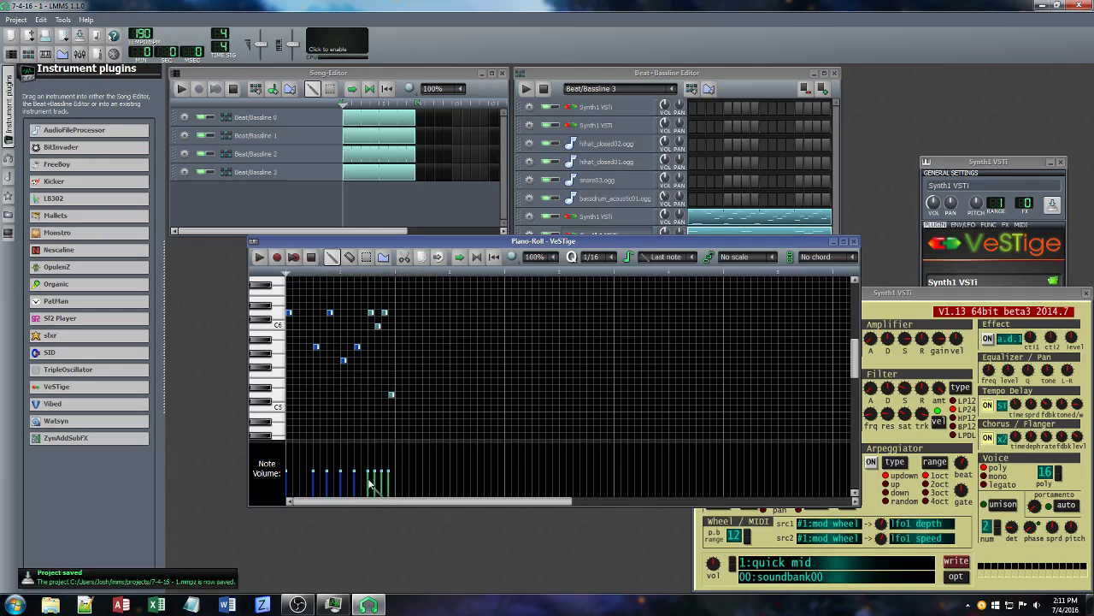
left_click(355, 396)
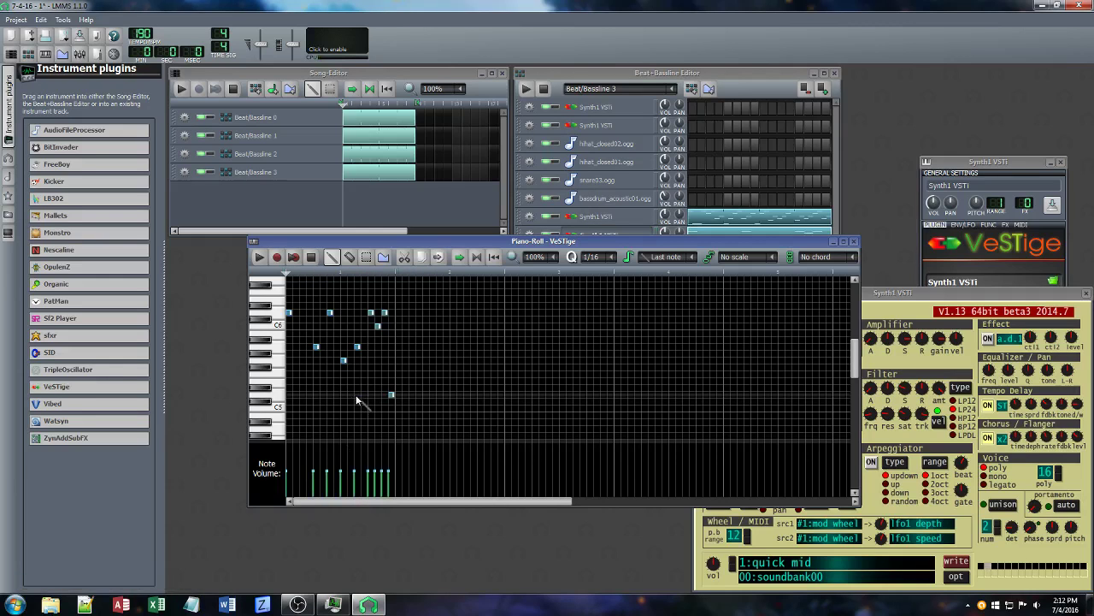
left_click(375, 490)
left_click(389, 488)
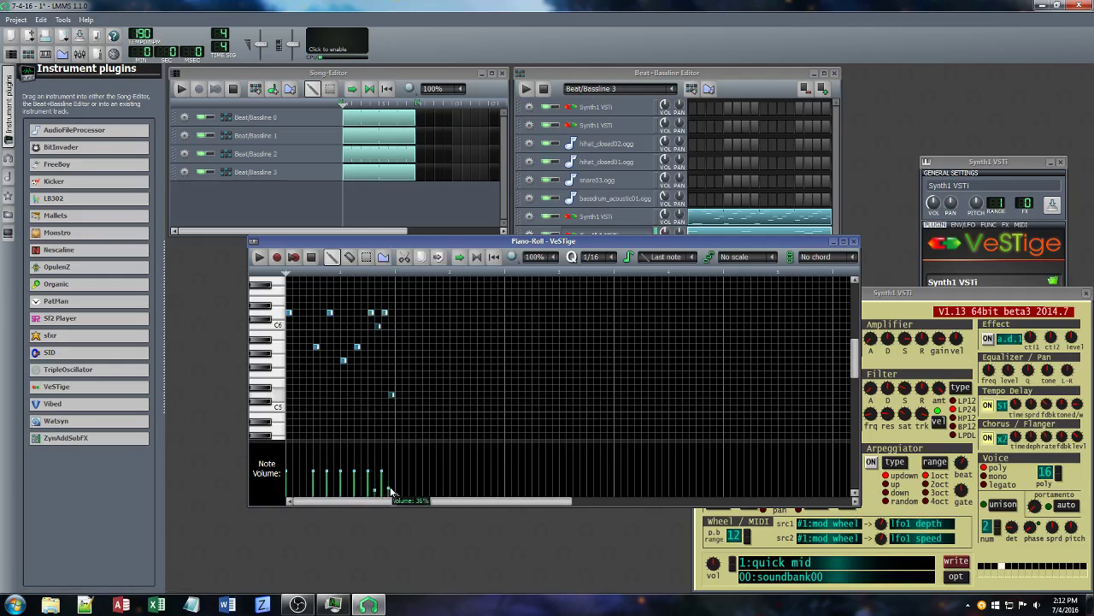
Start the second bar with short notes C6, A#5, C6 and C6, raising the first one's note volume to match the louder notes
left_click(399, 319)
left_click_drag(396, 476, 395, 471)
left_click_drag(397, 322, 398, 327)
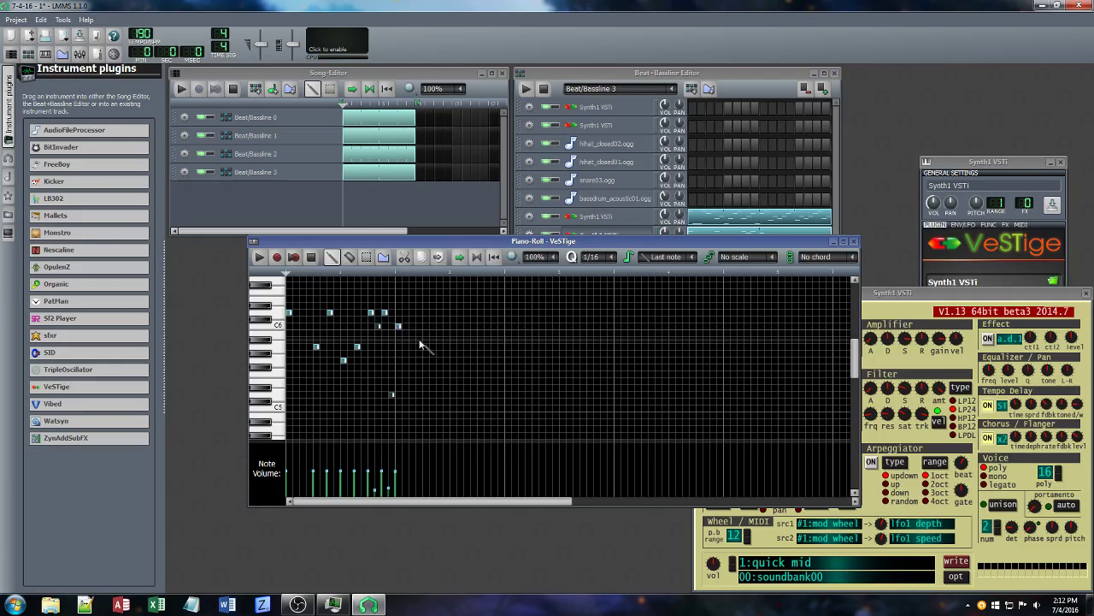
left_click(413, 341)
left_click(419, 327)
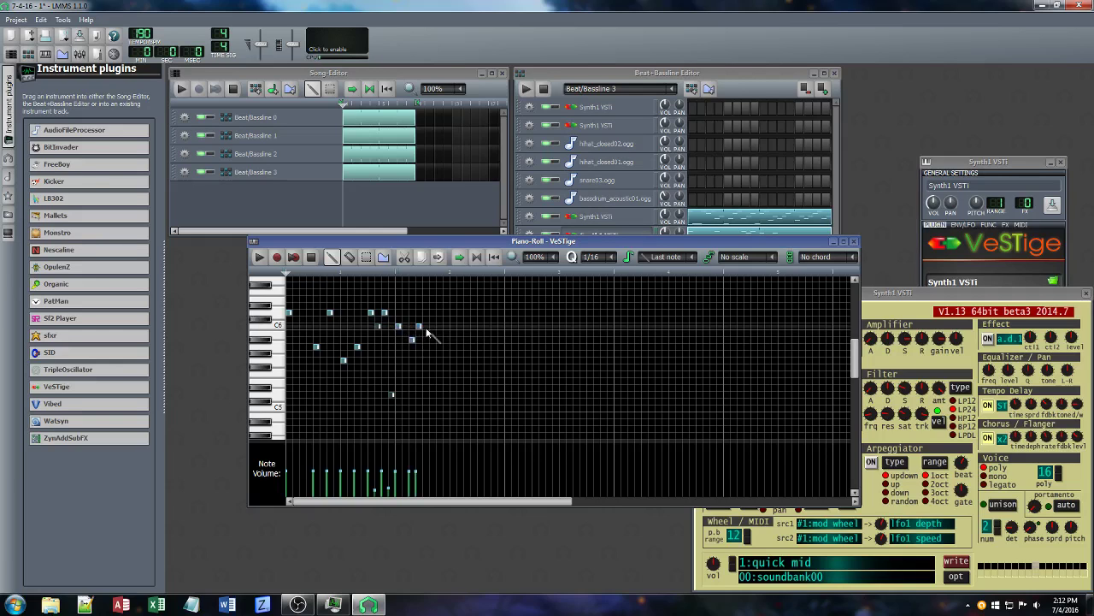
left_click(426, 326)
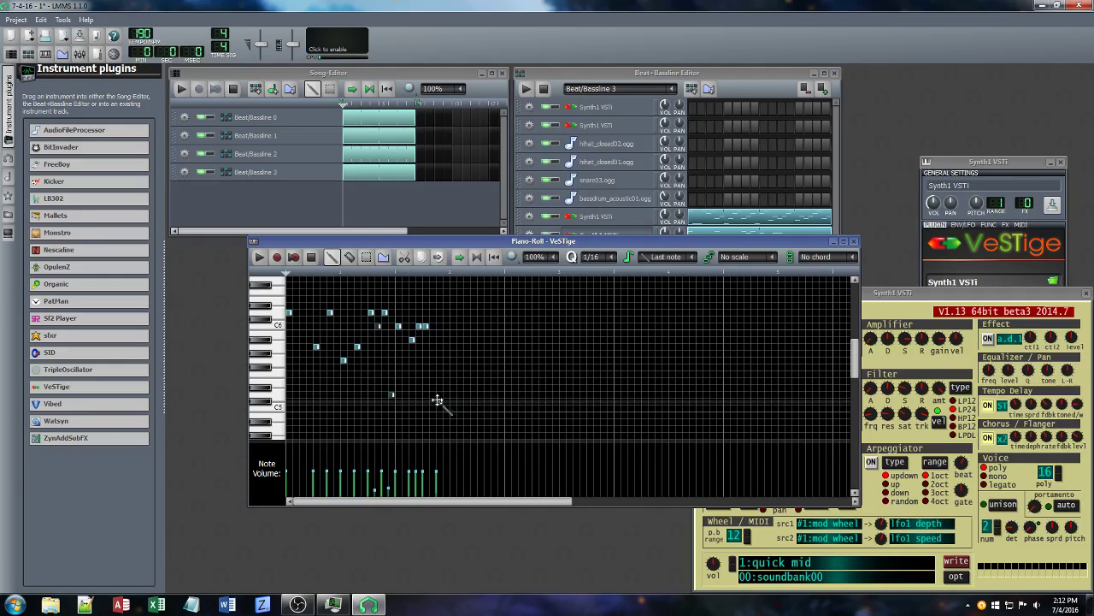
Continue the second bar with short notes C5, C6, A5, C6, C5 and C6
left_click_drag(437, 400, 440, 407)
left_click(447, 325)
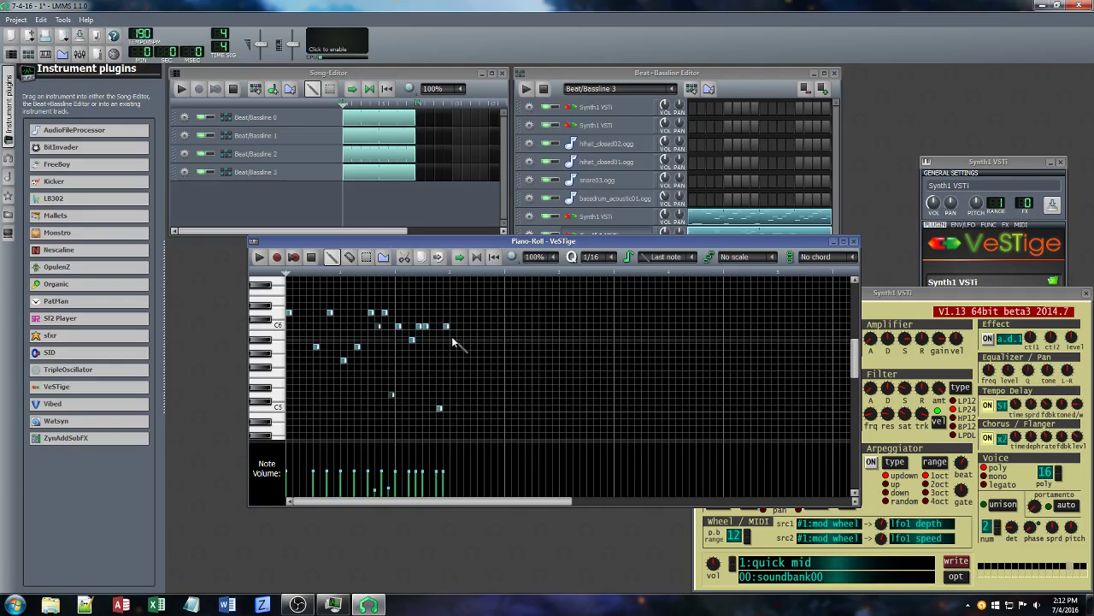
left_click(452, 346)
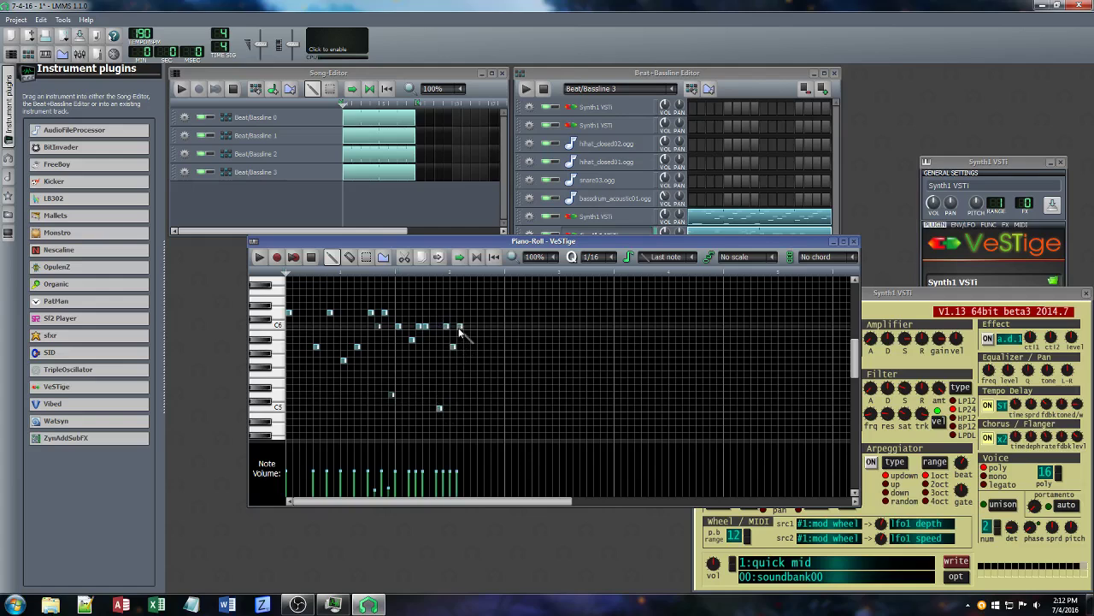
left_click(468, 409)
left_click(474, 326)
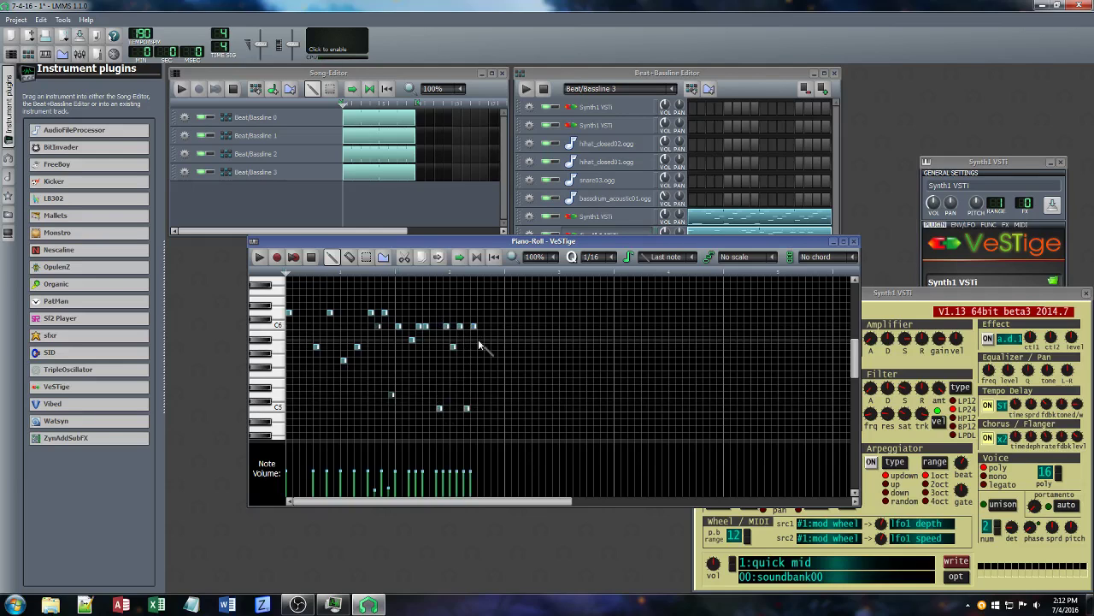
Finish the second bar with short notes G5, C5, C6 and G5, and place a C5 at the third bar's start
left_click(479, 354)
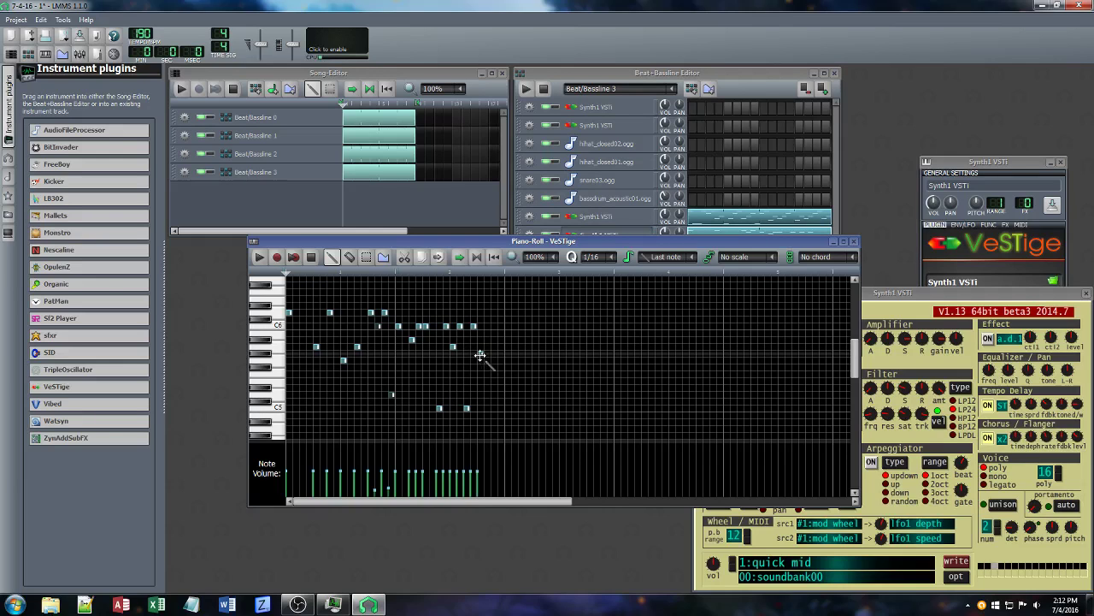
left_click_drag(480, 355, 481, 363)
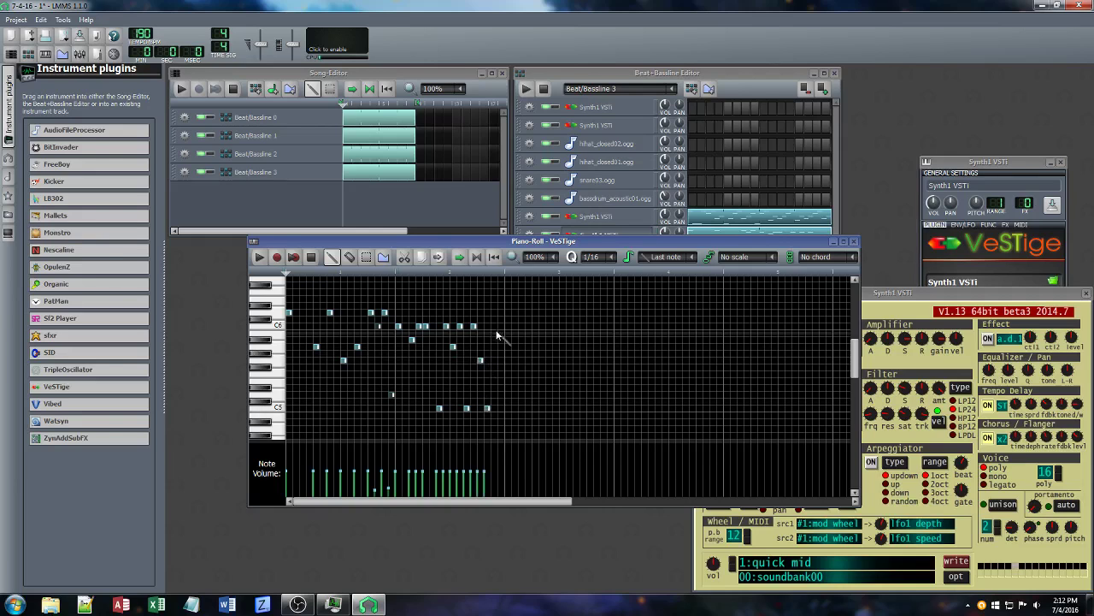
left_click(495, 325)
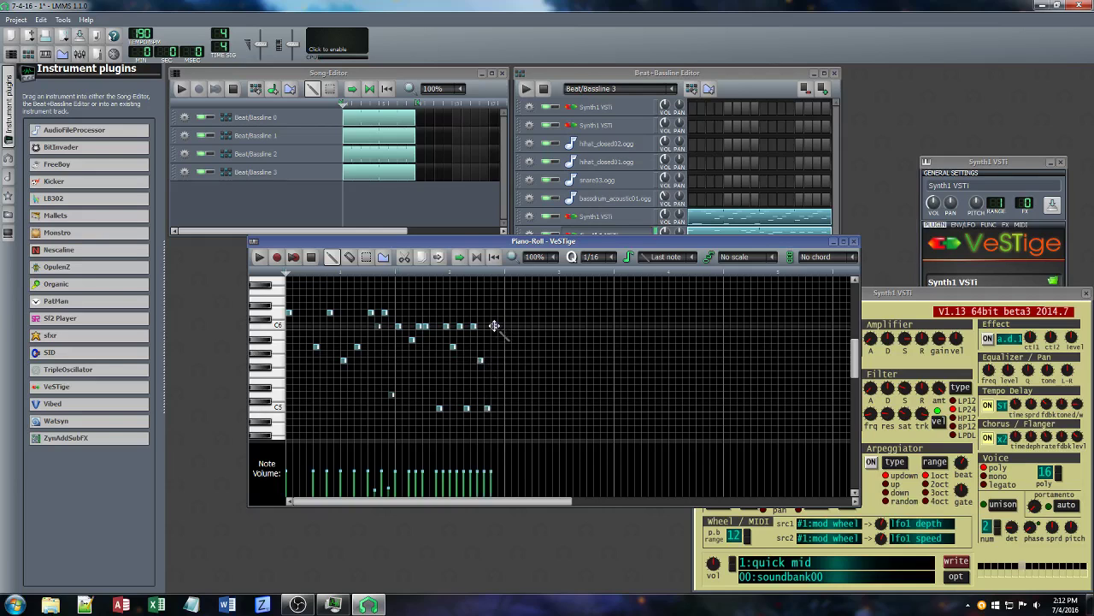
left_click(507, 408)
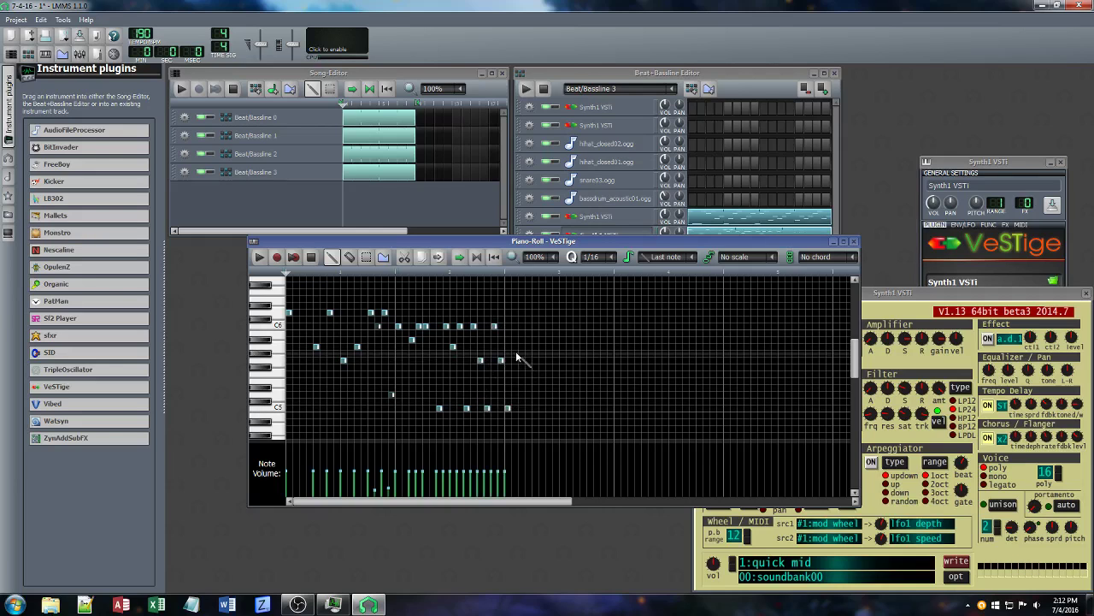
Add the short notes A5, D5, C5 and D5 after the C5 that starts the third bar
left_click(517, 355)
left_click_drag(514, 355, 514, 348)
left_click(520, 408)
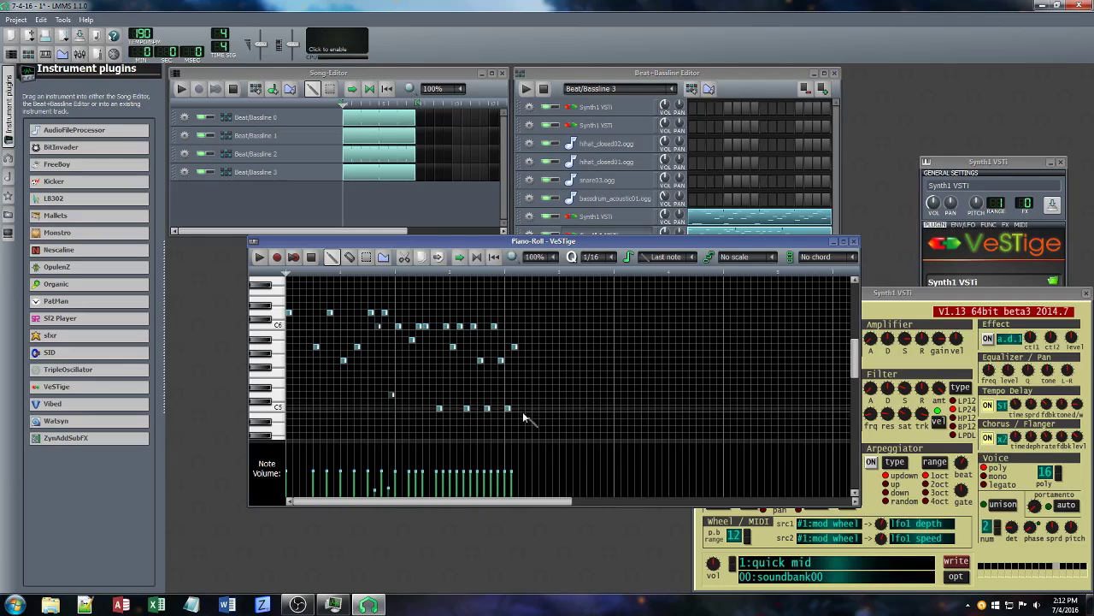
left_click_drag(519, 407, 520, 395)
left_click(528, 410)
left_click(535, 397)
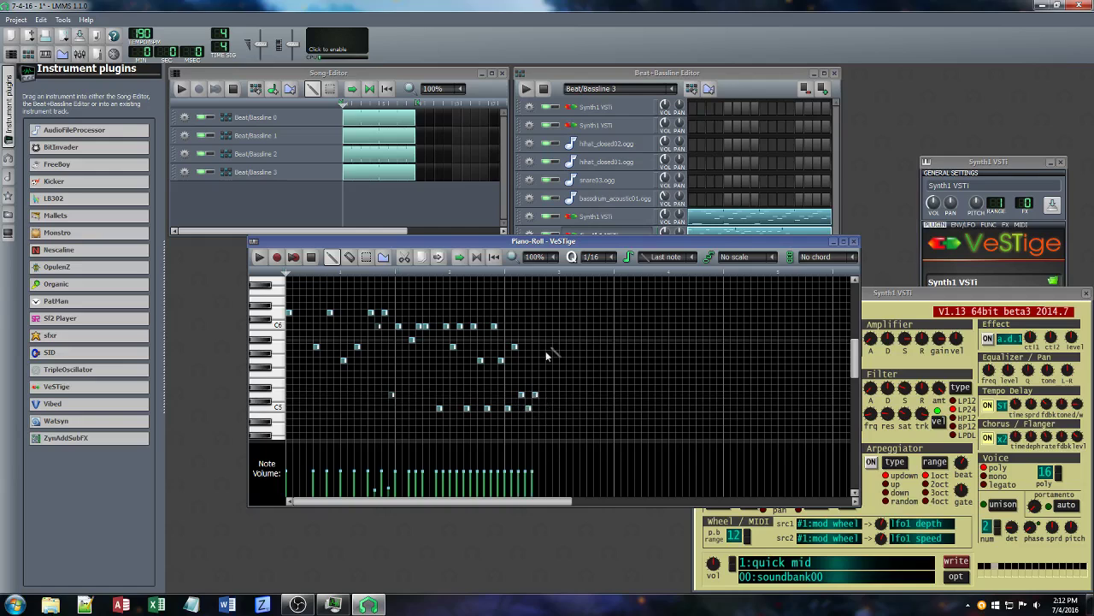
Extend the third bar with short notes D6, G5, A5 and two adjacent D5s, and play back the pattern
left_click(551, 313)
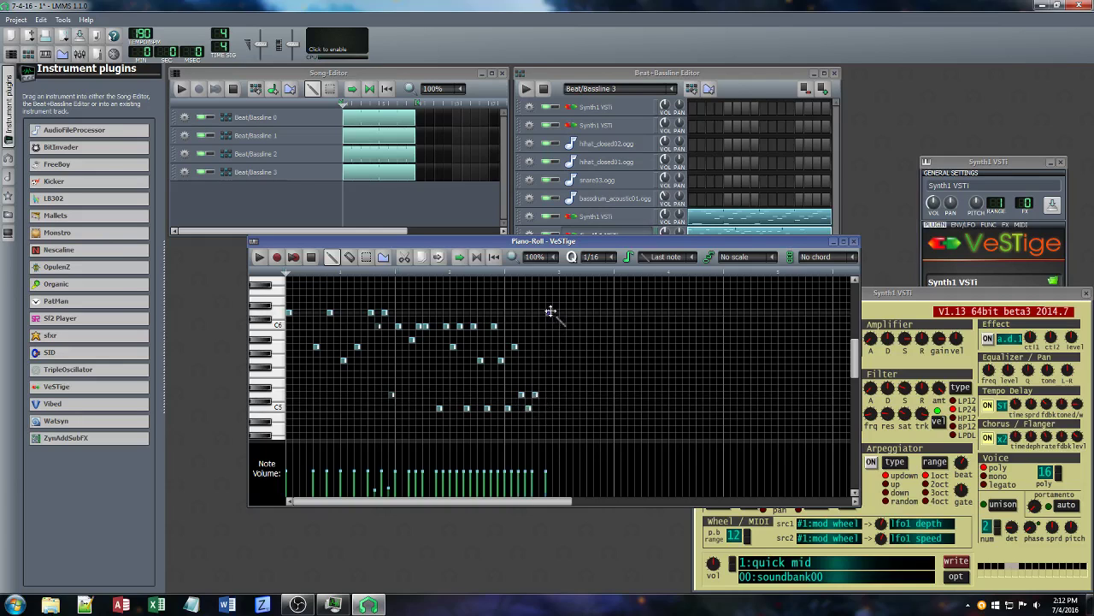
left_click(562, 360)
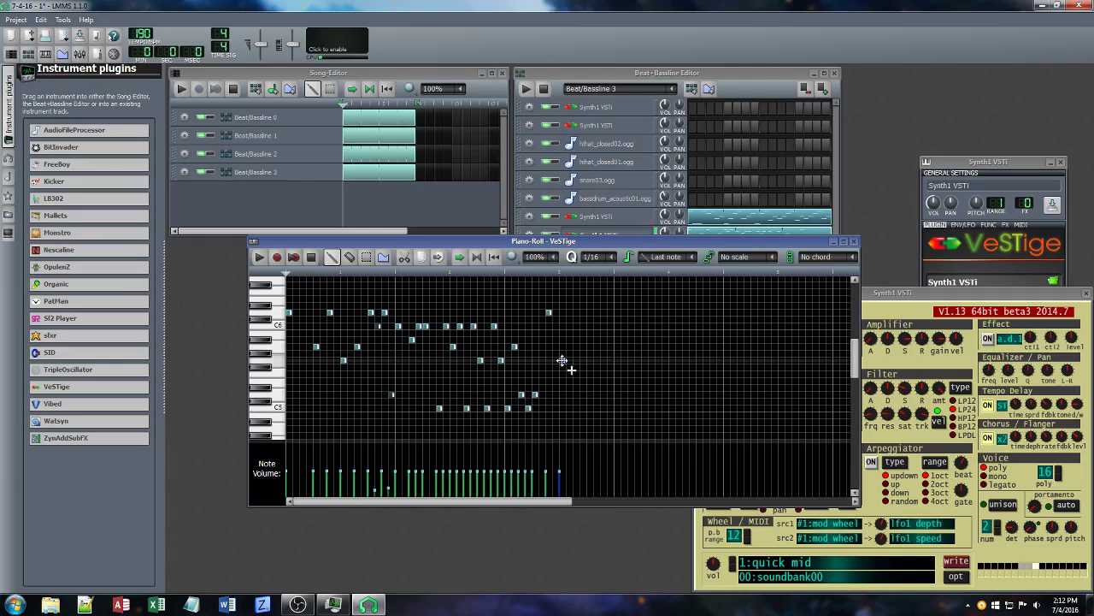
left_click(568, 348)
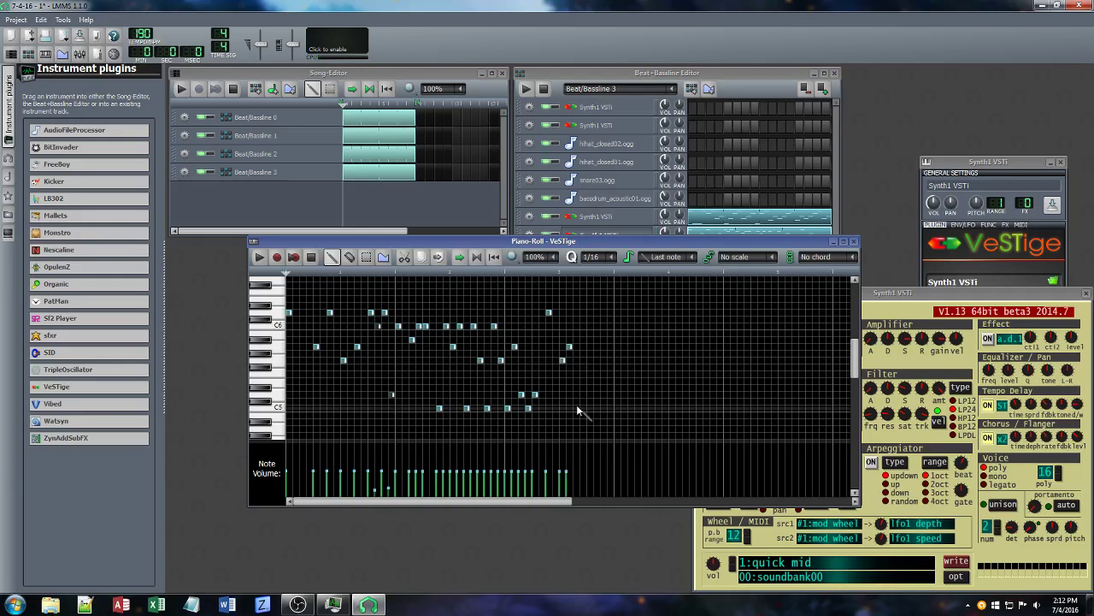
left_click(579, 395)
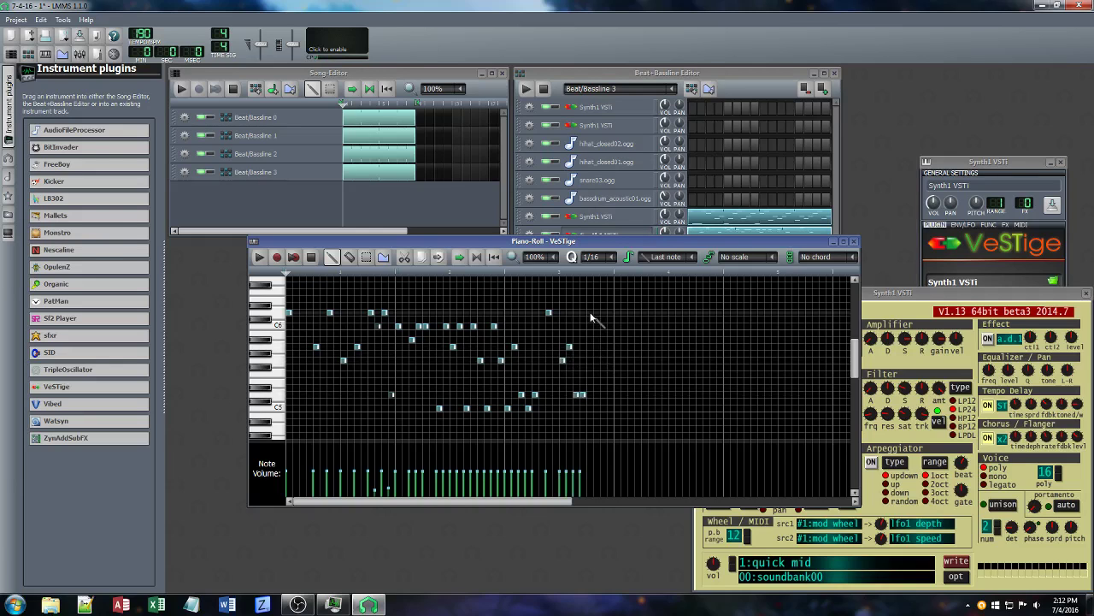
left_click(258, 258)
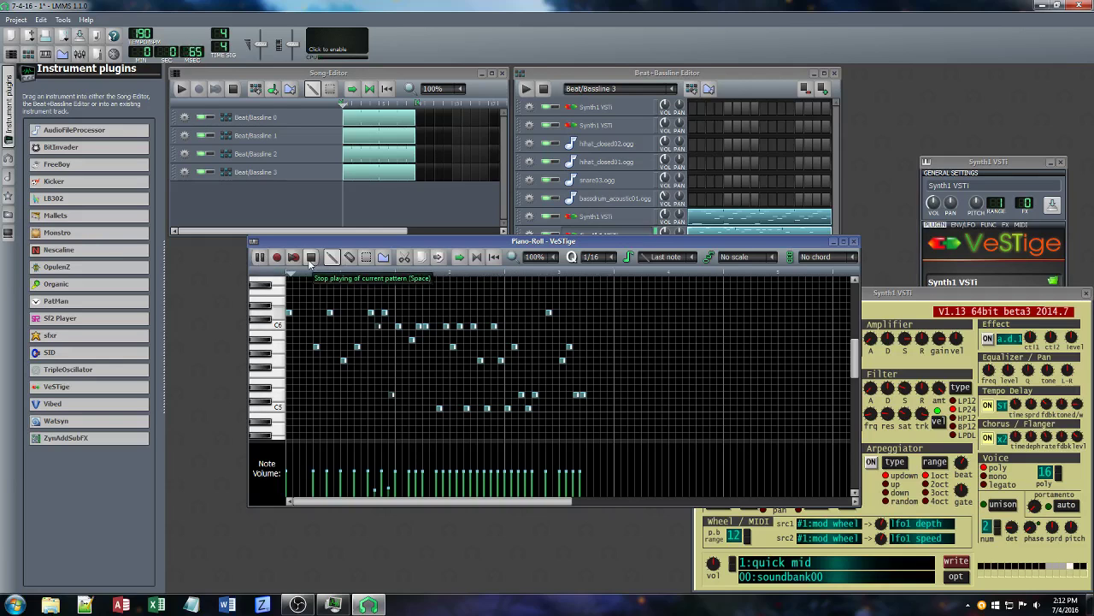
Stop playback and finish the melody's third bar with the notes A5, C5, D5 and D6, saving the project along the way
left_click(310, 258)
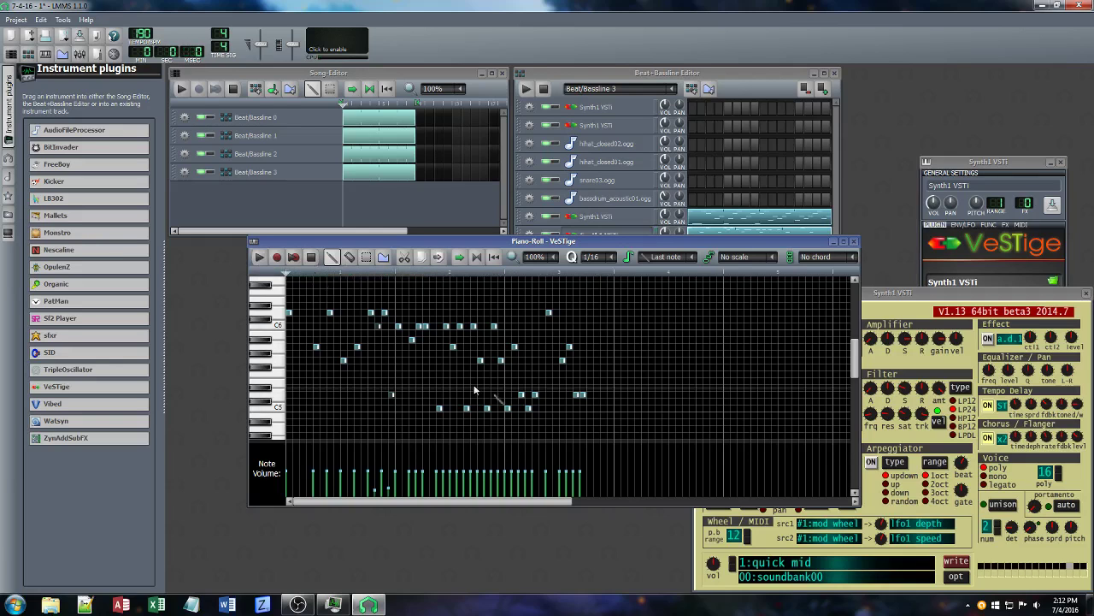
left_click(590, 347)
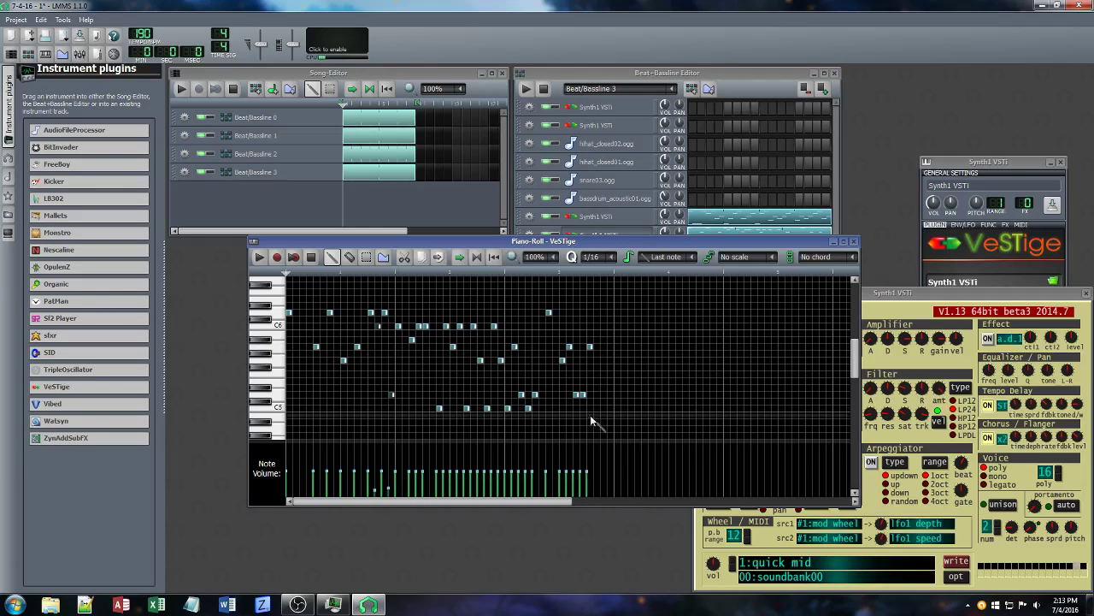
key("ctrl+s")
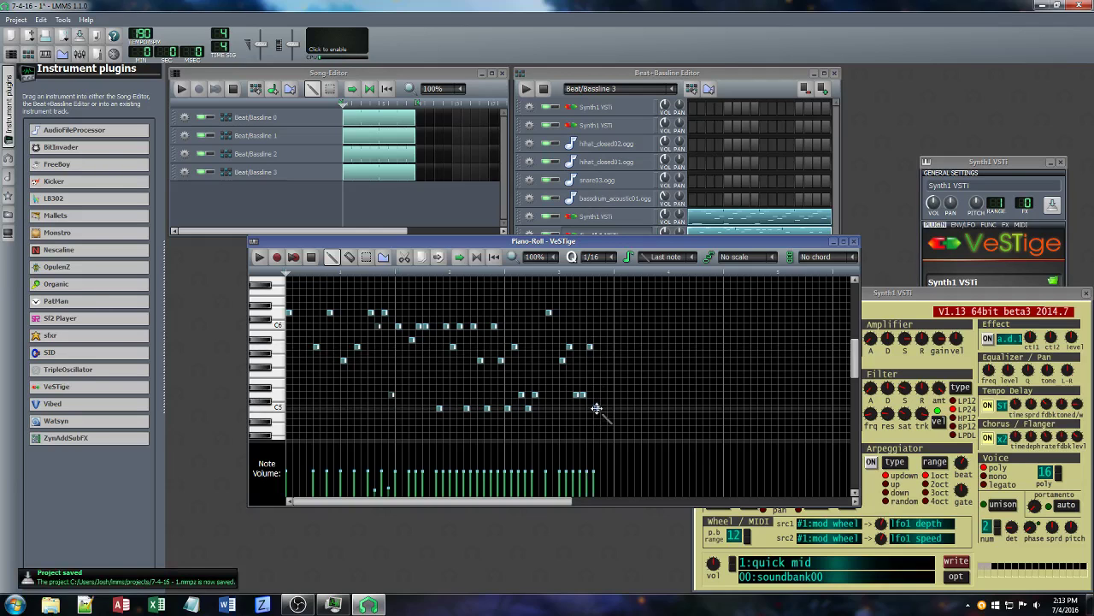
left_click(604, 394)
left_click(610, 313)
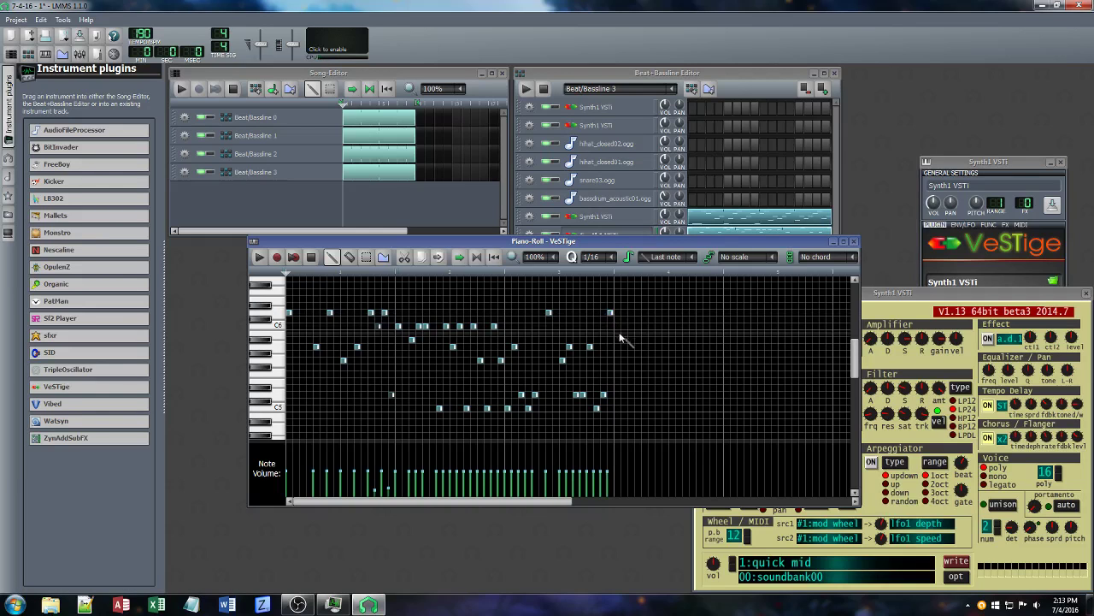
Enter the sixteenth notes C6, A#5, C6, C6, C5, G5 and C6 in the first half of the fourth bar
left_click(617, 326)
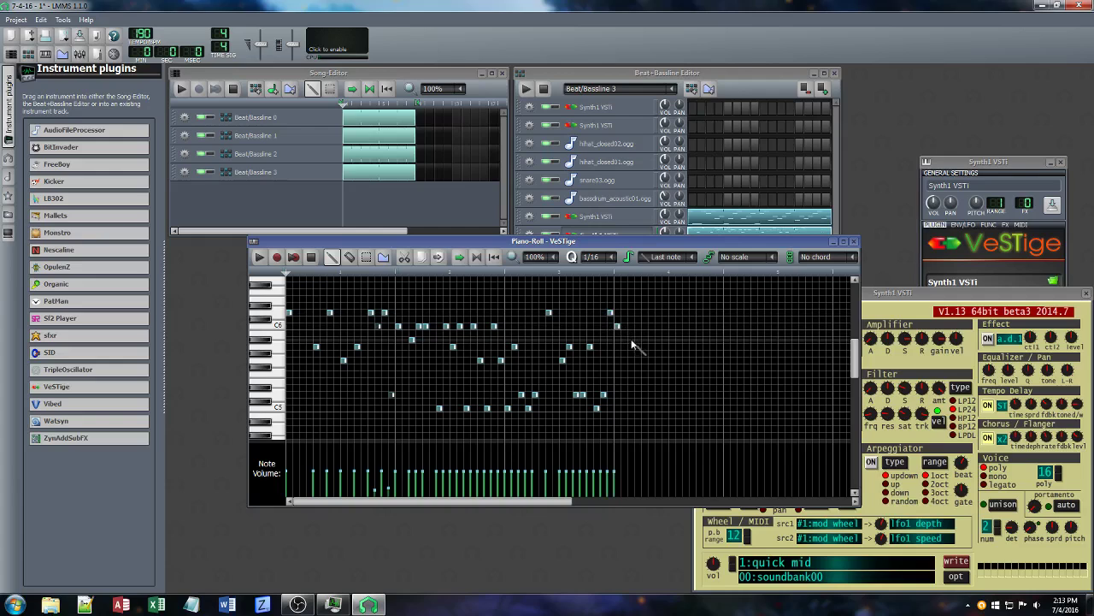
left_click(632, 339)
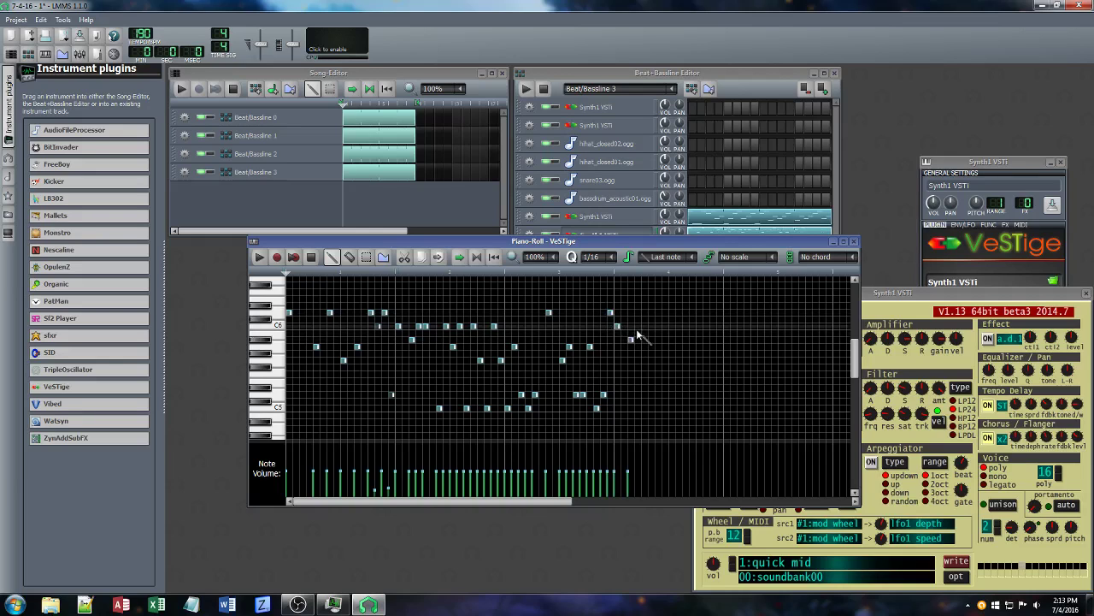
left_click(638, 326)
left_click(645, 326)
left_click(654, 394)
left_click_drag(653, 394, 654, 409)
left_click(658, 360)
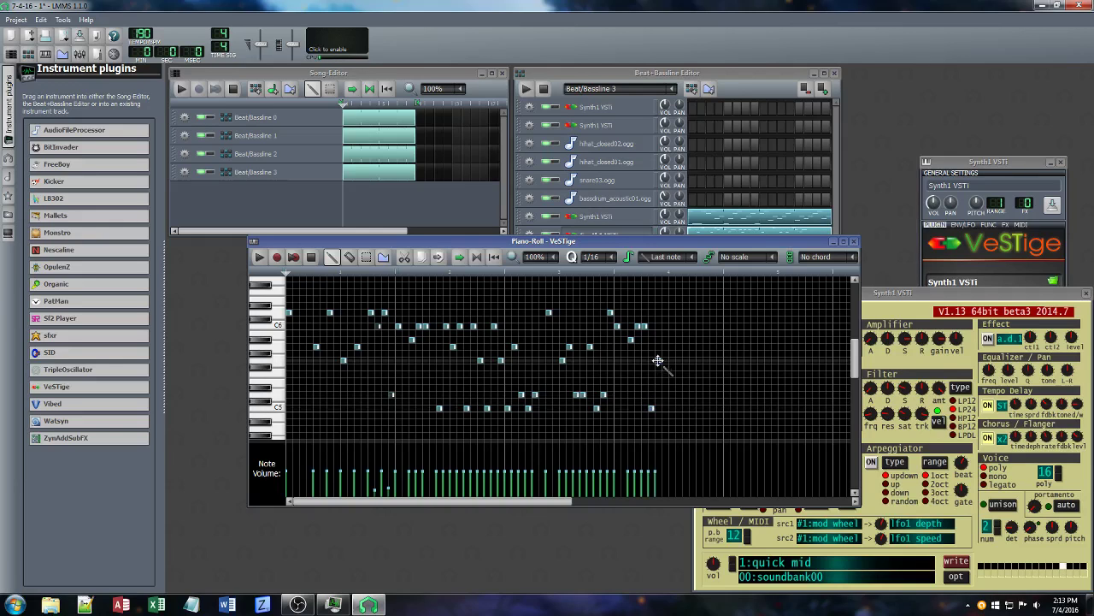
left_click(665, 327)
Fill the second half of the fourth bar with the notes A#5, A#4, F5, A5, A#4, A#5, G5 and C6
left_click(672, 341)
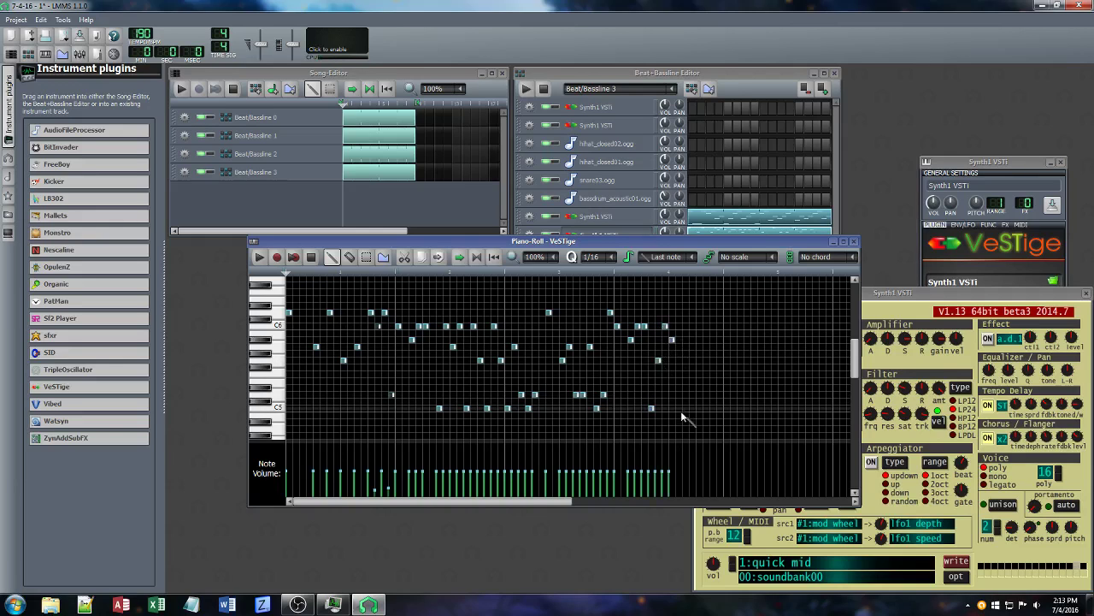
left_click(679, 415)
left_click_drag(675, 415, 679, 422)
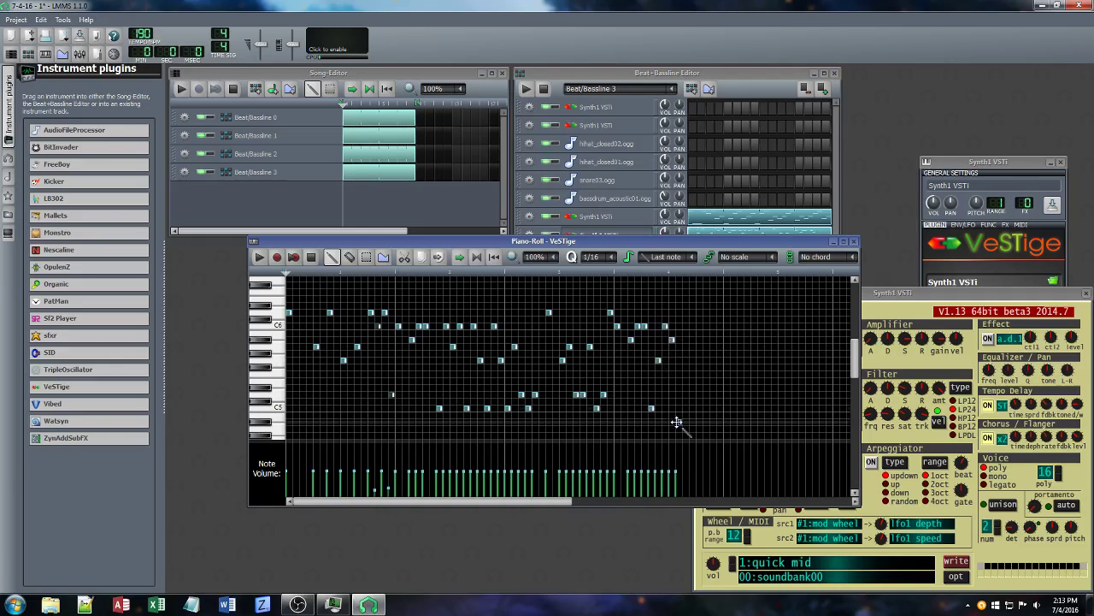
left_click_drag(682, 362, 685, 374)
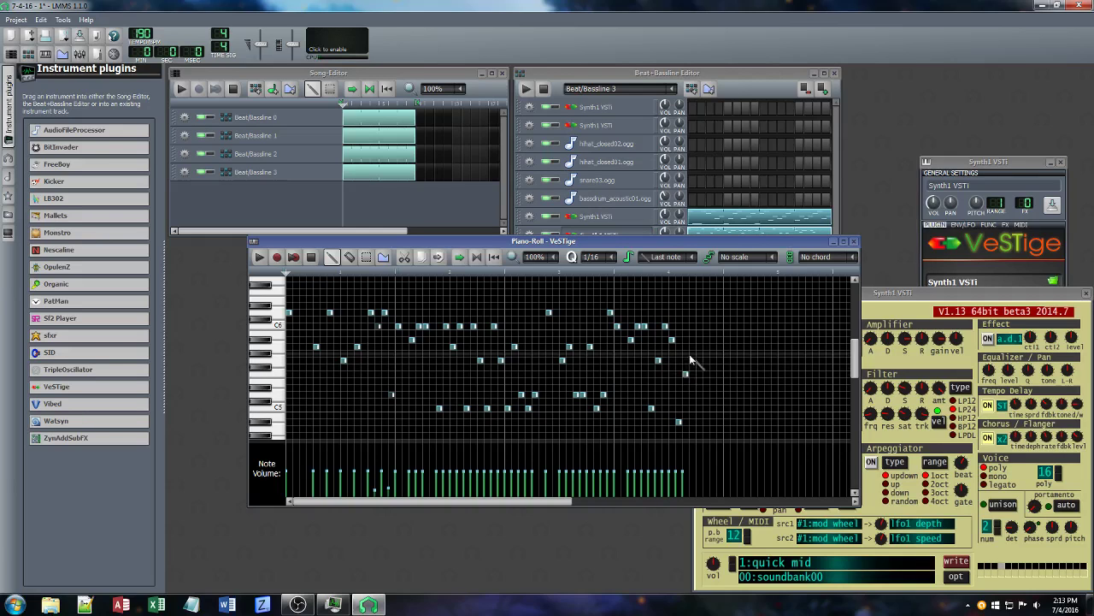
left_click(693, 346)
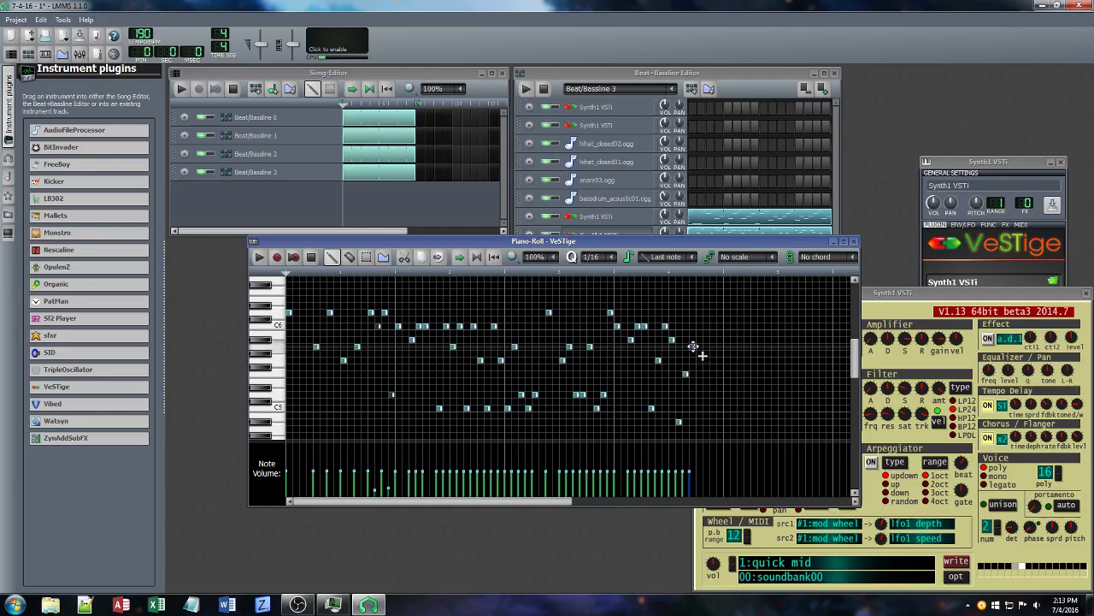
left_click(698, 422)
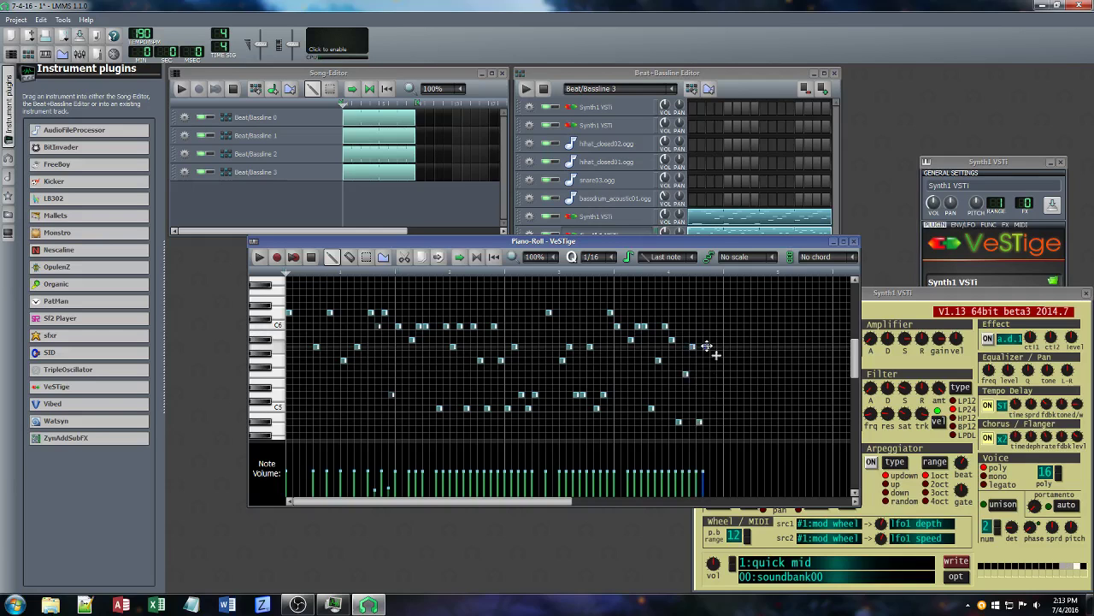
left_click(706, 340)
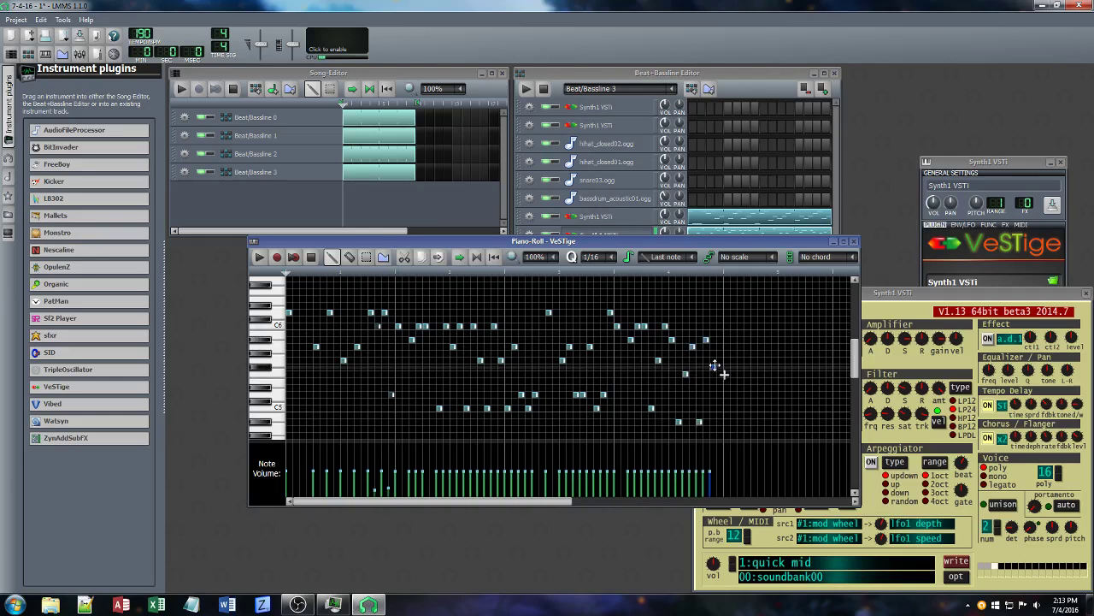
left_click(715, 360)
left_click(720, 326)
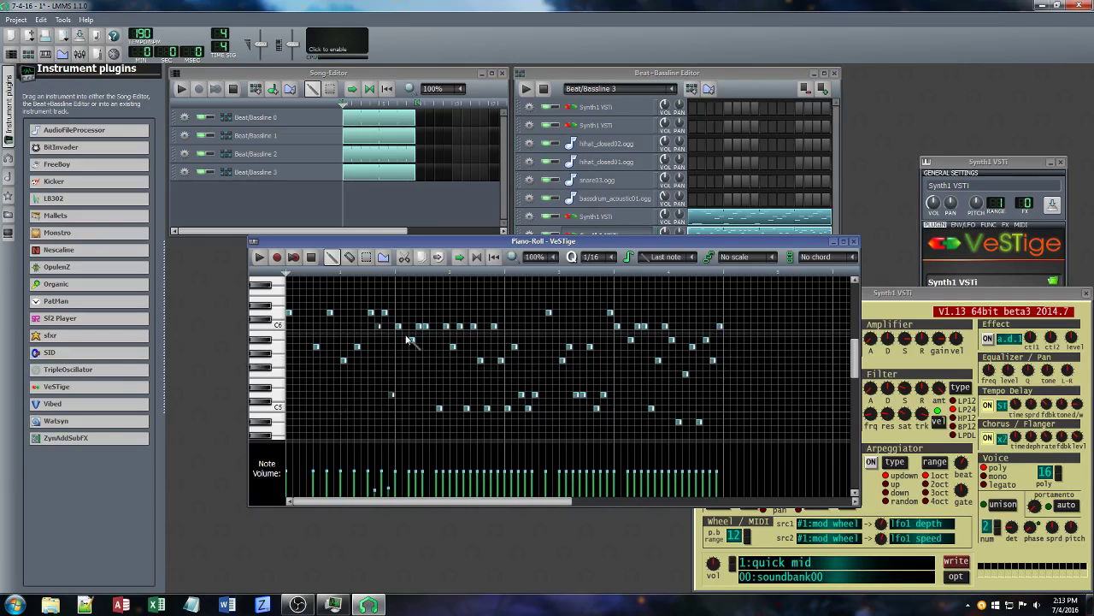
Lower the note volume of the off-beat sixteenth notes from the second bar through the fourth, and save the project
right_click(655, 359)
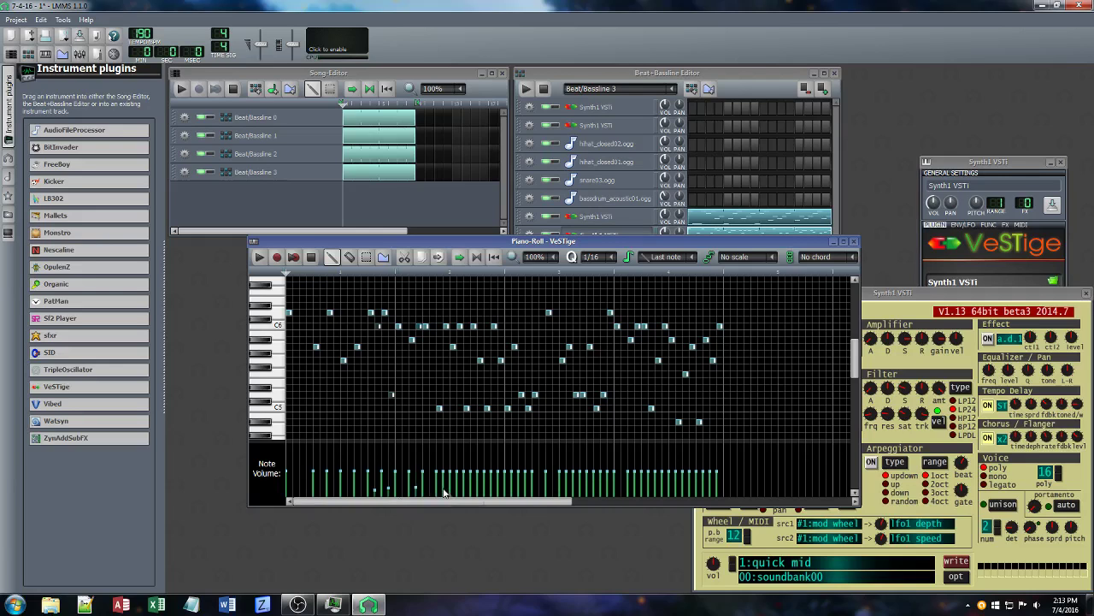
left_click_drag(471, 492, 516, 493)
left_click(513, 488)
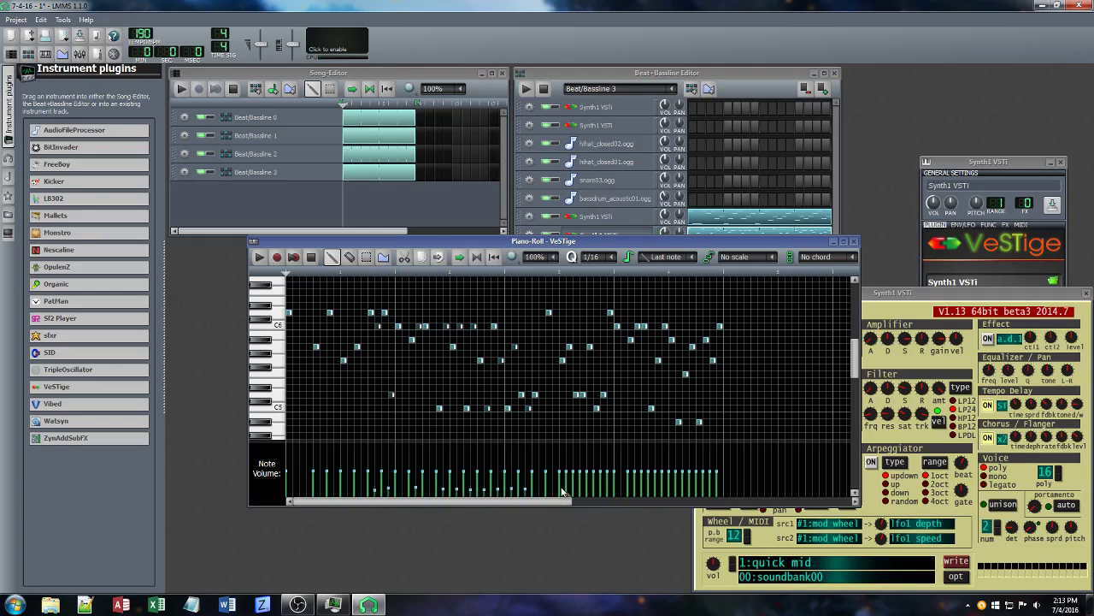
left_click_drag(578, 493, 608, 491)
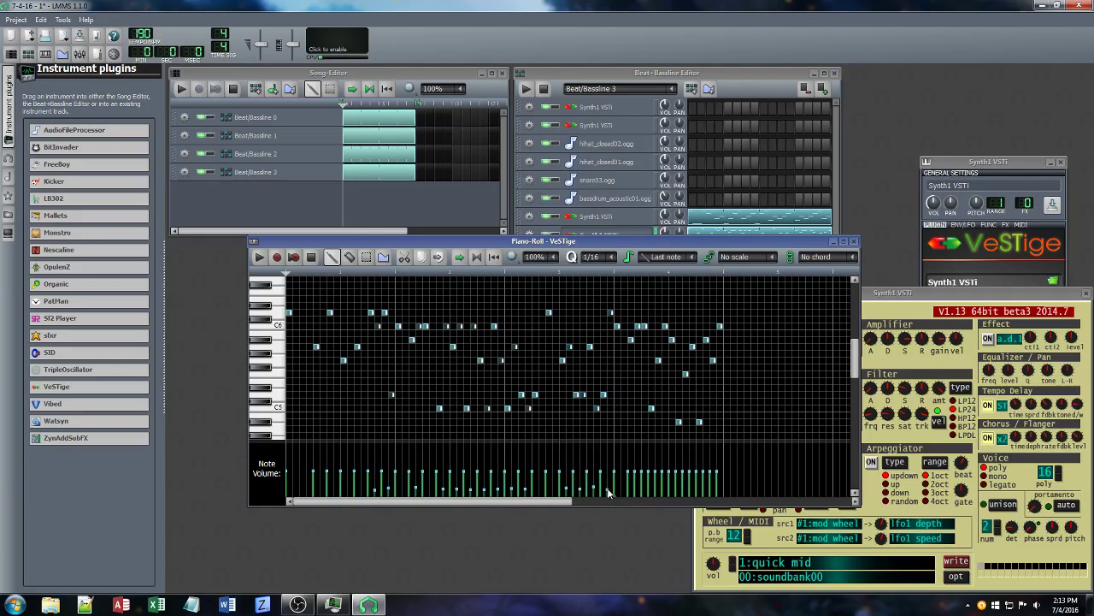
key("ctrl+s")
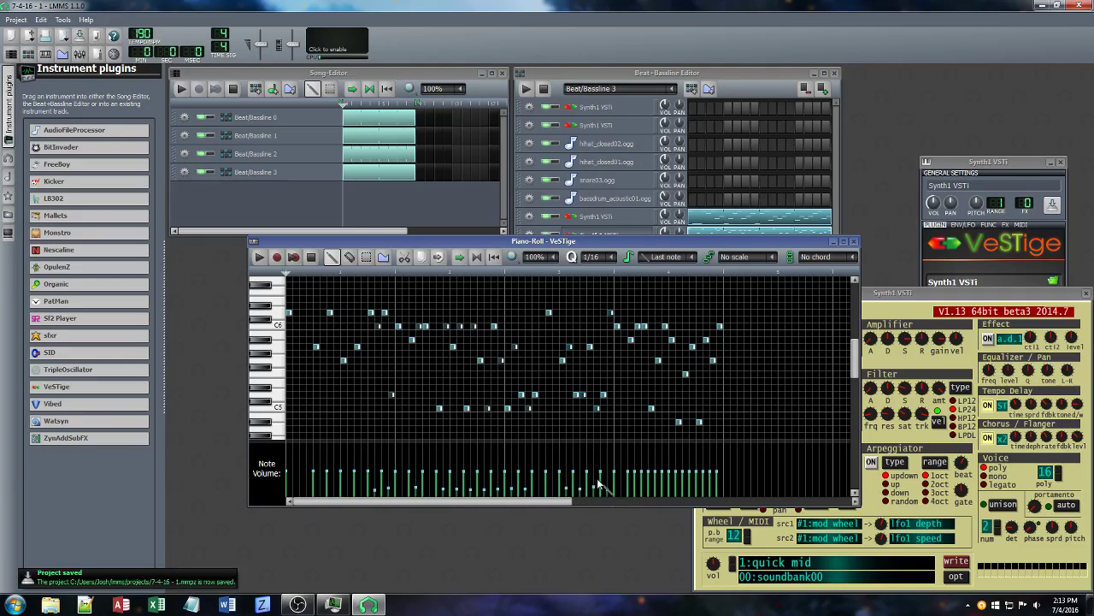
left_click(648, 489)
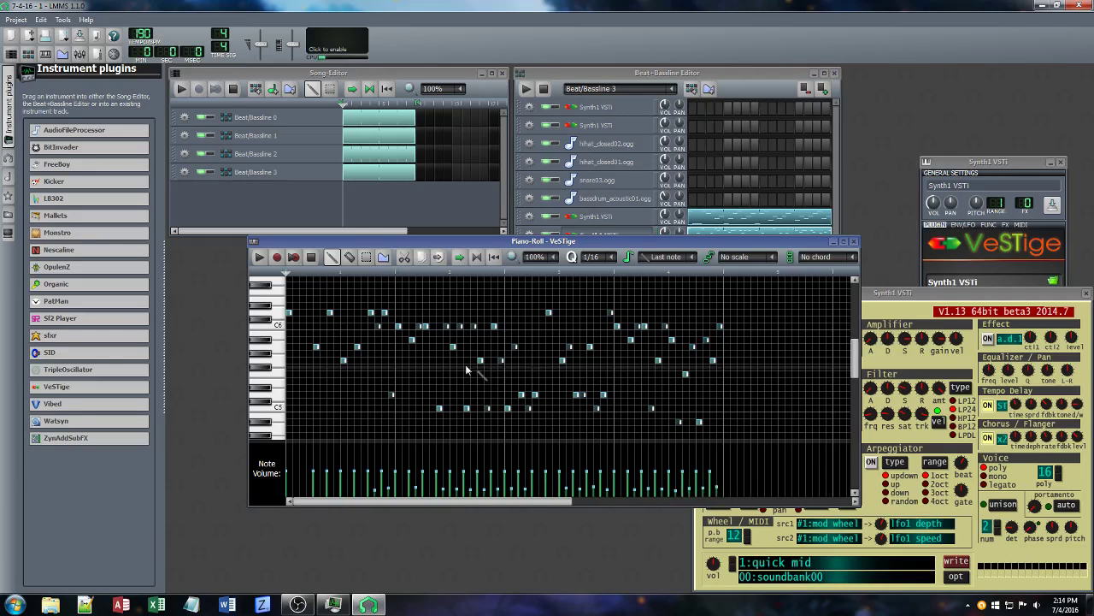
Play the pattern while adjusting the decay and release of Synth1's filter envelope, and save the project
left_click(260, 258)
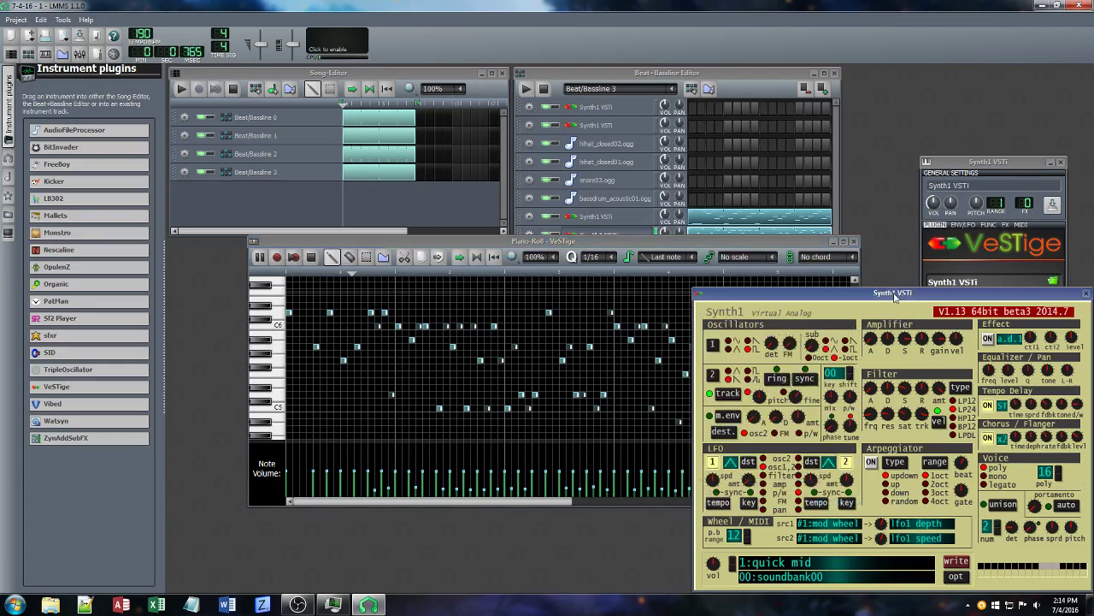
left_click(894, 294)
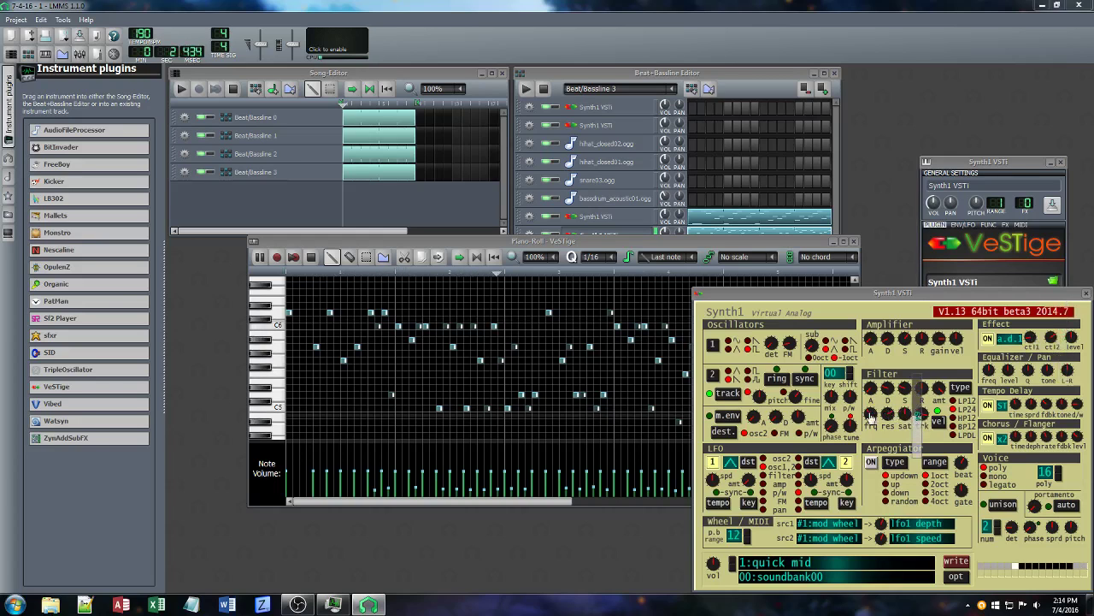
left_click_drag(888, 390, 885, 443)
left_click_drag(922, 390, 922, 416)
left_click(896, 293)
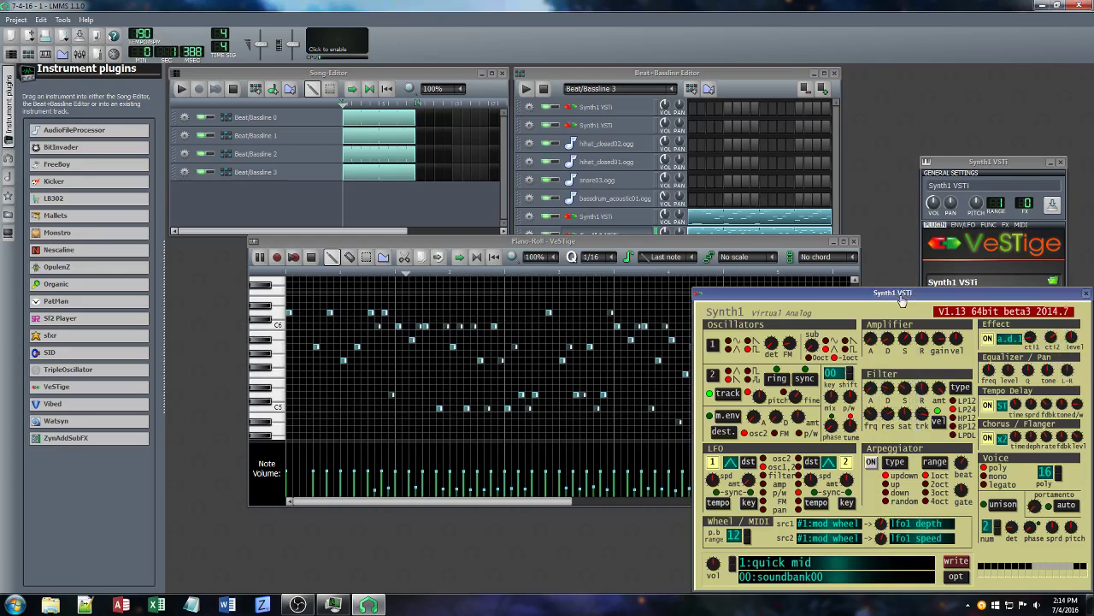
key("ctrl+s")
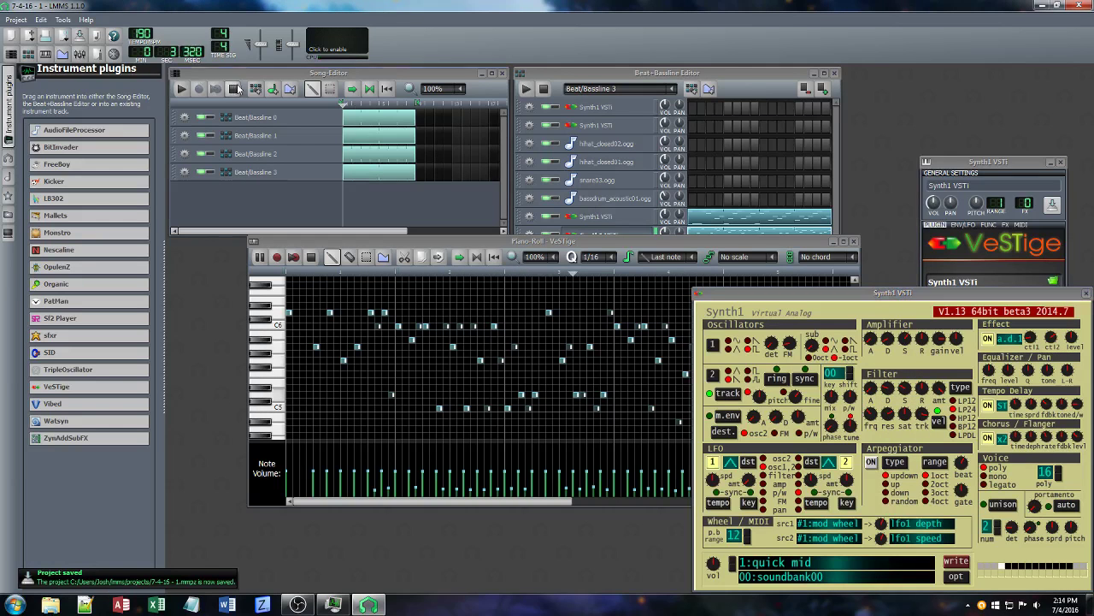
Rearrange the windows to uncover the Synth1 instrument's effects chain, the Beat+Bassline Editor and the Song-Editor
left_click_drag(871, 301, 382, 172)
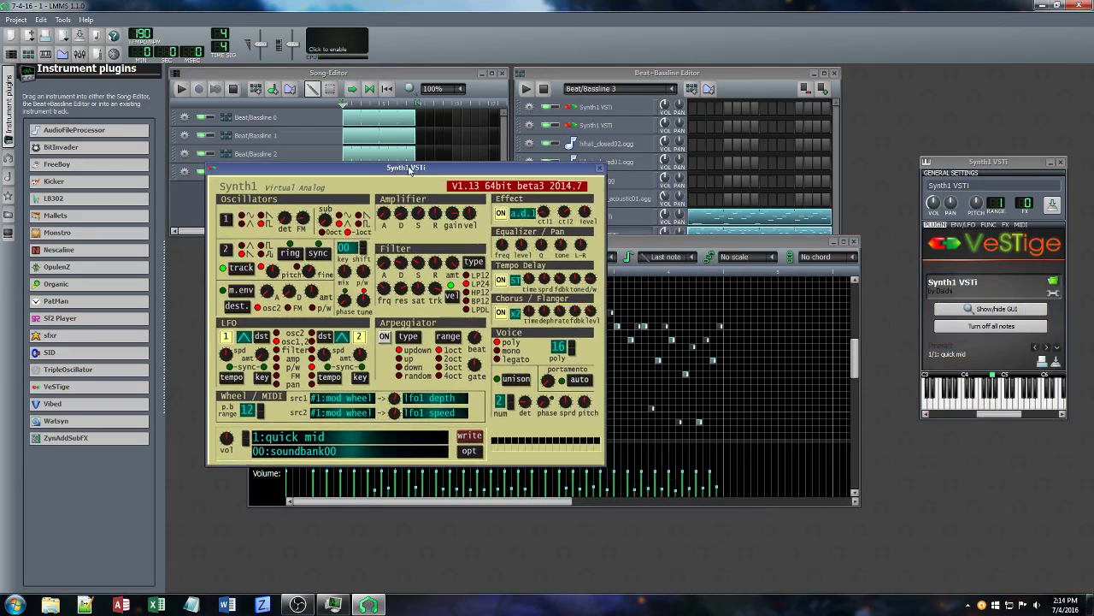
left_click(1006, 224)
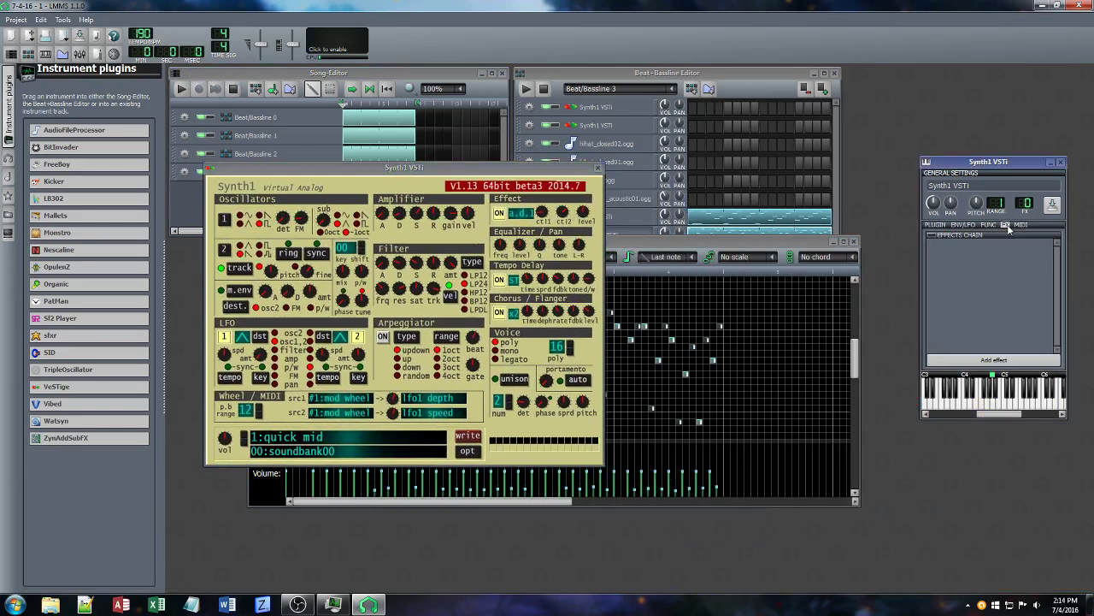
left_click(775, 89)
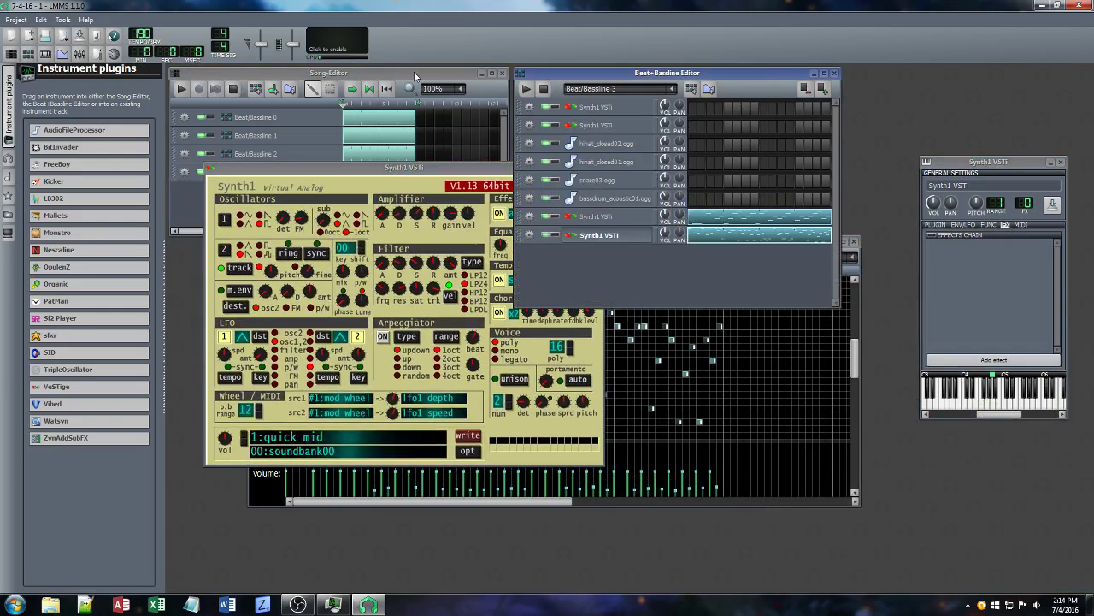
left_click(471, 78)
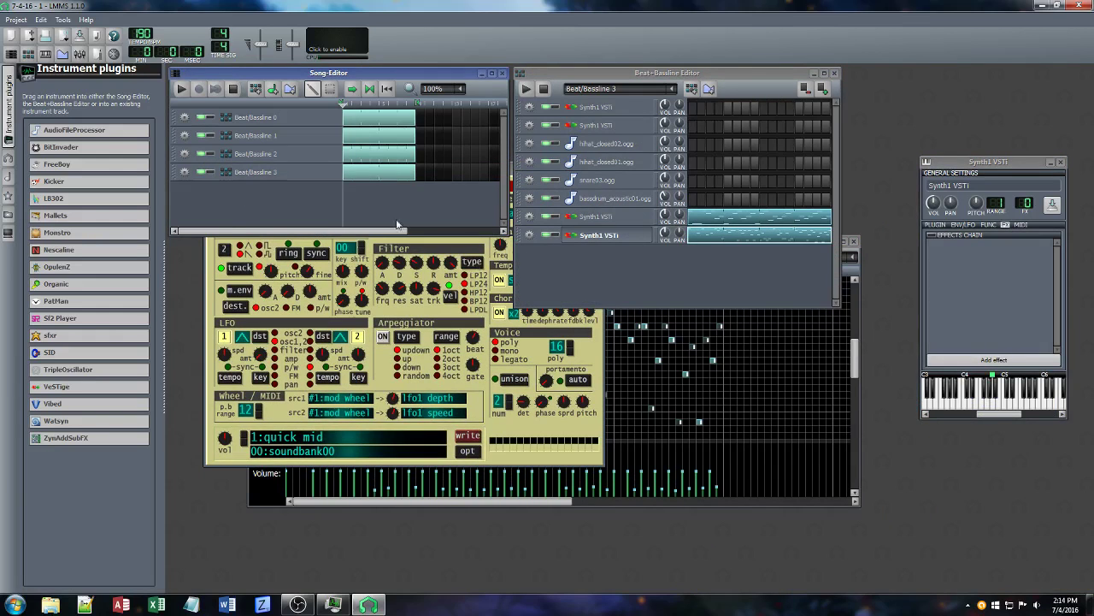
Create Beat/Bassline 4 and copy the last Synth1 VSTi track's pattern into it from Beat/Bassline 3
left_click(690, 89)
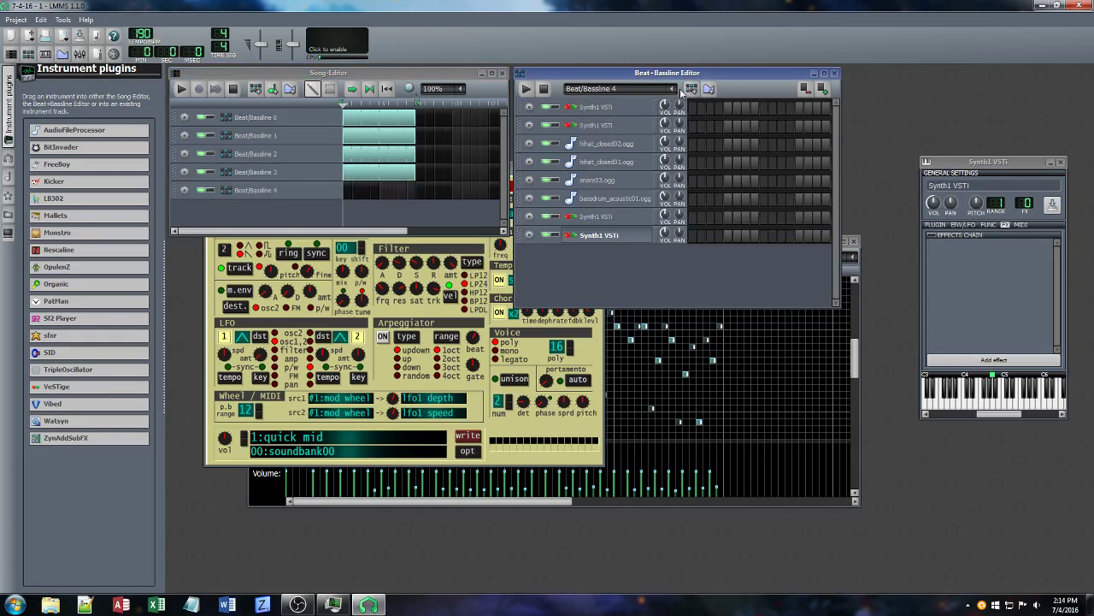
left_click(675, 89)
left_click(599, 142)
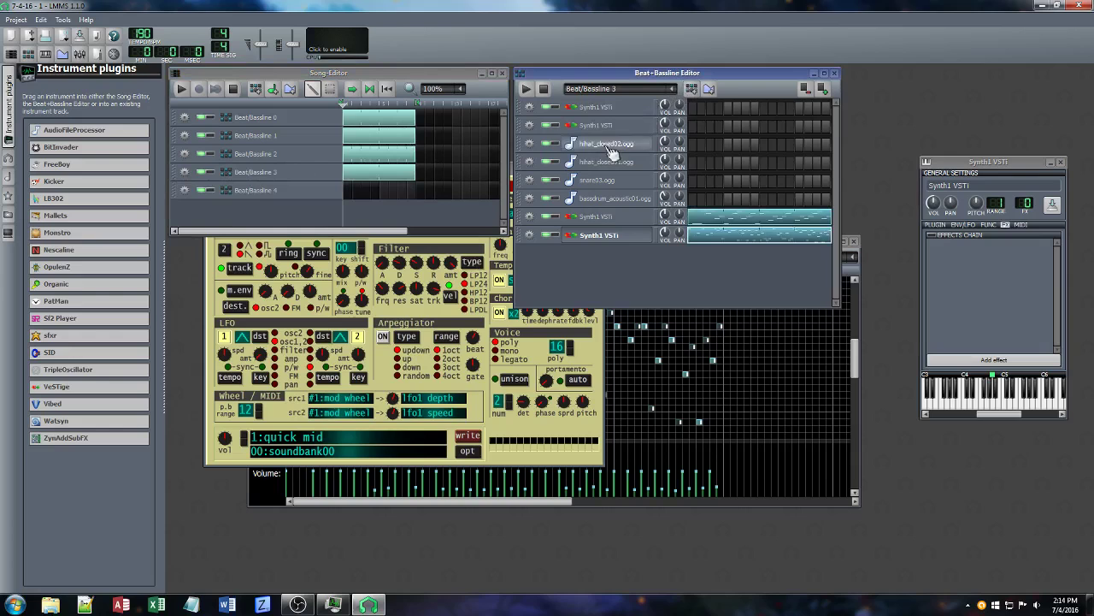
right_click(726, 240)
left_click(718, 208)
left_click(675, 89)
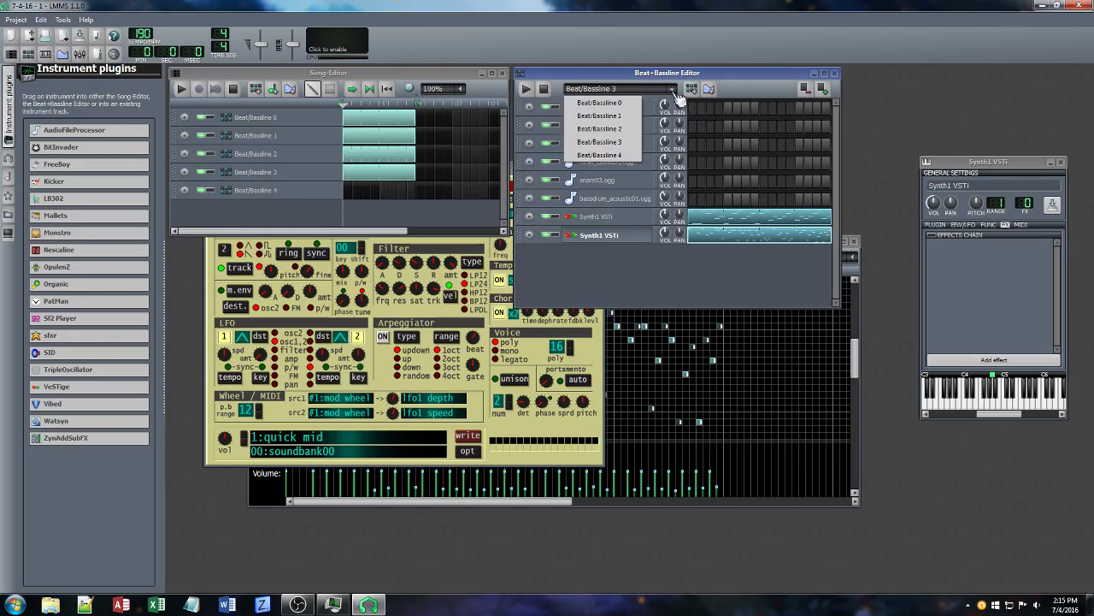
left_click(612, 155)
right_click(698, 237)
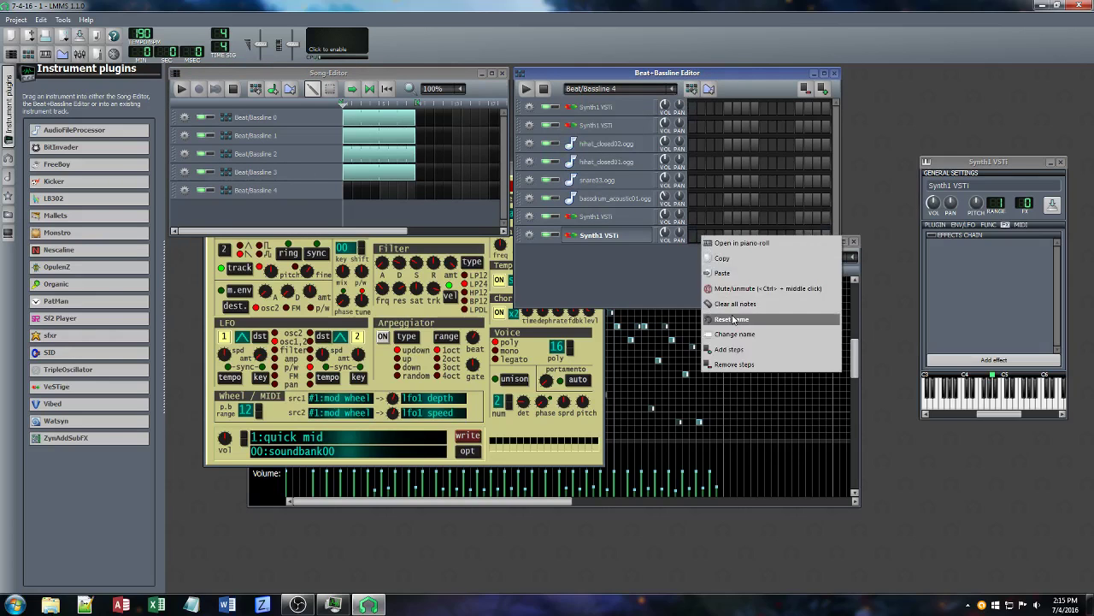
left_click(735, 288)
Clear all notes from the last Synth1 VSTi track's pattern in Beat/Bassline 3
left_click(674, 89)
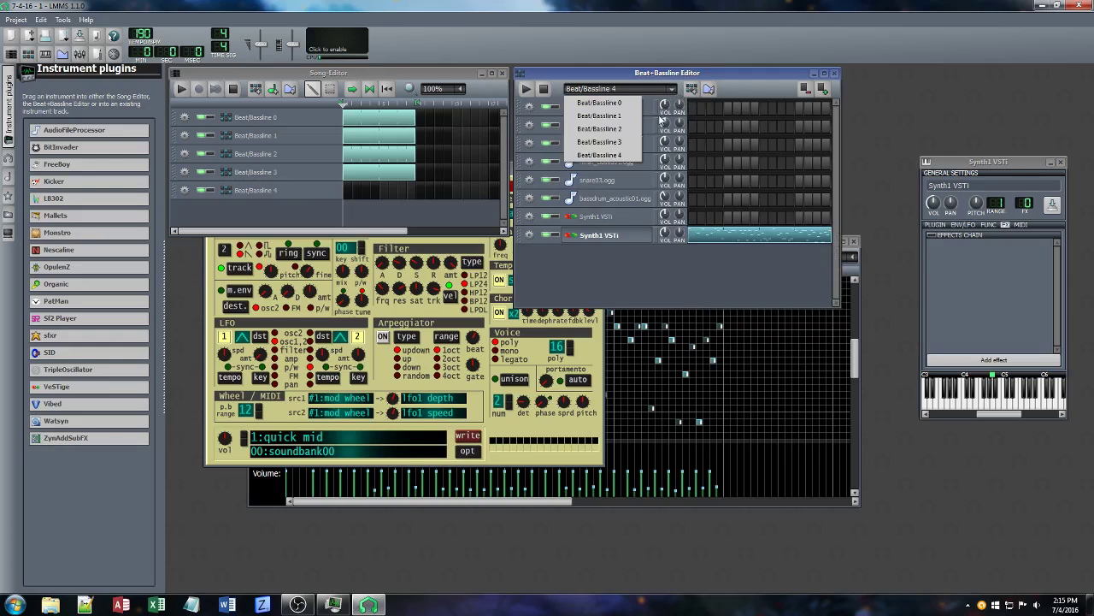
left_click(612, 142)
right_click(707, 234)
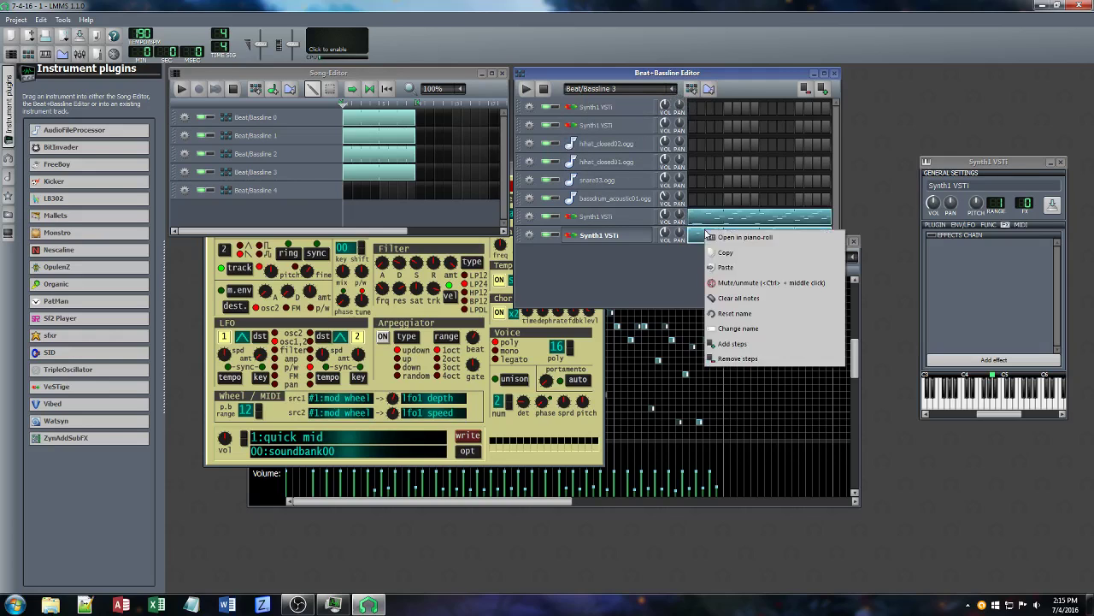
left_click(735, 298)
Switch to Beat/Bassline 4 and open its last Synth1 VSTi pattern in the Piano-Roll
left_click(673, 89)
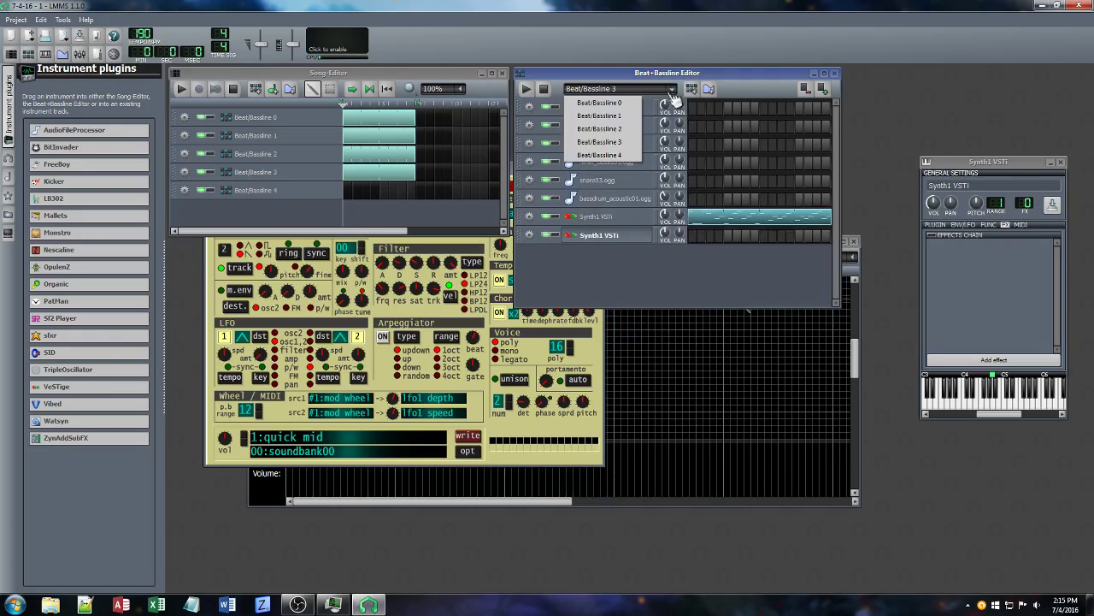
left_click(612, 157)
double_click(712, 239)
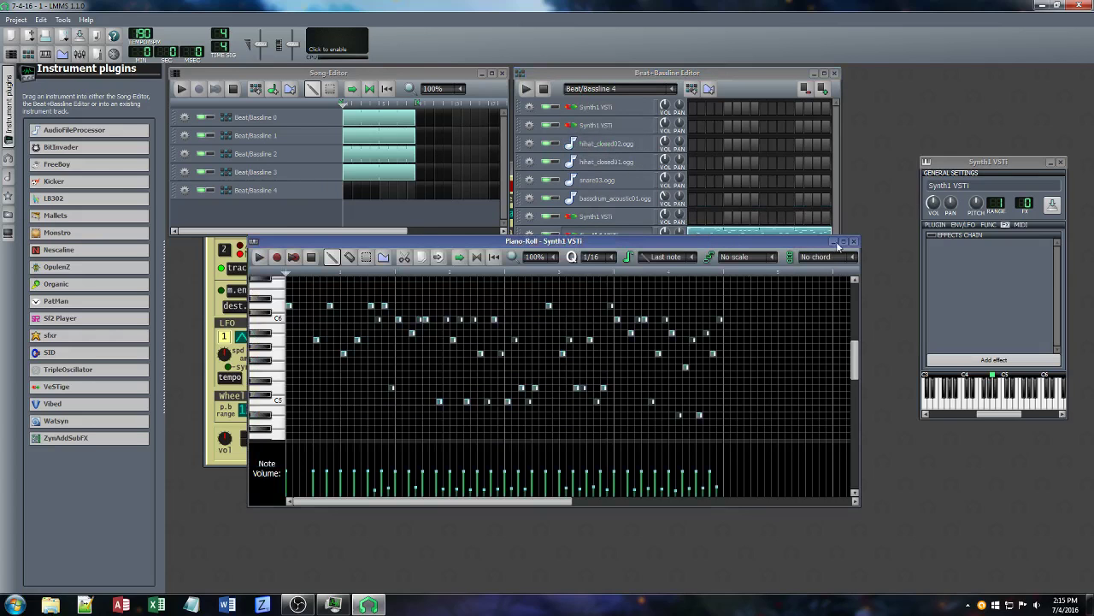
Close the Piano-Roll and move the Synth1 plugin window clear of the Song-Editor
left_click_drag(359, 240, 492, 359)
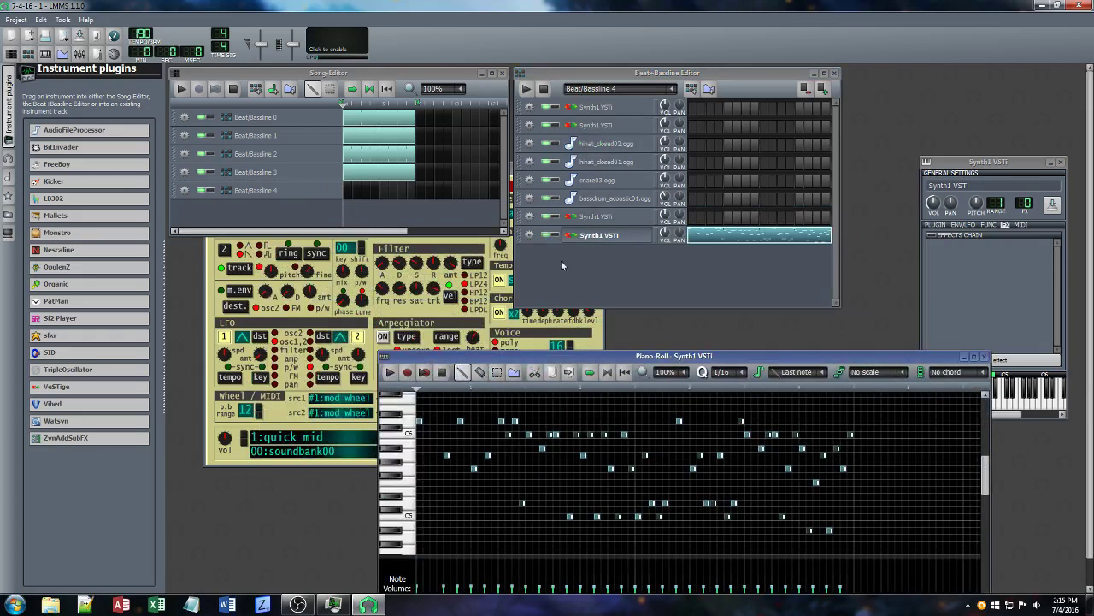
left_click(985, 356)
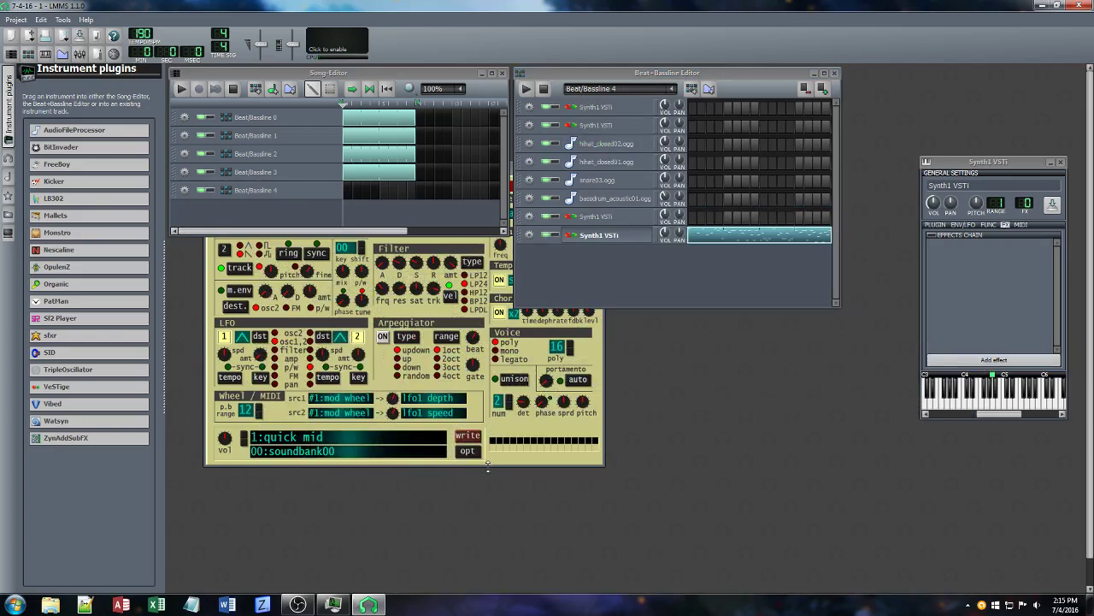
left_click(488, 465)
left_click_drag(413, 170, 596, 255)
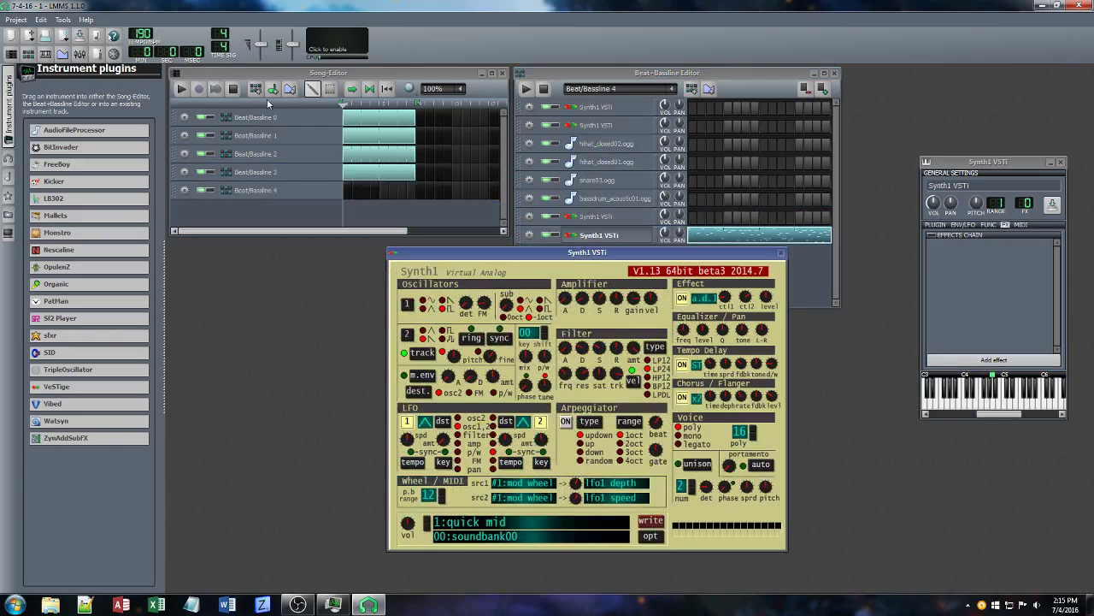
Place Beat/Bassline 4 blocks in the Song-Editor over the same length as the other Beat/Bassline tracks, and save the project
left_click(357, 199)
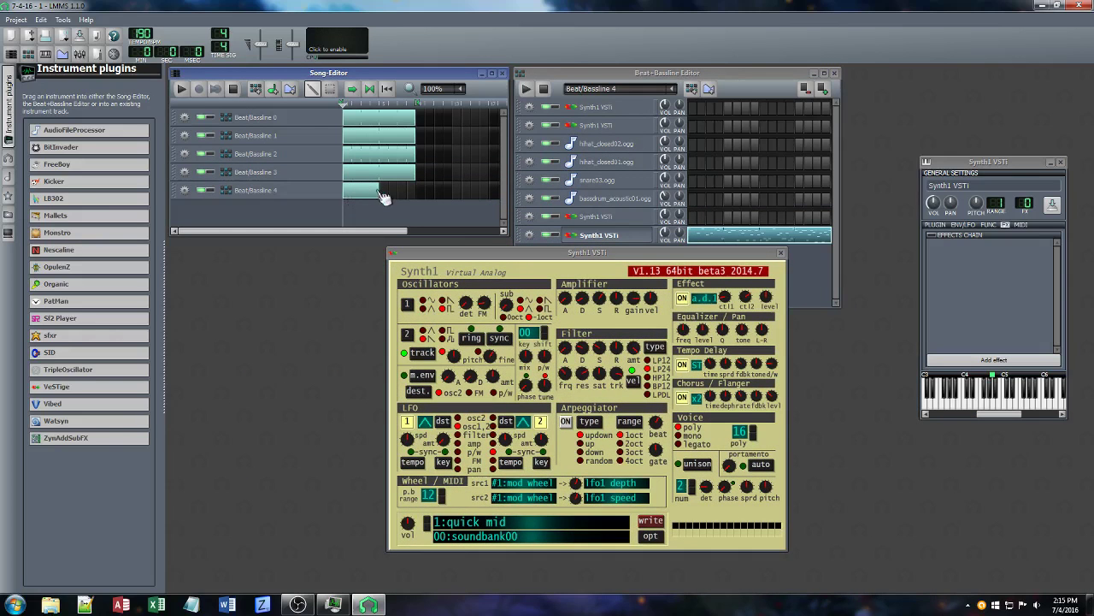
key("ctrl+s")
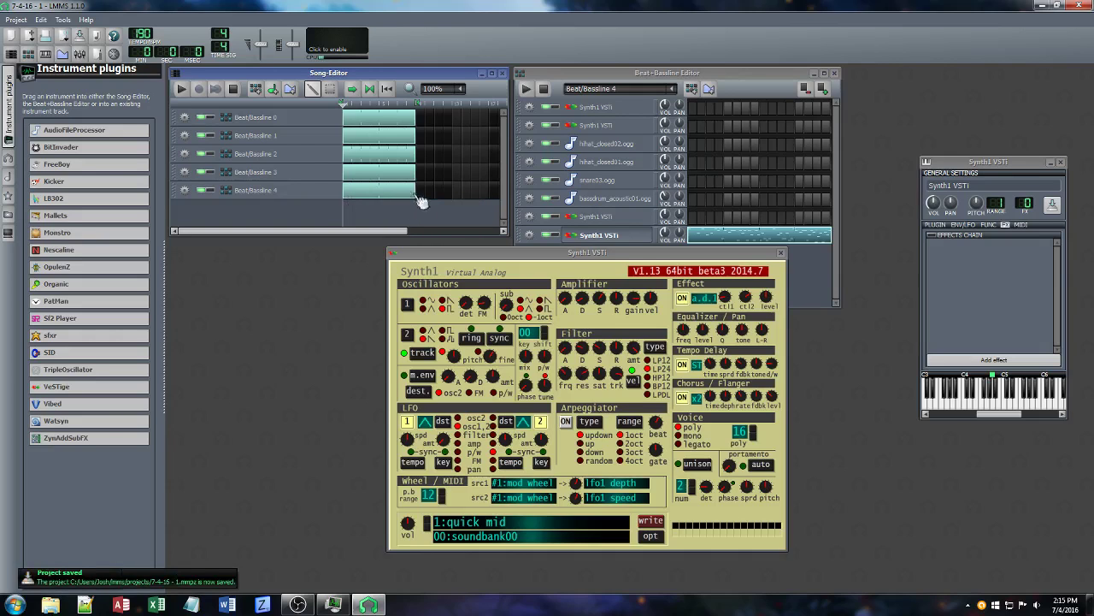
Listen to the song with Beat/Bassline 4 included, stop playback and save the project
left_click(177, 89)
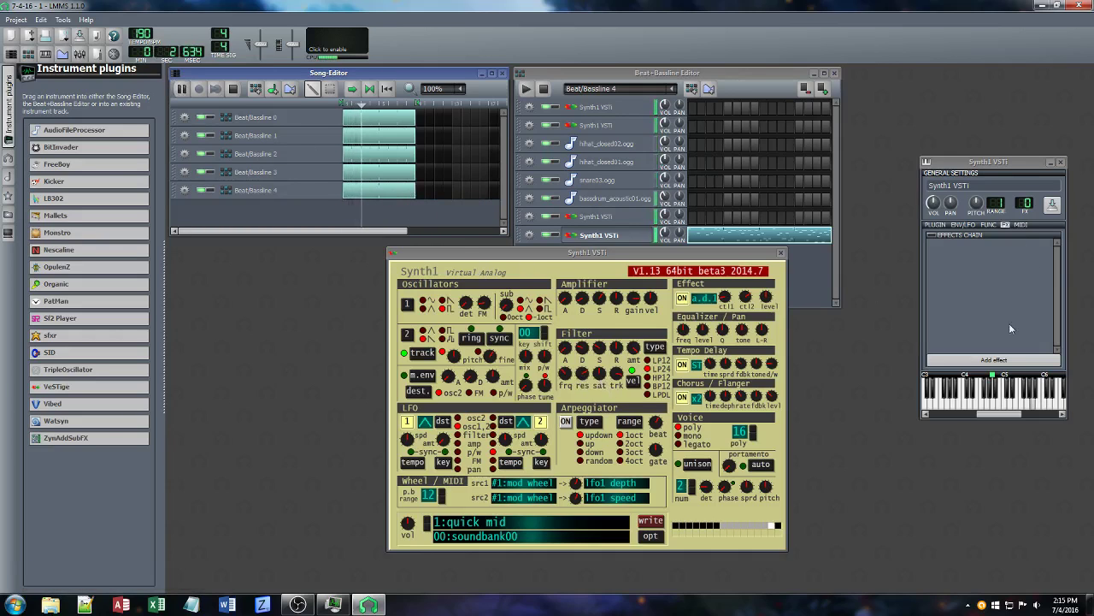
left_click(993, 359)
left_click(686, 445)
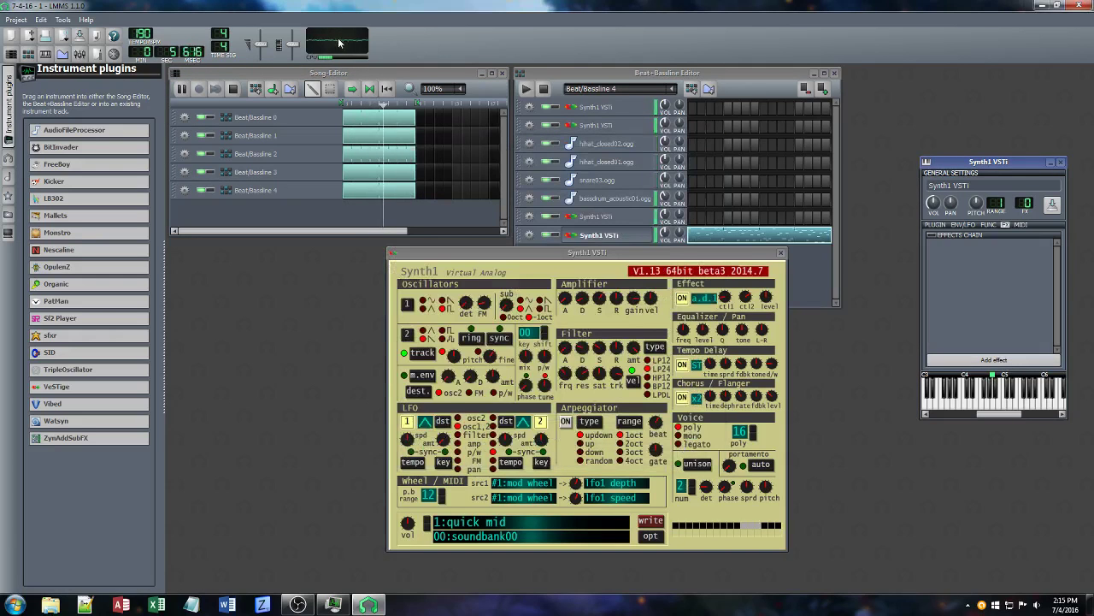
left_click(234, 89)
key("ctrl+s")
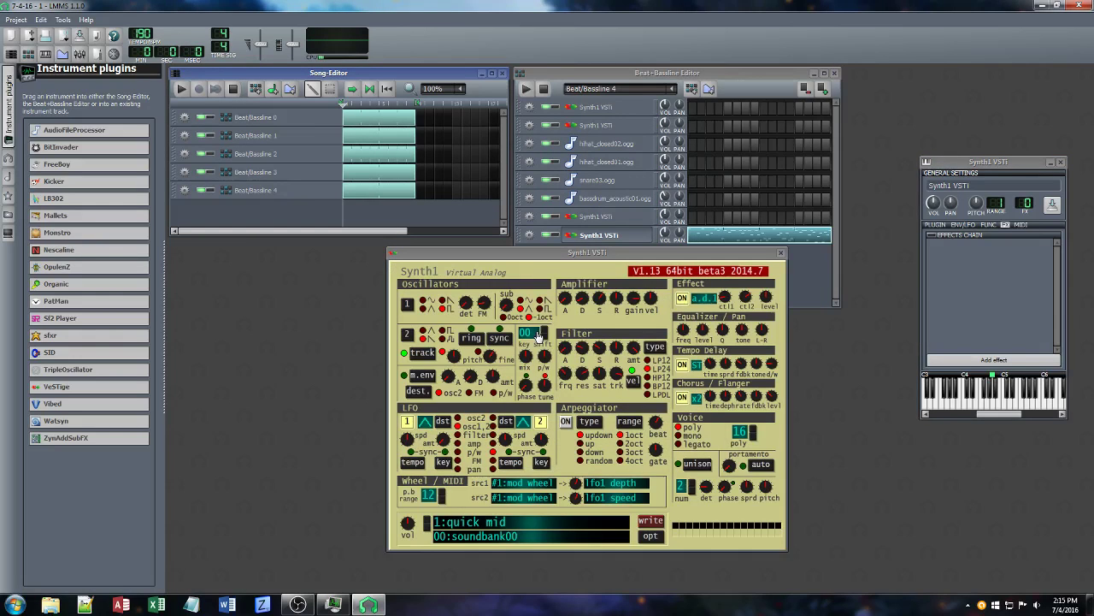
Play Beat/Bassline 4 and add the Calf Reverb LADSPA effect to the Synth1 instrument's effects chain
left_click(526, 88)
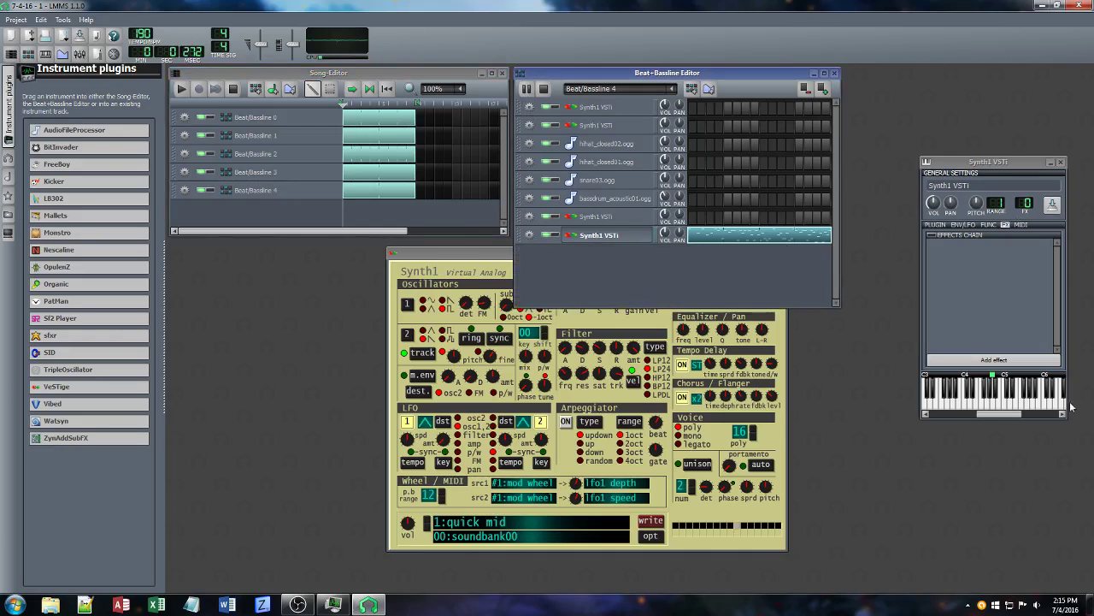
left_click(993, 360)
type("verb")
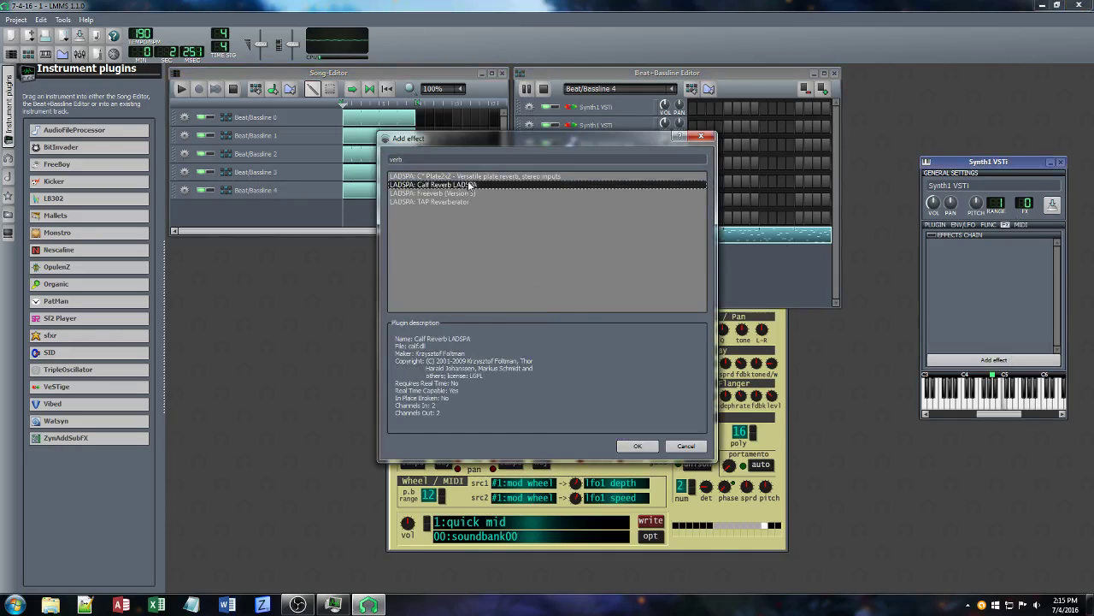
left_click(433, 184)
left_click(637, 445)
Adjust the Calf Reverb's wet amount, dry amount and cut controls while the pattern plays
left_click_drag(228, 300, 263, 357)
left_click_drag(261, 316, 265, 305)
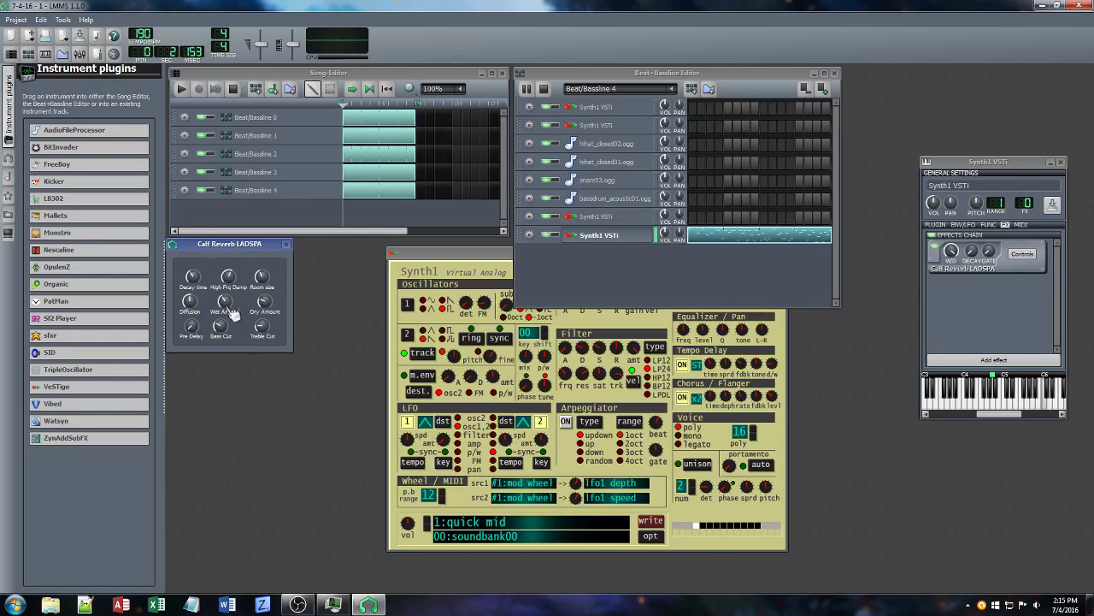
left_click_drag(259, 336, 224, 332)
Adjust Synth1's filter resonance, filter release and sub oscillator level
left_click_drag(579, 385, 578, 402)
left_click_drag(613, 349, 601, 368)
left_click_drag(504, 304, 503, 336)
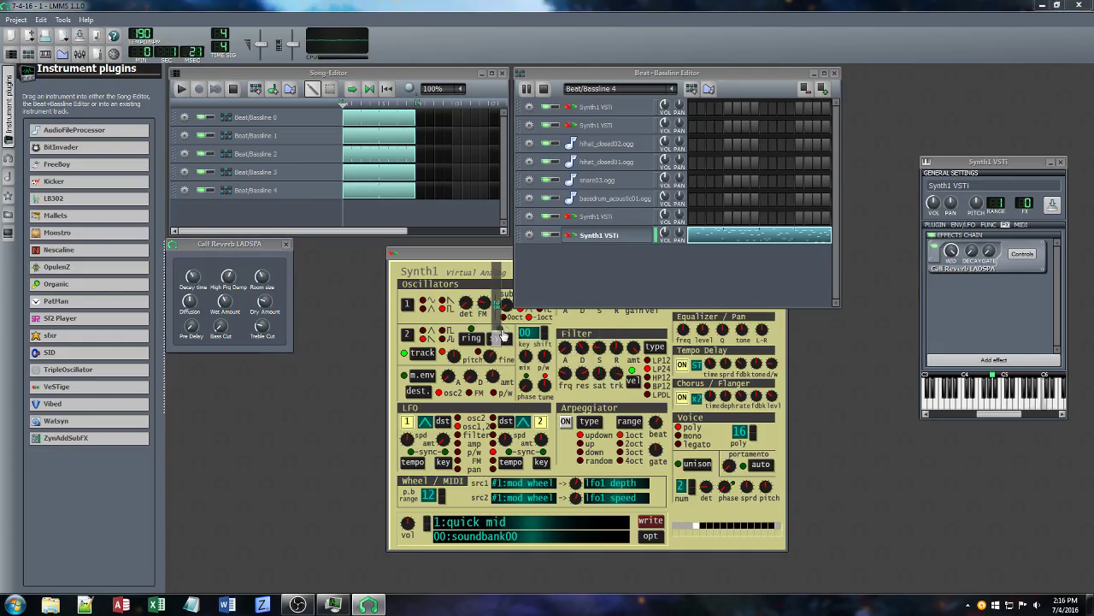
Add the VST effect AMP_HyBrit to the Synth1 instrument's effects chain and lower its wet level
left_click(994, 359)
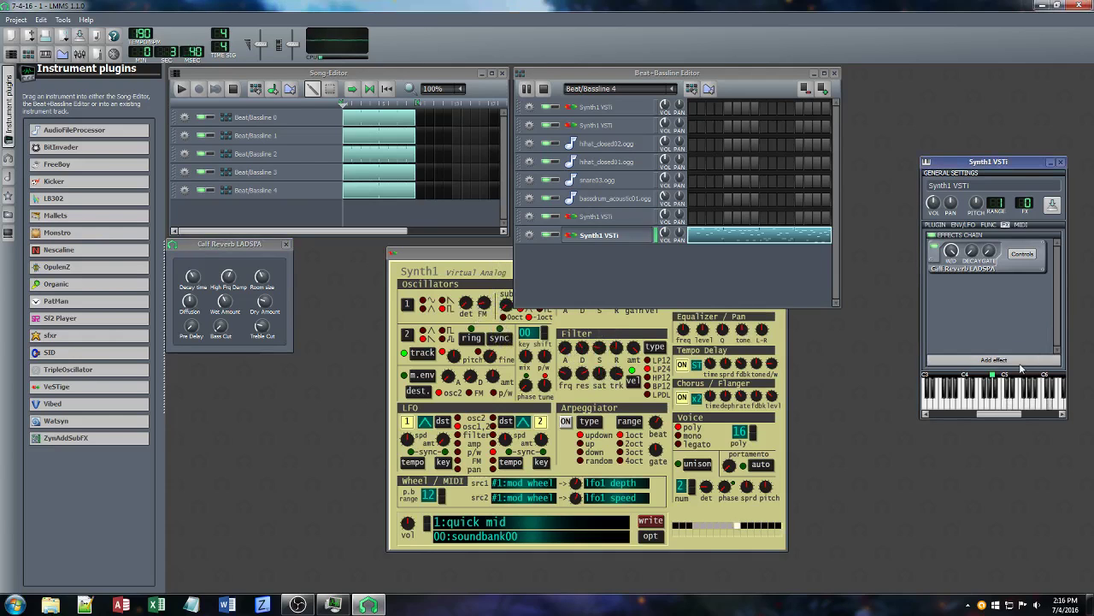
type("dsi")
key("BackSpace")
key("BackSpace")
key("BackSpace")
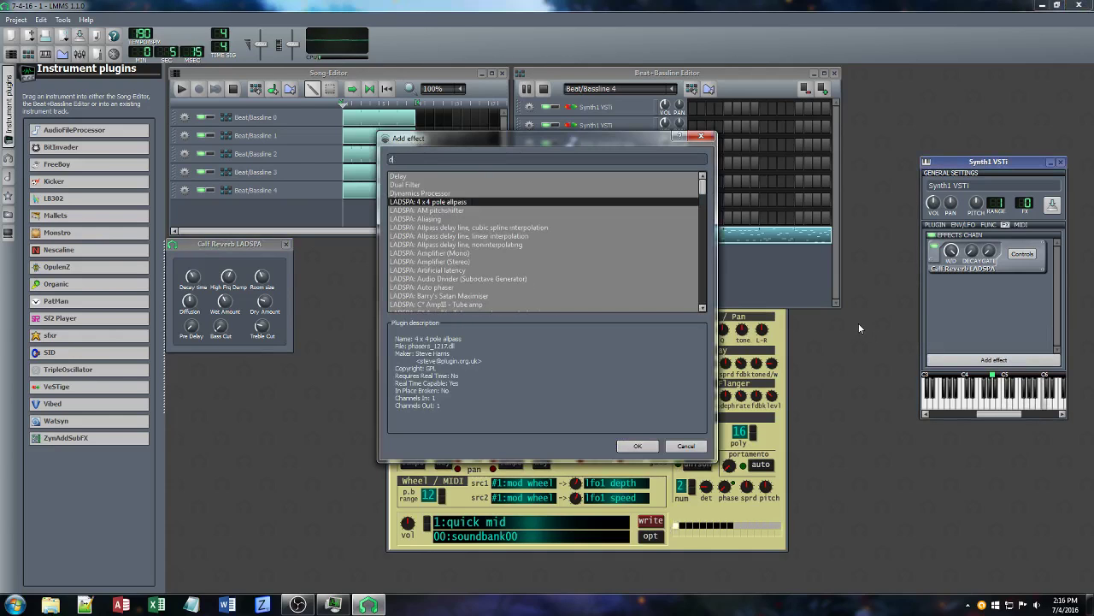
type("hyb")
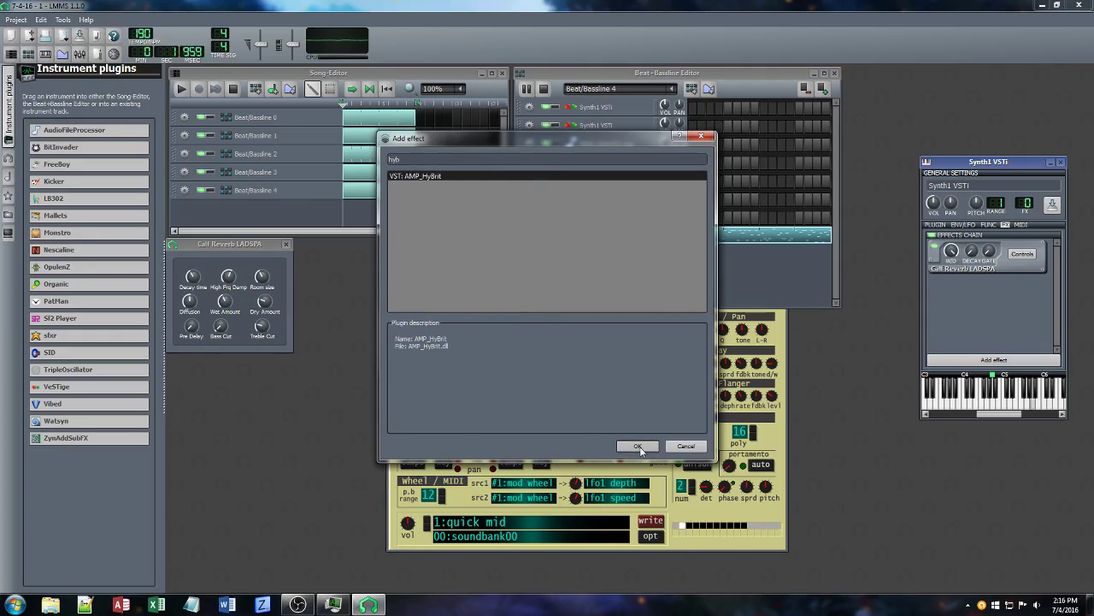
left_click(639, 447)
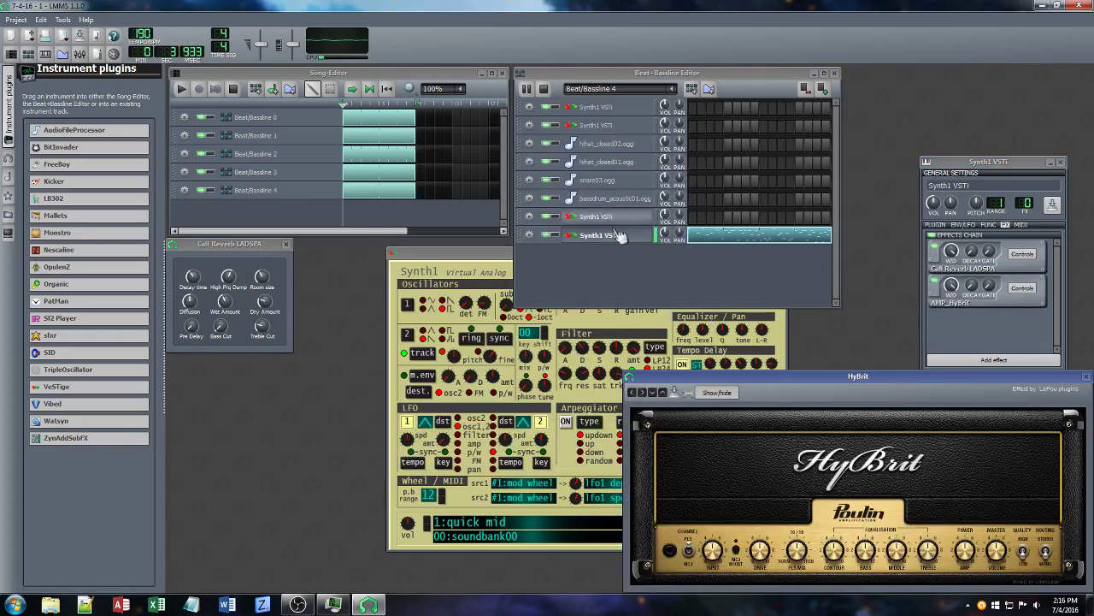
left_click(952, 285)
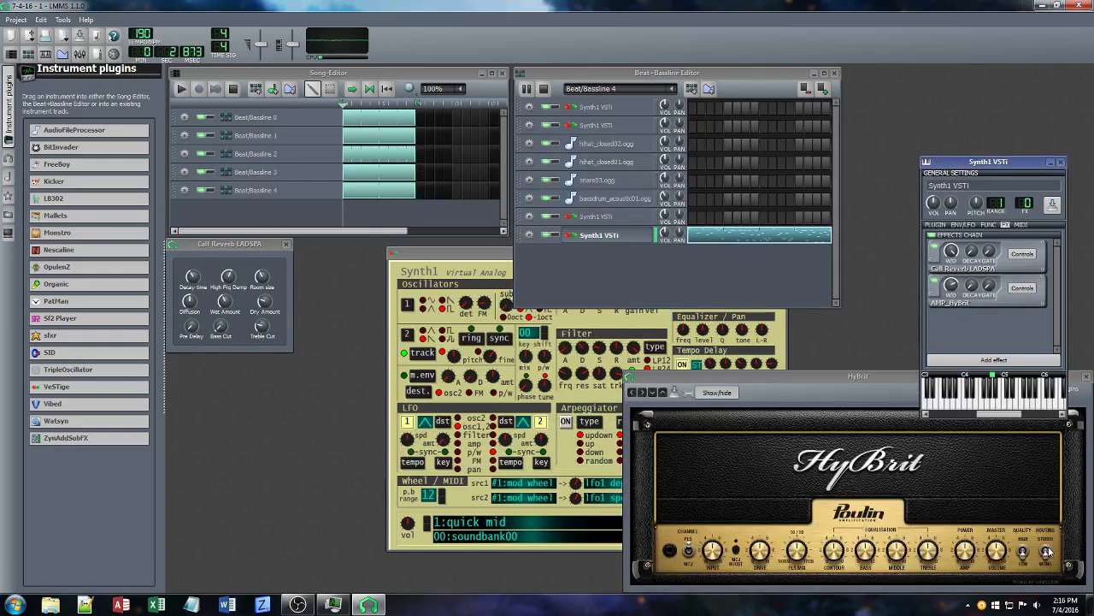
Try AMP_HyBrit ahead of the Calf Reverb in the effects chain, and return it to its place after the reverb
right_click(962, 297)
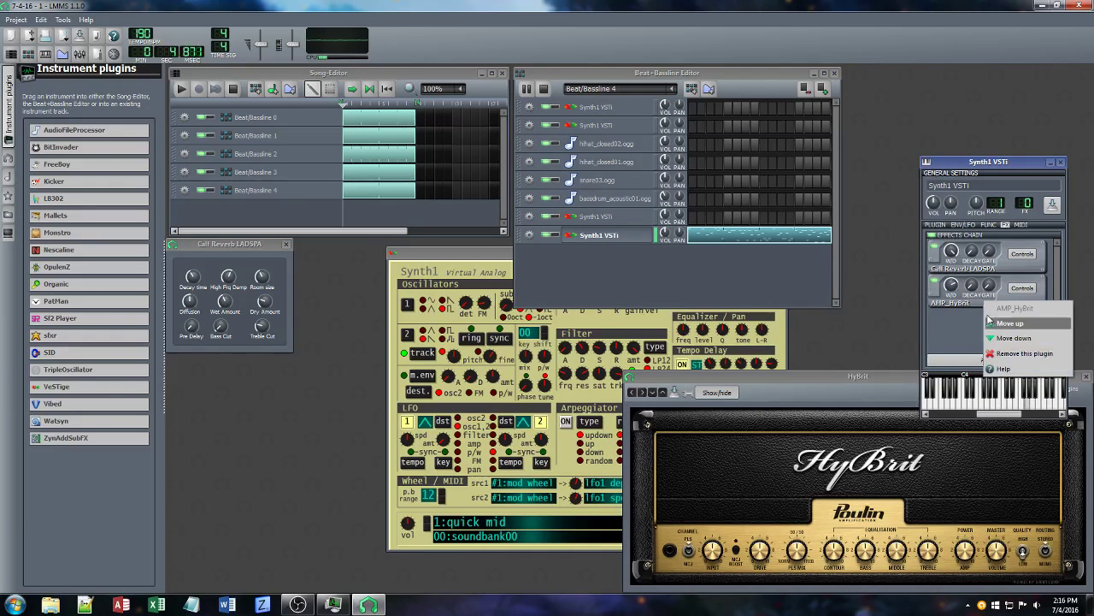
left_click(992, 326)
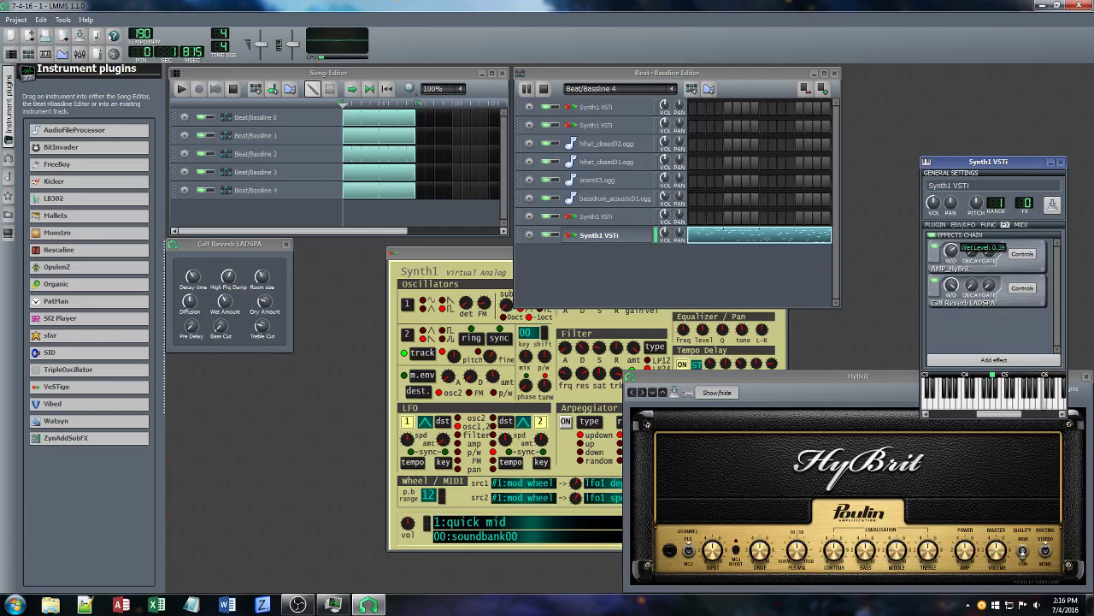
right_click(1006, 265)
left_click(1031, 288)
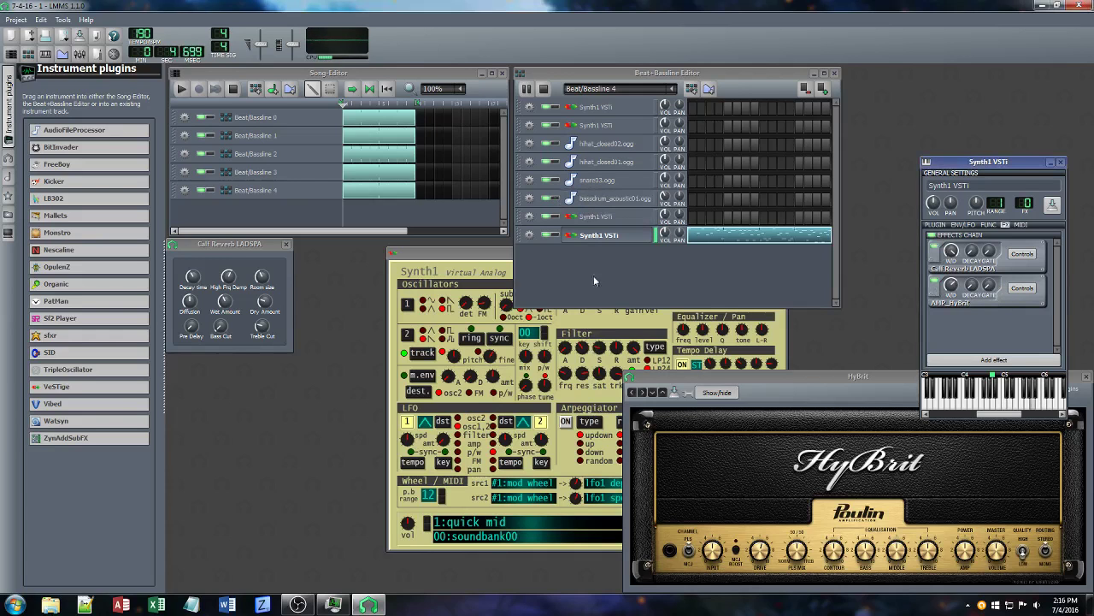
Shift the Synth1 plugin window aside and add the LADSPA C* Eq 10-band equalizer to the effects chain
left_click_drag(497, 257, 307, 251)
left_click(994, 359)
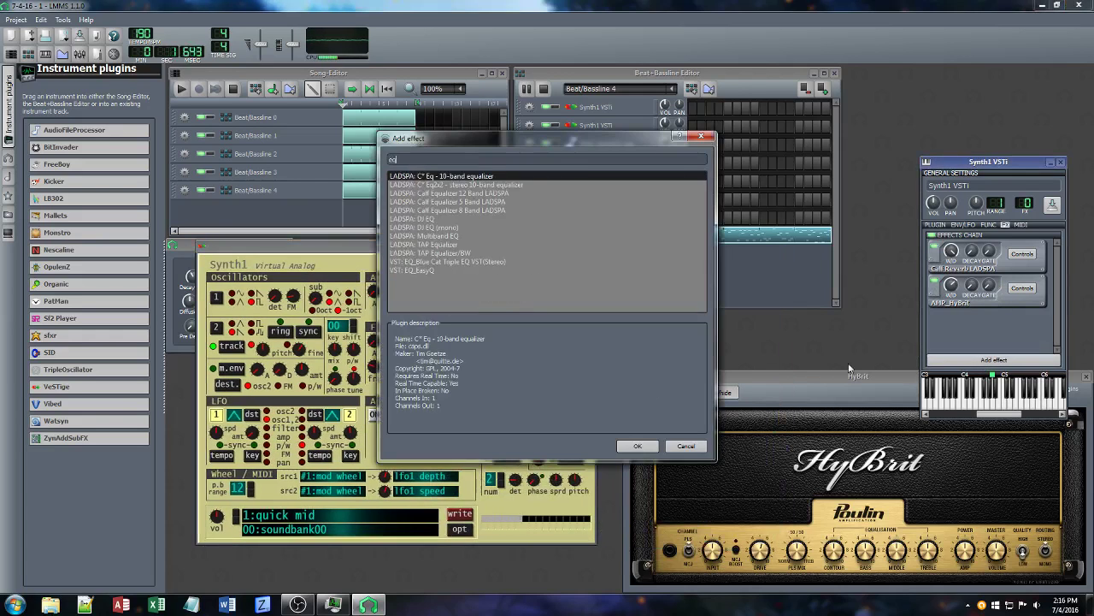
type("eq")
left_click(637, 446)
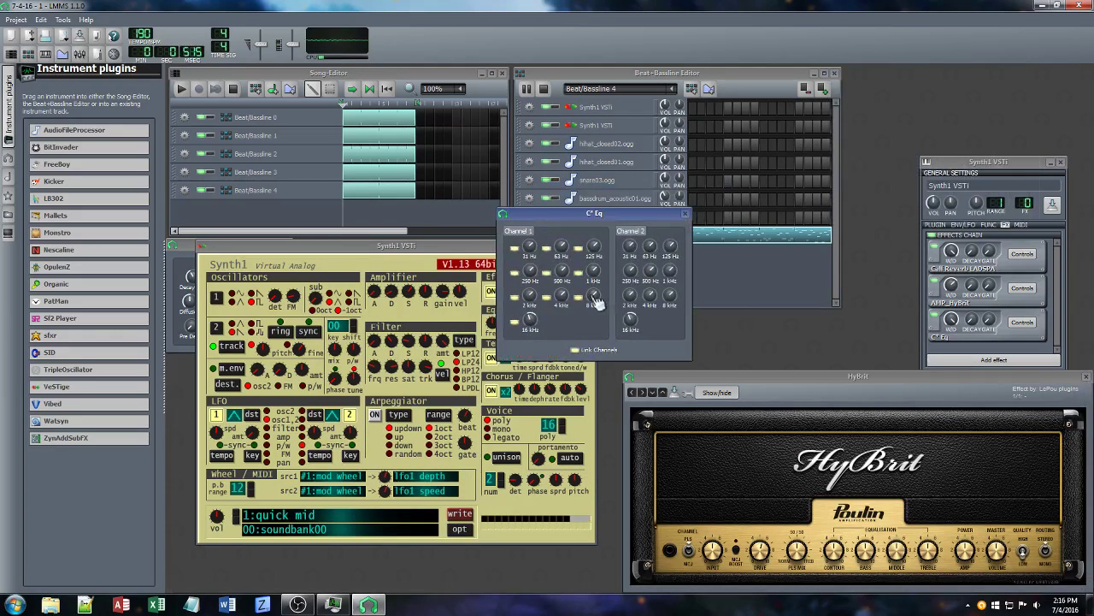
Cut the C* Eq's 8 kHz band and boost its 1 kHz and 2 kHz bands
left_click_drag(594, 295, 593, 324)
left_click_drag(597, 271, 597, 253)
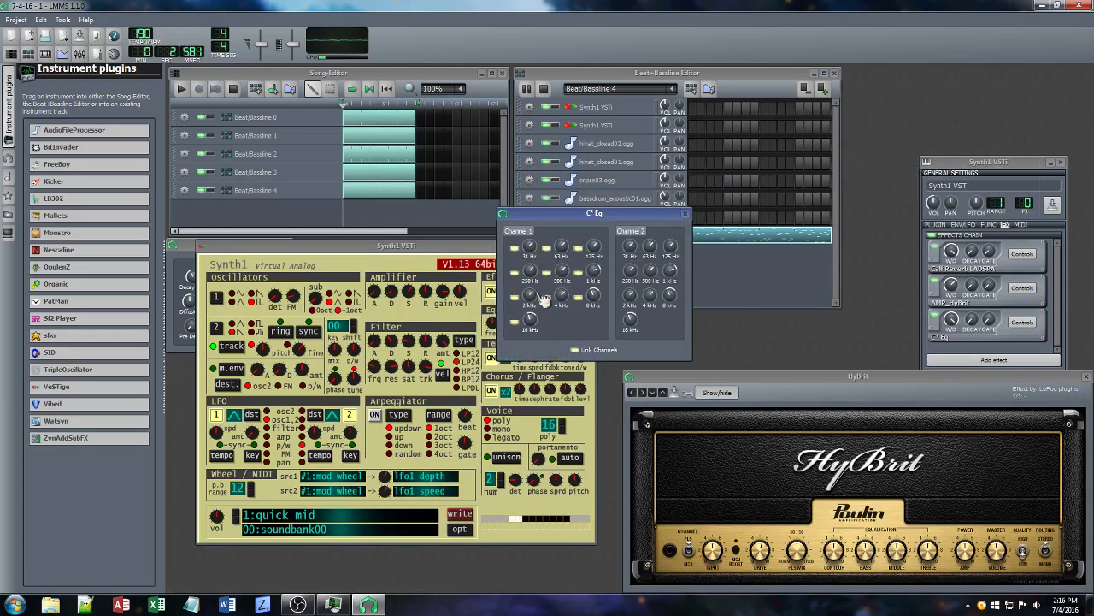
left_click_drag(532, 295, 531, 279)
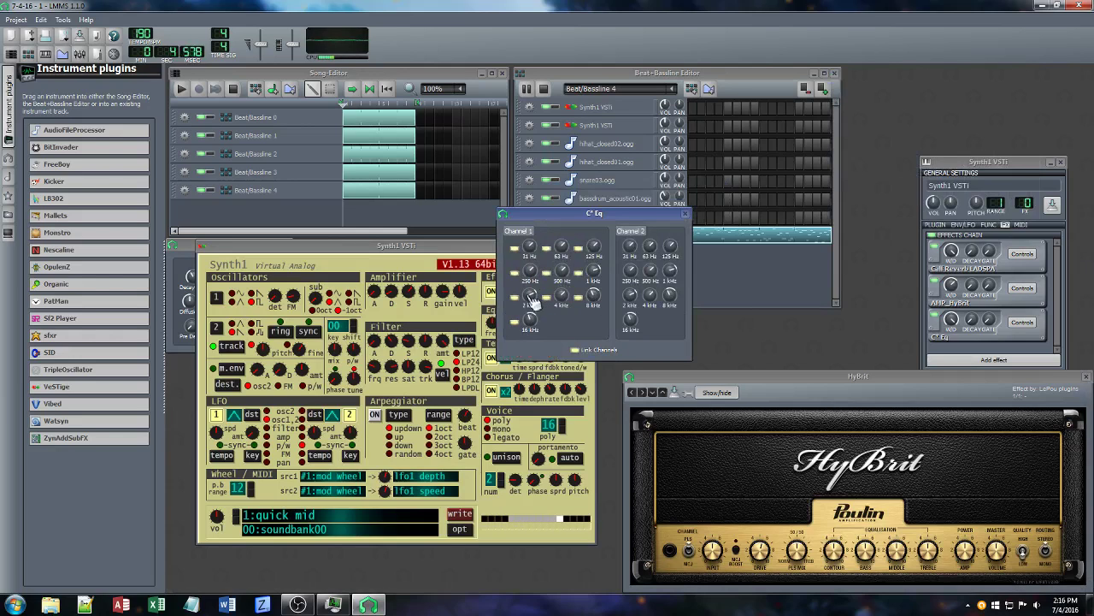
Adjust Synth1's amplifier decay, sustain, release and gain together with its filter saturation, tracking and release
left_click_drag(407, 364, 421, 397)
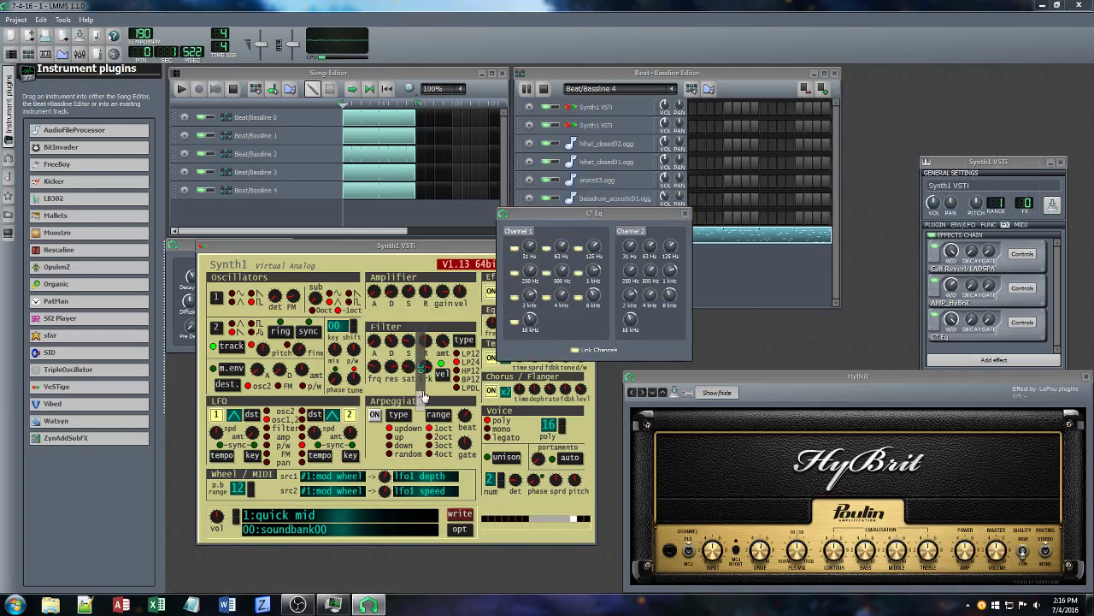
left_click_drag(425, 292, 442, 282)
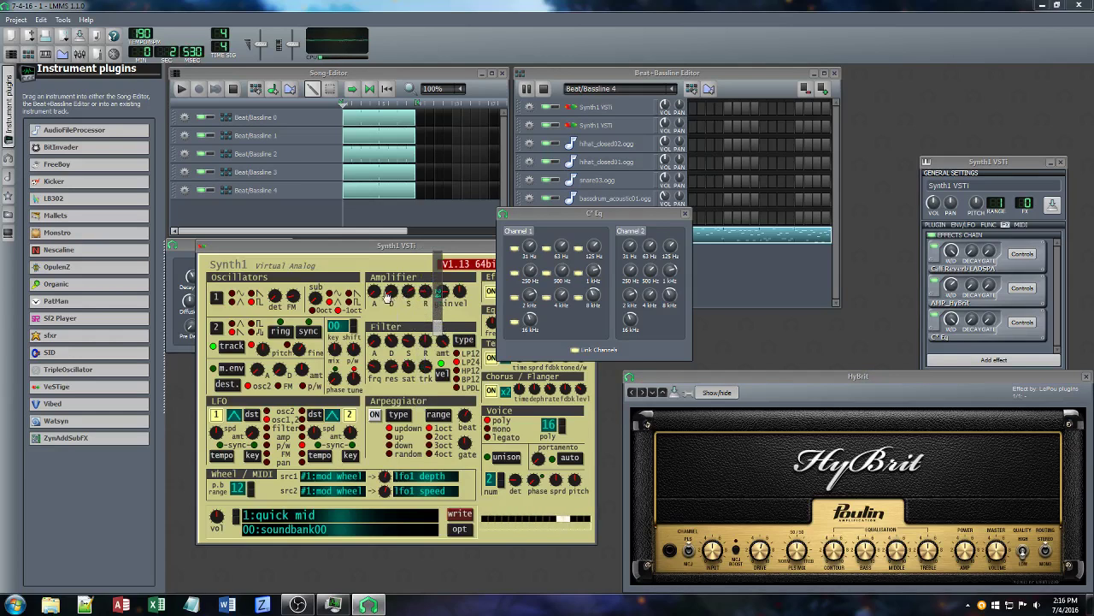
left_click_drag(387, 295, 409, 331)
left_click_drag(425, 292, 426, 281)
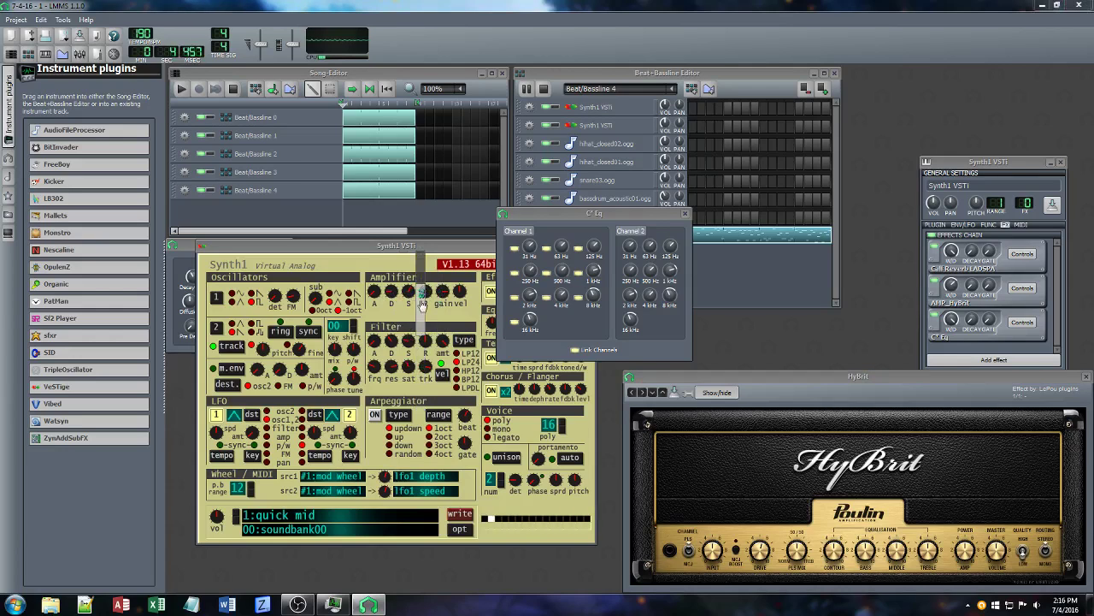
mouse_move(423, 341)
left_mouse_down()
mouse_move(425, 371)
mouse_move(423, 355)
left_mouse_up()
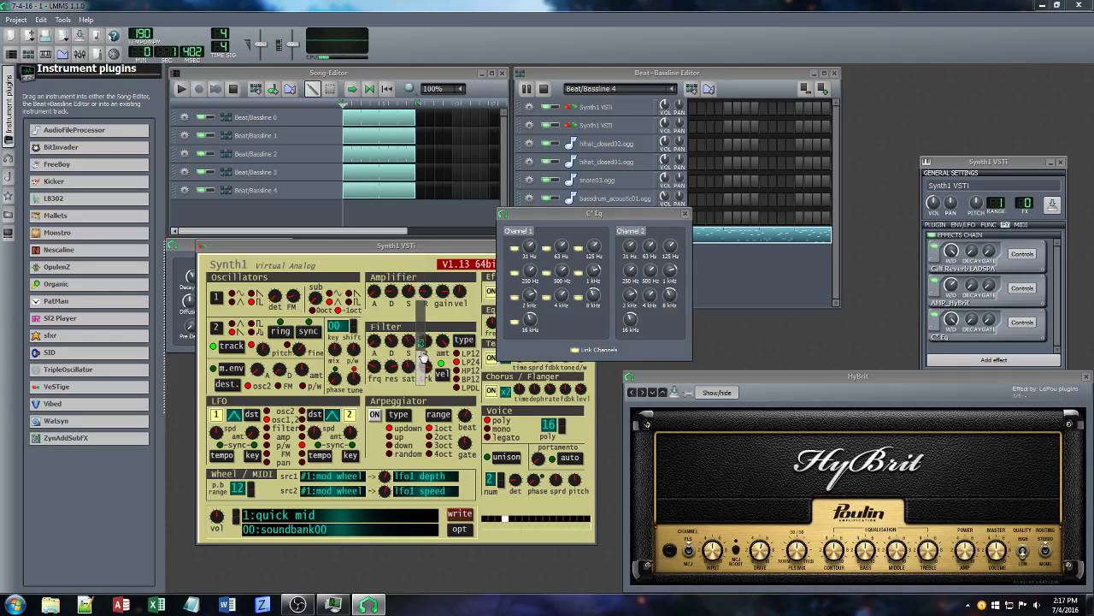
left_click_drag(442, 292, 407, 318)
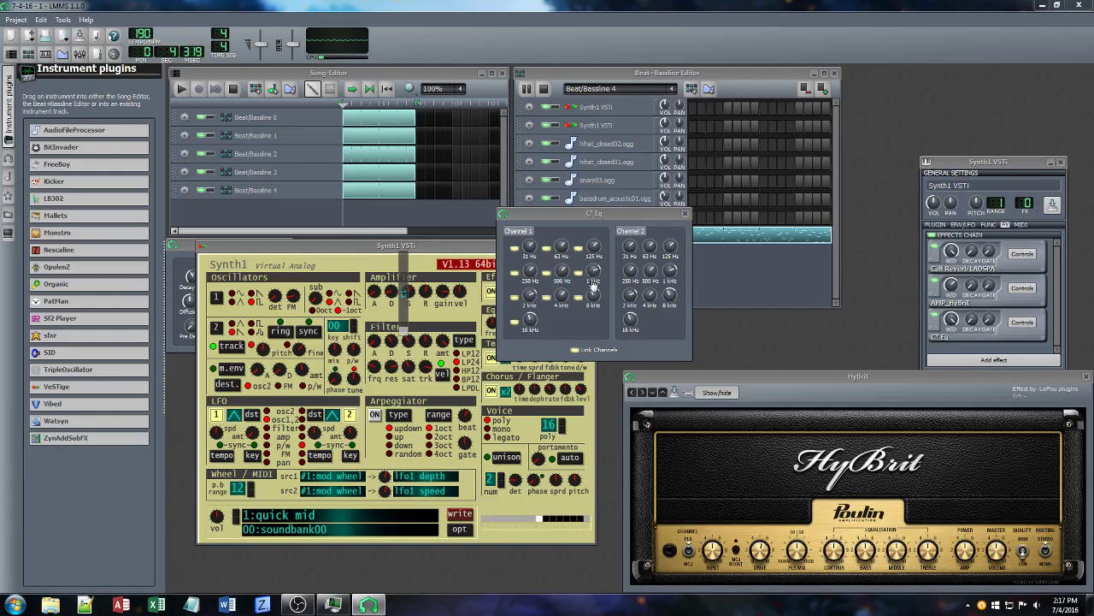
Readjust the C* Eq's bands from 500 Hz up to 16 kHz, along with Synth1's sub oscillator level
left_click_drag(561, 294, 532, 326)
mouse_move(596, 293)
left_mouse_down()
mouse_move(596, 316)
mouse_move(593, 292)
left_mouse_up()
left_click_drag(529, 318, 531, 327)
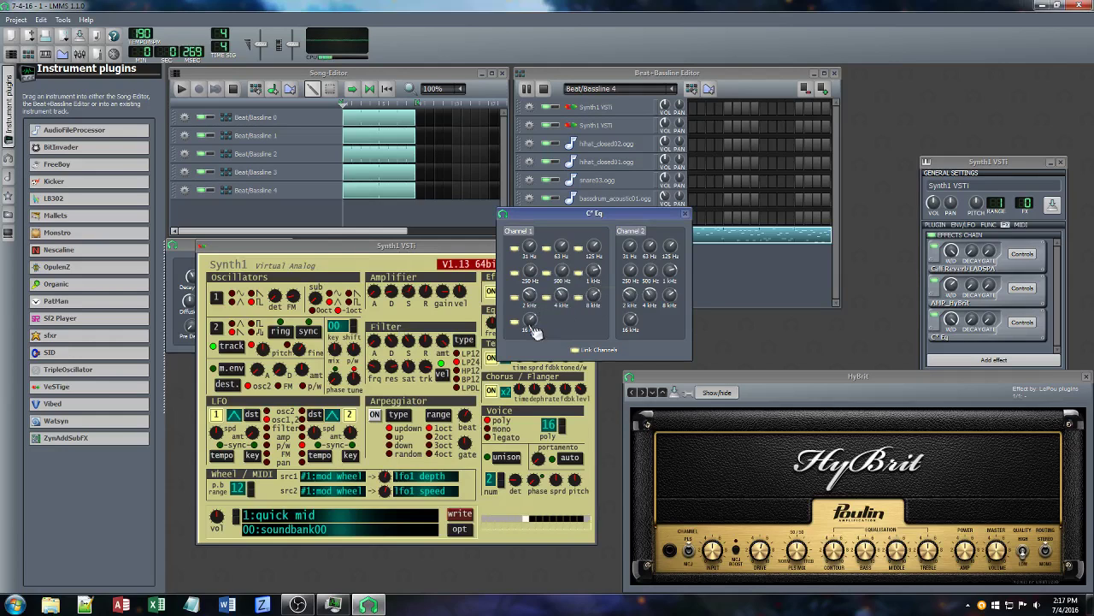
left_click_drag(296, 307, 311, 333)
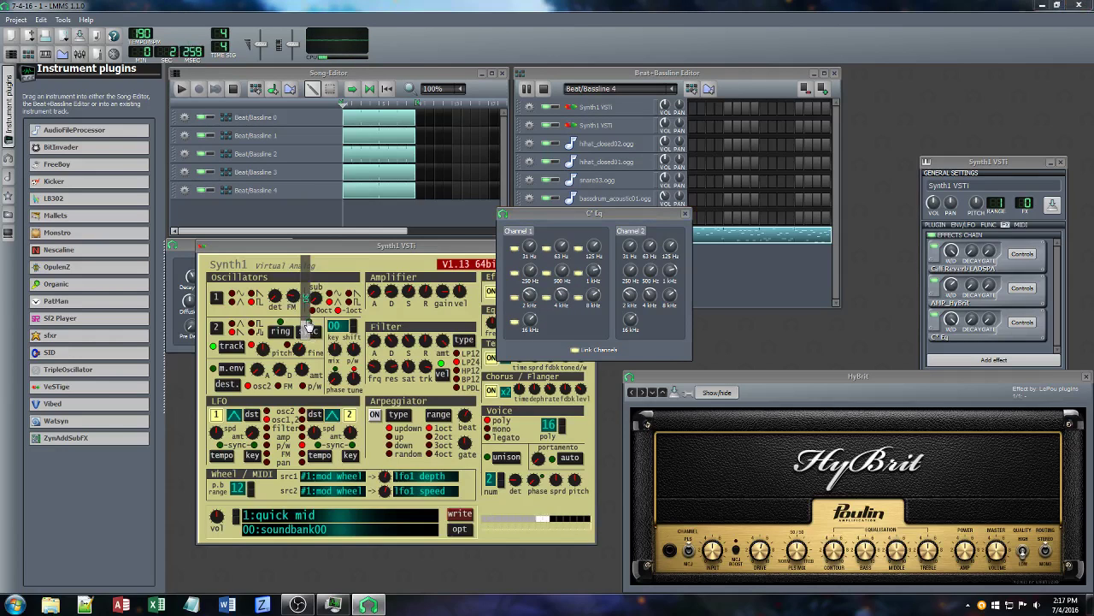
left_click_drag(563, 274, 594, 265)
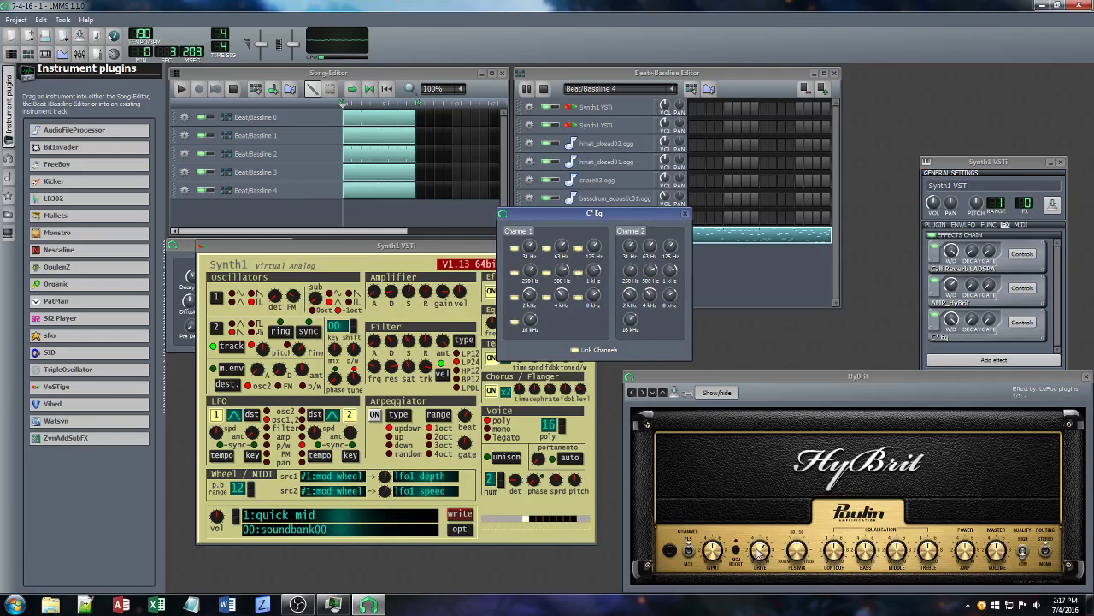
Play the whole song, uncover the Calf Reverb controls and set its Treble Cut to about 742
left_click(597, 79)
left_click(184, 90)
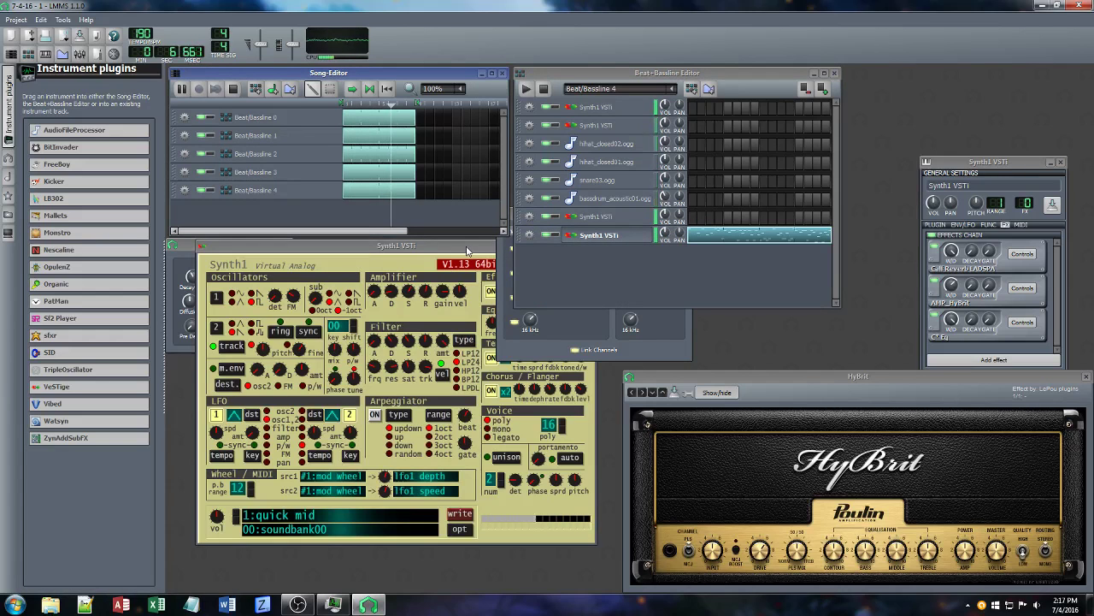
left_click_drag(397, 246, 643, 260)
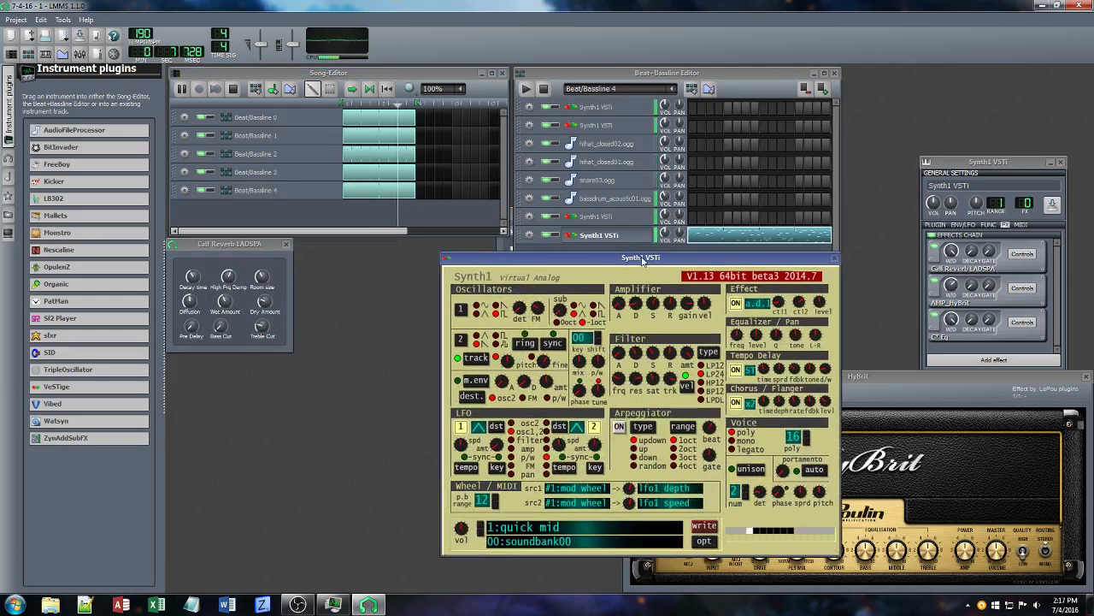
left_click(263, 328)
left_click_drag(262, 328, 262, 337)
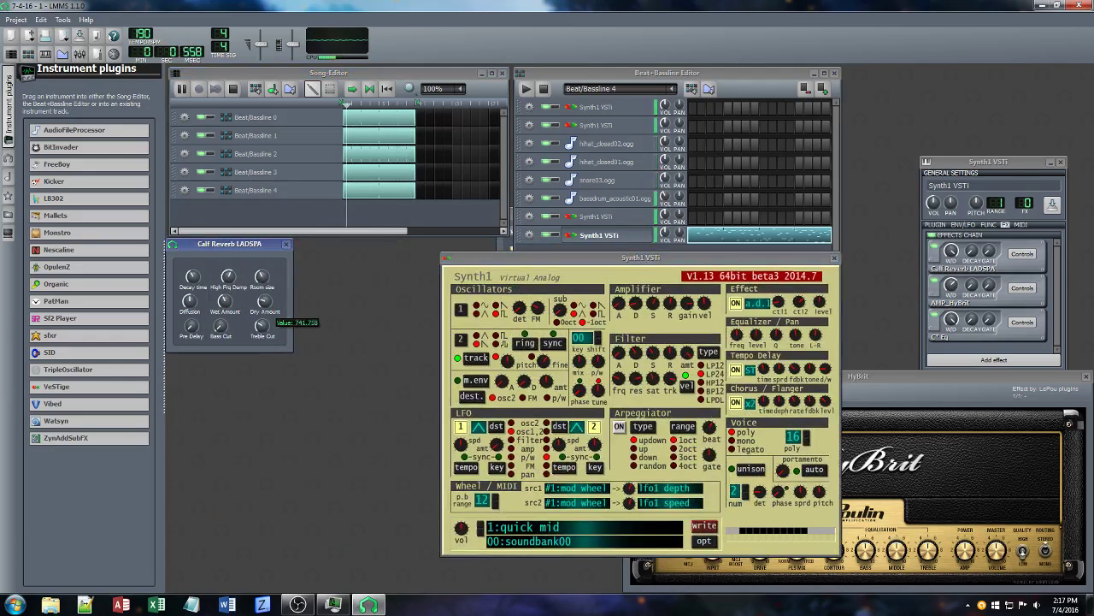
Set the Calf Reverb's decay time to about 1.12 and dry amount to about 0.47, and adjust its room size
left_click(194, 277)
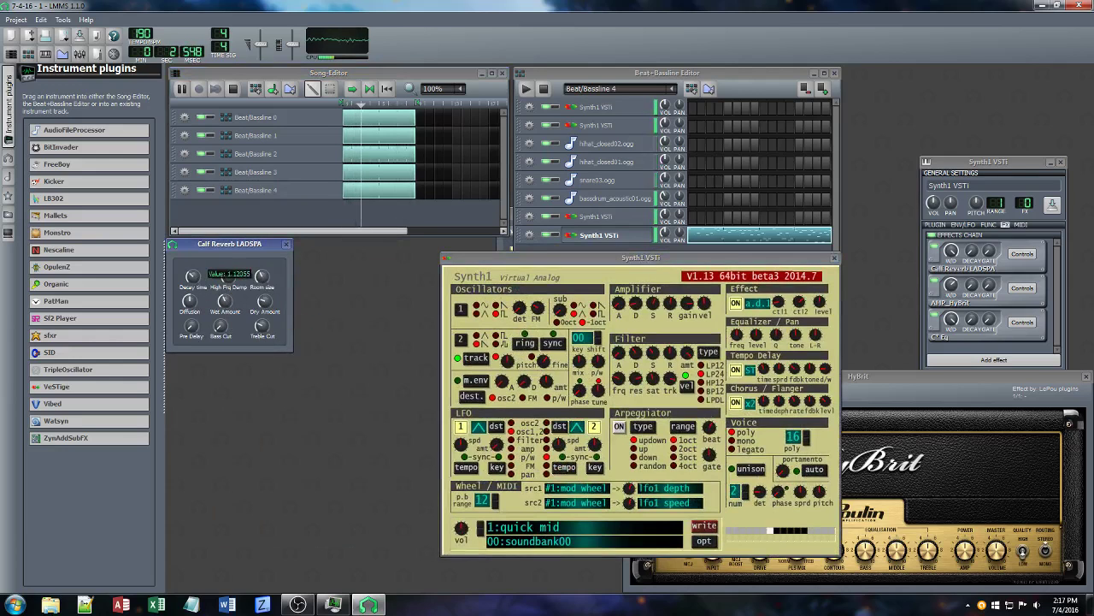
left_click(264, 301)
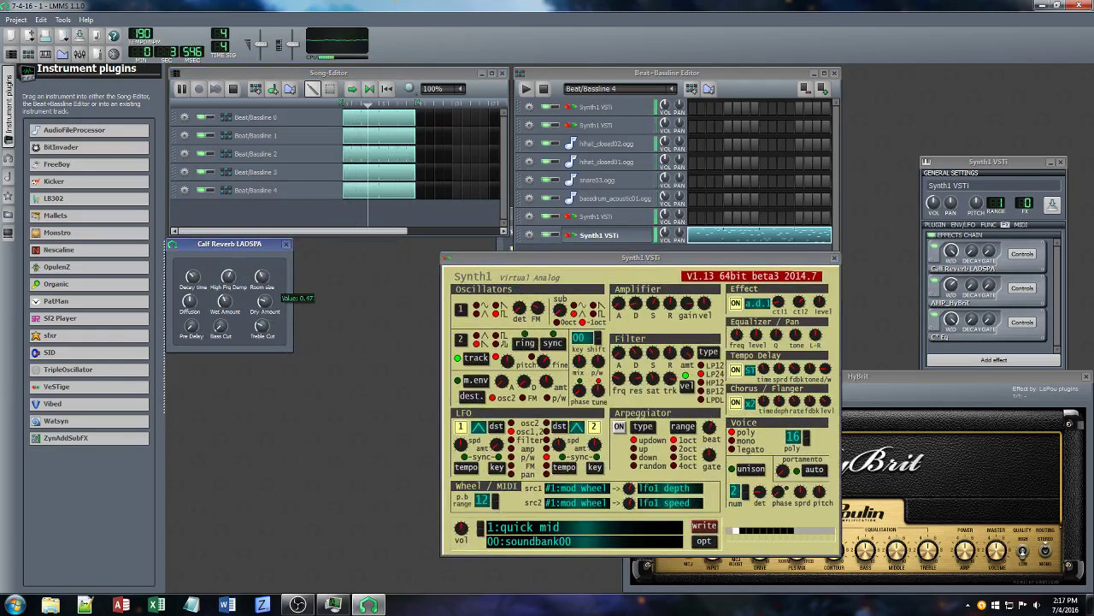
left_click(262, 275)
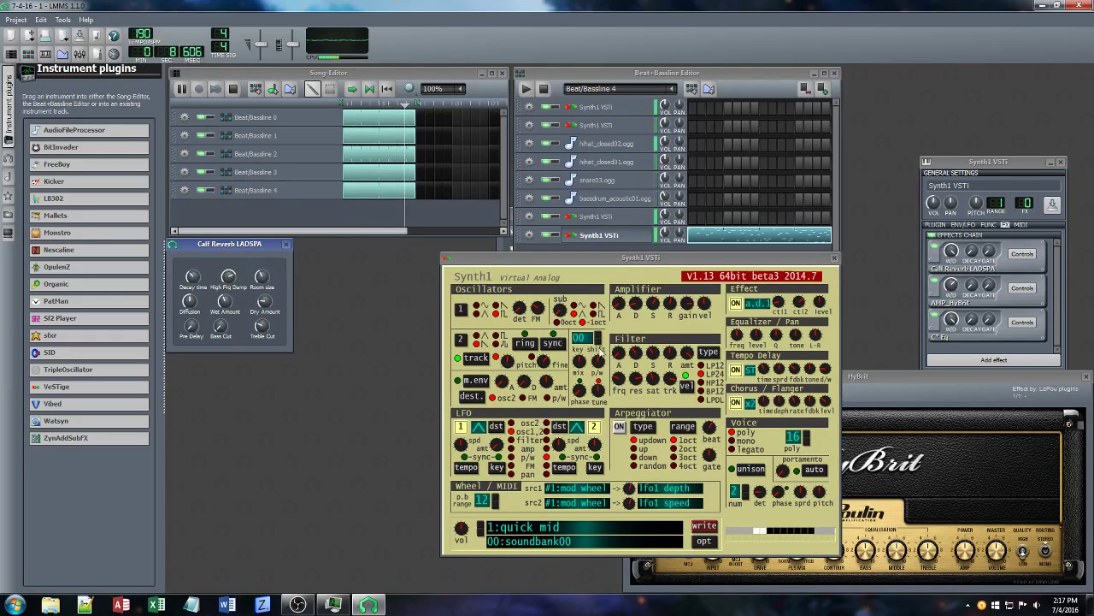
Adjust Synth1's filter resonance and close the HyBrit amp window overlapping the synth
left_click_drag(624, 380, 632, 399)
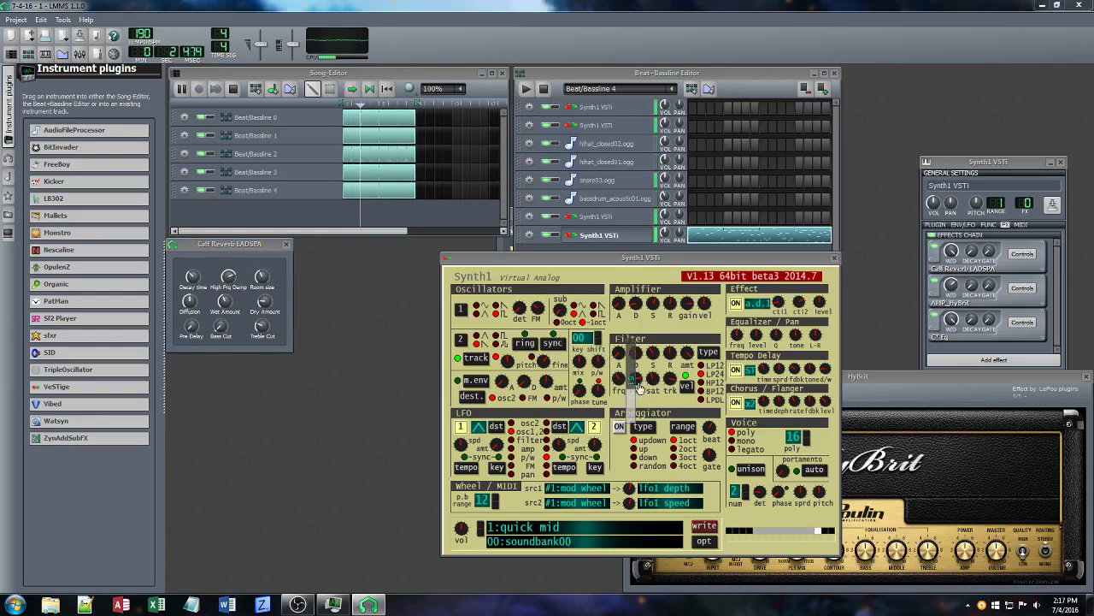
left_click(640, 388)
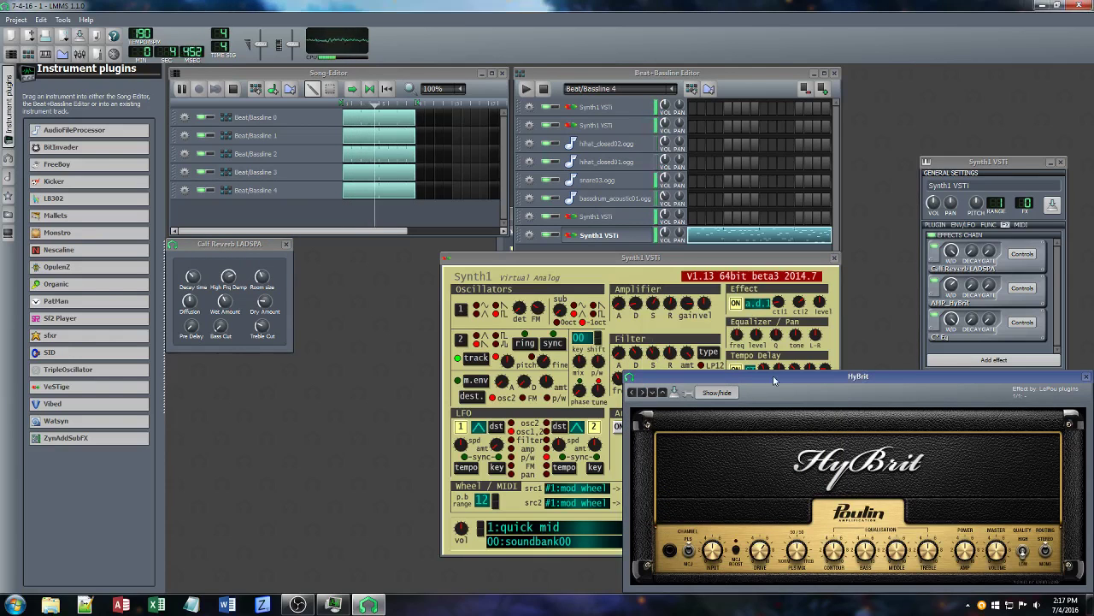
left_click_drag(951, 376, 544, 364)
left_click(677, 366)
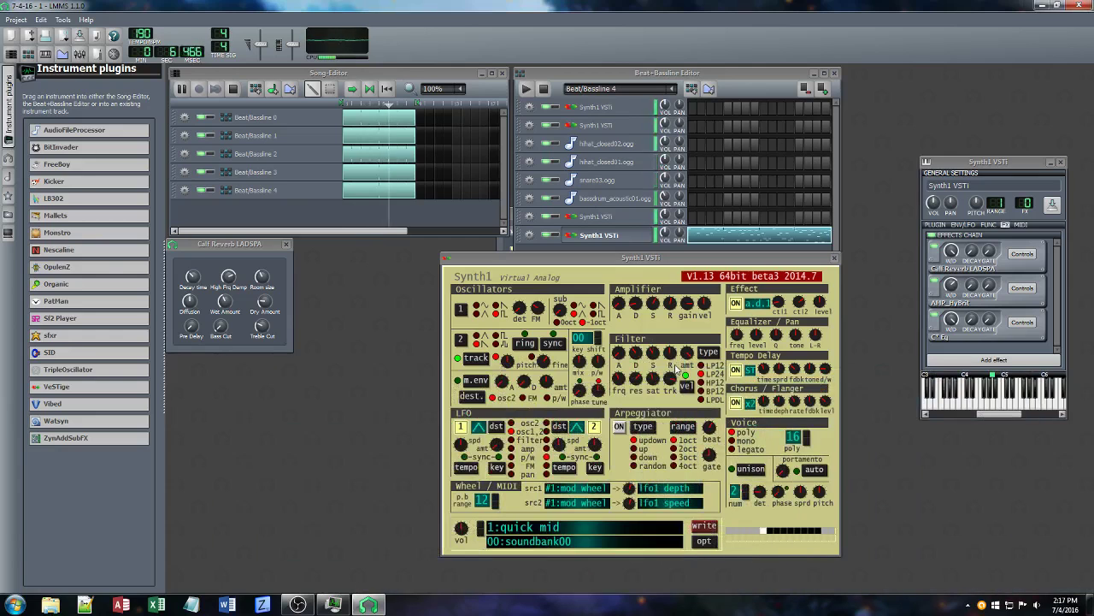
Readjust Synth1's filter resonance and saturation, along with oscillator 1's FM amount and waveform
left_click_drag(617, 381, 634, 389)
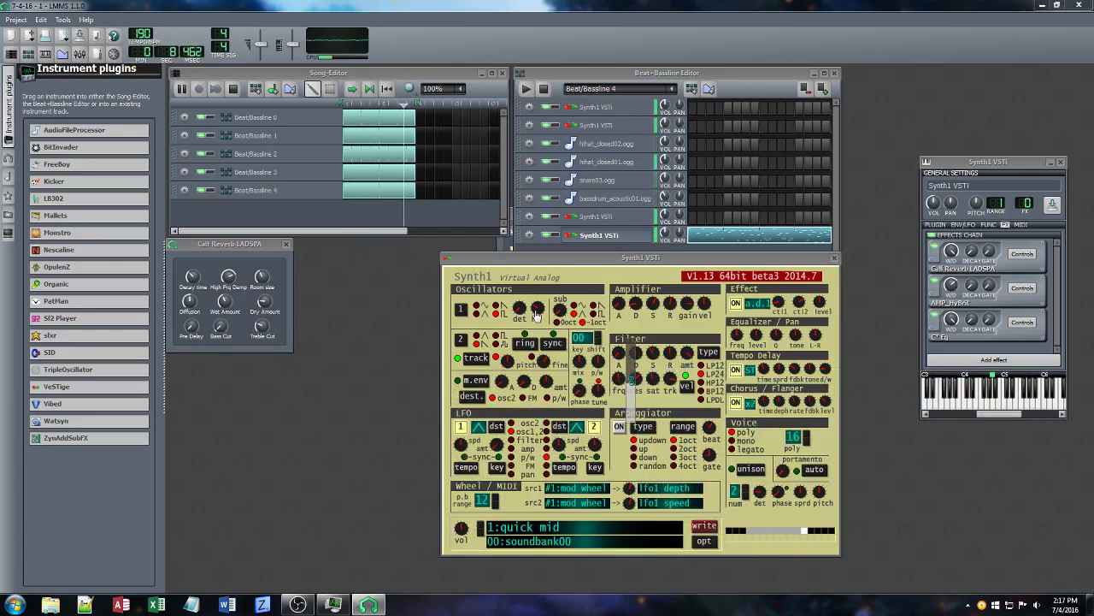
left_click_drag(552, 310, 531, 331)
left_click(477, 307)
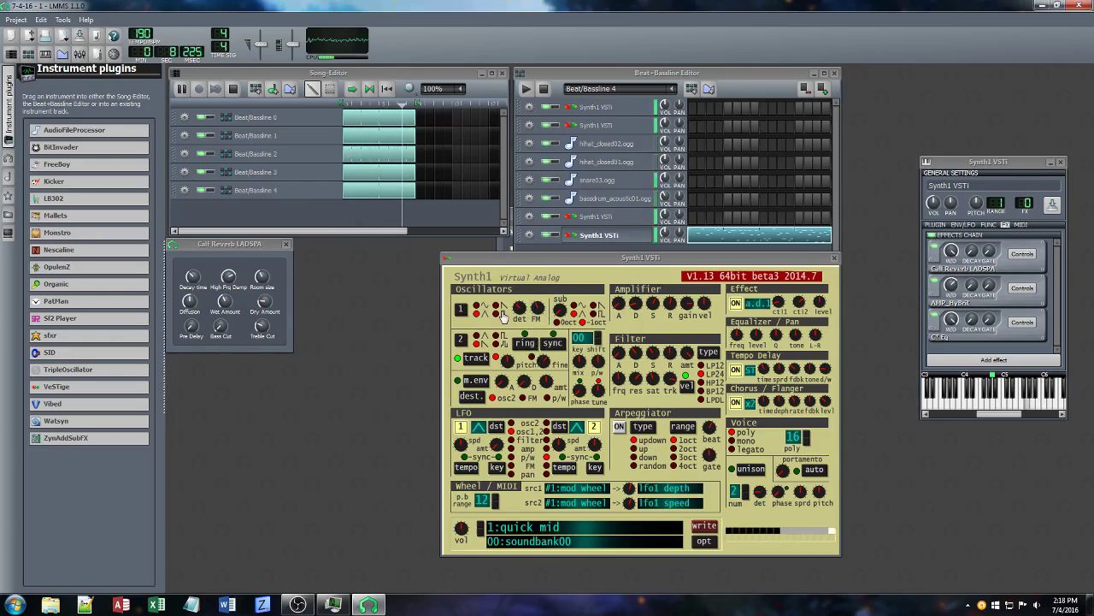
left_click_drag(653, 377, 653, 368)
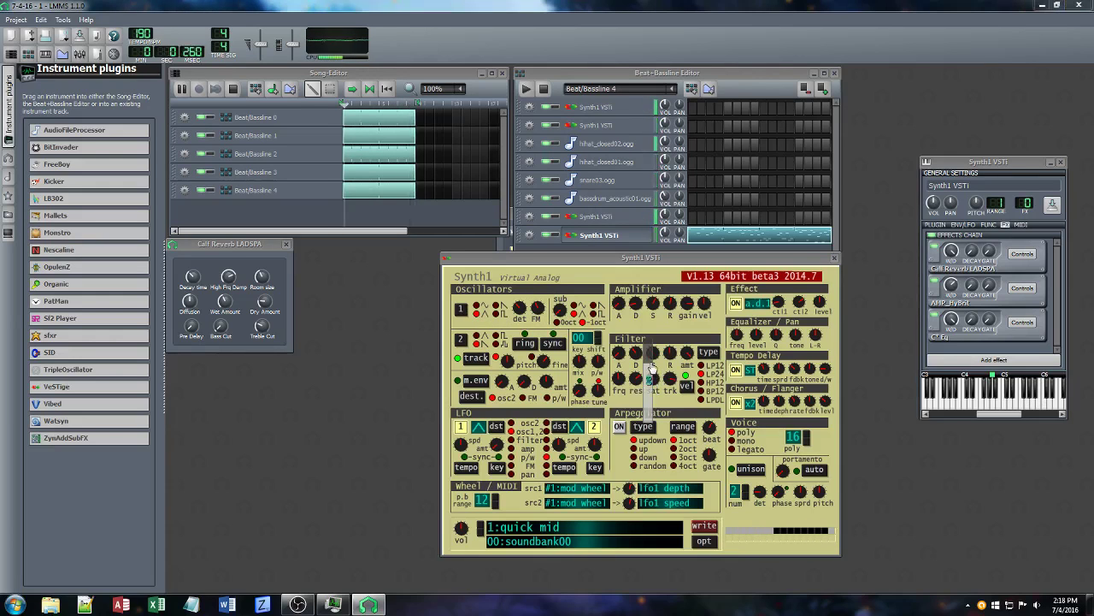
Set the Calf Reverb's wet amount to about 0.195 and room size to 4, and rebalance its dry amount
left_click(286, 247)
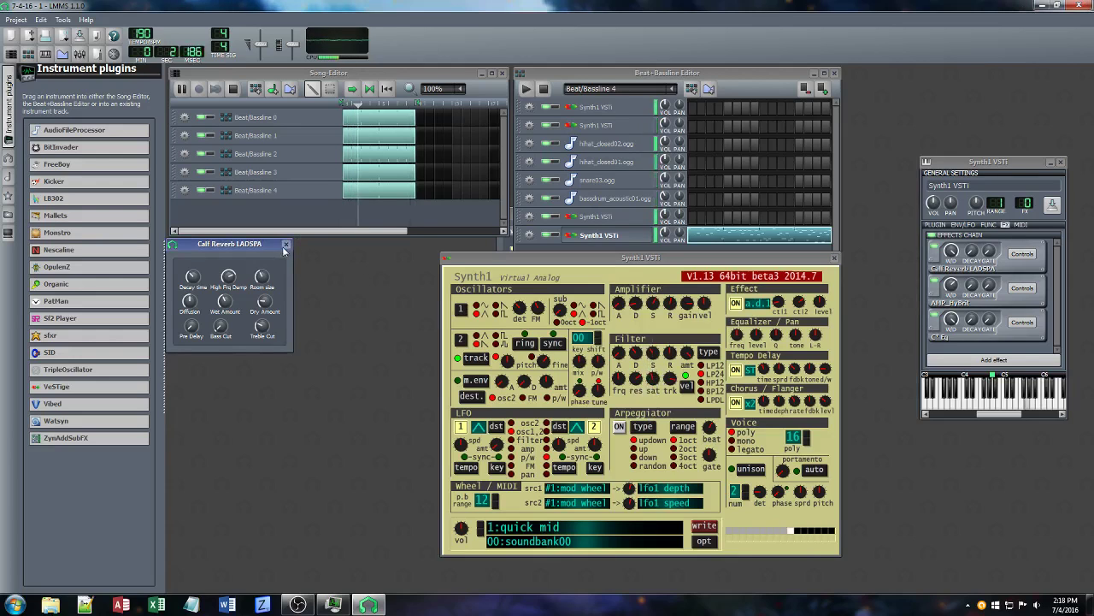
left_click_drag(264, 301, 264, 299)
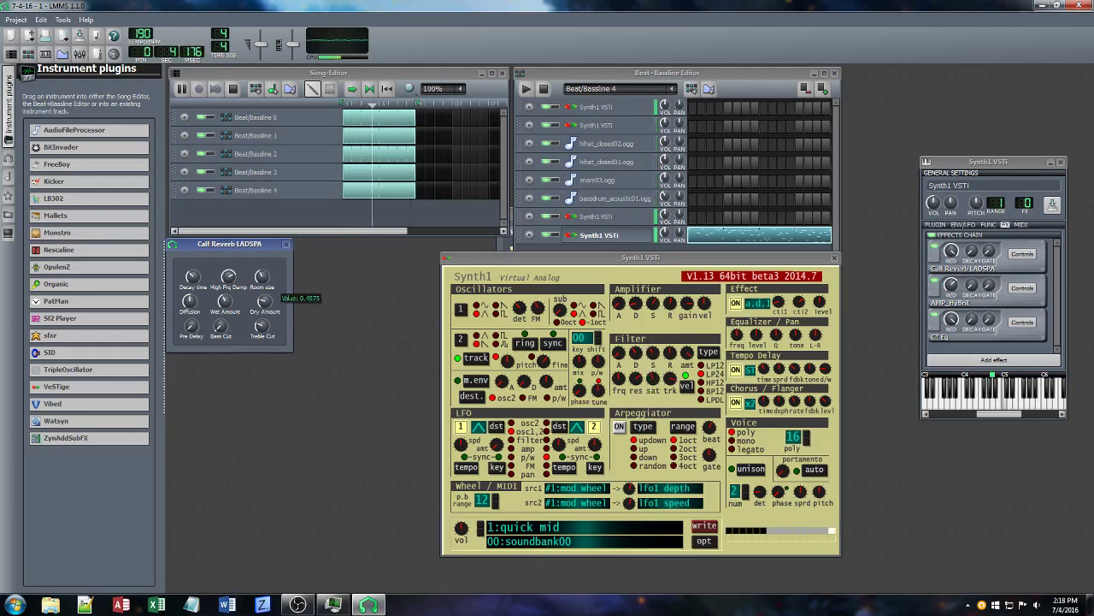
left_click(224, 301)
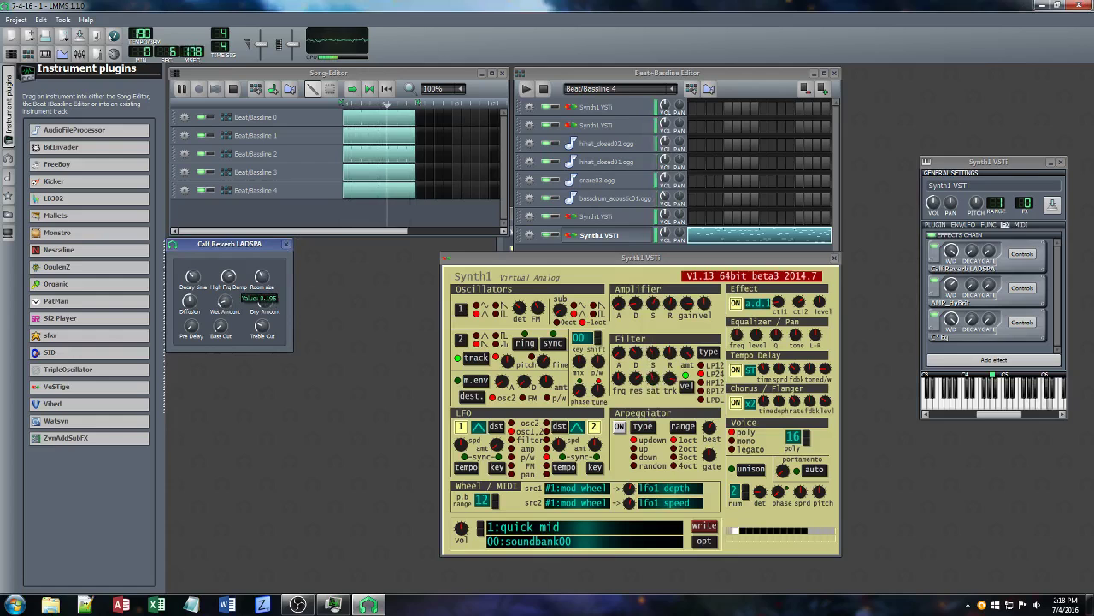
left_click(264, 301)
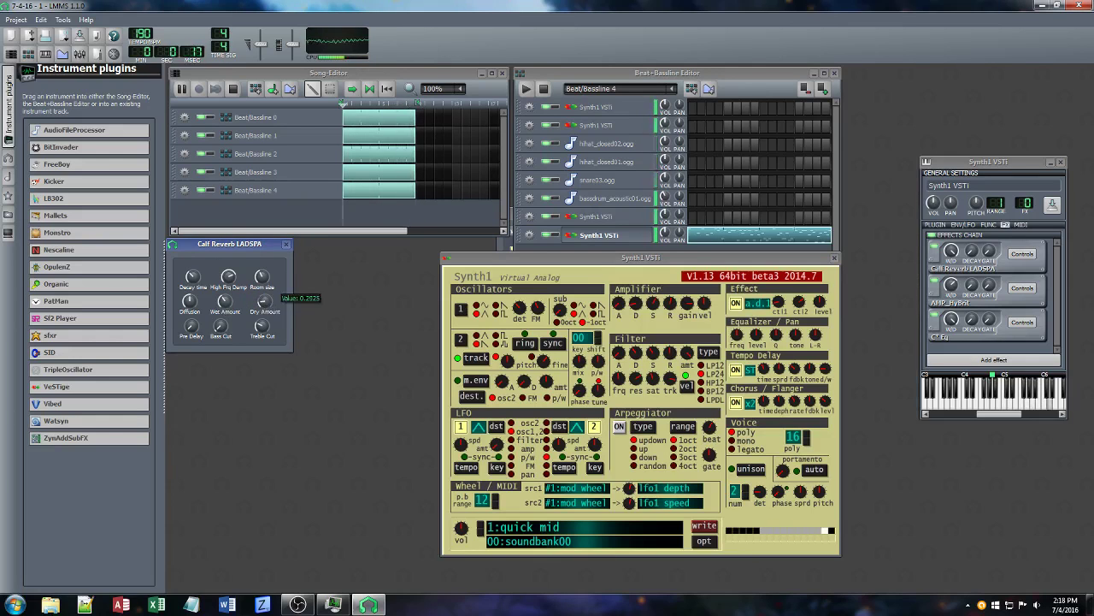
left_click(262, 276)
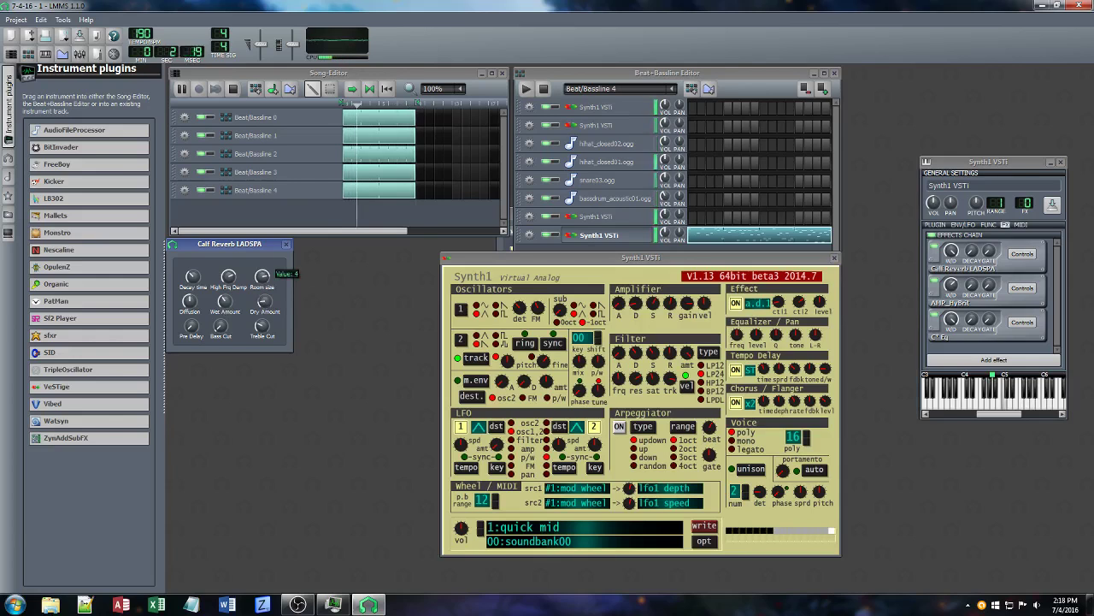
Close the Calf Reverb, Synth1 and C* Eq windows
left_click(286, 246)
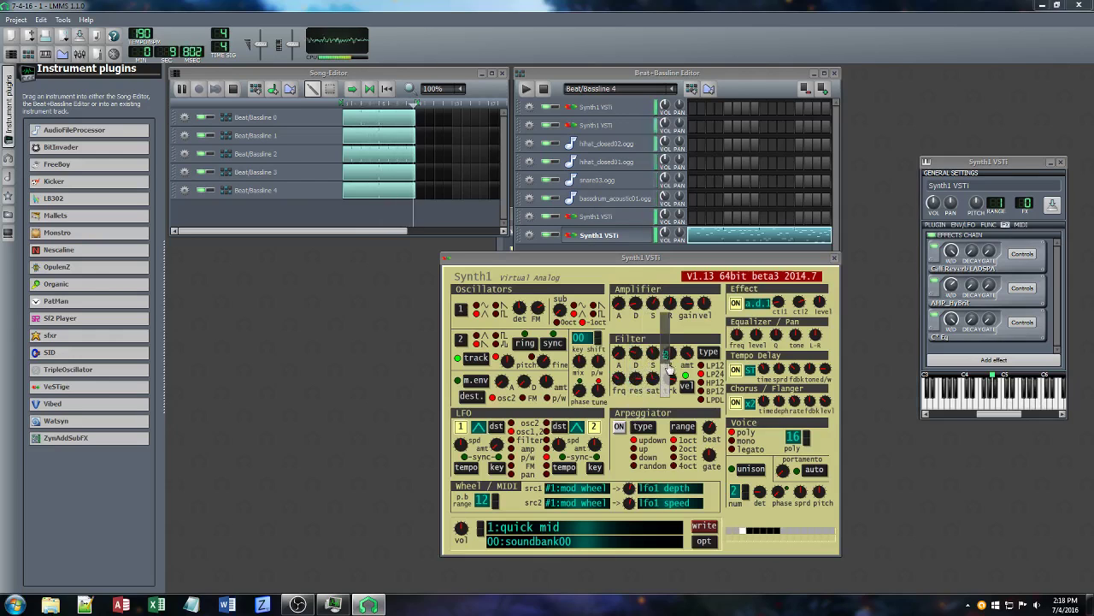
left_click(834, 257)
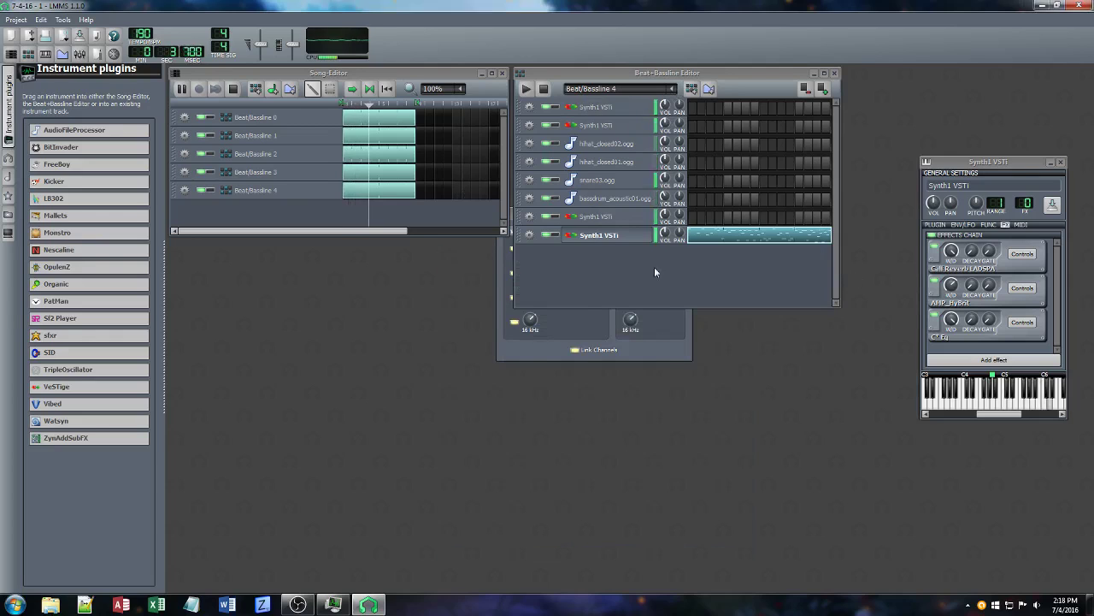
left_click(690, 320)
left_click(684, 213)
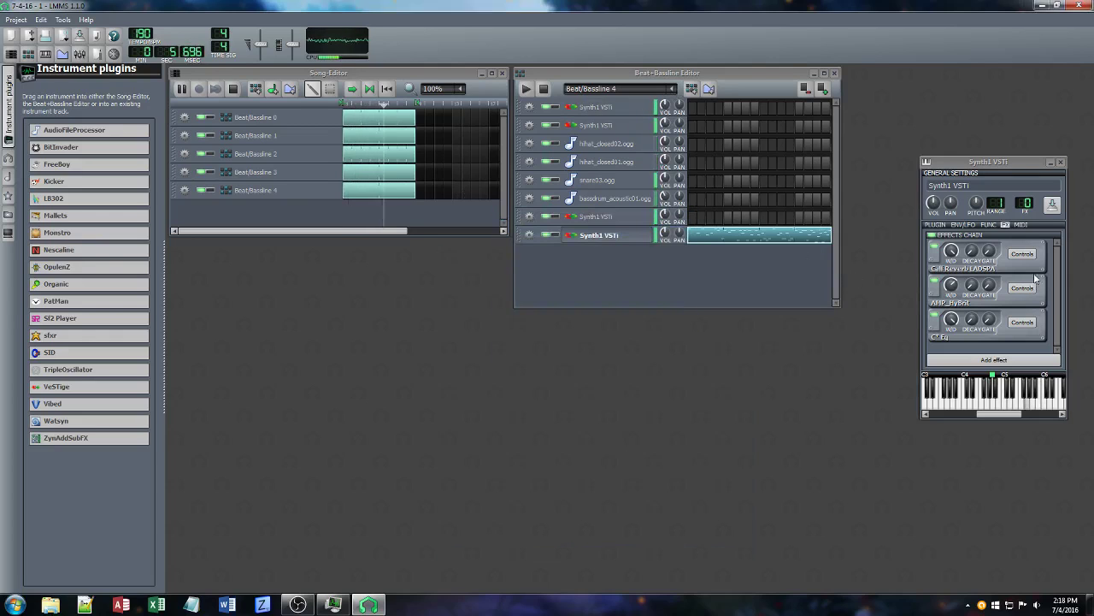
Adjust the C* Eq's 8 kHz band to about 10, raise its 4 kHz band and change the HyBrit amp's wet/dry mix
left_click(1022, 321)
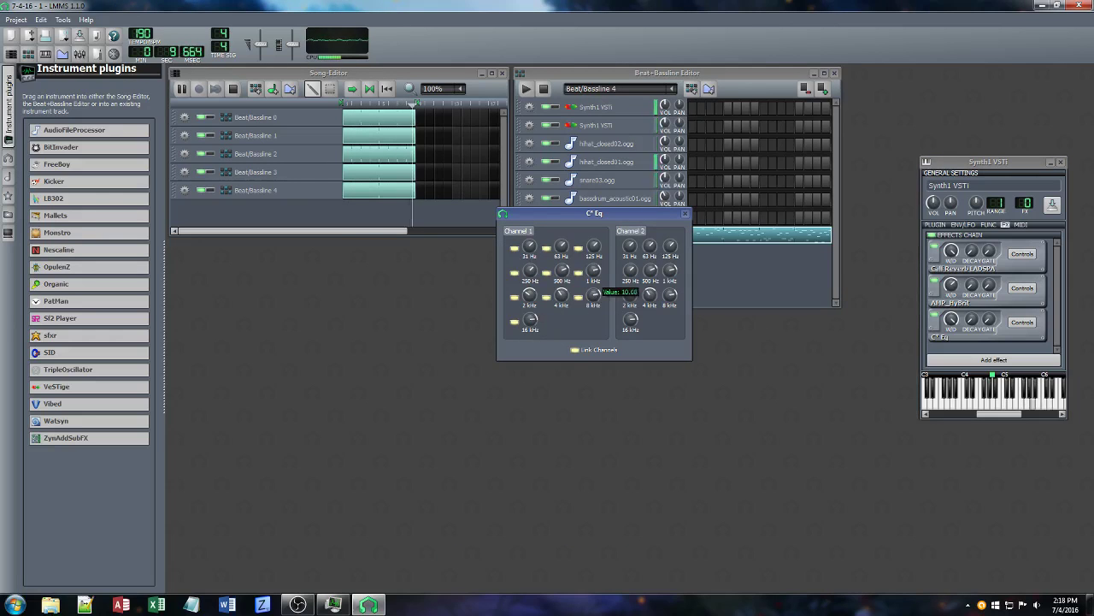
left_click_drag(563, 299, 563, 250)
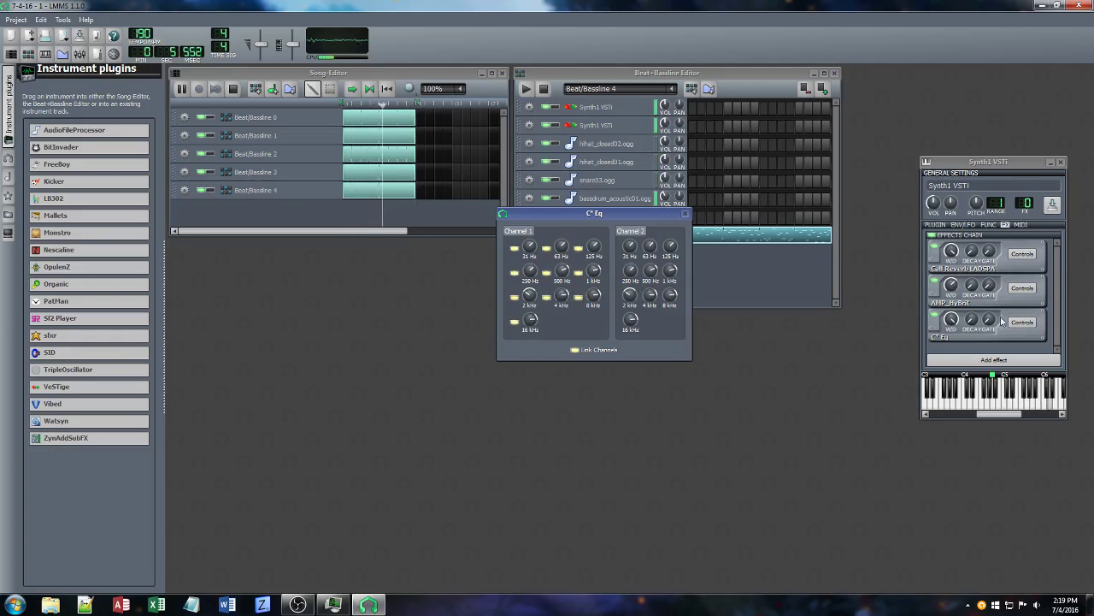
left_click(951, 285)
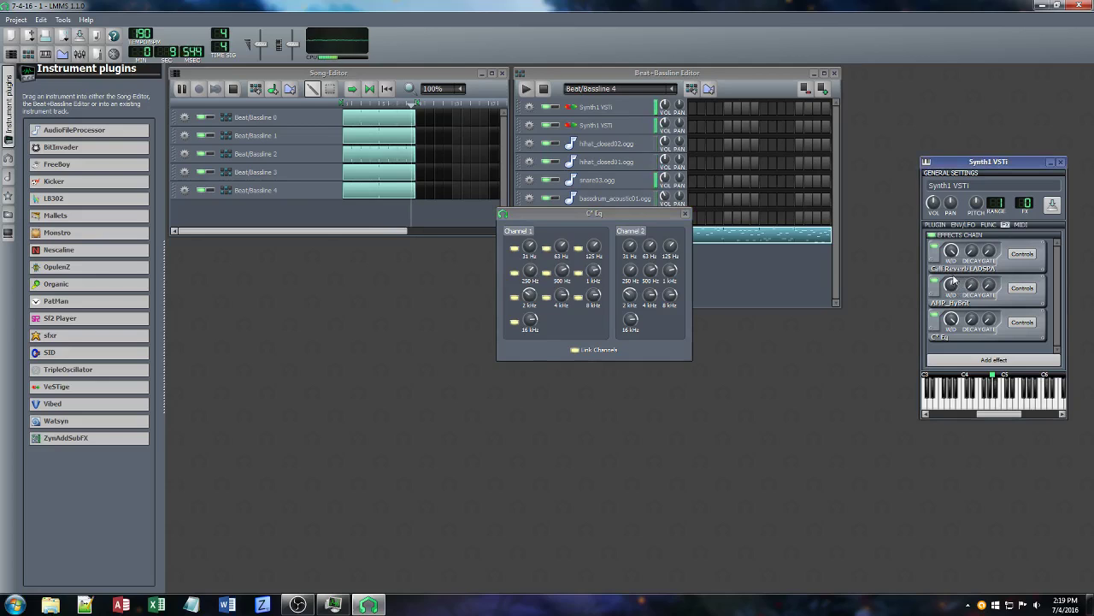
left_click(685, 213)
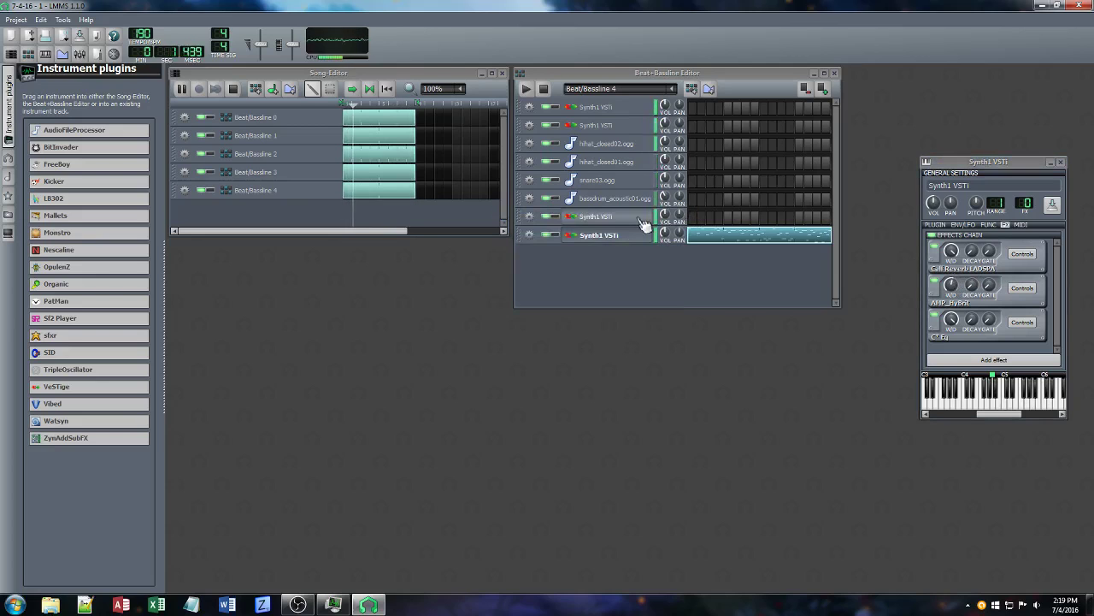
Show Beat/Bassline 0 in the Beat+Bassline Editor, open its Synth1 track's settings and save the project
left_click(671, 90)
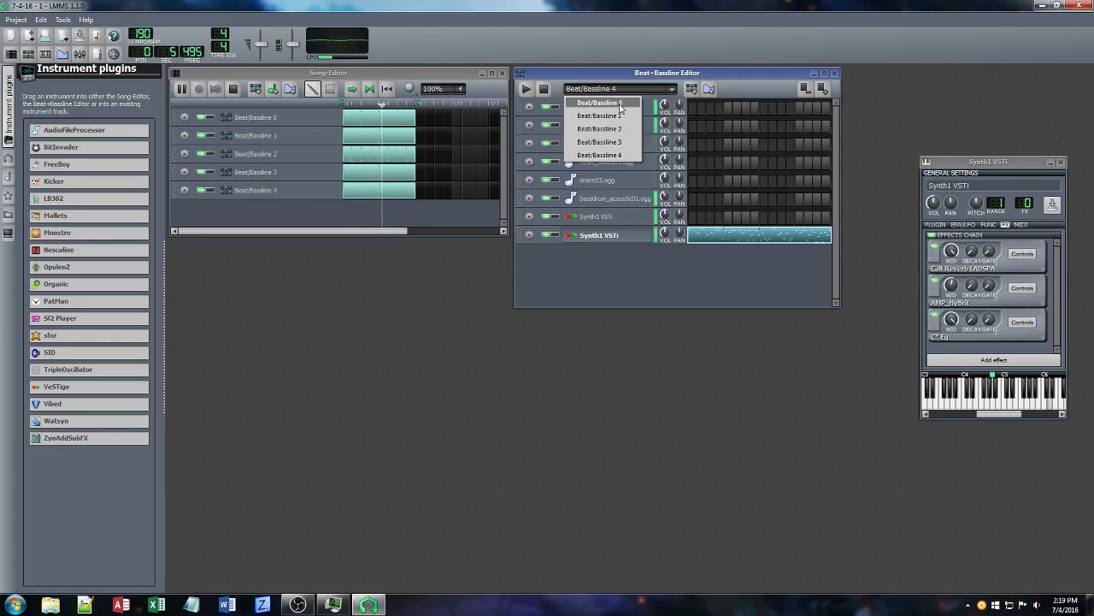
left_click(620, 104)
left_click(609, 108)
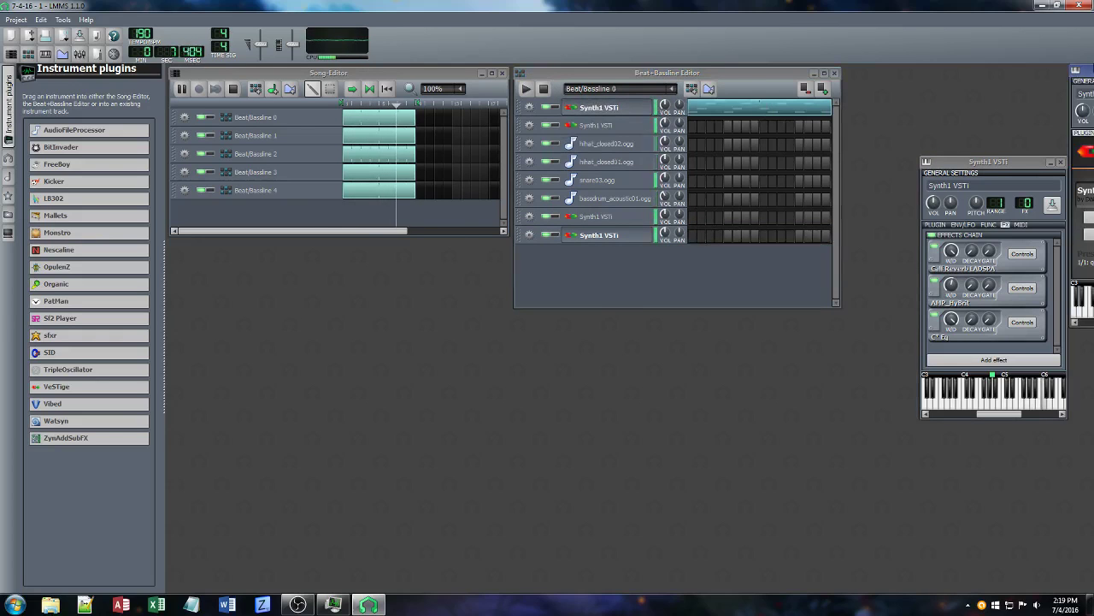
left_click_drag(1081, 70, 334, 206)
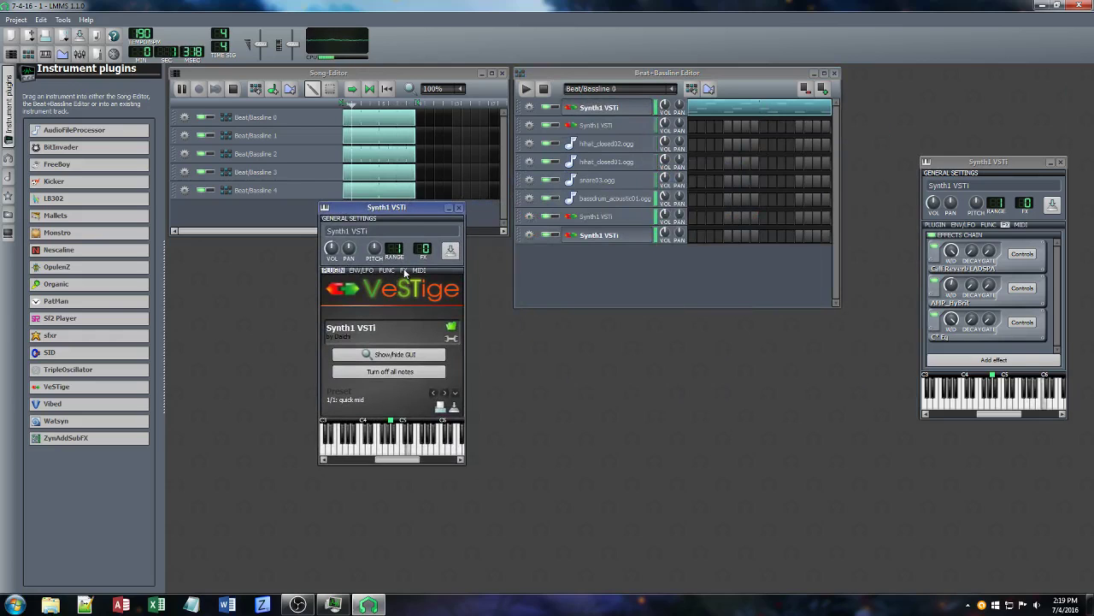
key("ctrl+s")
Open the Beat/Bassline 0 Synth1 interface and adjust its filter frequency, filter resonance and sub oscillator level
left_click(389, 354)
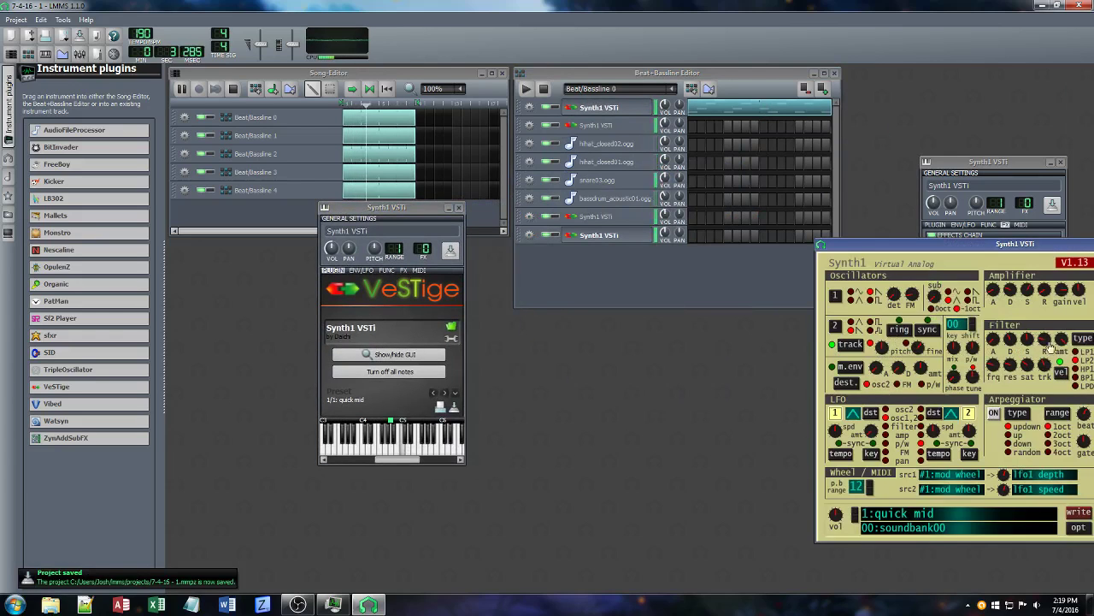
left_click_drag(997, 245, 571, 239)
left_click(571, 362)
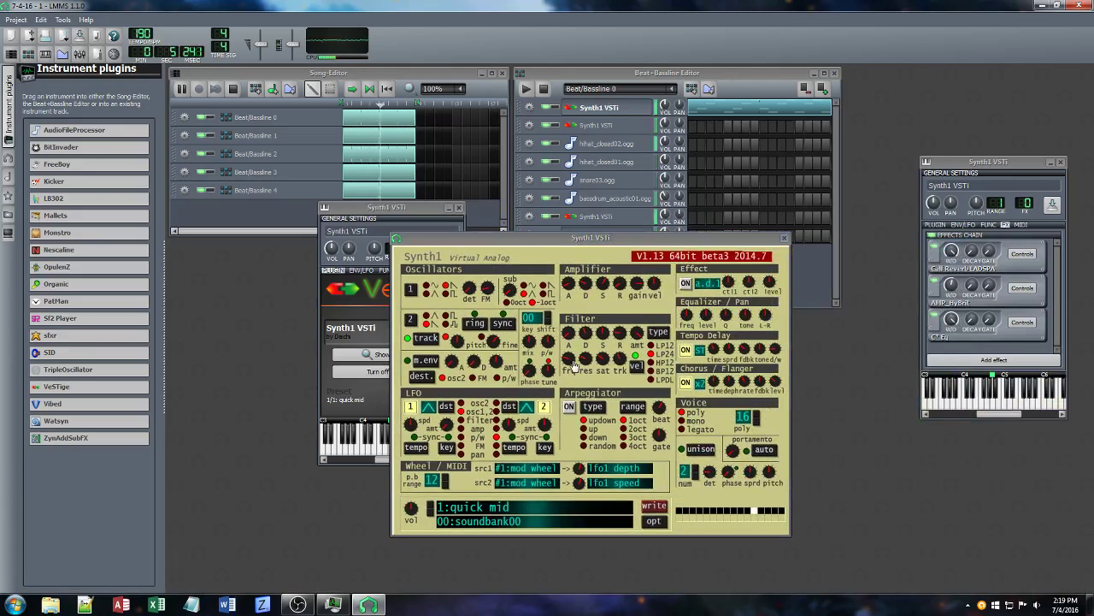
left_click_drag(581, 362, 582, 377)
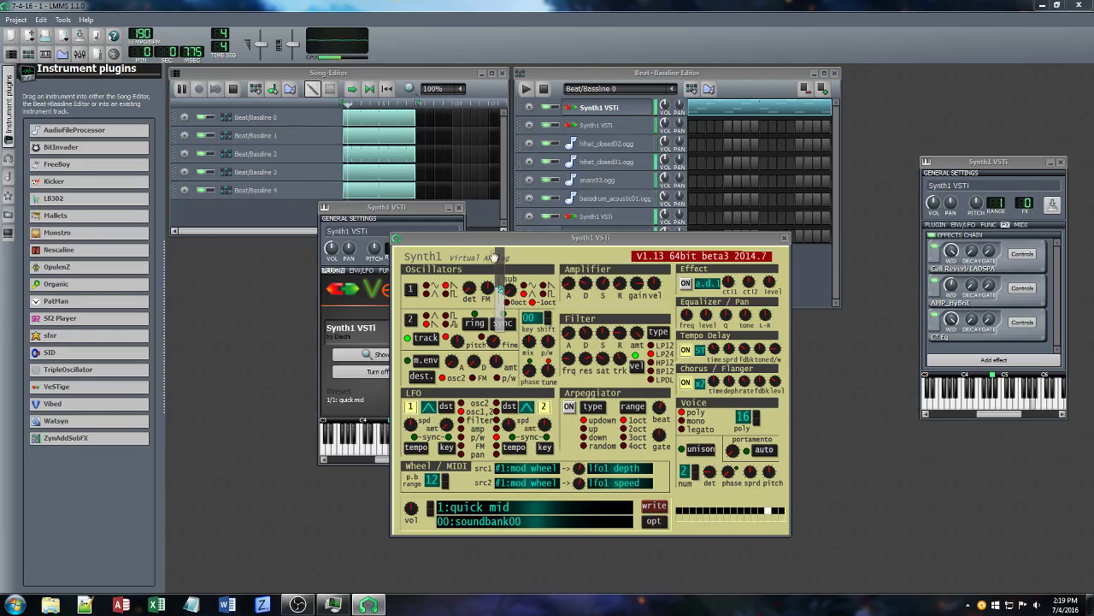
Mute Beat/Bassline 2 and Beat/Bassline 1 in the song, and close the synth interface and the melody track's settings
left_click(204, 155)
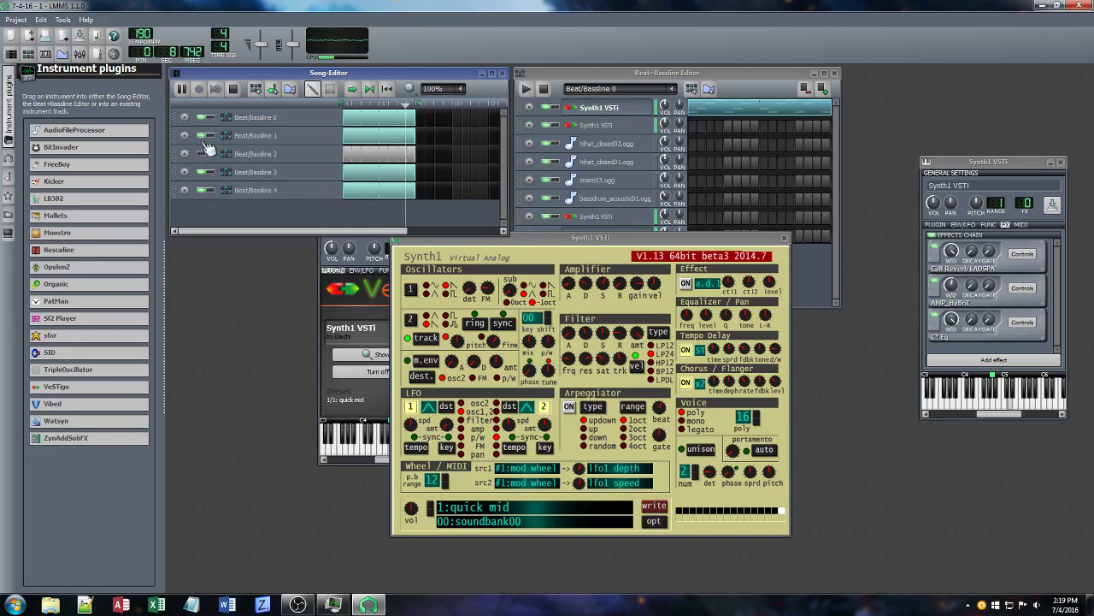
left_click(205, 137)
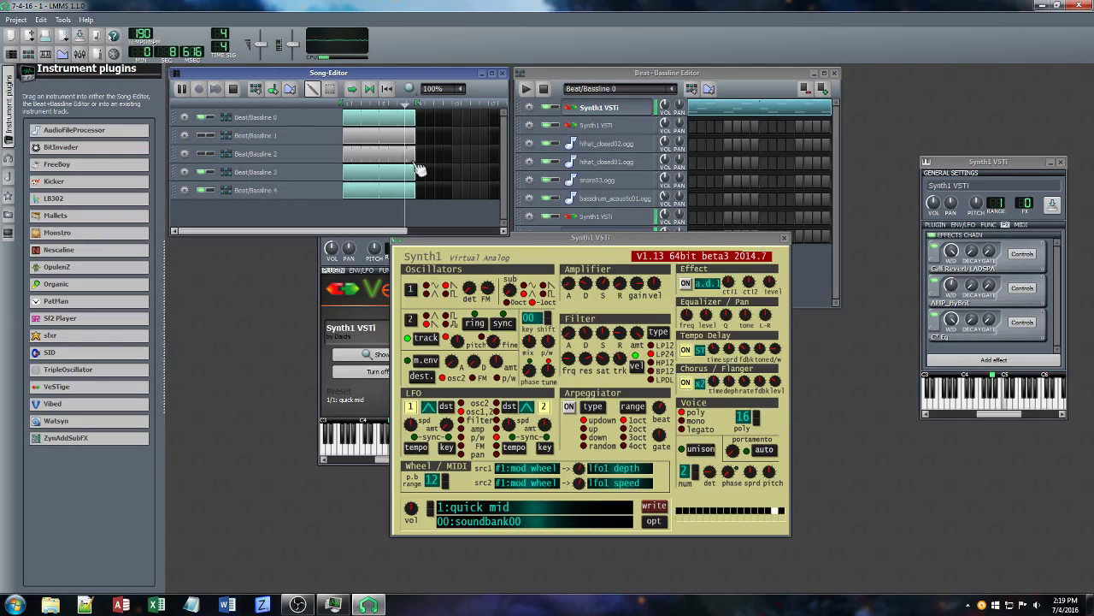
left_click(784, 237)
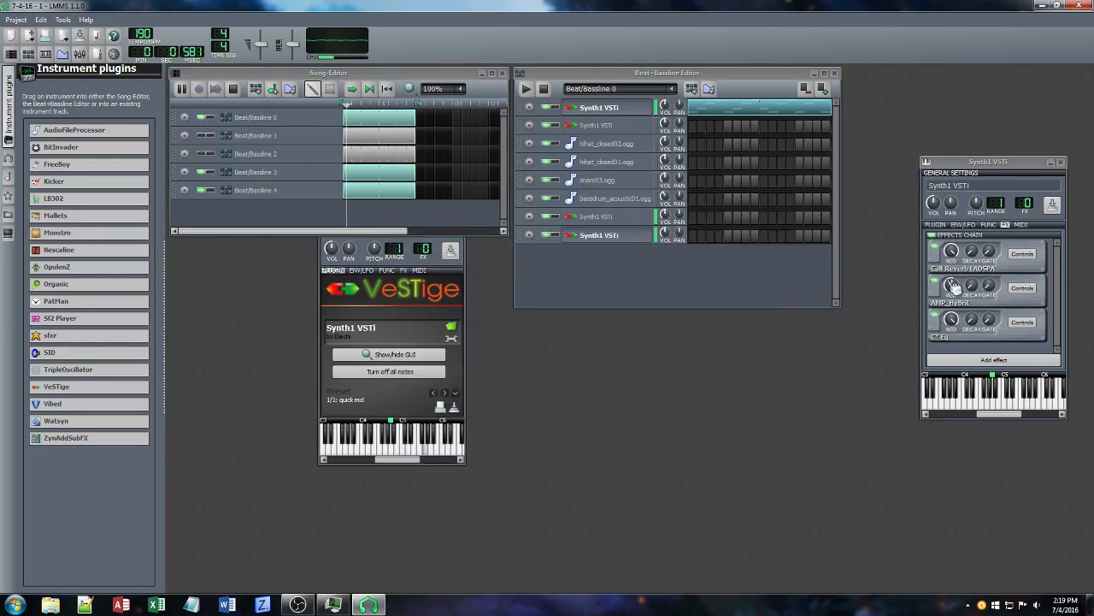
left_click(1060, 163)
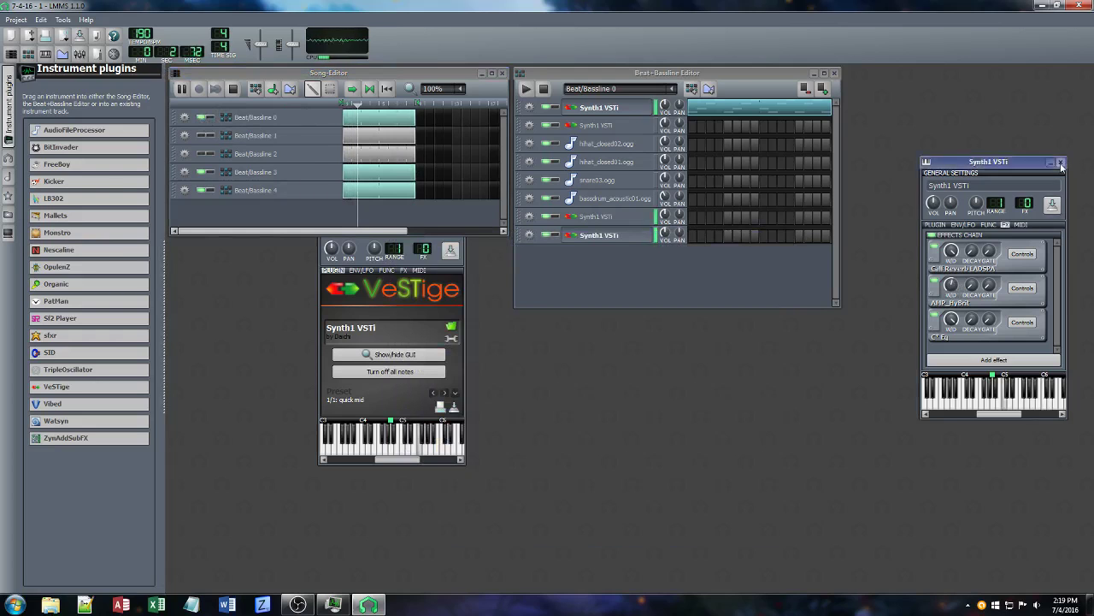
Show Beat/Bassline 3, open its Synth1 track's effects chain and bring up the CHO_Azurite chorus controls
left_click(669, 92)
left_click(603, 143)
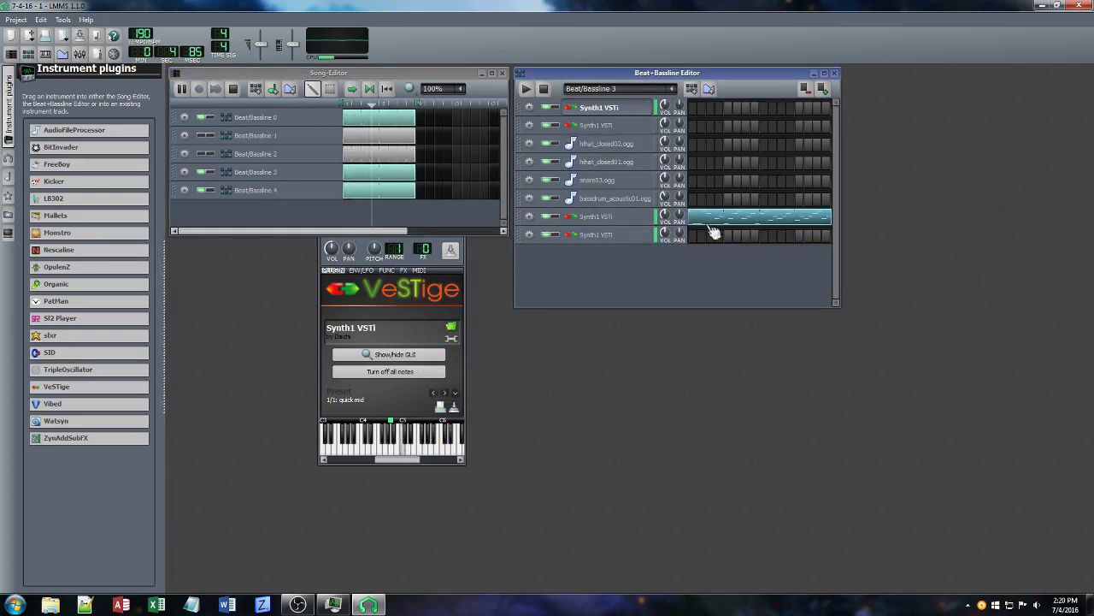
left_click(605, 218)
left_click_drag(1091, 70, 457, 156)
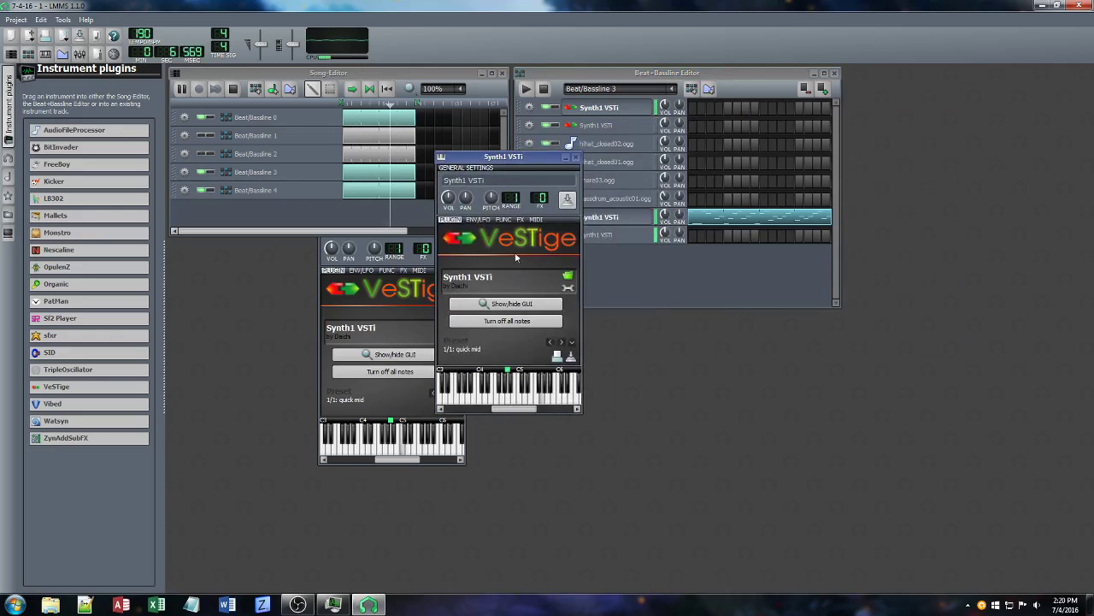
left_click(519, 218)
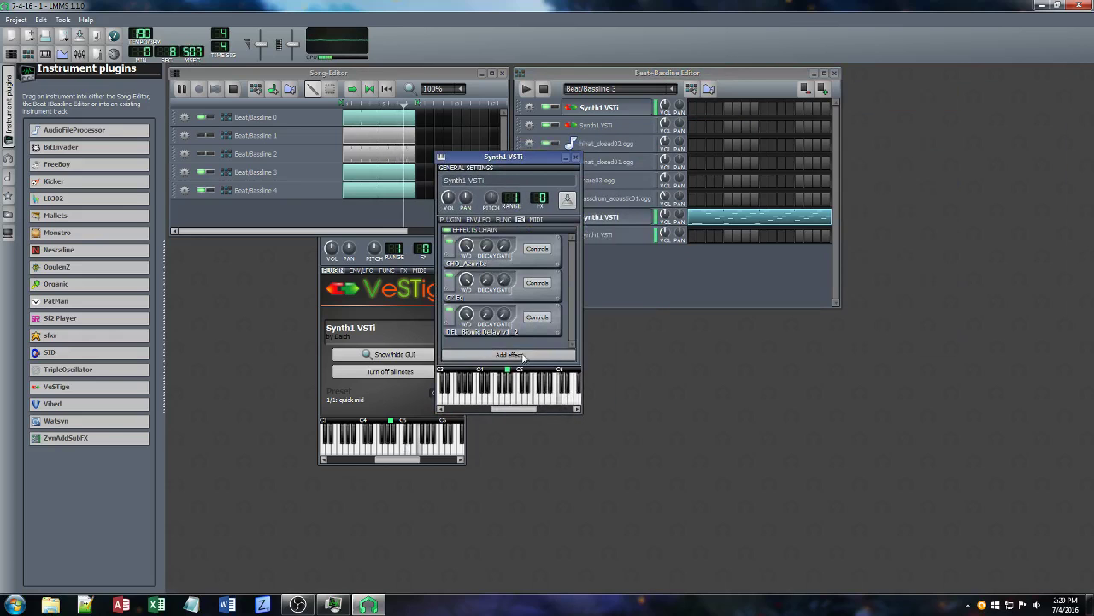
left_click(538, 249)
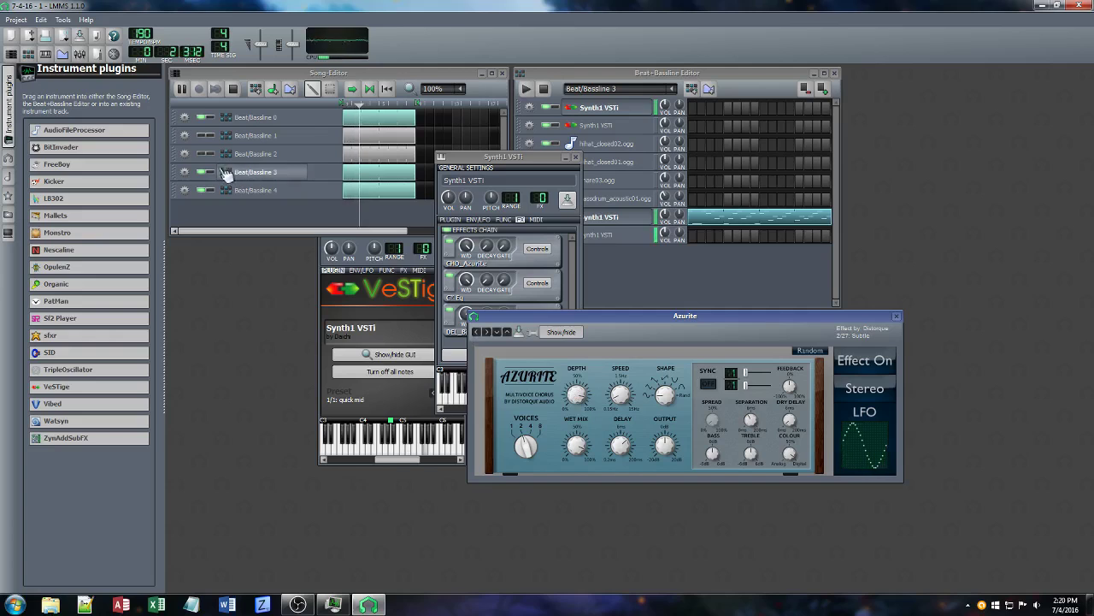
Close the Azurite chorus and current track settings, and raise the AMP_HyBrit wet level in the bottom Synth1 track's effects chain
left_click(897, 318)
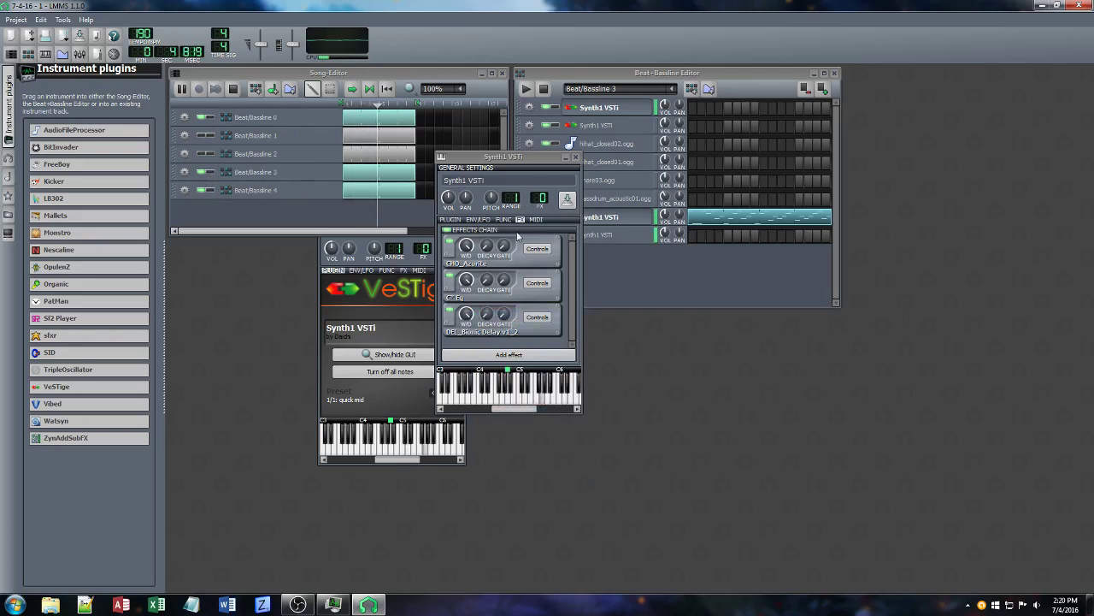
left_click(575, 159)
left_click(620, 235)
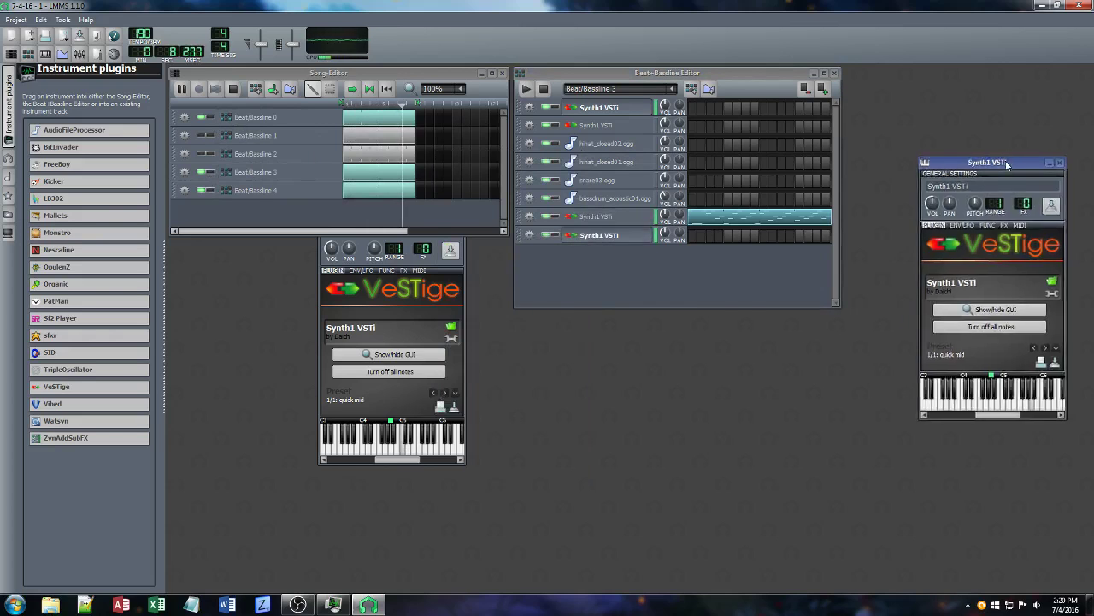
left_click_drag(1007, 164, 491, 199)
left_click(490, 259)
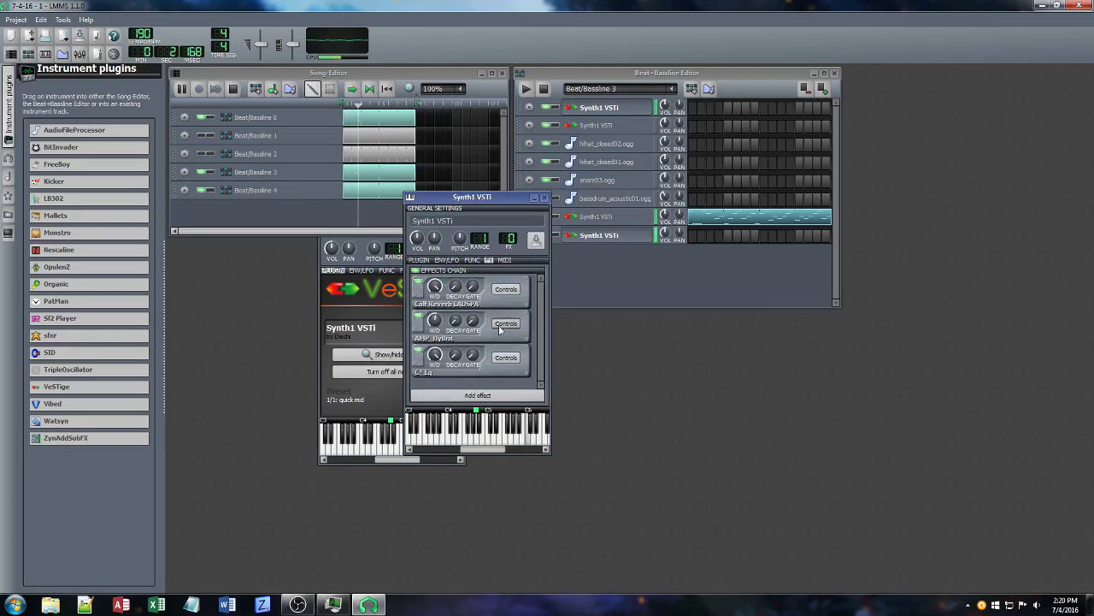
left_click_drag(439, 321, 439, 312)
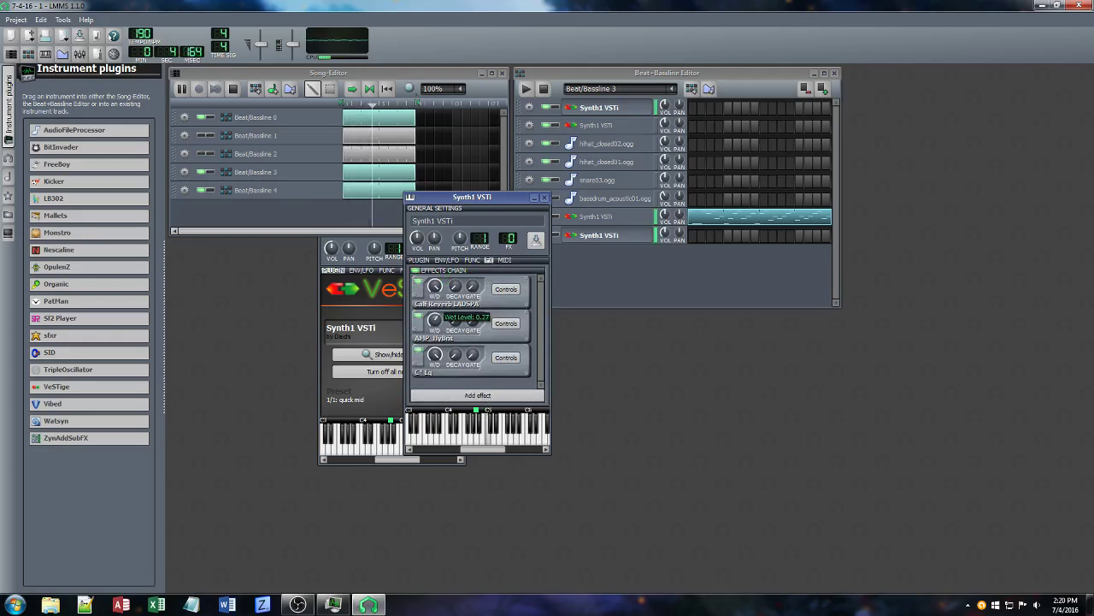
left_click_drag(440, 322, 440, 312)
Open the bottom Synth1 track's synth interface and adjust the effect's second control, amplifier sustain and filter key tracking
left_click(418, 259)
left_click(477, 348)
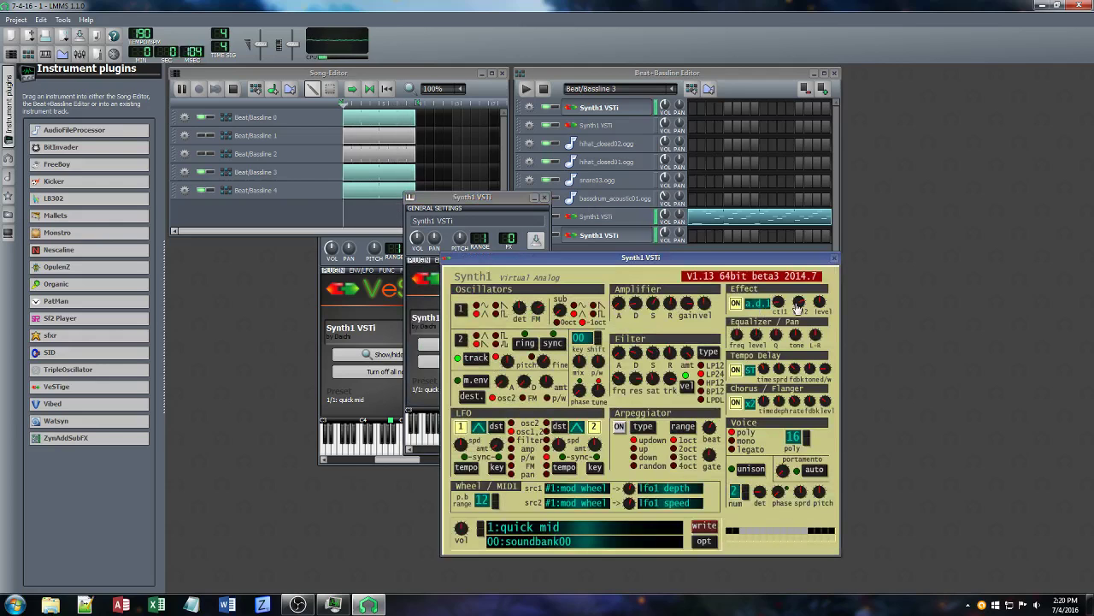
left_click_drag(799, 303, 814, 280)
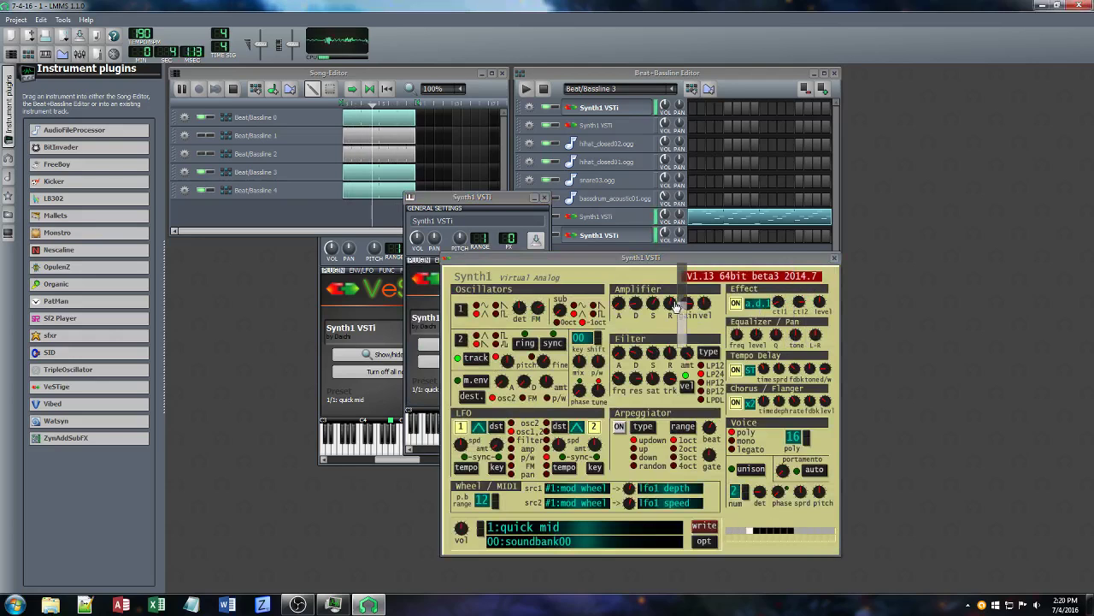
mouse_move(656, 302)
left_mouse_down()
mouse_move(673, 333)
mouse_move(652, 331)
mouse_move(651, 306)
left_mouse_up()
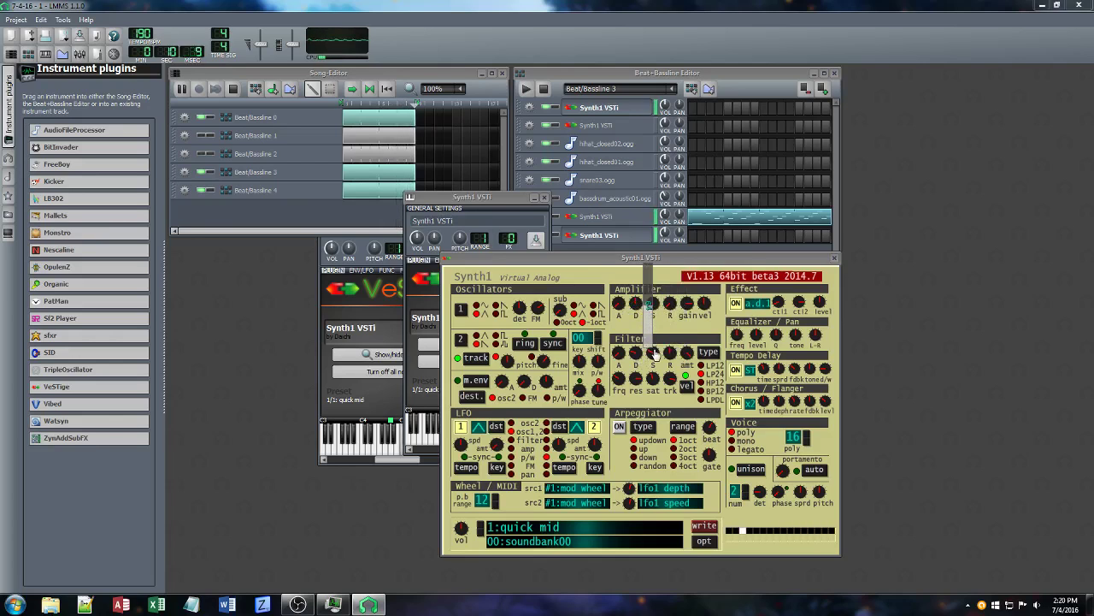
left_click_drag(670, 379, 674, 420)
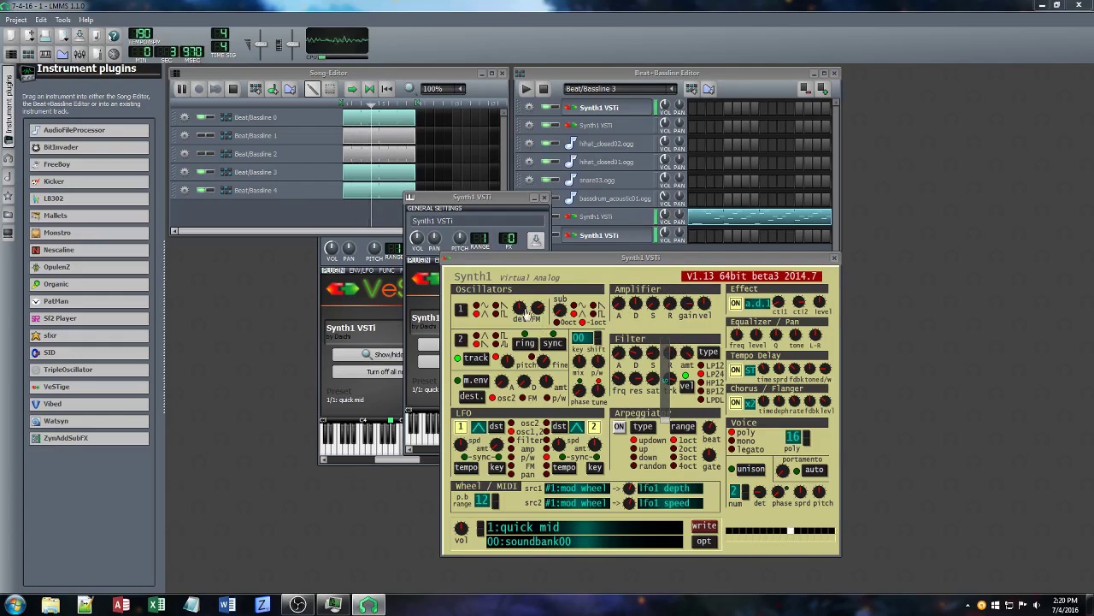
Toggle ring modulation, adjust the chorus/flanger section's knobs and close the synth interface
left_click(528, 339)
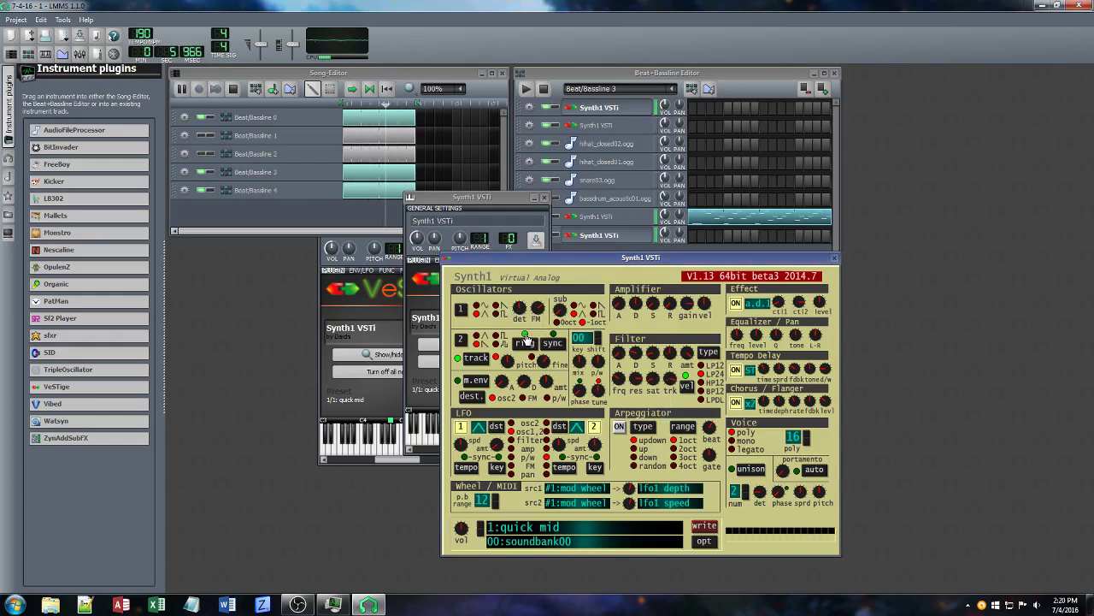
left_click(793, 401)
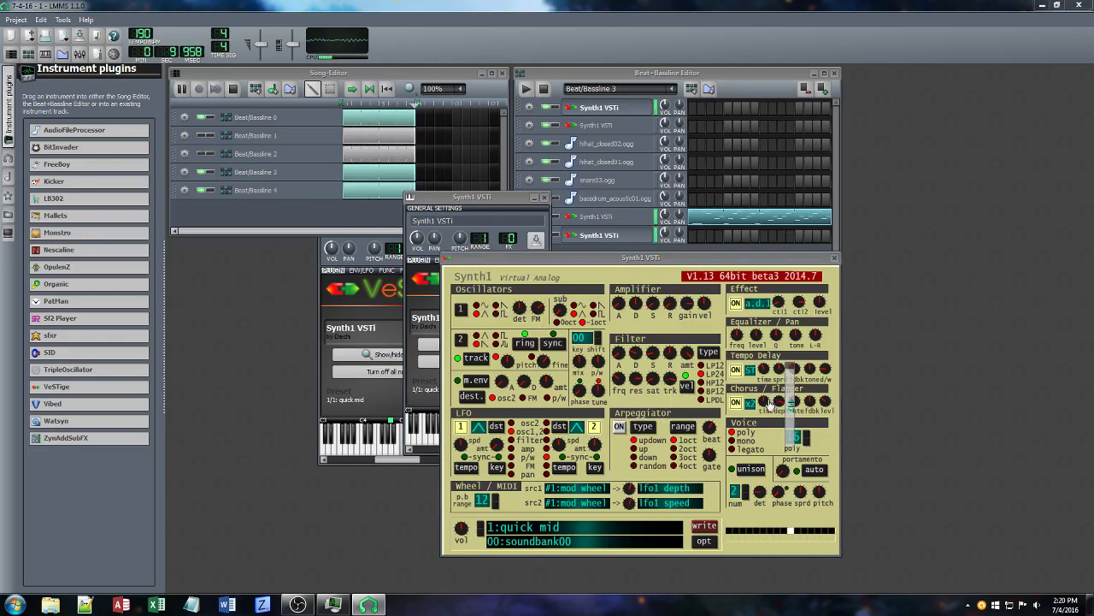
left_click_drag(777, 401, 834, 401)
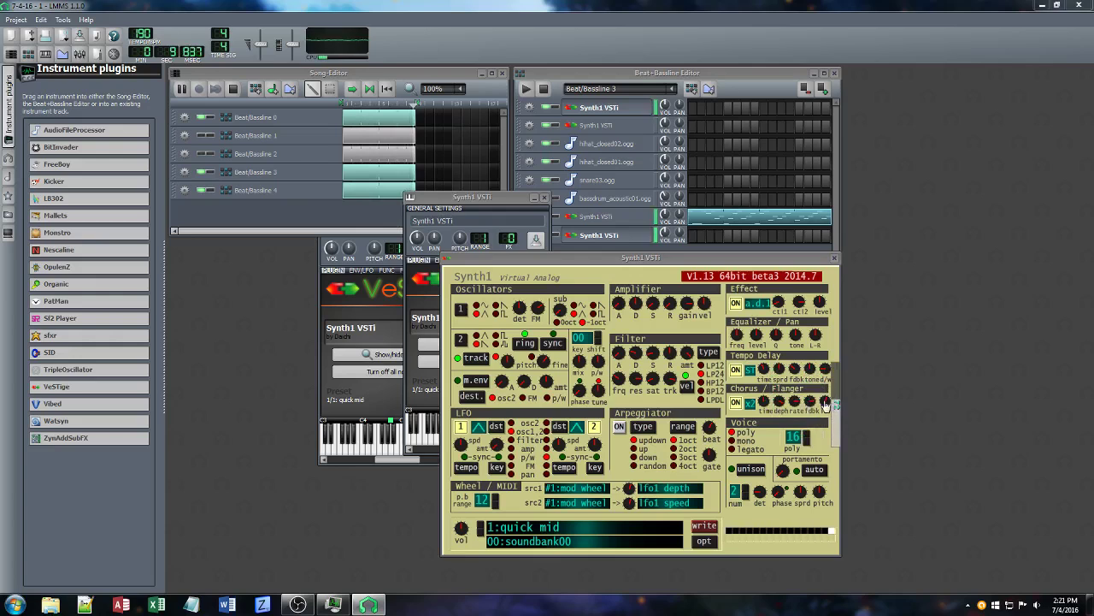
left_click(835, 257)
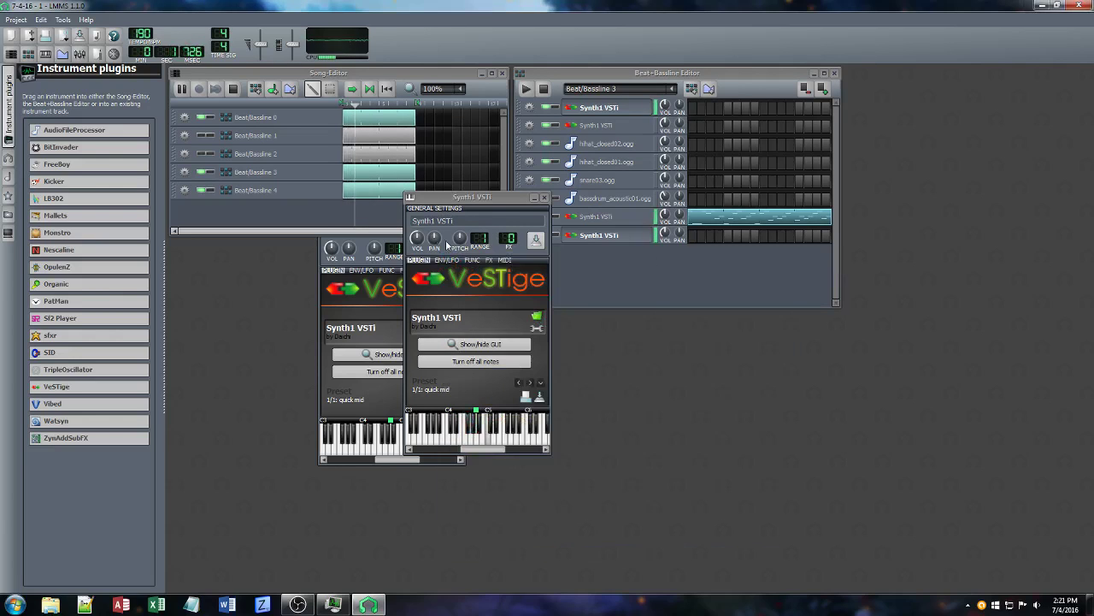
Shift the bottom Synth1 track's panning off centre, check its effects chain and close its settings
mouse_move(433, 242)
left_mouse_down()
mouse_move(434, 221)
mouse_move(435, 254)
left_mouse_up()
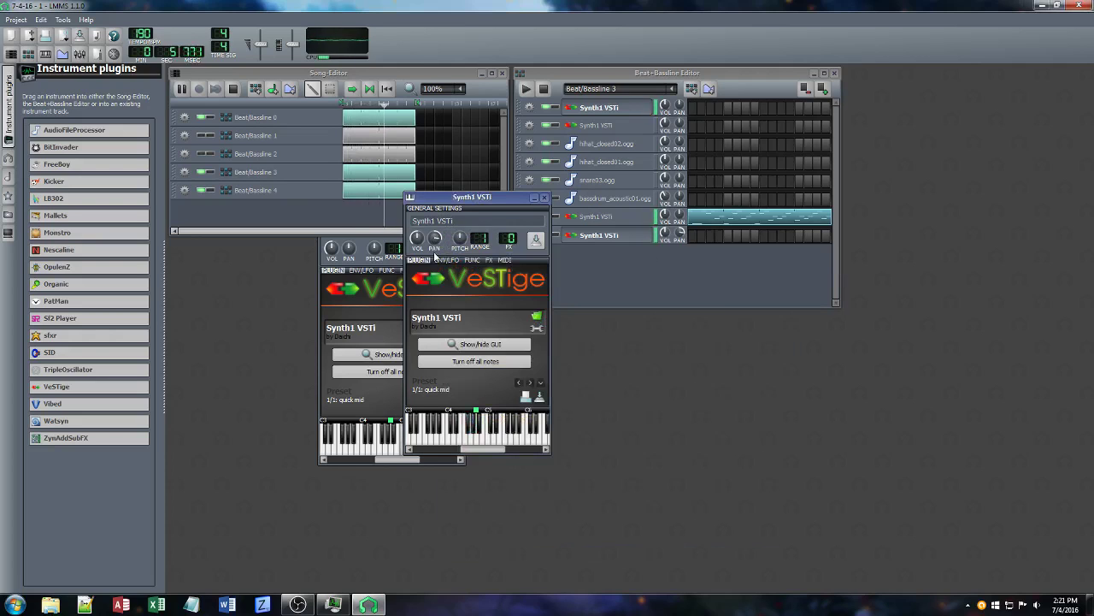
left_click_drag(482, 198, 648, 245)
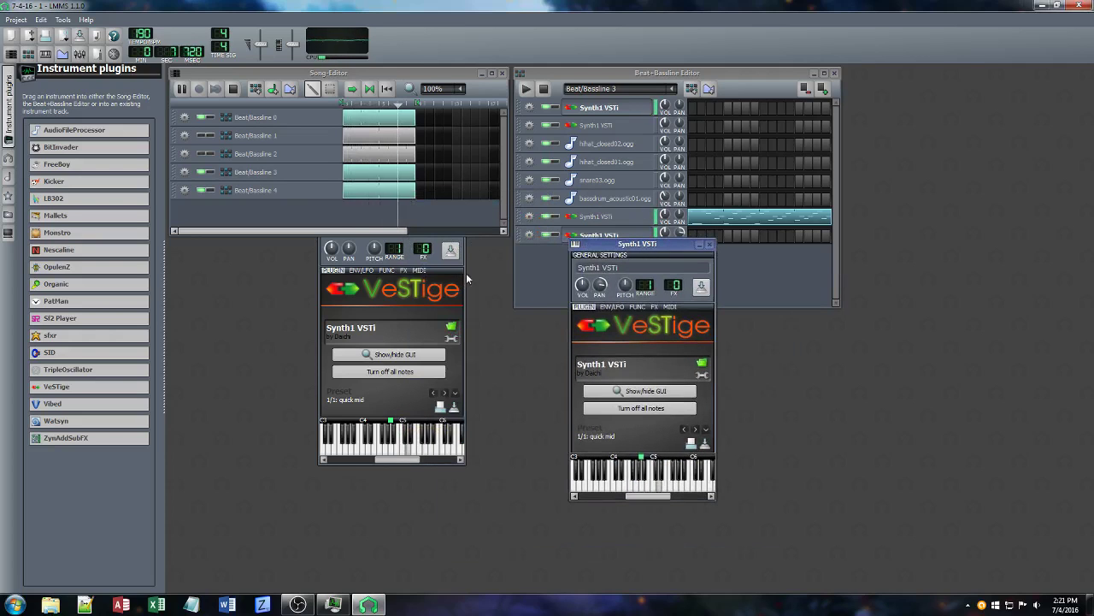
left_click(654, 307)
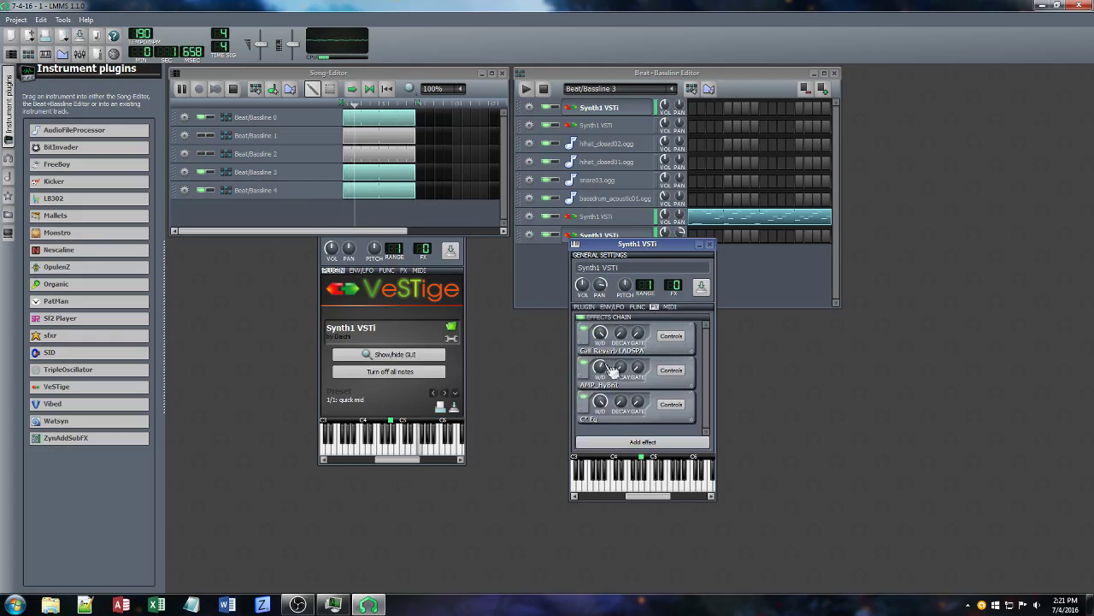
left_click(709, 245)
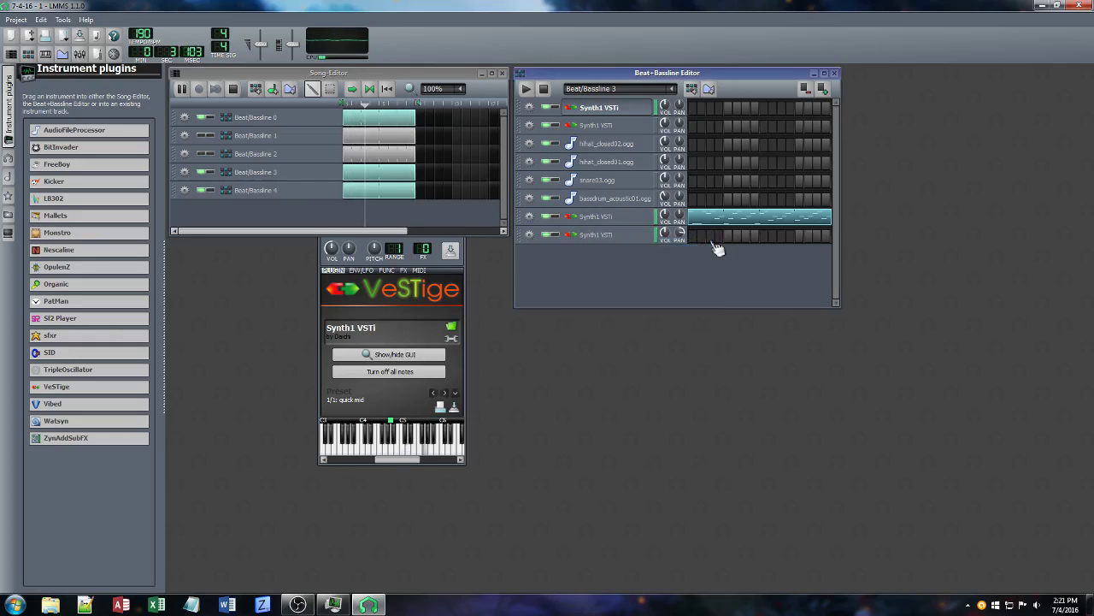
Adjust the top Synth1 track's panning in its settings and bring up its CHO_Azurite chorus controls
left_click(464, 267)
left_click_drag(426, 207, 517, 270)
mouse_move(442, 313)
left_mouse_down()
mouse_move(441, 300)
mouse_move(440, 315)
left_mouse_up()
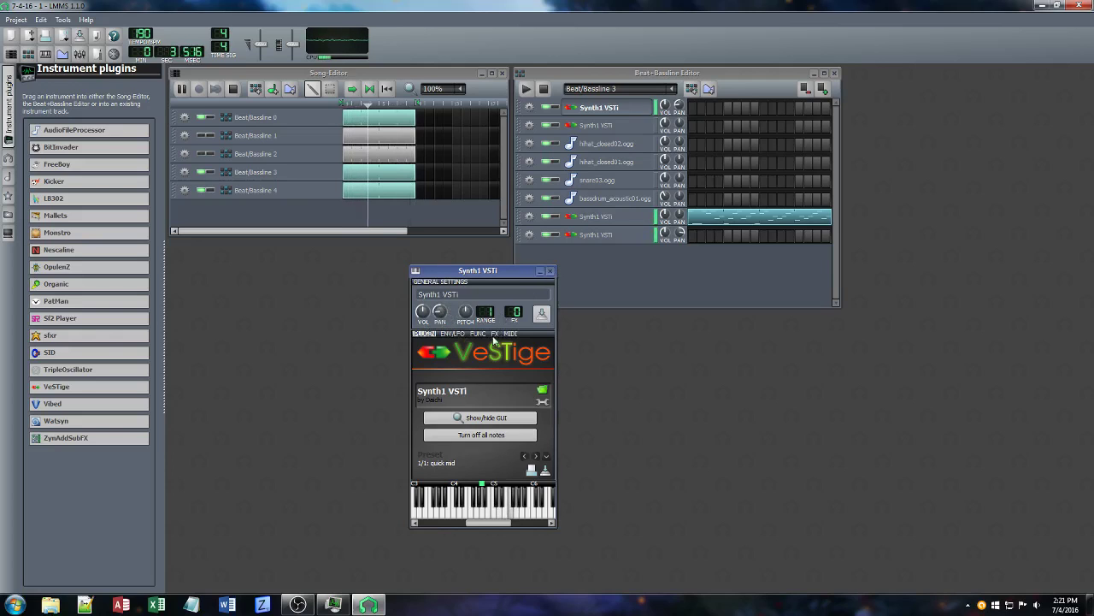
left_click(493, 334)
left_click(513, 432)
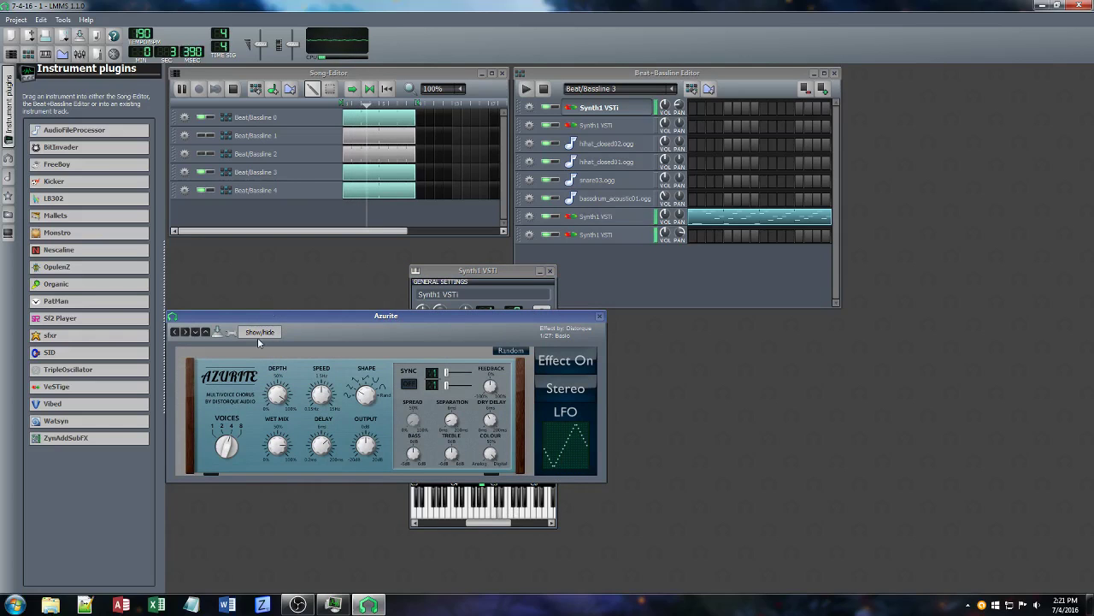
Unmute Beat/Bassline 2 in the song and leave Beat/Bassline 1 muted
left_click(207, 136)
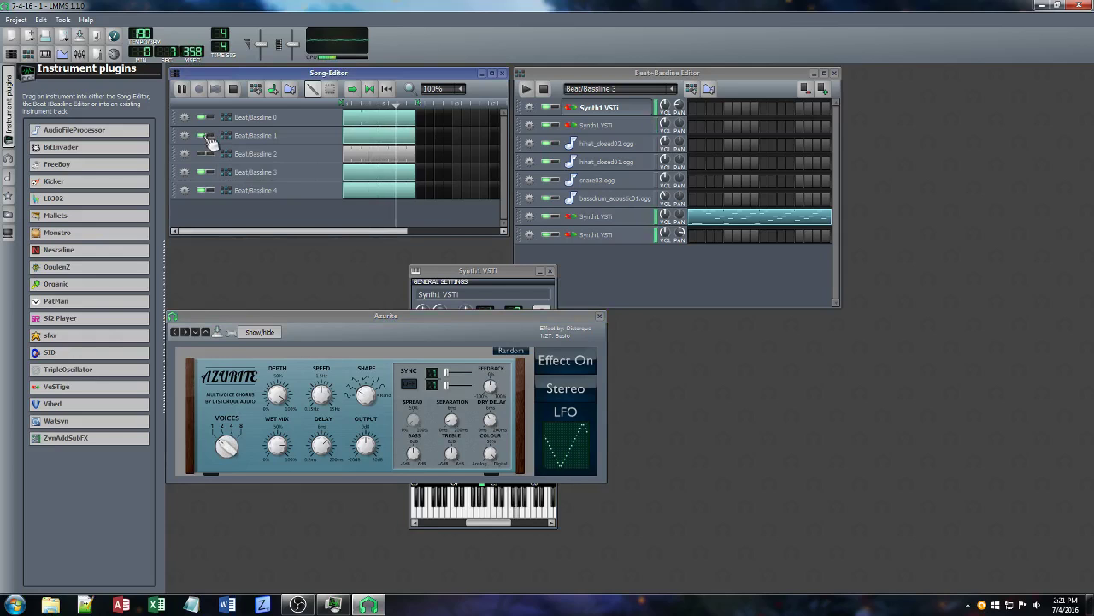
left_click(205, 154)
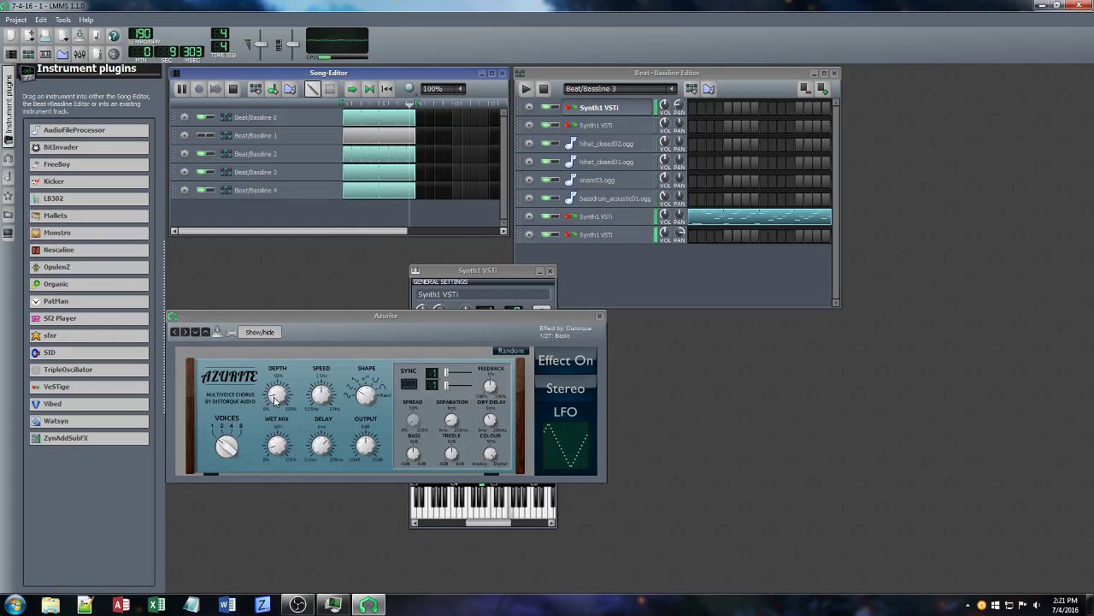
Open the FX-Mixer, look through its effects chain and bring up the CHO_Azurite chorus controls
left_click(76, 53)
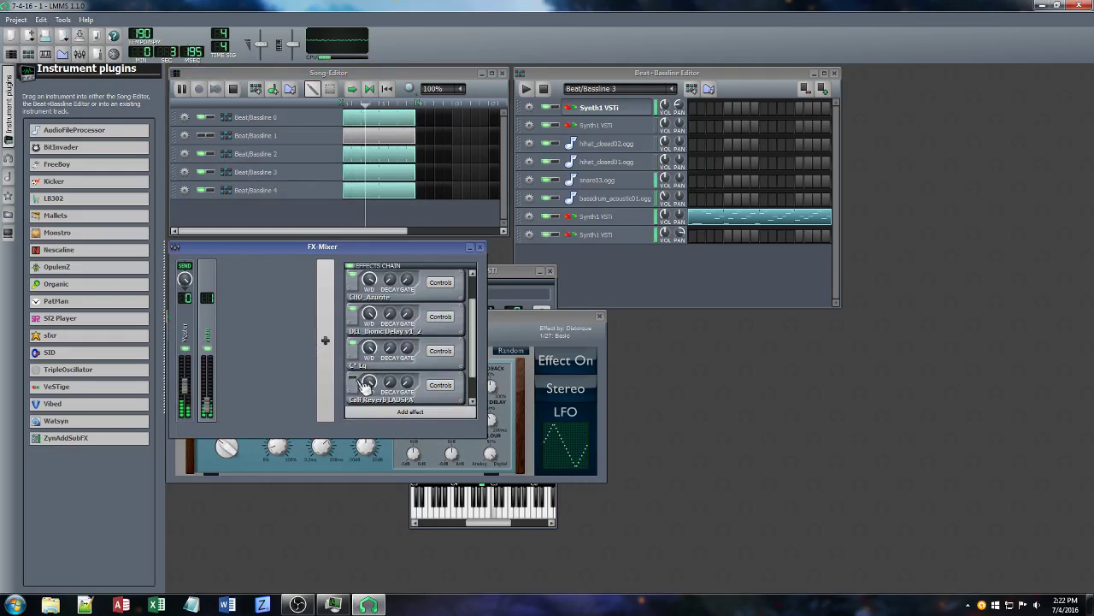
scroll(470, 333, "down", 1)
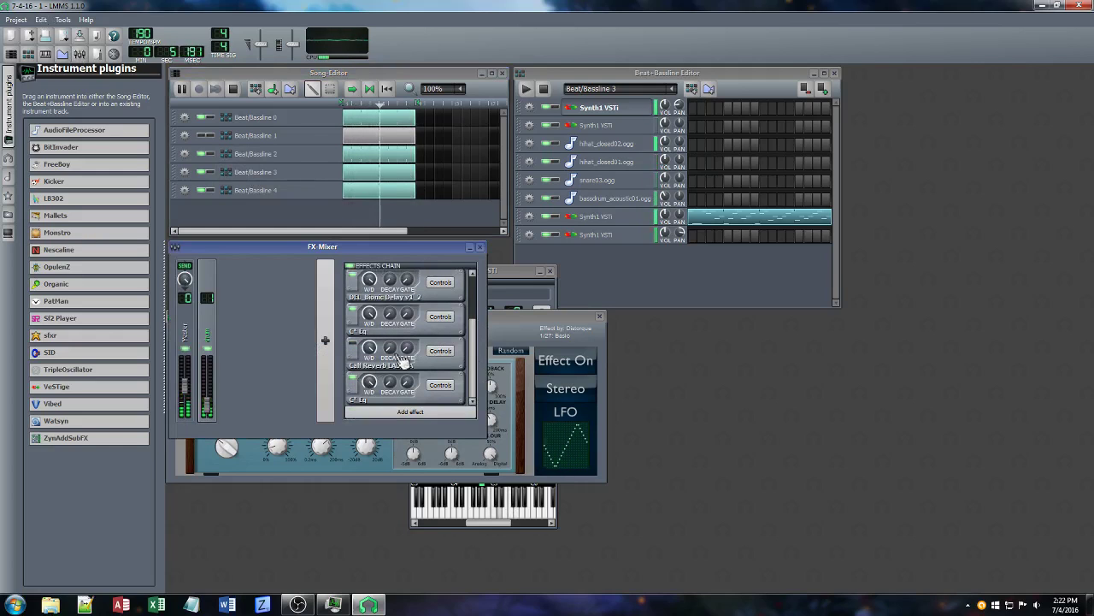
scroll(468, 333, "up", 2)
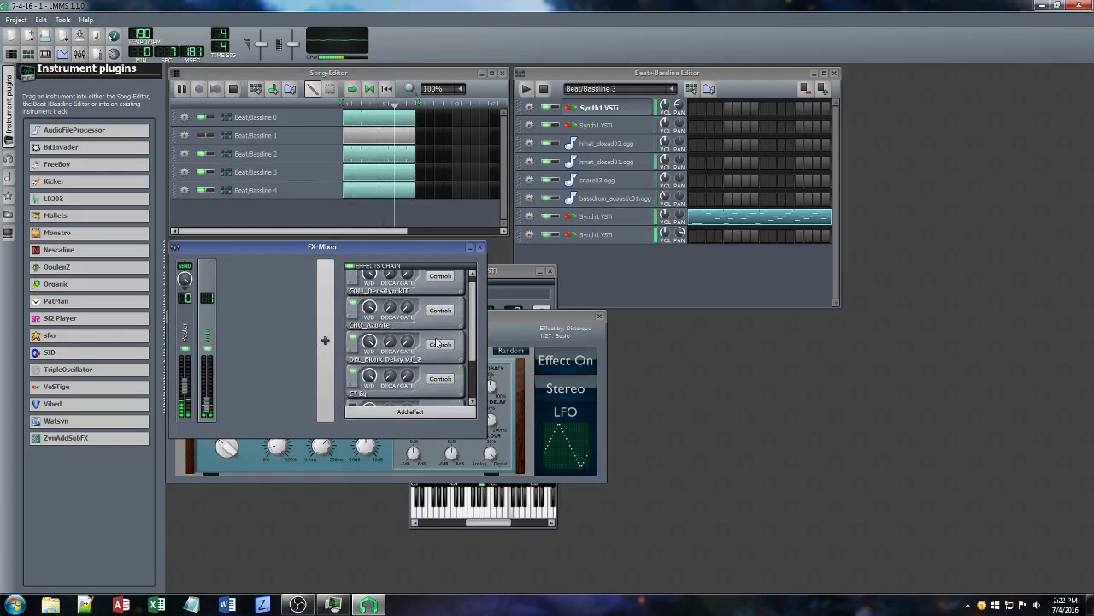
left_click(441, 310)
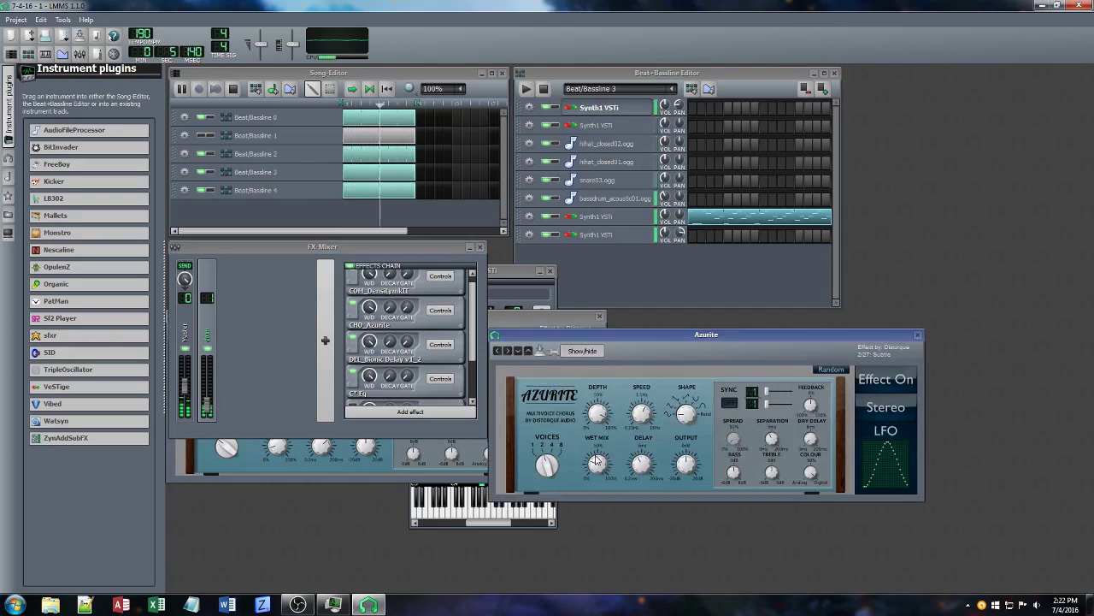
Set the mixer's Bionic Delay to 38.00 feedback and 15.50 mix, try its high and low cut extremes and close it
left_click(441, 344)
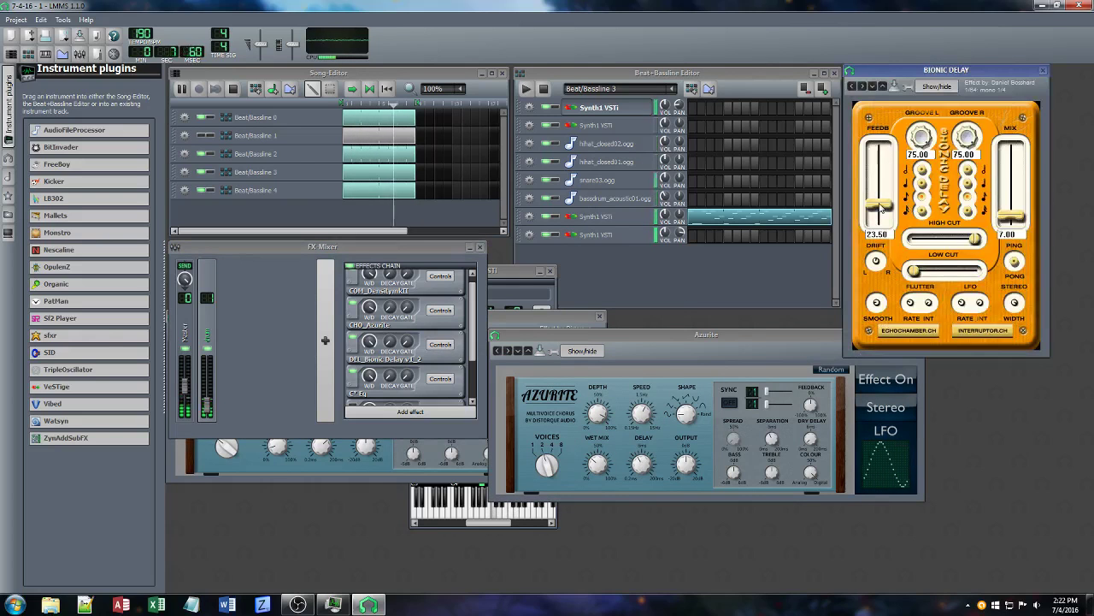
left_click_drag(880, 206, 886, 192)
left_click_drag(1012, 223, 1014, 211)
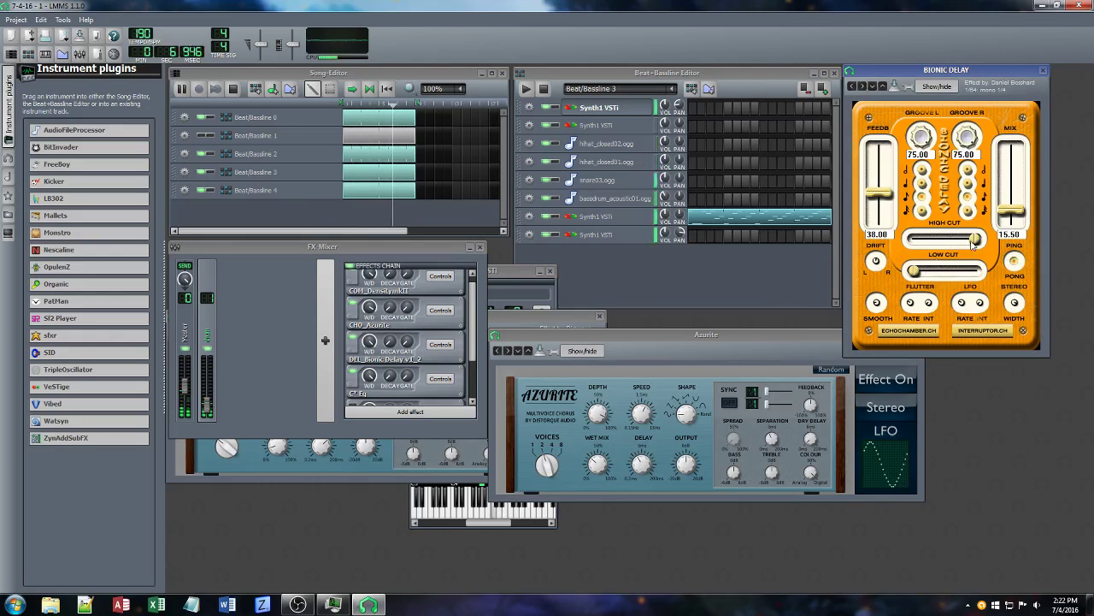
mouse_move(972, 244)
left_mouse_down()
mouse_move(913, 244)
mouse_move(983, 244)
left_mouse_up()
left_click_drag(916, 272, 847, 286)
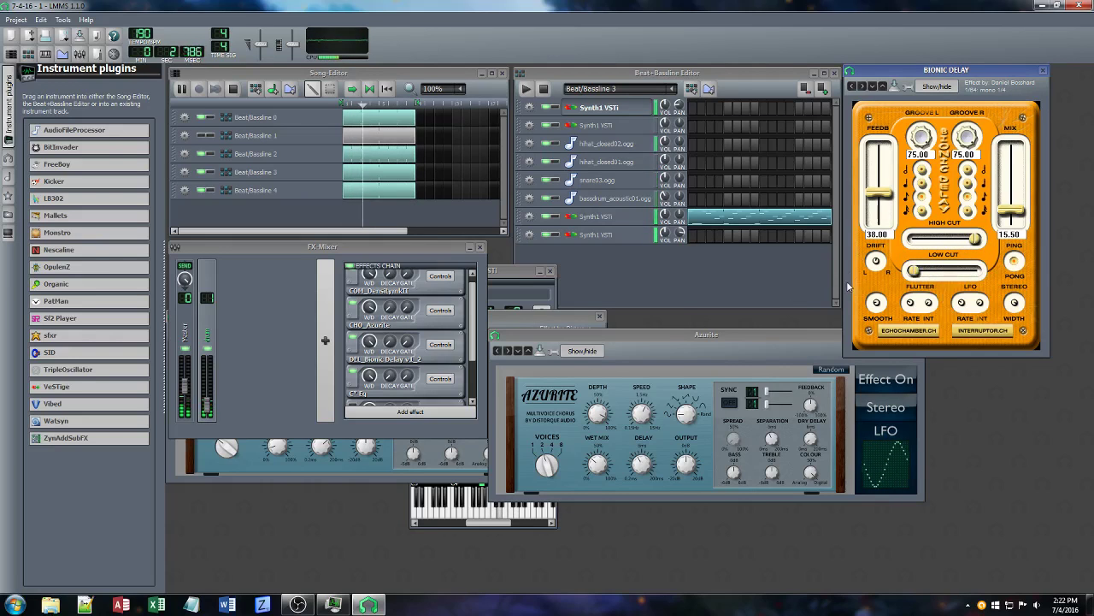
left_click(1043, 71)
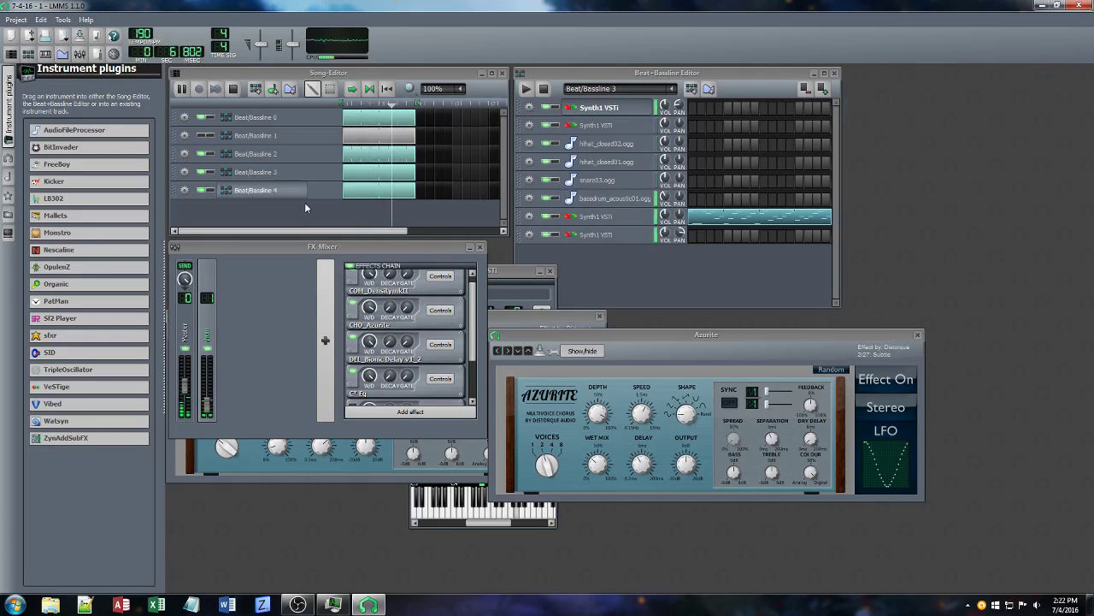
Show Beat/Bassline 0 in the Beat+Bassline Editor and raise its Synth1 track's volume to about 139%
left_click(254, 180)
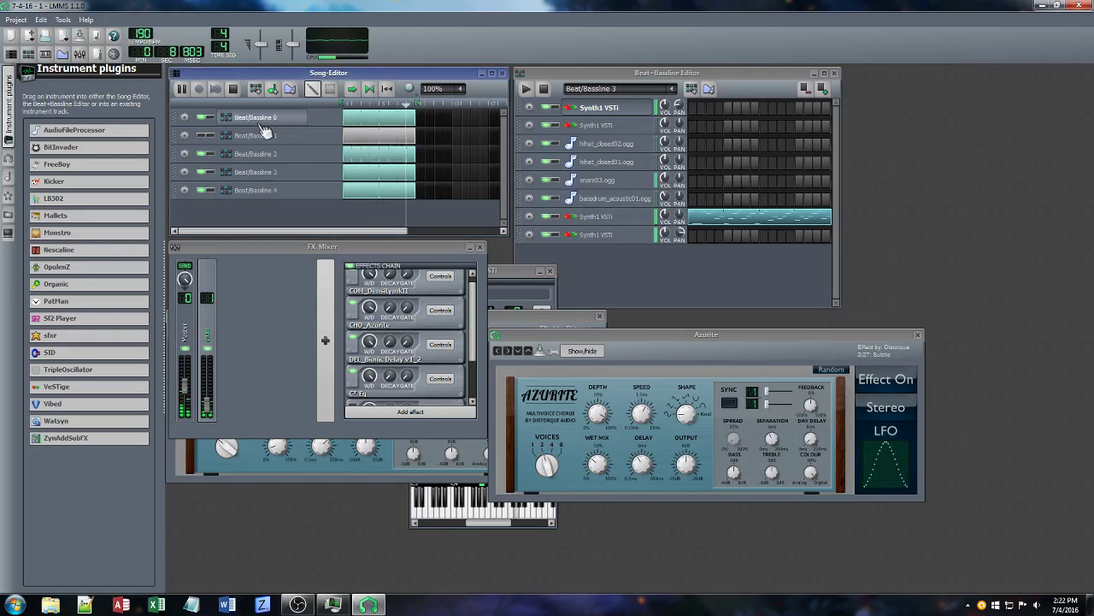
left_click(254, 117)
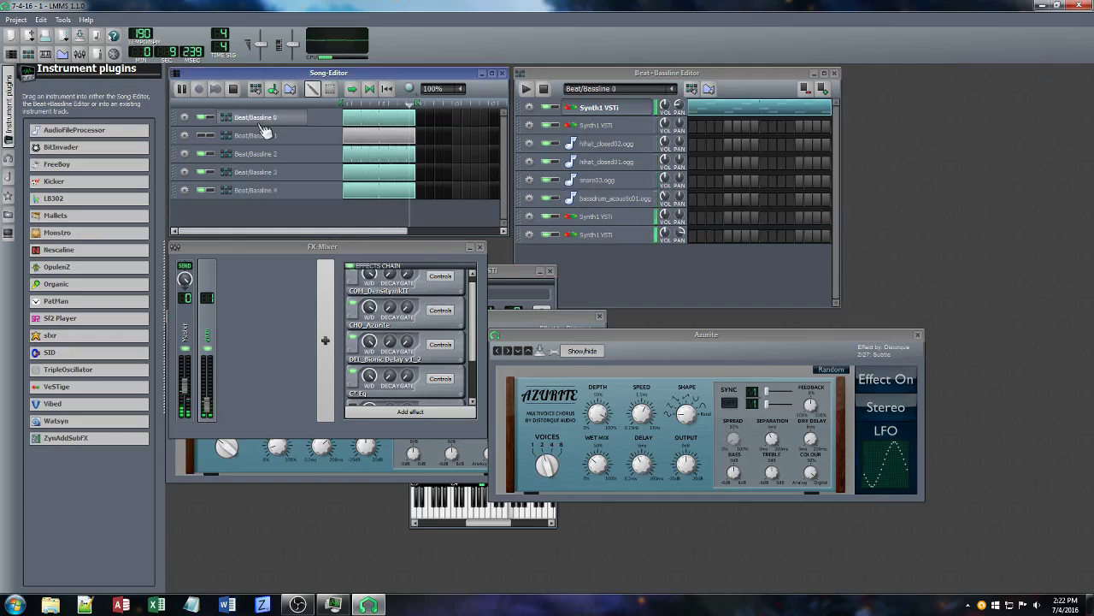
left_click(665, 105)
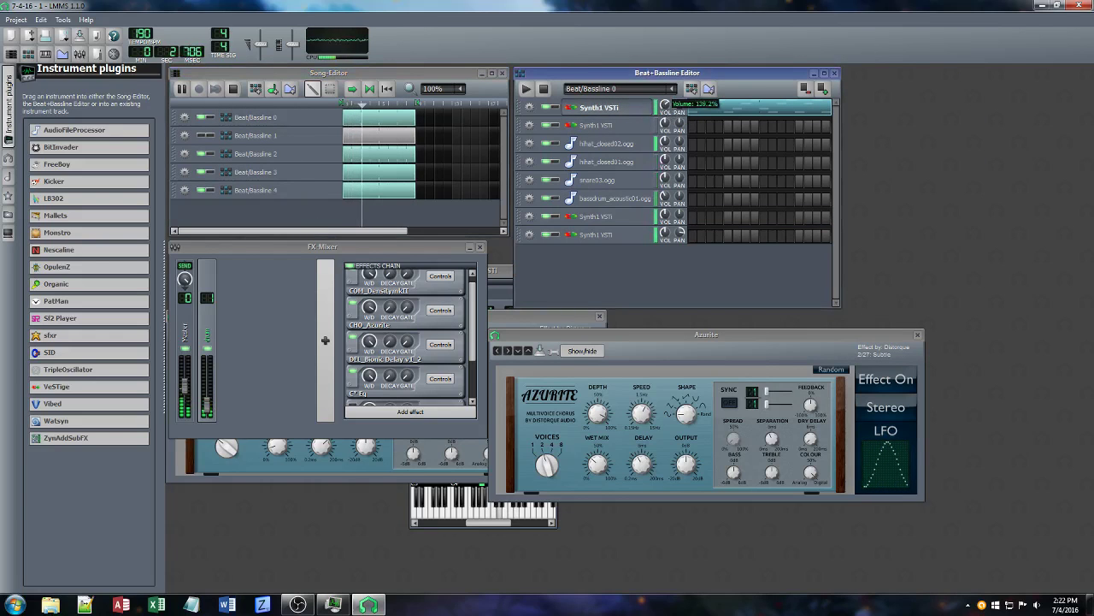
Close the Synth1 track's settings, both Azurite chorus windows and the FX-Mixer
left_click(622, 111)
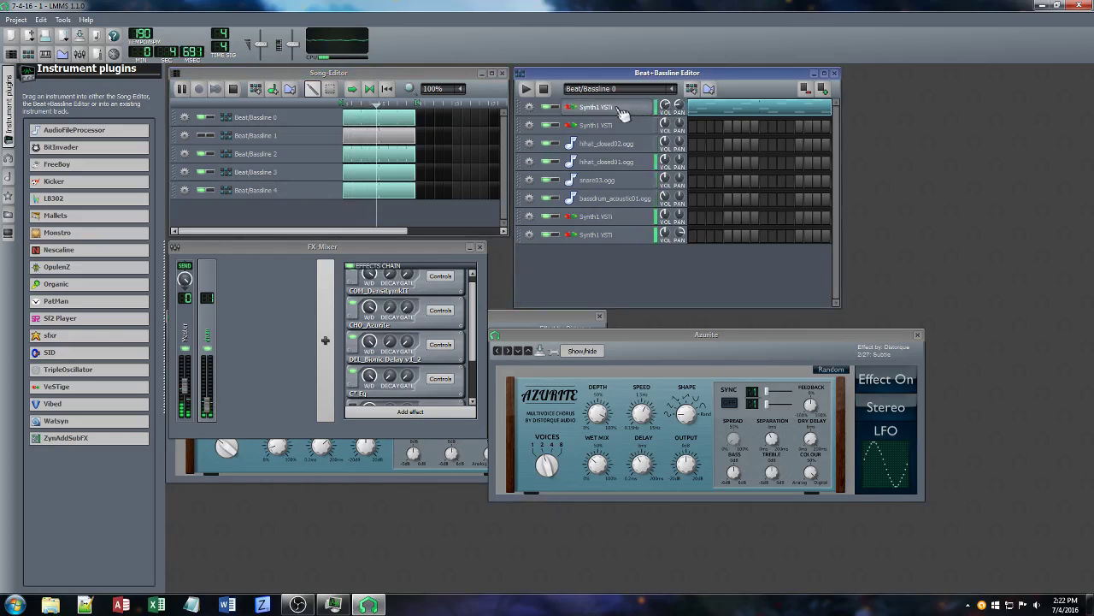
left_click(918, 335)
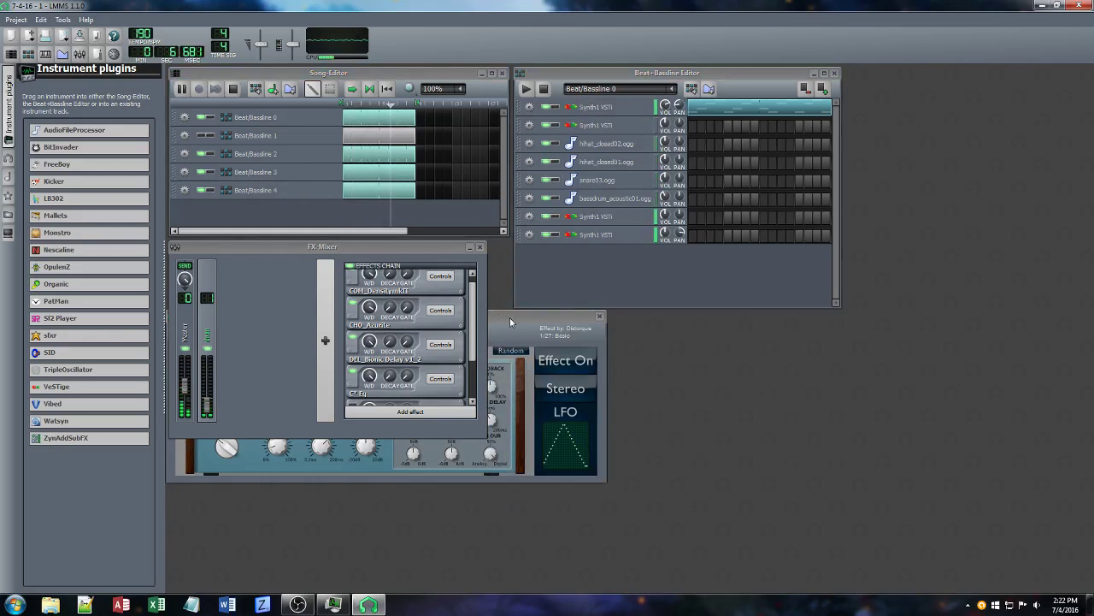
left_click(595, 317)
left_click(480, 247)
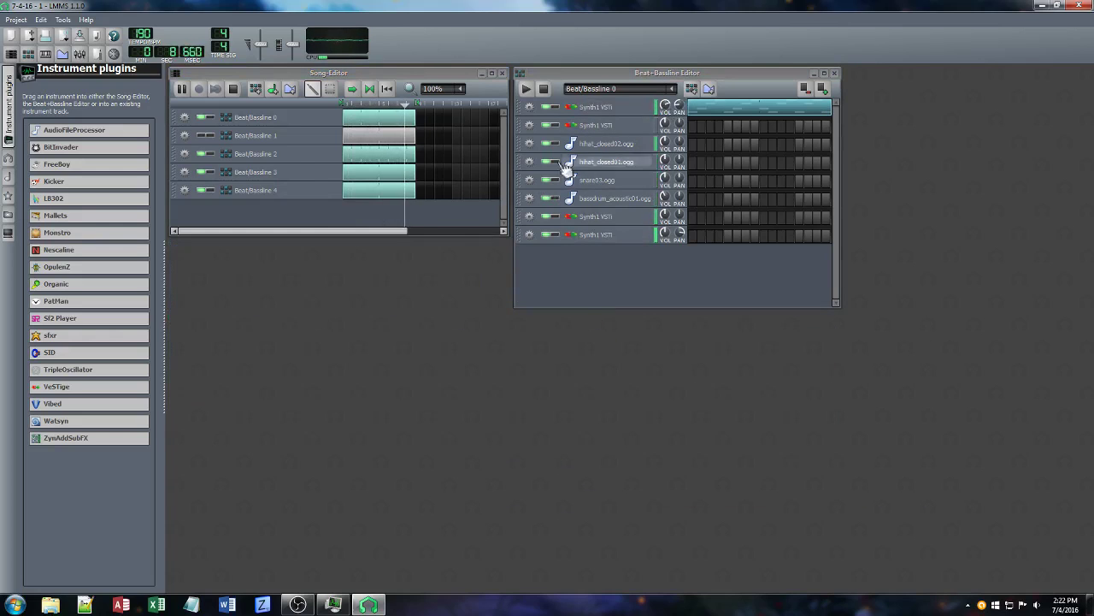
Centre the panning of Beat/Bassline 0's first Synth1 track, show its synth interface and save the project
left_click(614, 112)
left_click(494, 332)
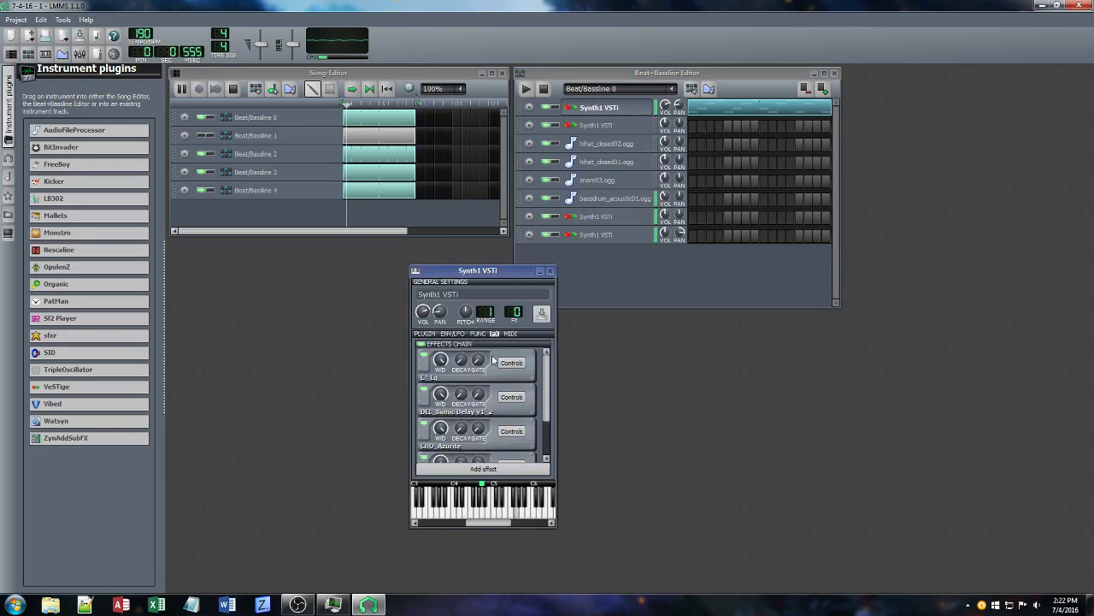
scroll(545, 404, "down", 2)
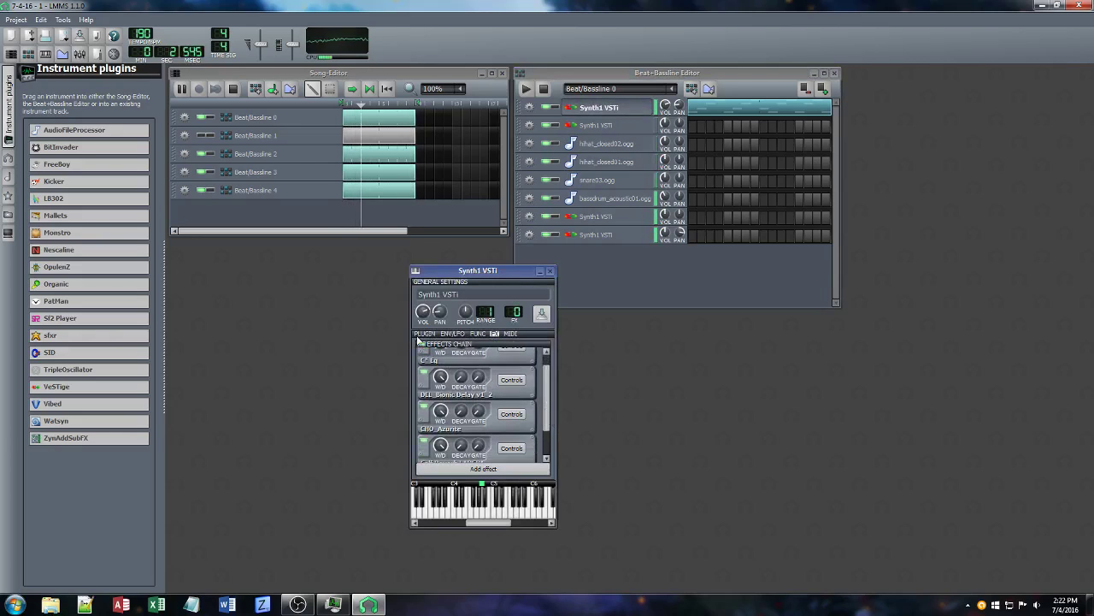
left_click(424, 333)
mouse_move(443, 315)
left_mouse_down()
mouse_move(444, 334)
mouse_move(443, 314)
mouse_move(425, 317)
left_mouse_up()
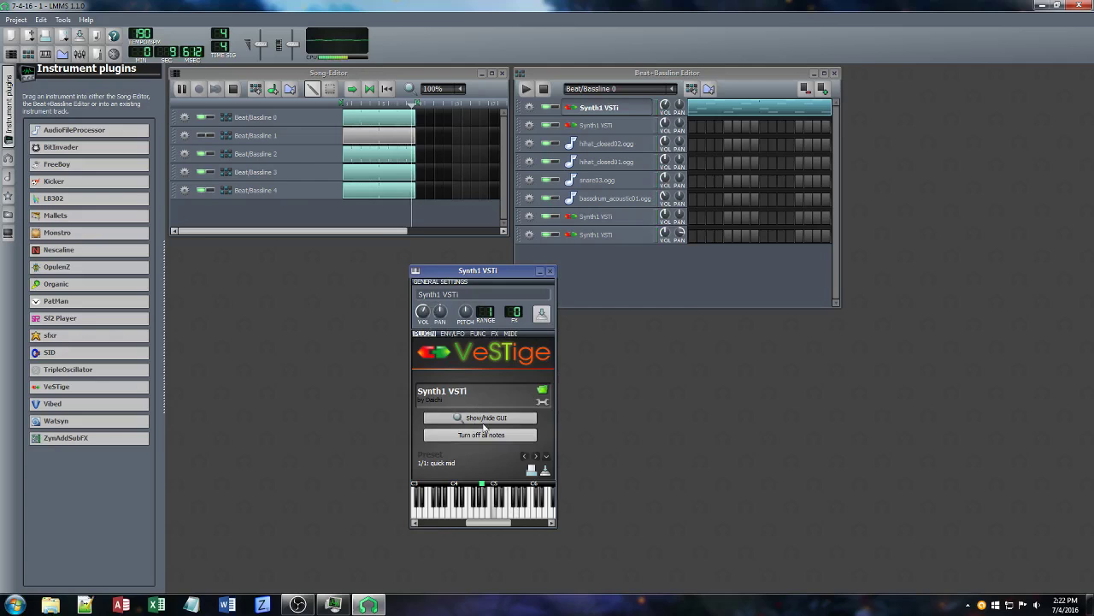
left_click(484, 419)
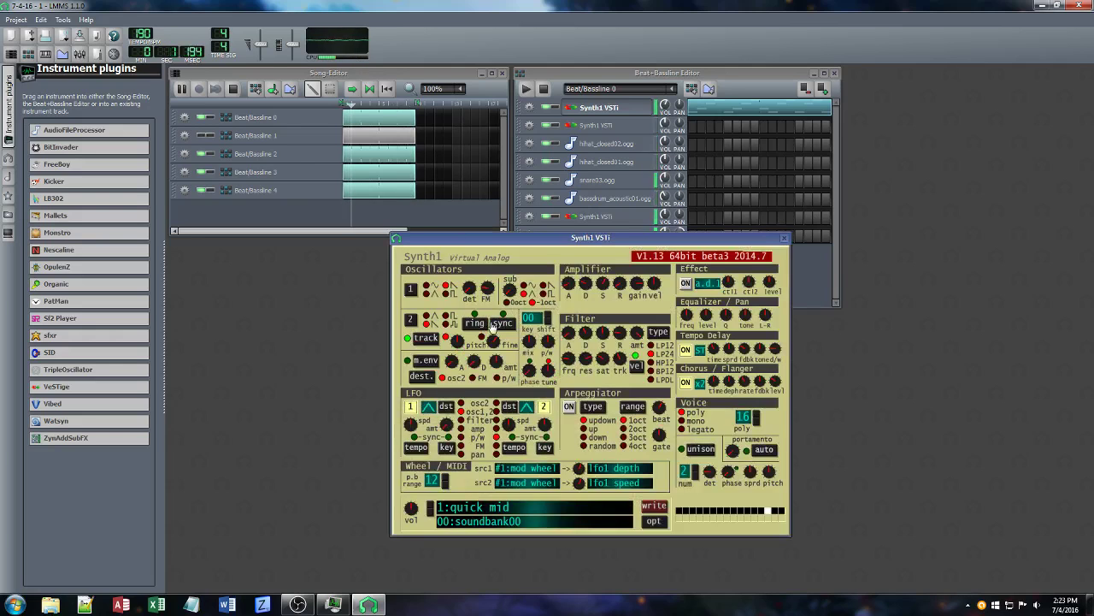
key("ctrl+s")
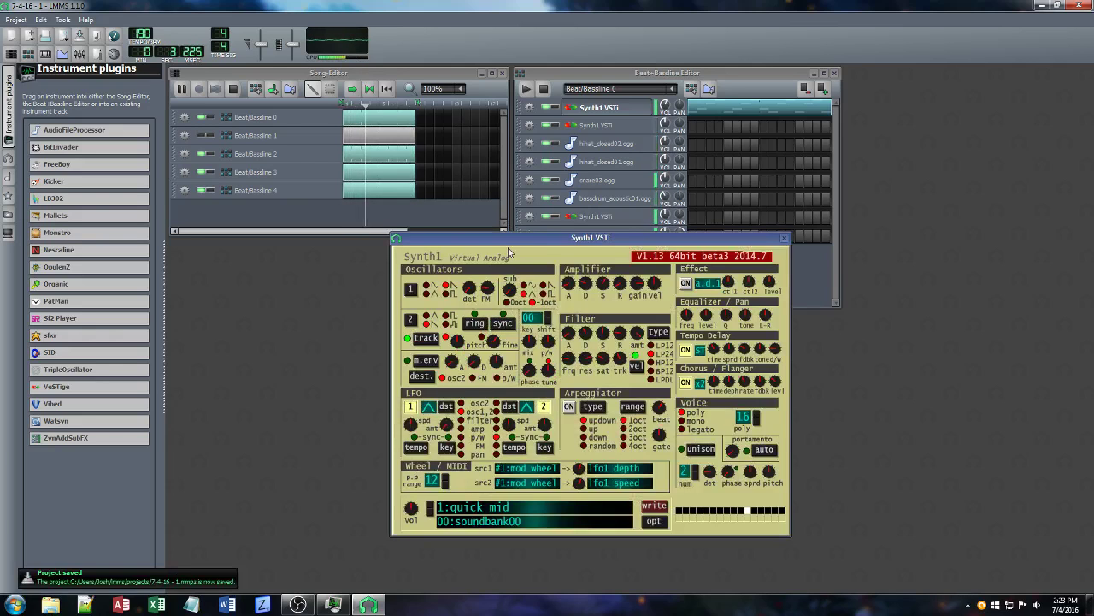
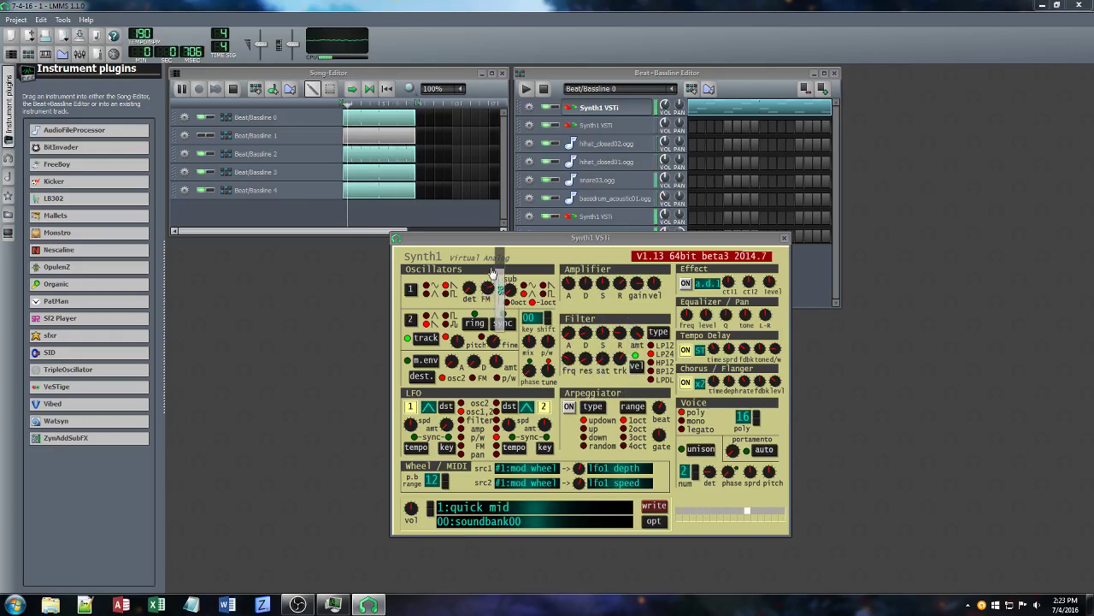
Boost the 8 kHz and 16 kHz bands in this Synth1 track's C* Eq and adjust its 1, 2 and 4 kHz bands
left_click(610, 112)
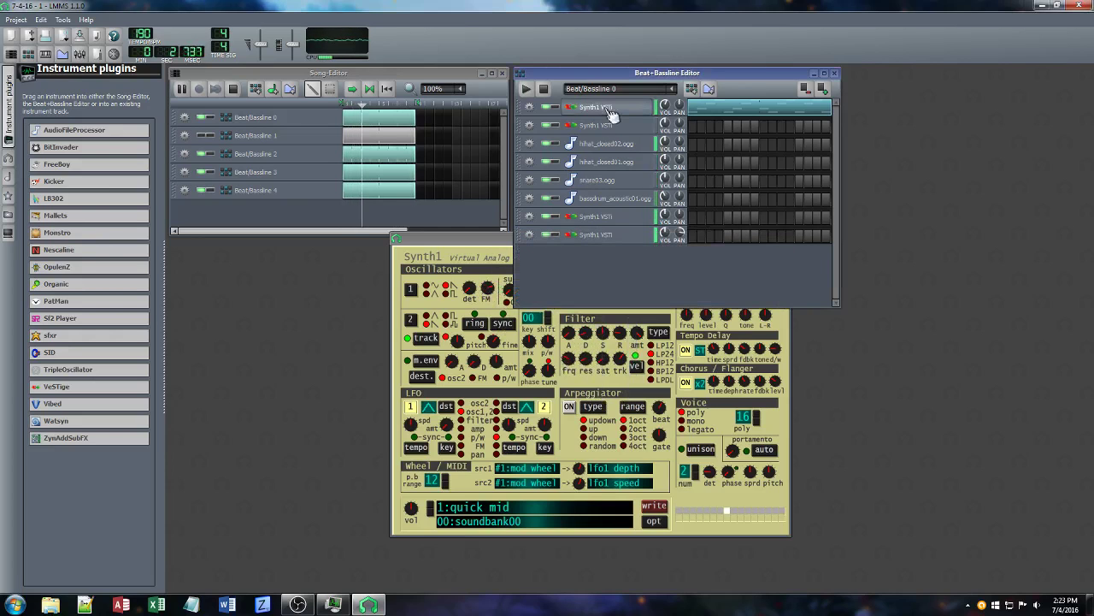
left_click(601, 112)
left_click(495, 333)
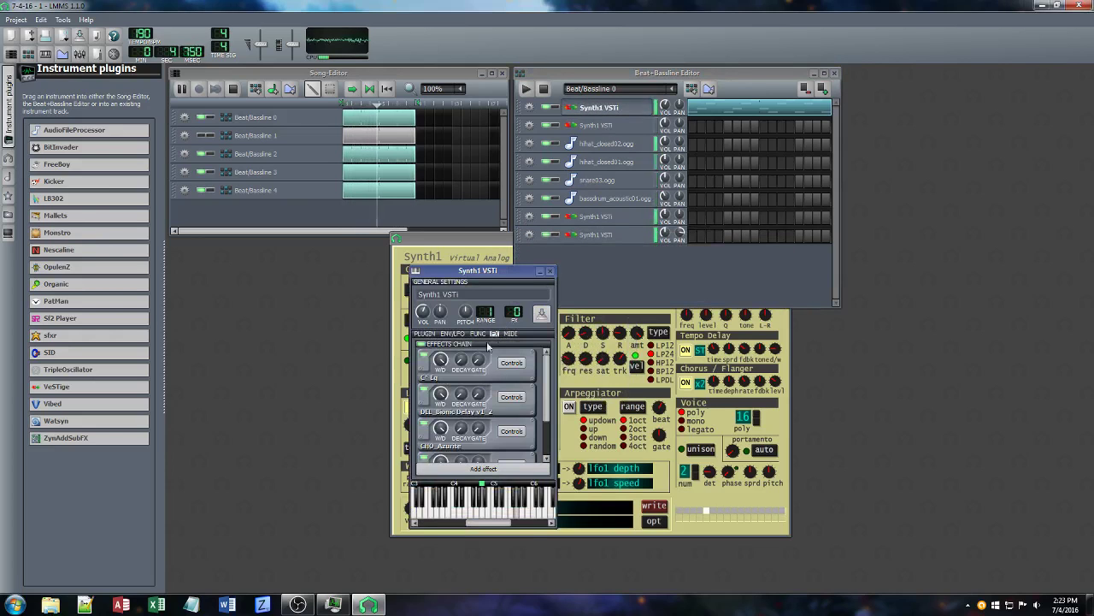
left_click(510, 364)
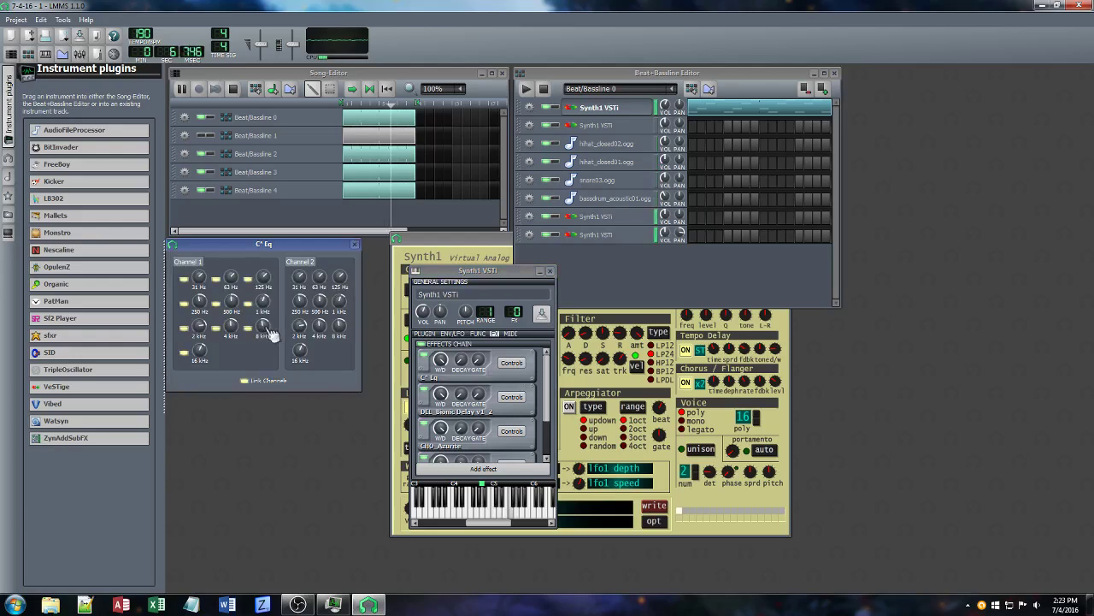
mouse_move(264, 325)
left_click_drag(263, 325, 264, 304)
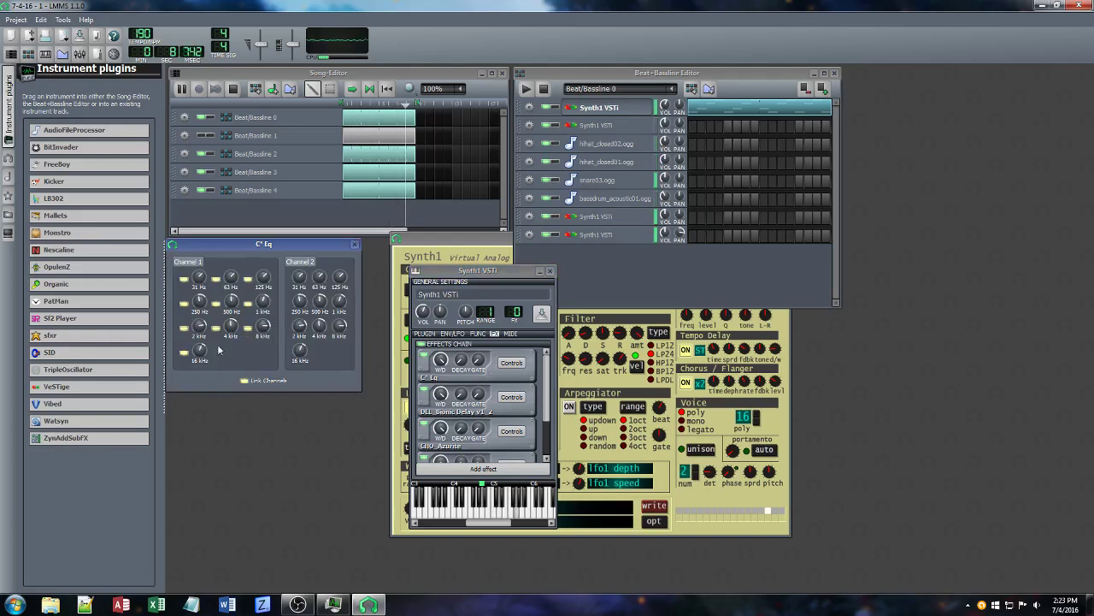
left_click_drag(202, 355, 202, 333)
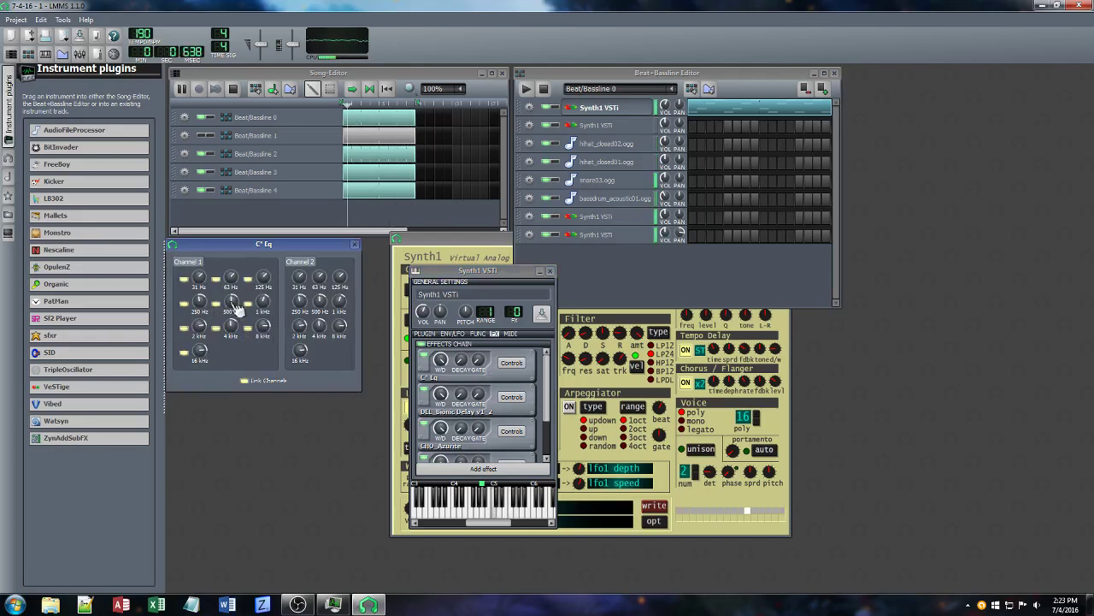
left_click_drag(263, 302, 264, 318)
left_click_drag(199, 327, 232, 327)
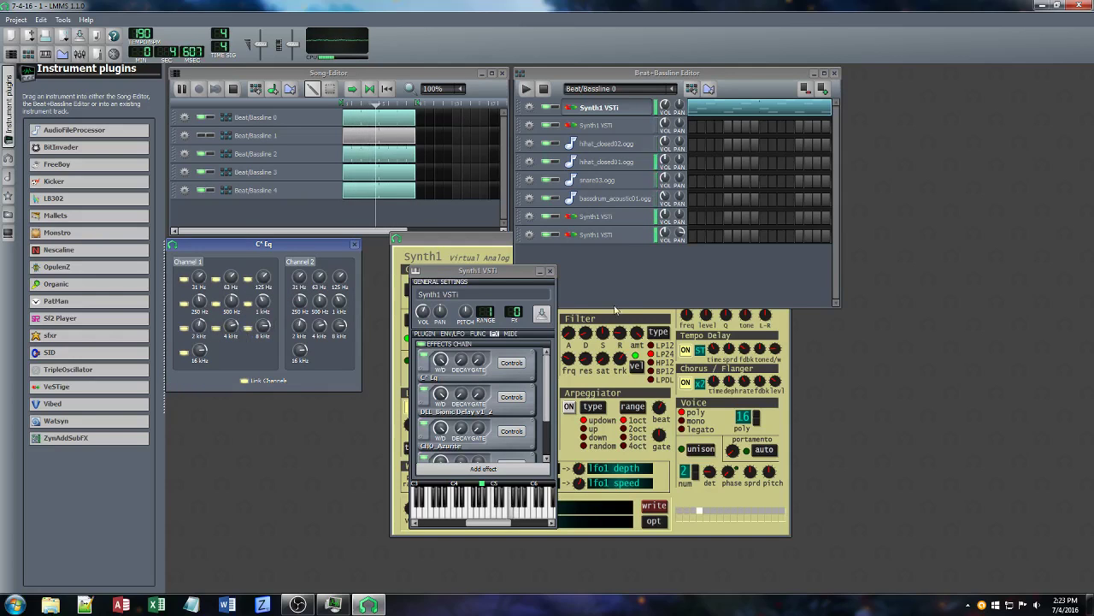
Adjust the synth's filter saturation, resonance and release together with its amplifier release
left_click_drag(601, 361, 618, 396)
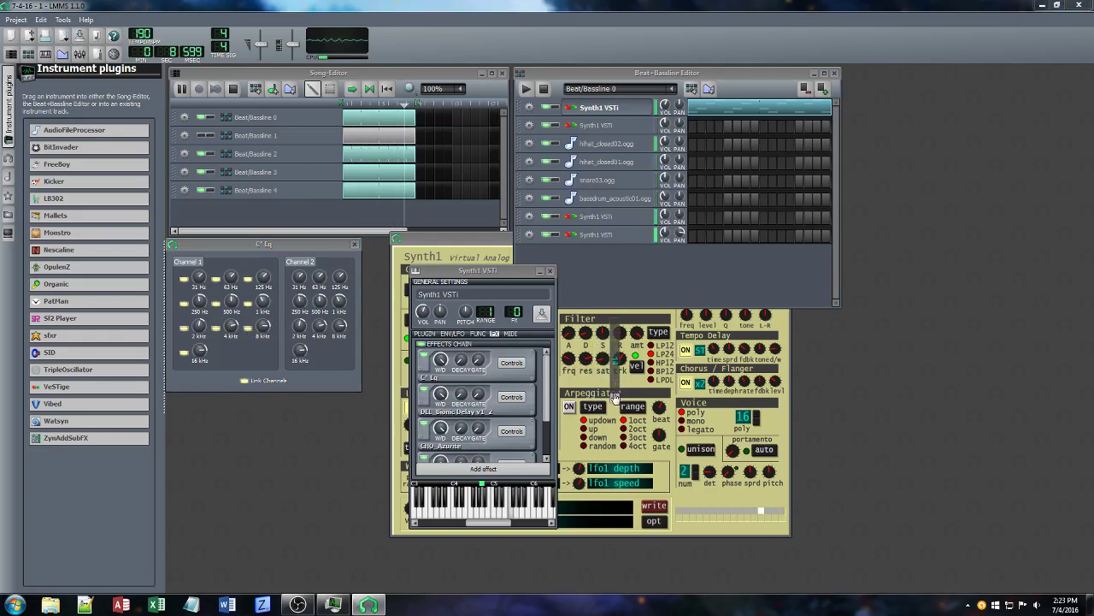
left_click(500, 241)
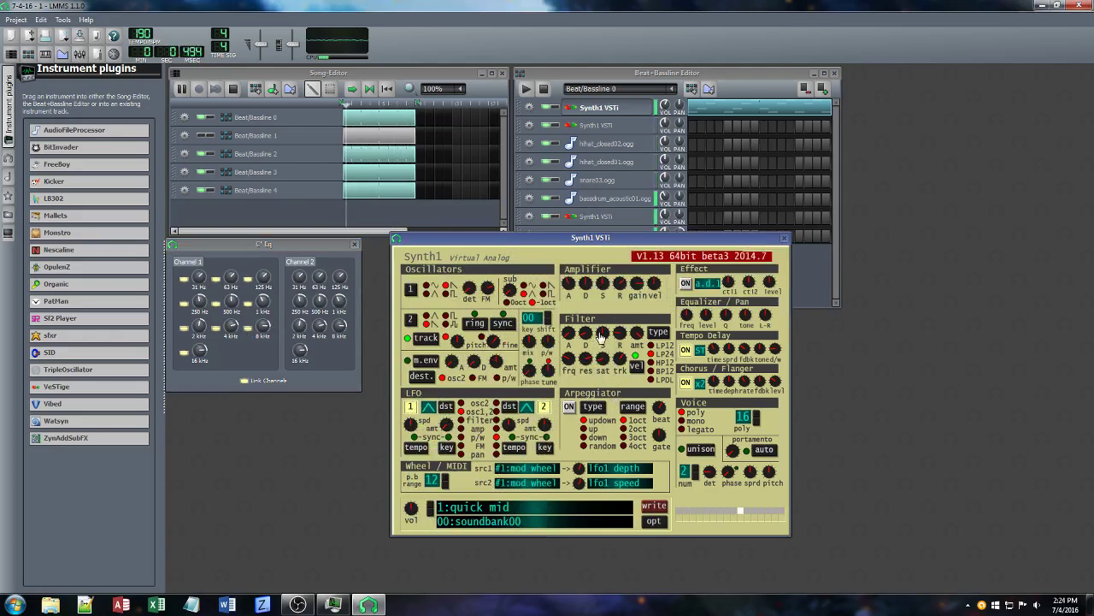
left_click_drag(620, 332, 619, 330)
left_click_drag(619, 333, 619, 339)
mouse_move(620, 285)
left_mouse_down()
mouse_move(614, 273)
mouse_move(631, 291)
left_mouse_up()
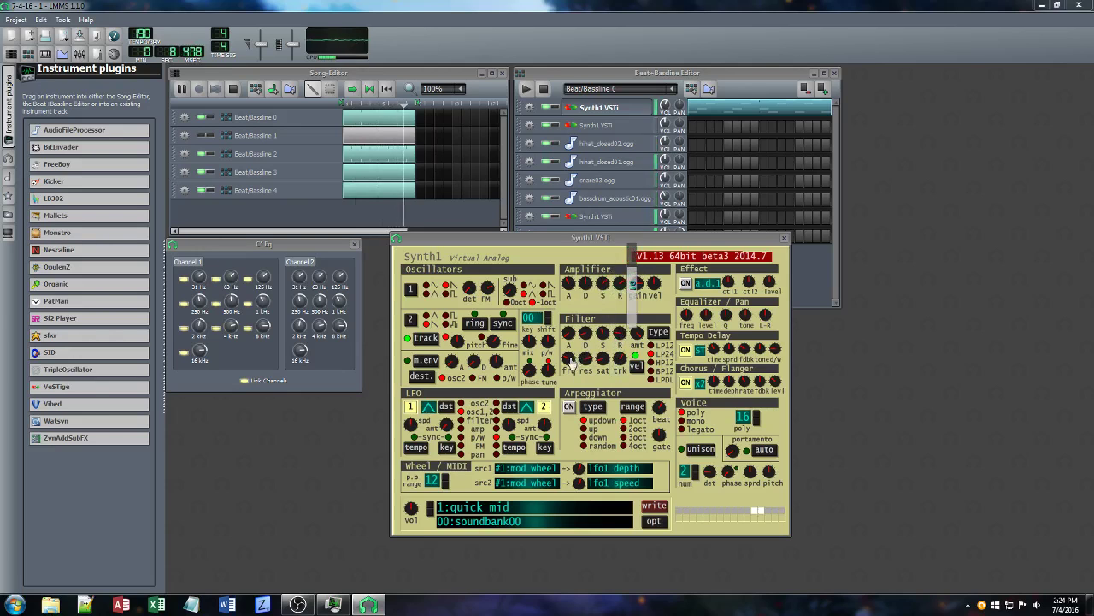
left_click_drag(582, 357, 586, 385)
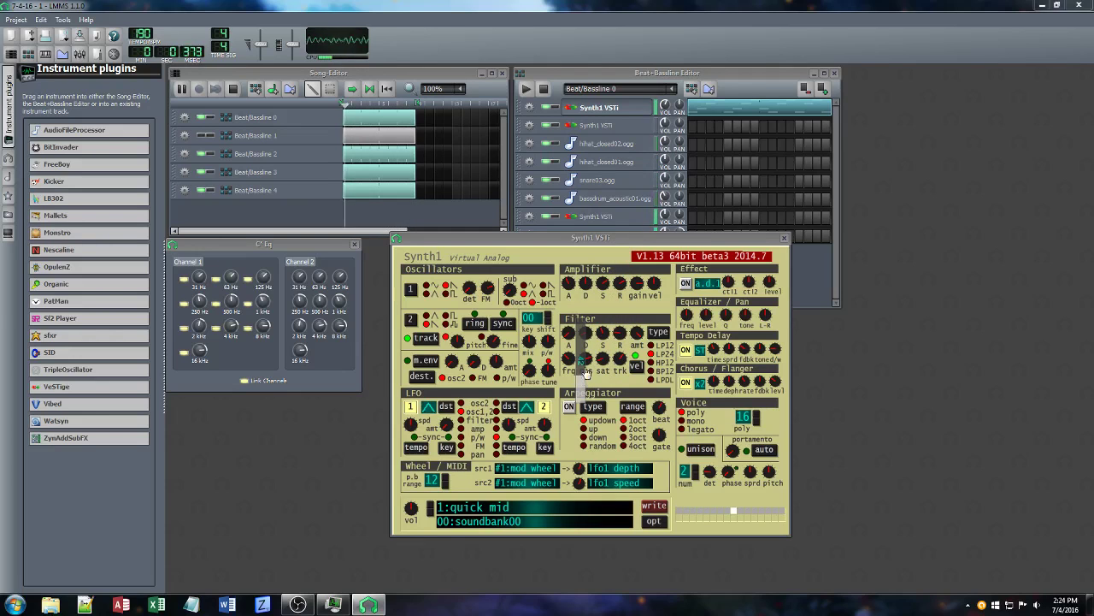
Mute Beat/Bassline 2 in the Song-Editor and readjust the 1 kHz band of the C* Eq
left_click(207, 154)
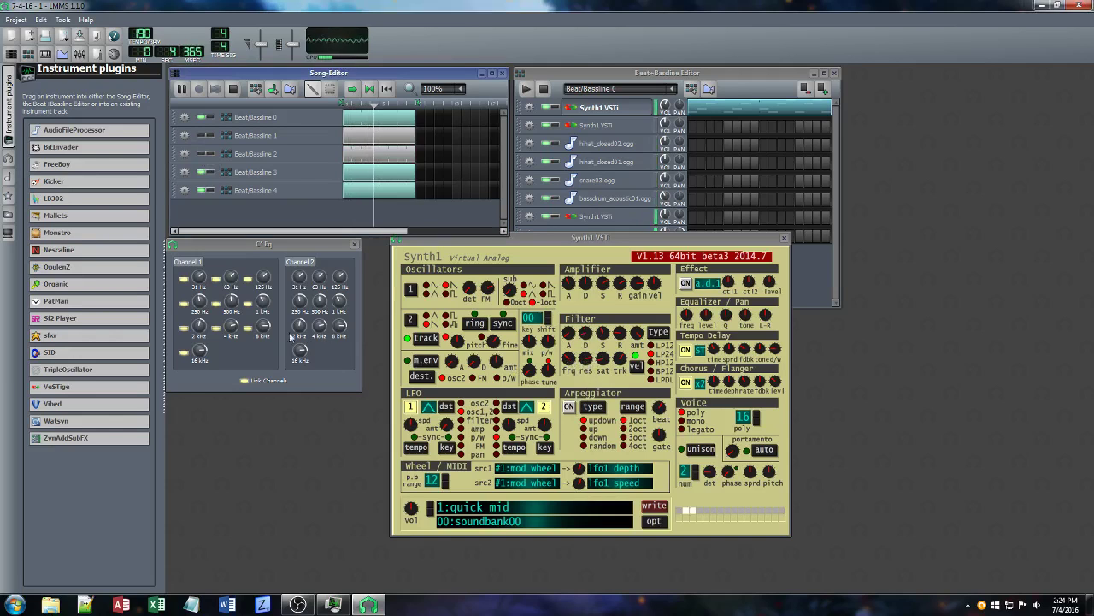
left_click(265, 308)
left_click_drag(266, 308, 272, 329)
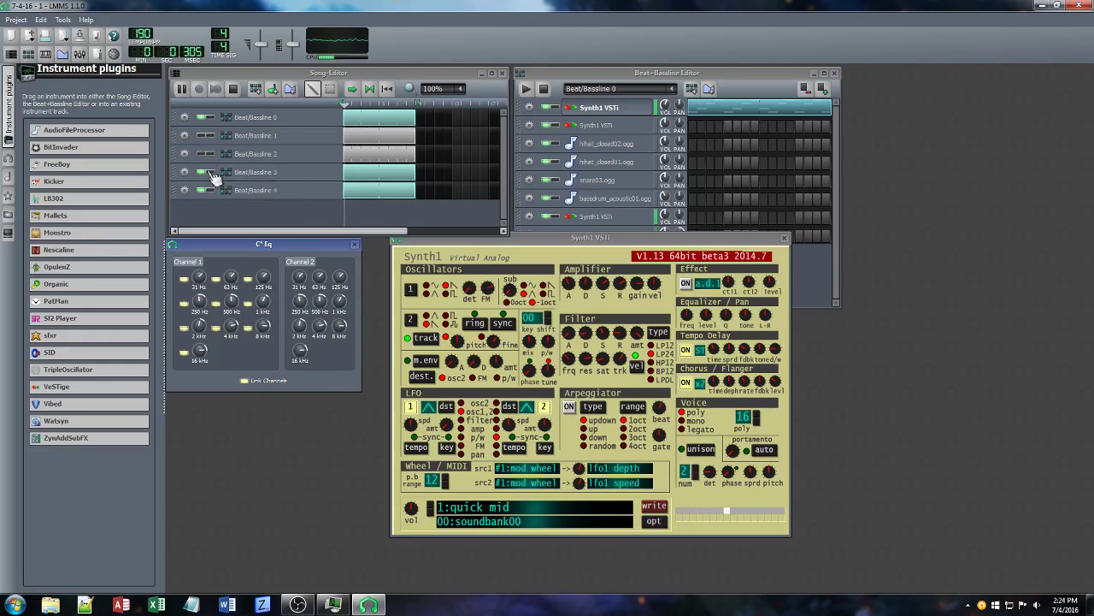
Close the Synth1 interface, the track's settings and the C* Eq controls
left_click(784, 241)
left_click(550, 270)
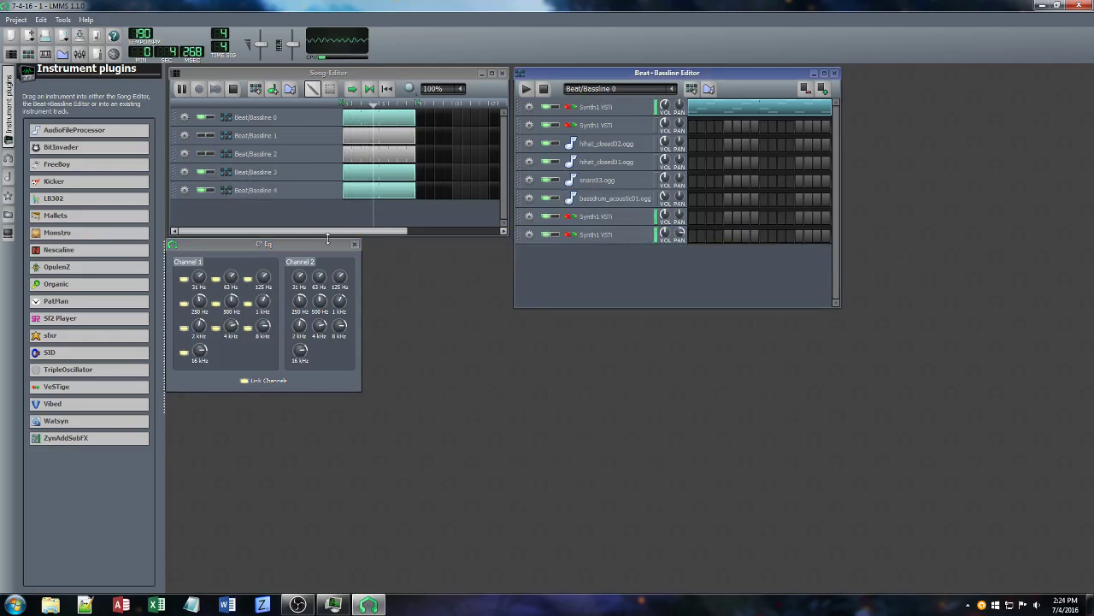
left_click(353, 245)
Show Beat/Bassline 3, save the project, and in its Synth1 track's C* Eq adjust the 2 kHz band and set 8 kHz to 13.25
left_click(261, 174)
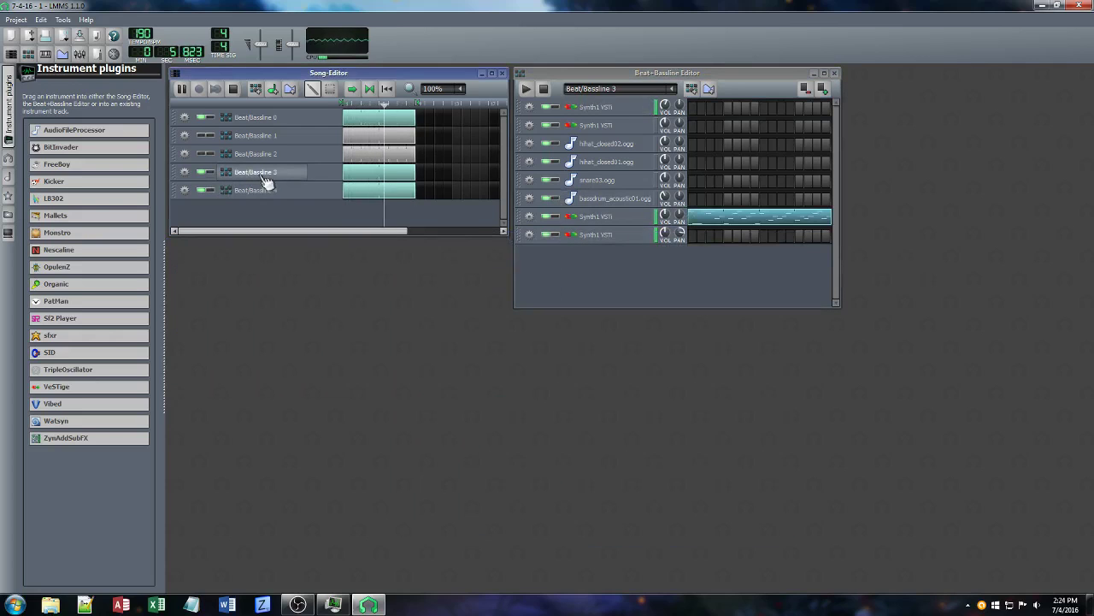
left_click(603, 229)
left_click(519, 219)
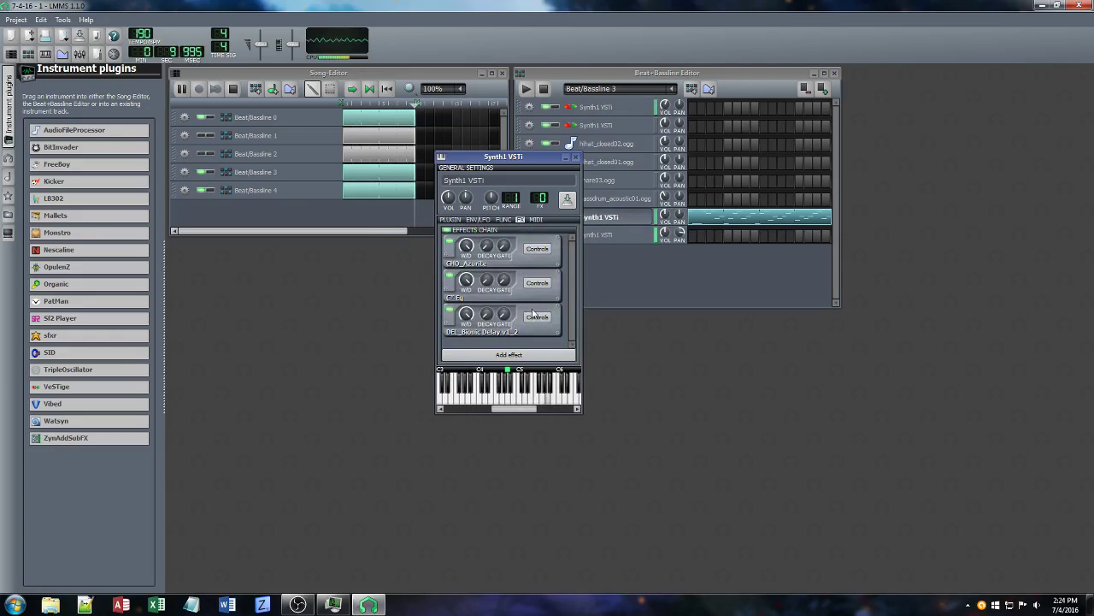
left_click(538, 283)
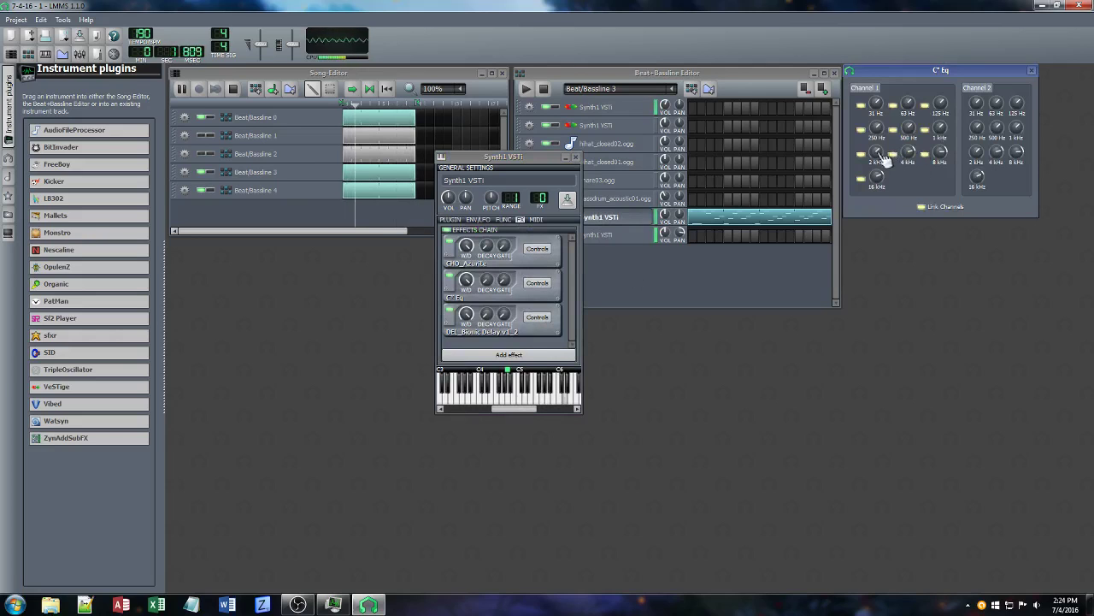
key("ctrl+s")
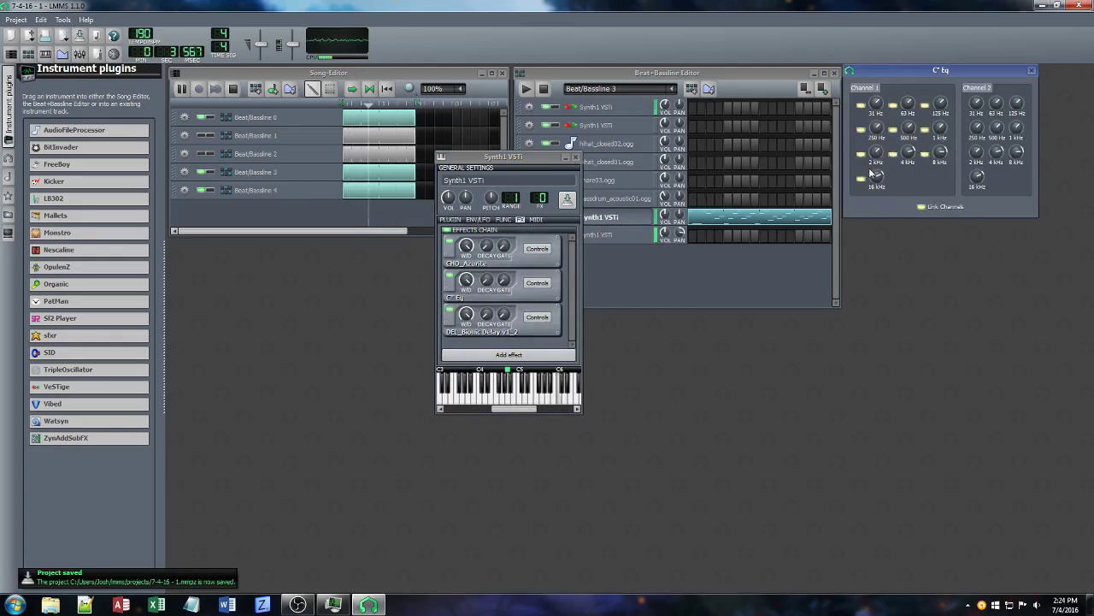
mouse_move(884, 155)
left_mouse_down()
mouse_move(909, 145)
mouse_move(876, 173)
left_mouse_up()
left_click_drag(941, 151, 940, 148)
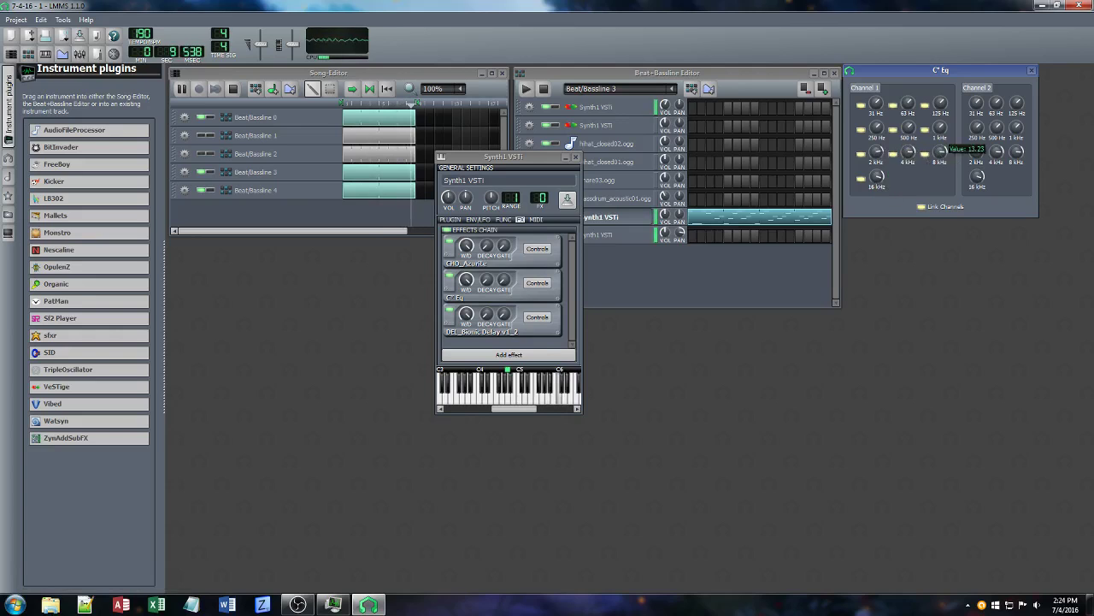
Try panning this Synth1 track off-centre and back, and set its Bionic Delay to 35.50 mix and 25.00 feedback
left_click_drag(466, 198, 466, 196)
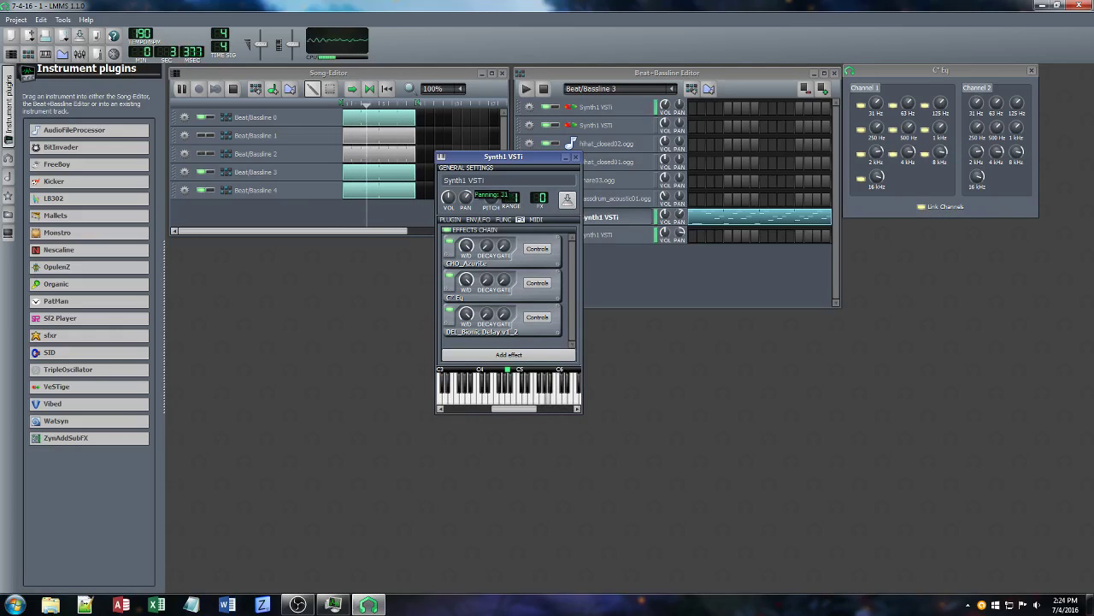
left_click_drag(466, 197, 466, 197)
left_click(537, 316)
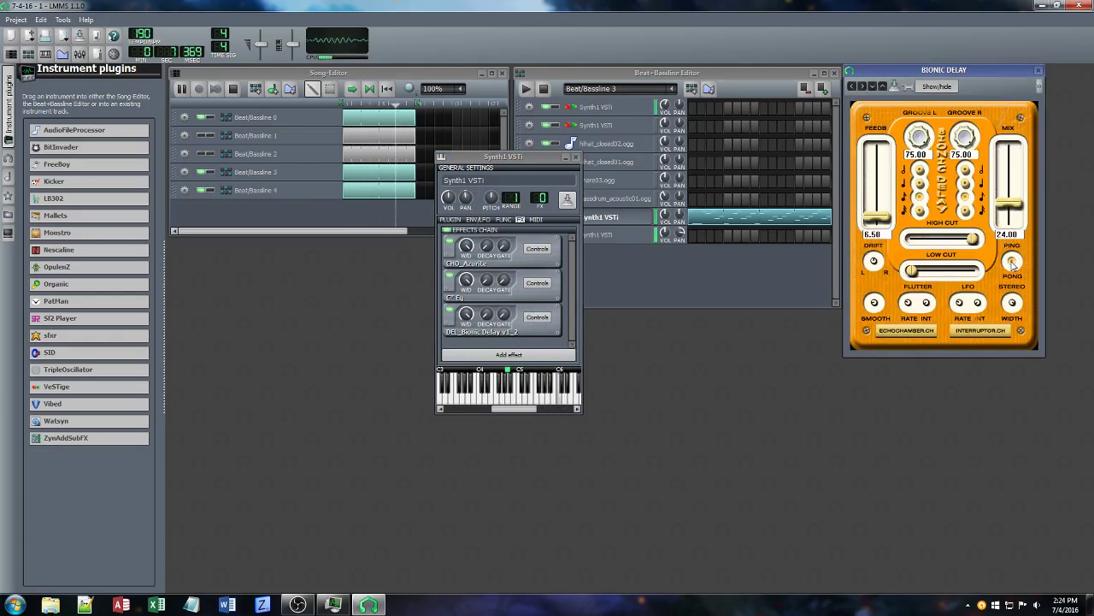
left_click_drag(1012, 208, 1014, 196)
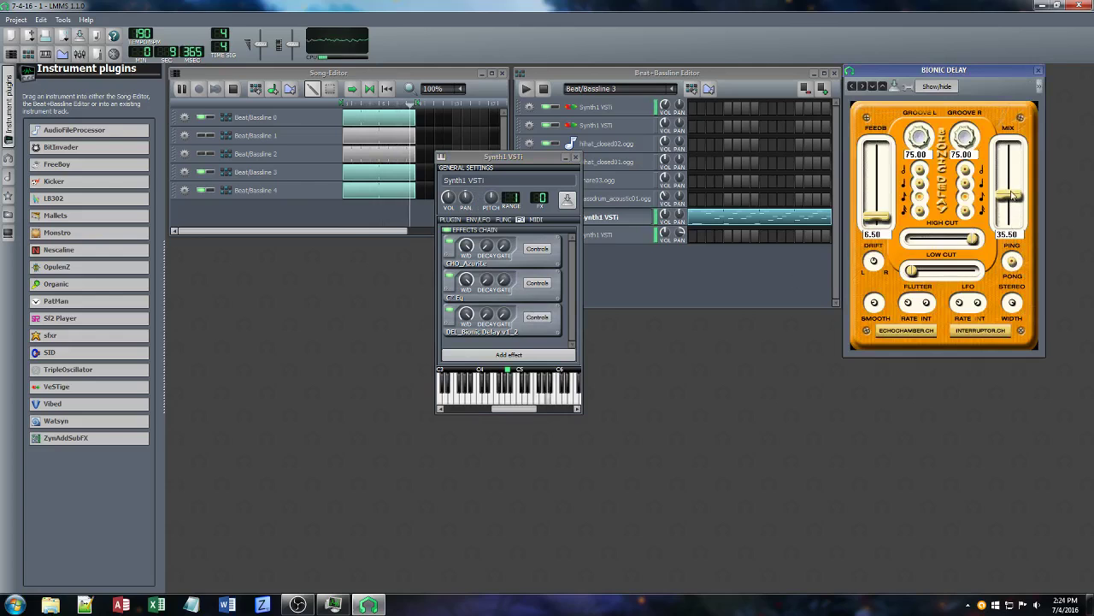
left_click_drag(872, 220, 878, 201)
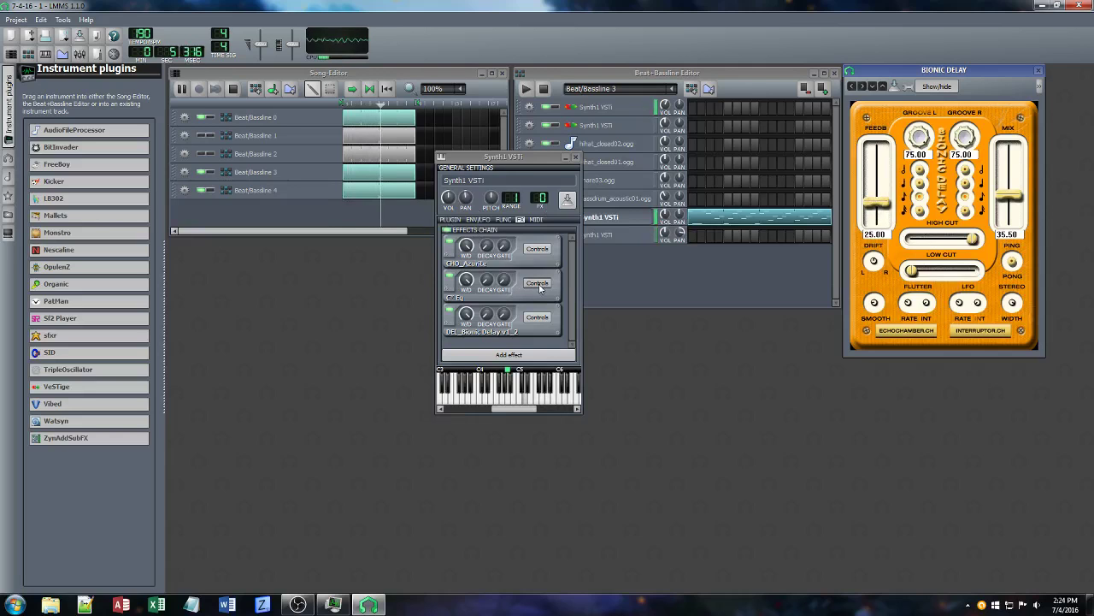
Show this track's synth interface, move it clear of the delay, and adjust the filter's resonance, saturation and key tracking
left_click(449, 220)
left_click(513, 306)
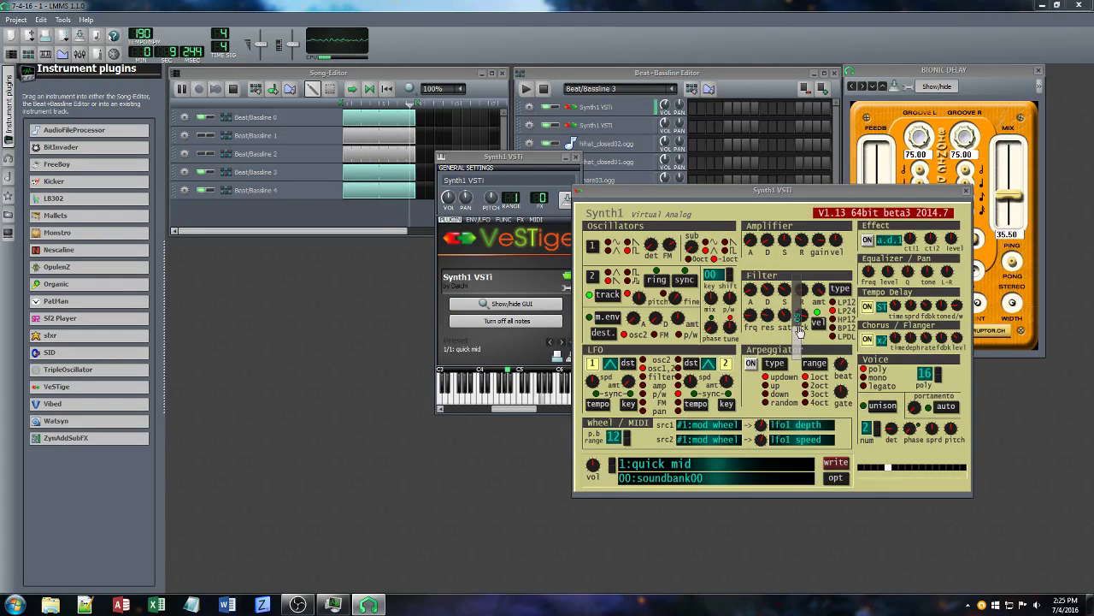
mouse_move(771, 315)
left_mouse_down()
mouse_move(784, 346)
mouse_move(786, 327)
left_mouse_up()
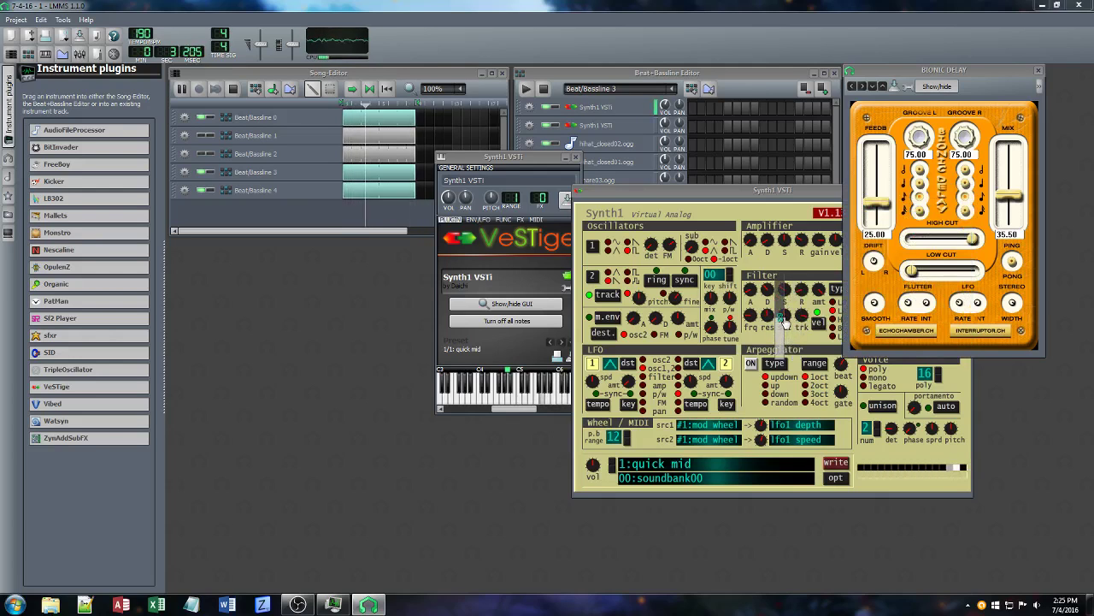
left_click_drag(793, 190, 482, 225)
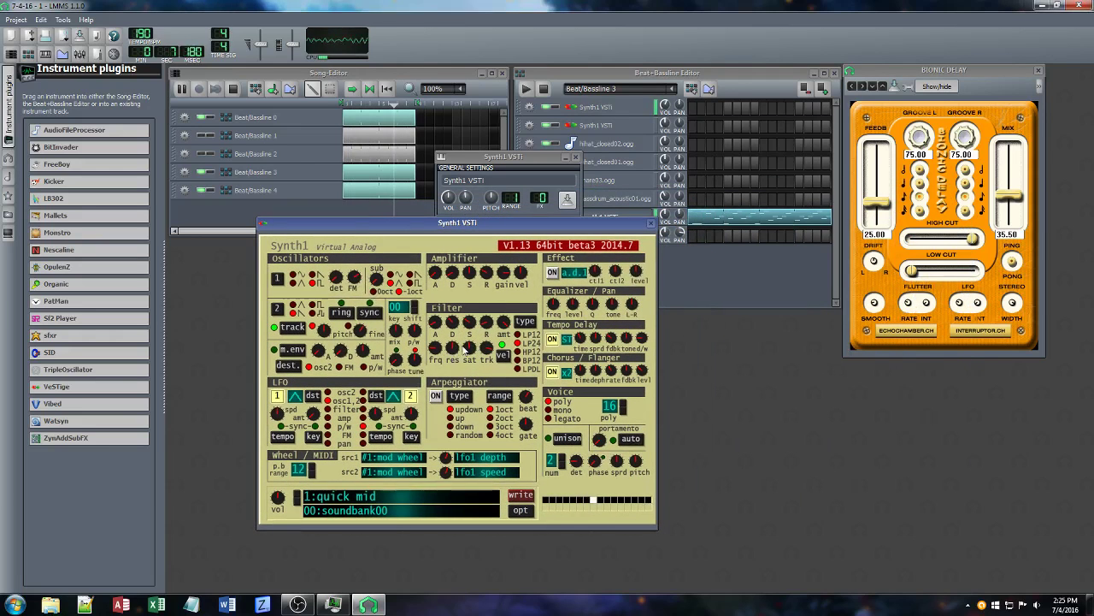
mouse_move(466, 347)
left_mouse_down()
mouse_move(486, 357)
mouse_move(487, 376)
mouse_move(468, 345)
left_mouse_up()
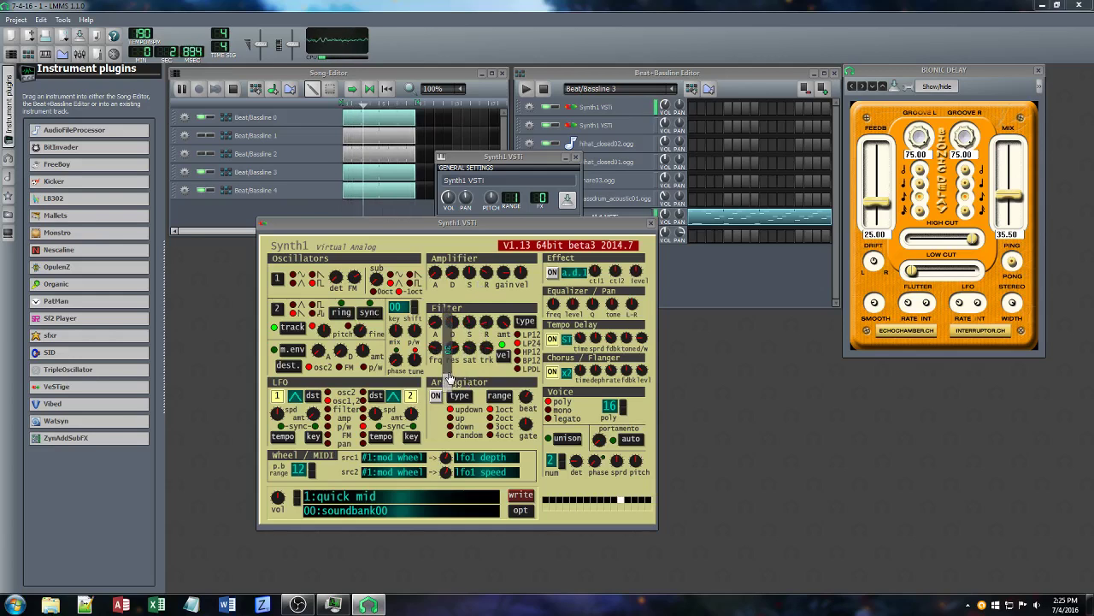
Add the Calf Reverb LADSPA effect to this Synth1 track's effects chain and adjust its wet amount
left_click(509, 181)
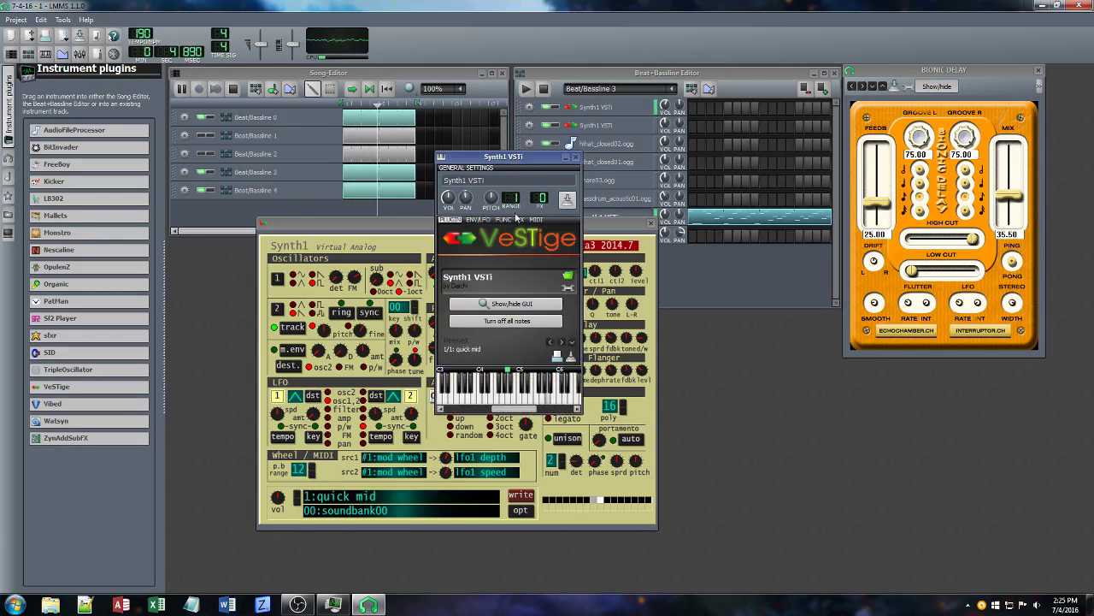
left_click(519, 219)
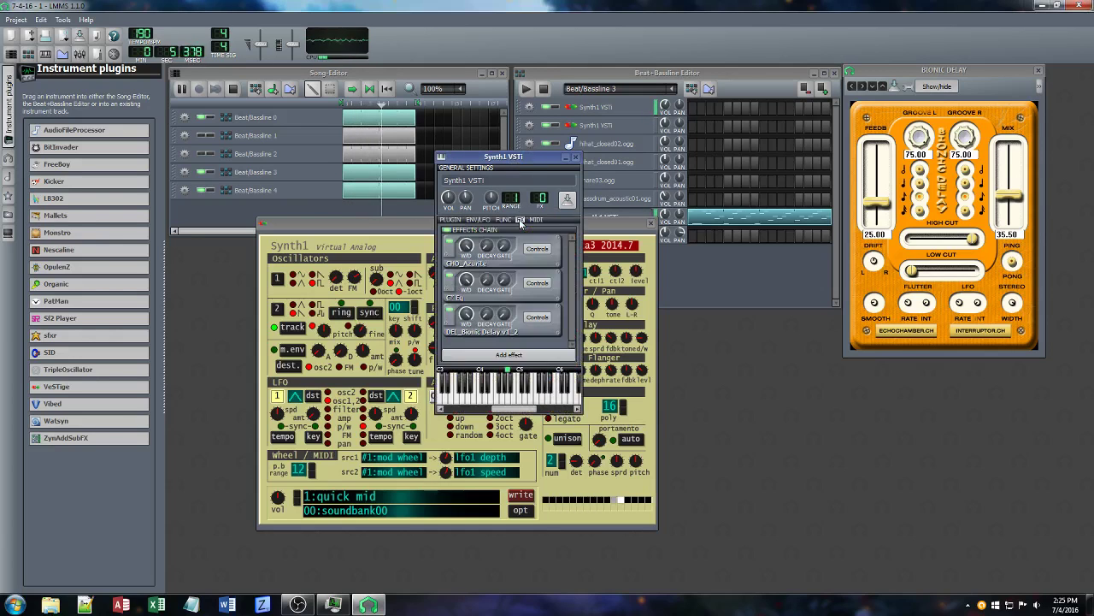
left_click(510, 354)
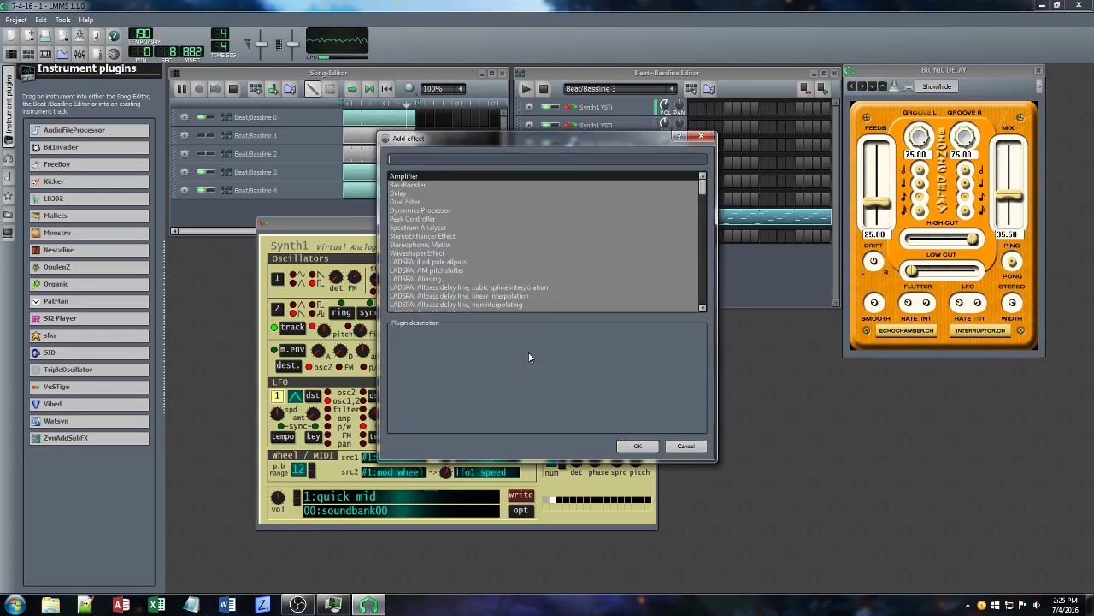
type("verb")
left_click(434, 185)
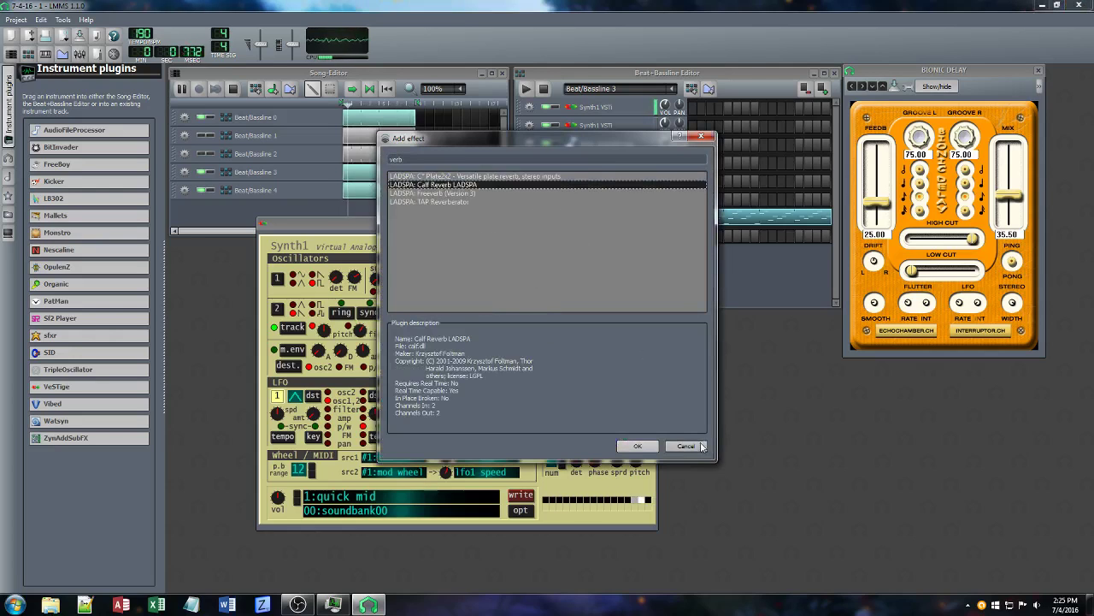
left_click(637, 445)
left_click_drag(720, 376, 761, 407)
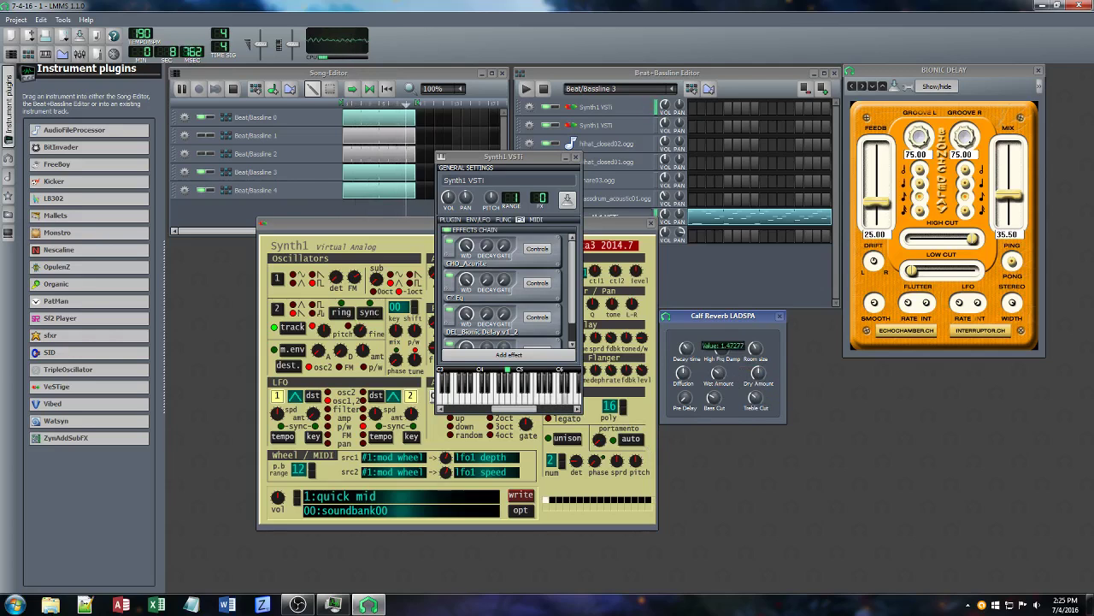
left_click_drag(718, 375, 720, 378)
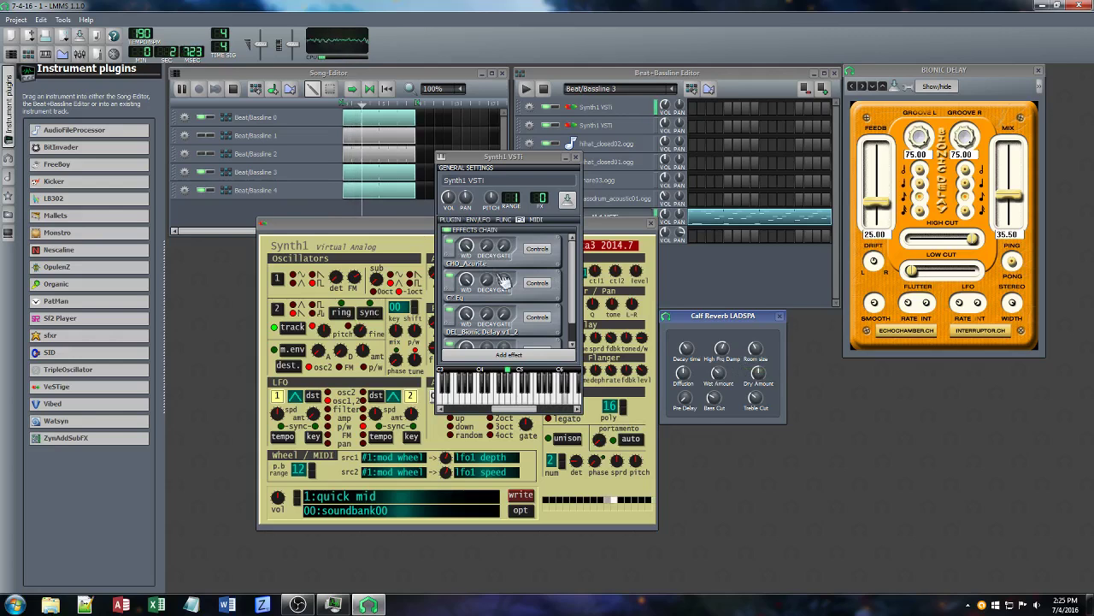
left_click(573, 306)
Adjust the resonance, frequency and envelope of this Synth1 track's filter, and close the synth interface
left_click(616, 223)
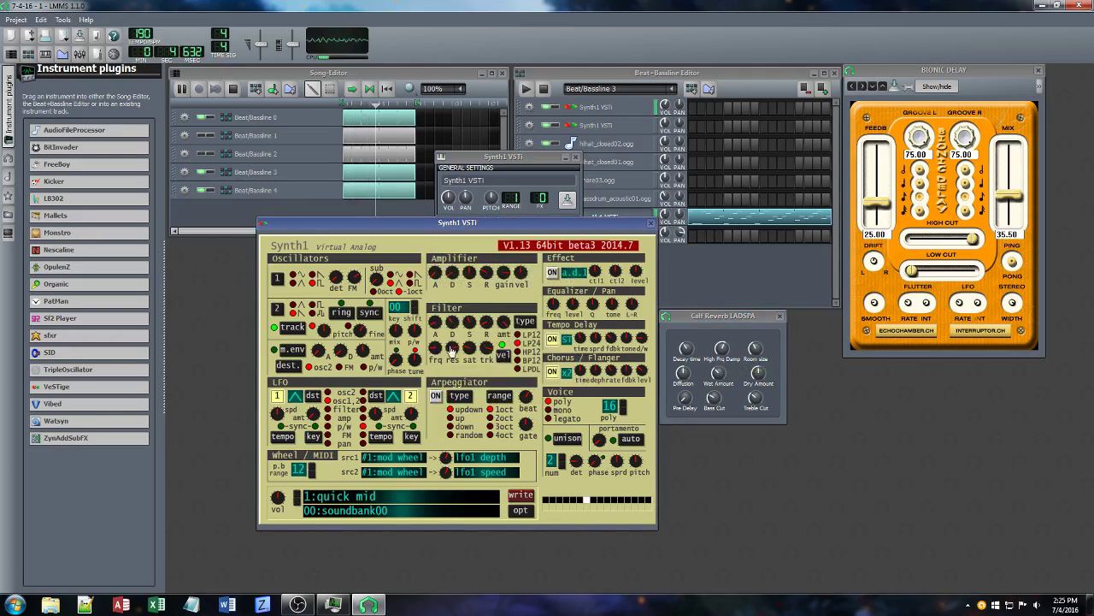
left_click_drag(453, 354, 462, 392)
left_click_drag(432, 350, 451, 391)
left_click_drag(501, 318, 481, 308)
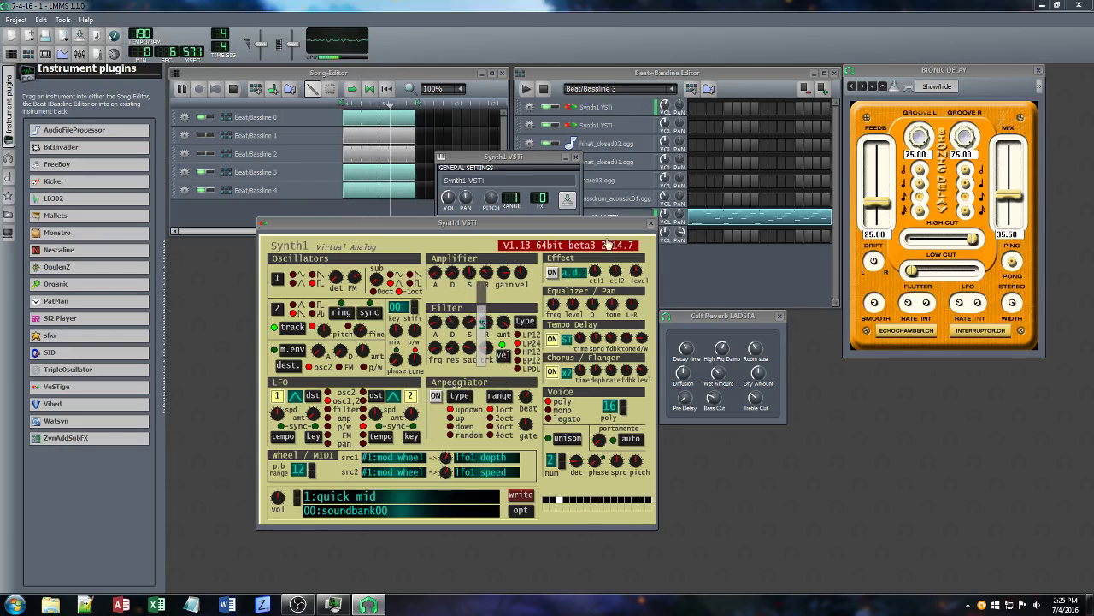
left_click(650, 223)
Open the C* Eq controls of the first Synth1 track in Beat/Bassline 3 and adjust its mid-frequency bands
left_click(606, 110)
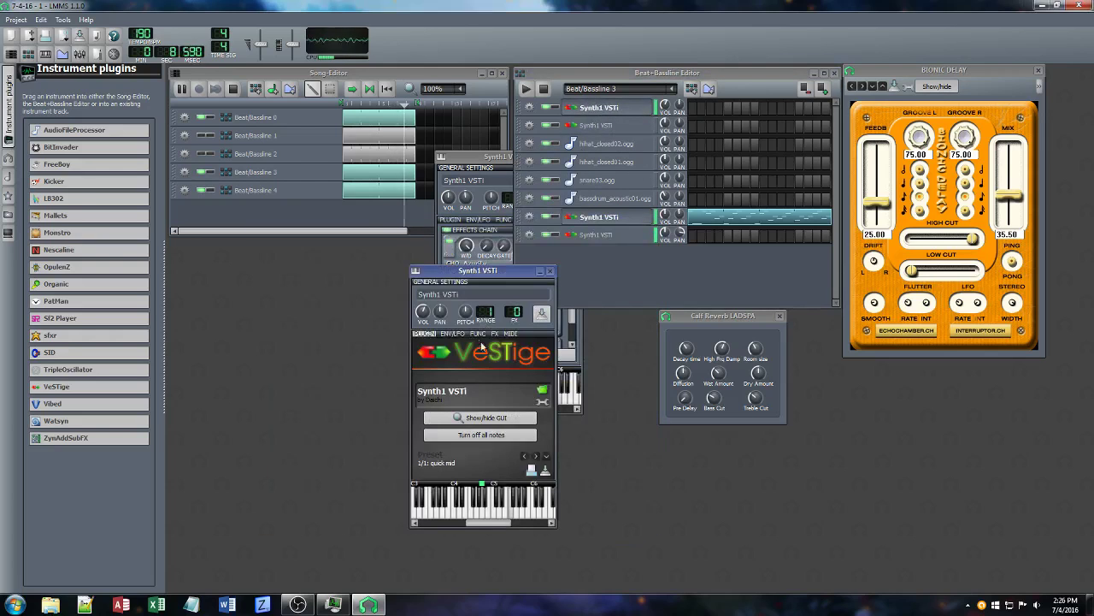
left_click(496, 333)
left_click(511, 362)
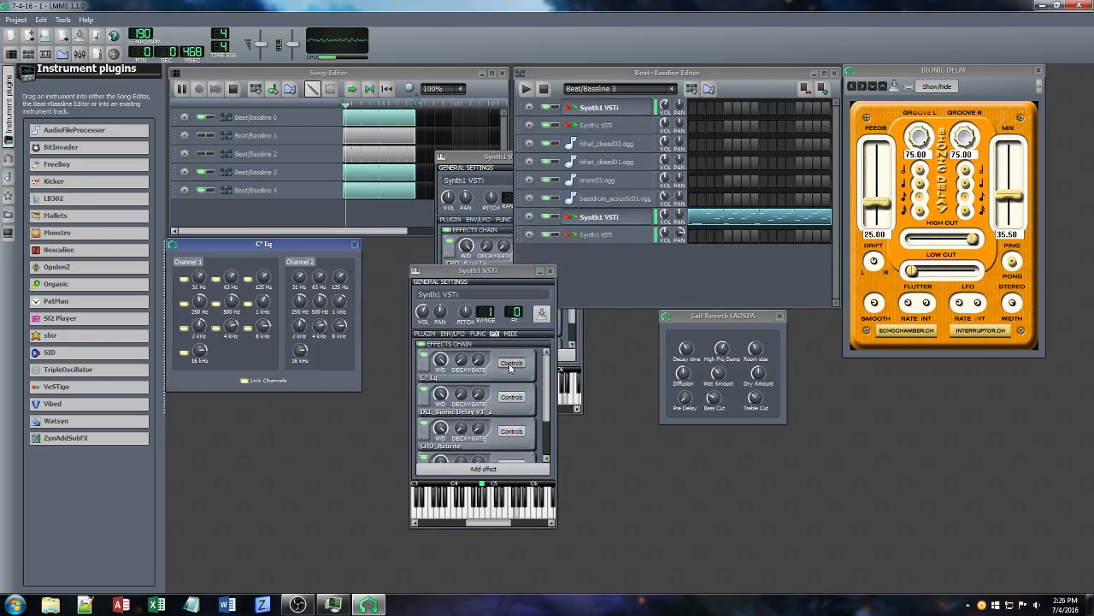
left_click_drag(235, 325, 203, 292)
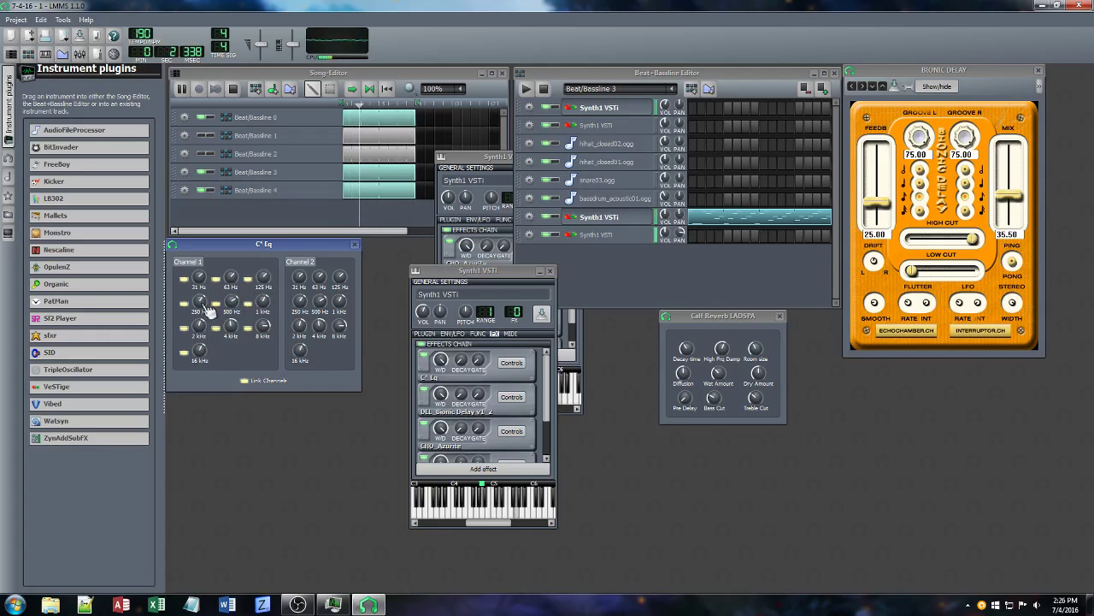
Mute Beat/Bassline 3 and 4 in the song, and adjust the 500 Hz and 8 kHz bands in the C* Eq
left_click(203, 172)
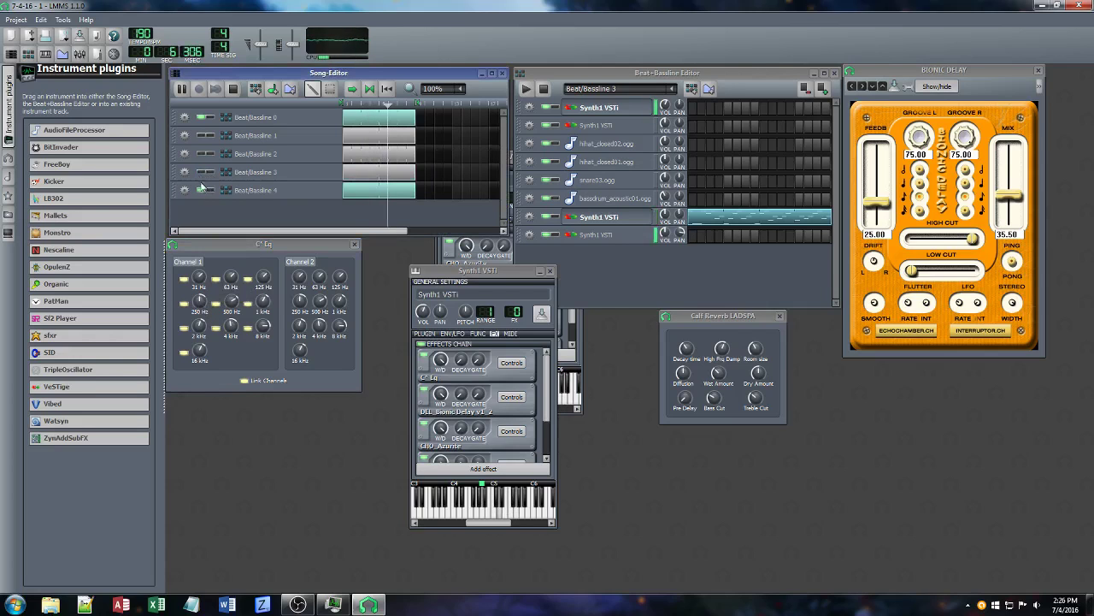
left_click(203, 190)
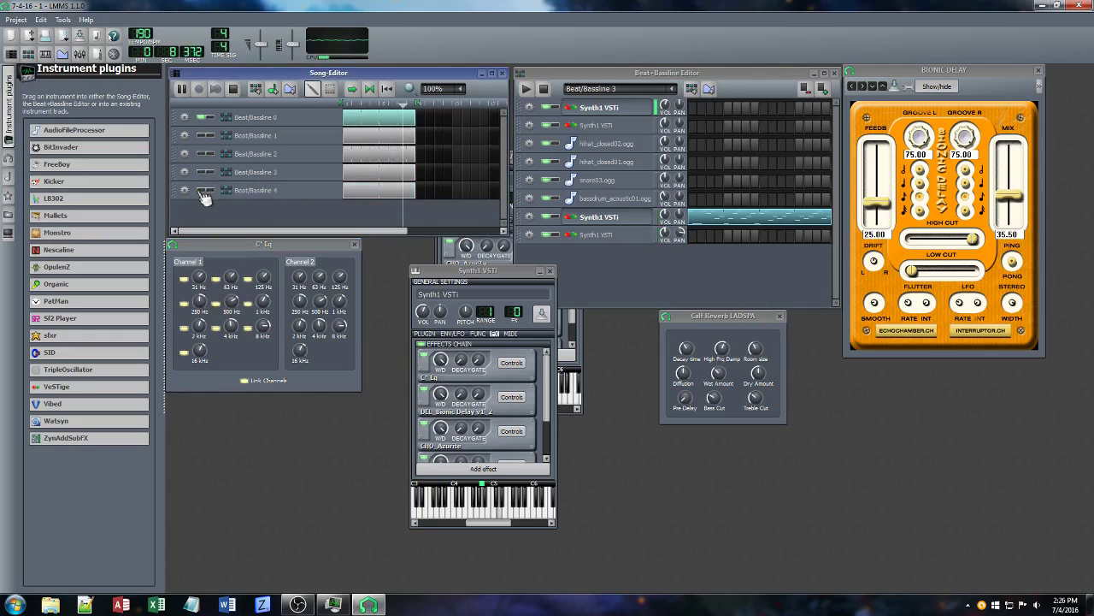
left_click(231, 300)
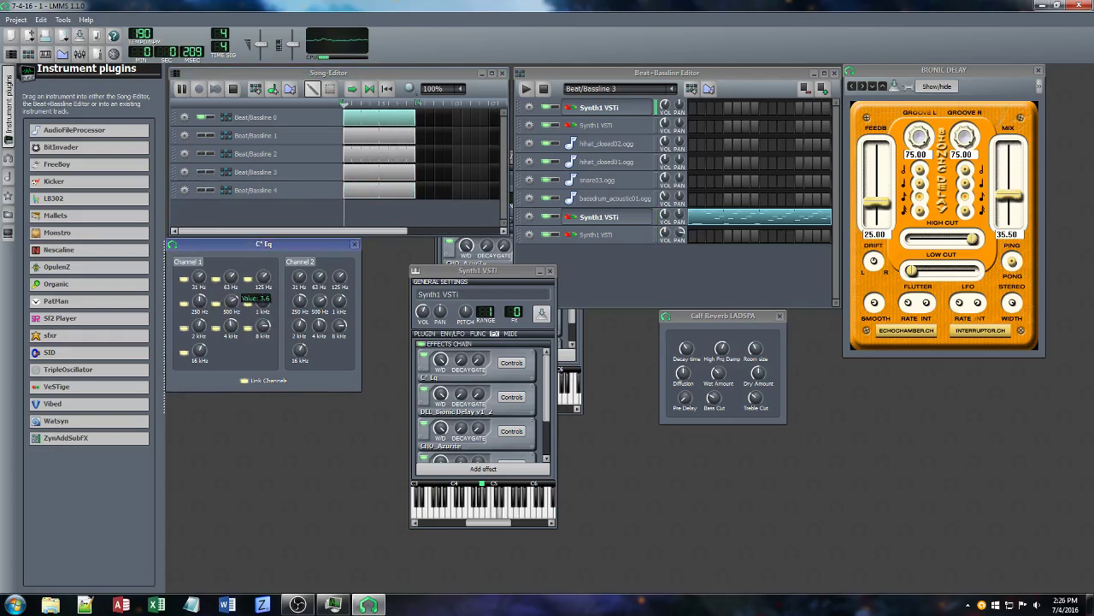
left_click_drag(231, 300, 263, 333)
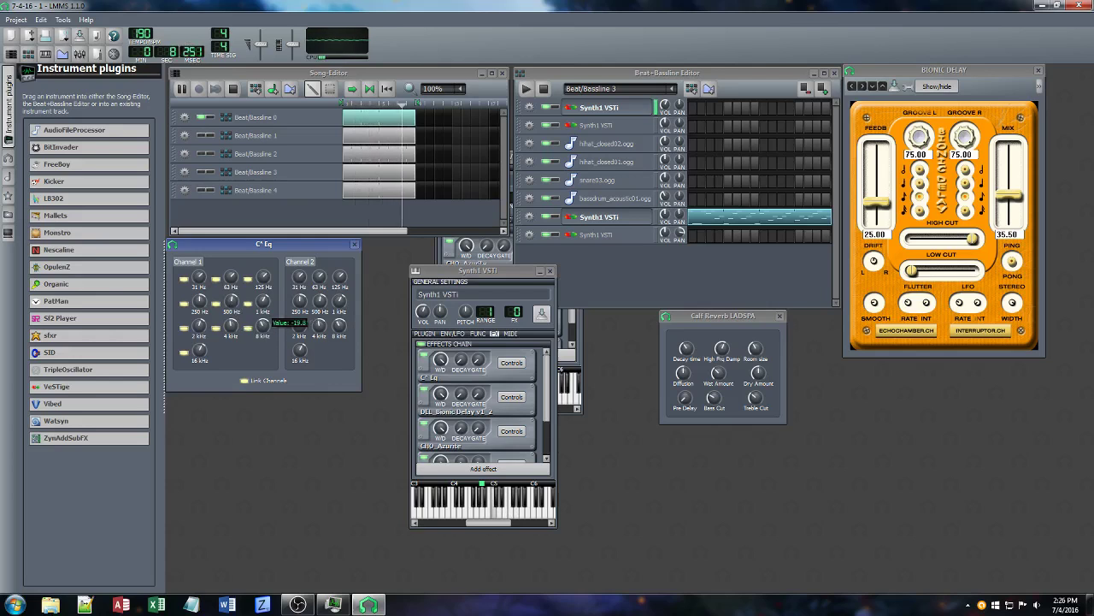
left_click_drag(263, 334, 264, 340)
Open this track's Azurite parameter control, move it fully into view, and try other Depth and Dry/Wet Mix settings
left_click(512, 430)
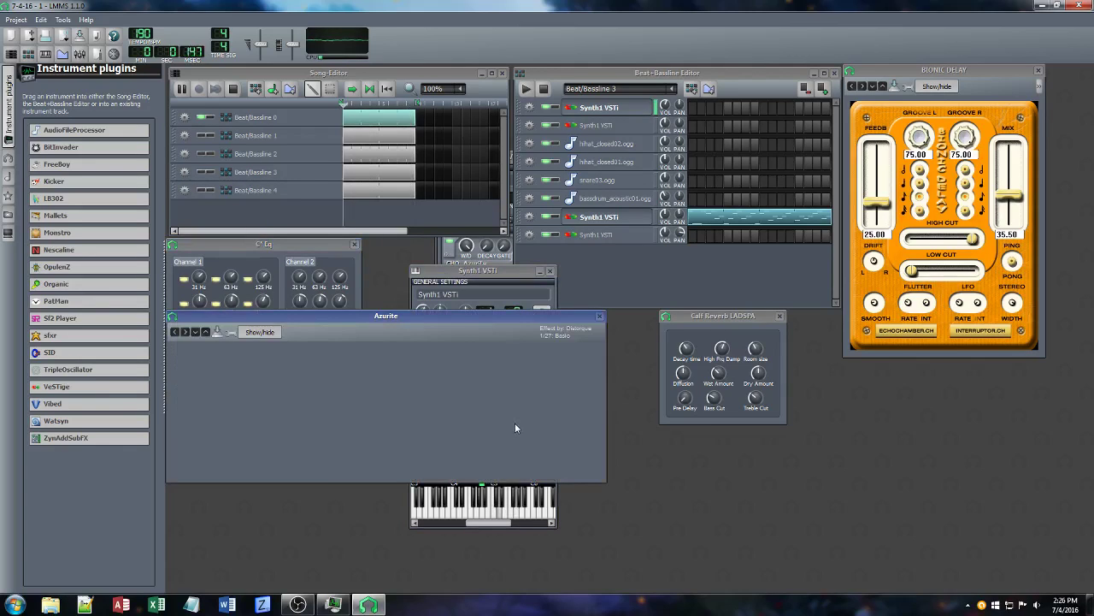
left_click(231, 333)
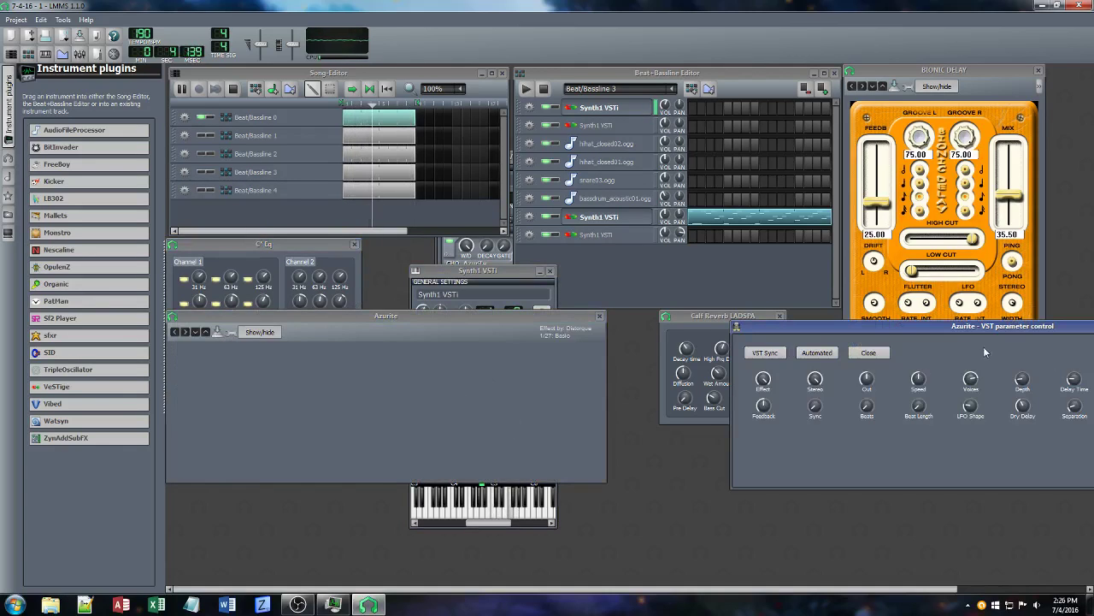
left_click_drag(1075, 326, 470, 334)
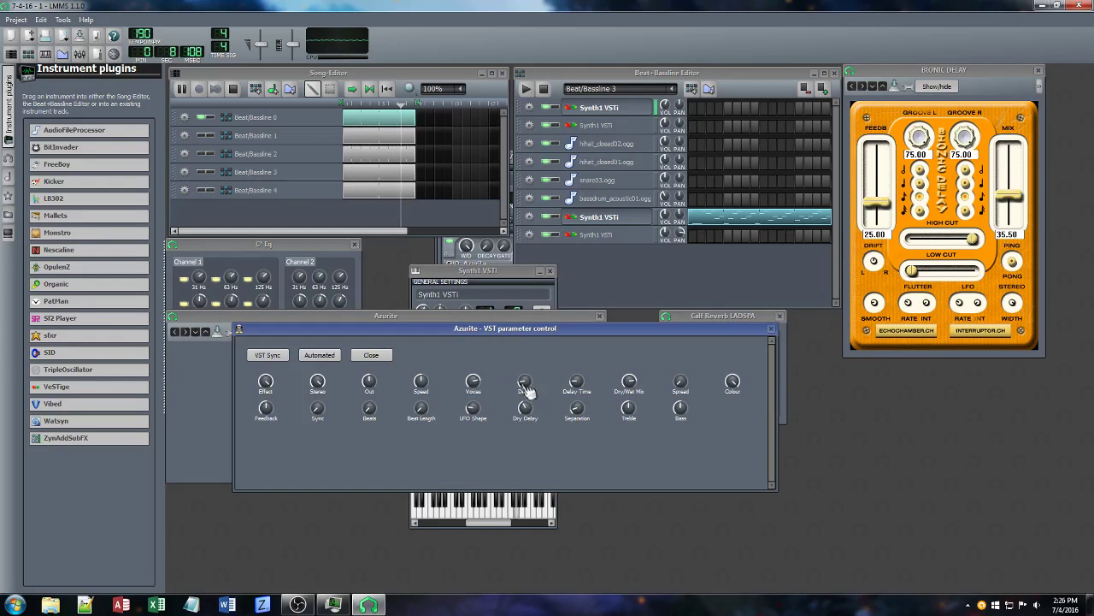
mouse_move(524, 382)
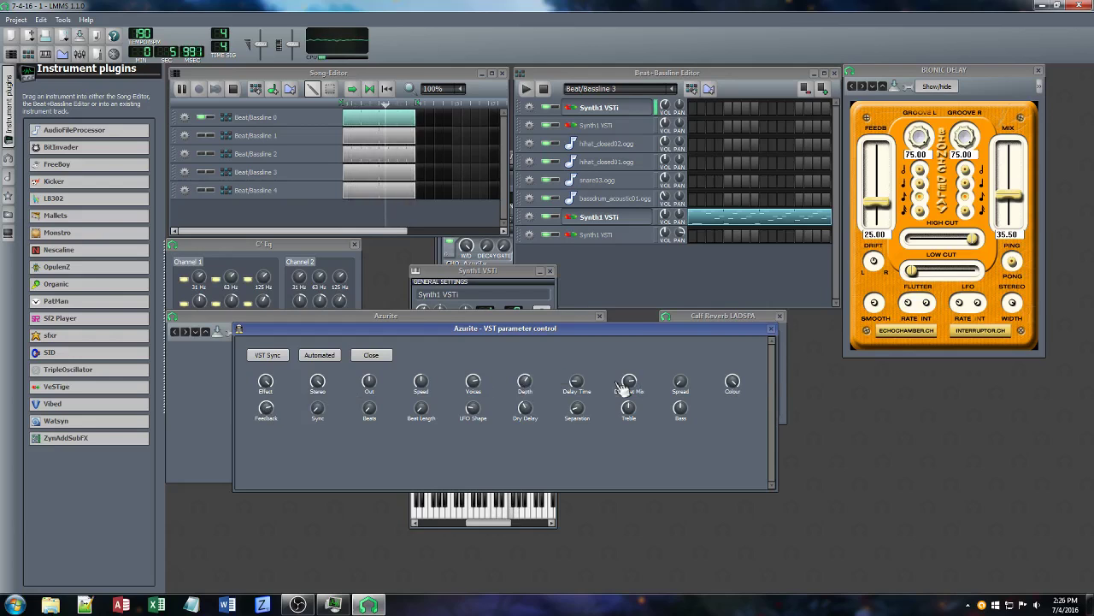
mouse_move(628, 383)
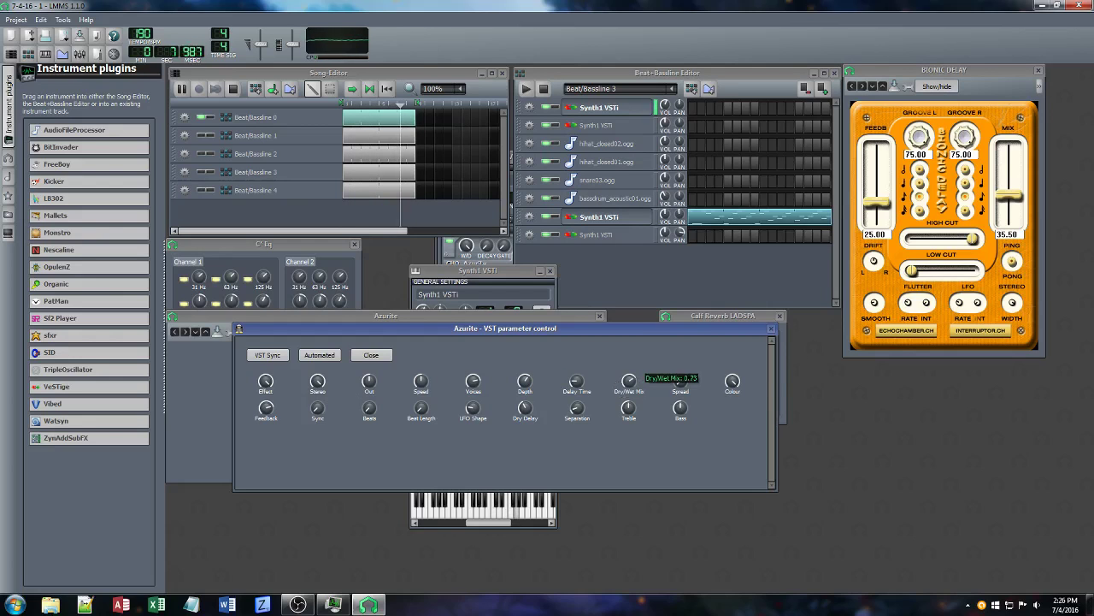
Try lower Feedback and Depth settings on the Azurite chorus
left_click_drag(265, 408, 266, 409)
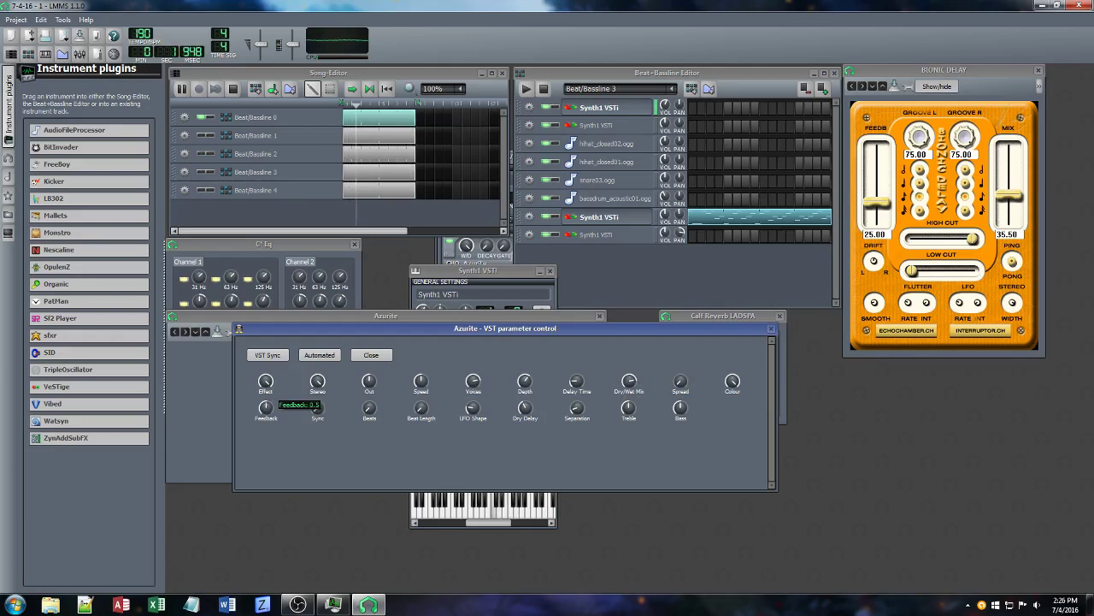
left_click_drag(265, 409, 275, 413)
left_click(530, 383)
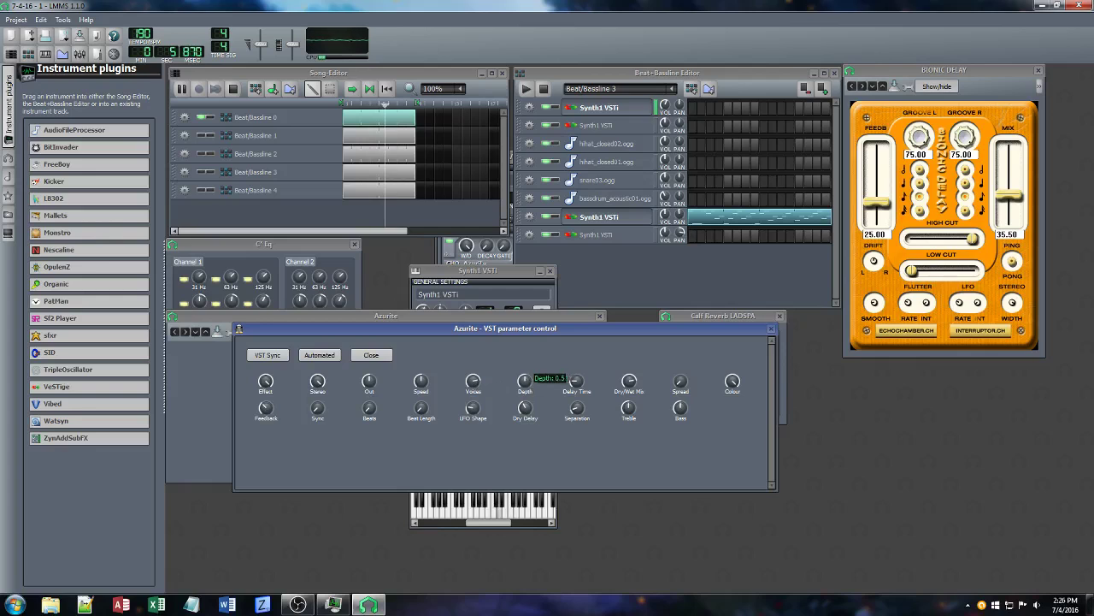
left_click_drag(530, 383, 534, 389)
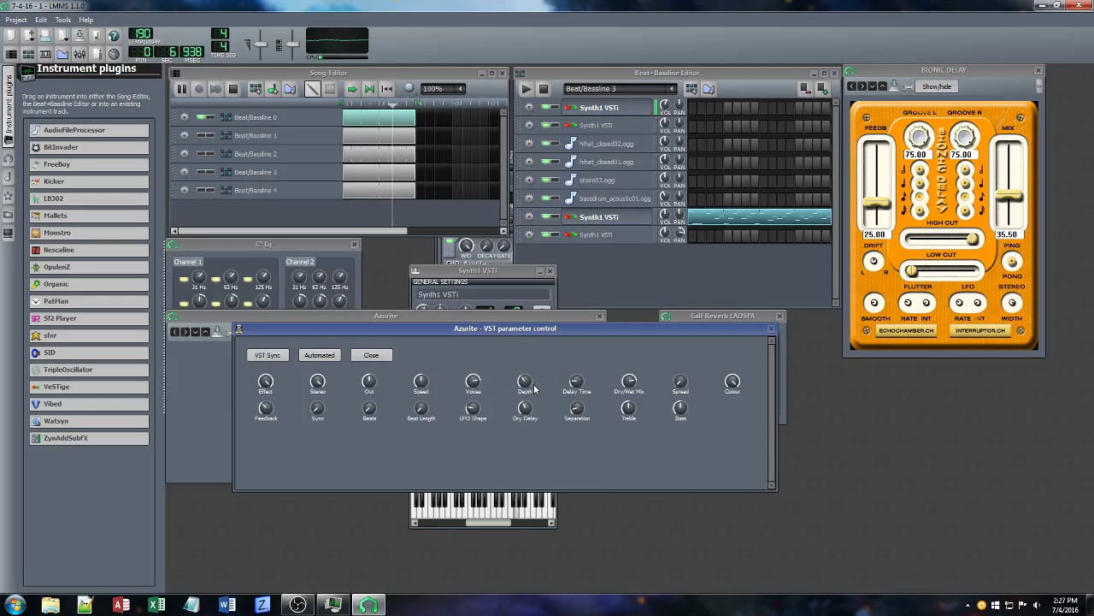
Try reducing Azurite's Dry/Wet Mix and Effect amounts
left_click(647, 383)
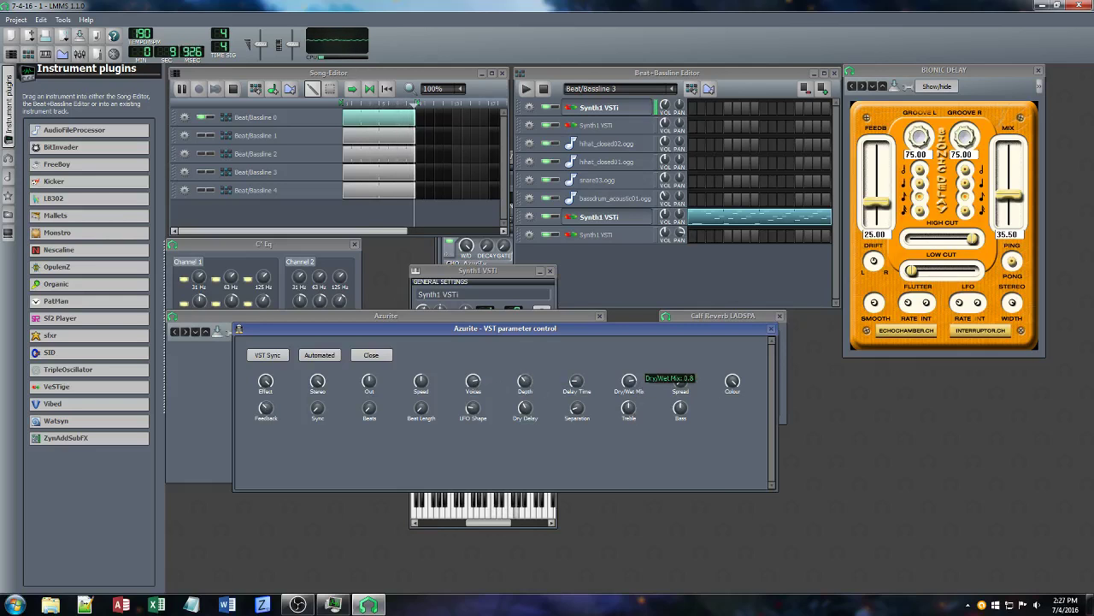
left_click_drag(630, 383, 630, 387)
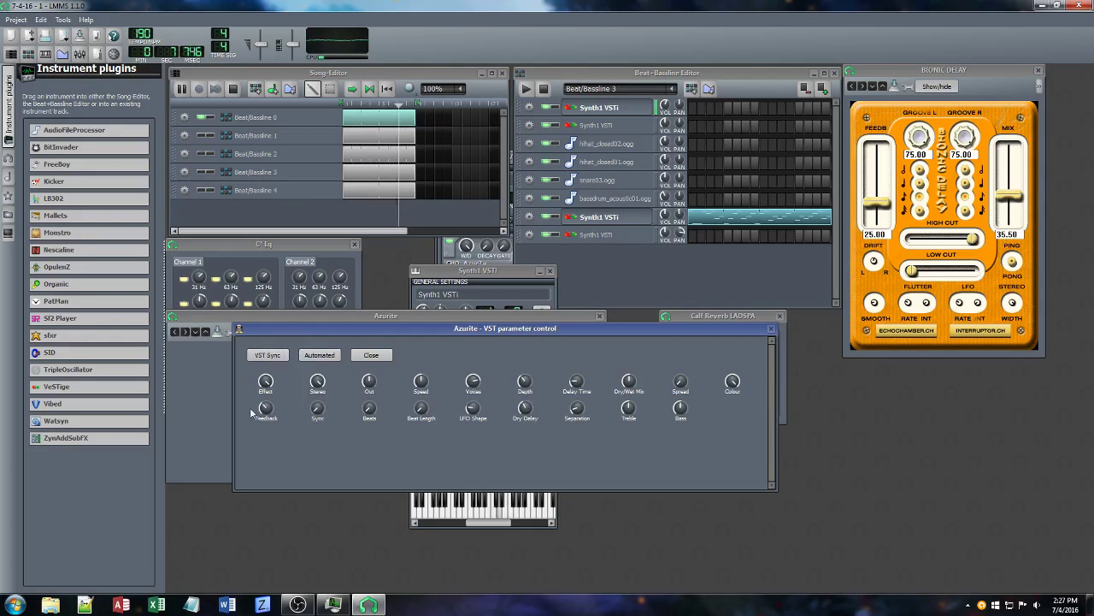
left_click(269, 383)
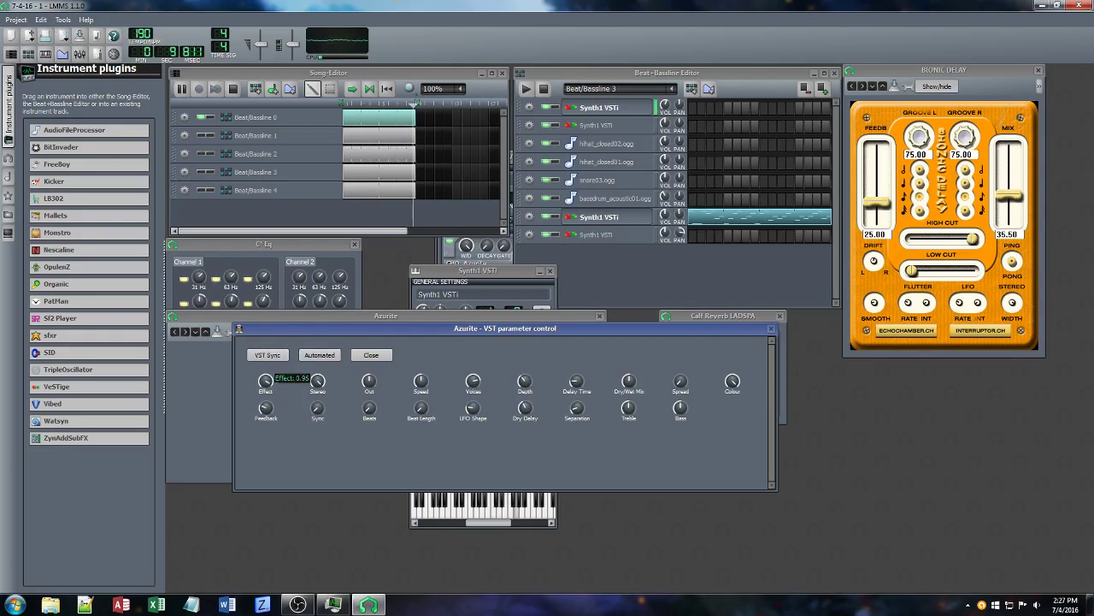
left_click_drag(266, 381, 266, 386)
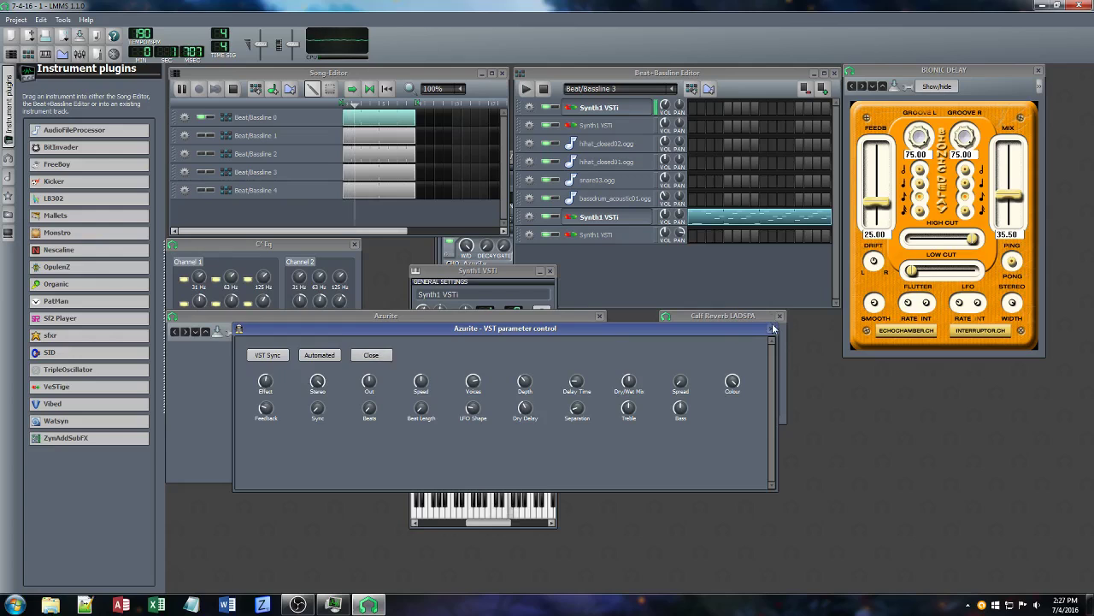
Close the Azurite windows, bypass the effect, and remove it from the track's effects chain
left_click(772, 328)
left_click(600, 316)
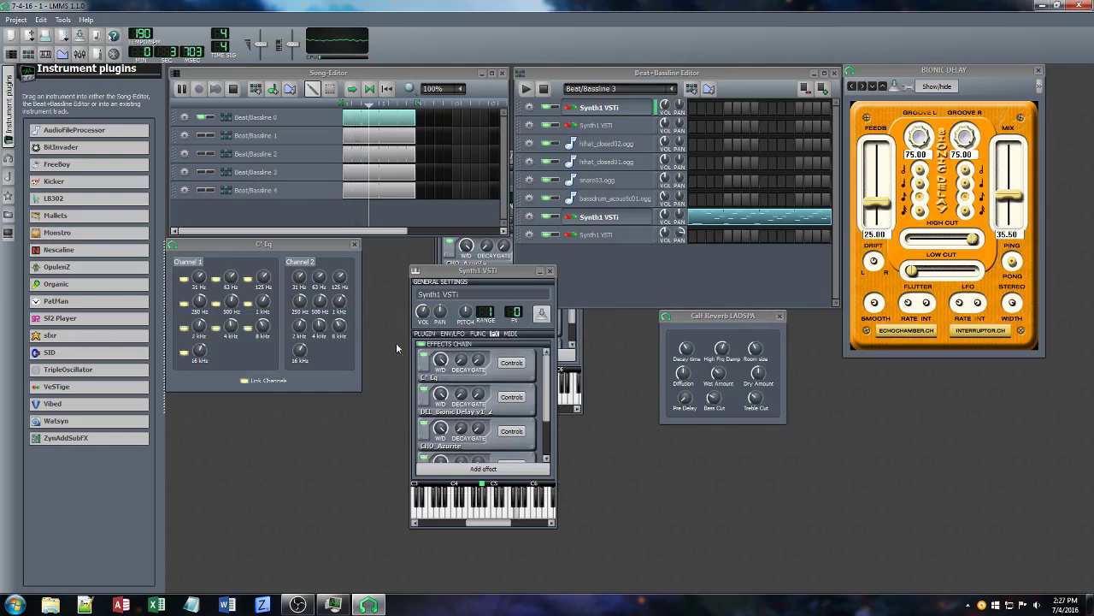
left_click(424, 426)
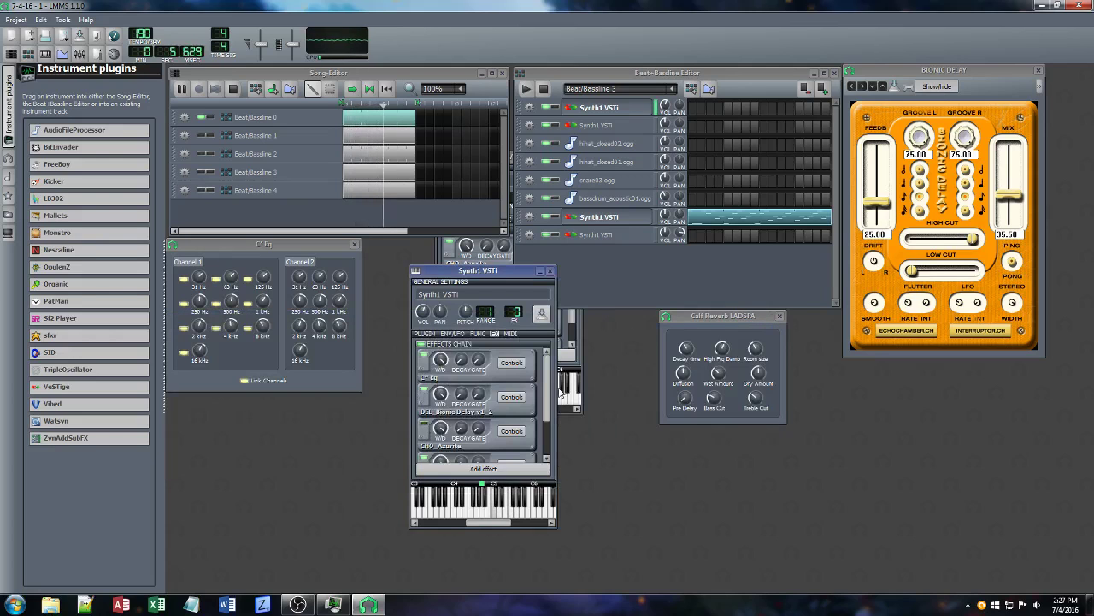
right_click(506, 447)
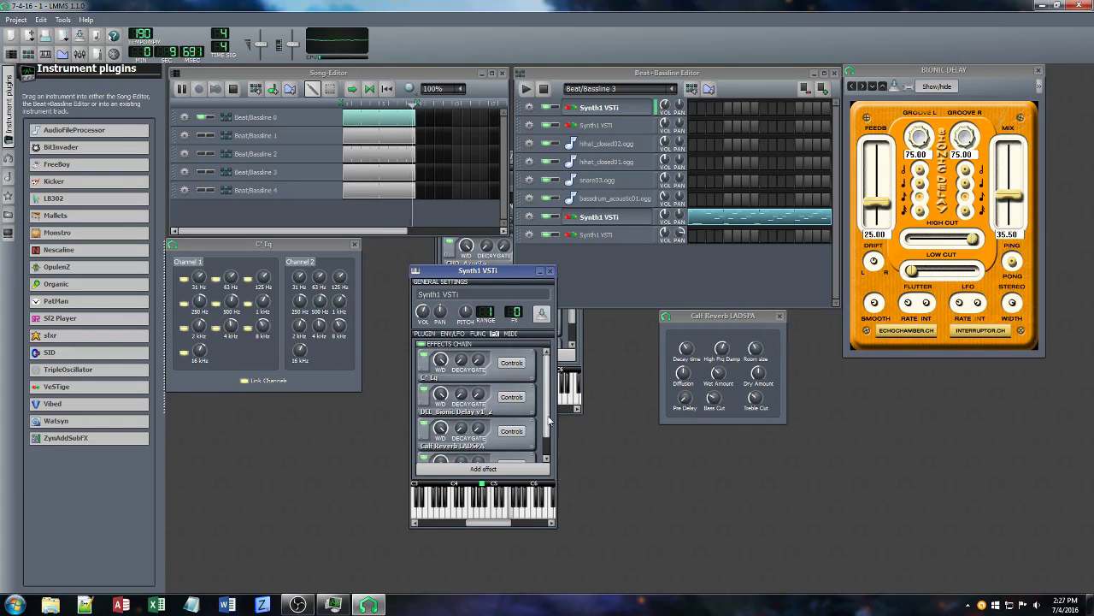
Open the C* Eq at the end of the effects chain and raise its 16 kHz and 8 kHz bands
scroll(549, 420, "down", 1)
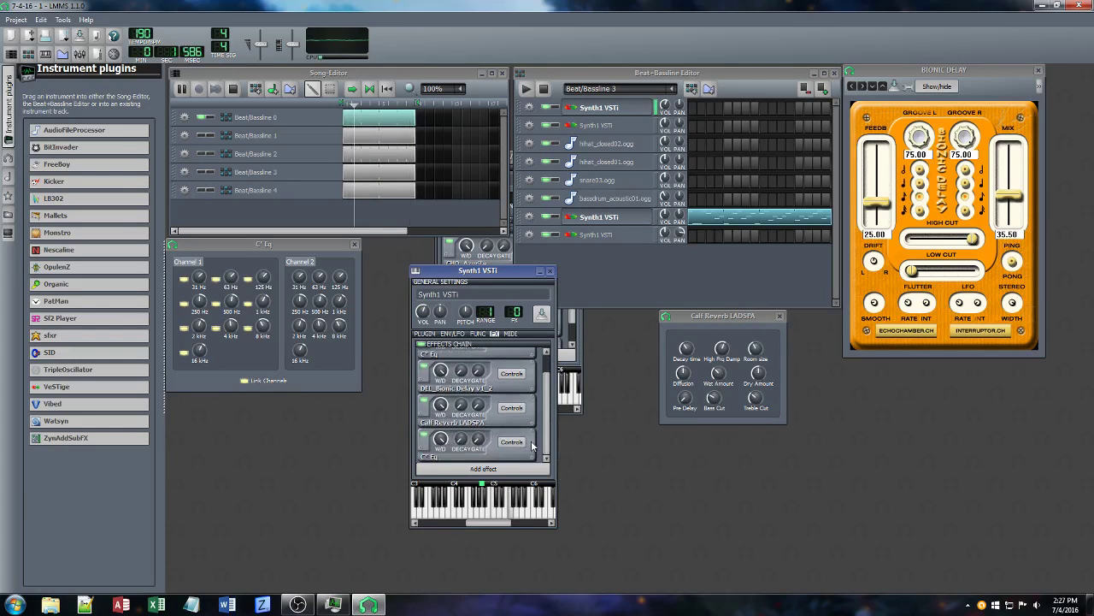
left_click(512, 442)
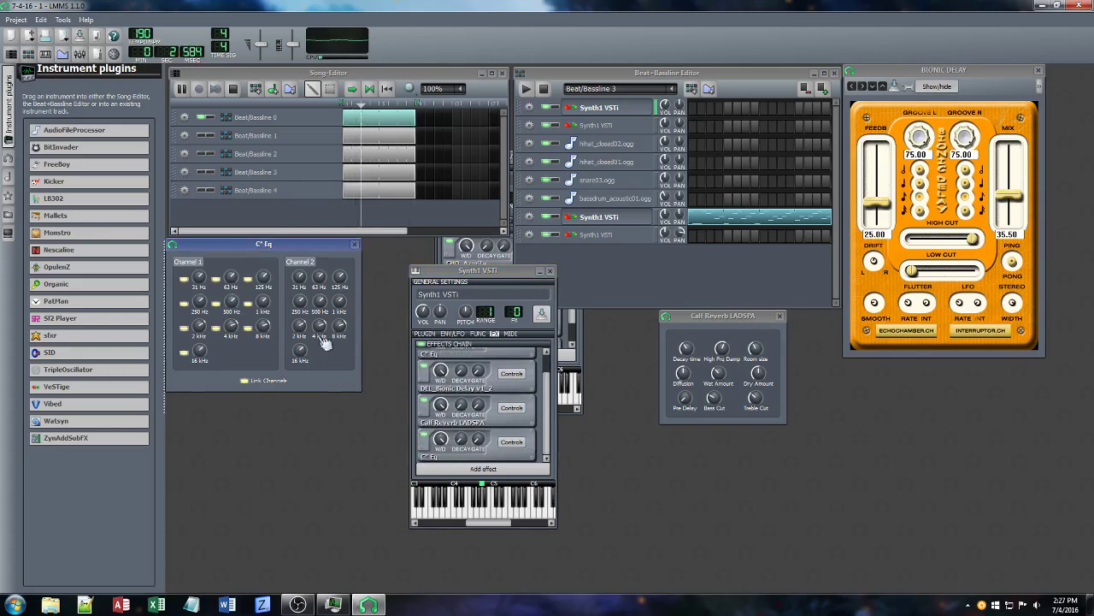
left_click(222, 333)
left_click_drag(200, 350, 200, 343)
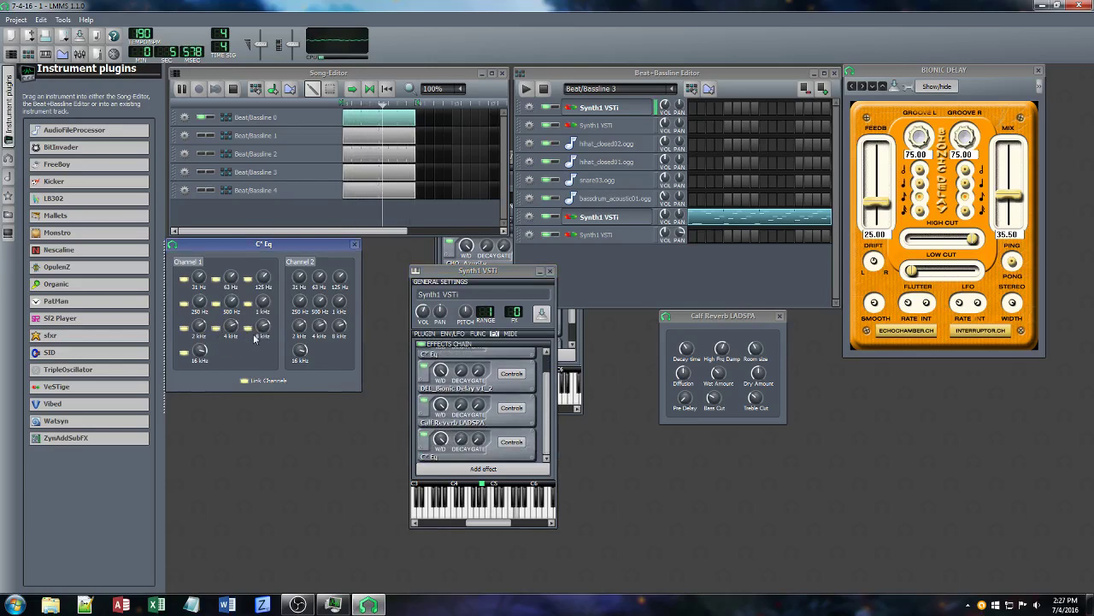
mouse_move(268, 325)
left_mouse_down()
mouse_move(269, 313)
mouse_move(236, 320)
mouse_move(255, 323)
left_mouse_up()
Open the first Synth1 track's synth interface and adjust its amplifier gain and filter resonance
left_click(422, 333)
left_click(481, 423)
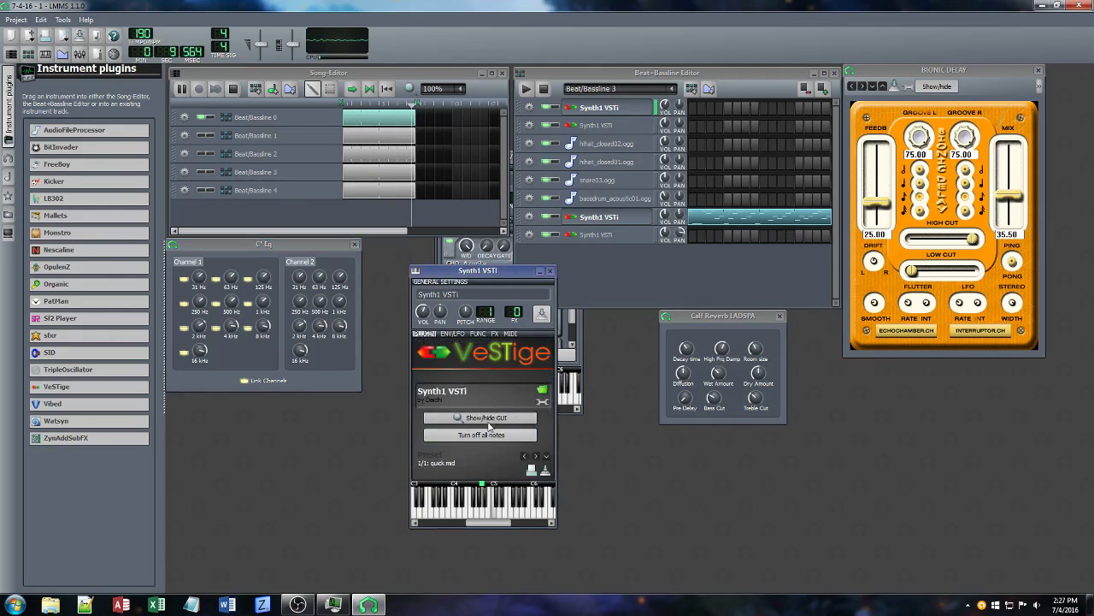
left_click_drag(636, 283, 585, 317)
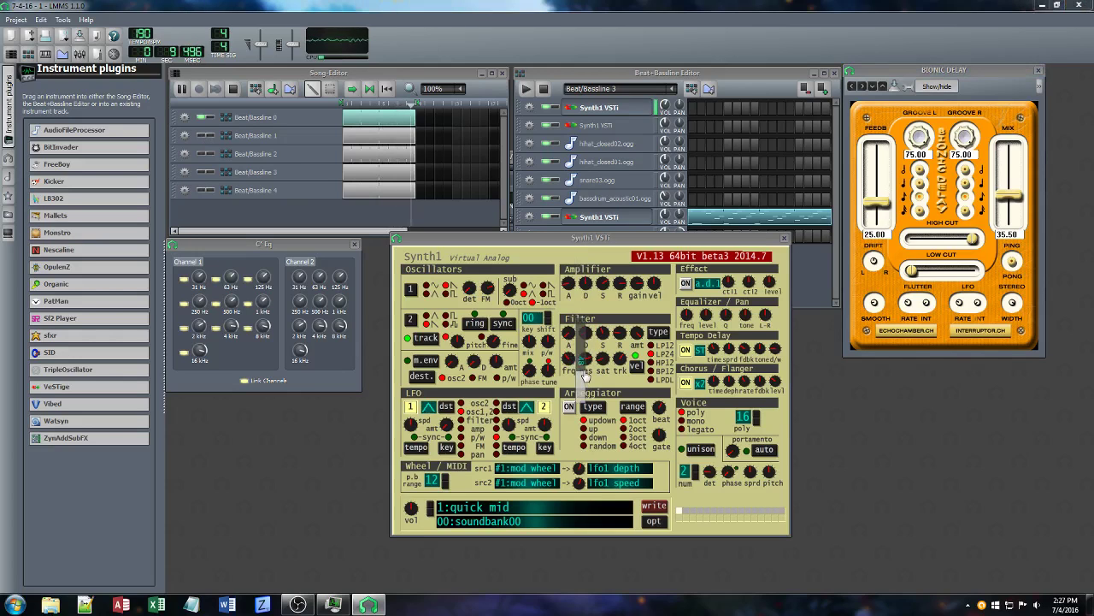
Unmute Beat/Bassline 1 and close the open Synth1 instrument windows with their Calf Reverb and C* Eq windows
left_click(206, 135)
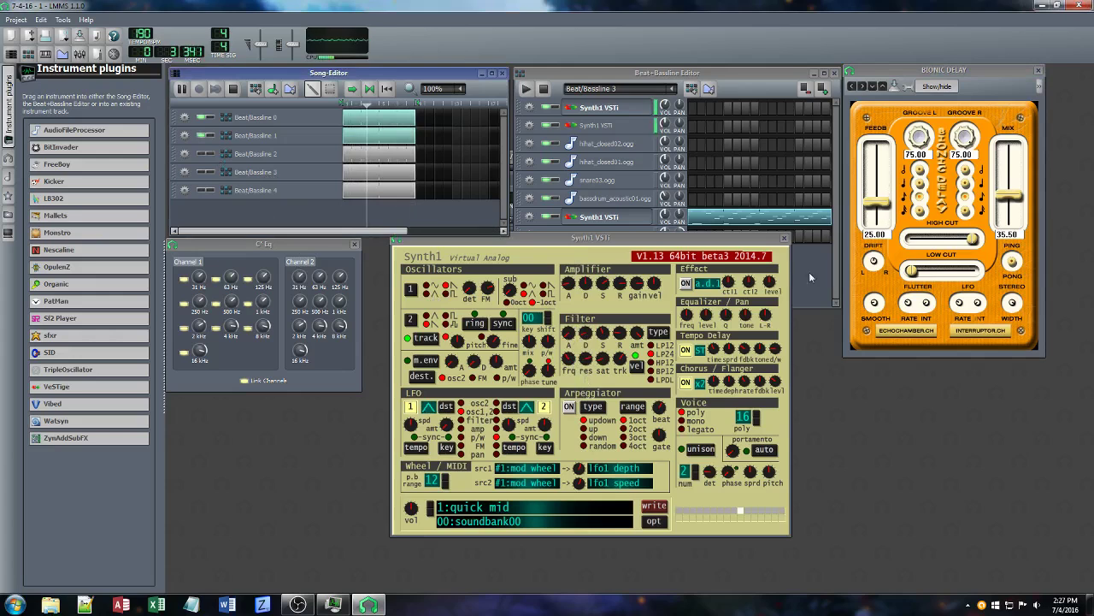
left_click(784, 238)
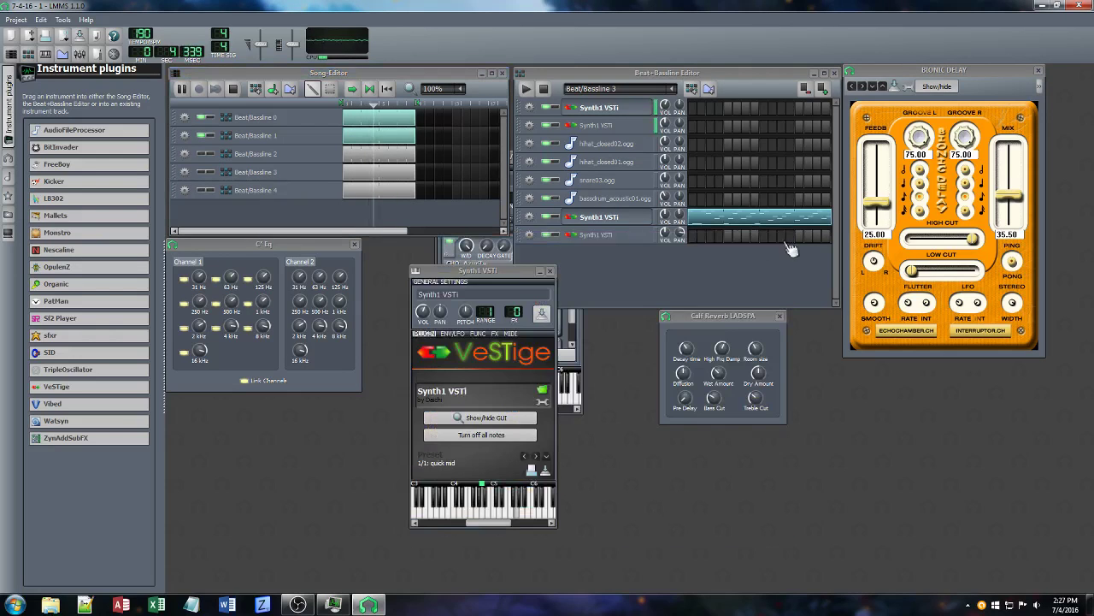
left_click(551, 271)
left_click(779, 316)
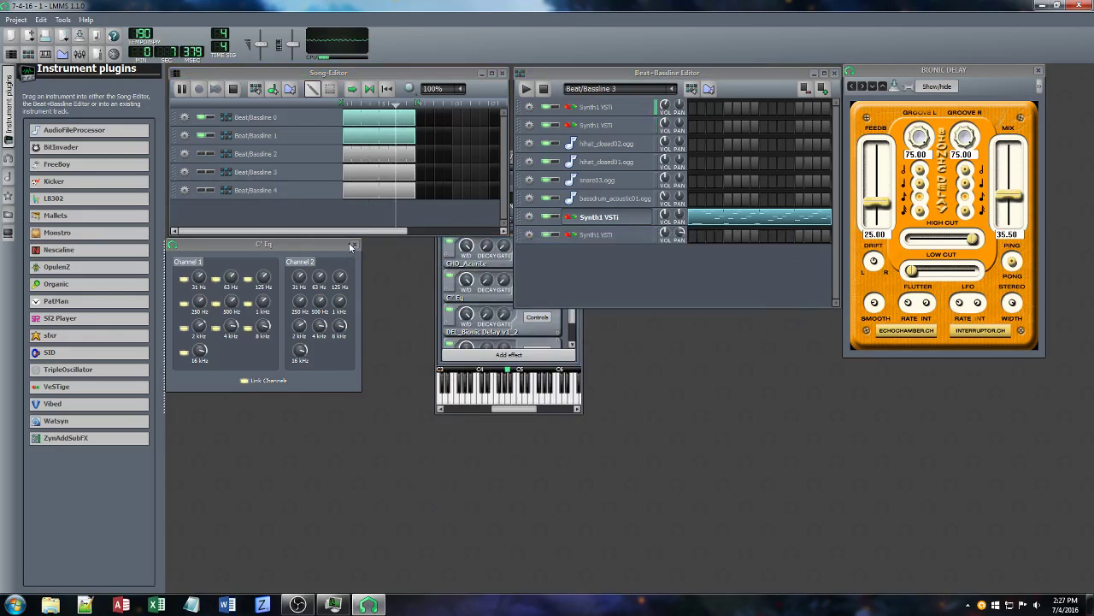
left_click(353, 245)
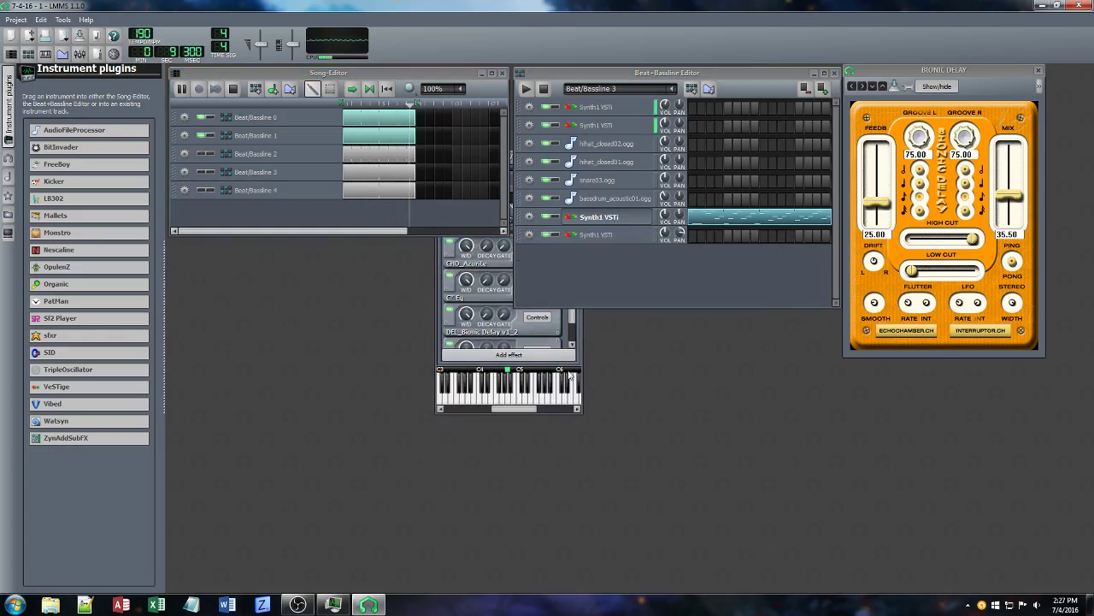
left_click(571, 213)
left_click(577, 158)
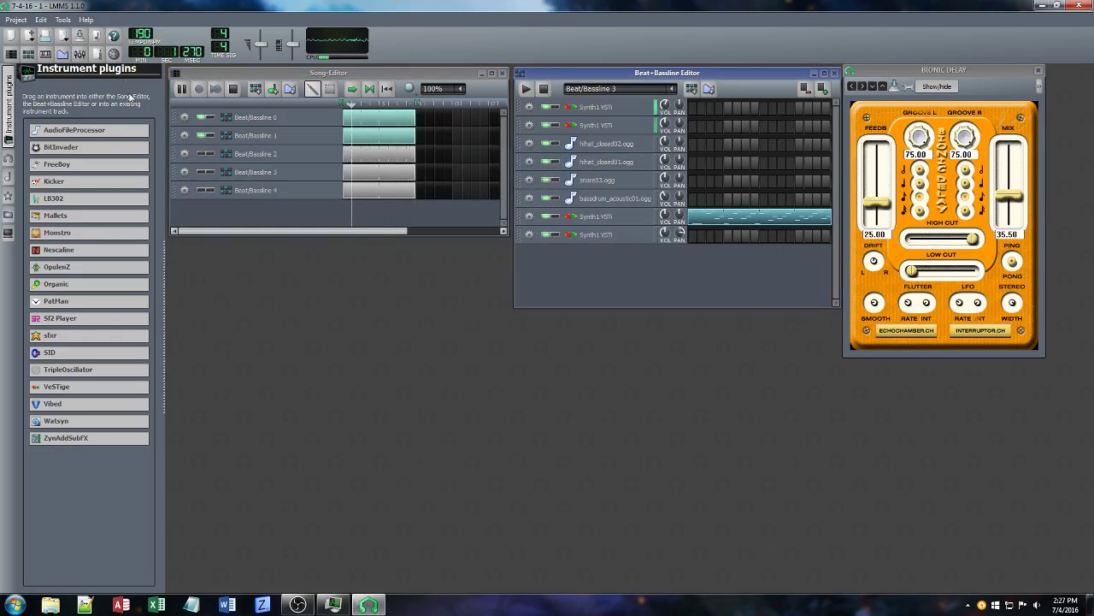
Unmute Beat/Bassline 2 and close the Bionic Delay window and the C* Eq behind it
left_click(205, 154)
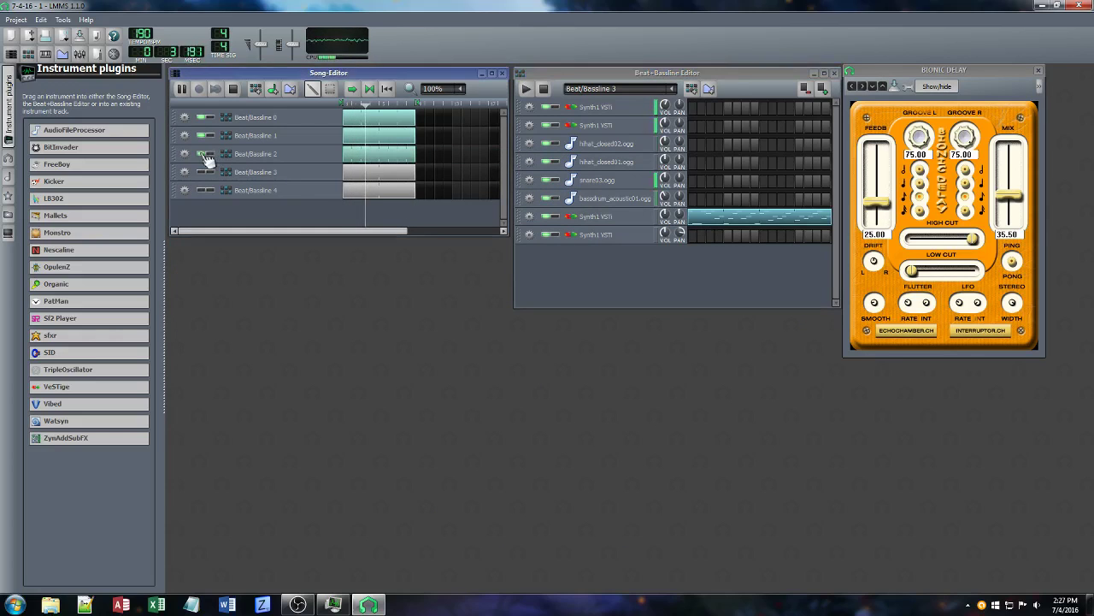
left_click(1038, 71)
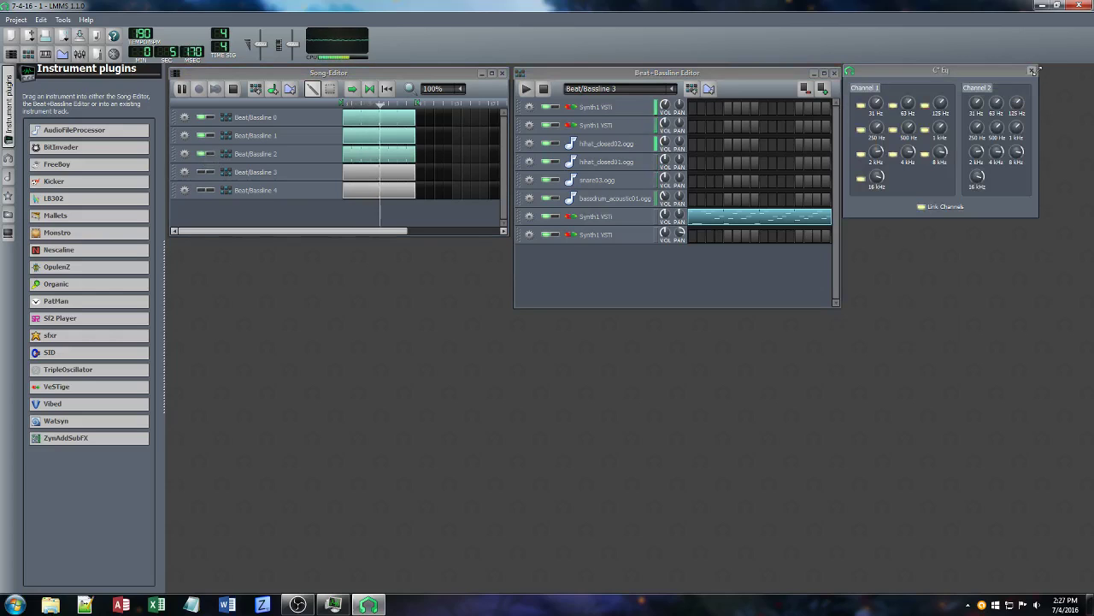
left_click(1032, 70)
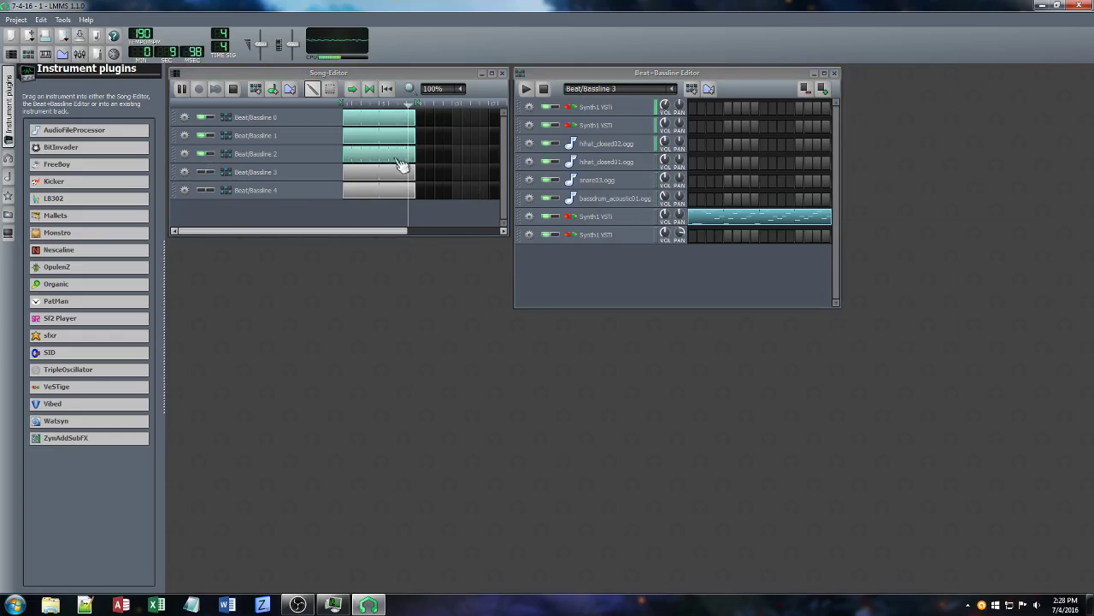
Switch to the Beat/Bassline 1 pattern and adjust the 16 kHz and 8 kHz bands in its Synth1 track's C* Eq
left_click(672, 89)
left_click(600, 116)
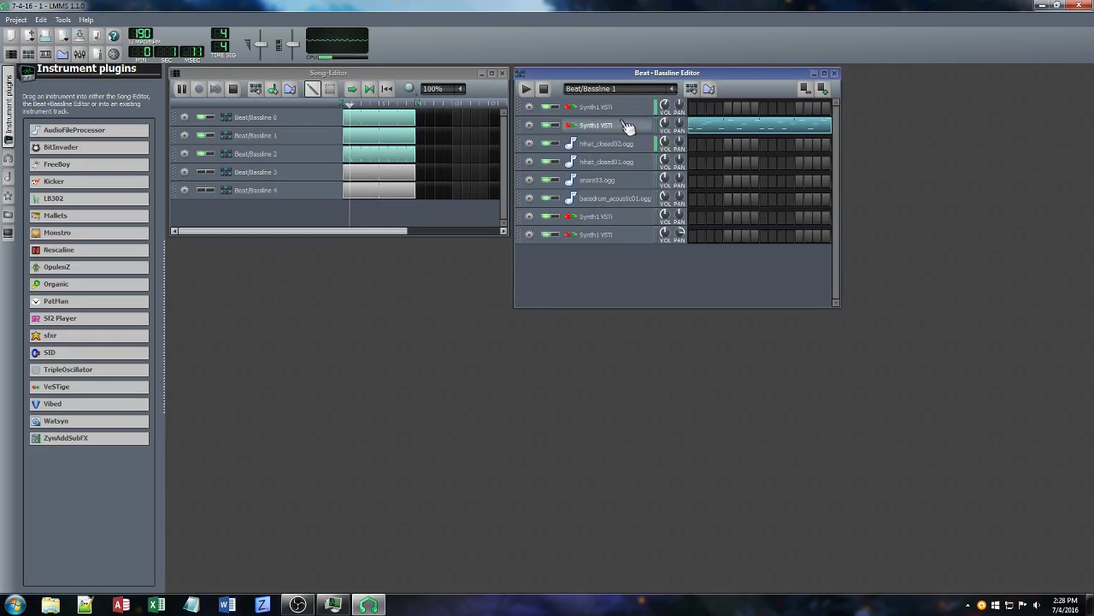
left_click(599, 126)
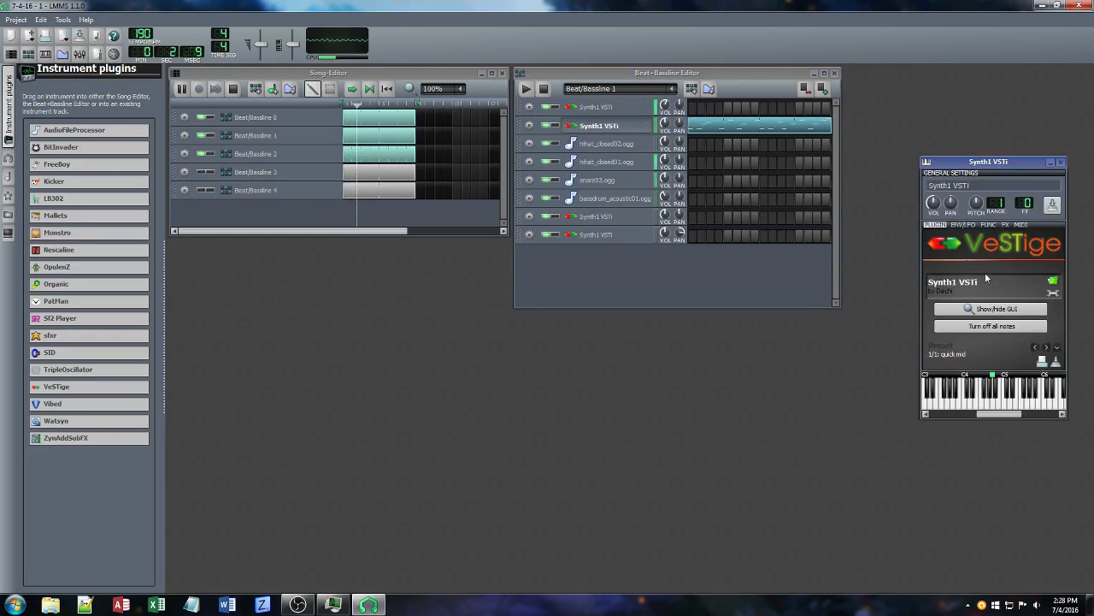
left_click(1006, 225)
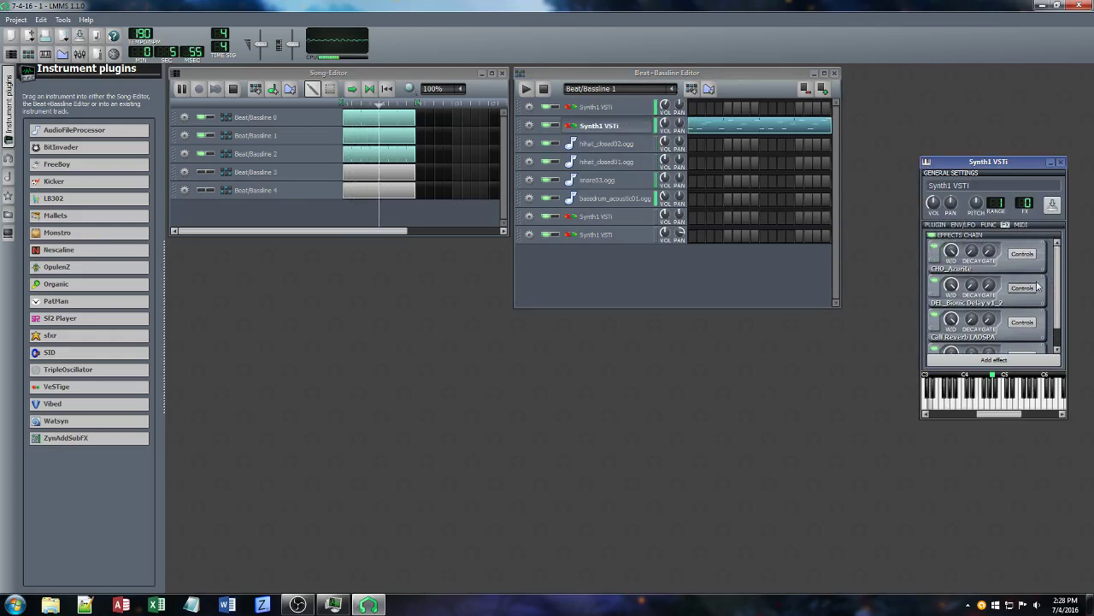
scroll(1026, 299, "down", 2)
left_click(1023, 333)
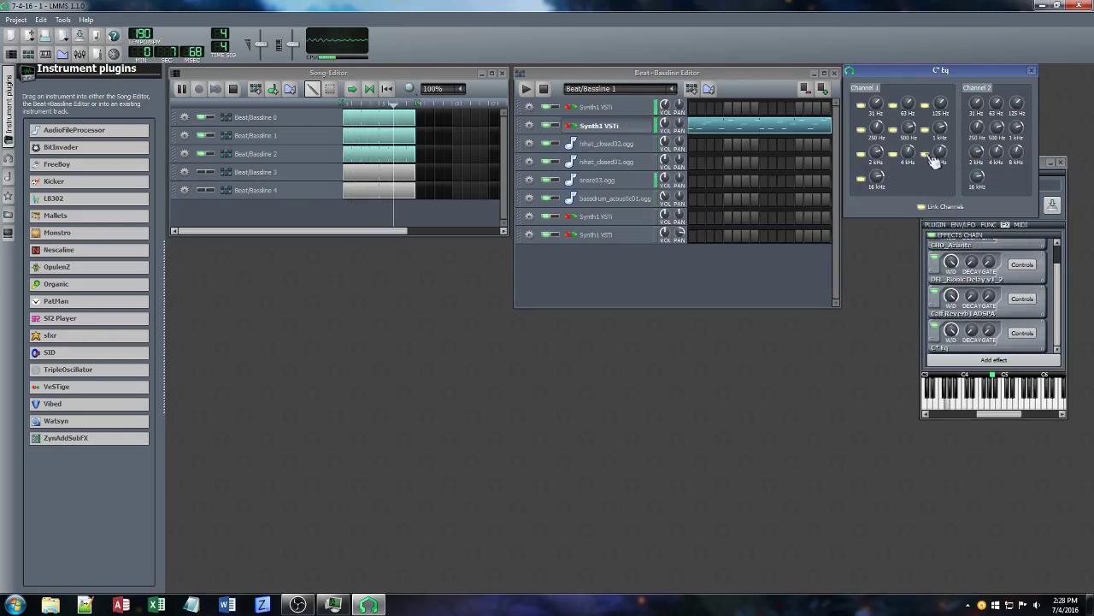
mouse_move(877, 155)
left_mouse_down()
mouse_move(878, 186)
mouse_move(877, 175)
left_mouse_up()
left_click_drag(940, 152, 940, 155)
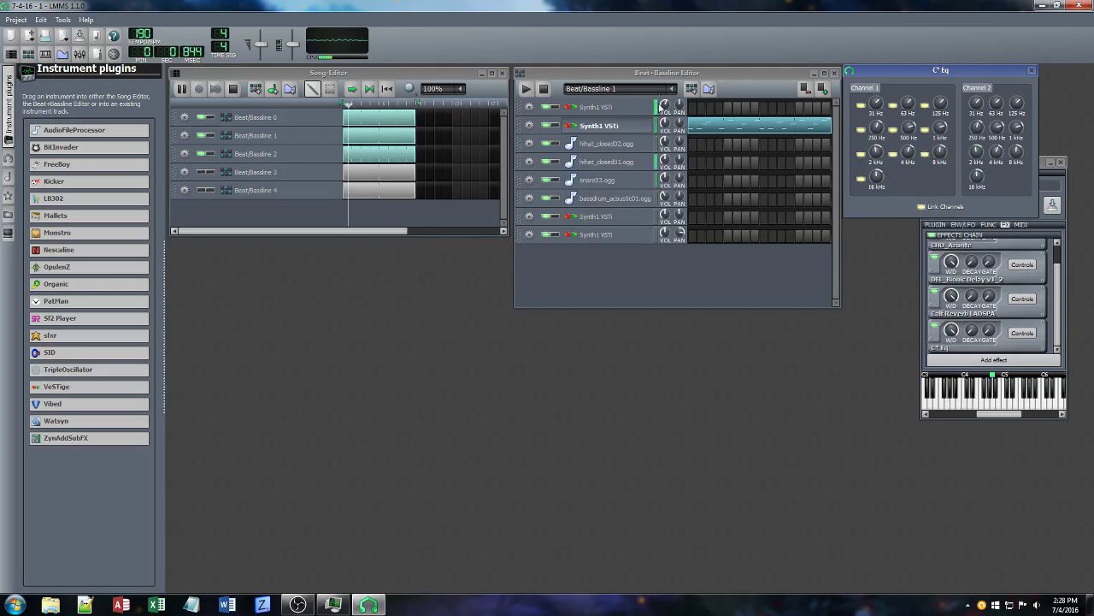
Open the first C* Eq in the top Synth1 track's effects chain and adjust 16 kHz, then set 8 kHz to about -20
left_click(596, 107)
left_click(495, 333)
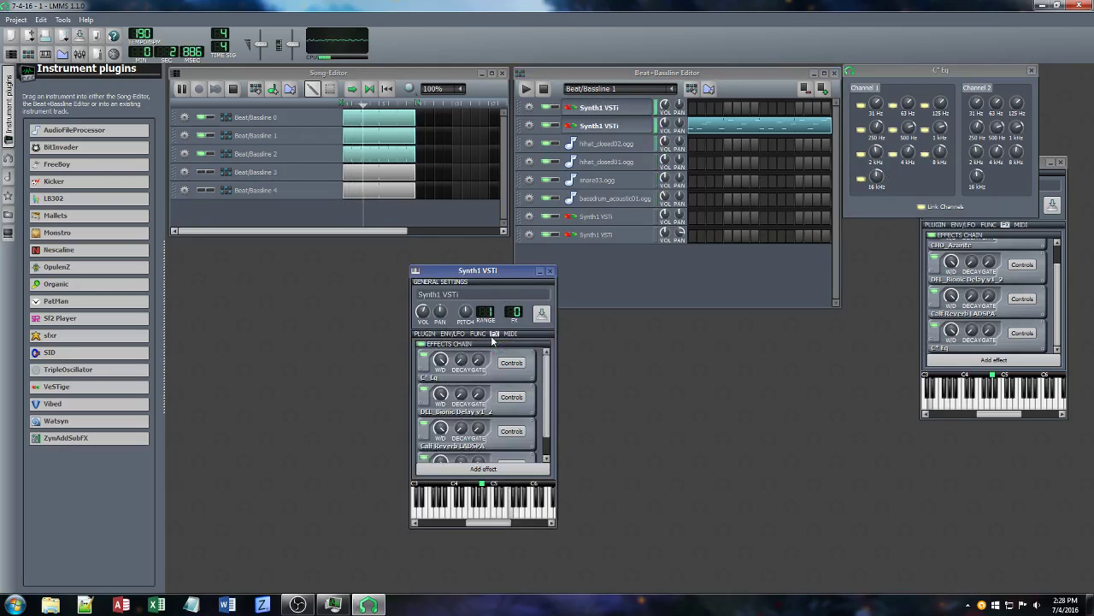
left_click(513, 363)
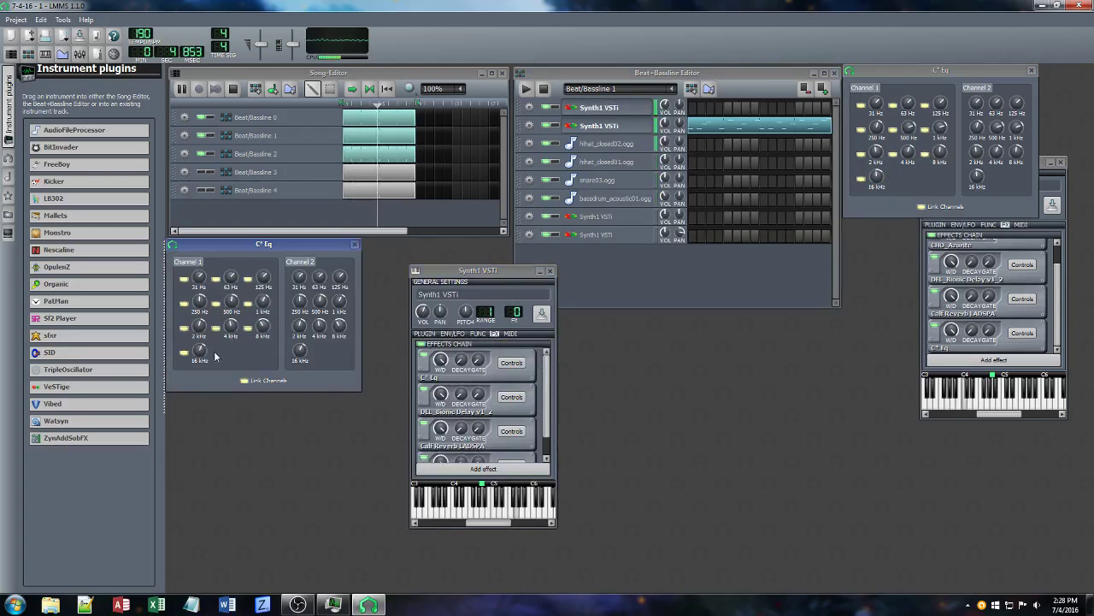
left_click_drag(199, 348, 199, 350)
left_click(264, 328)
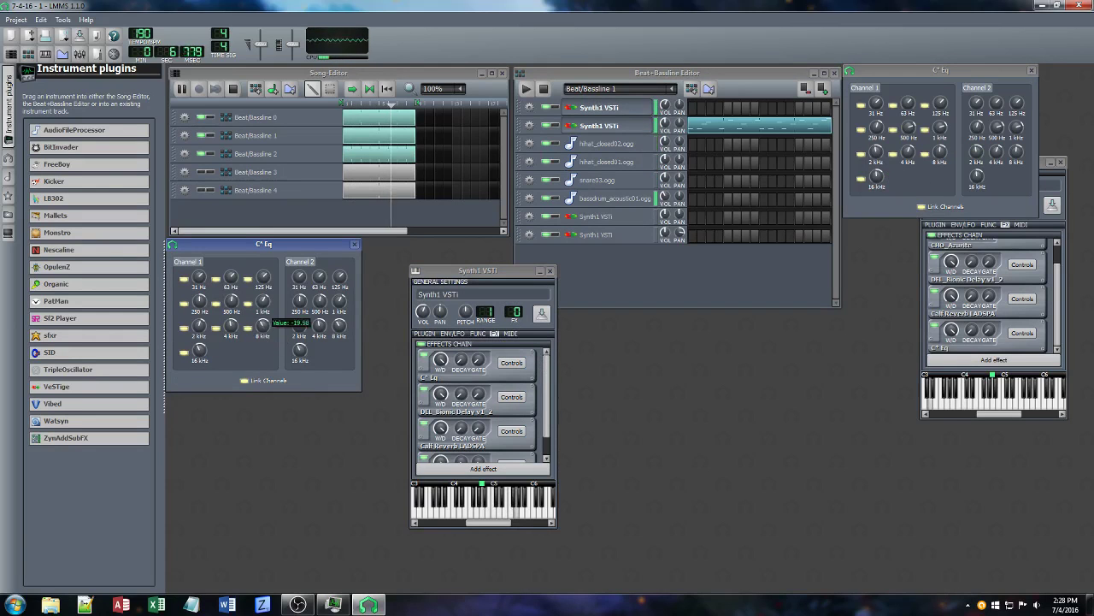
Adjust the 4 kHz and 2 kHz bands of the same C* Eq and set 1 kHz to about -20.6
left_click(230, 329)
left_click(199, 328)
left_click_drag(199, 328, 199, 338)
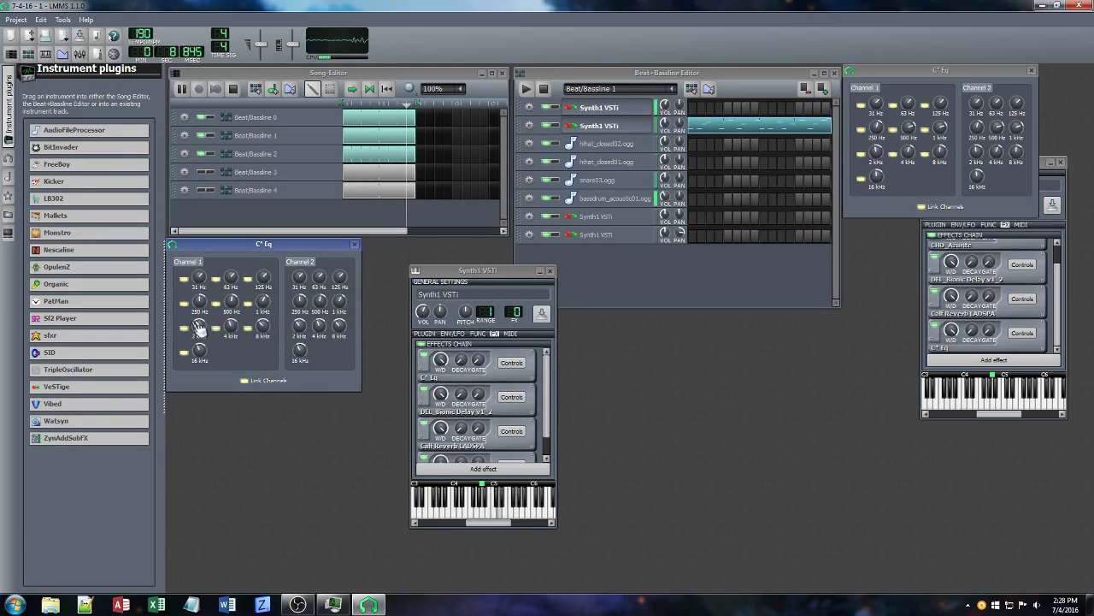
left_click_drag(264, 300, 264, 317)
left_click(264, 300)
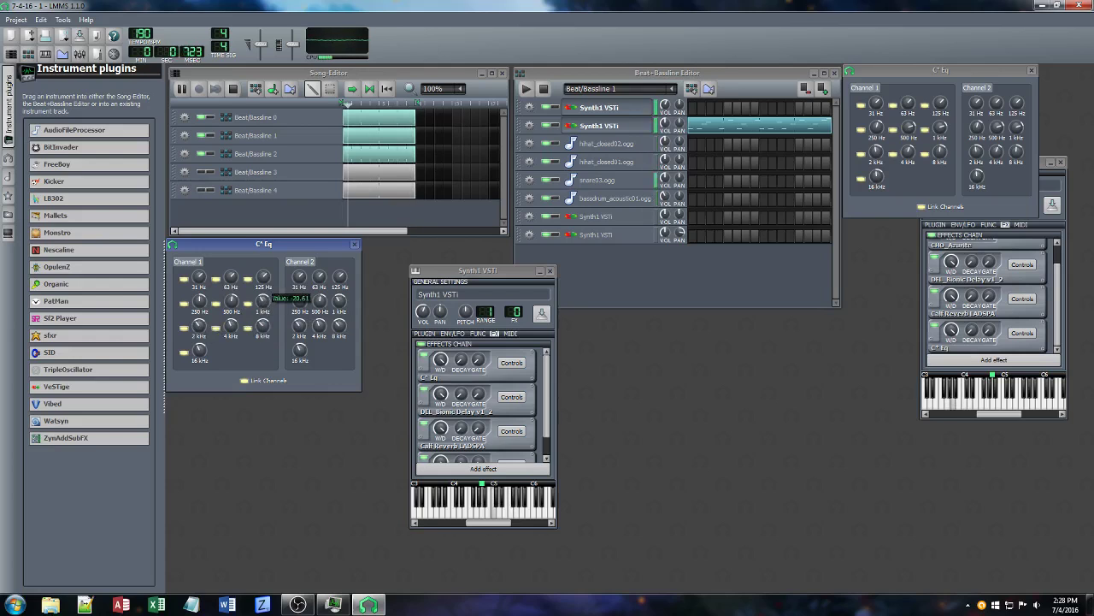
left_click(231, 327)
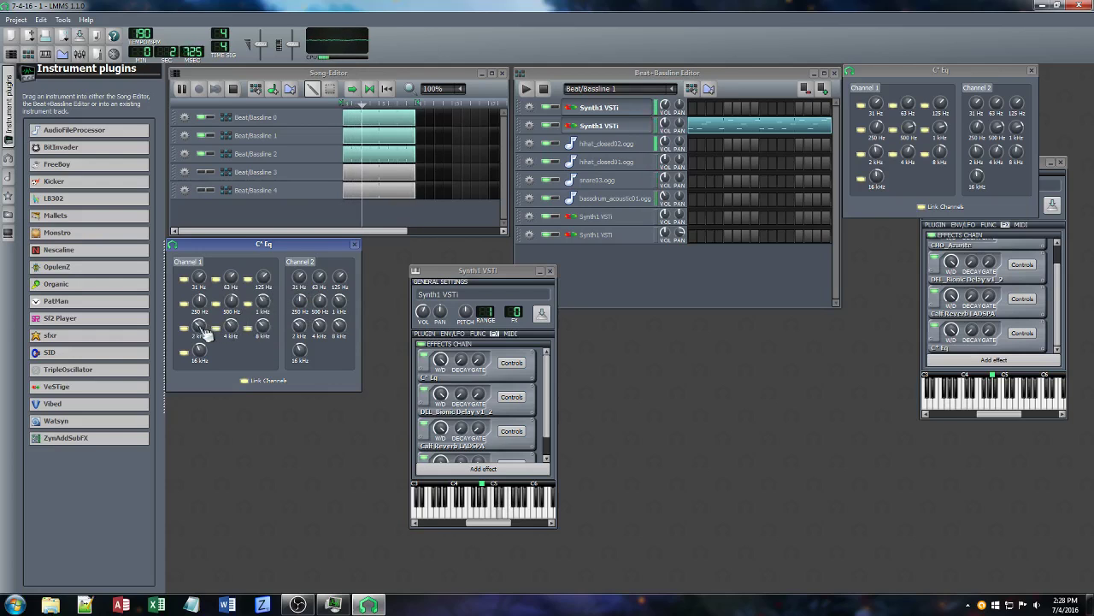
Open the top Synth1 track's Calf Reverb, raise its Wet Amount and Decay time, and lower its Dry Amount
left_click(512, 431)
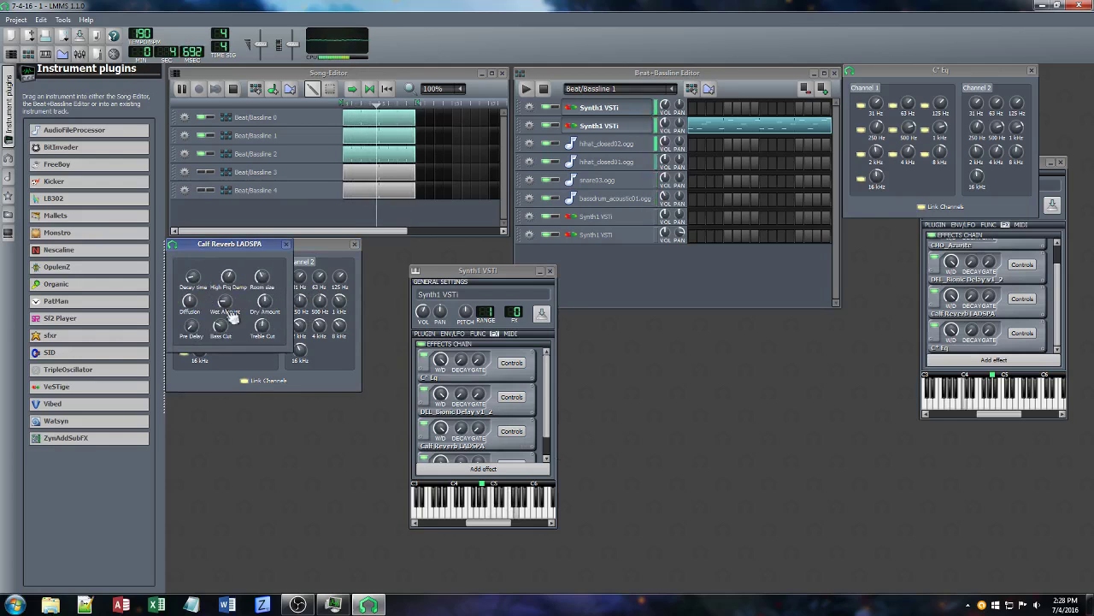
left_click_drag(224, 301, 193, 263)
left_click_drag(264, 301, 265, 304)
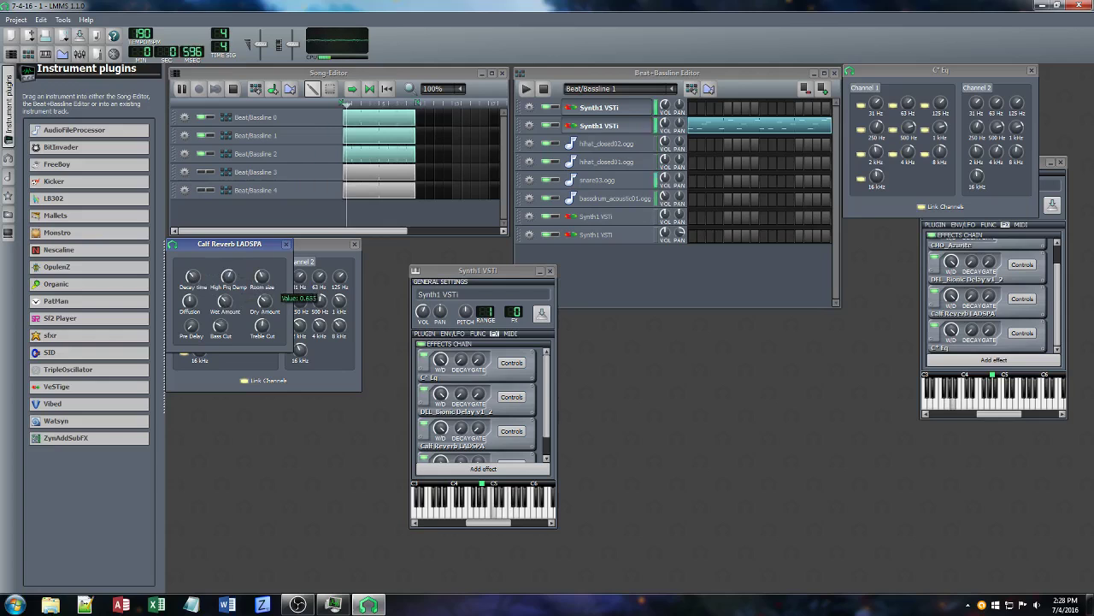
left_click_drag(265, 304, 192, 272)
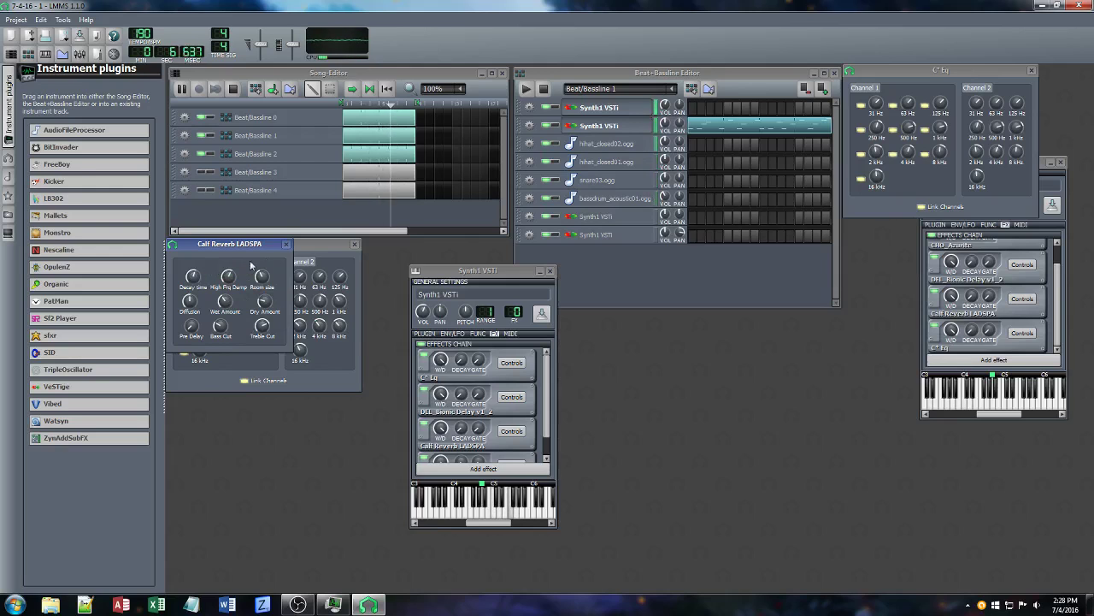
Readjust the 8 kHz and lower bands in the top Synth1 track's C* Eq and close the equalizer
left_click(301, 245)
left_click(264, 325)
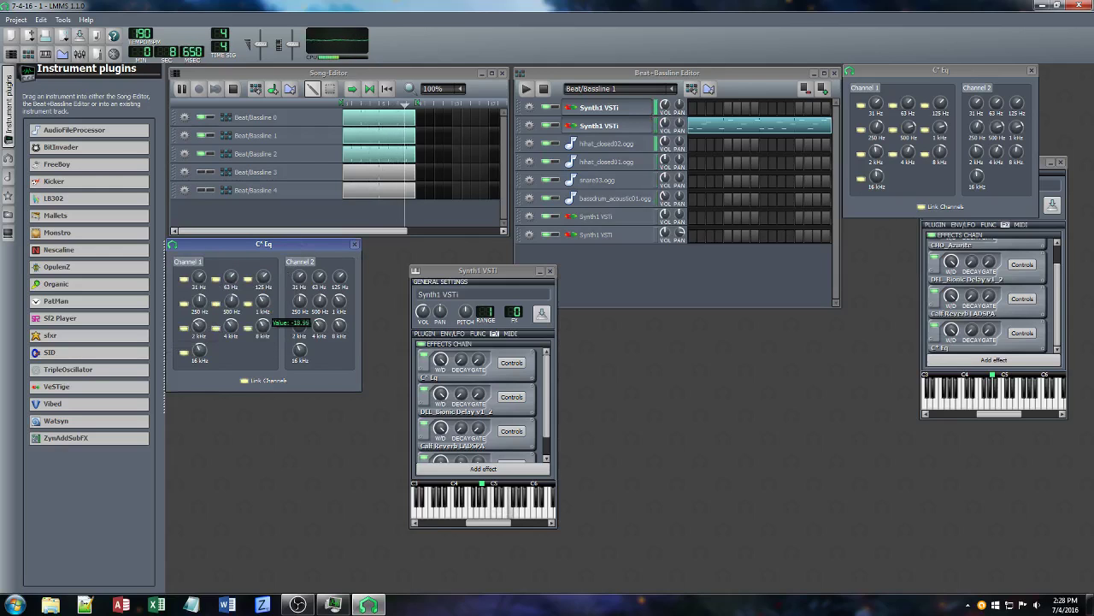
left_click_drag(263, 325, 199, 298)
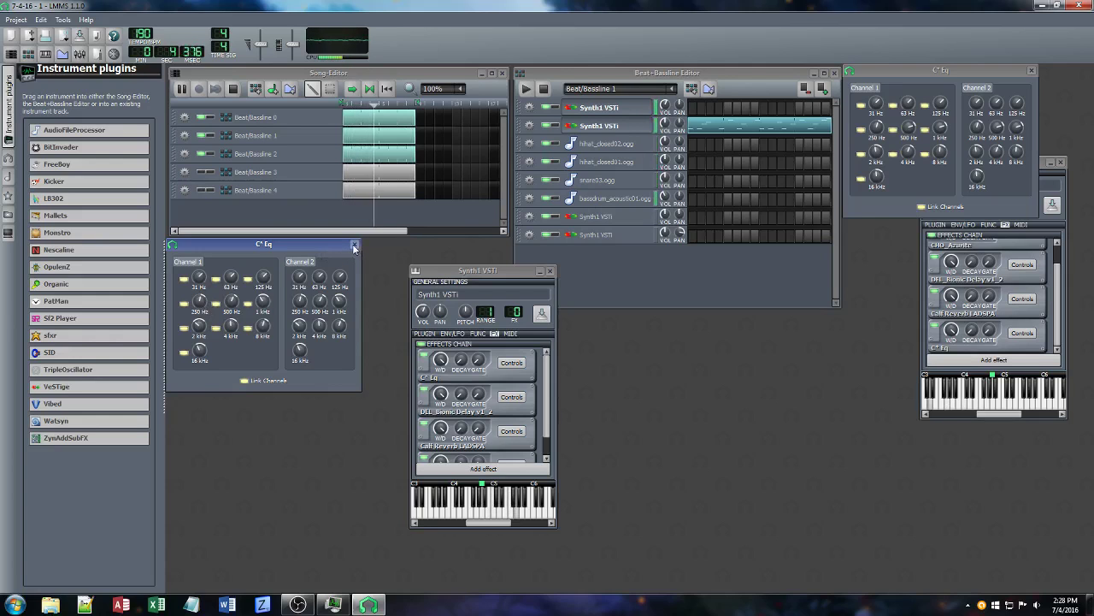
left_click(355, 247)
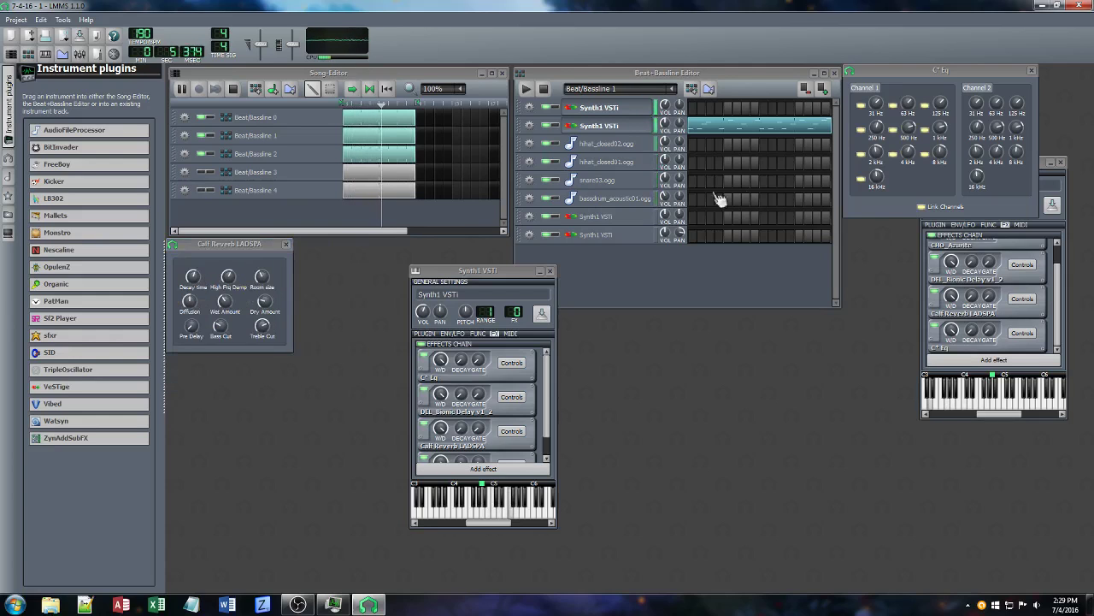
Close the Calf Reverb, the top Synth1 track's window and the remaining C* Eq
left_click(287, 244)
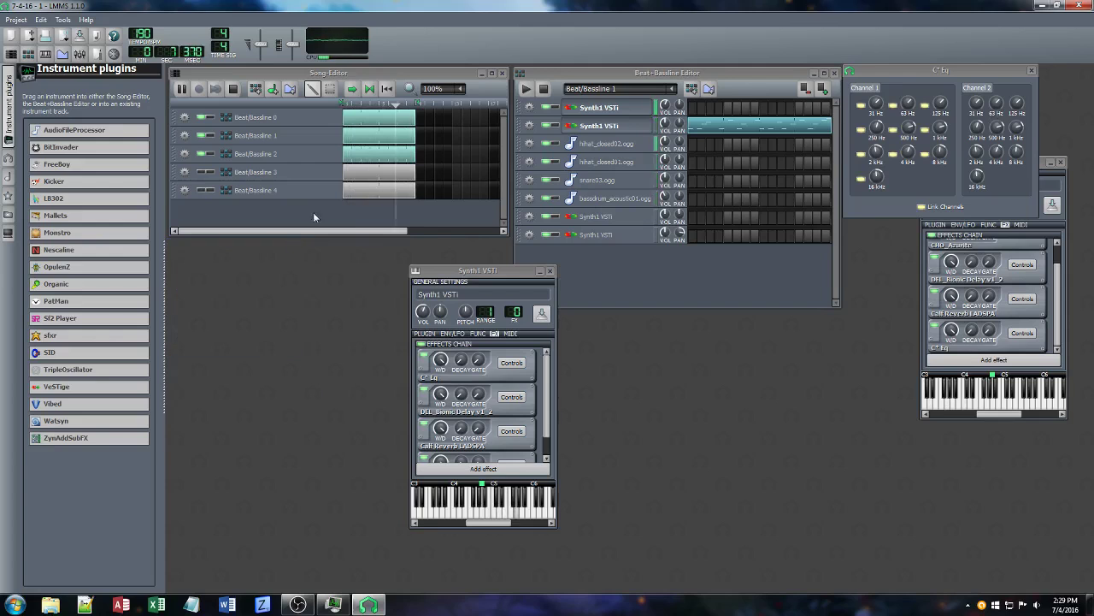
left_click(551, 273)
left_click(1031, 70)
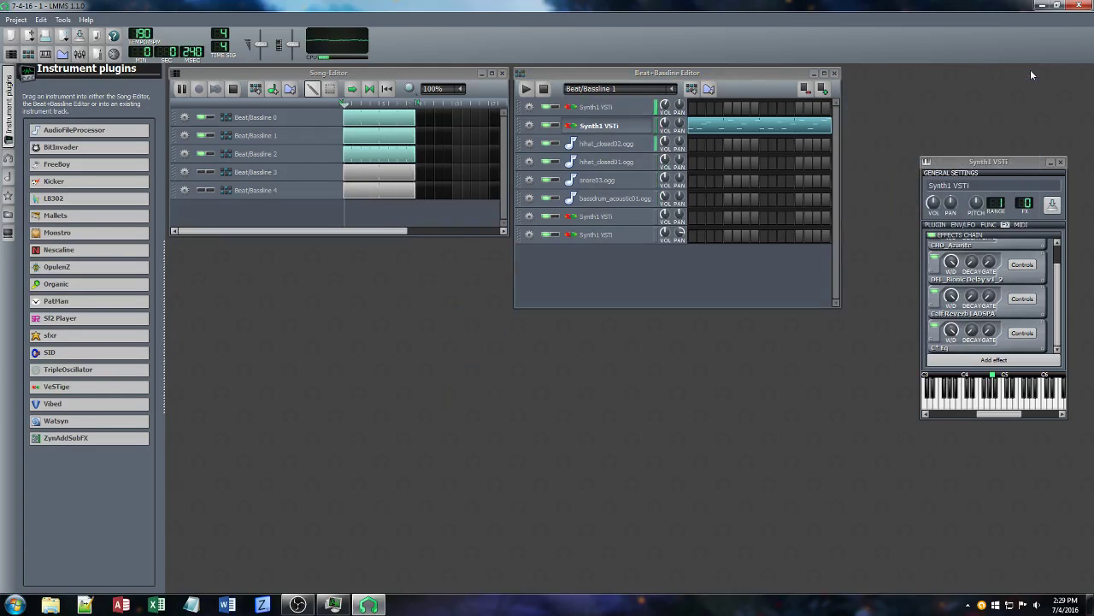
Unmute Beat/Bassline 3, switch to its pattern, and open the C* Eq of its Synth1 track
left_click(205, 172)
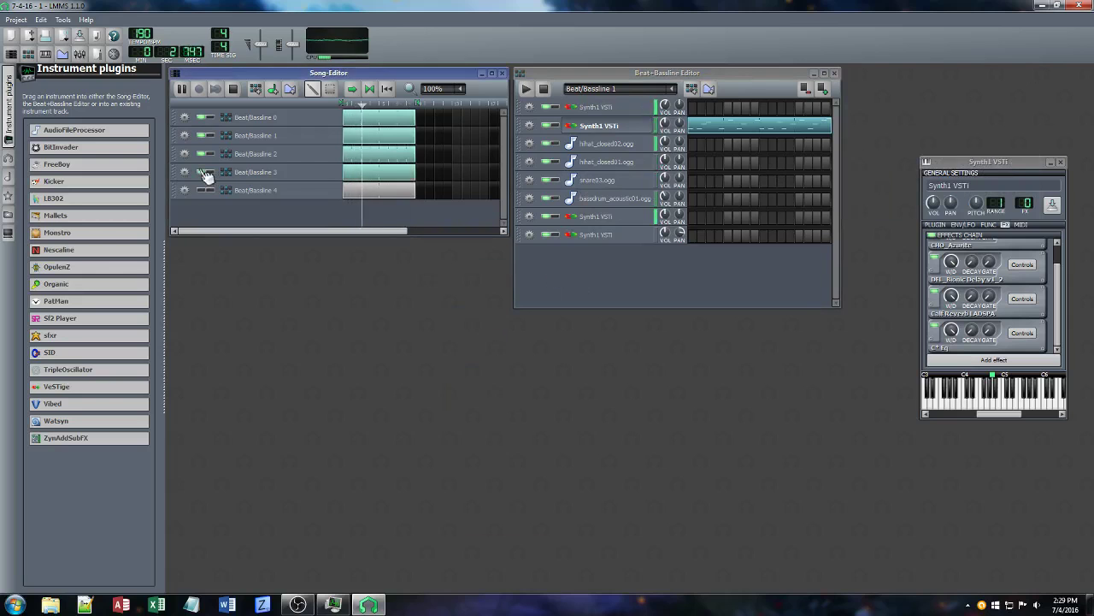
left_click(250, 173)
left_click(620, 219)
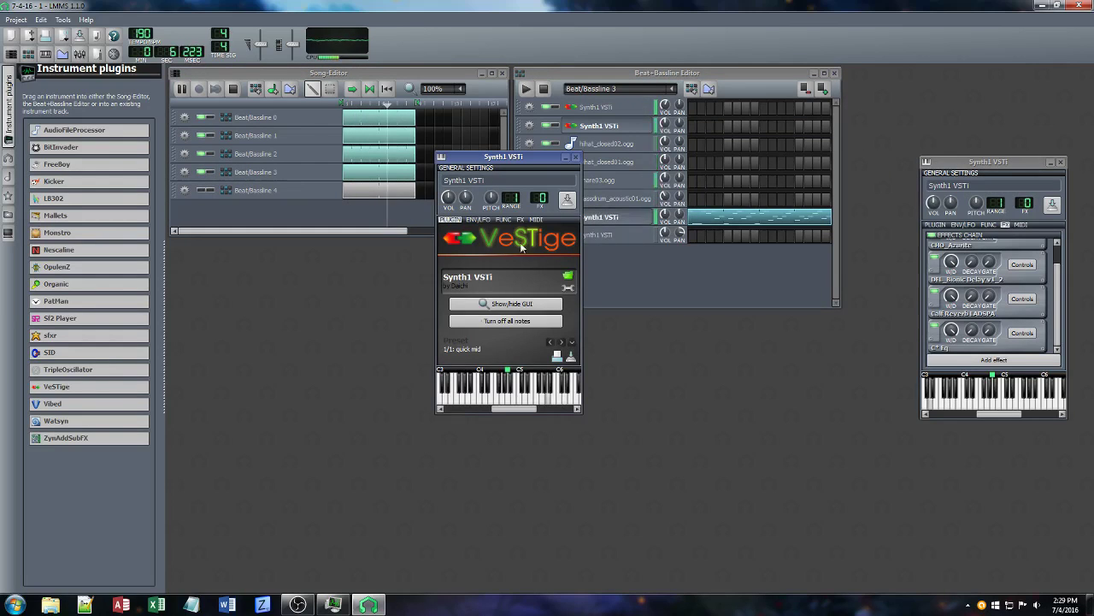
left_click(520, 219)
scroll(513, 308, "down", 1)
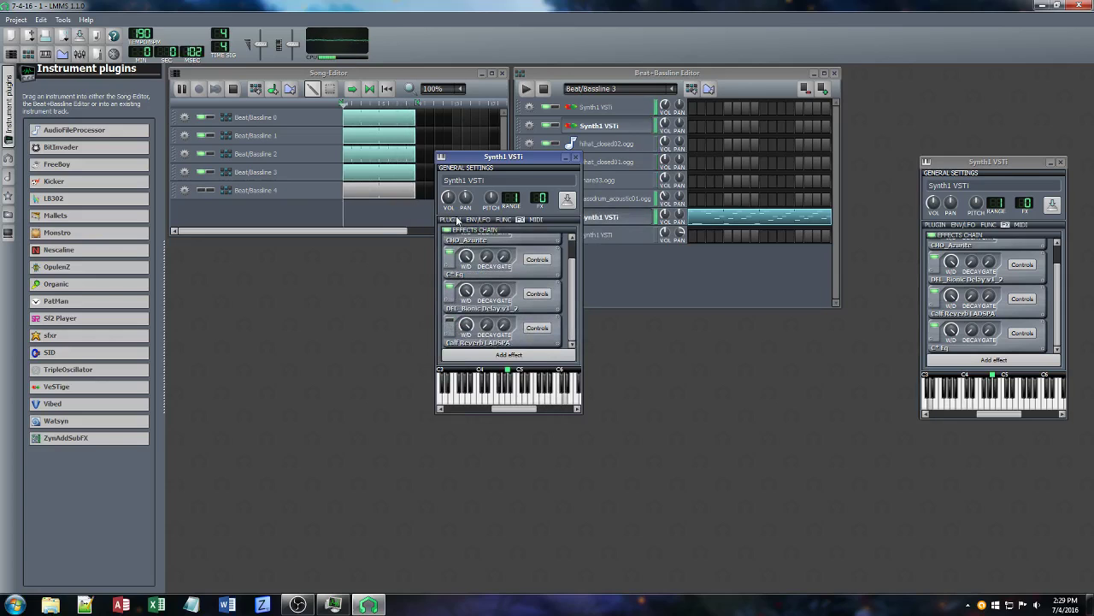
left_click(537, 259)
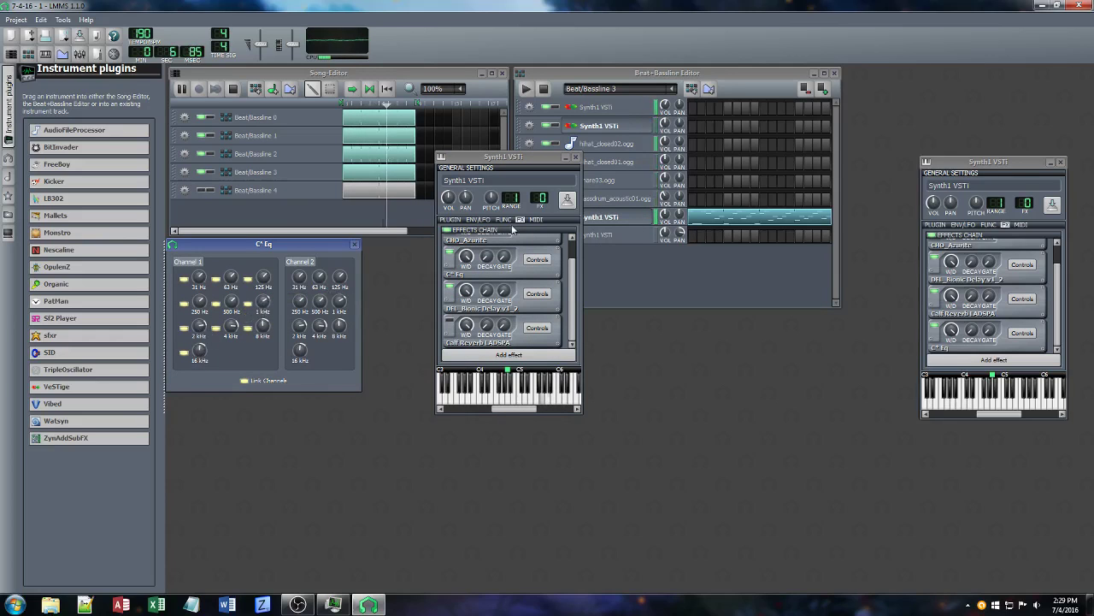
Show the instrument settings of Beat/Bassline 3's Synth1 and set its panning to about 47 on the right side
left_click(449, 219)
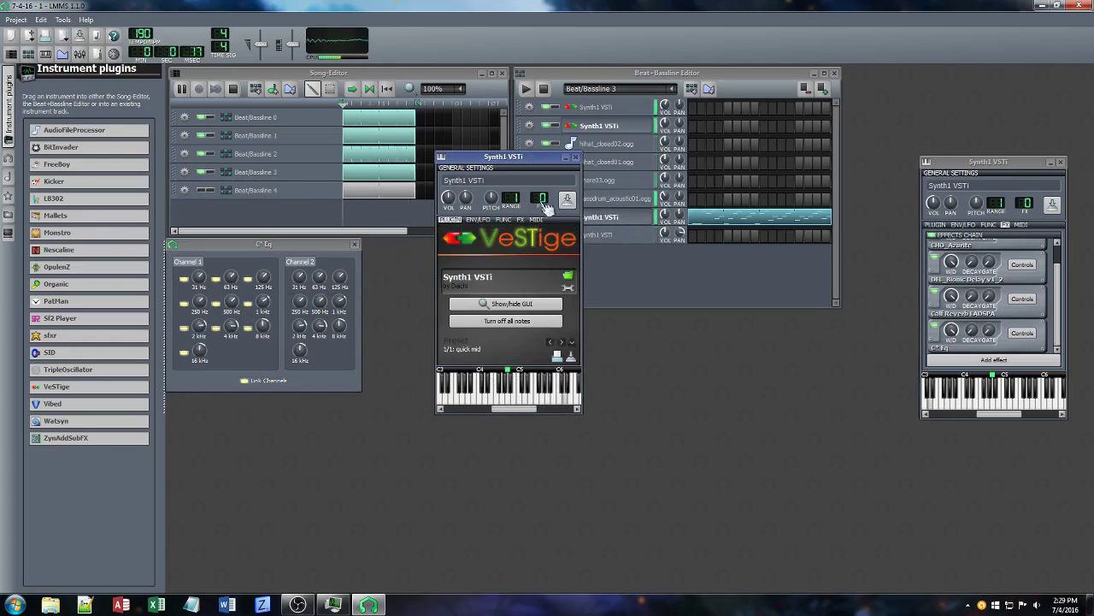
left_click_drag(475, 203, 476, 208)
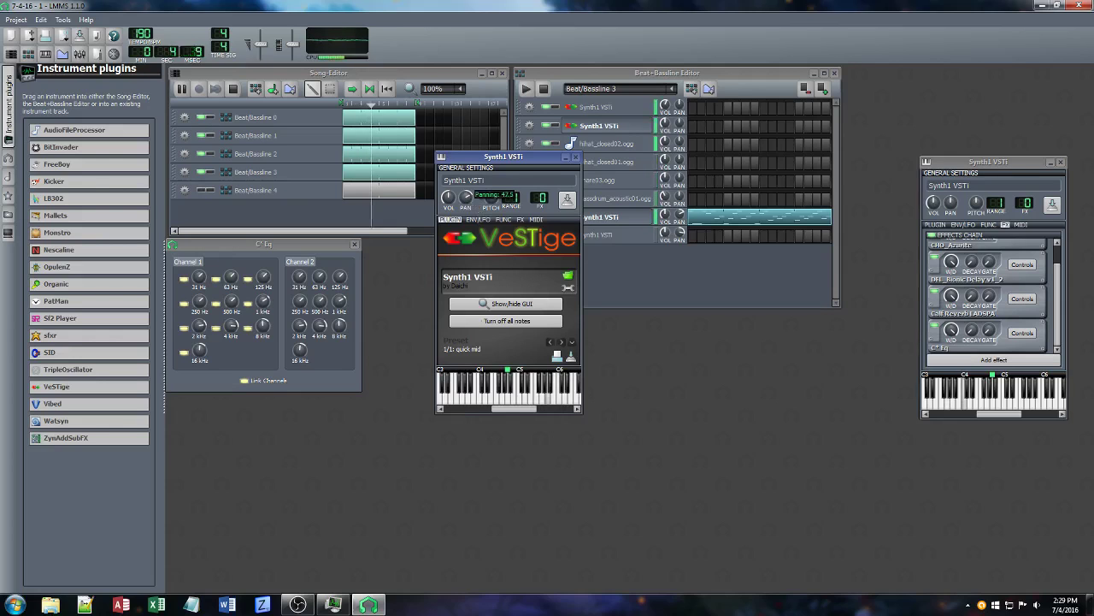
Fine-tune the panning of Beat/Bassline 3's Synth1, save the project, and adjust the 8 kHz band of its C* Eq
left_click_drag(466, 197, 466, 200)
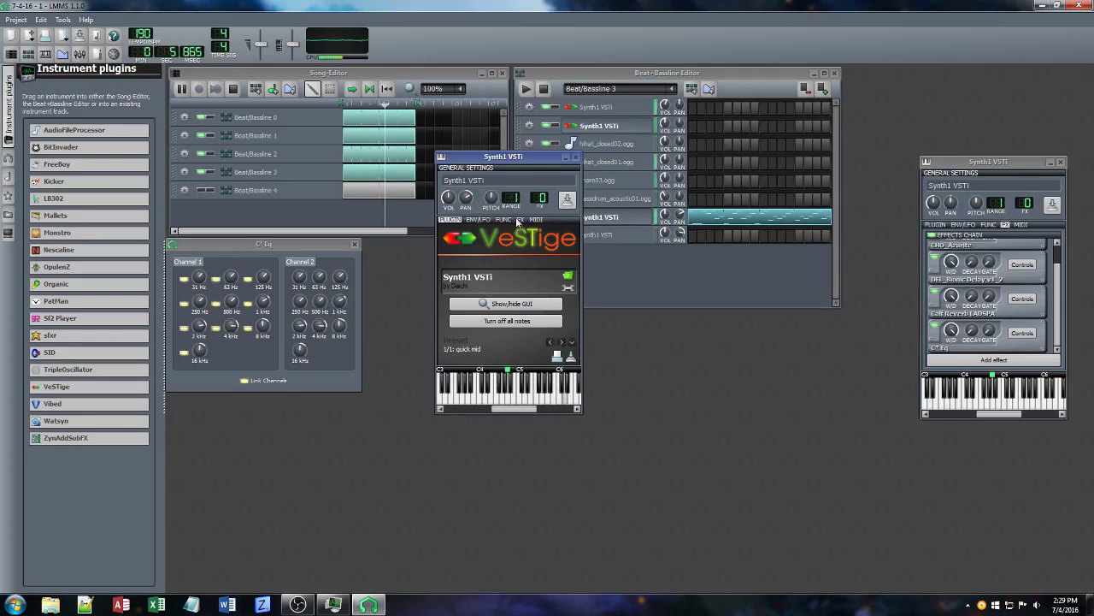
key("ctrl+s")
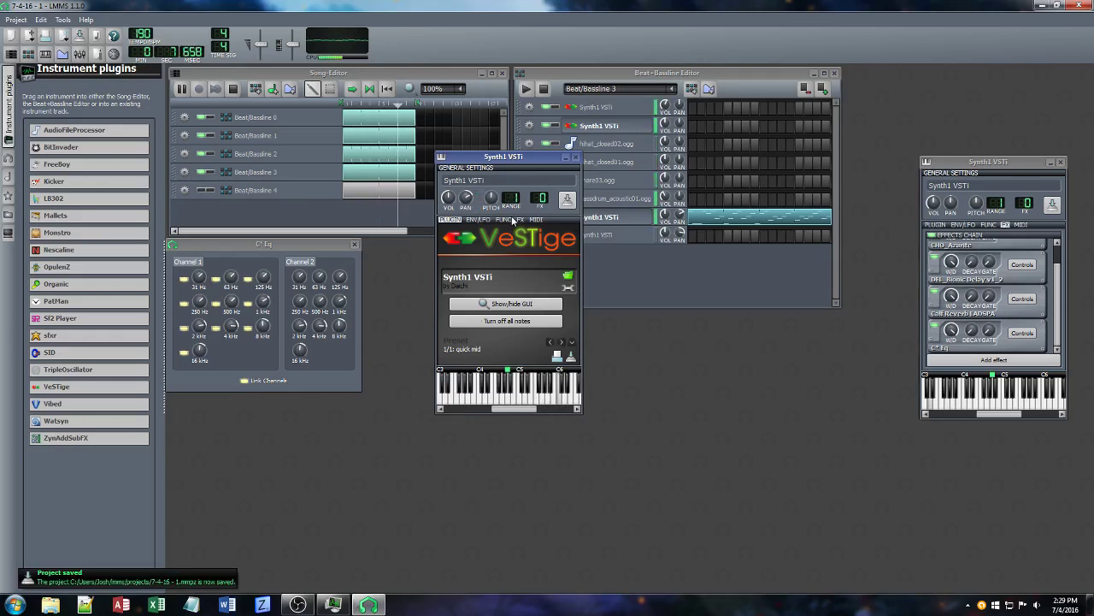
left_click_drag(262, 326, 198, 329)
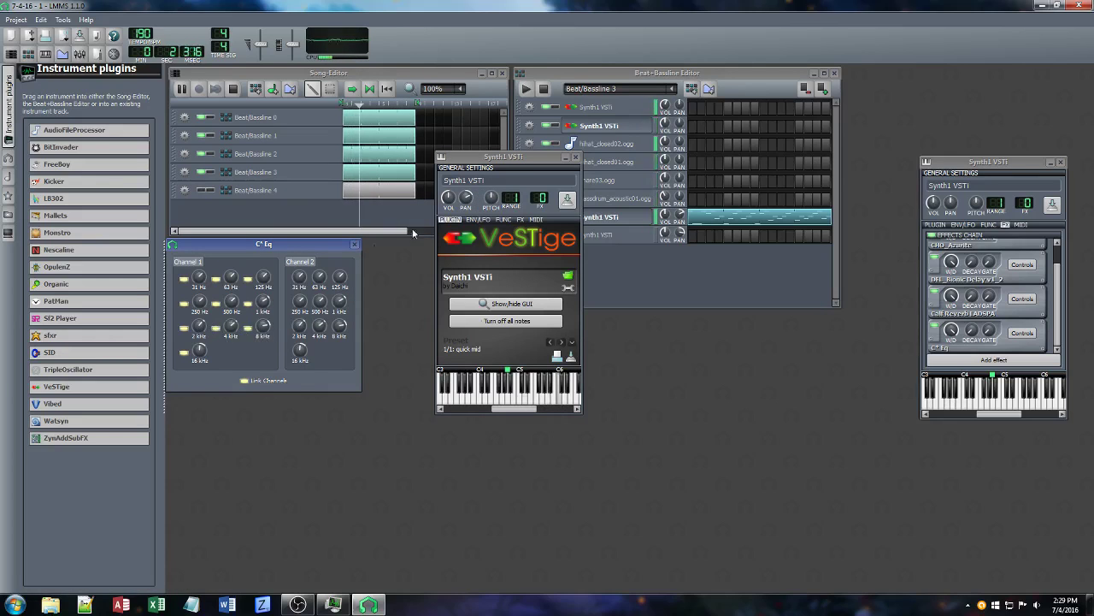
In Synth1's effects chain, set the CHO_Azurite wet level to about 0.73, bypass it, enable Calf Reverb LADSPA, and close the instrument
left_click(519, 220)
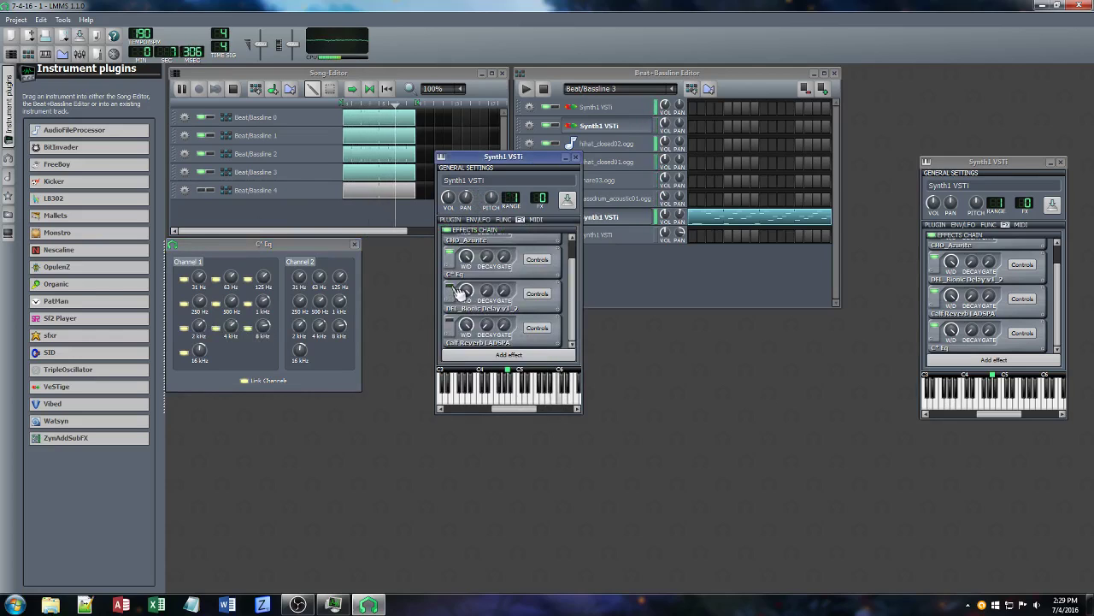
left_click_drag(572, 265, 576, 246)
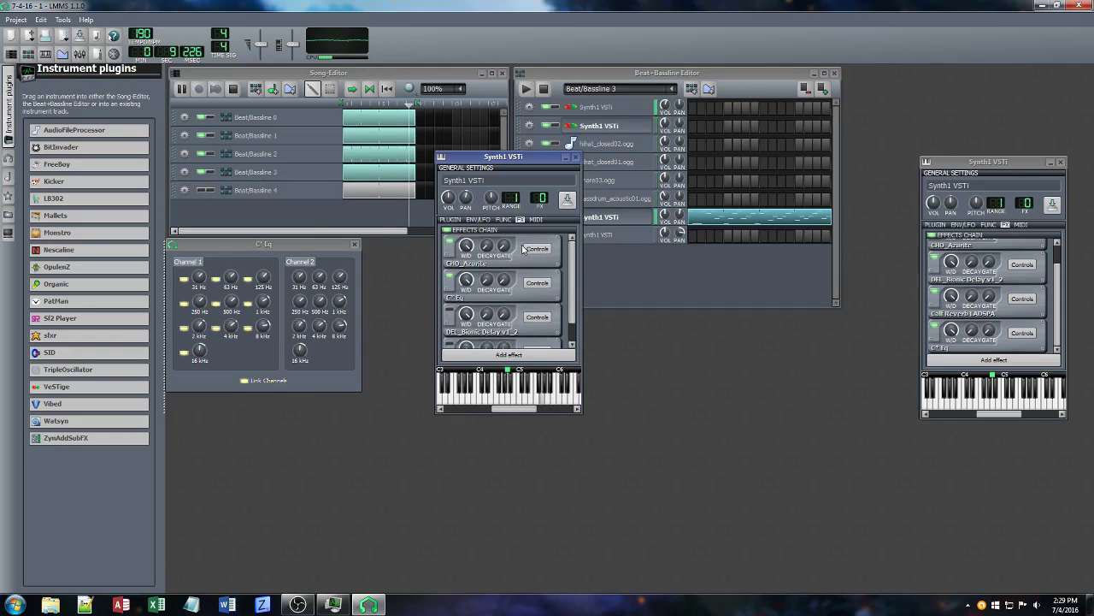
left_click(476, 249)
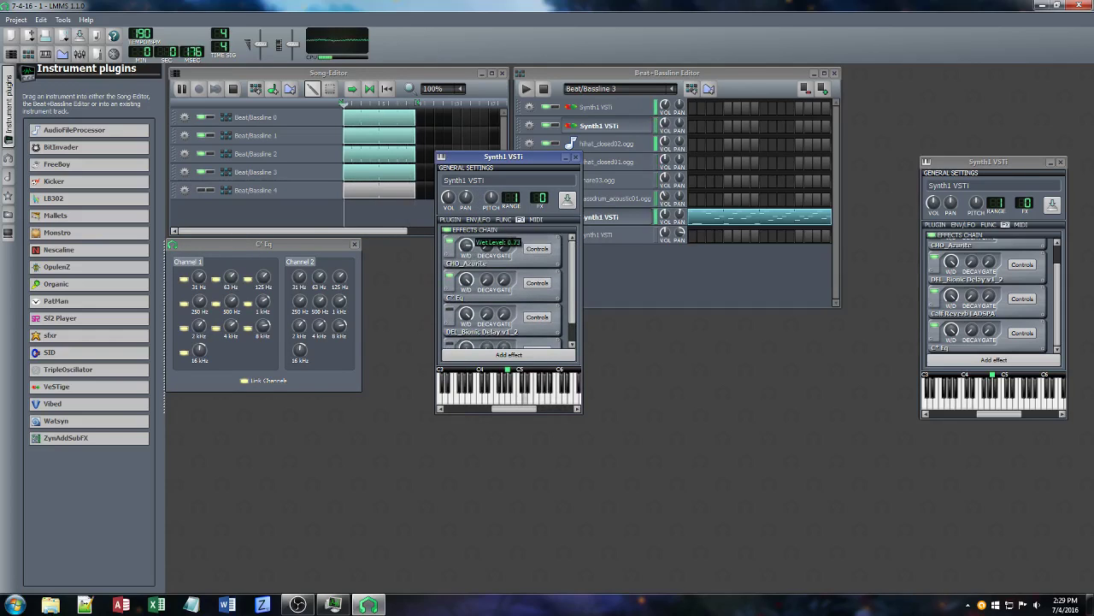
left_click(450, 242)
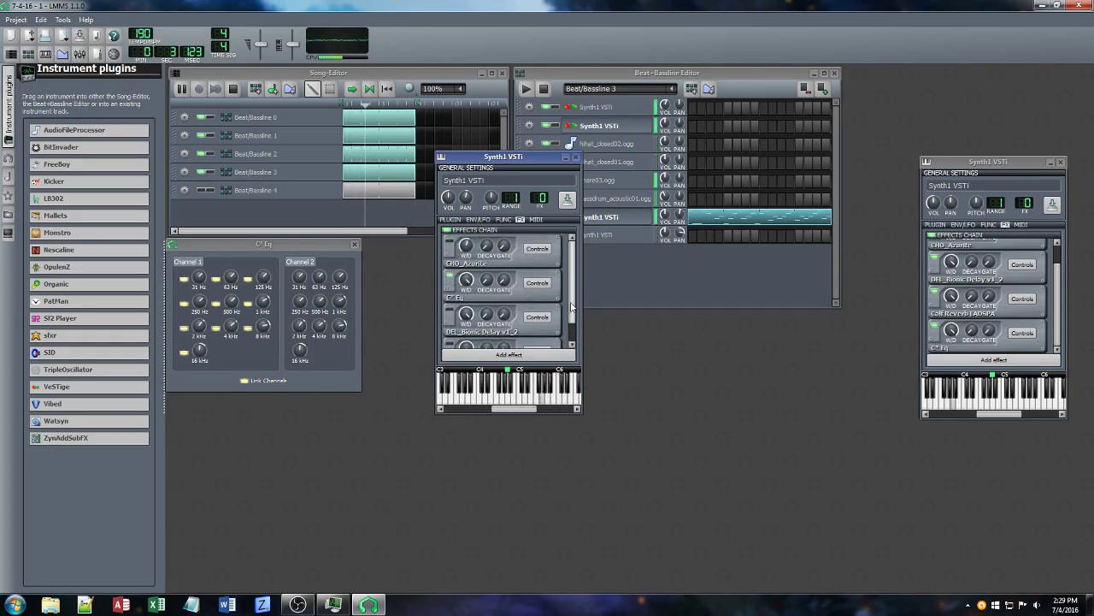
scroll(526, 316, "down", 1)
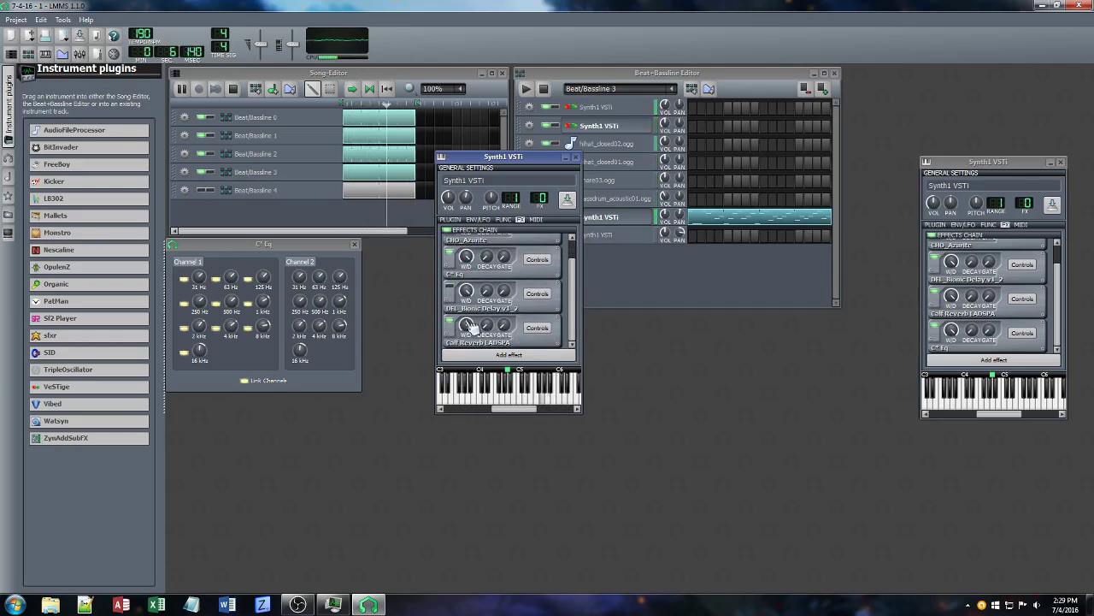
left_click(575, 156)
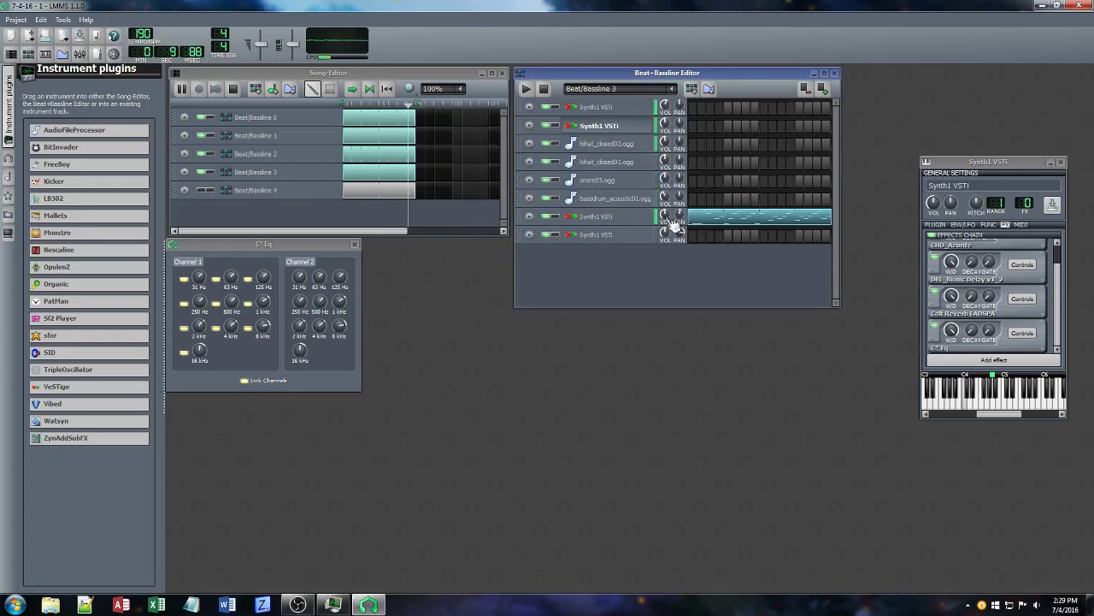
Open the bottom Synth1 track, unmute Beat/Bassline 4 in the song, and pan the instrument about 10 to the left
left_click(596, 235)
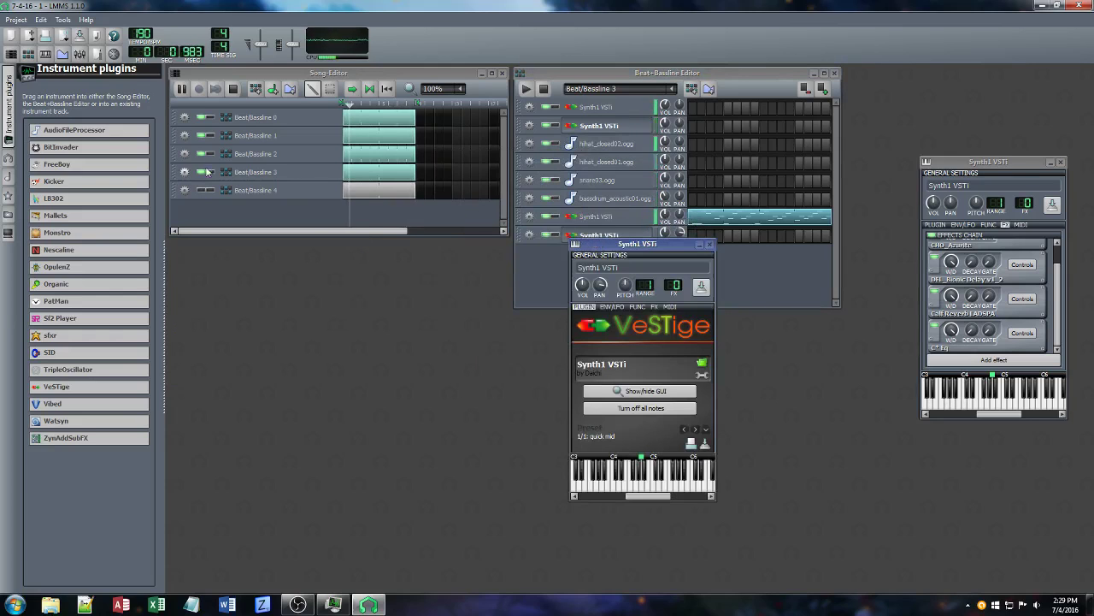
left_click(211, 190)
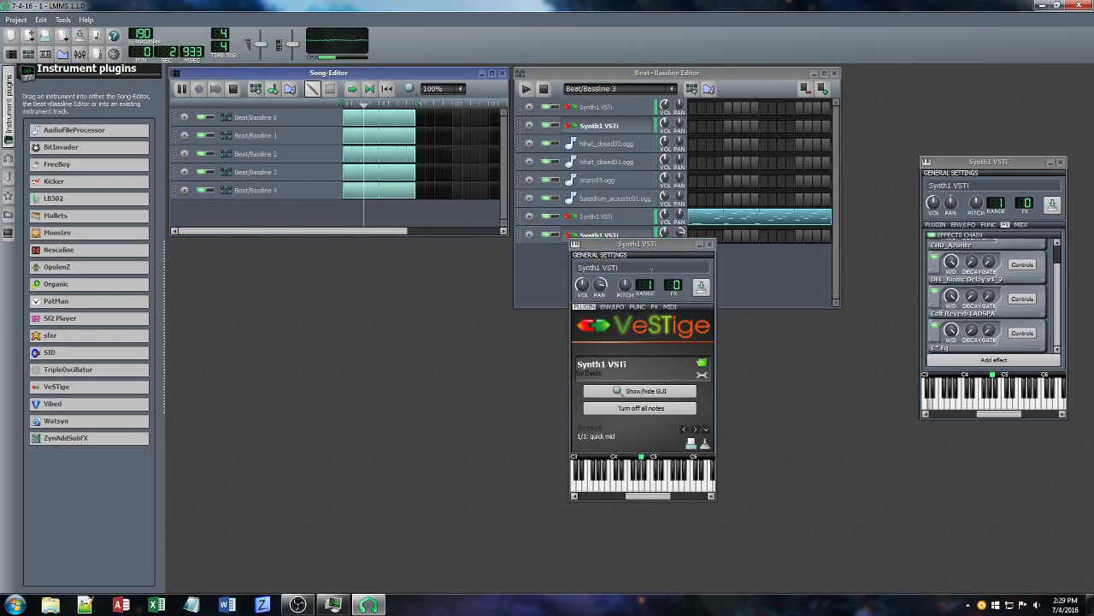
left_click_drag(599, 286, 599, 296)
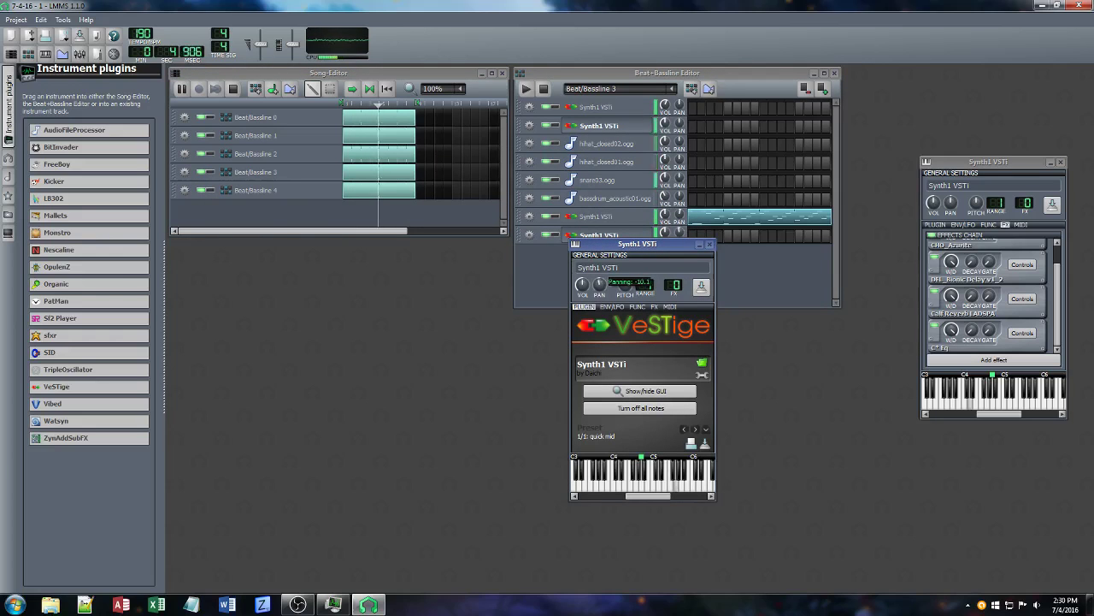
Adjust the wet levels of AMP_HyBrit and Calf Reverb on the bottom Synth1 track and lower its volume
left_click(654, 306)
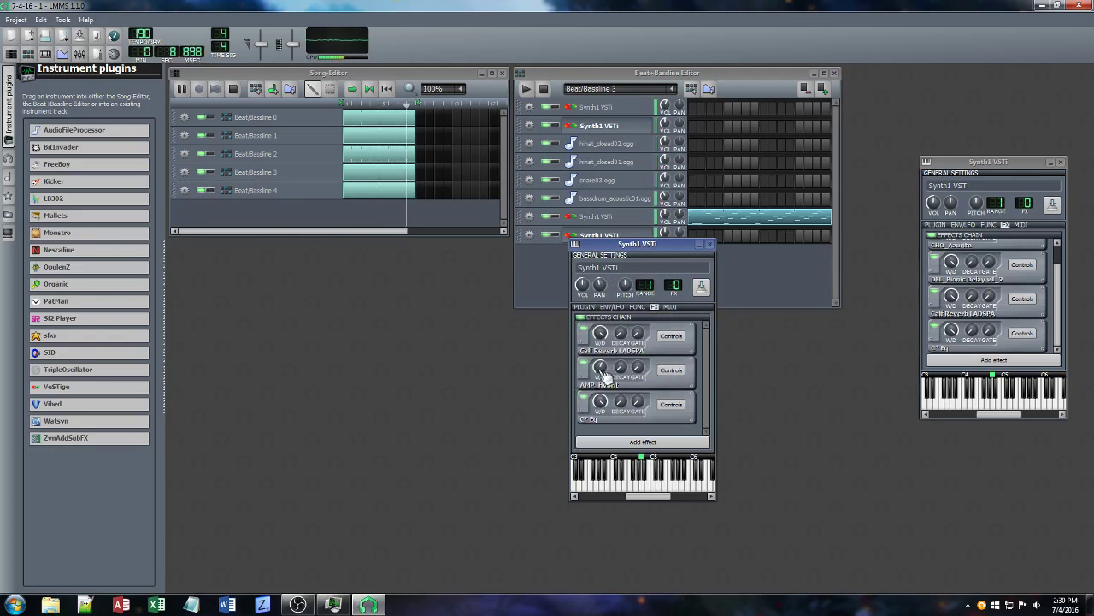
left_click_drag(600, 369, 600, 334)
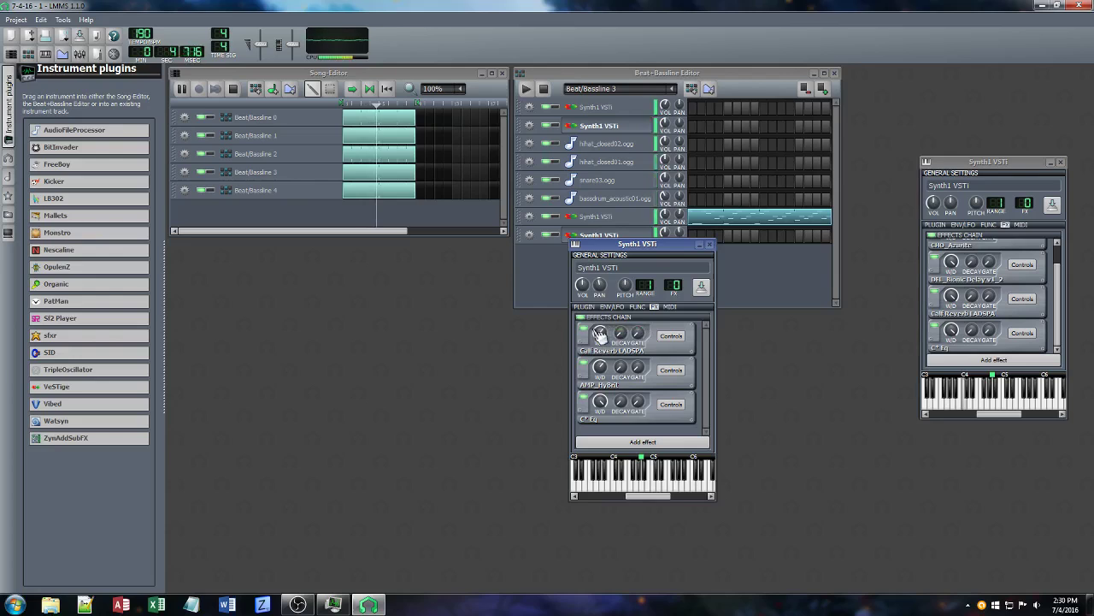
left_click_drag(583, 285, 583, 285)
left_click_drag(603, 363, 604, 364)
Adjust the 2 kHz to 16 kHz bands in the bottom Synth1 track's C* Eq and raise the AMP_HyBrit wet level
left_click(671, 403)
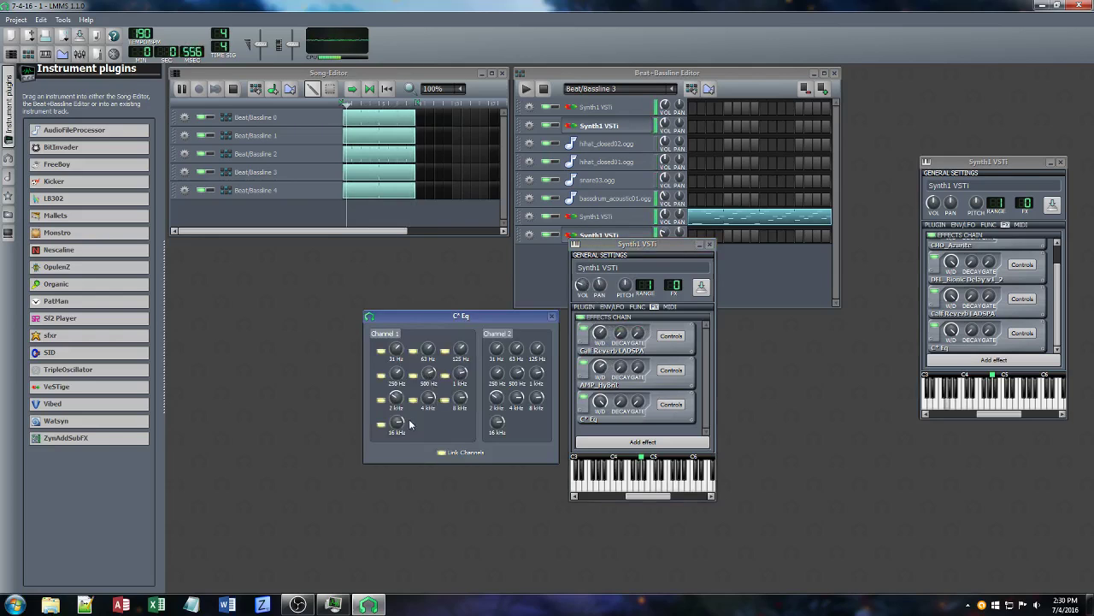
left_click_drag(397, 421, 397, 421)
left_click_drag(461, 397, 404, 397)
left_click_drag(600, 366, 600, 366)
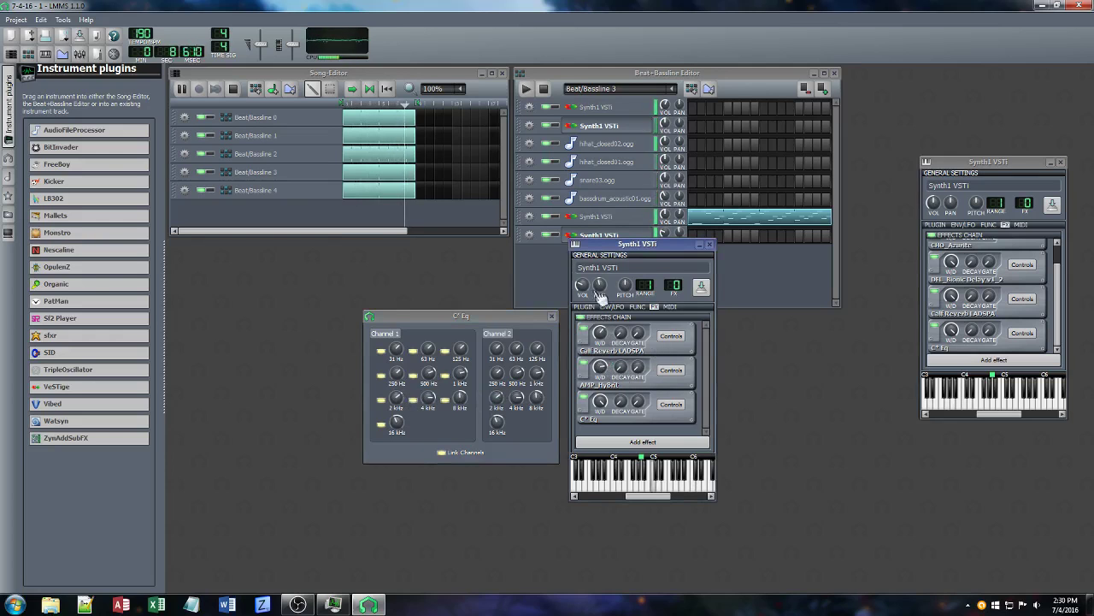
Show the bottom Synth1's synth interface and adjust its filter and sub-oscillator settings
left_click(585, 306)
left_click(641, 387)
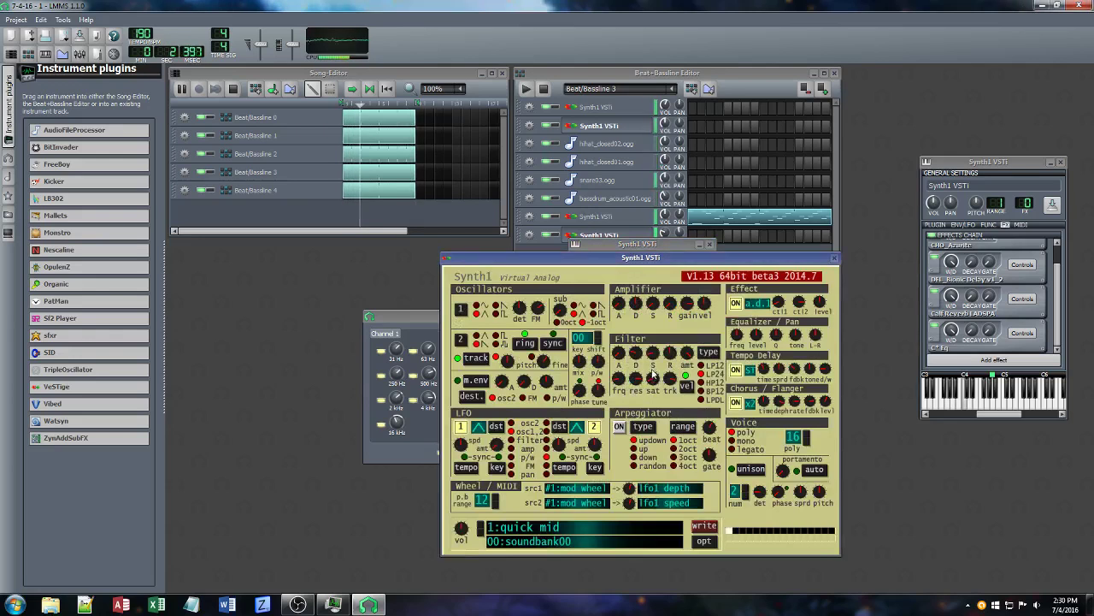
mouse_move(670, 378)
left_mouse_down()
mouse_move(667, 395)
mouse_move(667, 374)
left_mouse_up()
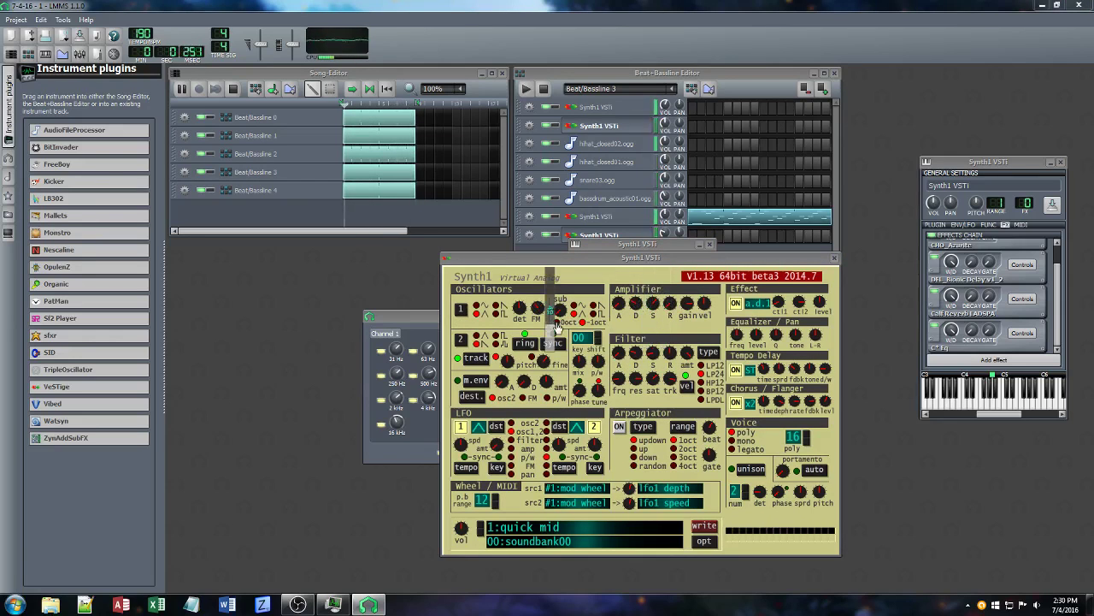
Switch to the Beat/Bassline 0 pattern and try its Synth1 track's volume at about 0.2%
left_click(676, 91)
left_click(590, 116)
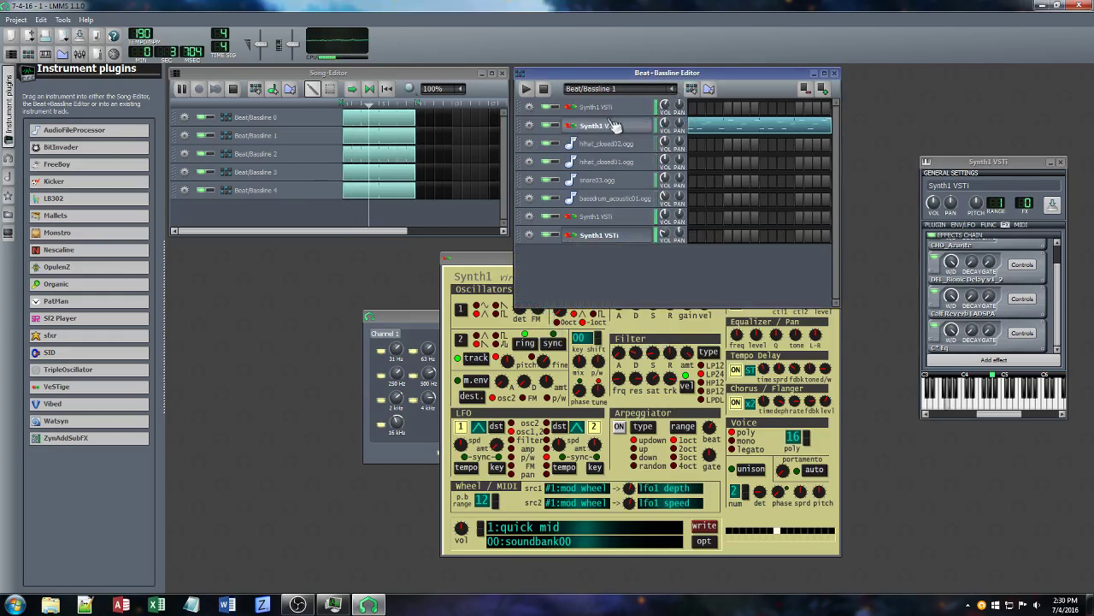
left_click(673, 89)
left_click(616, 102)
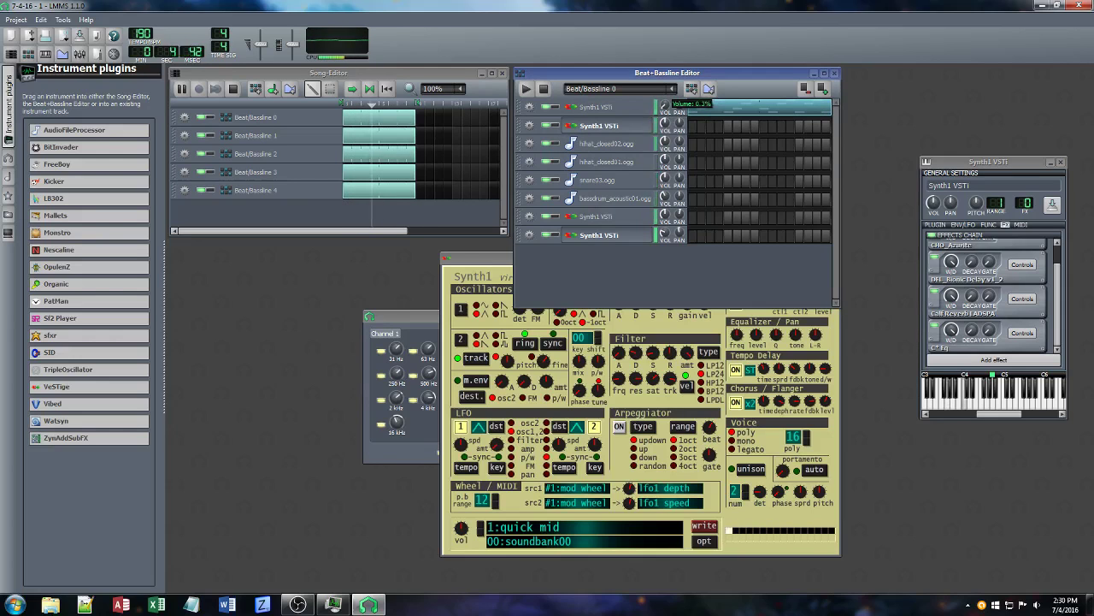
Move the synth interface aside, mute Beat/Bassline 0 in the song, and set its Synth1 volume to about 101%
left_click(496, 260)
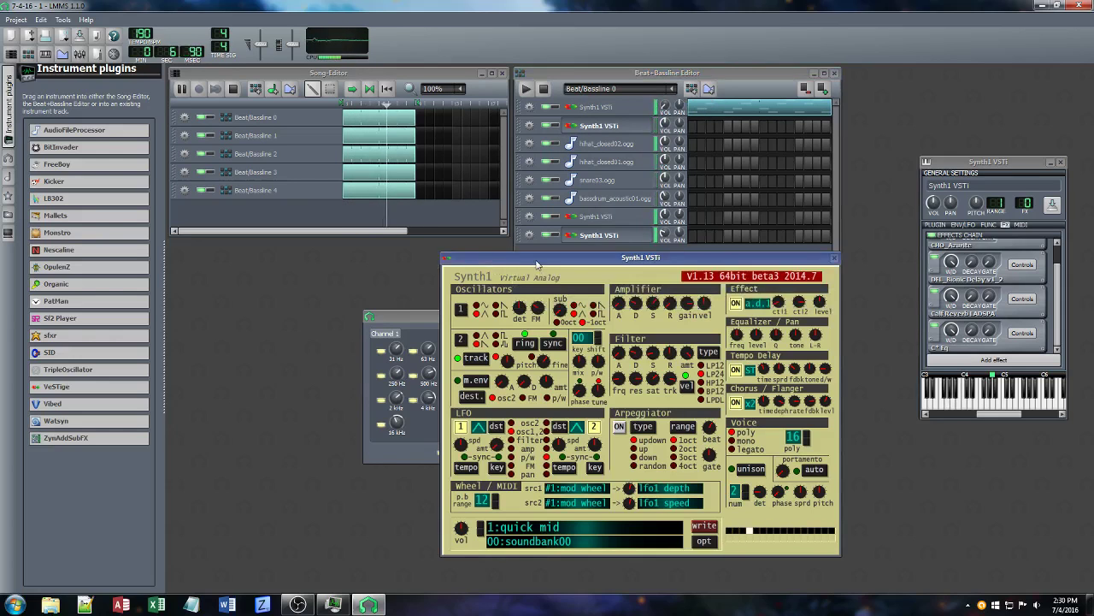
left_click_drag(496, 257, 220, 237)
left_click(202, 118)
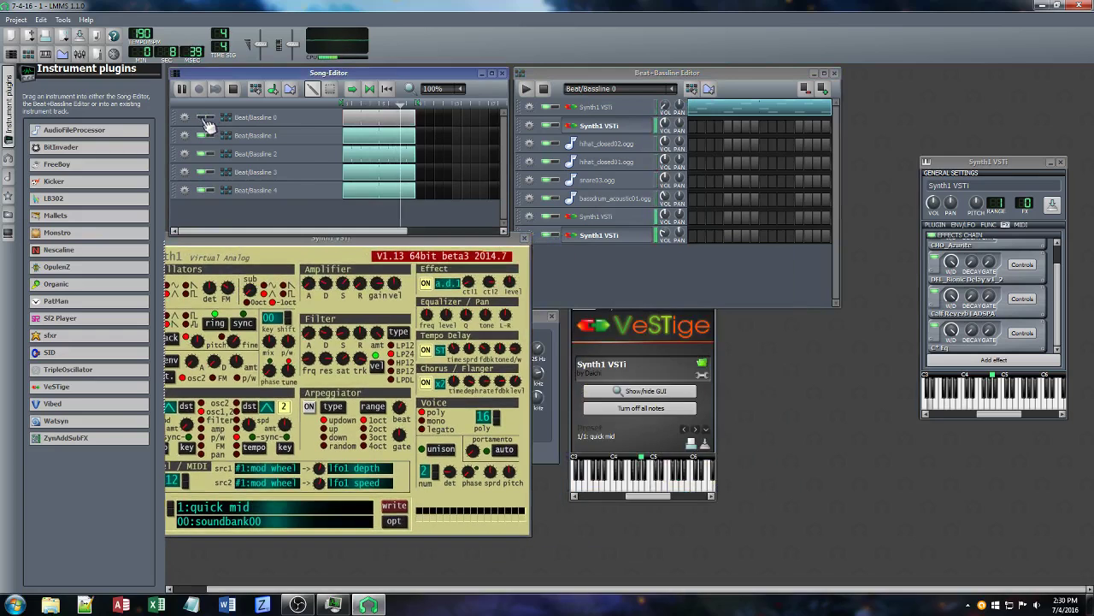
left_click(664, 105)
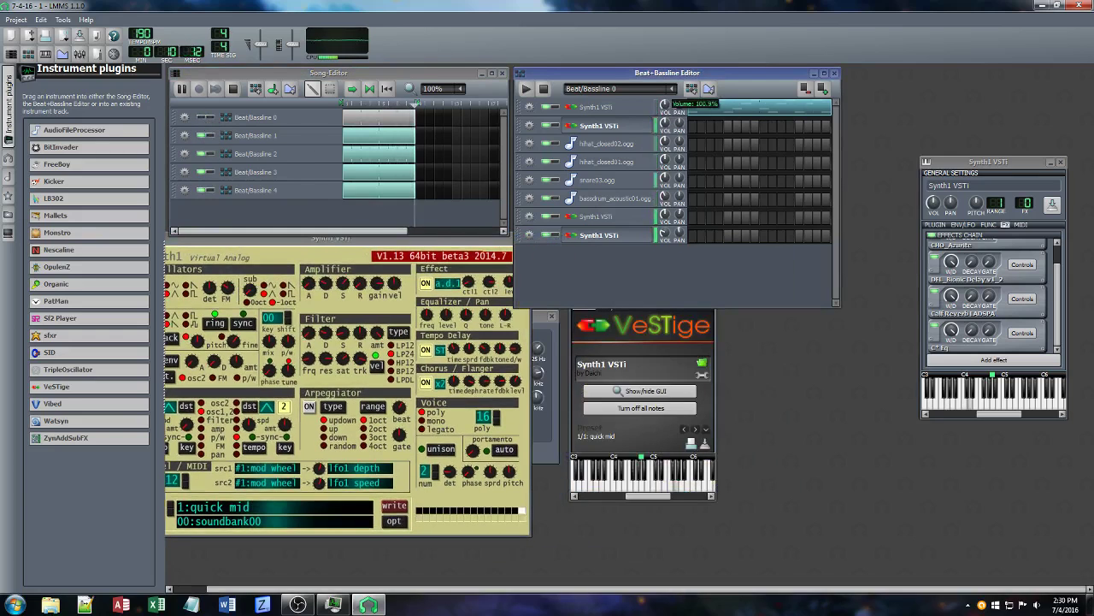
Try a lower volume on Beat/Bassline 1's Synth1, restore it, and mute Beat/Bassline 1 and 3 instead
left_click(254, 136)
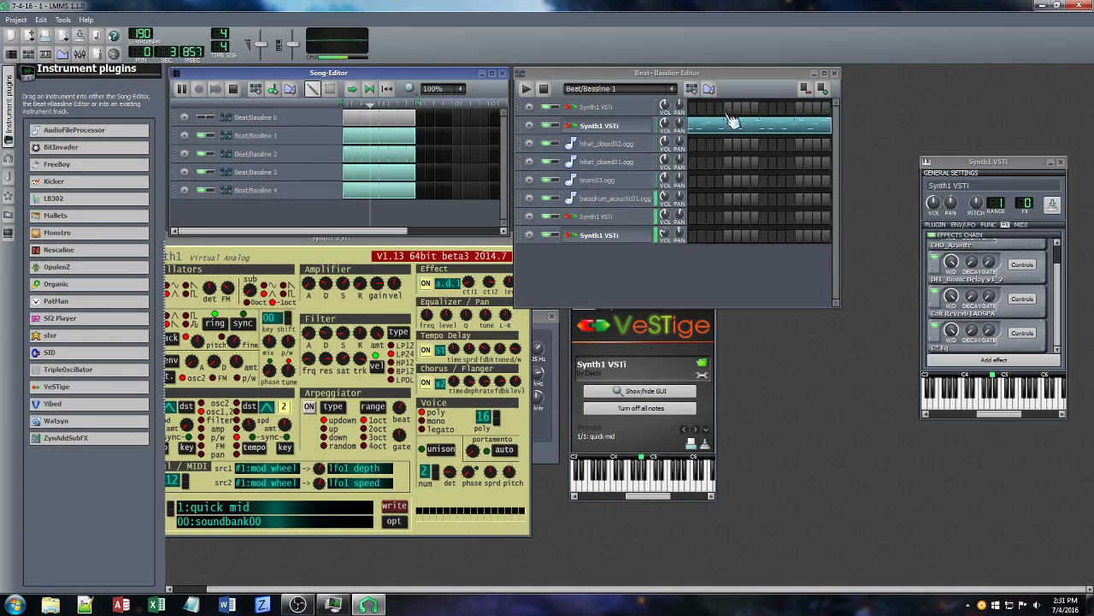
left_click(664, 123)
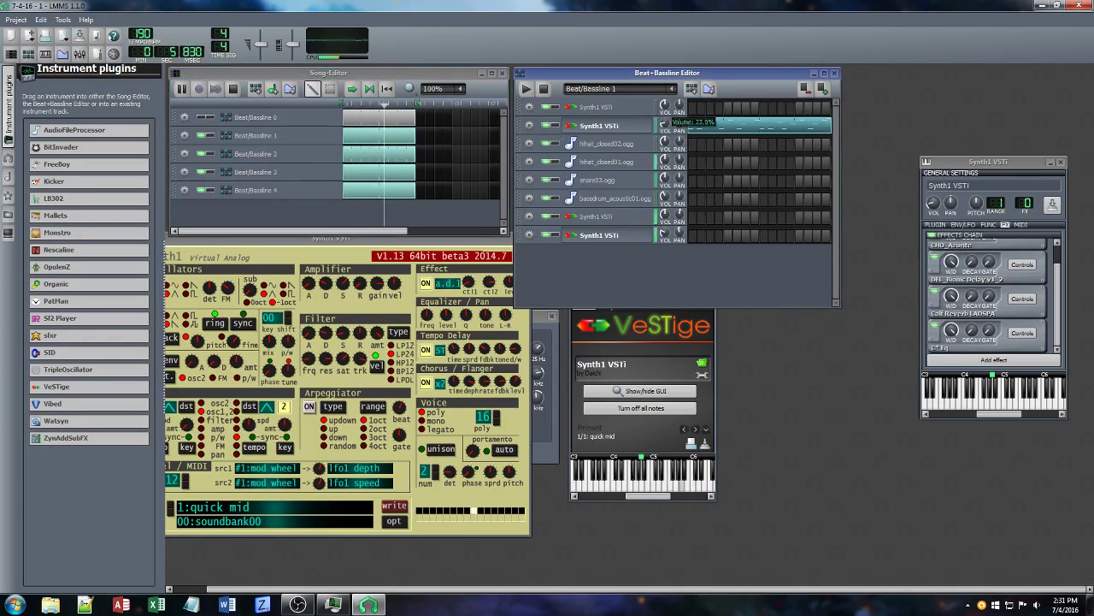
left_click(205, 135)
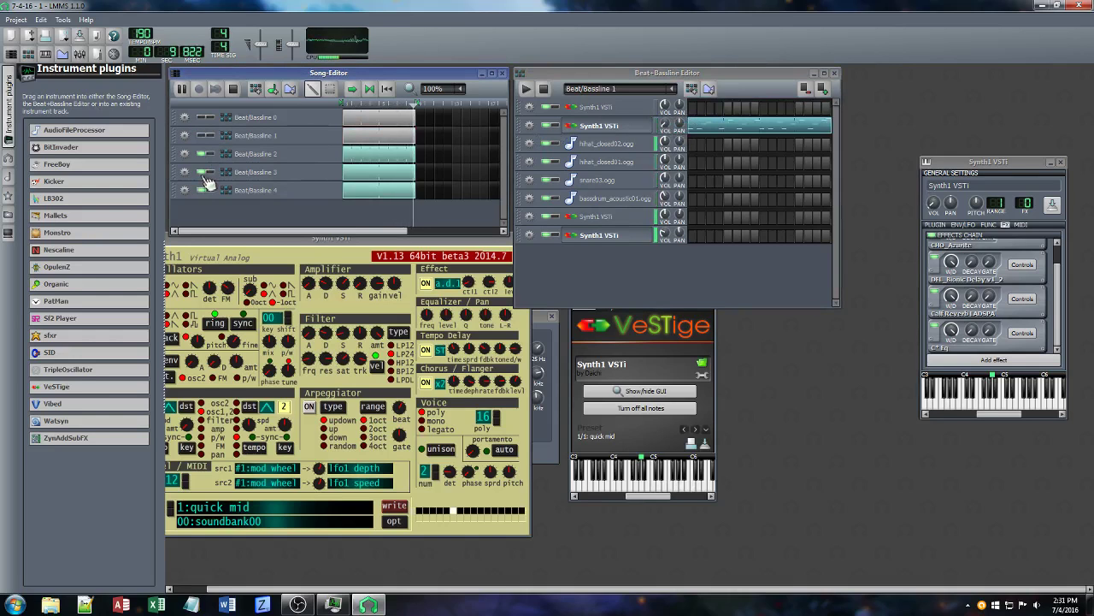
left_click(205, 172)
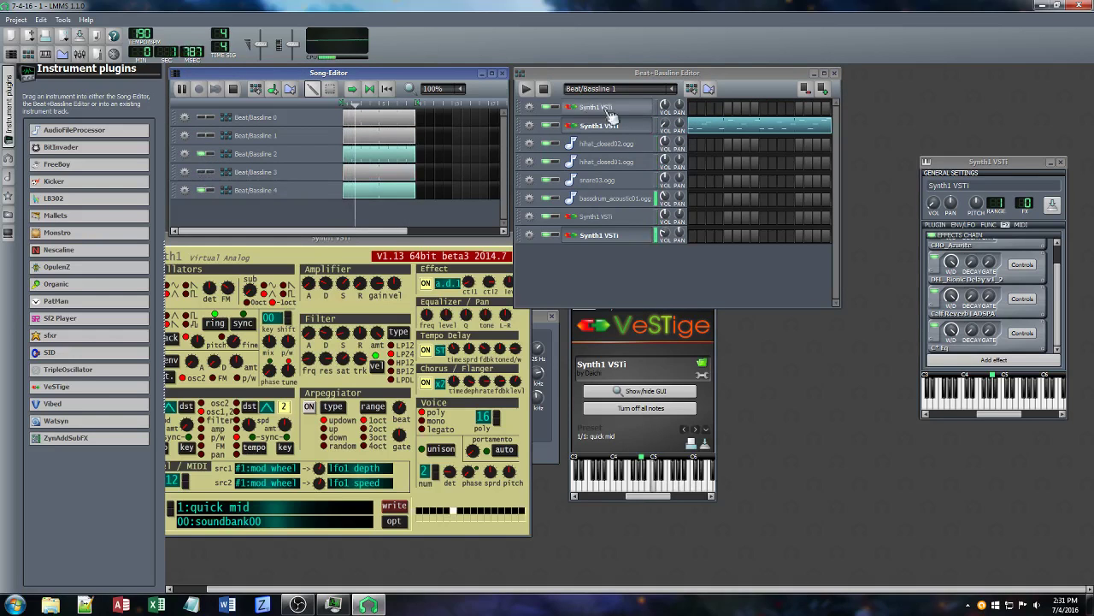
left_click(665, 124)
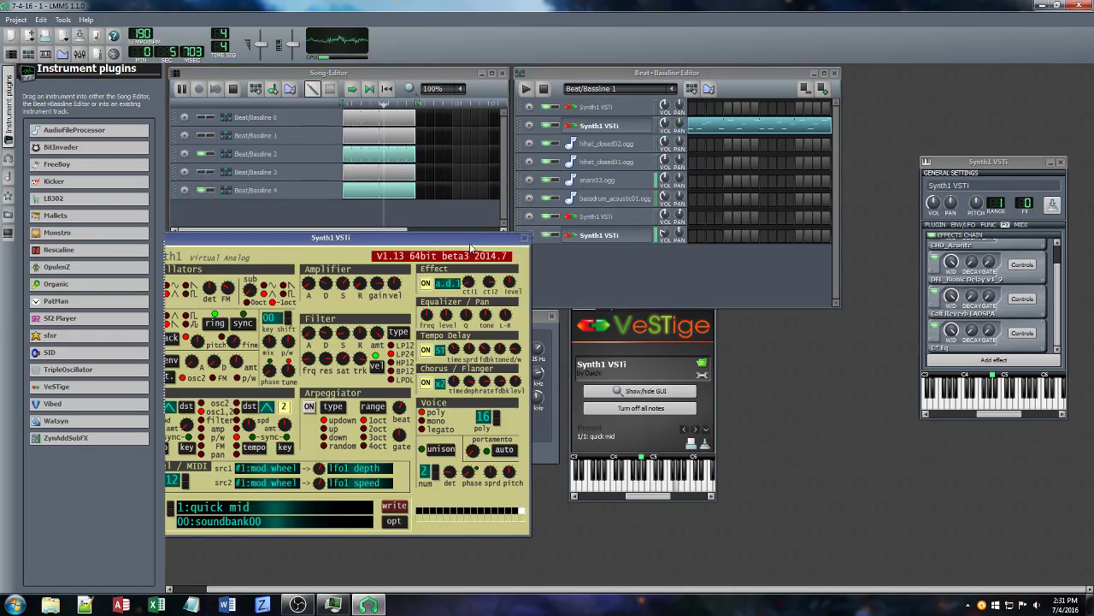
Close the synth interface, switch to the Beat/Bassline 4 pattern, and readjust the upper bands of its Synth1's C* Eq
left_click(526, 238)
left_click(262, 190)
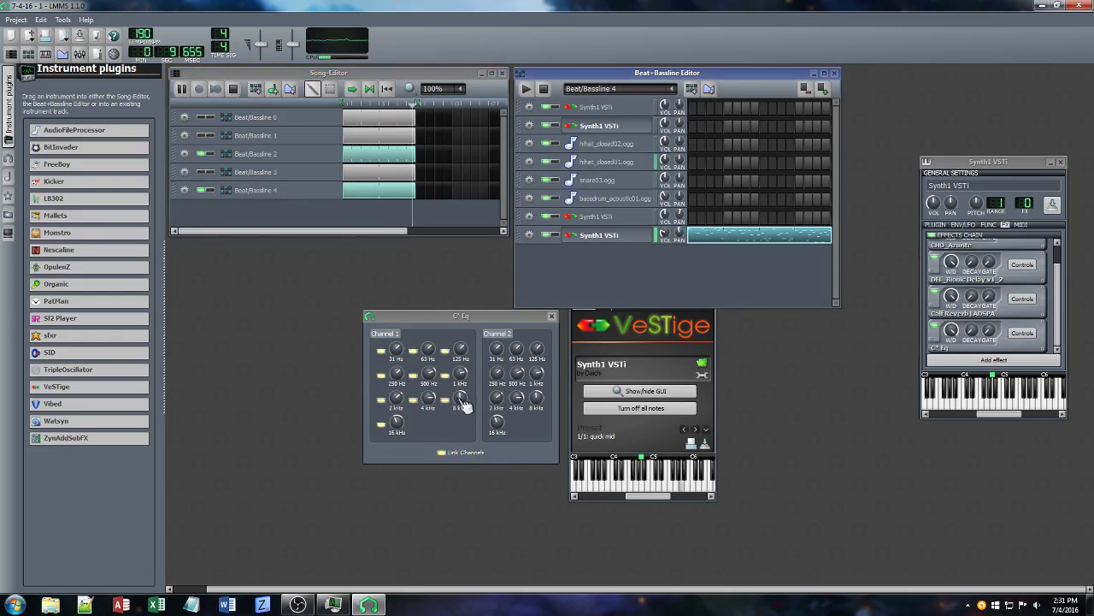
left_click(460, 397)
left_click_drag(398, 423, 398, 390)
Readjust the wet levels of AMP_HyBrit, Calf Reverb and C* Eq in the bottom Synth1 track's effects chain
left_click(713, 328)
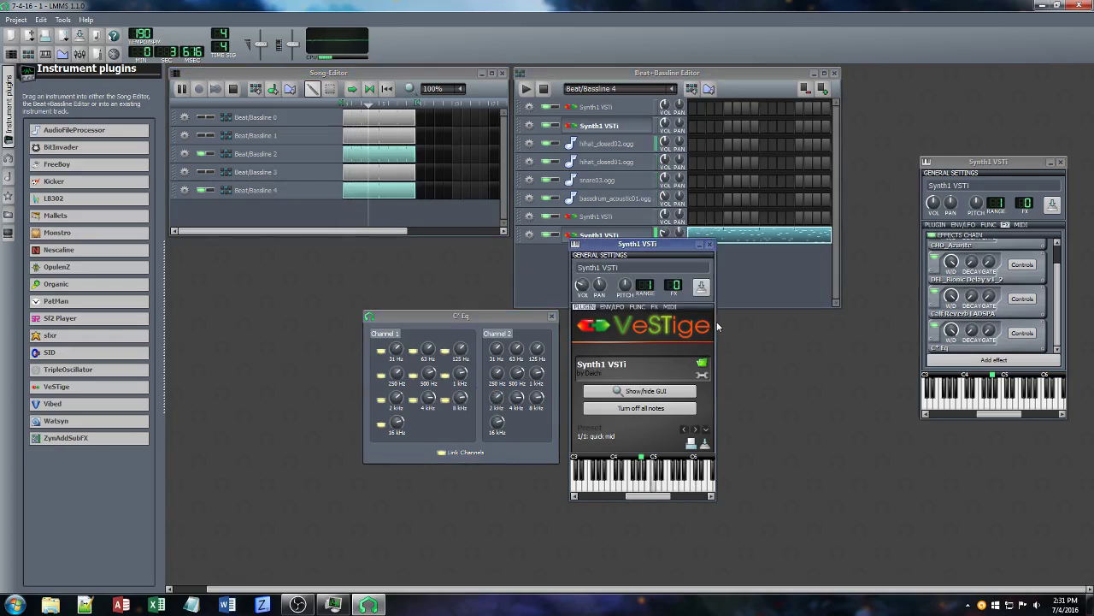
left_click(654, 307)
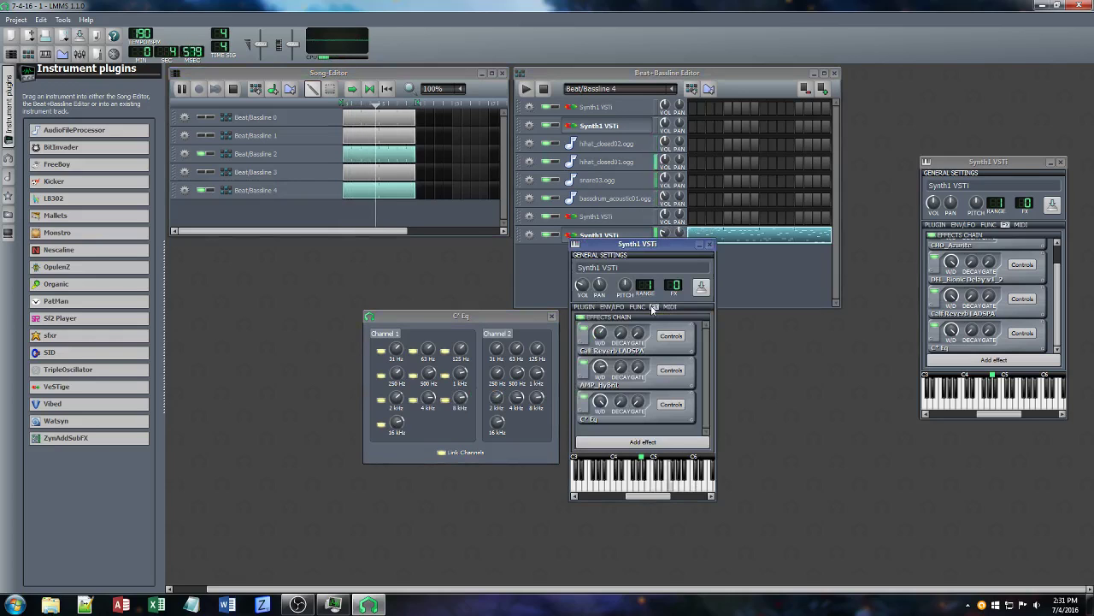
left_click(600, 368)
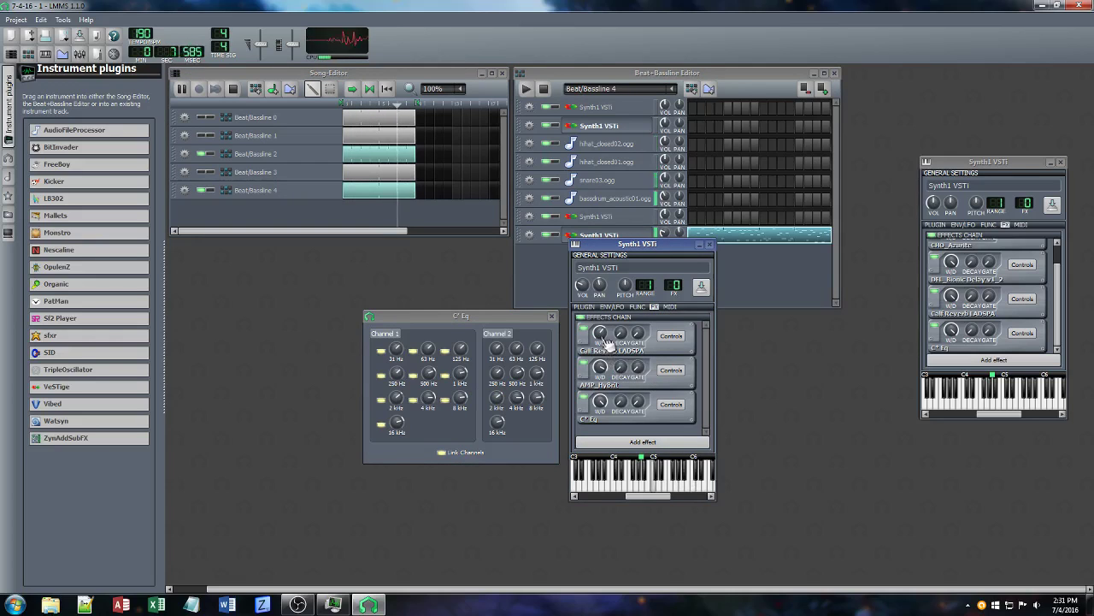
mouse_move(600, 333)
left_mouse_down()
mouse_move(601, 351)
mouse_move(604, 341)
left_mouse_up()
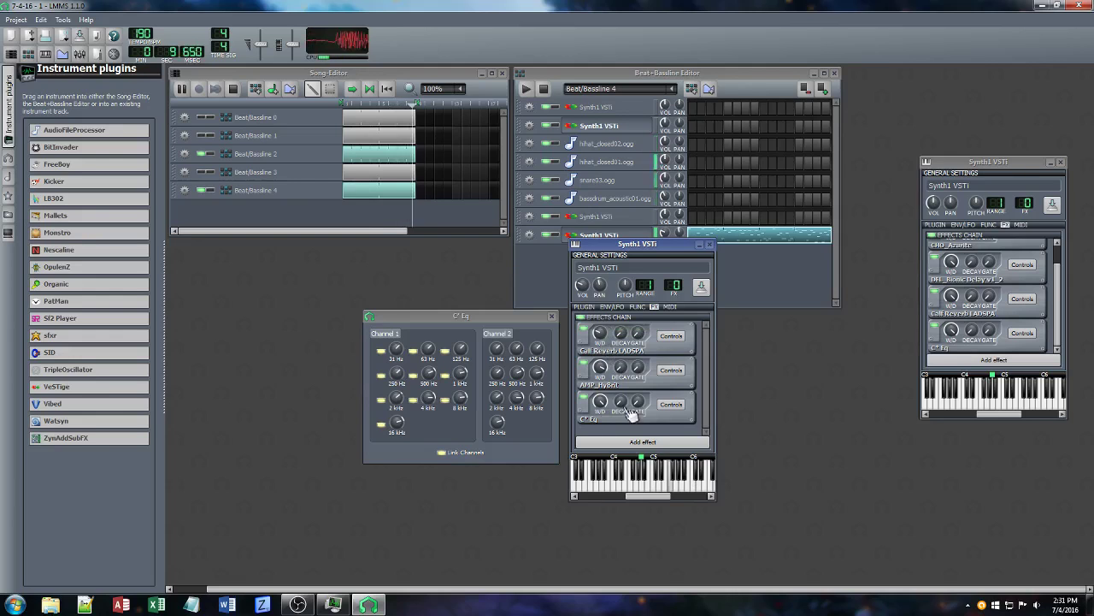
mouse_move(601, 402)
left_mouse_down()
mouse_move(601, 433)
mouse_move(600, 394)
left_mouse_up()
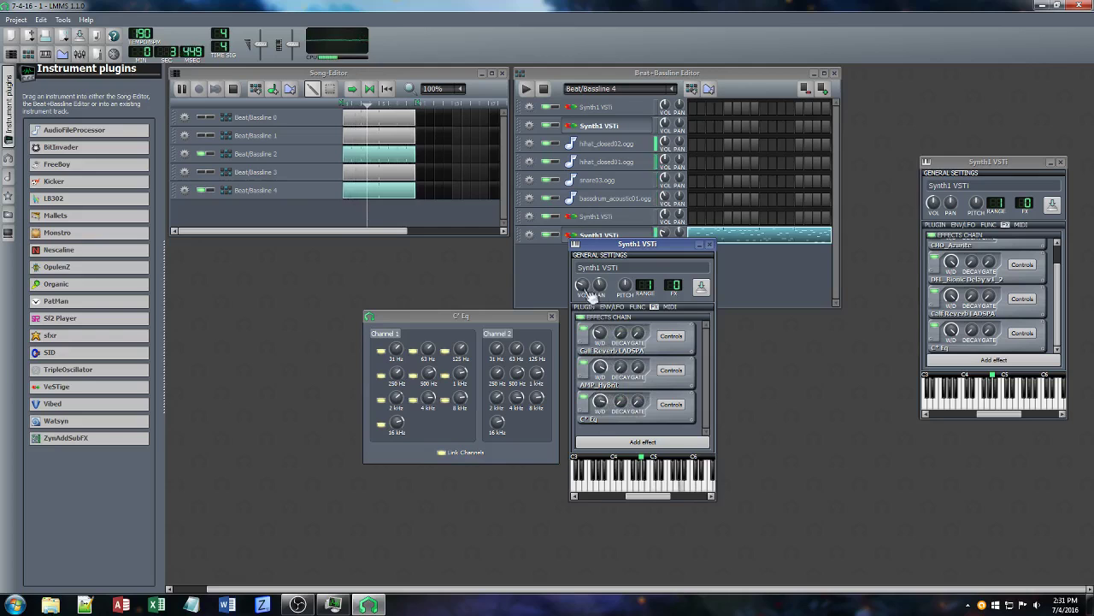
Show the synth interface of Beat/Bassline 4's bottom Synth1 track and move it fully into view
left_click(584, 307)
left_click(630, 392)
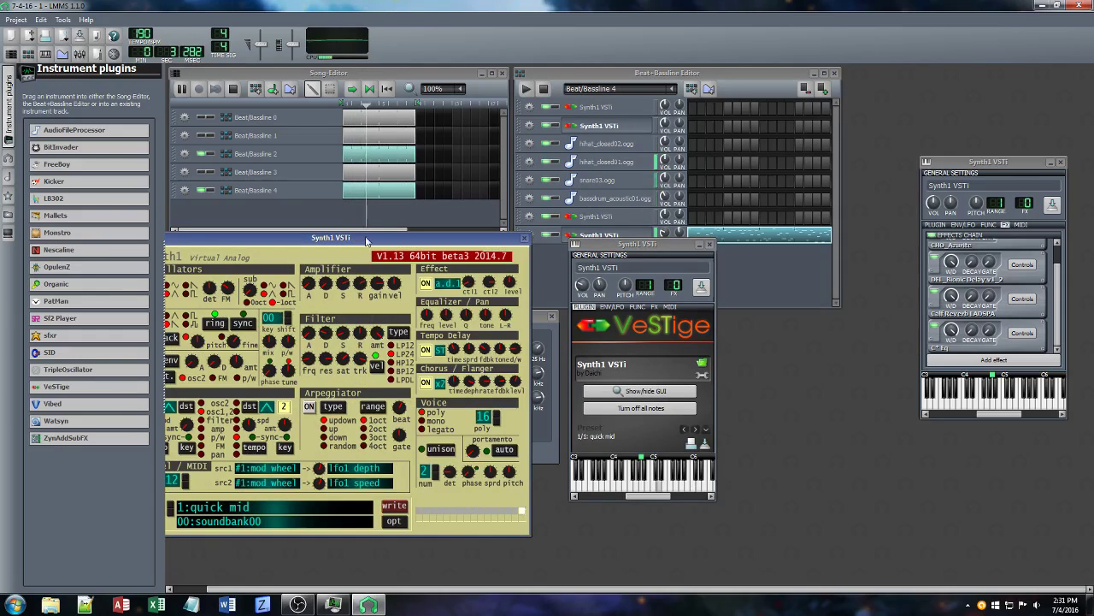
left_click_drag(364, 238, 450, 253)
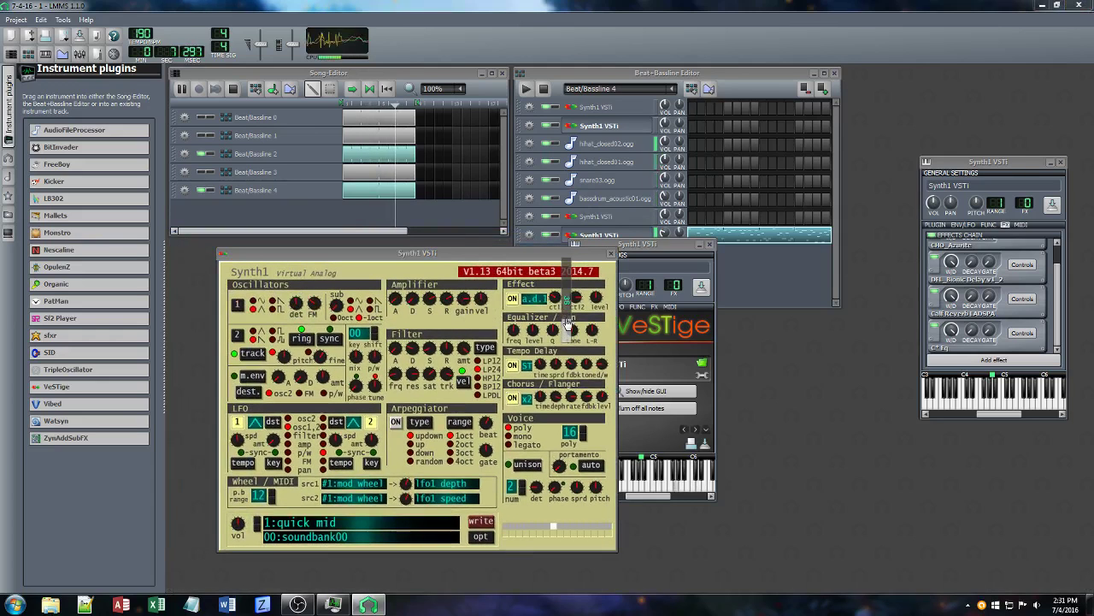
left_click(662, 232)
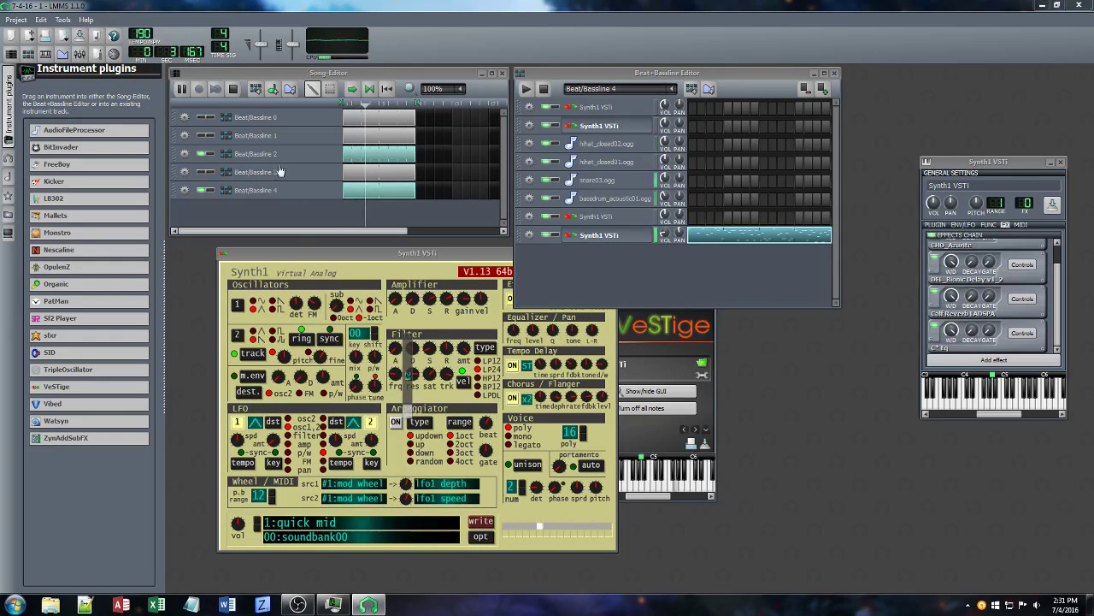
Mute Beat/Bassline 2 in the song and readjust the filter tracking in the Synth1 interface
left_click(205, 153)
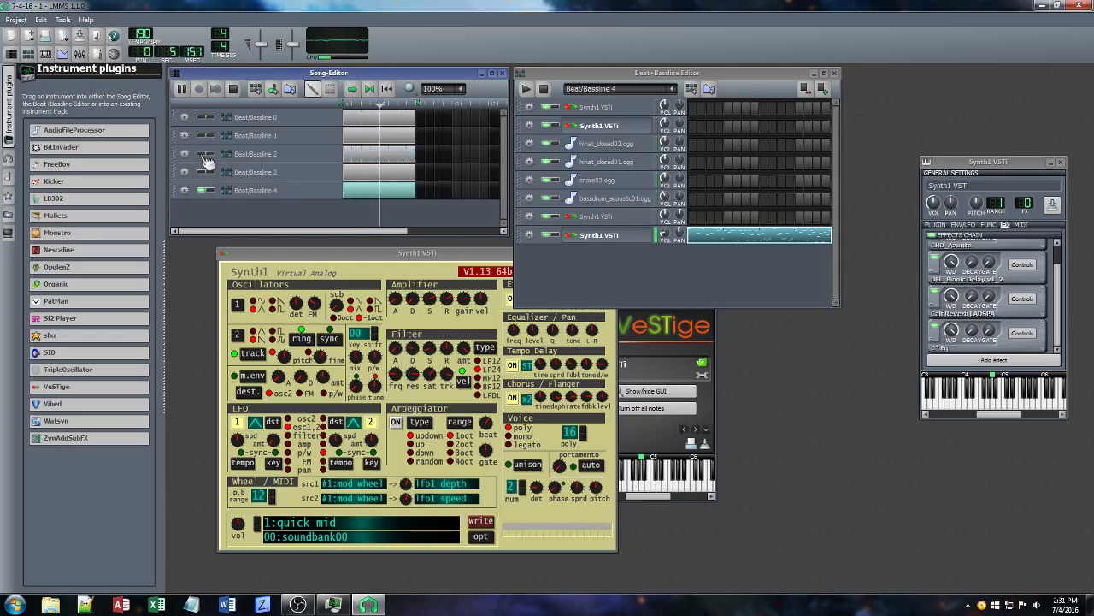
left_click_drag(467, 259, 436, 262)
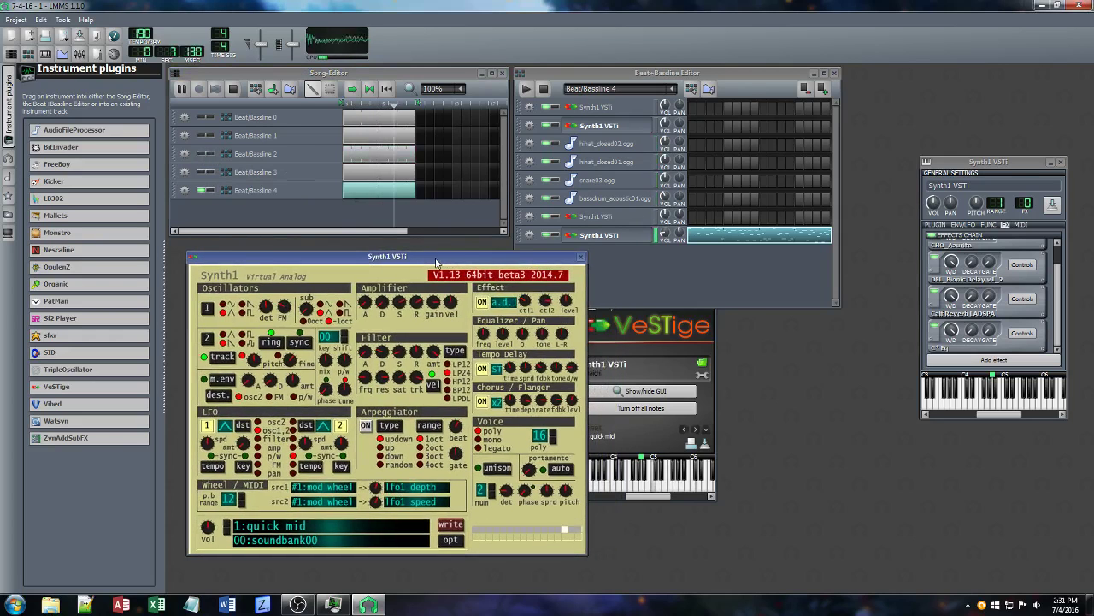
mouse_move(415, 376)
left_mouse_down()
mouse_move(418, 385)
mouse_move(430, 359)
mouse_move(425, 416)
mouse_move(416, 384)
left_mouse_up()
Save the project and add the VST effect DEL_Bionic Delay v1_2 to the bottom Synth1 track's effects chain
left_click(714, 334)
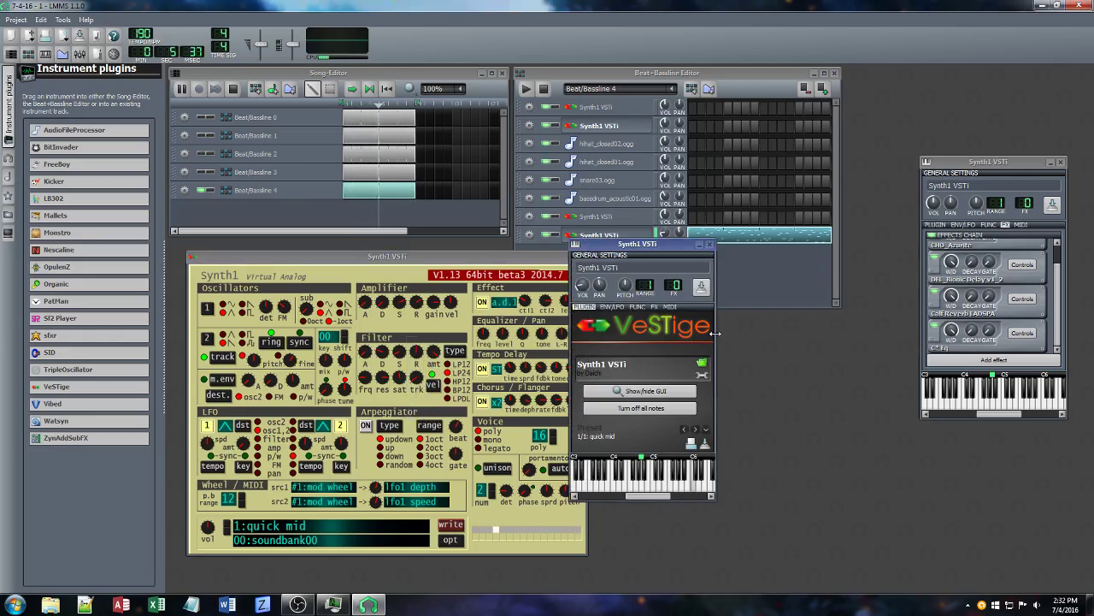
left_click(654, 306)
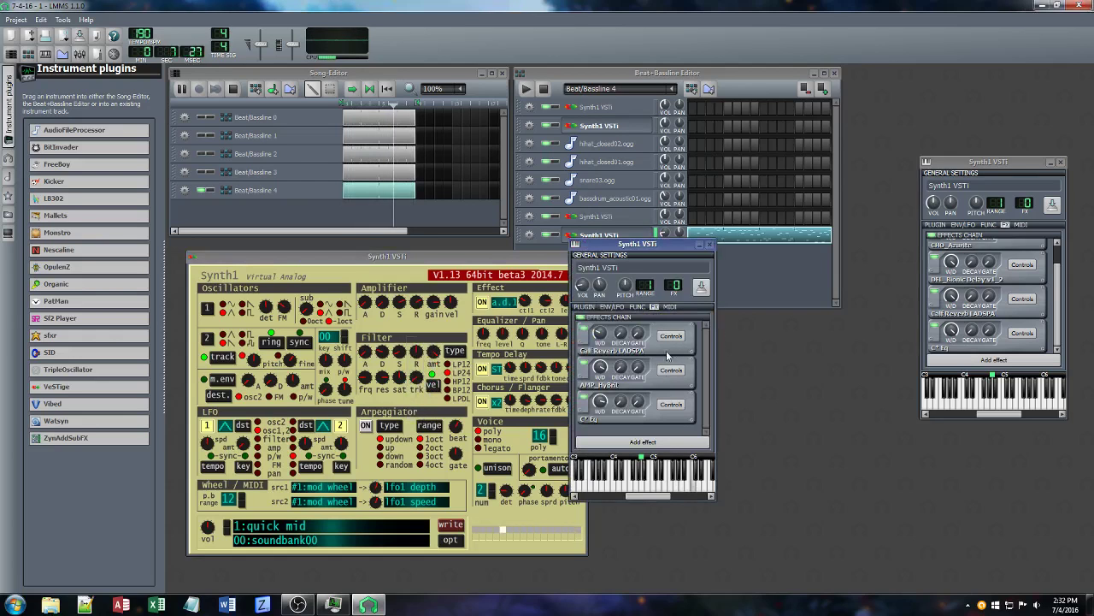
left_click(643, 442)
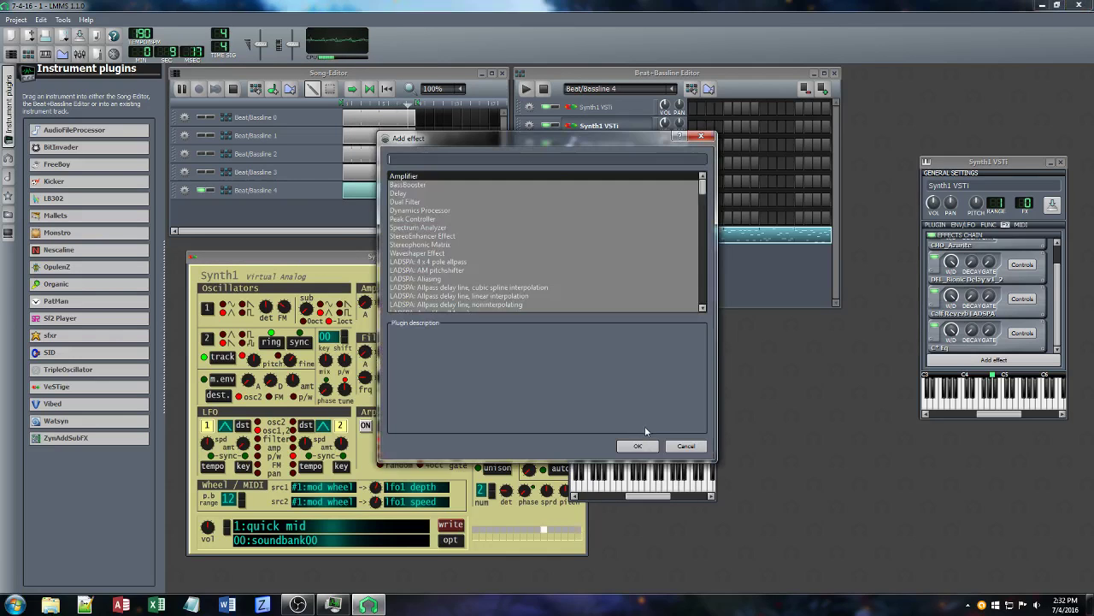
type("del")
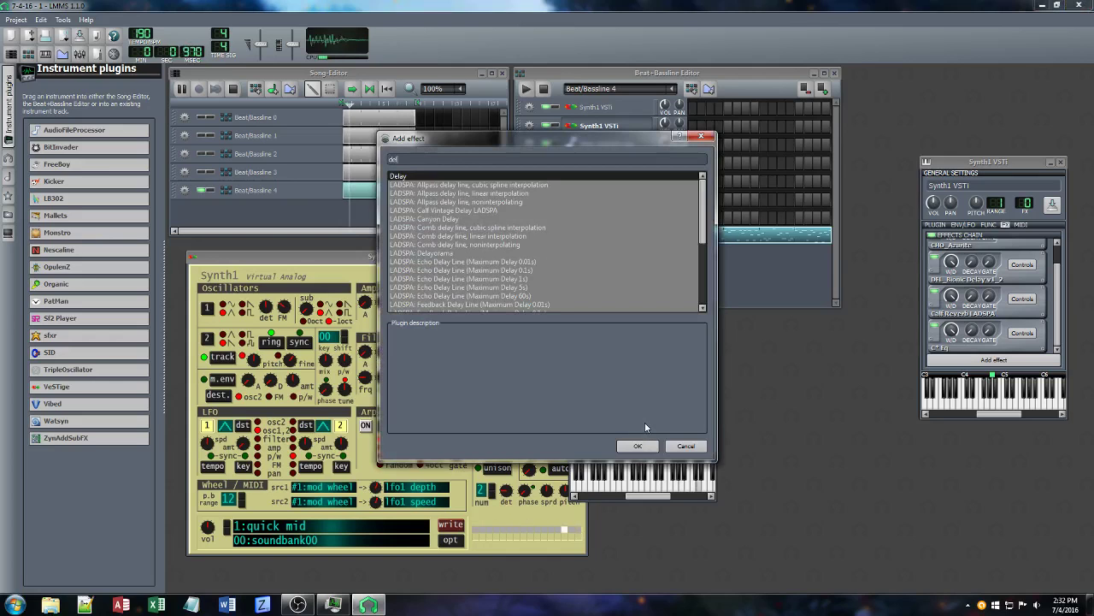
left_click(686, 446)
key("ctrl+s")
left_click(669, 448)
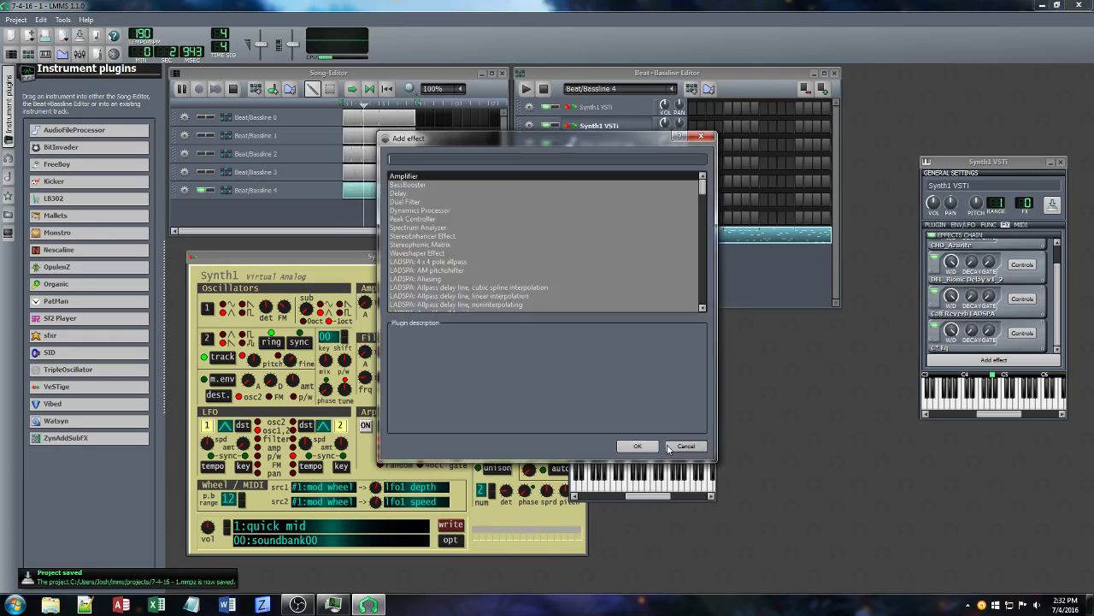
type("del")
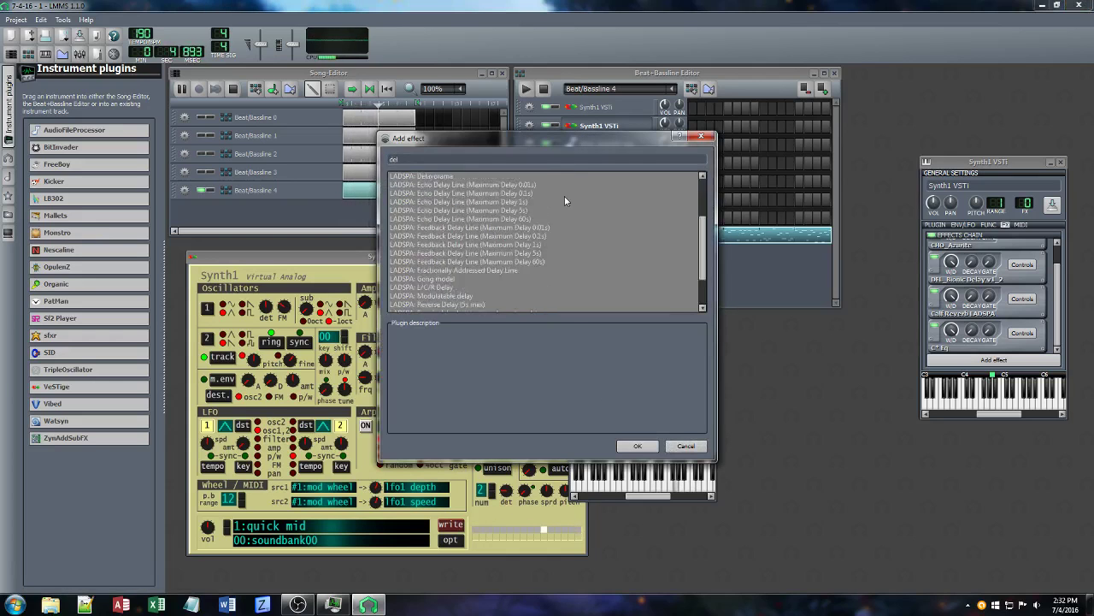
scroll(513, 248, "down", 5)
left_click(453, 296)
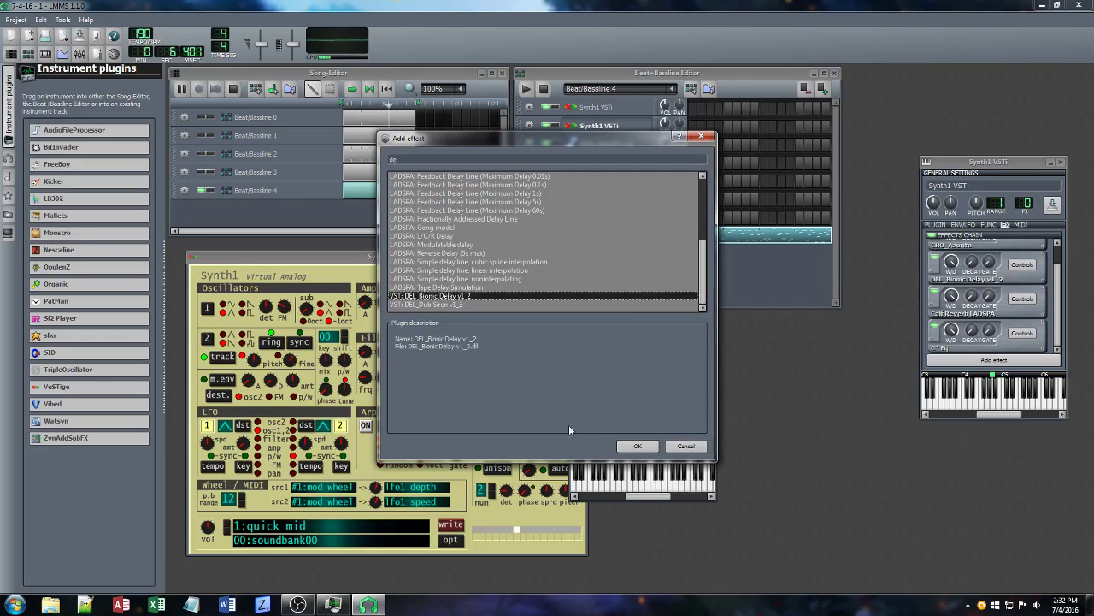
left_click(639, 445)
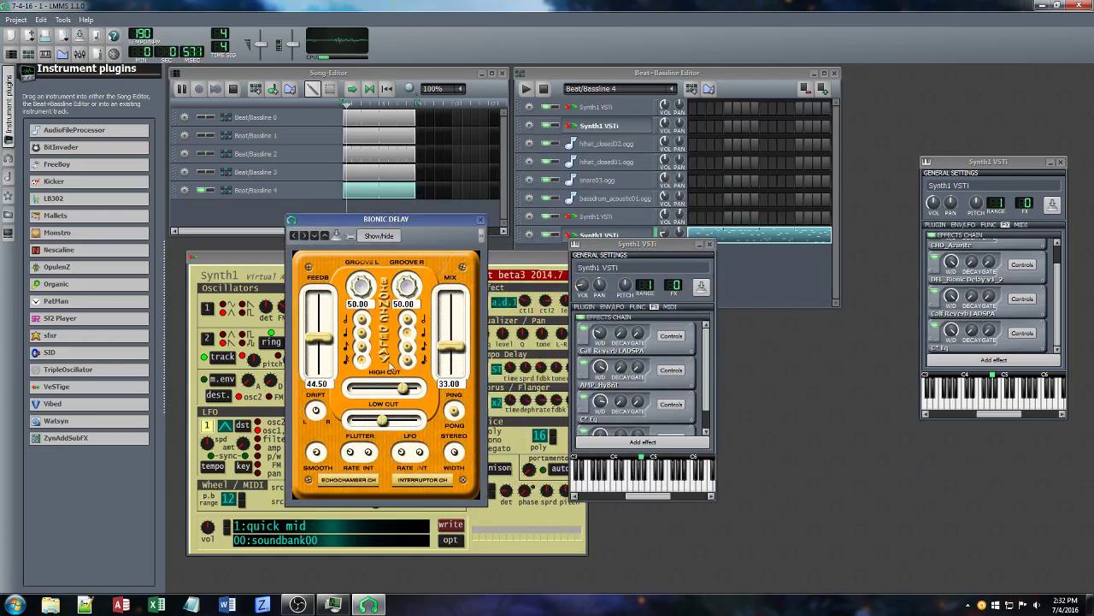
Set the Bionic Delay's mix to 61.00 and raise its high cut
left_click_drag(445, 352, 457, 326)
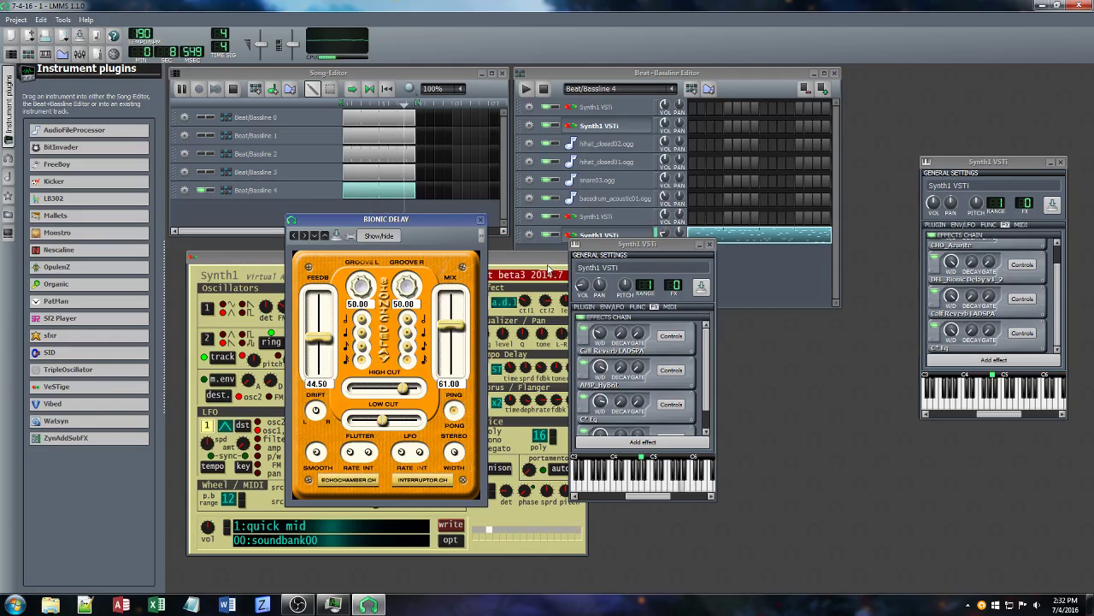
left_click(549, 268)
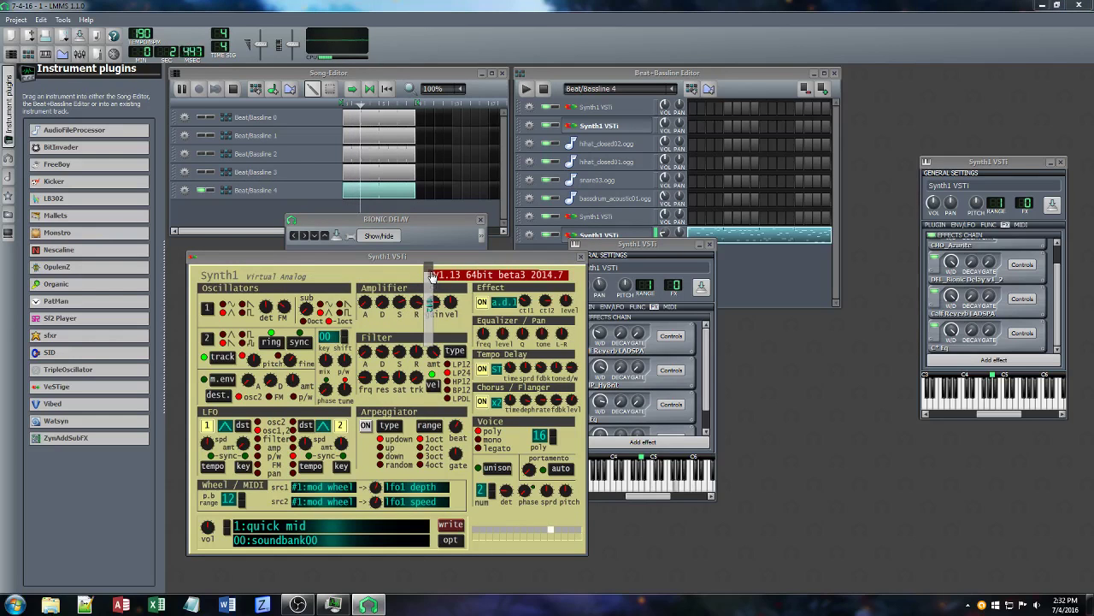
left_click(410, 220)
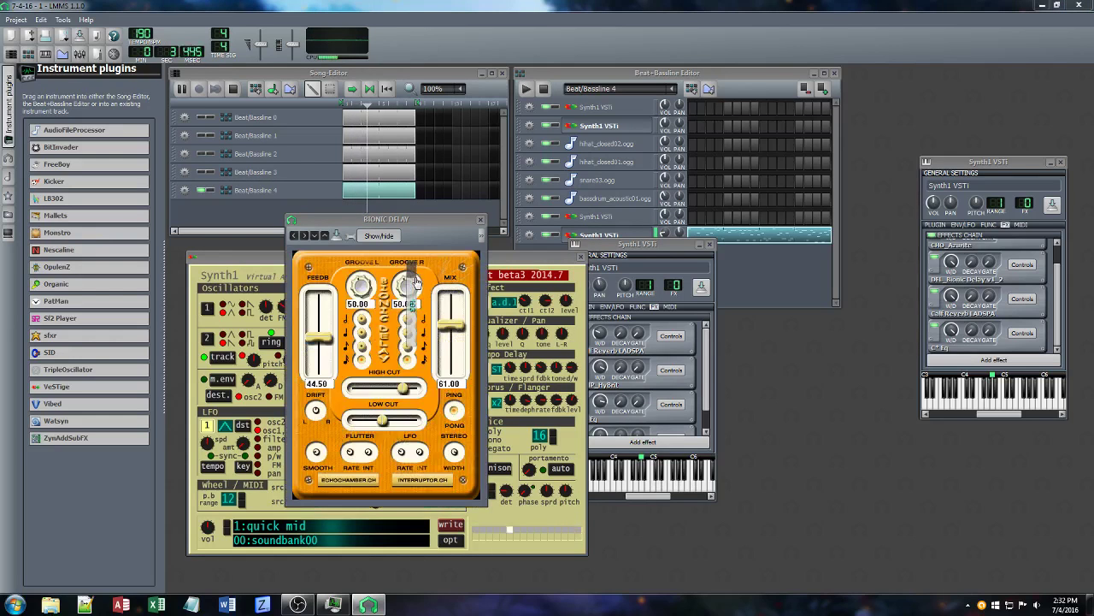
left_click(454, 412)
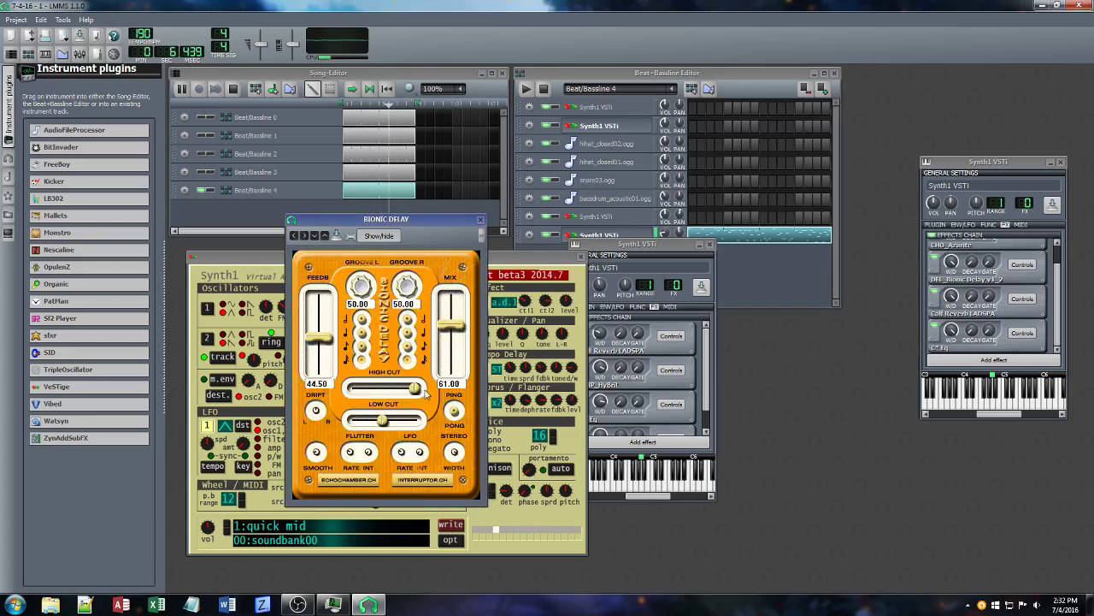
Readjust the filter tracking, effect controls and oscillator FM amount in the Synth1 interface
left_click(506, 258)
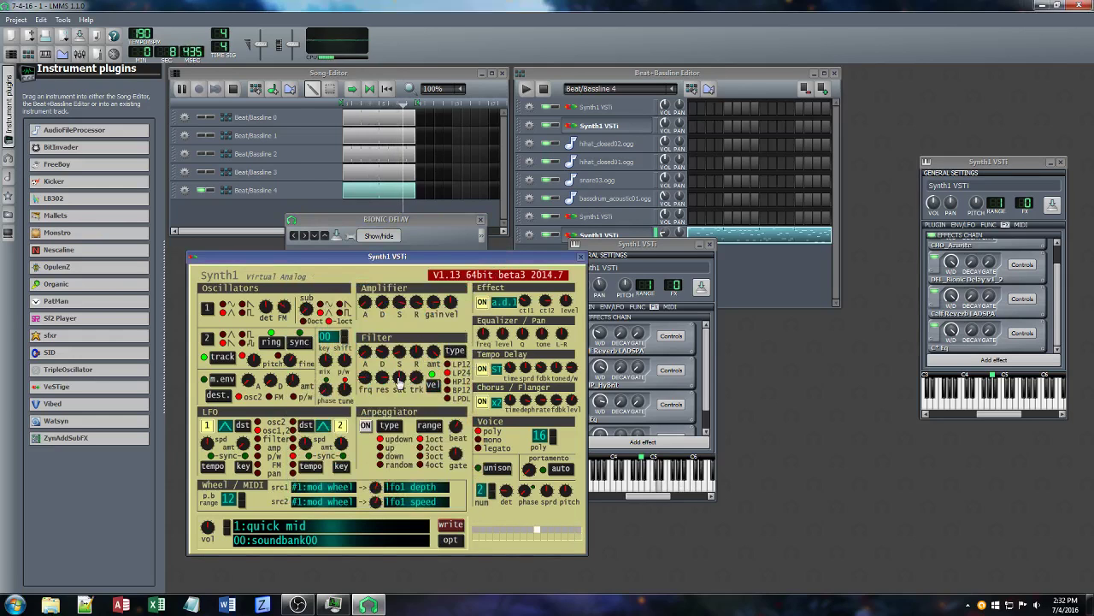
left_click_drag(416, 377, 414, 414)
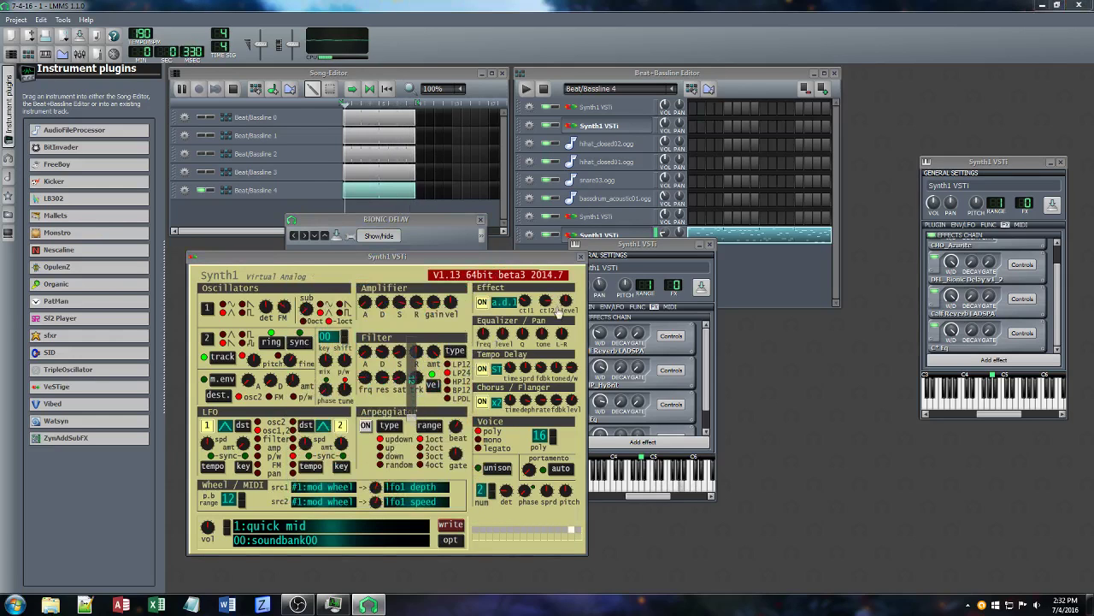
left_click_drag(560, 304, 540, 338)
left_click(273, 264)
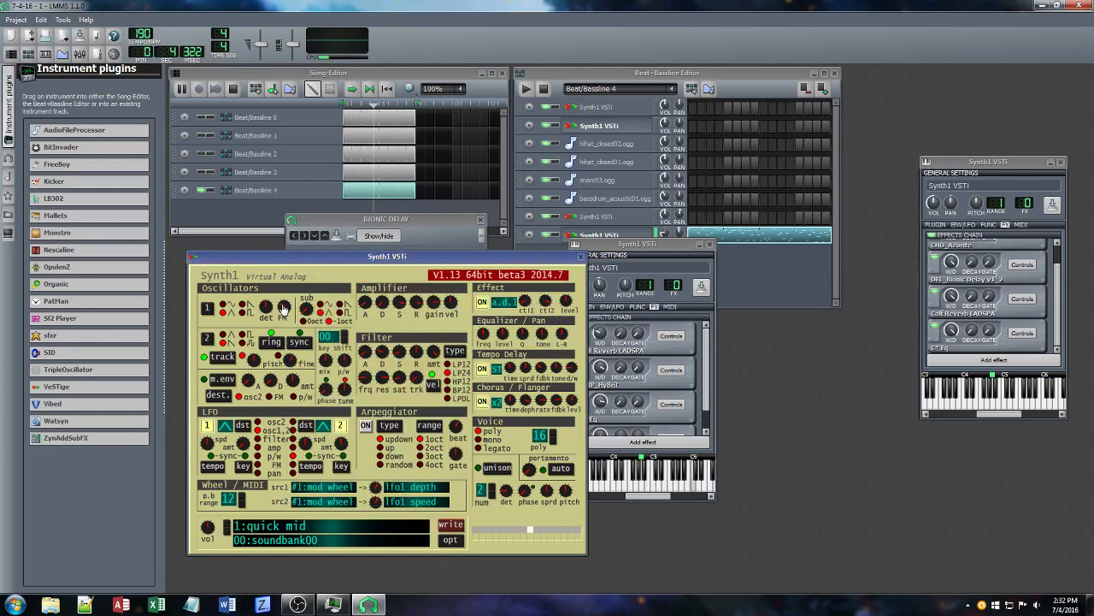
left_click_drag(284, 306, 303, 289)
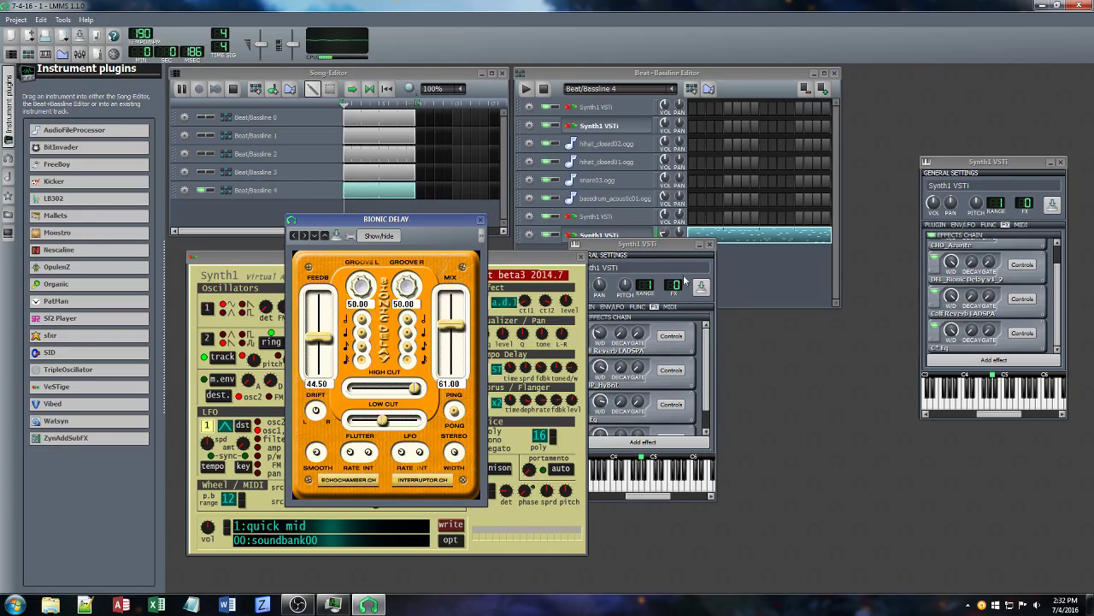
Raise the Calf Reverb wet level to about -0.03 and readjust the wet levels of AMP_HyBrit and C* Eq
left_click(663, 251)
left_click(599, 333)
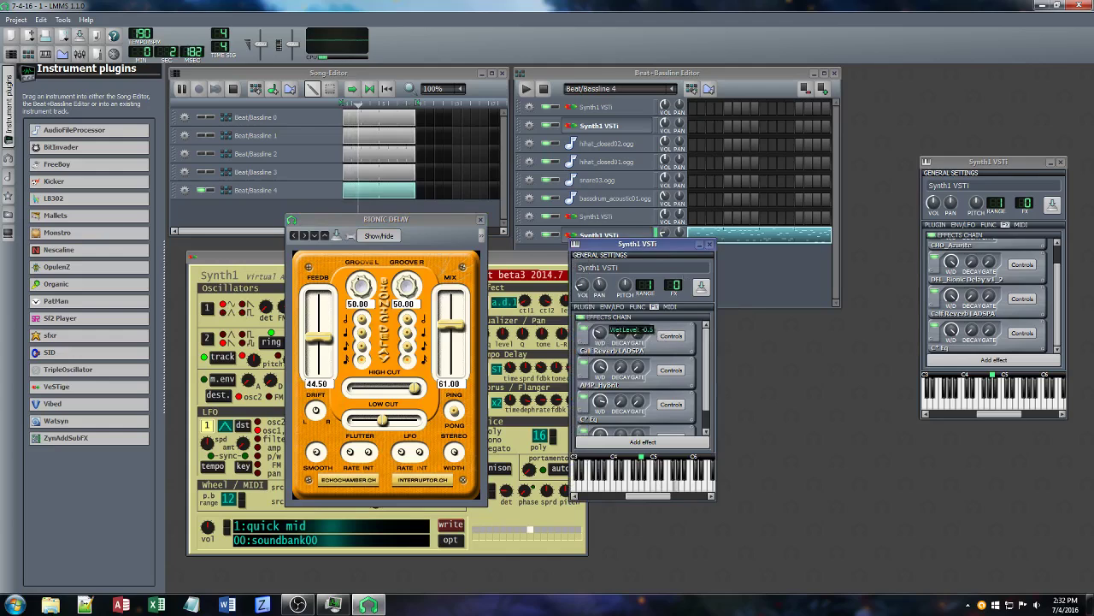
left_click_drag(600, 333, 600, 321)
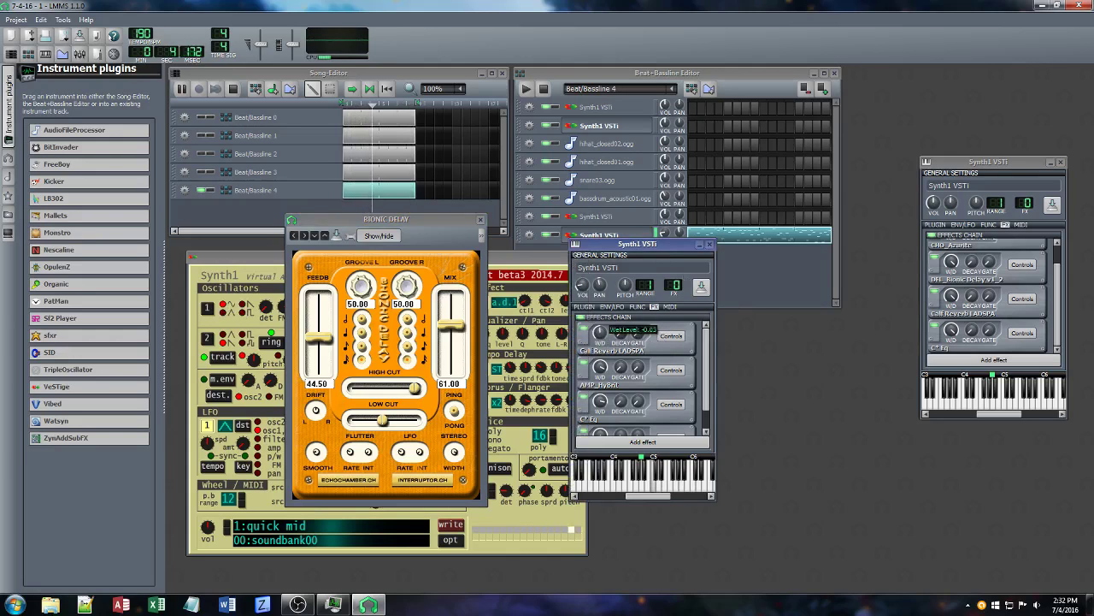
left_click(601, 367)
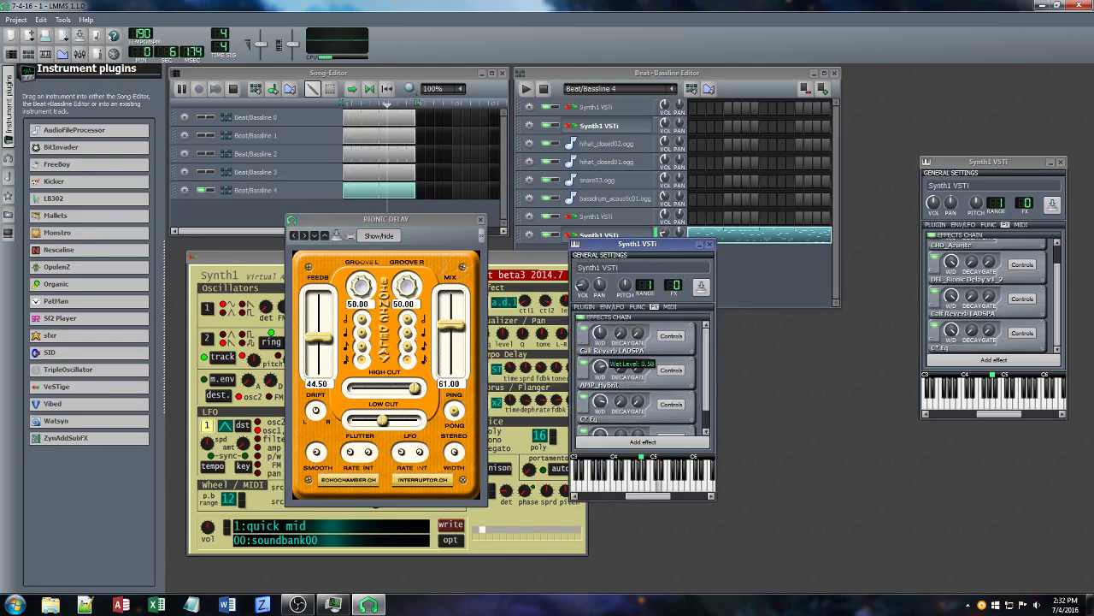
left_click_drag(600, 362, 600, 405)
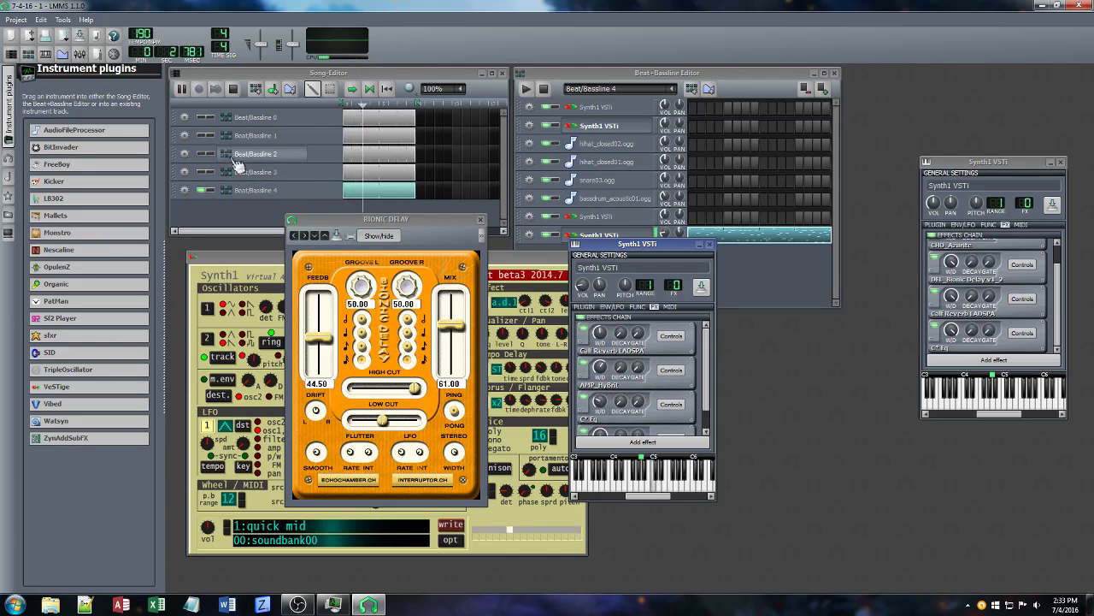
Readjust the volume of Beat/Bassline 4's bottom Synth1 track and stop the song playback
left_click(664, 233)
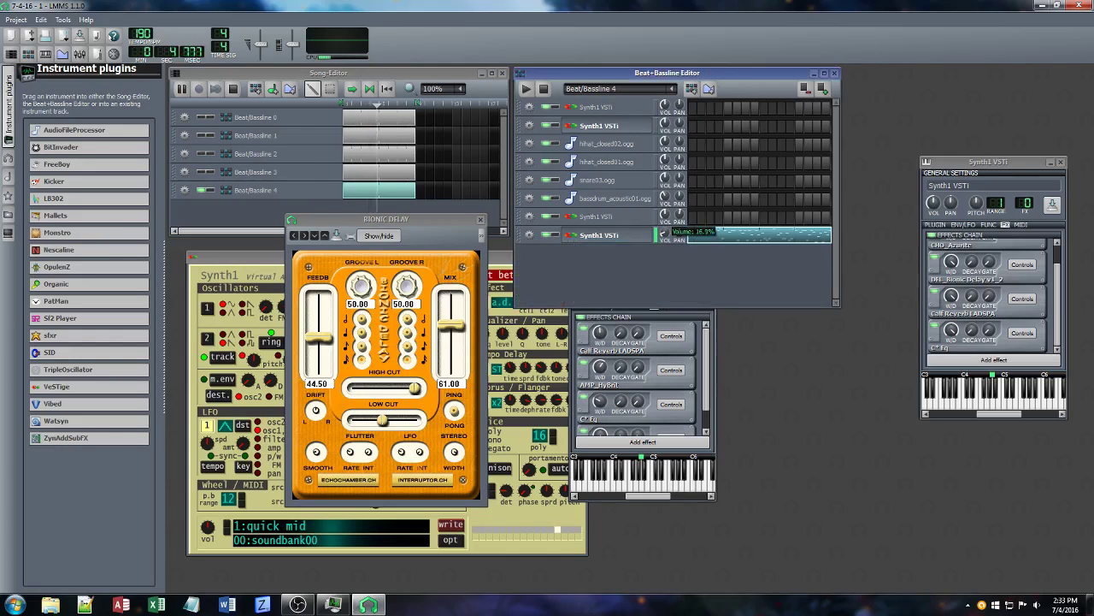
left_click_drag(664, 232, 665, 233)
left_click(233, 90)
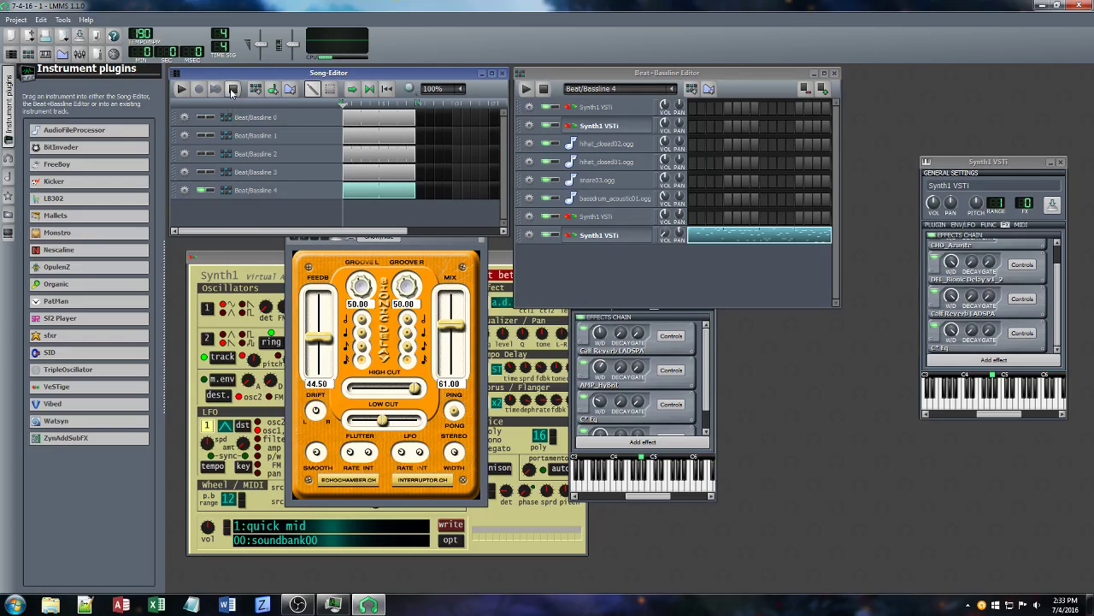
Save the project and switch to OBS
key("ctrl+s")
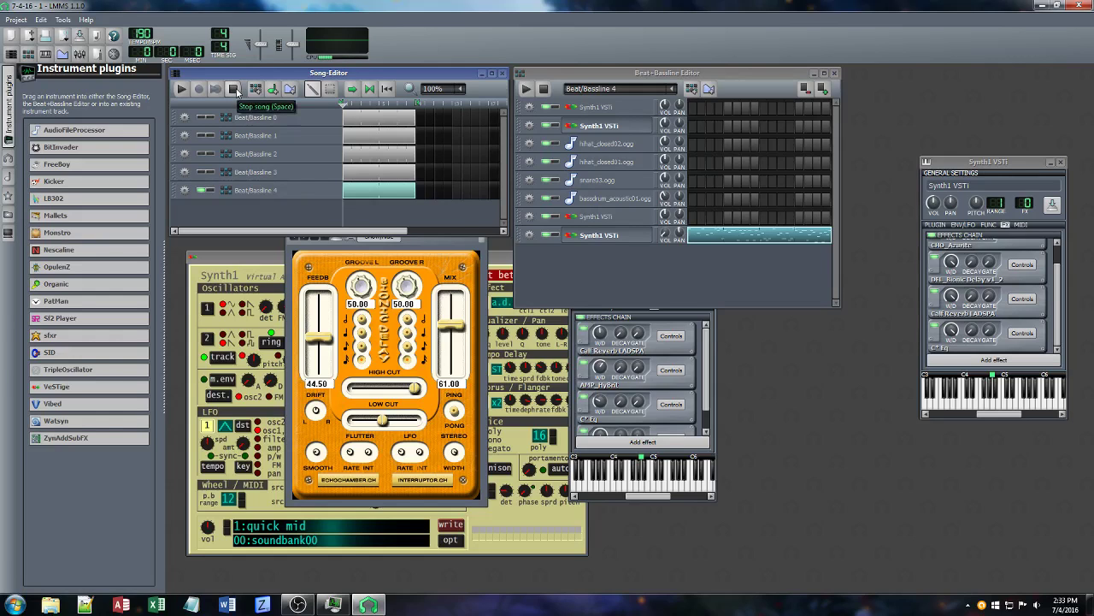
left_click(301, 605)
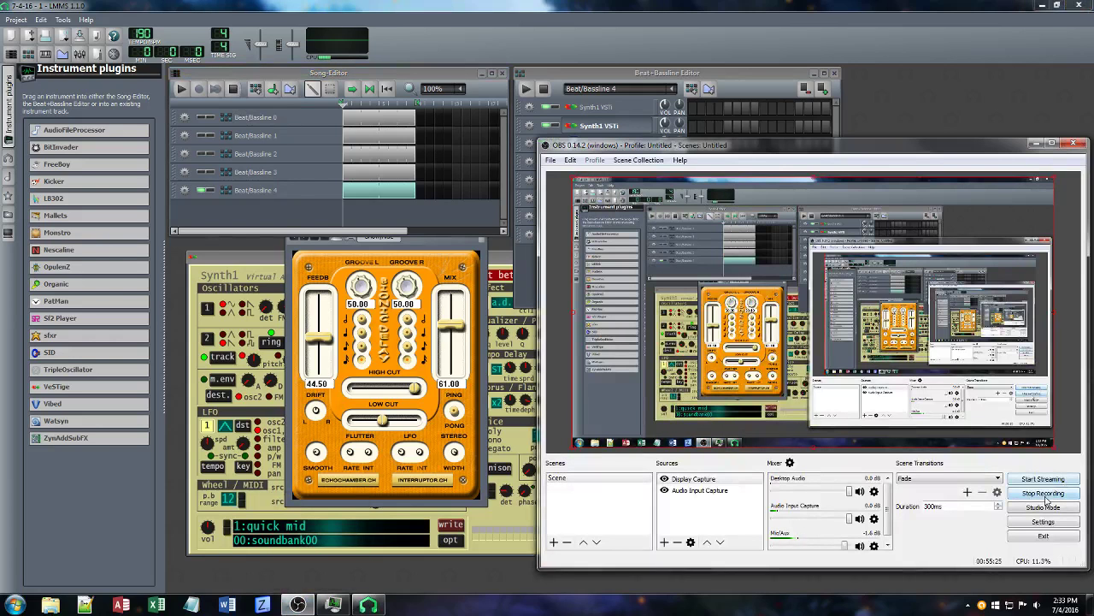